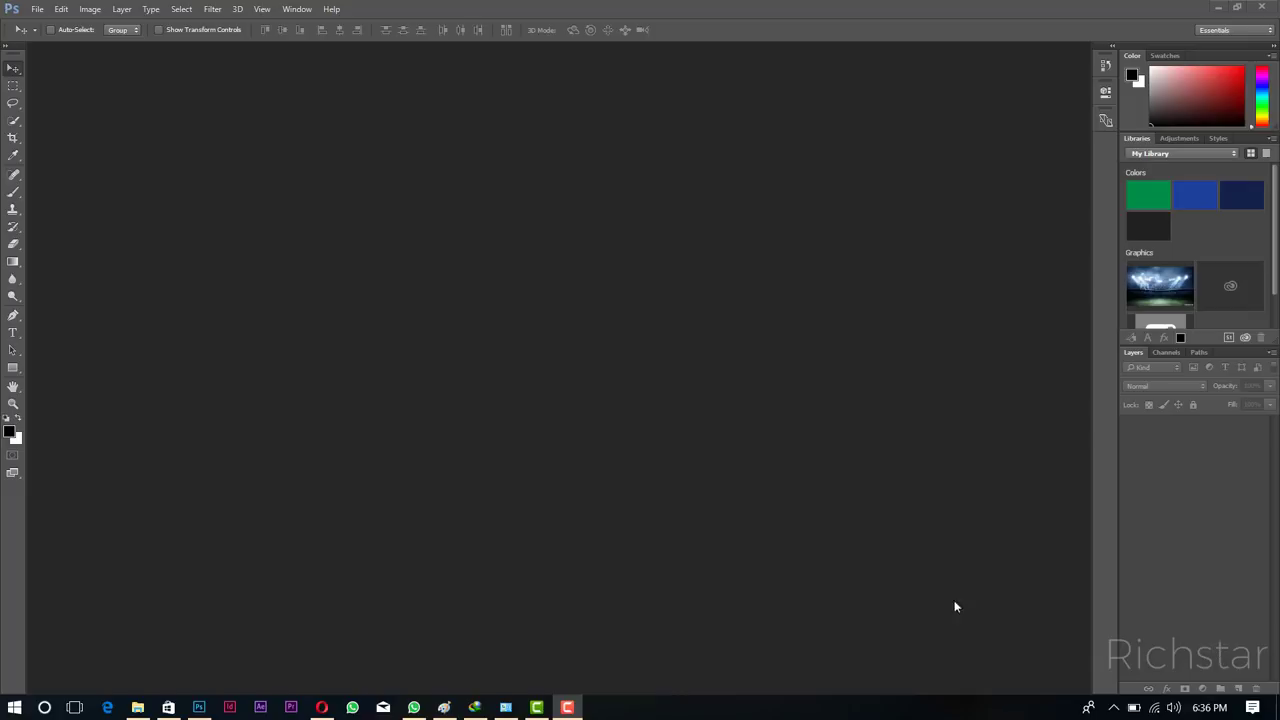
Create a new white Photoshop document, 1242 × 2208 px at 300 ppi.
{"action": "left_click", "coordinate": [36, 9]}
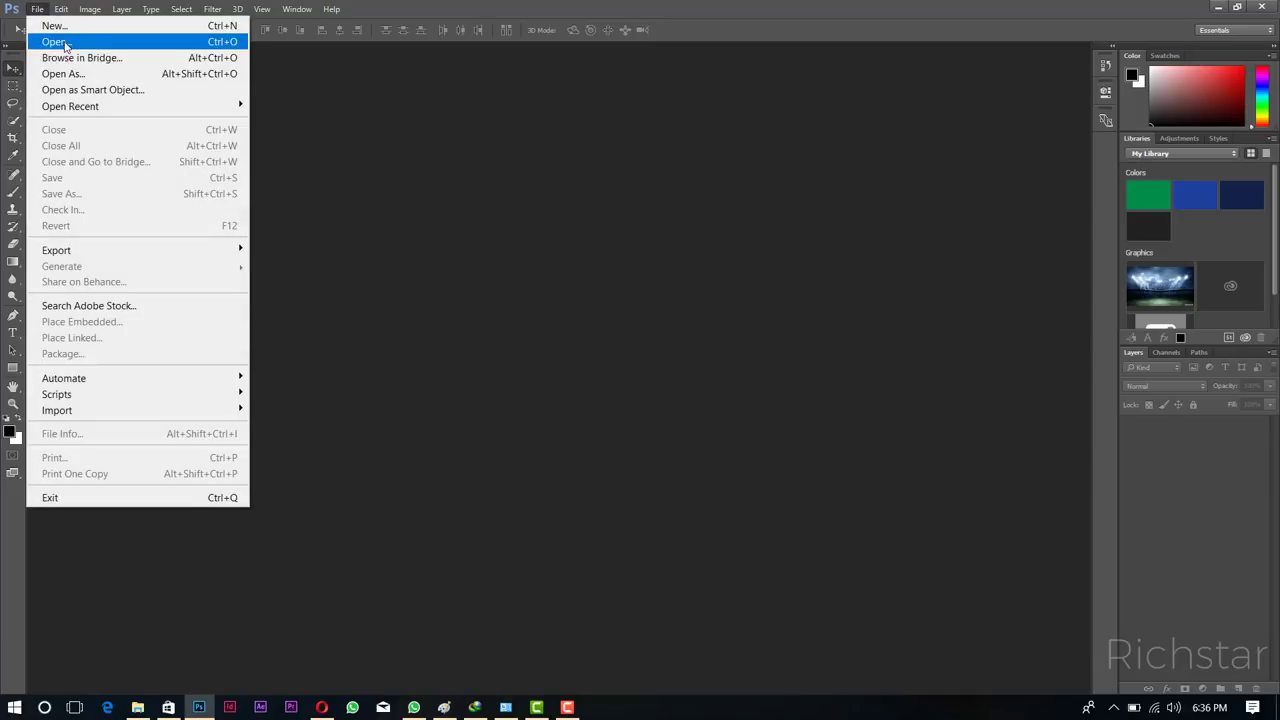
{"action": "left_click", "coordinate": [45, 23]}
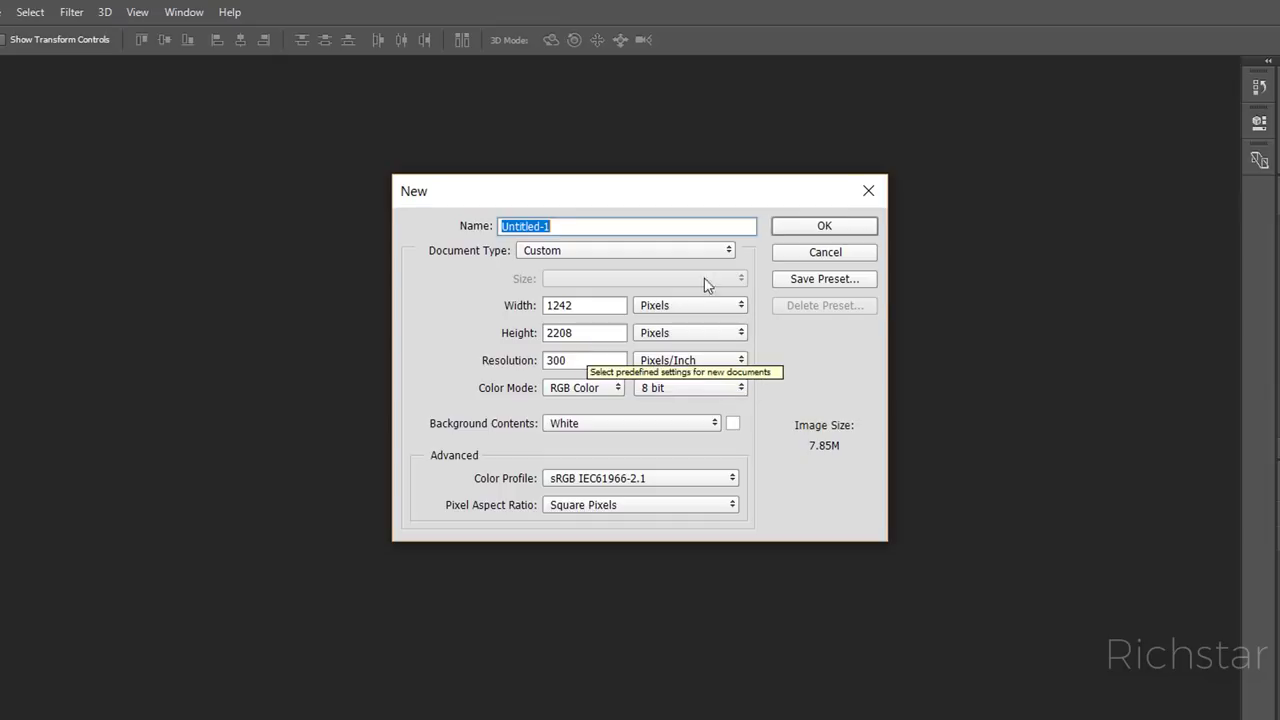
{"action": "left_click", "coordinate": [796, 230]}
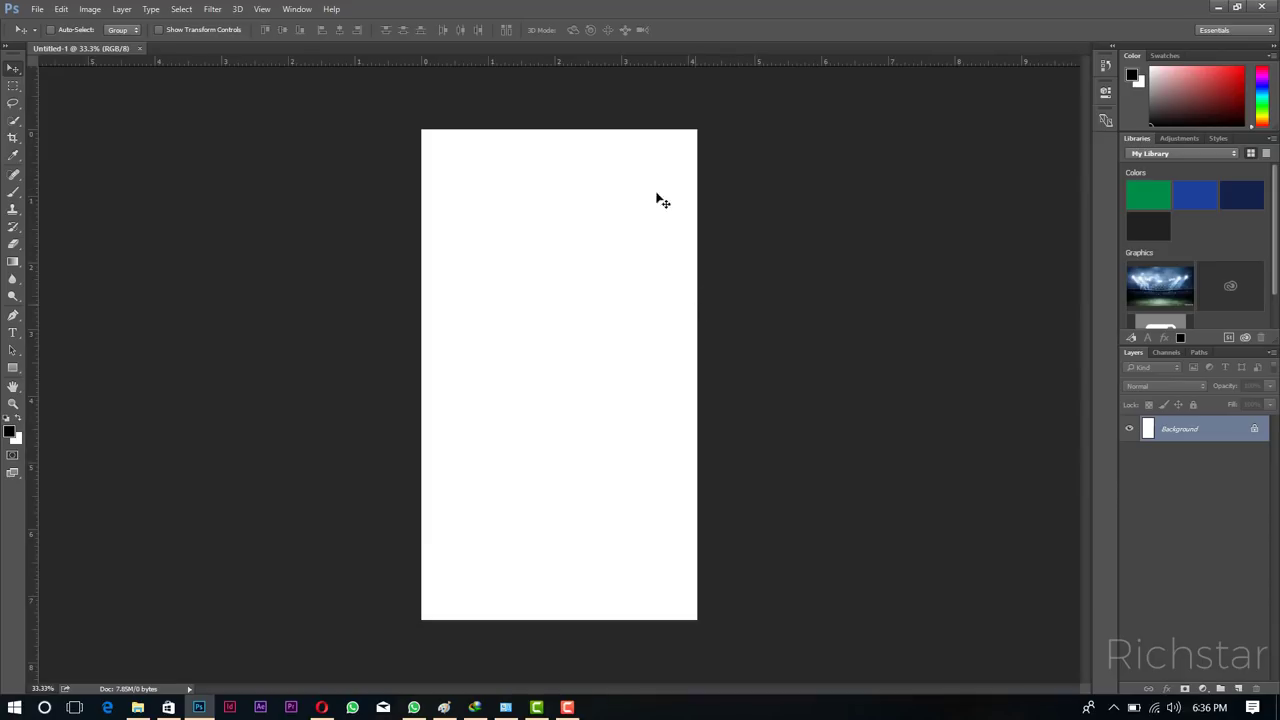
Zoom in to 50% and drag two horizontal guides onto the upper part of the page.
{"action": "left_click", "coordinate": [13, 403]}
{"action": "left_click", "coordinate": [570, 352]}
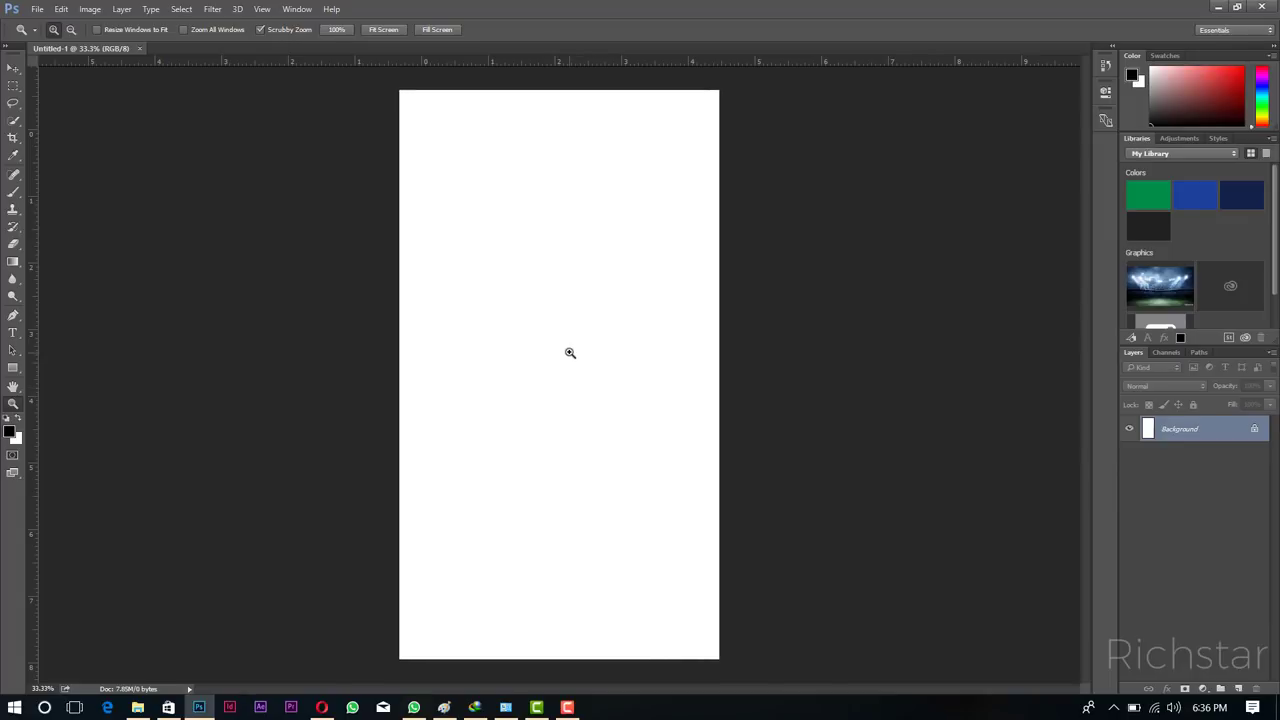
{"action": "scroll", "coordinate": [573, 369], "scroll_direction": "up", "scroll_amount": 1}
{"action": "scroll", "coordinate": [573, 369], "scroll_direction": "up", "scroll_amount": 2}
{"action": "scroll", "coordinate": [574, 370], "scroll_direction": "up", "scroll_amount": 2}
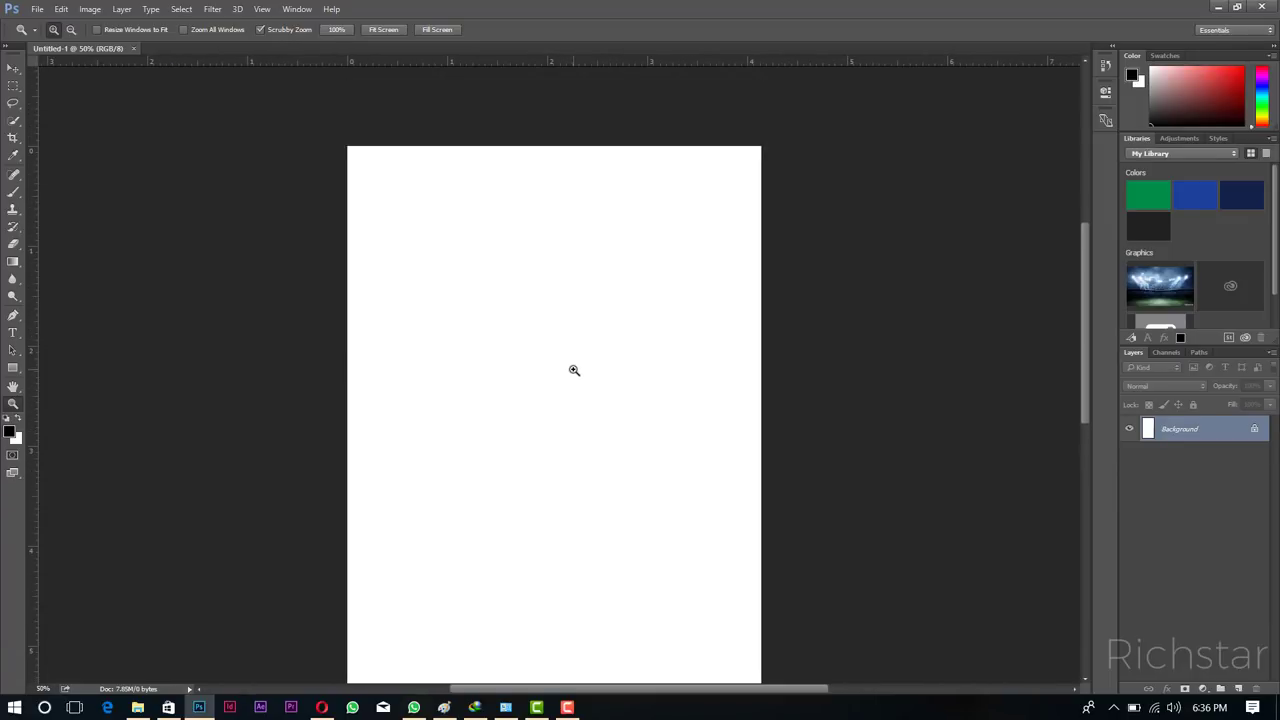
{"action": "left_click", "coordinate": [13, 68]}
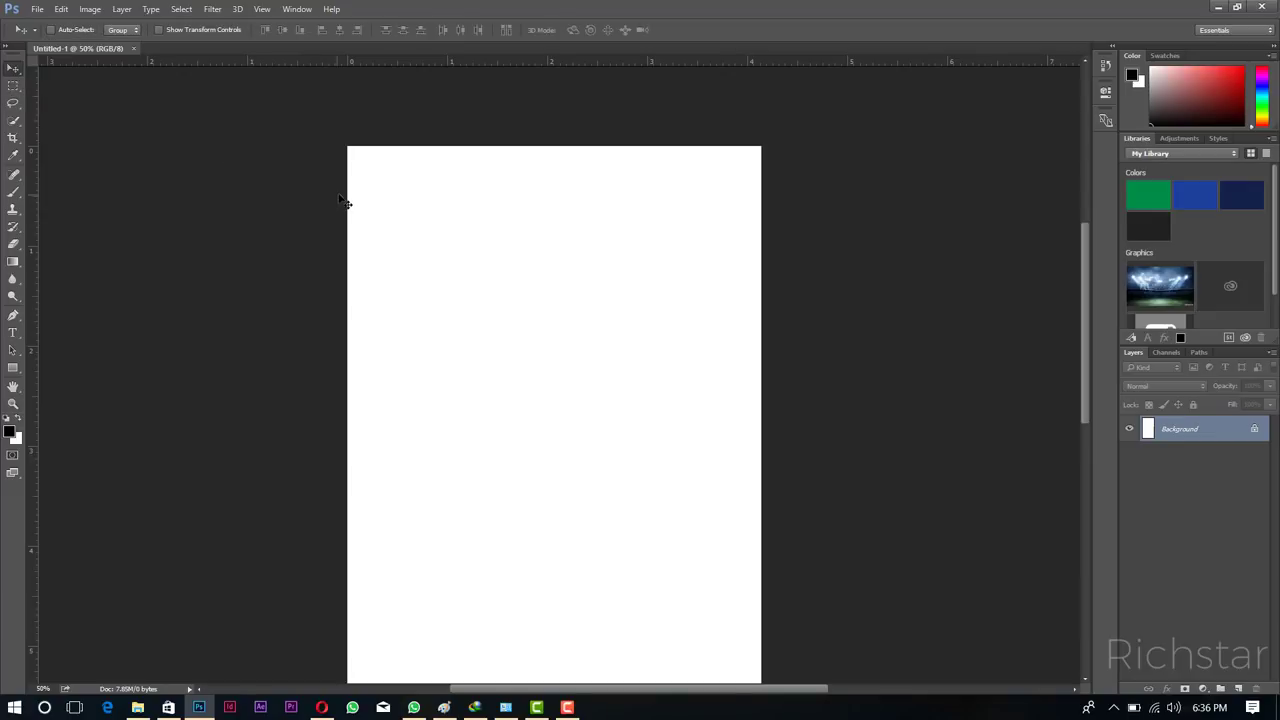
{"action": "left_click_drag", "start_coordinate": [349, 67], "coordinate": [410, 279]}
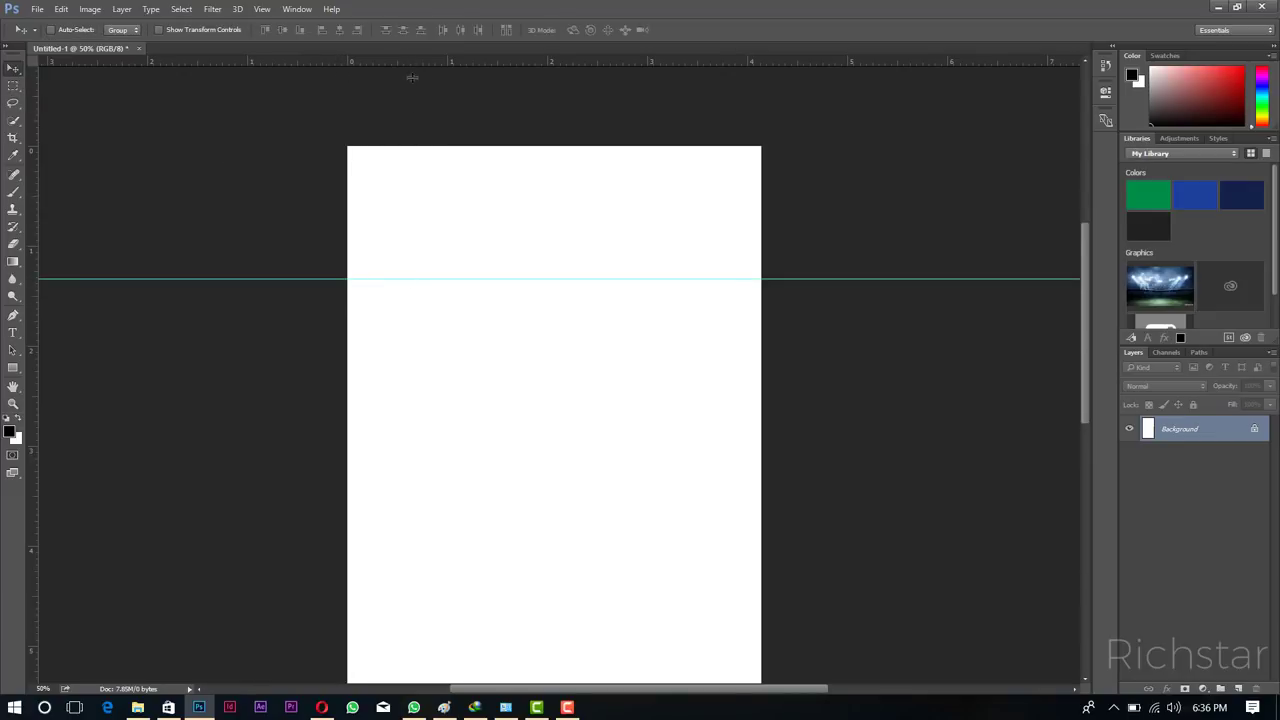
{"action": "left_click_drag", "start_coordinate": [412, 77], "coordinate": [431, 348]}
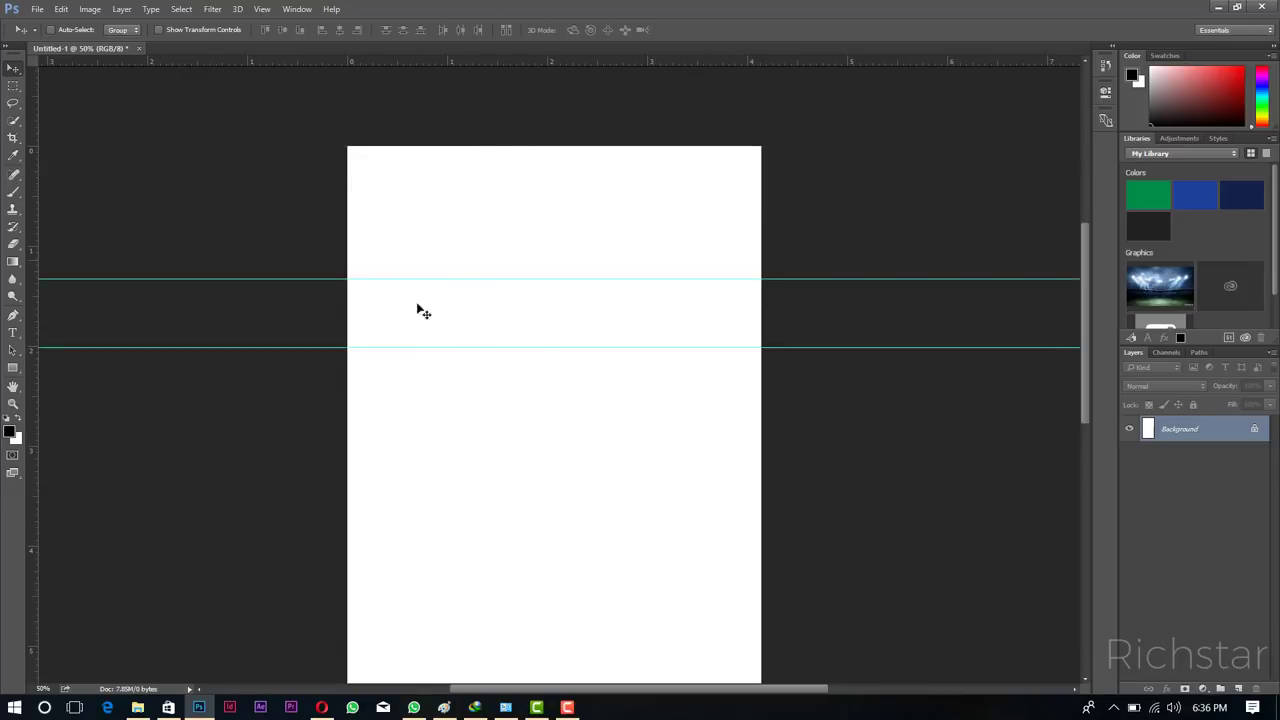
{"action": "left_click", "coordinate": [37, 9]}
{"action": "left_click", "coordinate": [307, 214]}
Draw a black rectangle between the two guides with the Rectangle tool.
{"action": "left_click", "coordinate": [14, 370]}
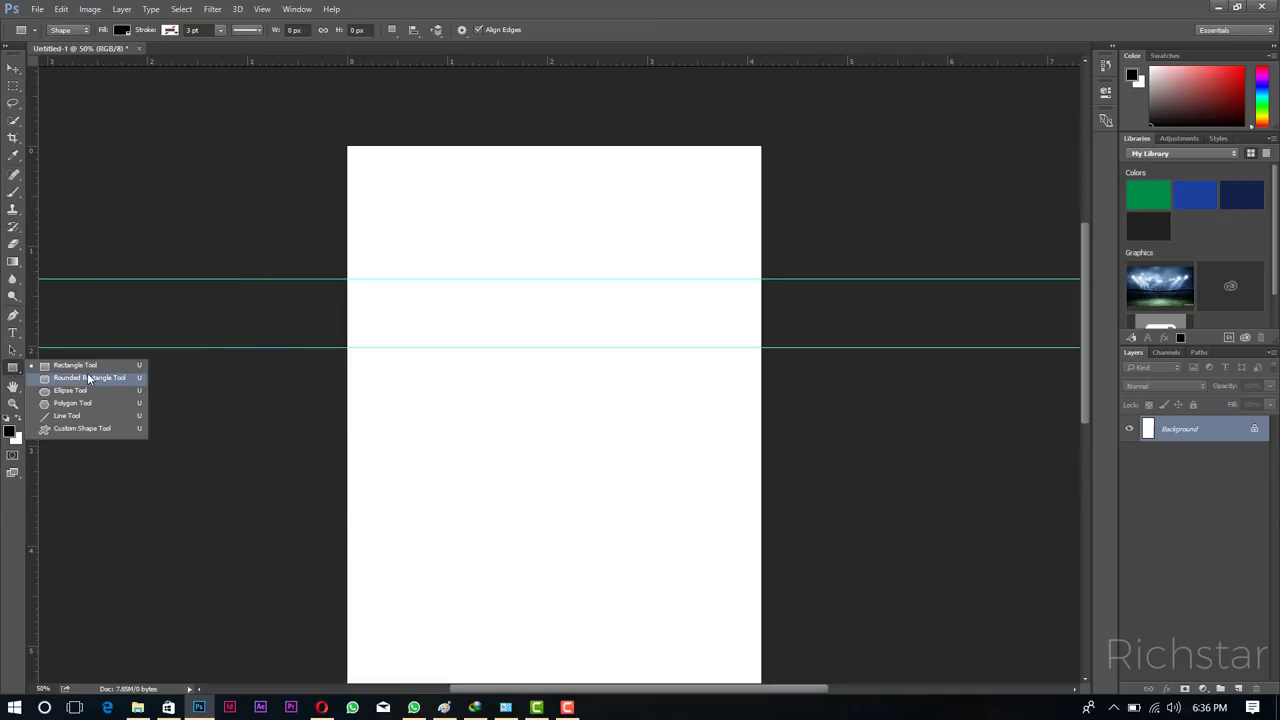
{"action": "left_click", "coordinate": [89, 372]}
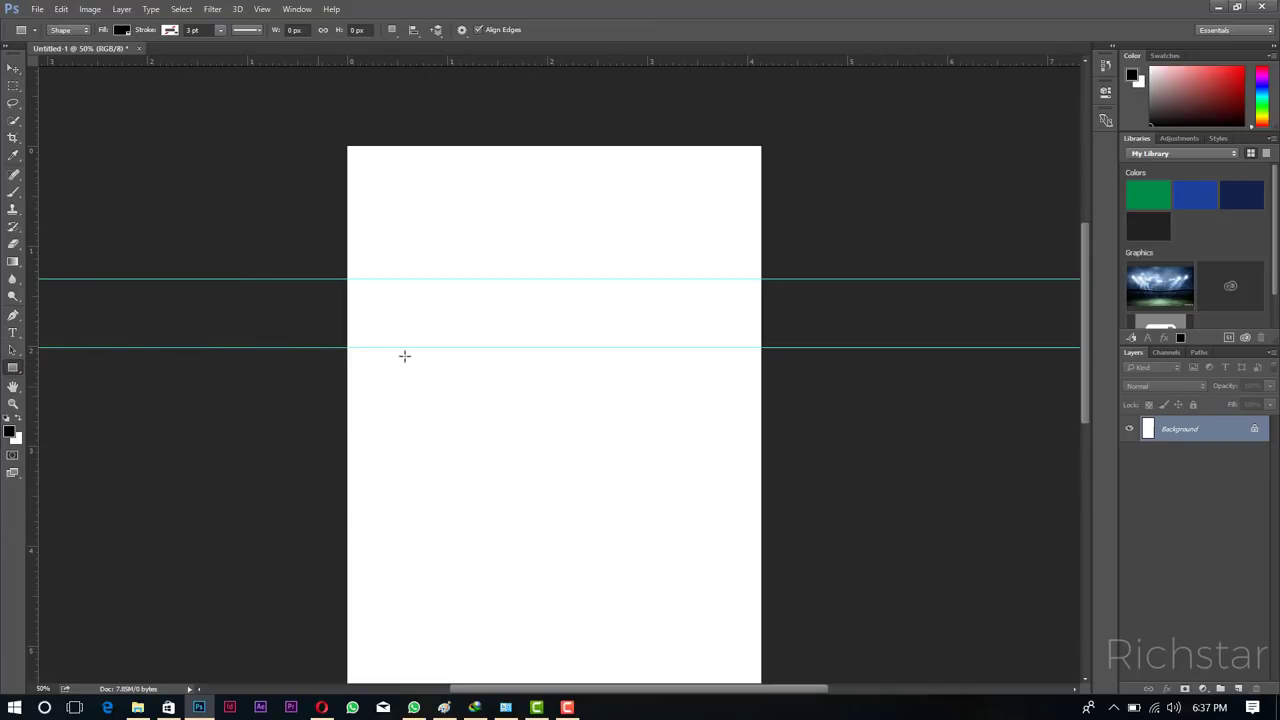
{"action": "left_click_drag", "start_coordinate": [369, 280], "coordinate": [587, 337]}
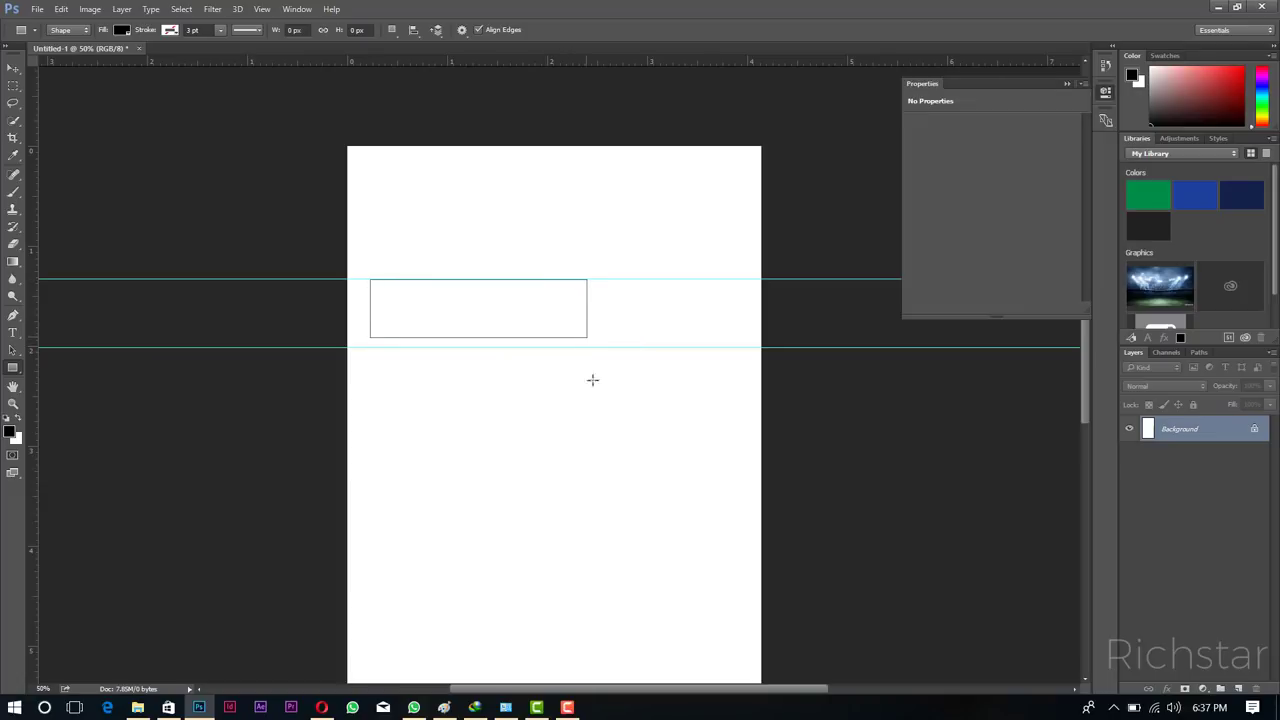
{"action": "left_click", "coordinate": [1067, 83]}
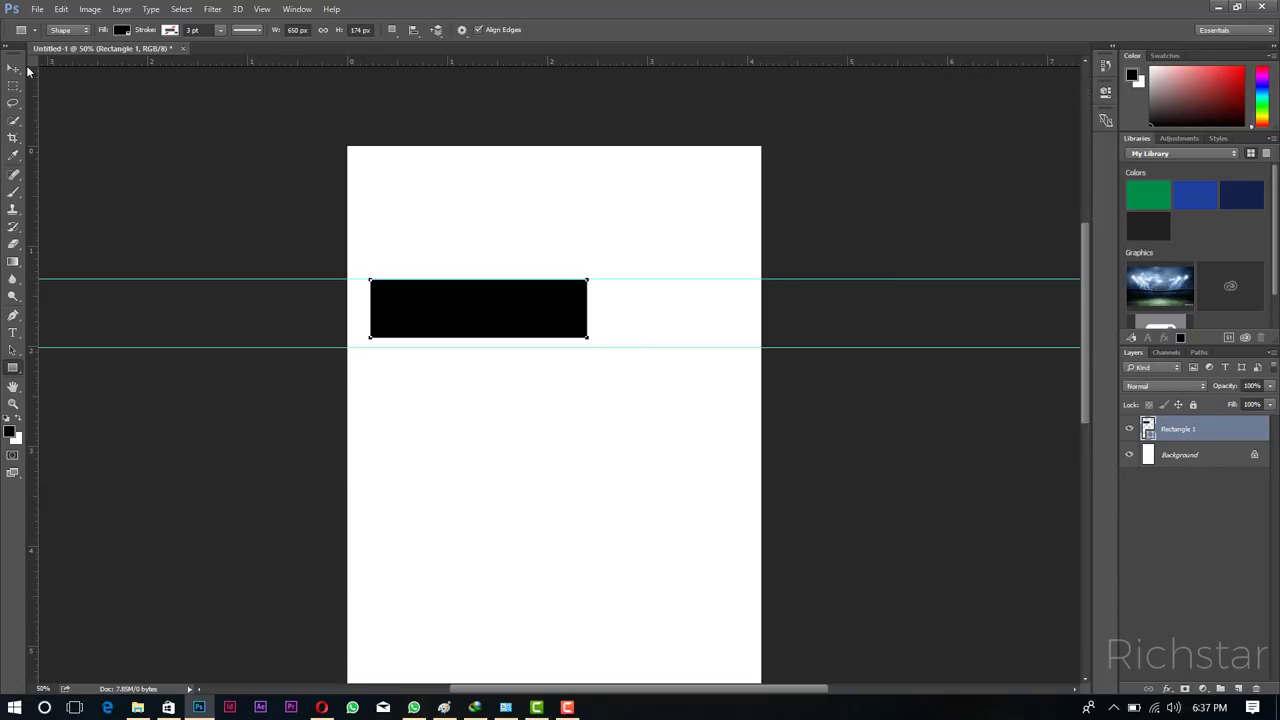
{"action": "left_click", "coordinate": [13, 68]}
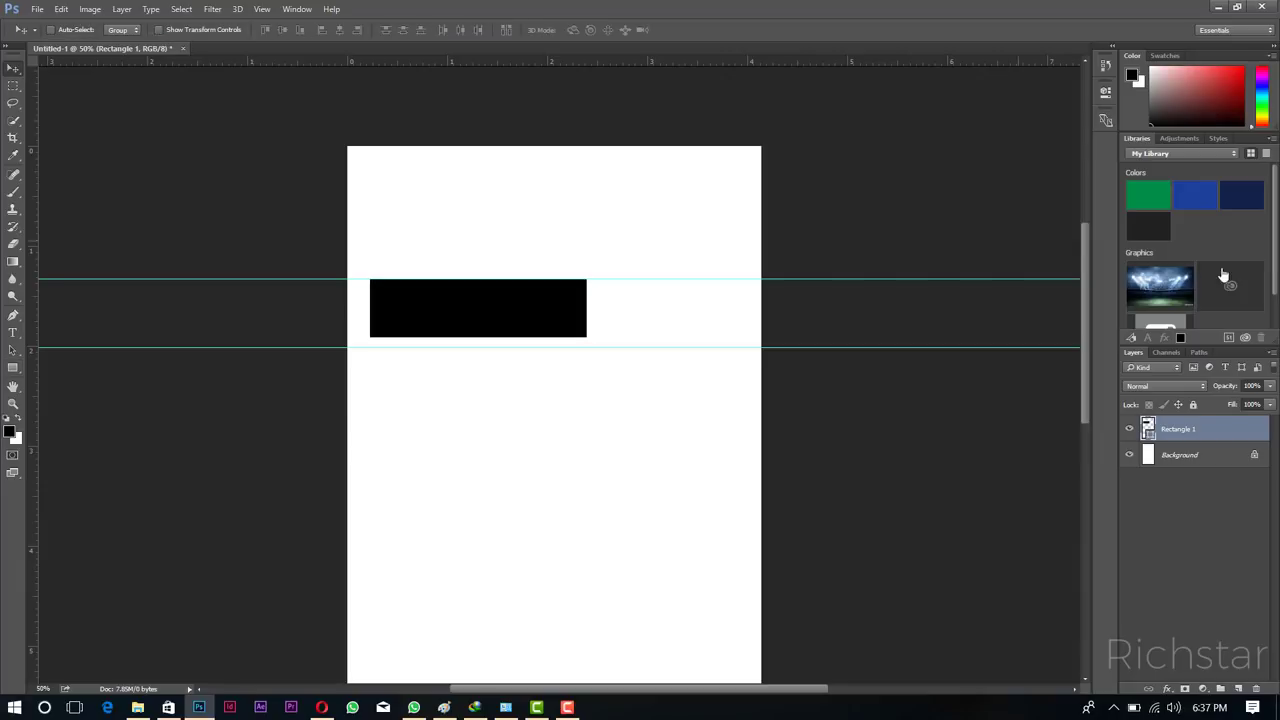
Set the rectangle's corner radius to 28 px.
{"action": "left_click", "coordinate": [1103, 123]}
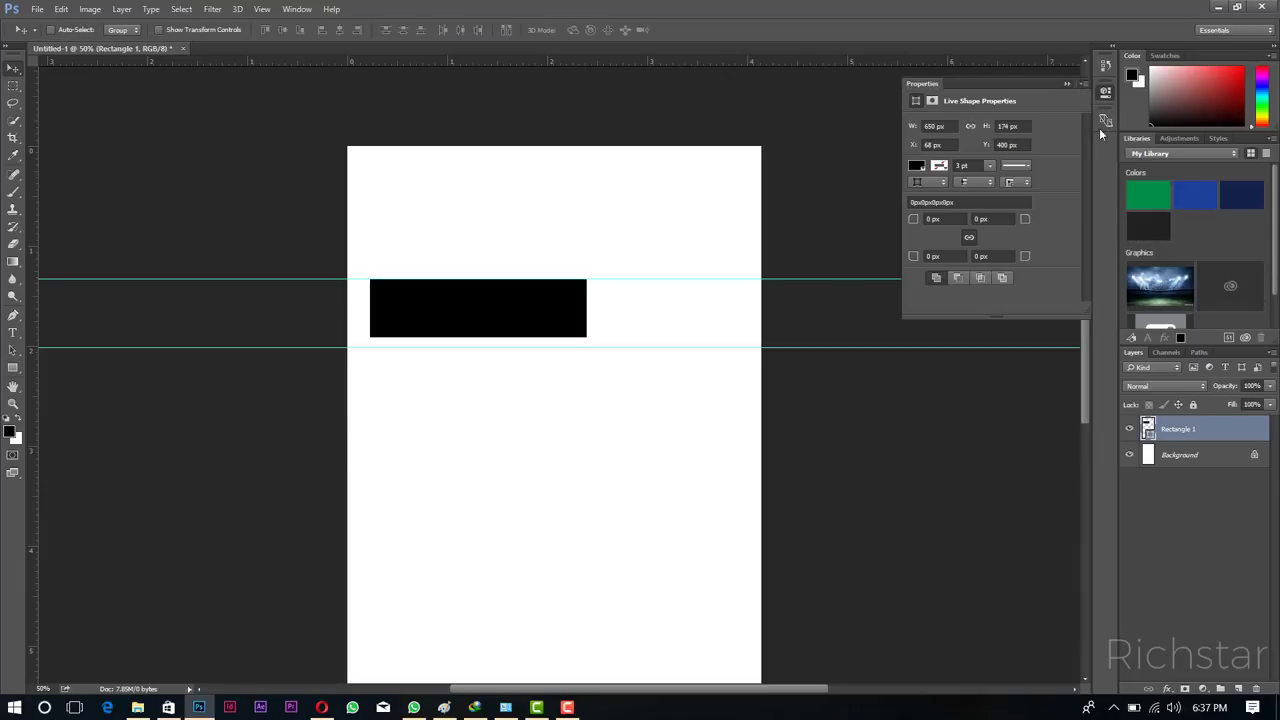
{"action": "left_click", "coordinate": [932, 219]}
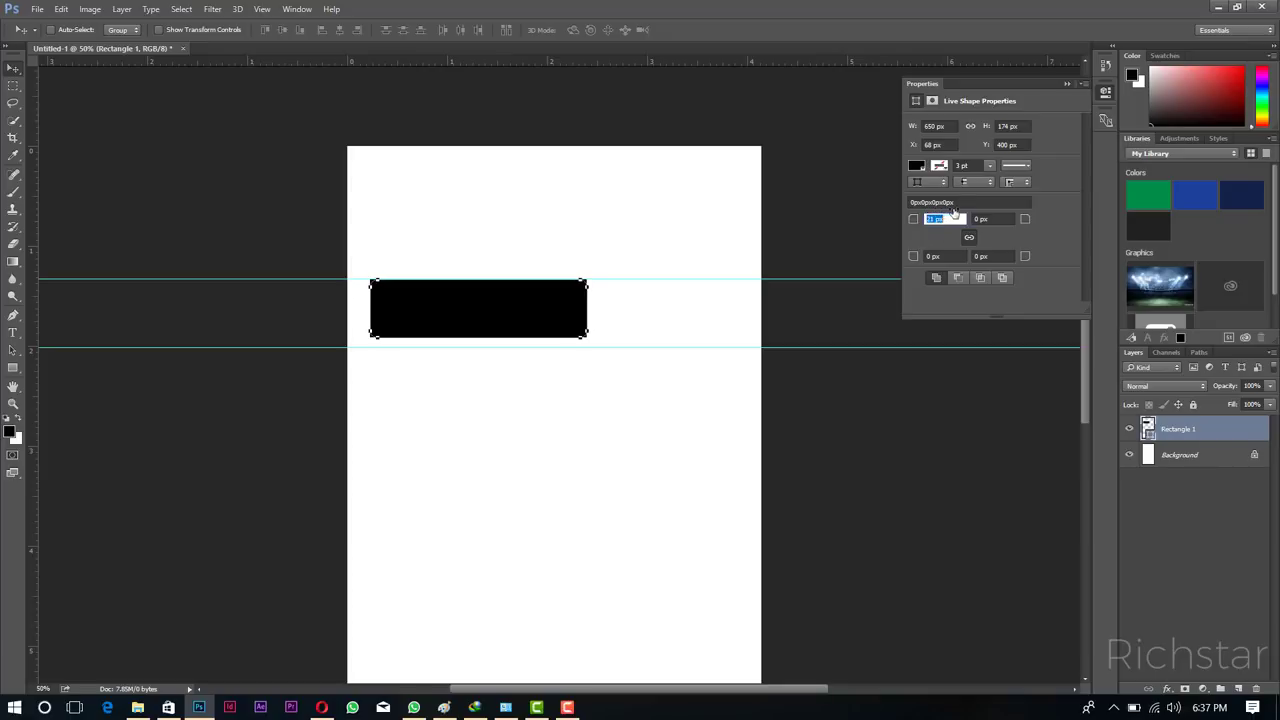
{"action": "type", "text": "54"}
{"action": "key", "text": "Return"}
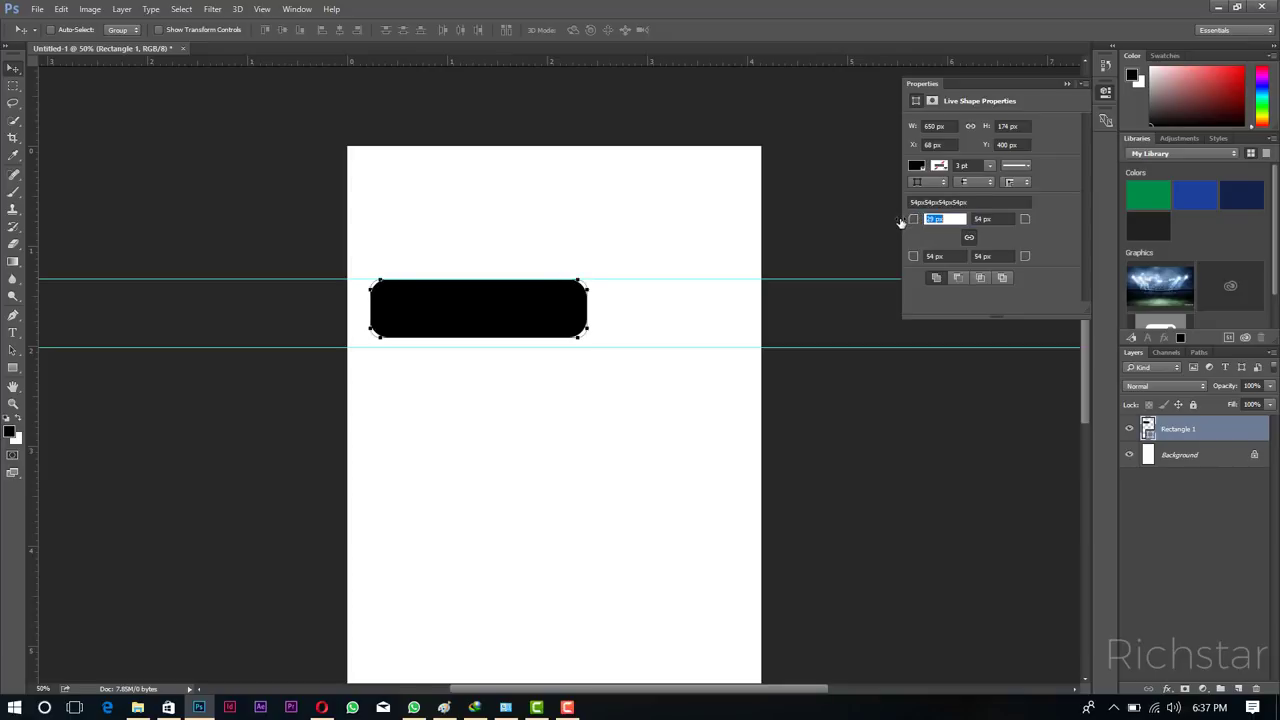
{"action": "type", "text": "28"}
{"action": "key", "text": "Return"}
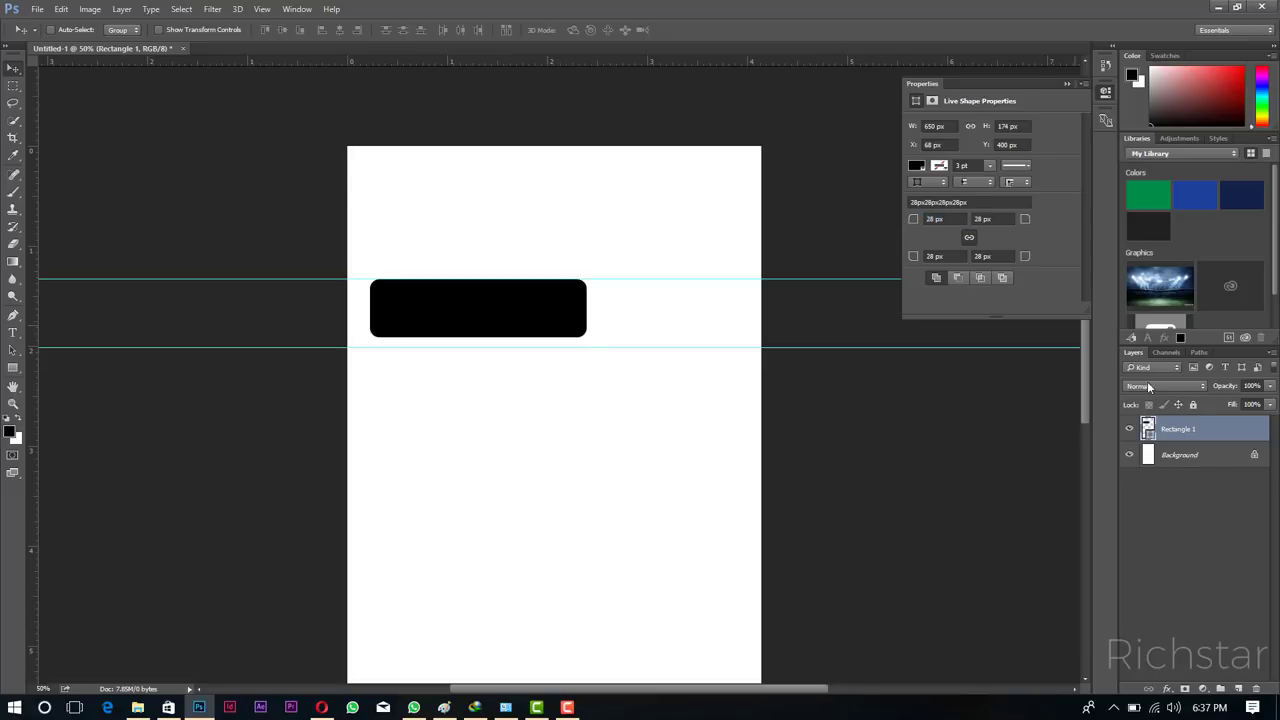
Lower the rectangle's top edge to trim its height to 128 px.
{"action": "left_click", "coordinate": [1172, 446]}
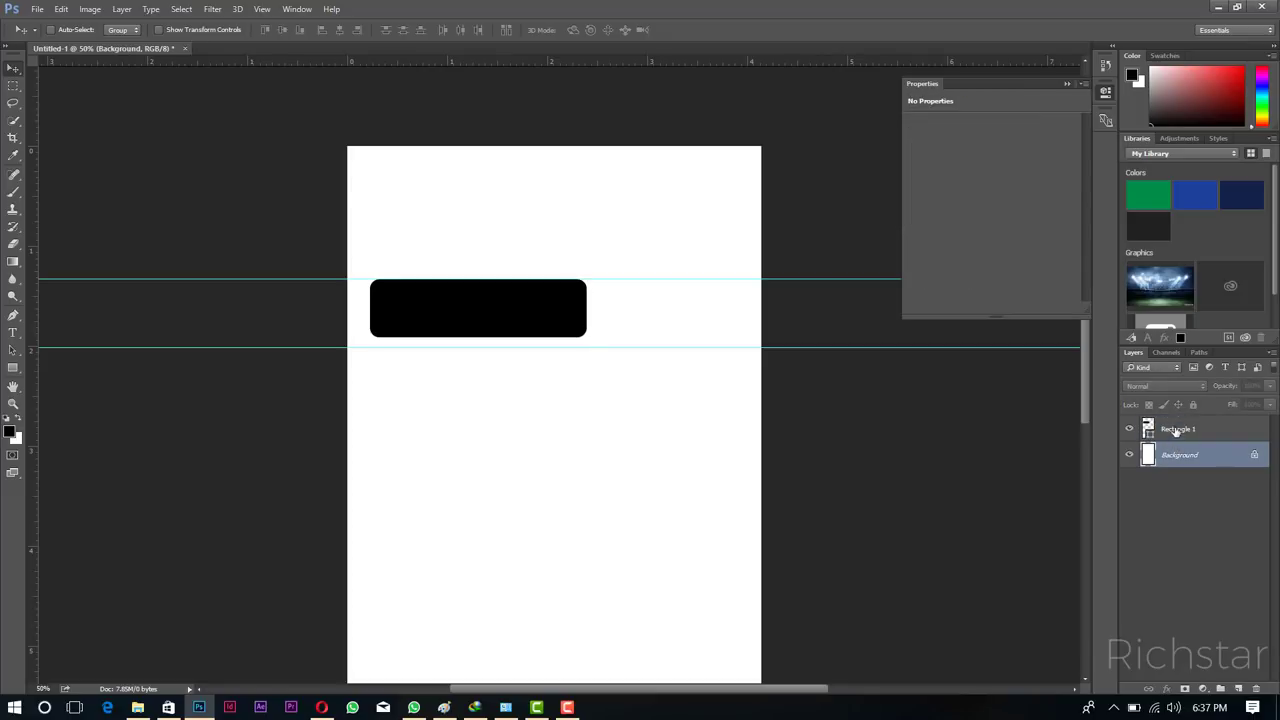
{"action": "left_click", "coordinate": [1176, 431]}
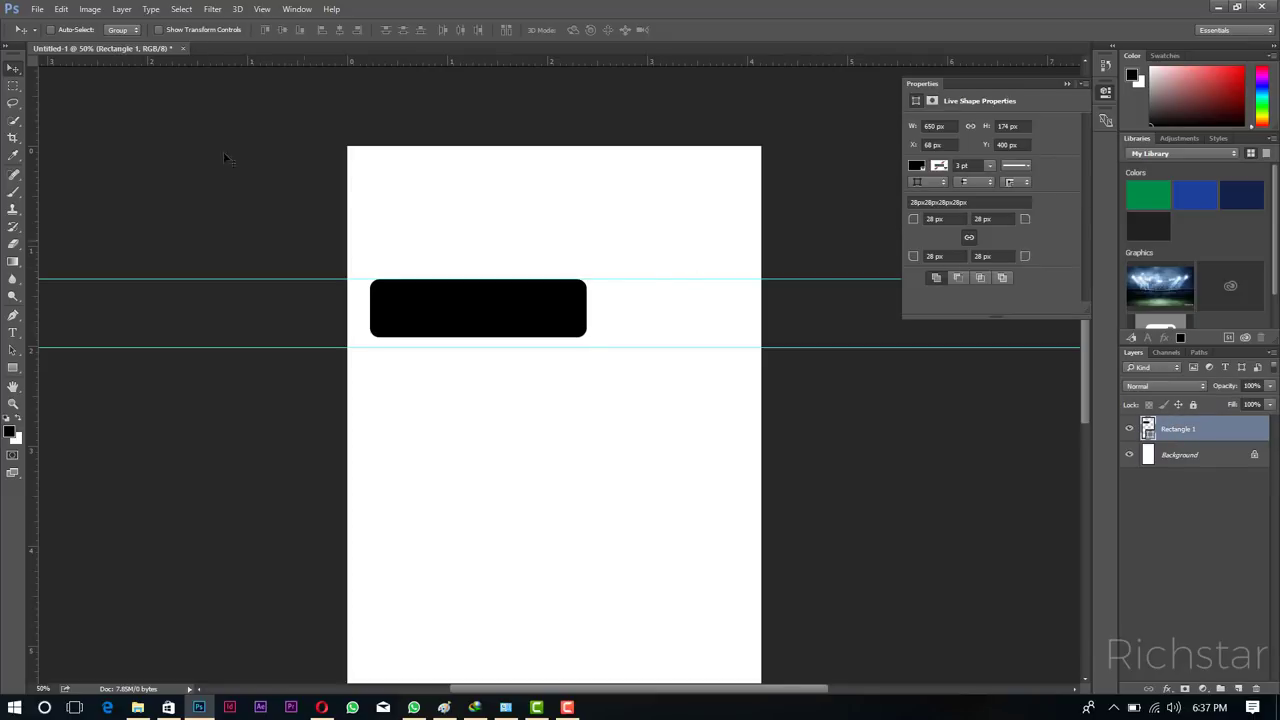
{"action": "left_click", "coordinate": [159, 30]}
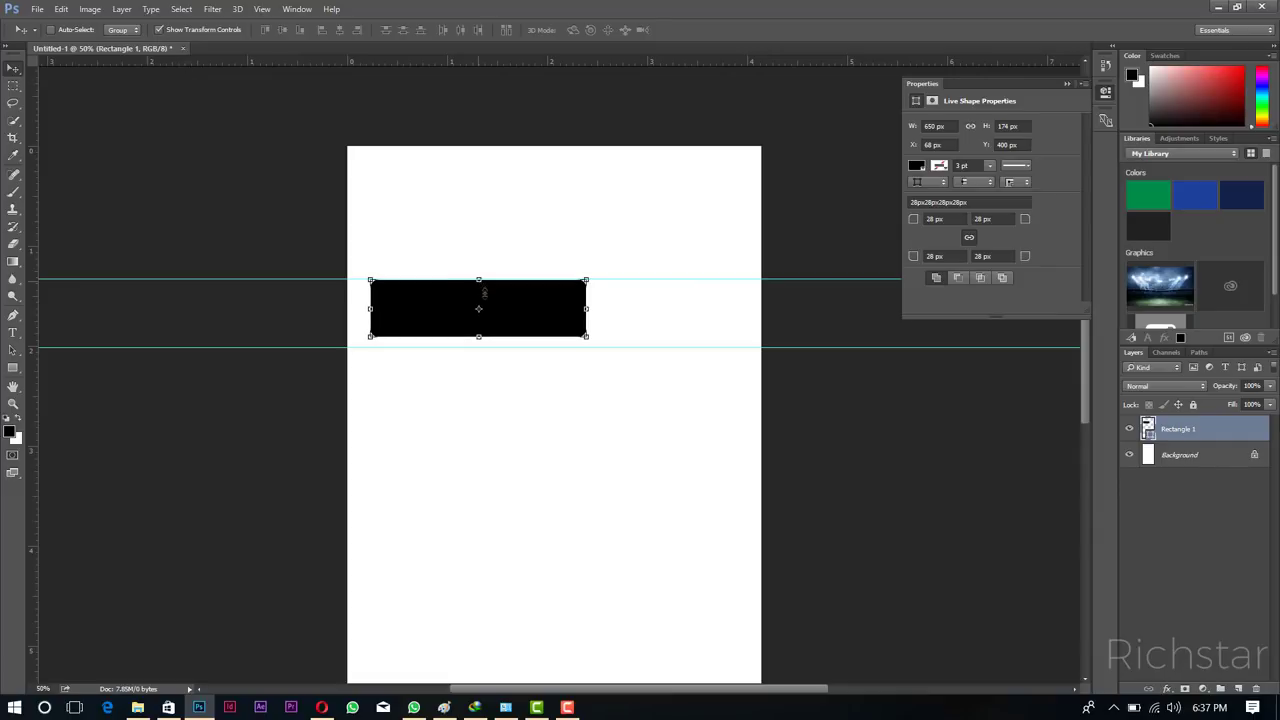
{"action": "left_click_drag", "start_coordinate": [478, 281], "coordinate": [478, 296]}
{"action": "left_click", "coordinate": [606, 30]}
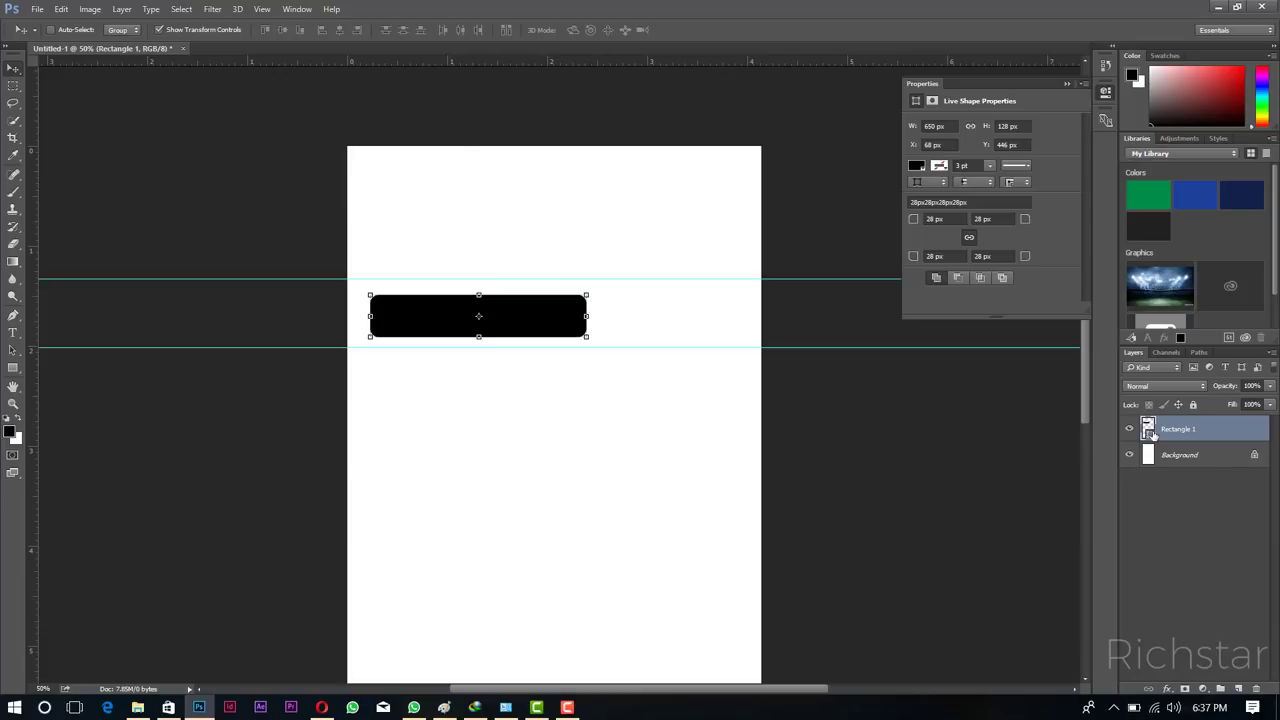
{"action": "double_click", "coordinate": [1151, 430]}
Change the rounded rectangle's fill to bright cyan and zoom the view to 100%.
{"action": "left_click", "coordinate": [652, 262]}
{"action": "left_click", "coordinate": [611, 250]}
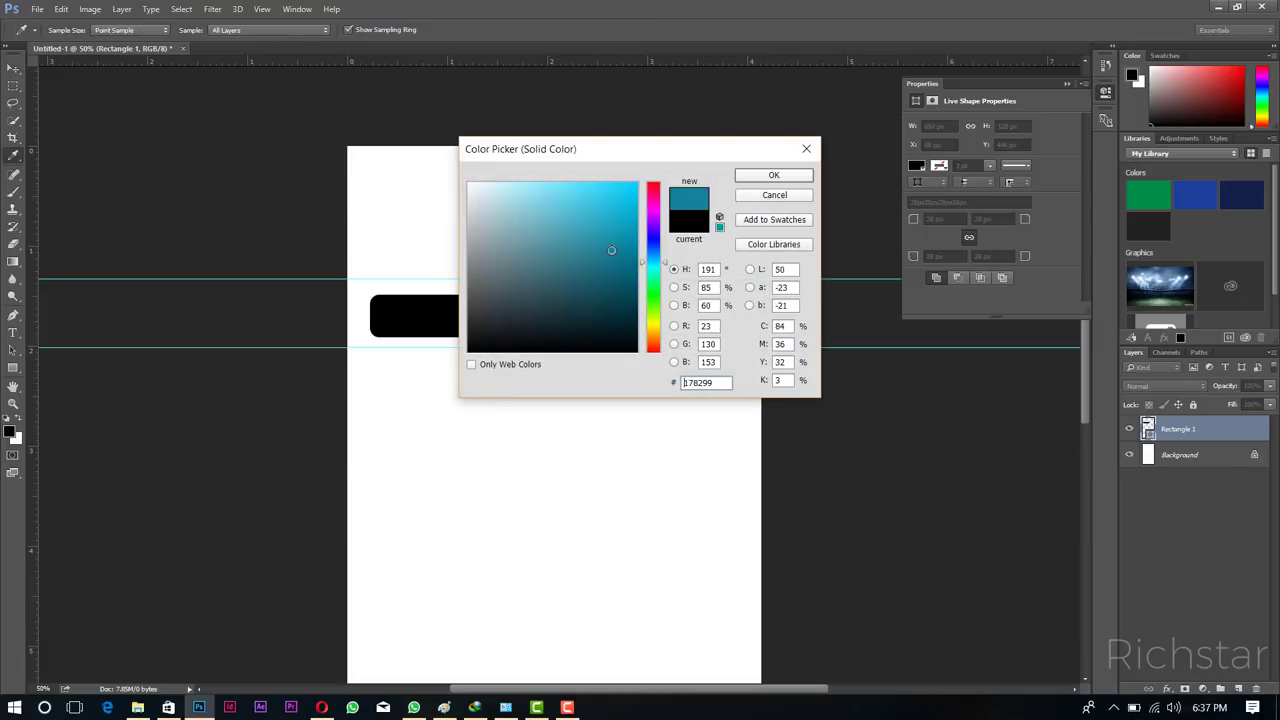
{"action": "mouse_move", "coordinate": [611, 250]}
{"action": "left_mouse_down"}
{"action": "mouse_move", "coordinate": [641, 188]}
{"action": "mouse_move", "coordinate": [578, 203]}
{"action": "left_mouse_up"}
{"action": "left_click", "coordinate": [782, 178]}
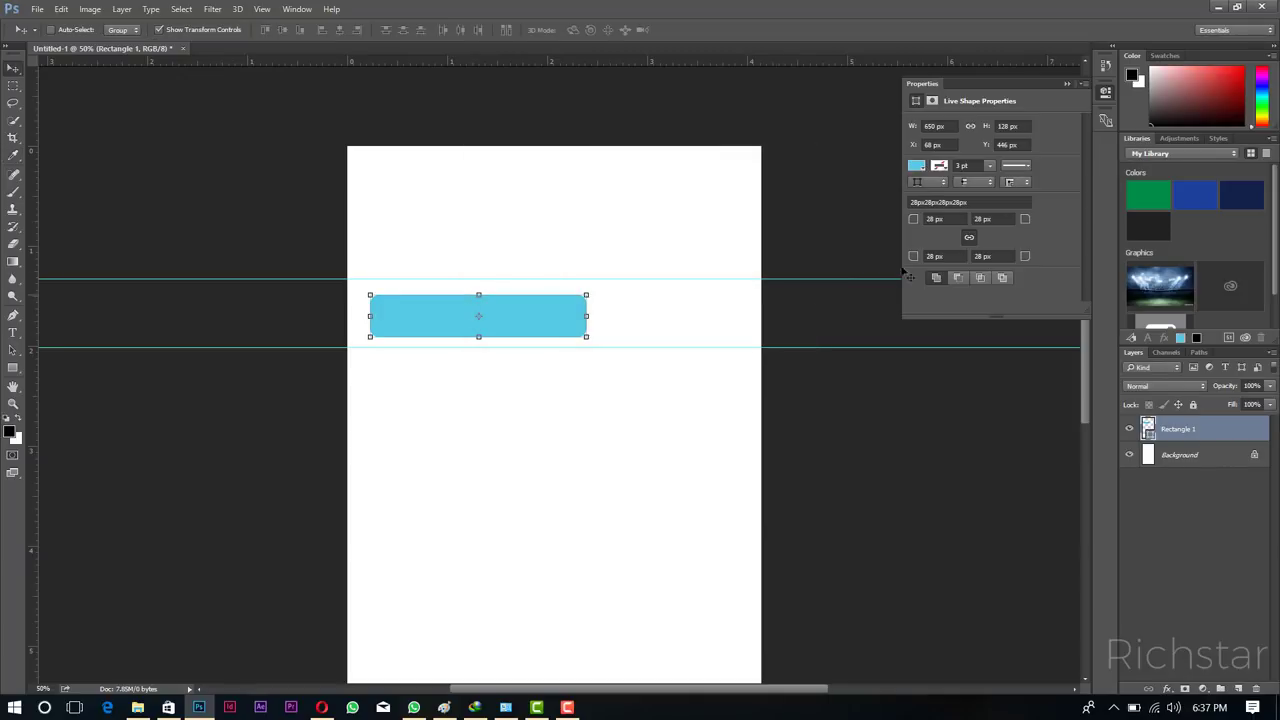
{"action": "left_click", "coordinate": [1067, 84]}
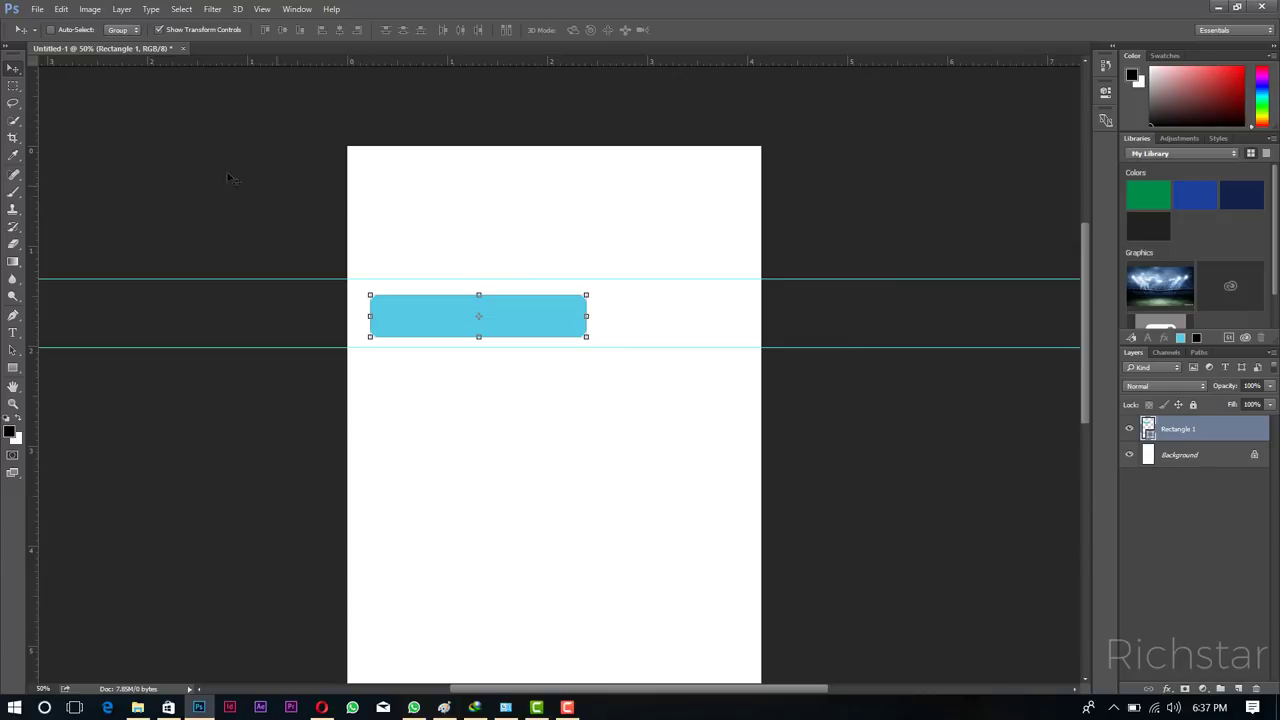
{"action": "left_click", "coordinate": [1162, 488]}
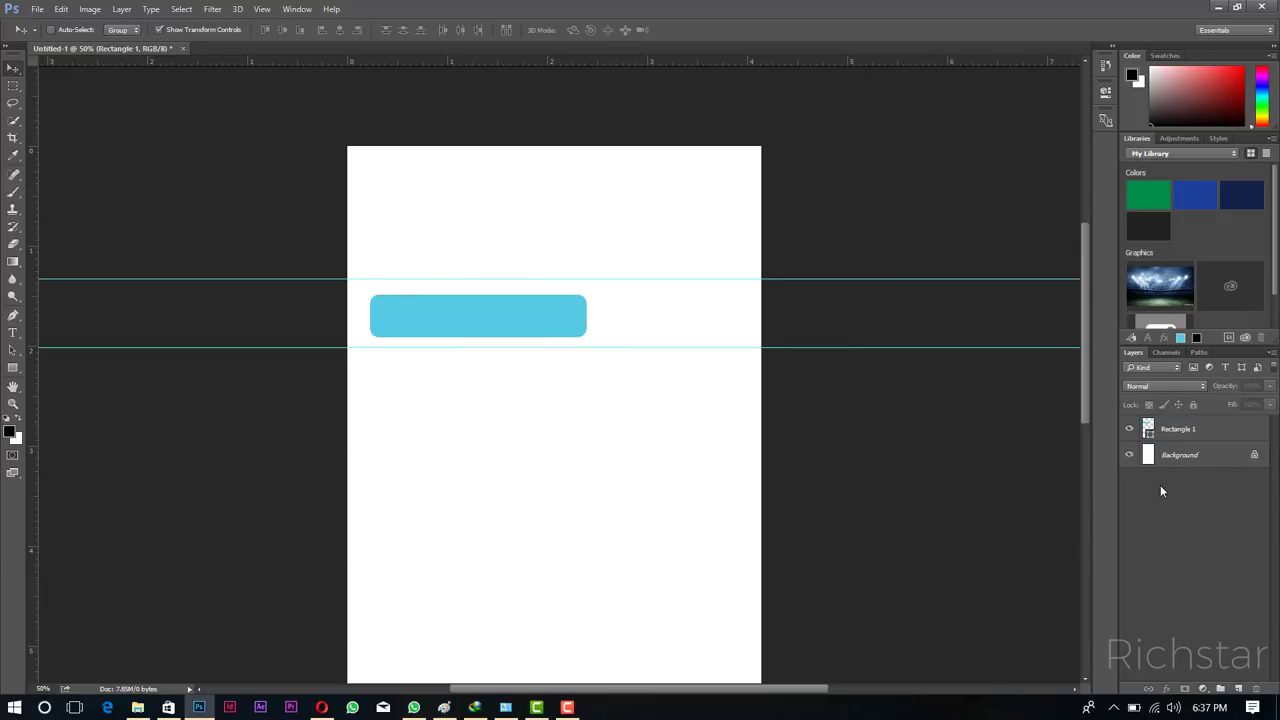
{"action": "left_click", "coordinate": [13, 403]}
{"action": "left_click_drag", "start_coordinate": [572, 358], "coordinate": [563, 347]}
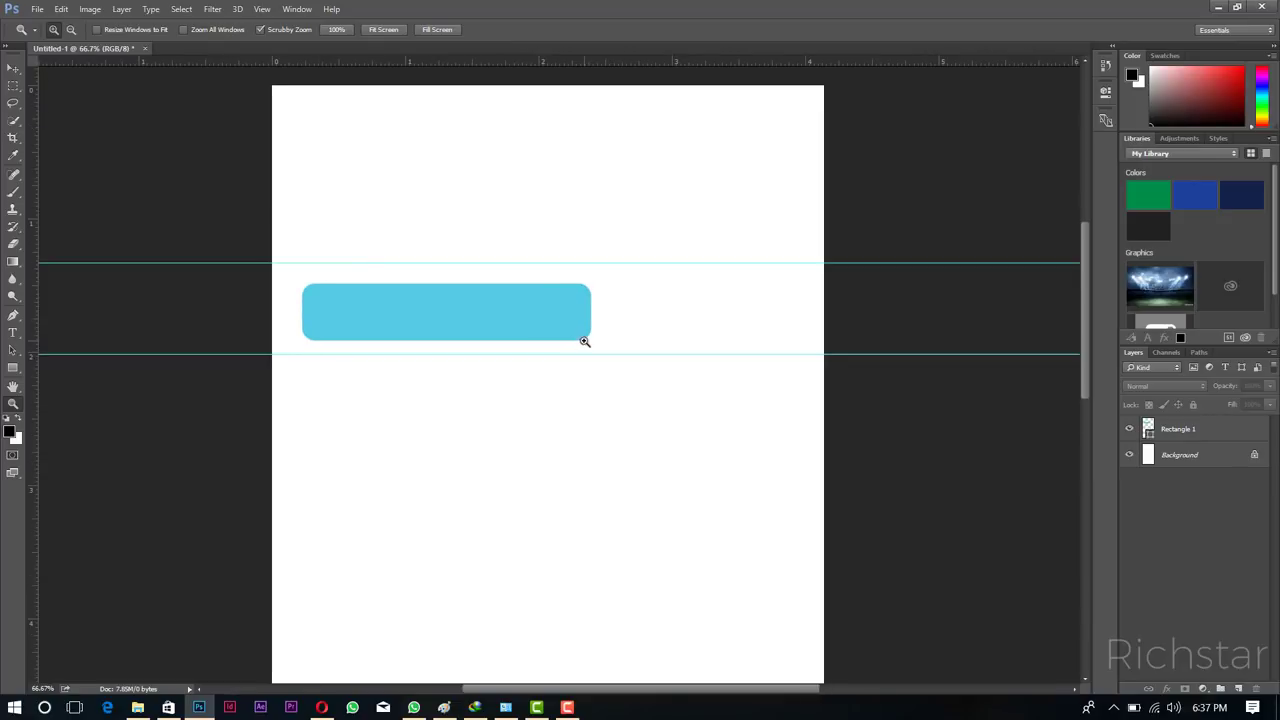
{"action": "left_click", "coordinate": [13, 368]}
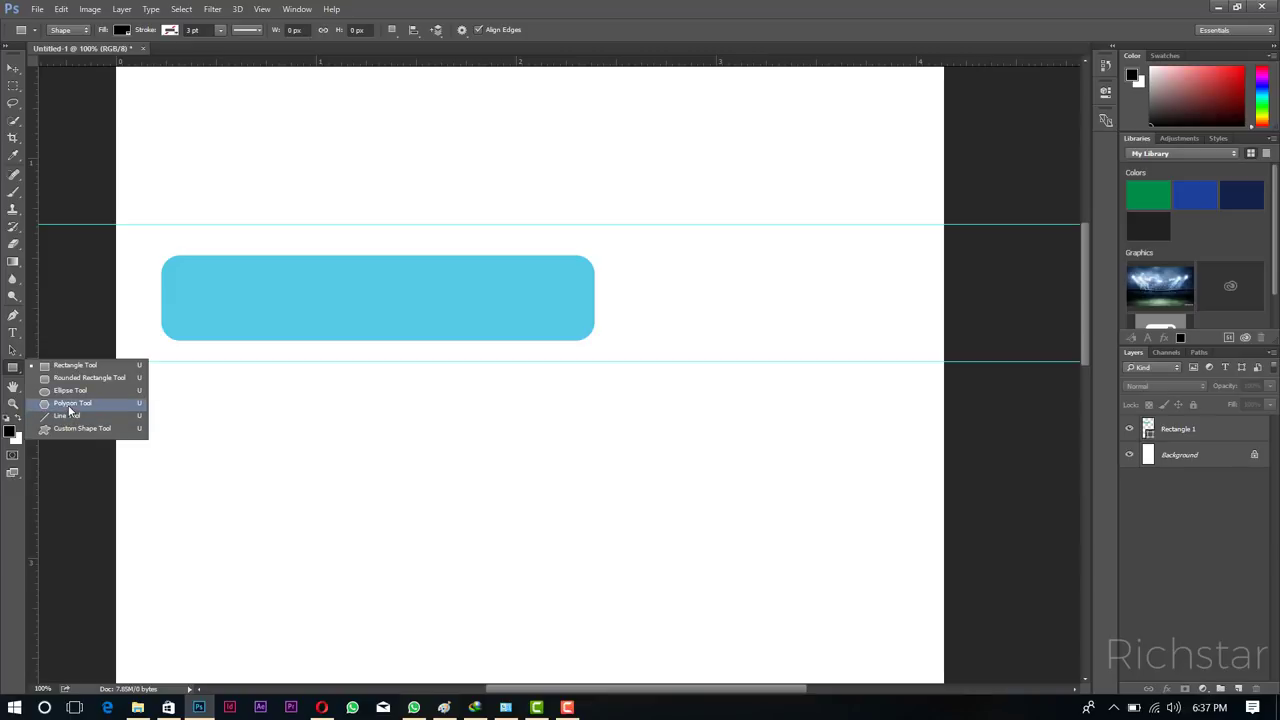
On a new layer, draw a closed curved tail path at the bar's lower right corner.
{"action": "key", "text": "p"}
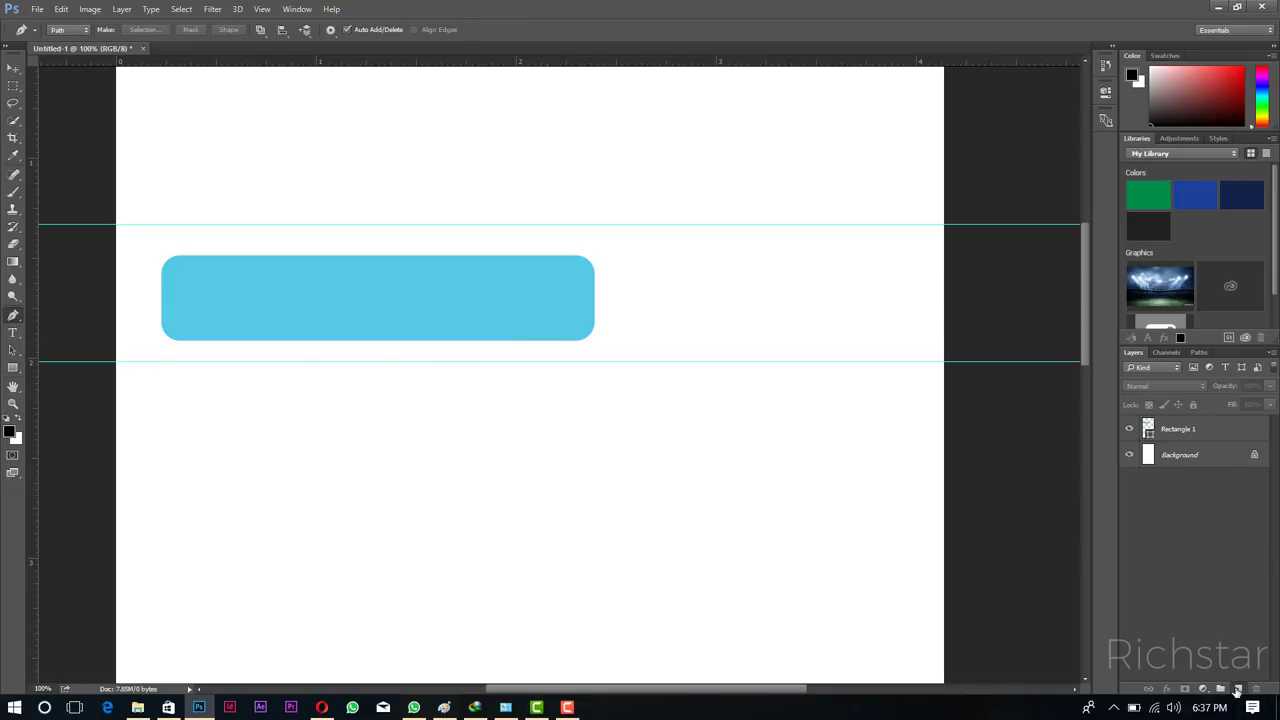
{"action": "left_click", "coordinate": [1238, 689]}
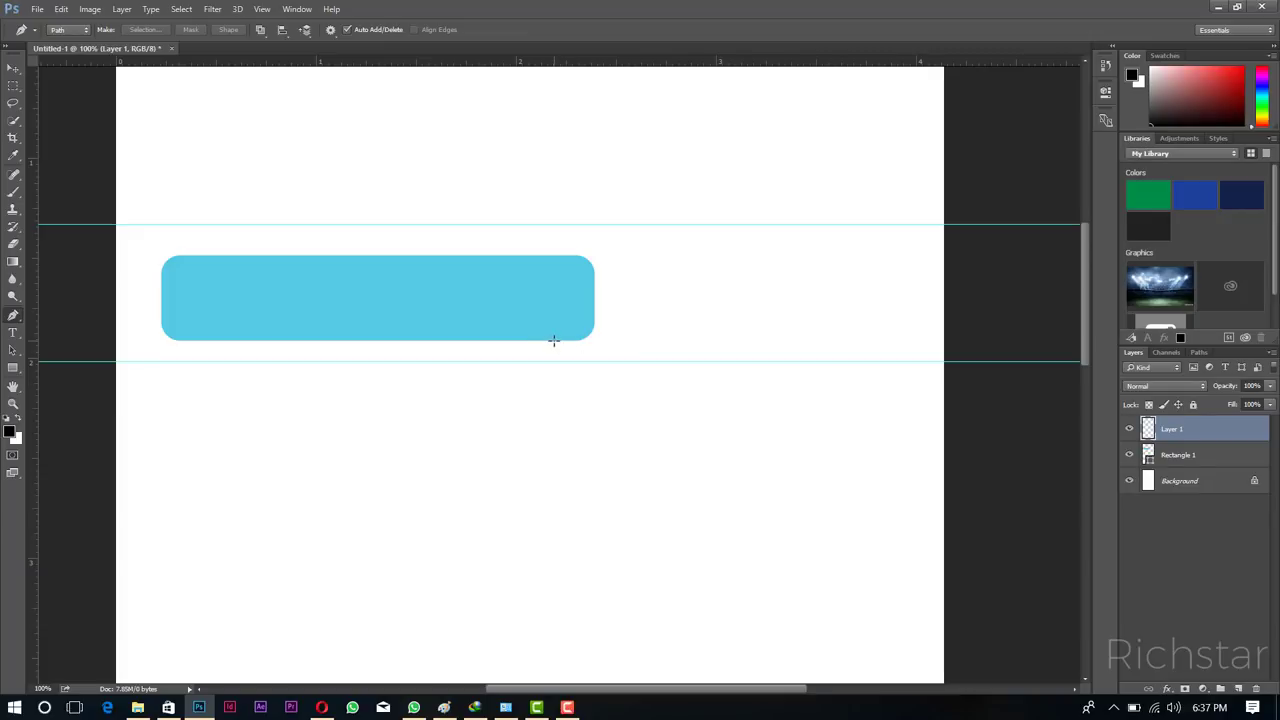
{"action": "left_click", "coordinate": [553, 340]}
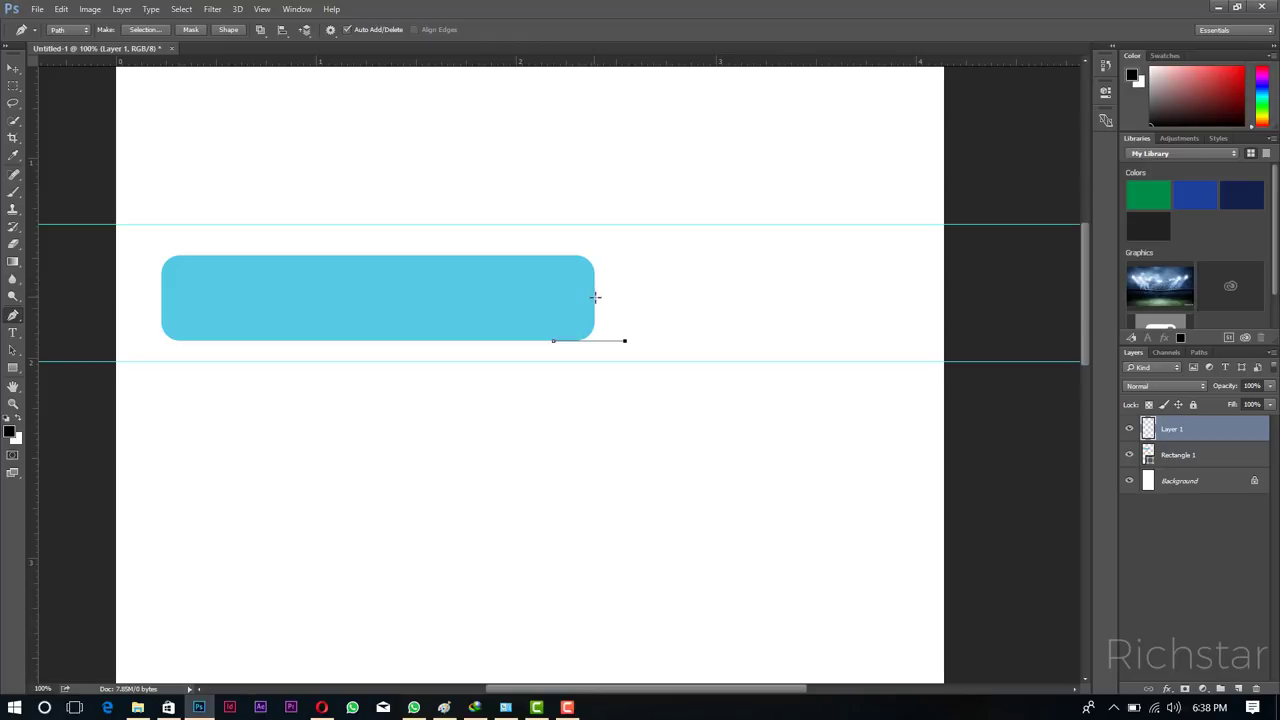
{"action": "left_click_drag", "start_coordinate": [594, 298], "coordinate": [588, 254]}
{"action": "key", "text": "alt"}
{"action": "left_click", "coordinate": [554, 342]}
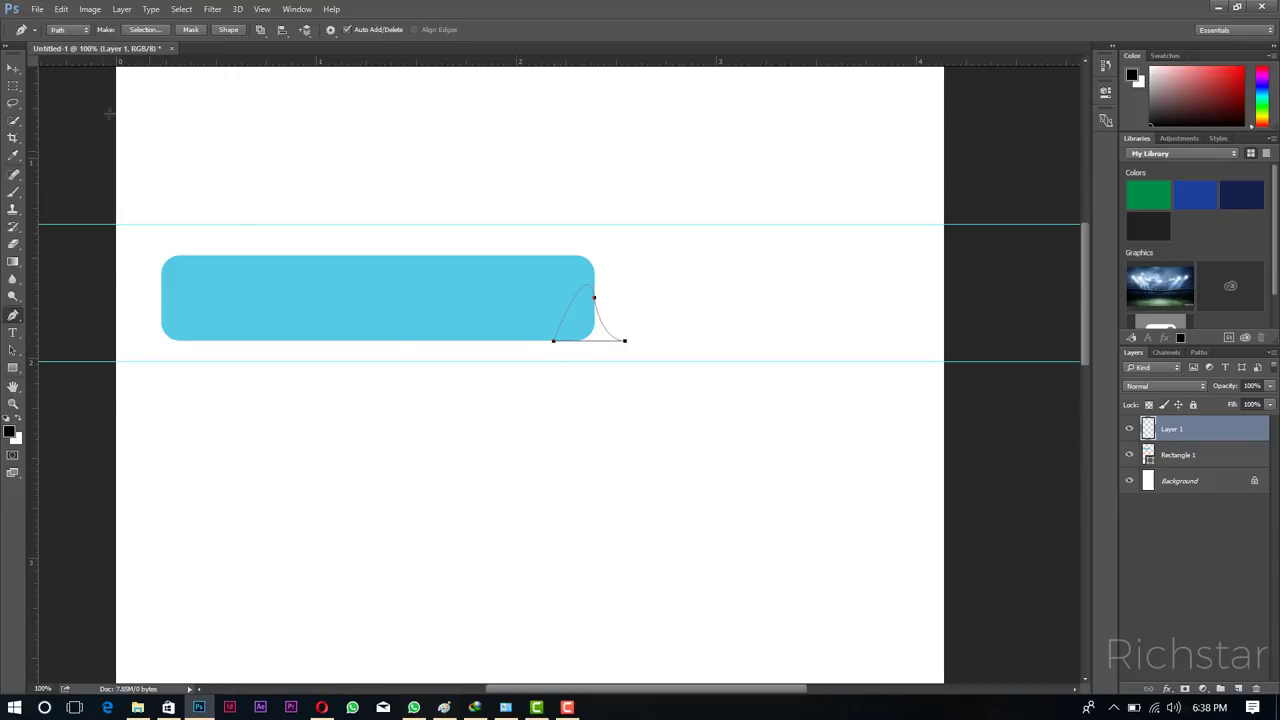
Fill the tail path with the bubble's cyan, sampled as the foreground colour.
{"action": "left_click", "coordinate": [14, 68]}
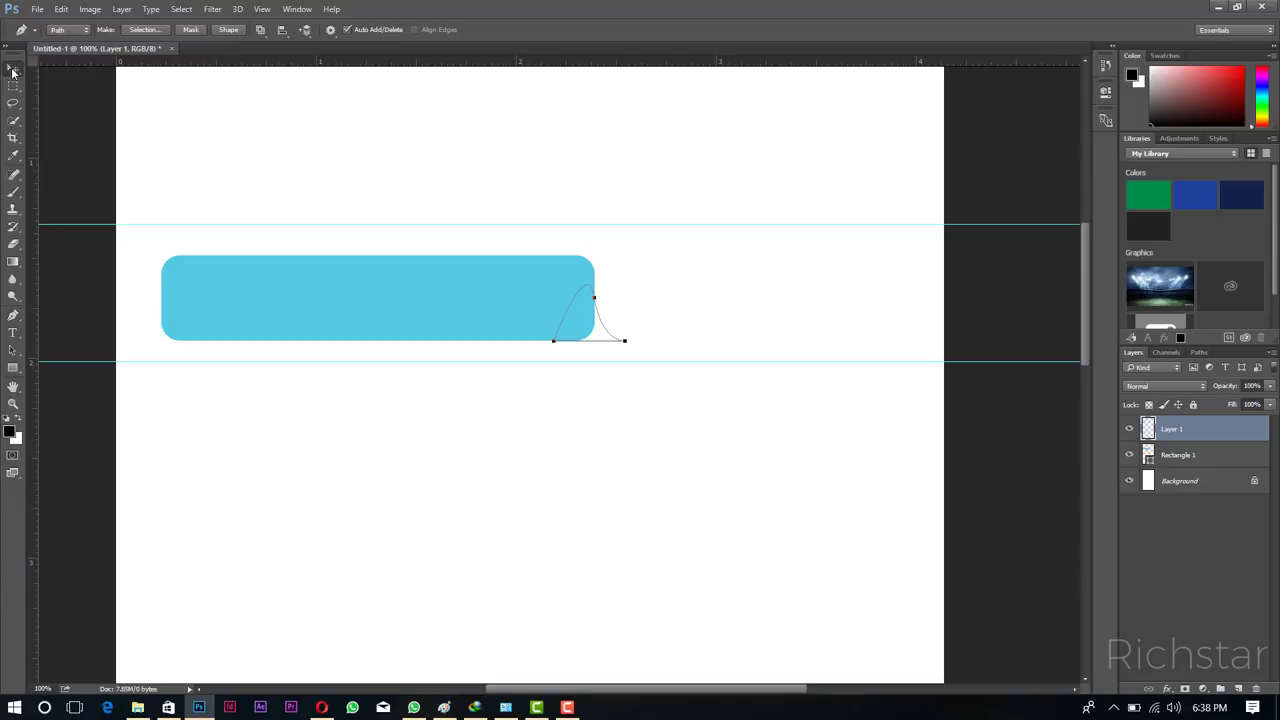
{"action": "left_click", "coordinate": [14, 316]}
{"action": "right_click", "coordinate": [581, 316]}
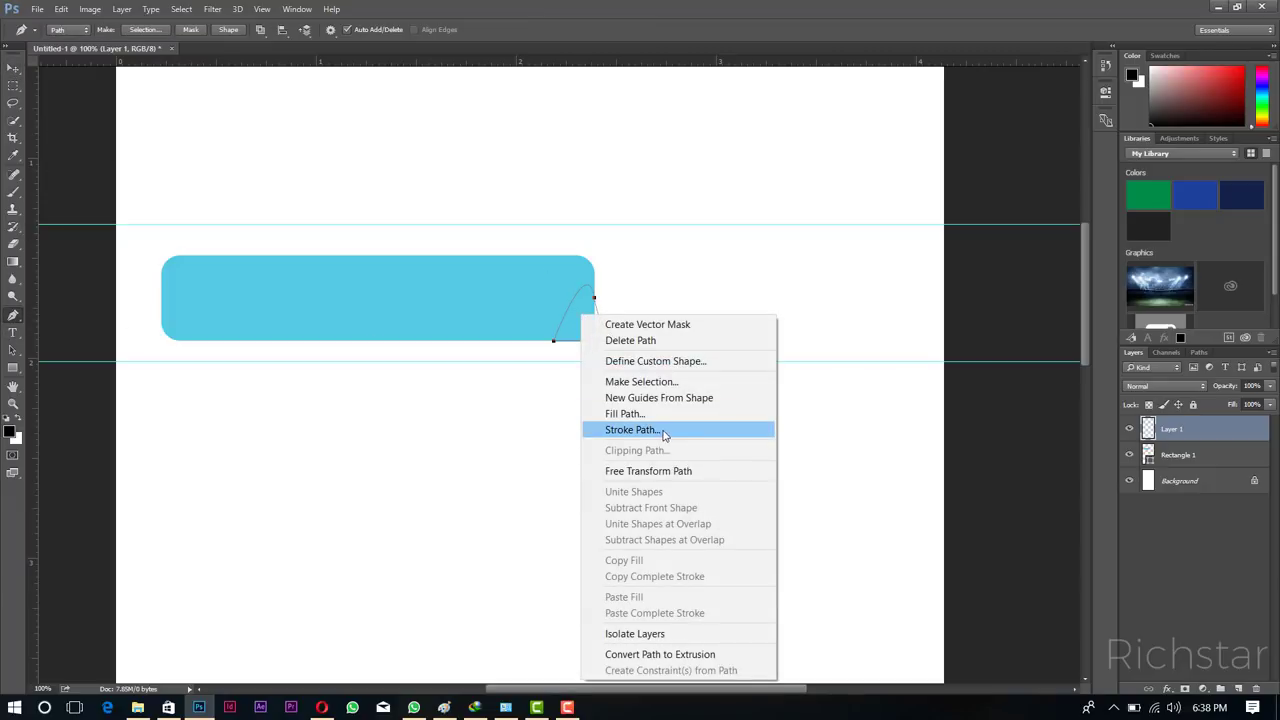
{"action": "left_click", "coordinate": [646, 413]}
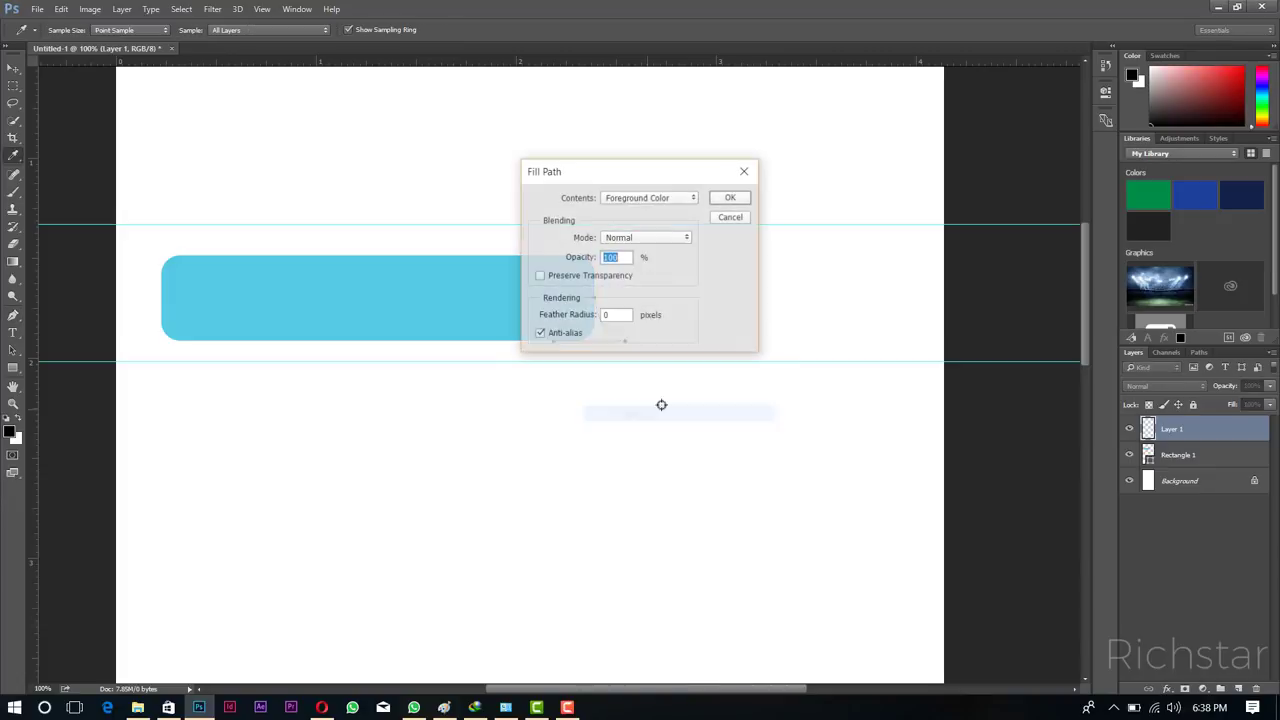
{"action": "left_click", "coordinate": [461, 312]}
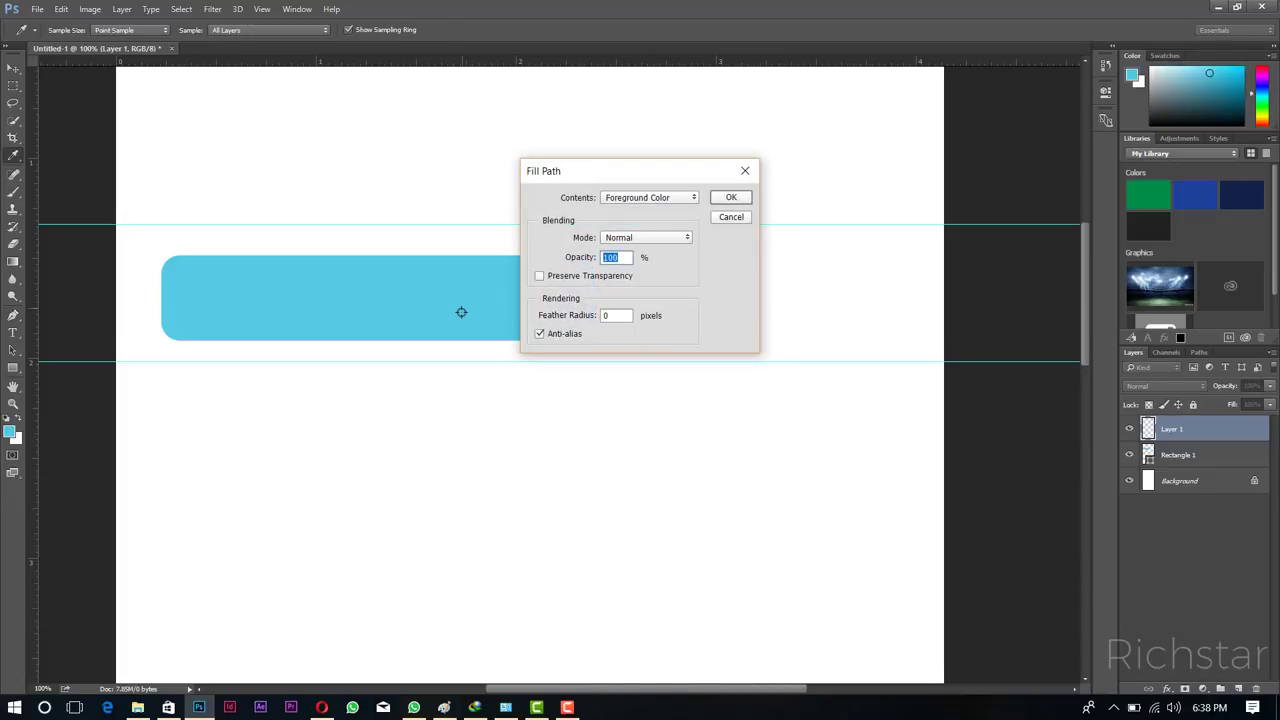
{"action": "left_click", "coordinate": [729, 197]}
{"action": "left_click", "coordinate": [13, 68]}
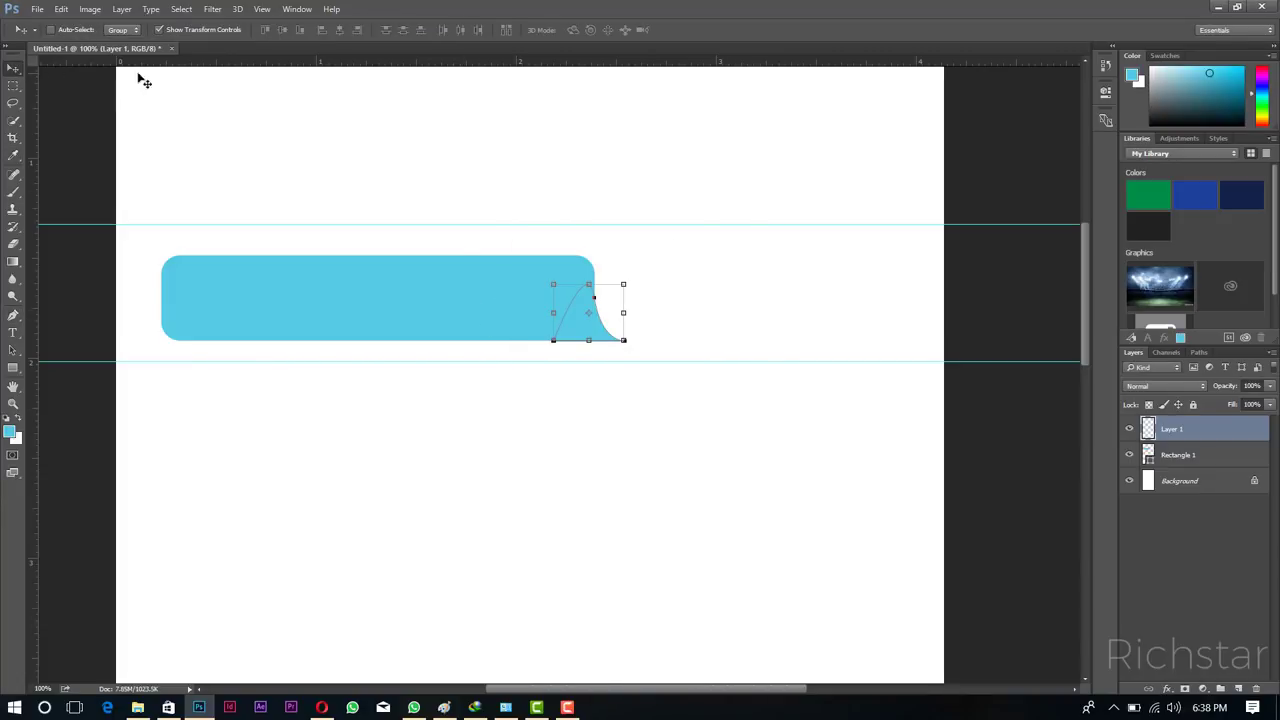
Deselect the path and merge the tail and rectangle layers into Layer 1.
{"action": "left_click", "coordinate": [158, 30]}
{"action": "left_click", "coordinate": [13, 315]}
{"action": "key", "text": "Return"}
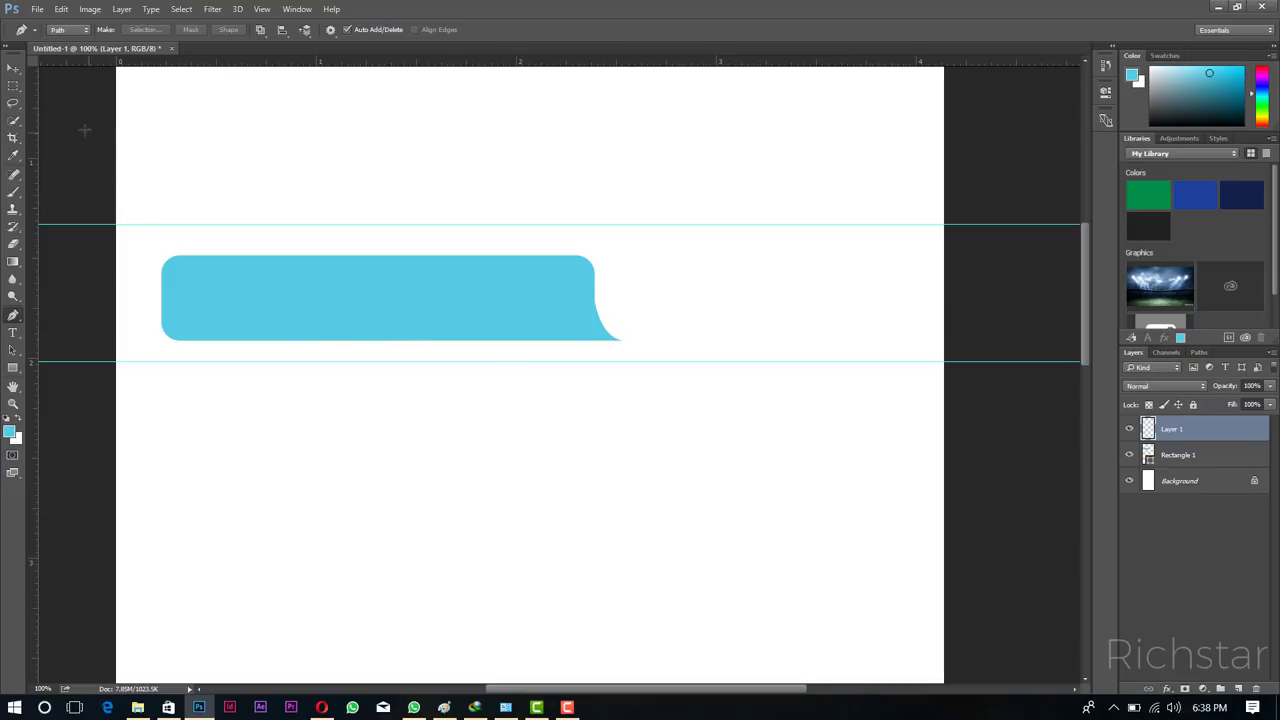
{"action": "left_click", "coordinate": [13, 68]}
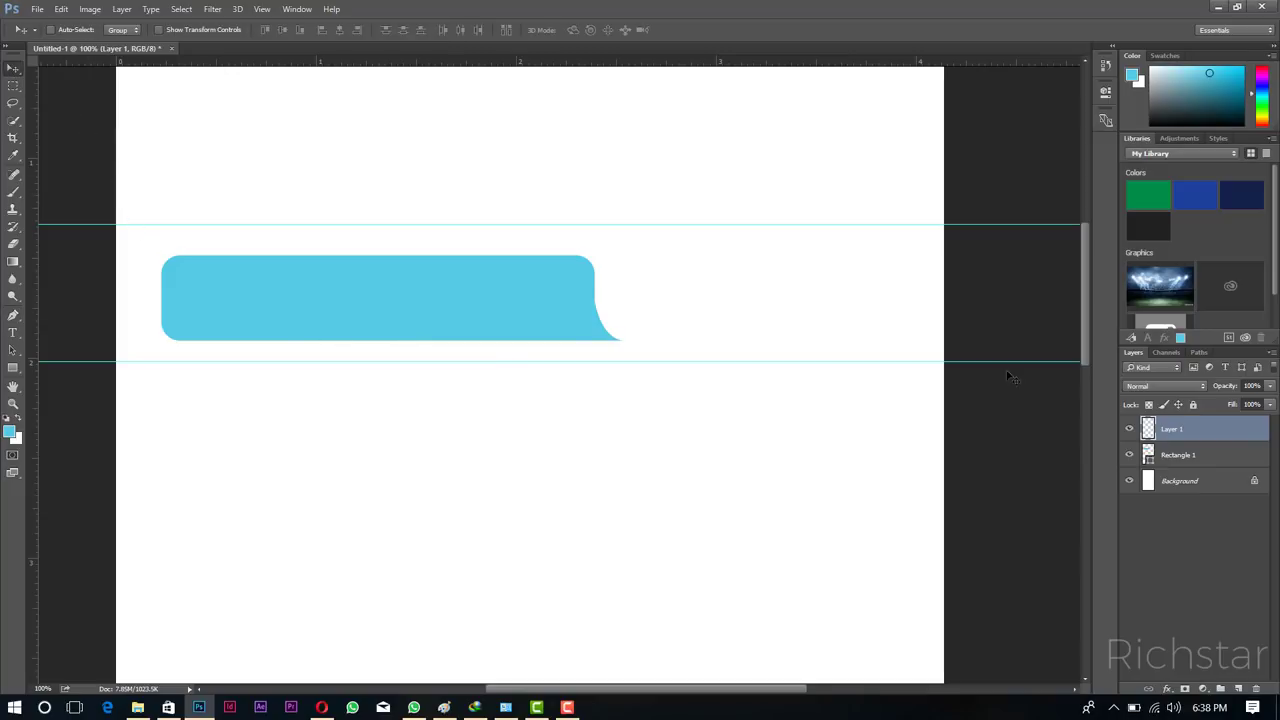
{"action": "left_click", "coordinate": [1170, 456], "text": "shift"}
{"action": "right_click", "coordinate": [1178, 457]}
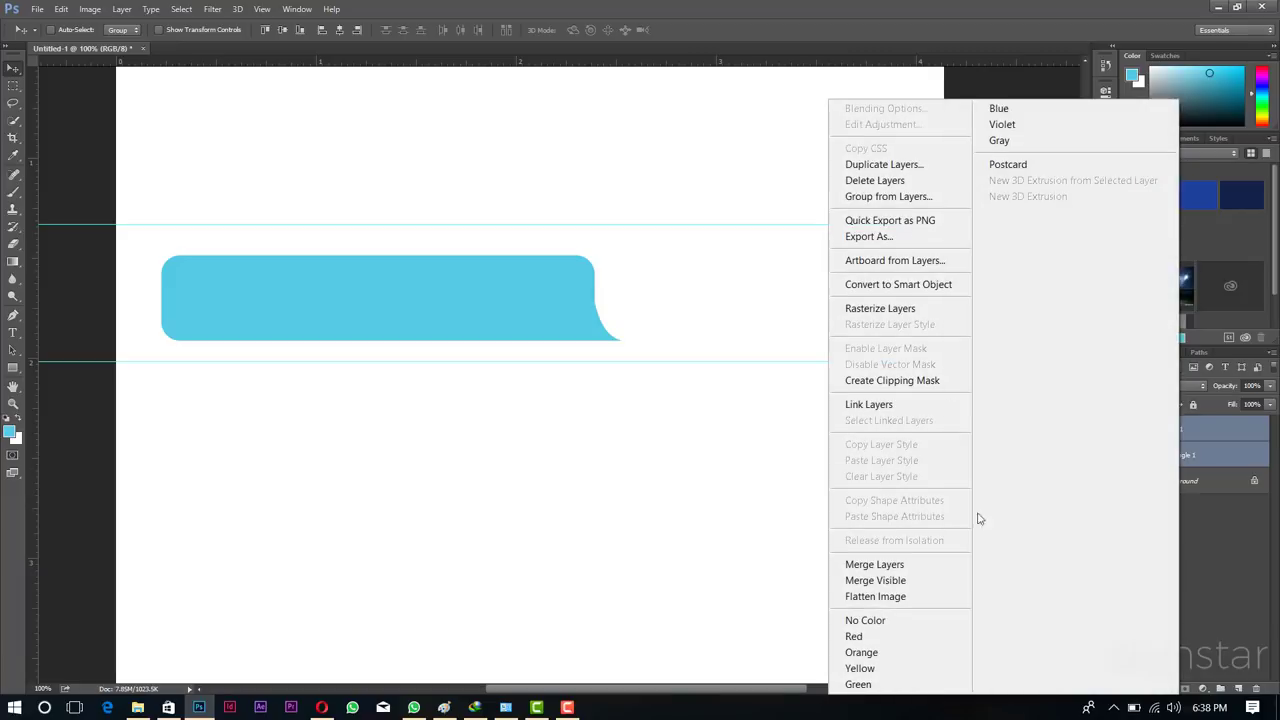
{"action": "left_click", "coordinate": [900, 566]}
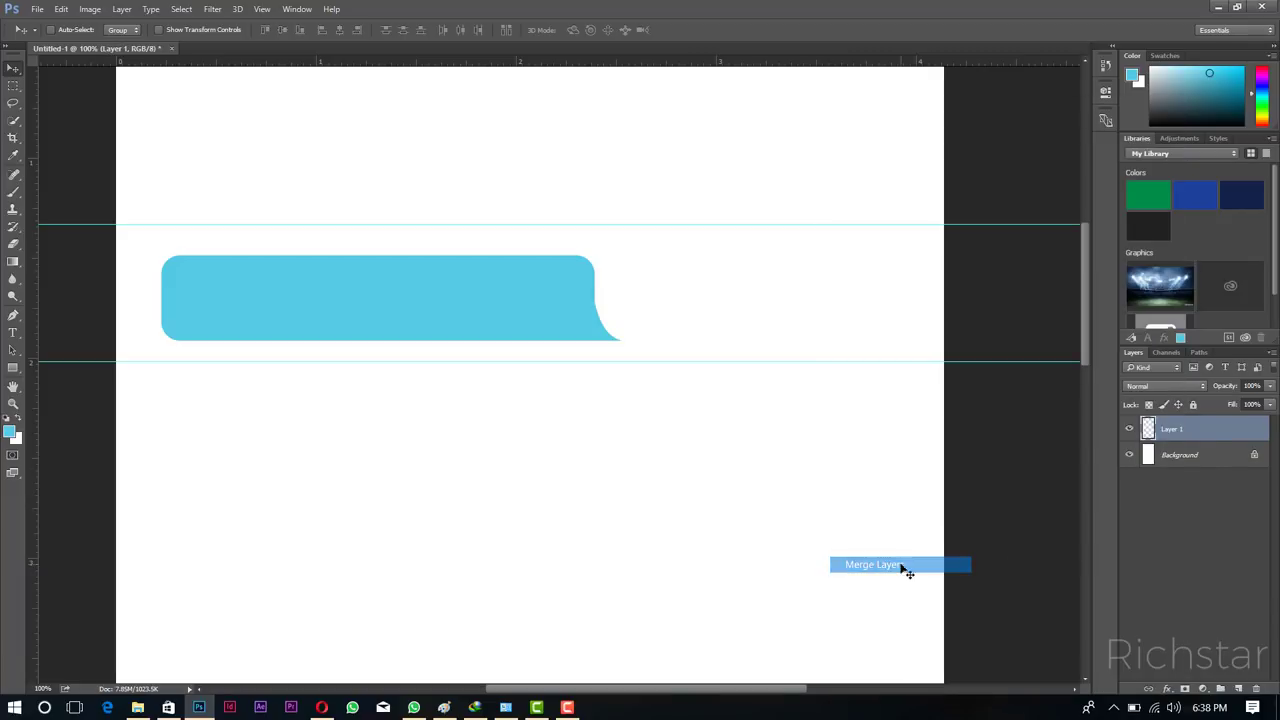
Convert Layer 1 into a smart object.
{"action": "right_click", "coordinate": [1185, 429]}
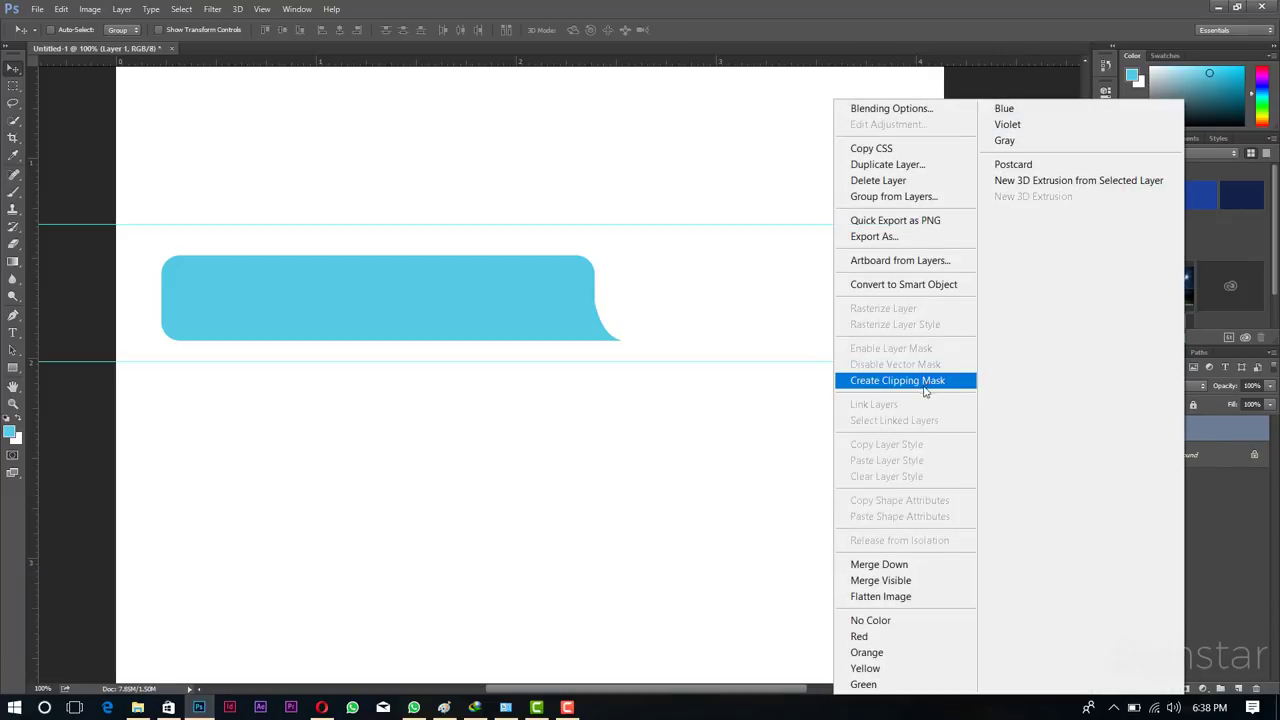
{"action": "left_click", "coordinate": [907, 285]}
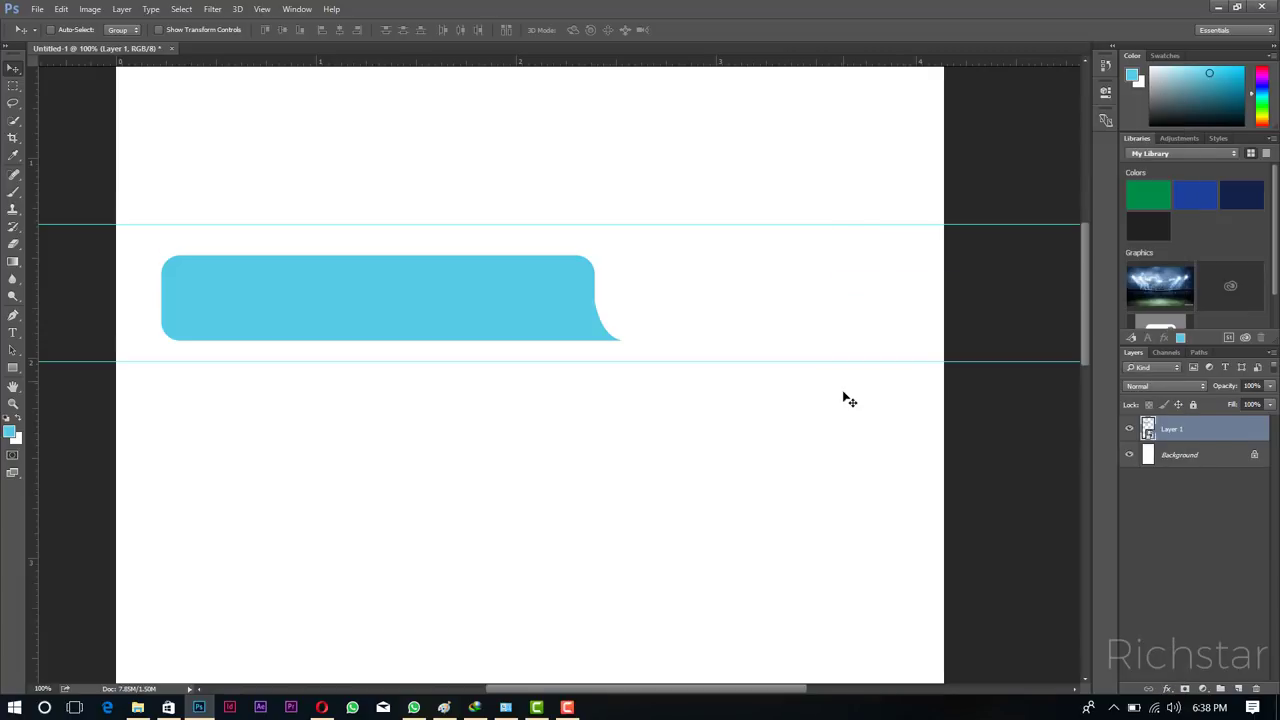
{"action": "scroll", "coordinate": [843, 398], "scroll_direction": "down", "scroll_amount": 1}
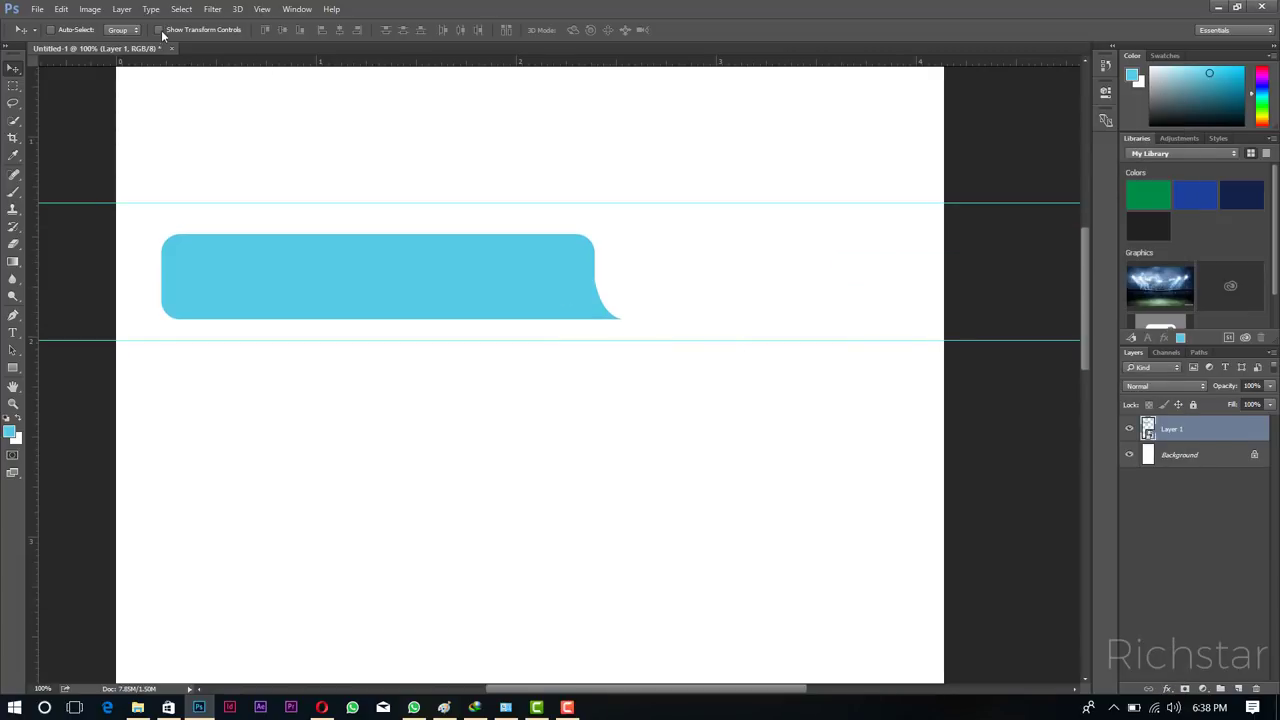
Scale the bubble to about 79% and move it so its base sits on the lower guide.
{"action": "left_click", "coordinate": [160, 30]}
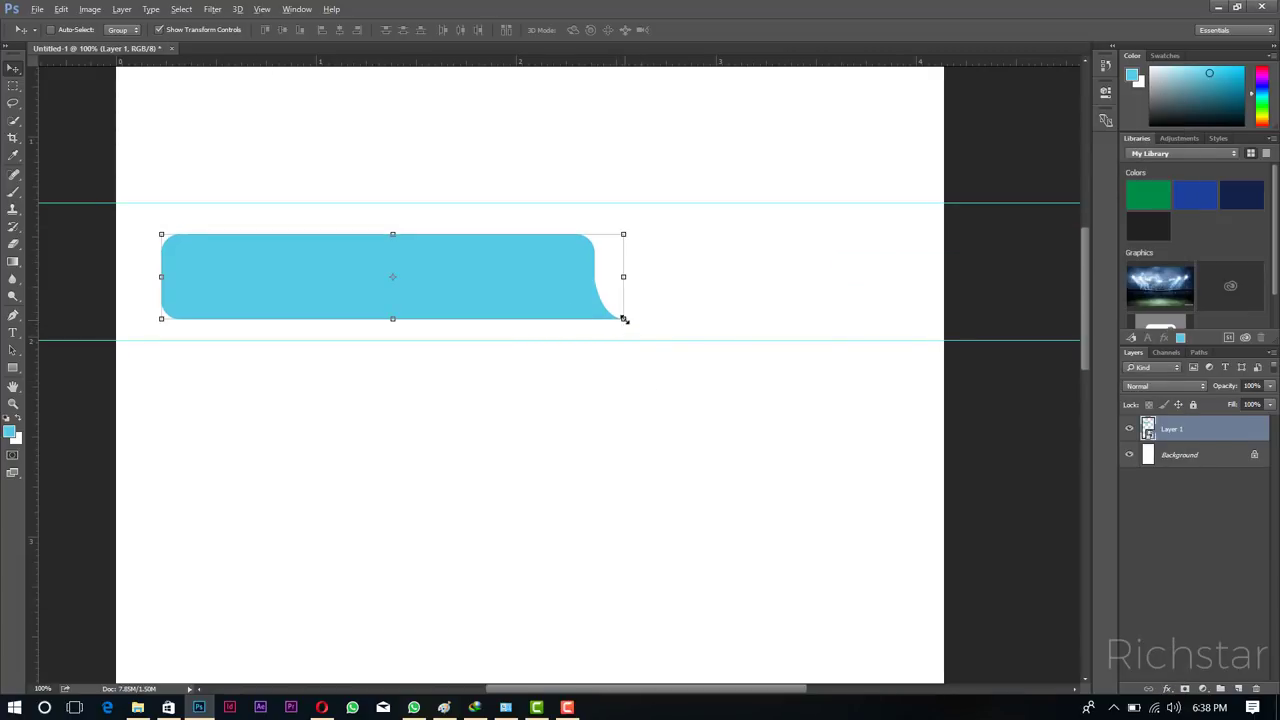
{"action": "mouse_move", "coordinate": [624, 319]}
{"action": "left_mouse_down"}
{"action": "mouse_move", "coordinate": [583, 296]}
{"action": "mouse_move", "coordinate": [565, 304]}
{"action": "left_mouse_up"}
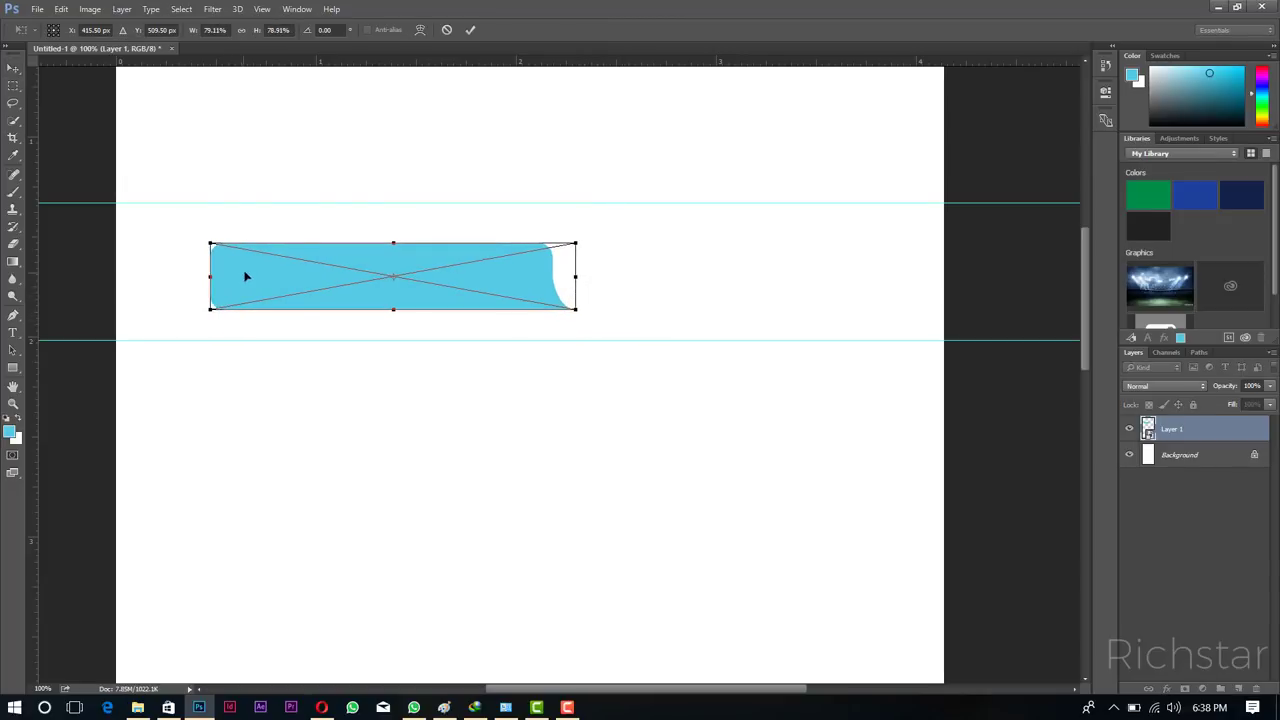
{"action": "left_click_drag", "start_coordinate": [246, 277], "coordinate": [235, 307]}
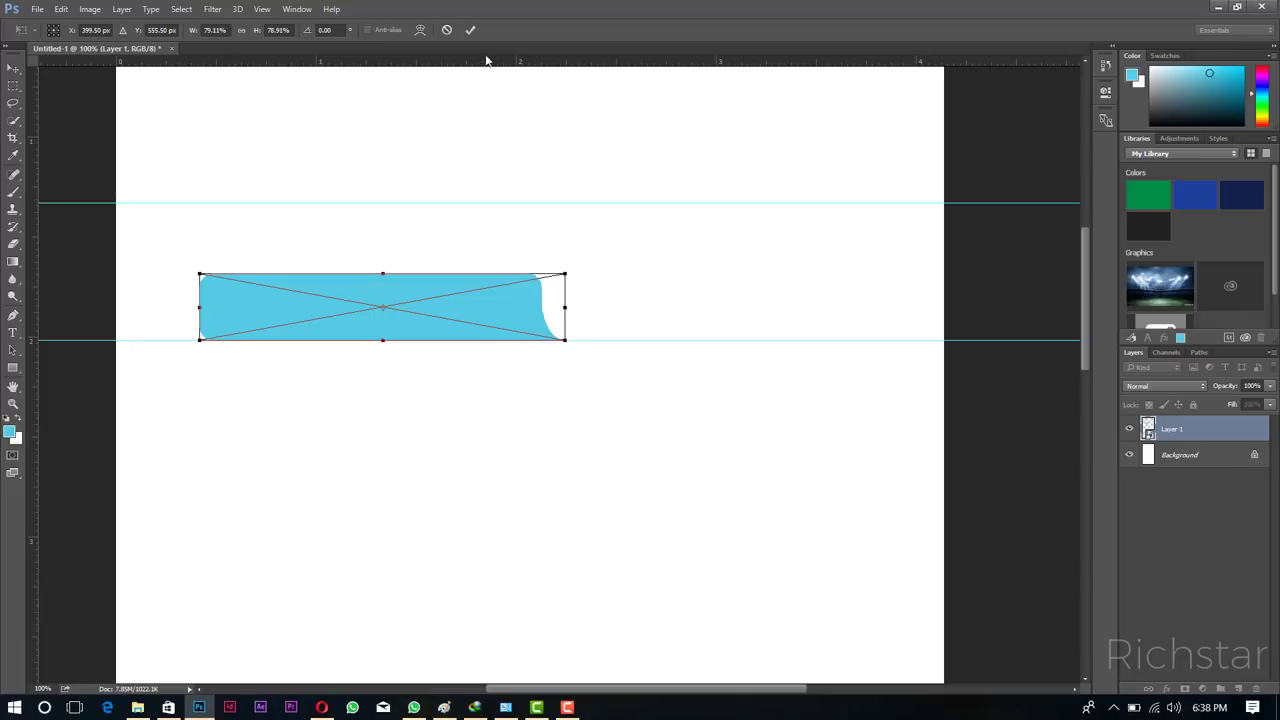
{"action": "left_click_drag", "start_coordinate": [385, 288], "coordinate": [392, 286]}
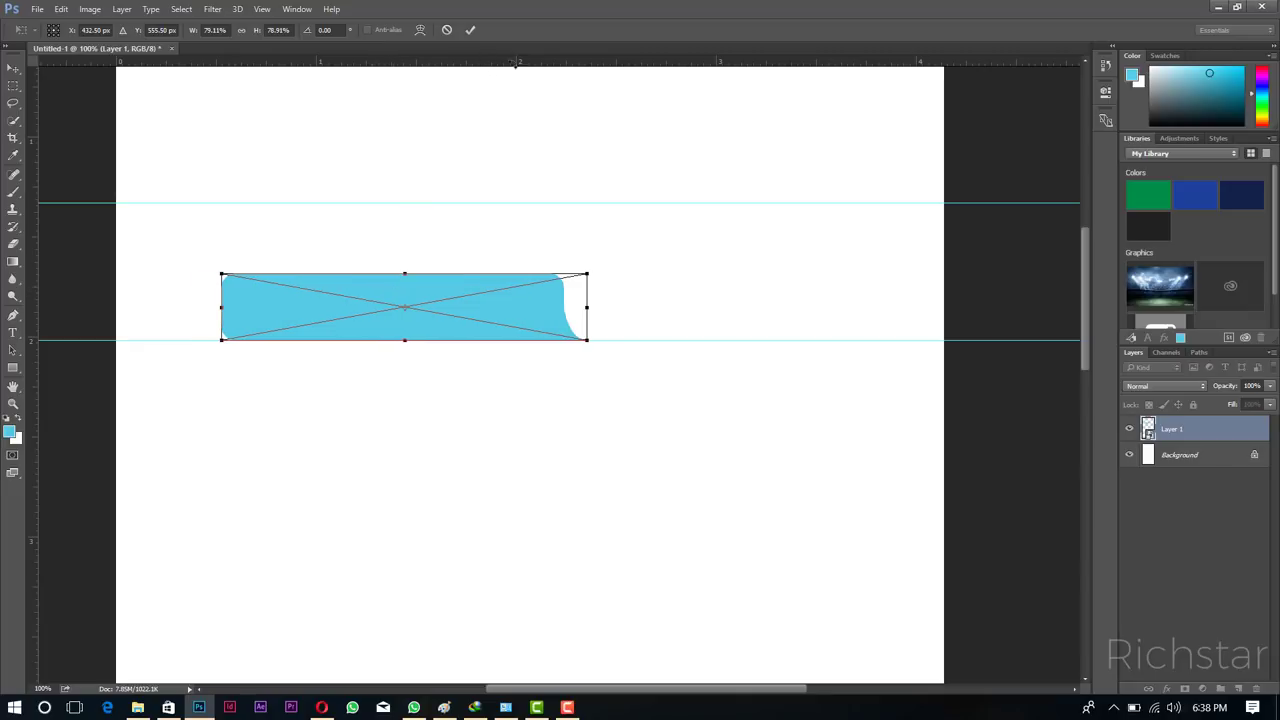
{"action": "left_click", "coordinate": [471, 31]}
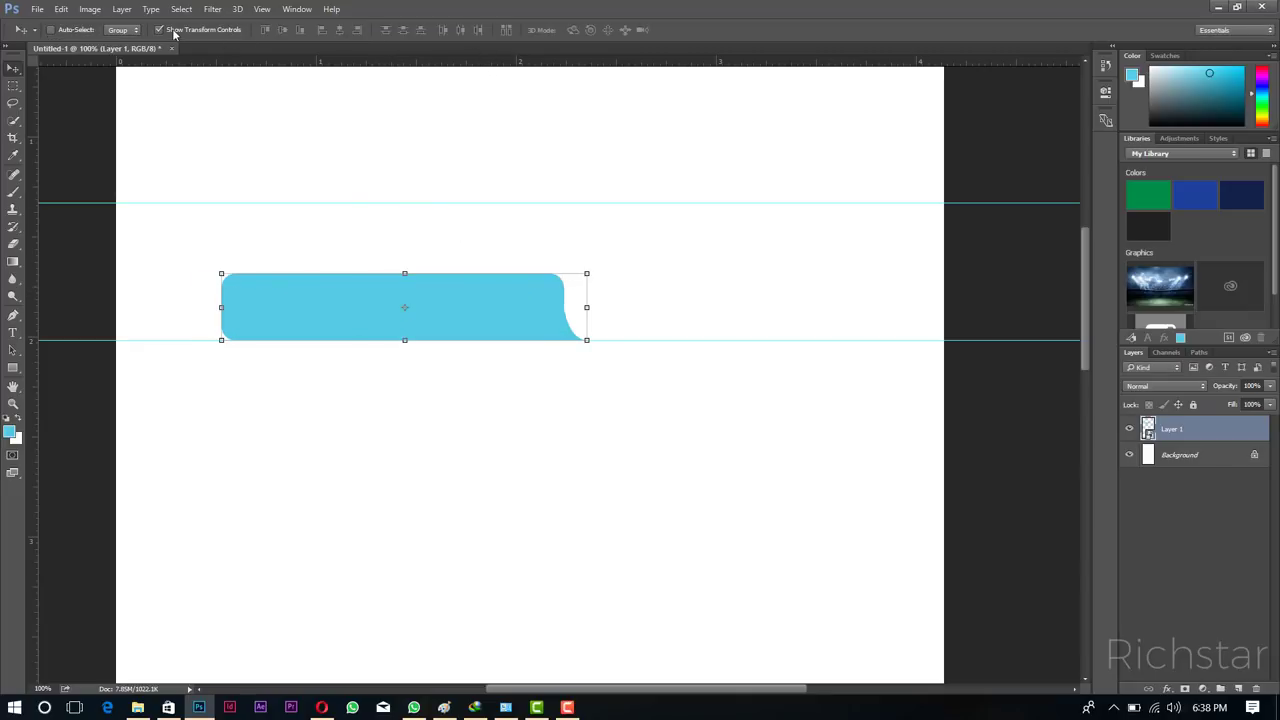
{"action": "left_click", "coordinate": [158, 30]}
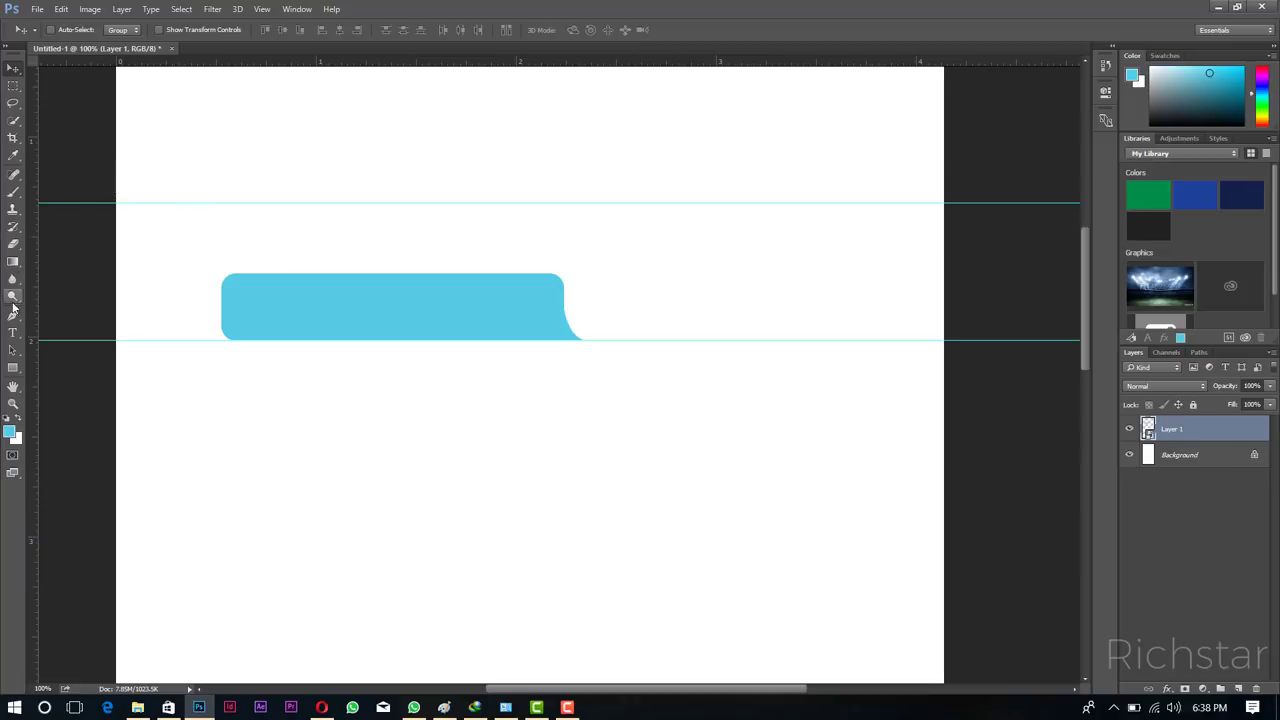
Draw a 99 × 99 px cyan square left of the bubble, aligned with its height.
{"action": "left_click_drag", "start_coordinate": [13, 368], "coordinate": [57, 372]}
{"action": "left_click", "coordinate": [57, 372]}
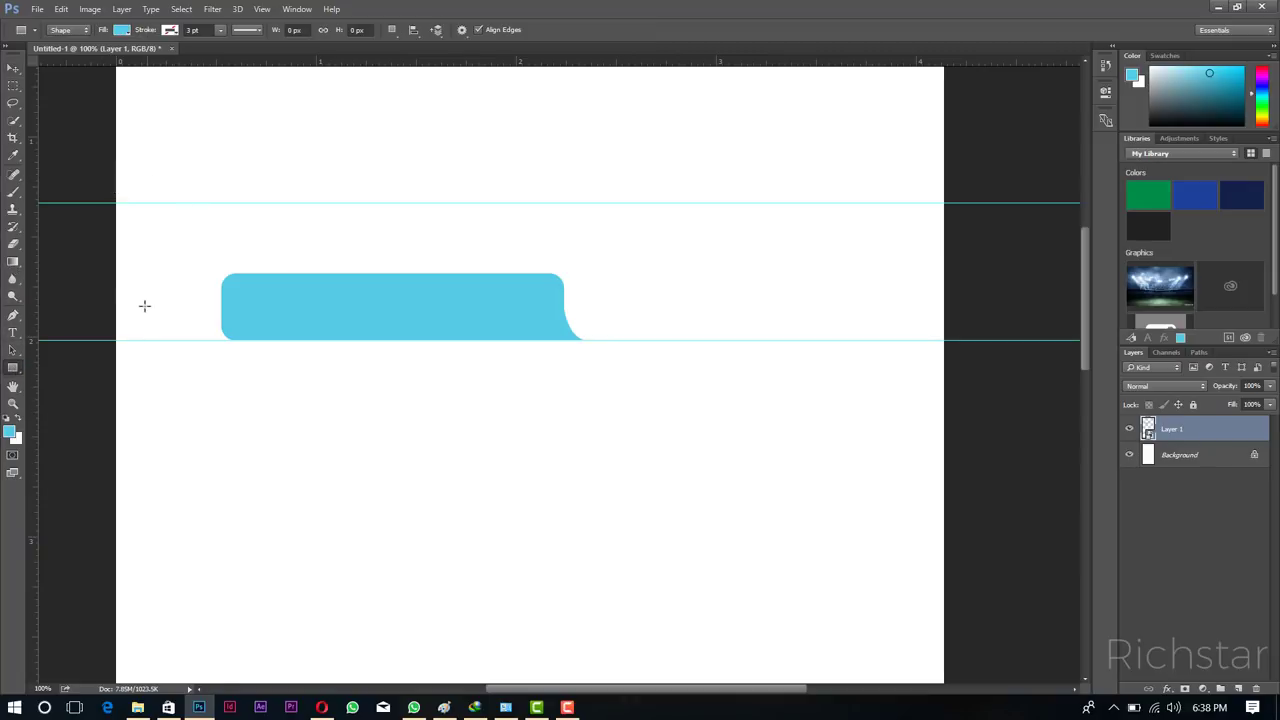
{"action": "left_click_drag", "start_coordinate": [138, 265], "coordinate": [205, 329]}
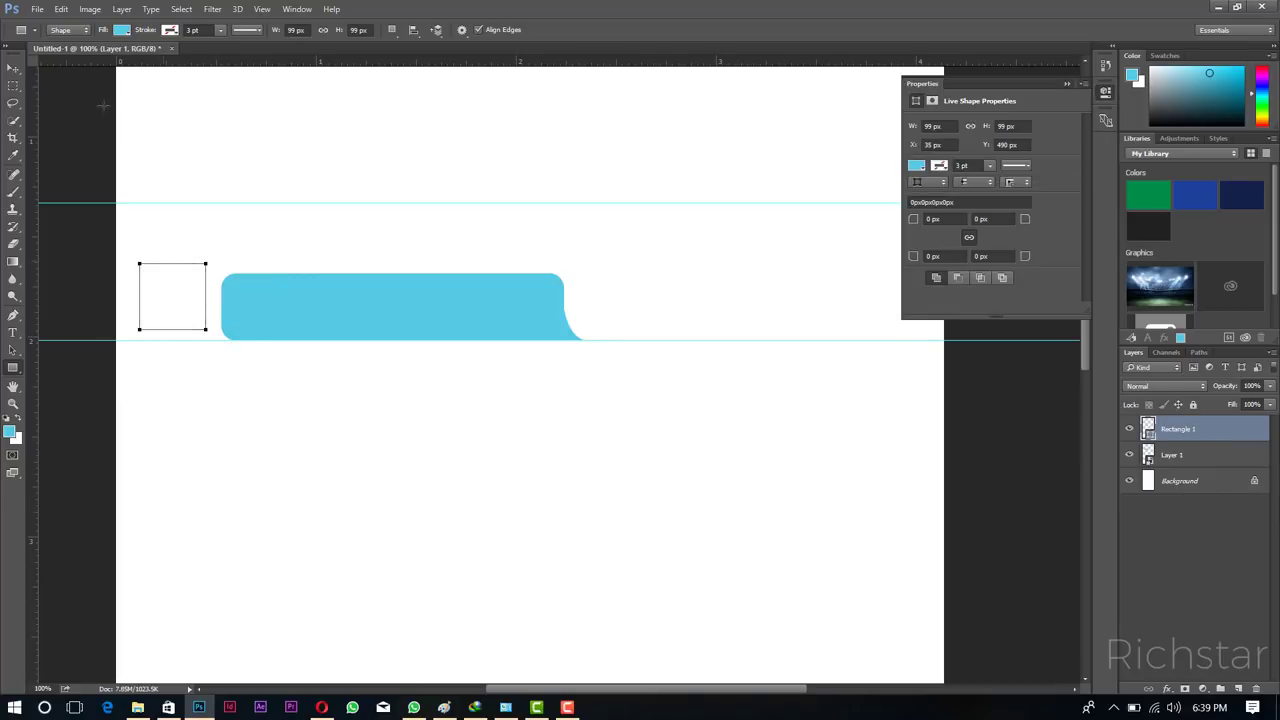
{"action": "key", "text": "v"}
{"action": "left_click_drag", "start_coordinate": [177, 276], "coordinate": [183, 285]}
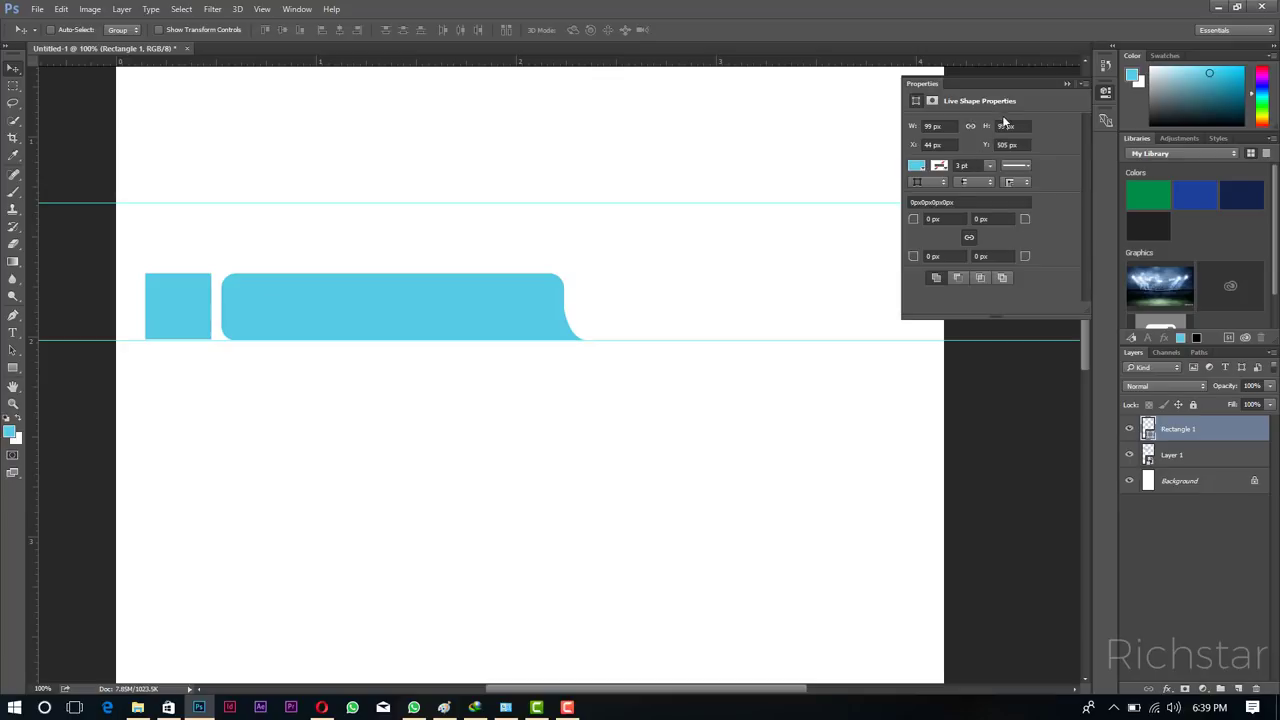
{"action": "left_click", "coordinate": [1068, 83]}
Place the linked portrait photo into the document near the square.
{"action": "left_click", "coordinate": [37, 9]}
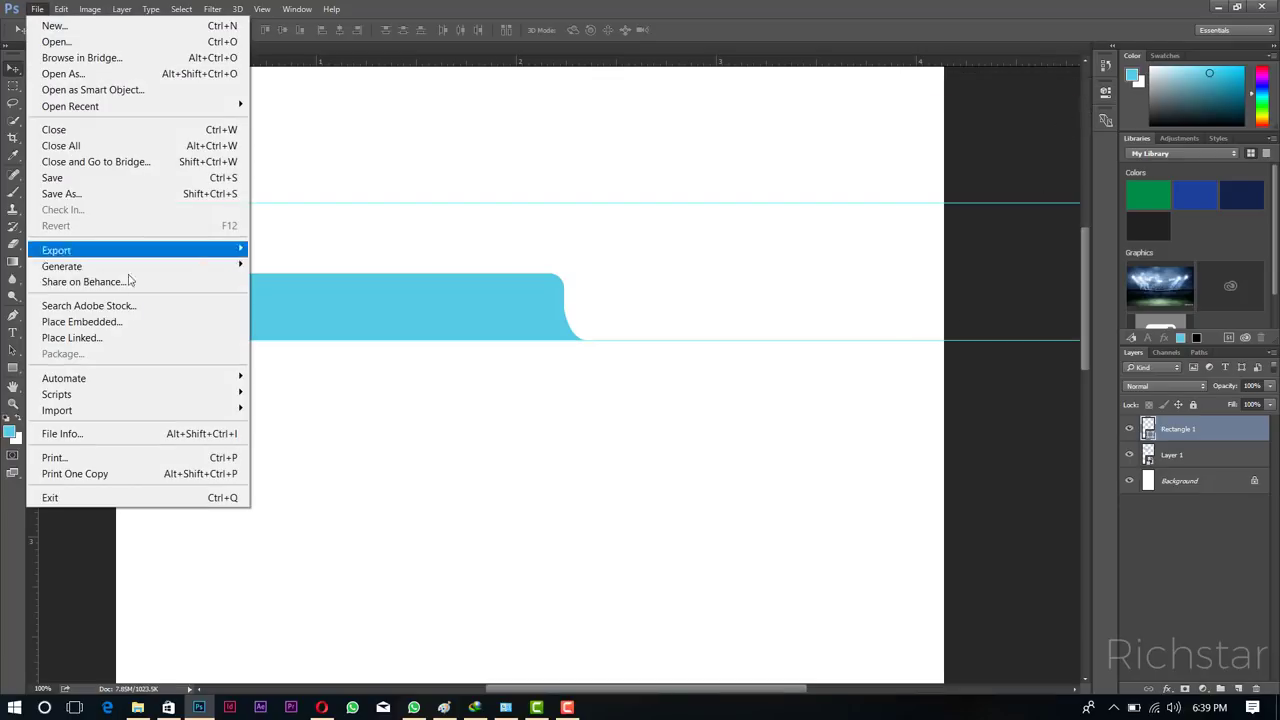
{"action": "left_click", "coordinate": [118, 337]}
{"action": "left_click_drag", "start_coordinate": [236, 303], "coordinate": [209, 287]}
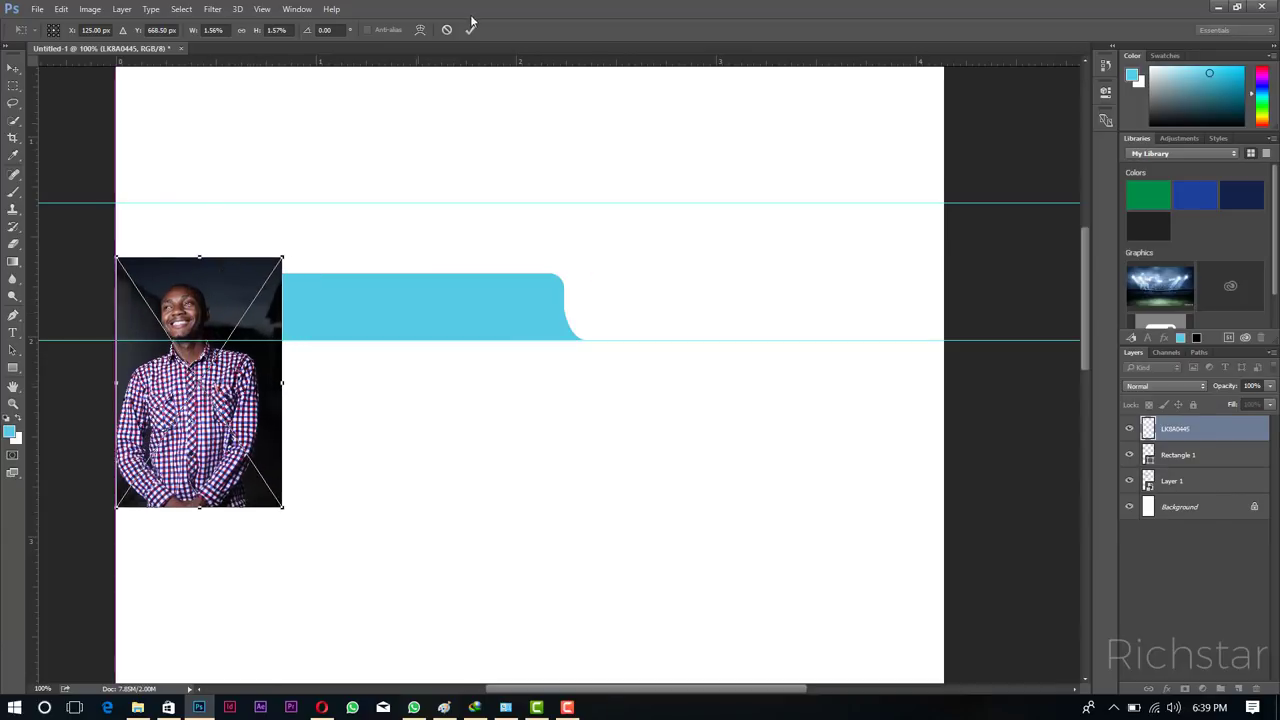
{"action": "left_click", "coordinate": [470, 29]}
Clip the photo to the square and scale it down to fill the frame as an avatar.
{"action": "right_click", "coordinate": [1184, 436]}
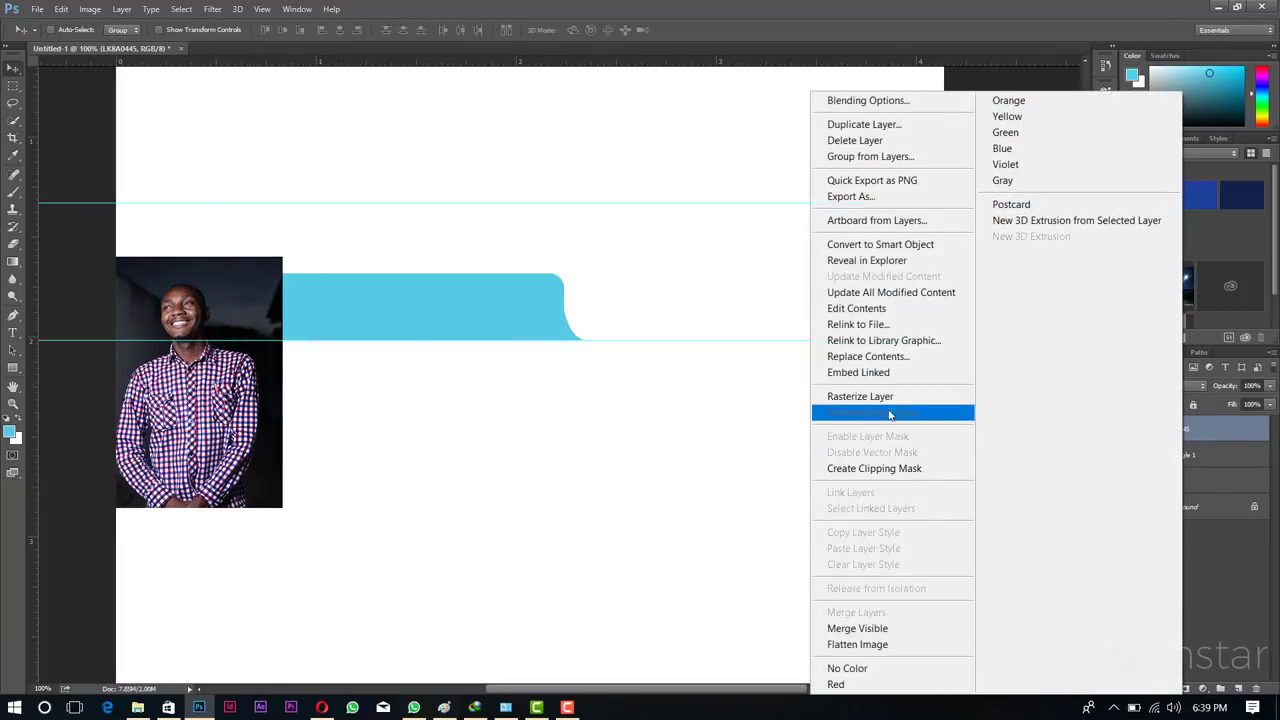
{"action": "left_click", "coordinate": [896, 468]}
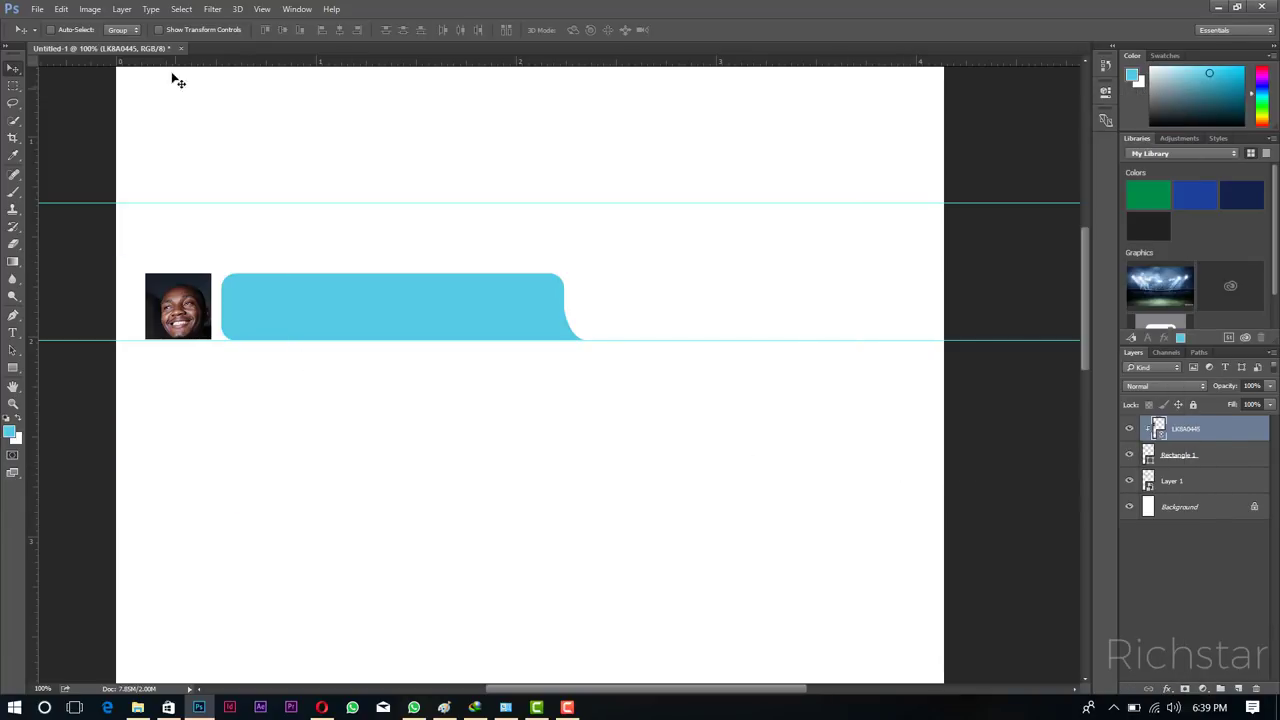
{"action": "left_click", "coordinate": [159, 29]}
{"action": "left_click_drag", "start_coordinate": [180, 285], "coordinate": [181, 290]}
{"action": "left_click_drag", "start_coordinate": [270, 497], "coordinate": [263, 483]}
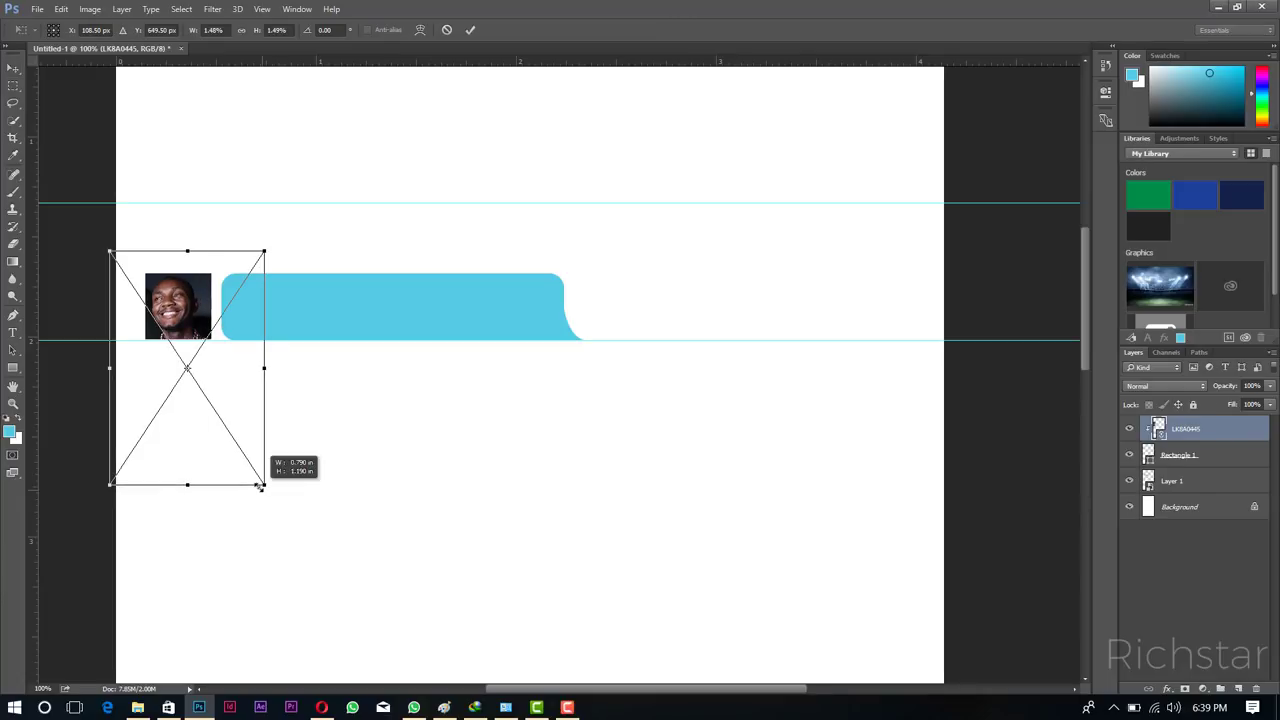
{"action": "left_click_drag", "start_coordinate": [183, 298], "coordinate": [190, 300]}
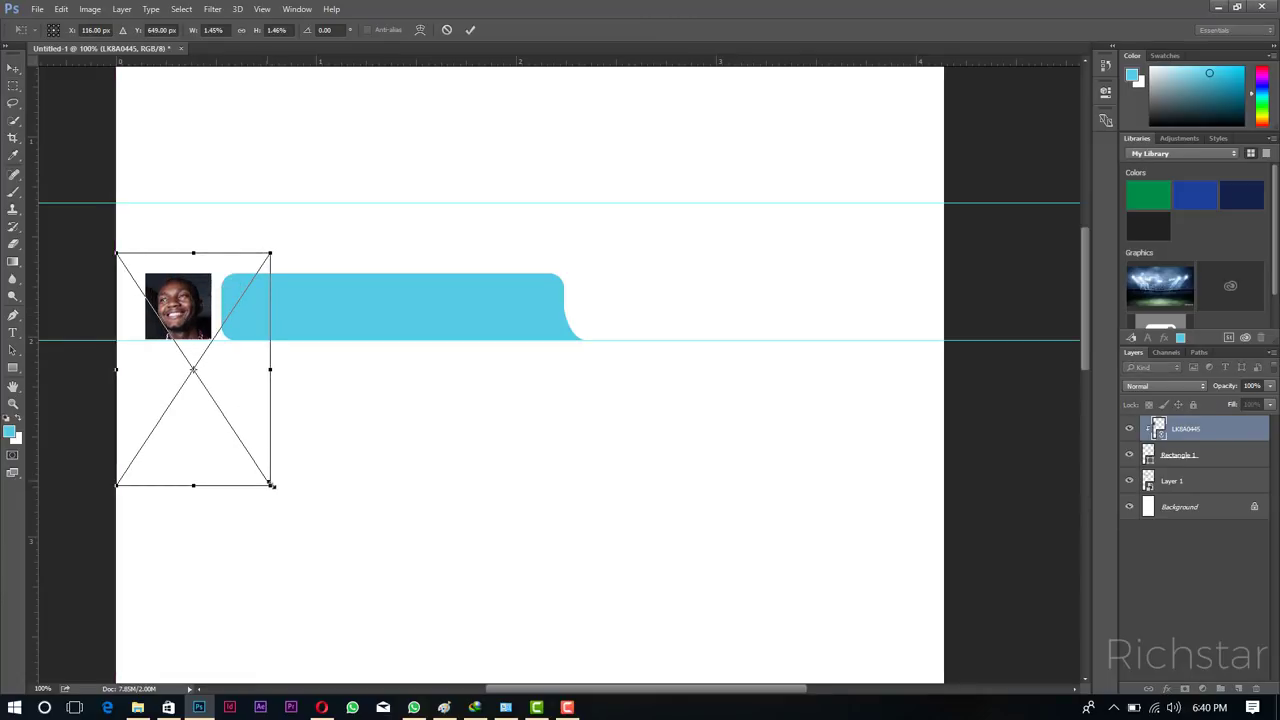
{"action": "left_click_drag", "start_coordinate": [270, 486], "coordinate": [260, 470]}
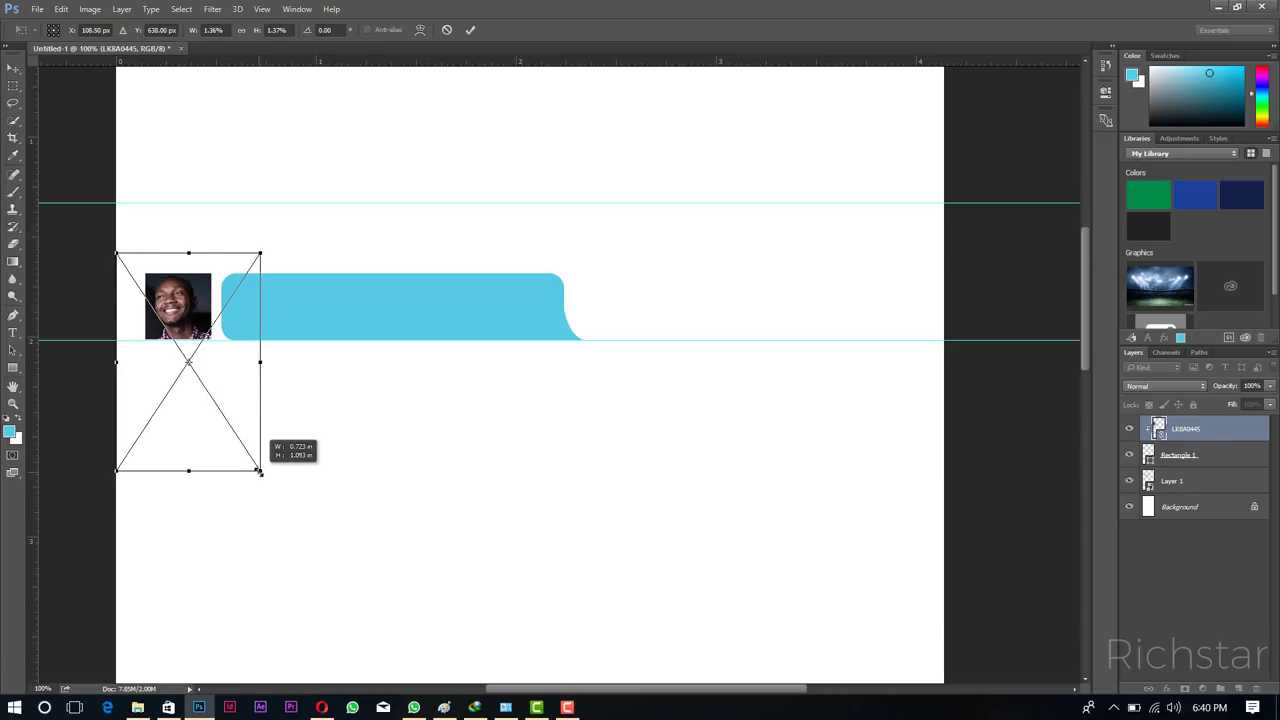
{"action": "left_click", "coordinate": [470, 30]}
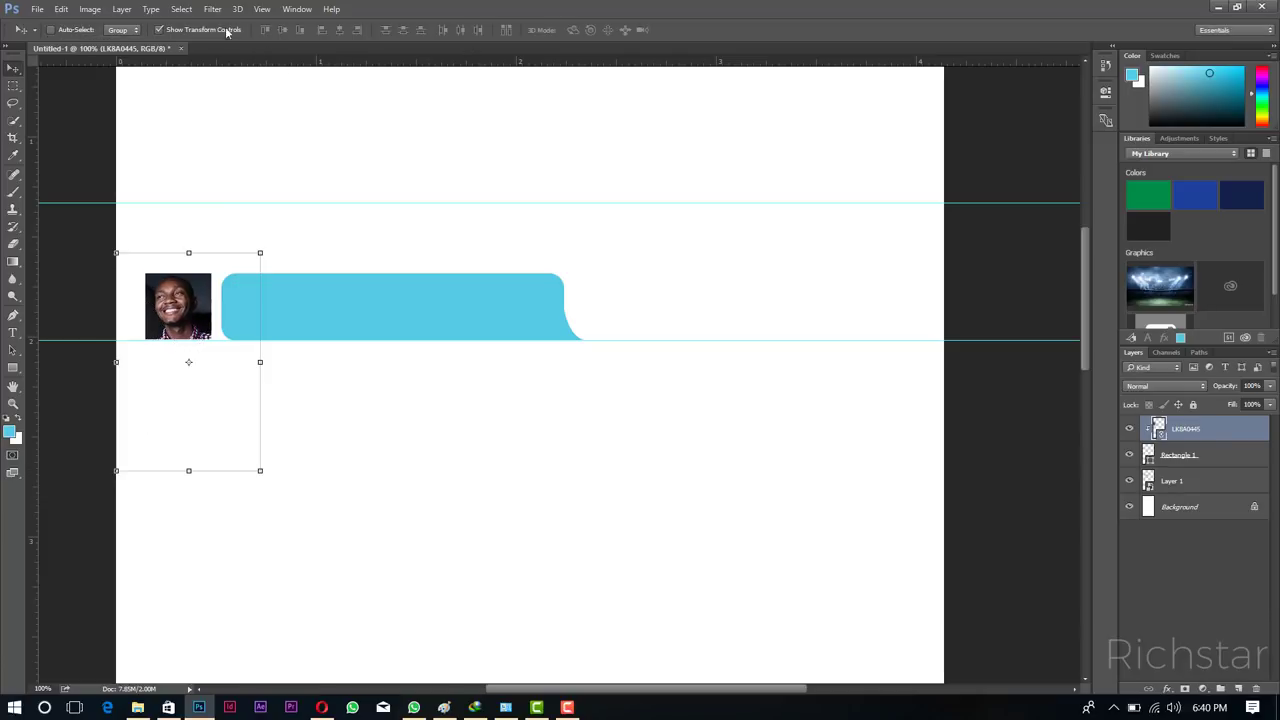
{"action": "left_click", "coordinate": [161, 30]}
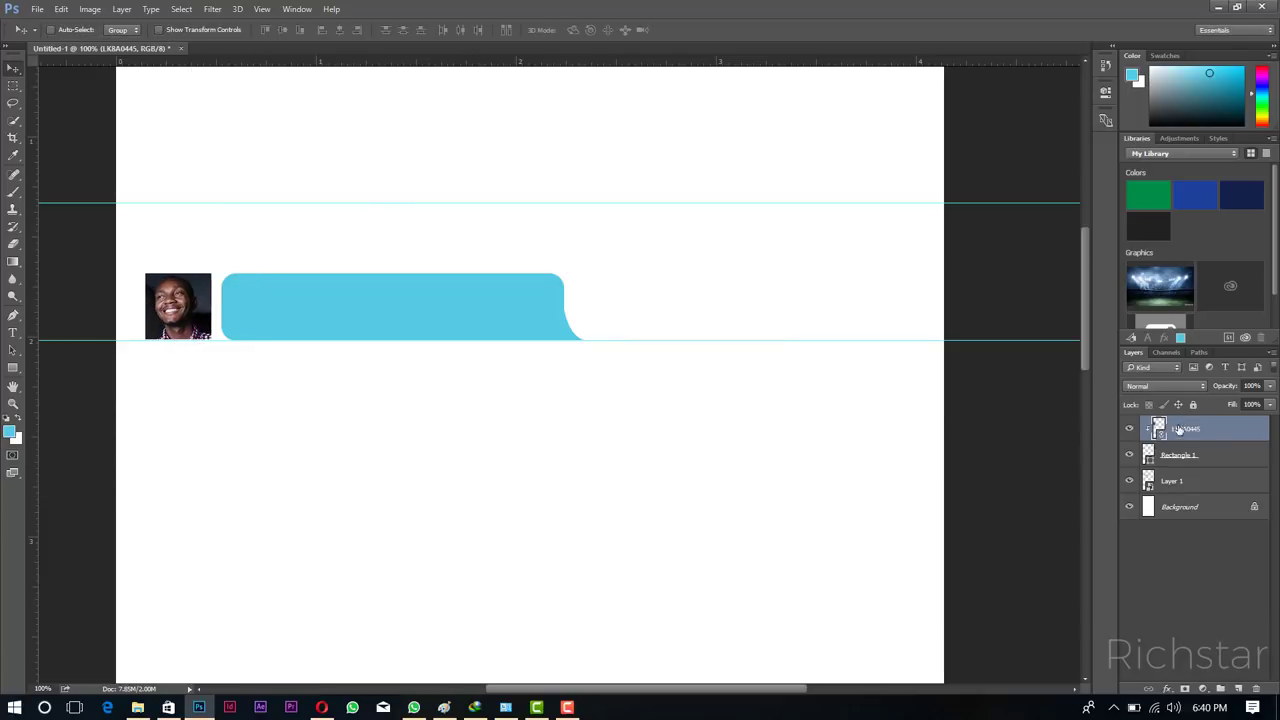
{"action": "left_click", "coordinate": [1196, 462], "text": "shift"}
Merge the photo with its frame, then group it with the bubble as 'Group one'.
{"action": "right_click", "coordinate": [1197, 462]}
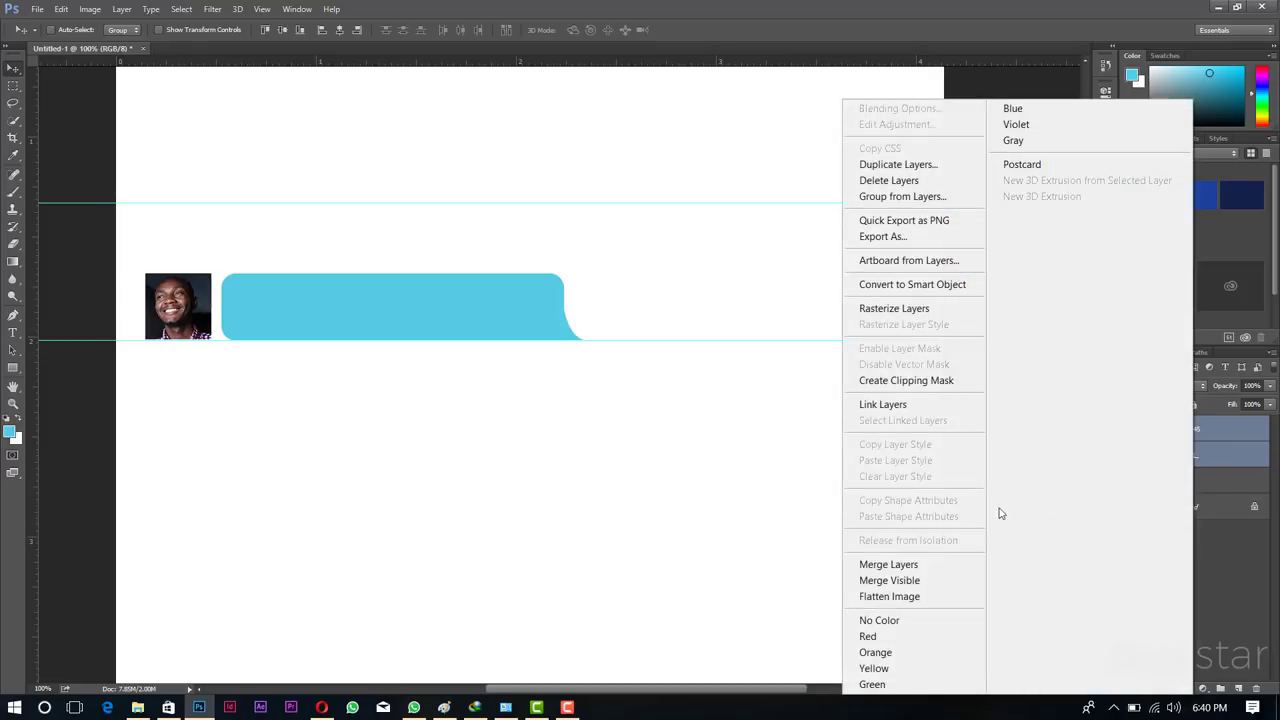
{"action": "left_click", "coordinate": [936, 571]}
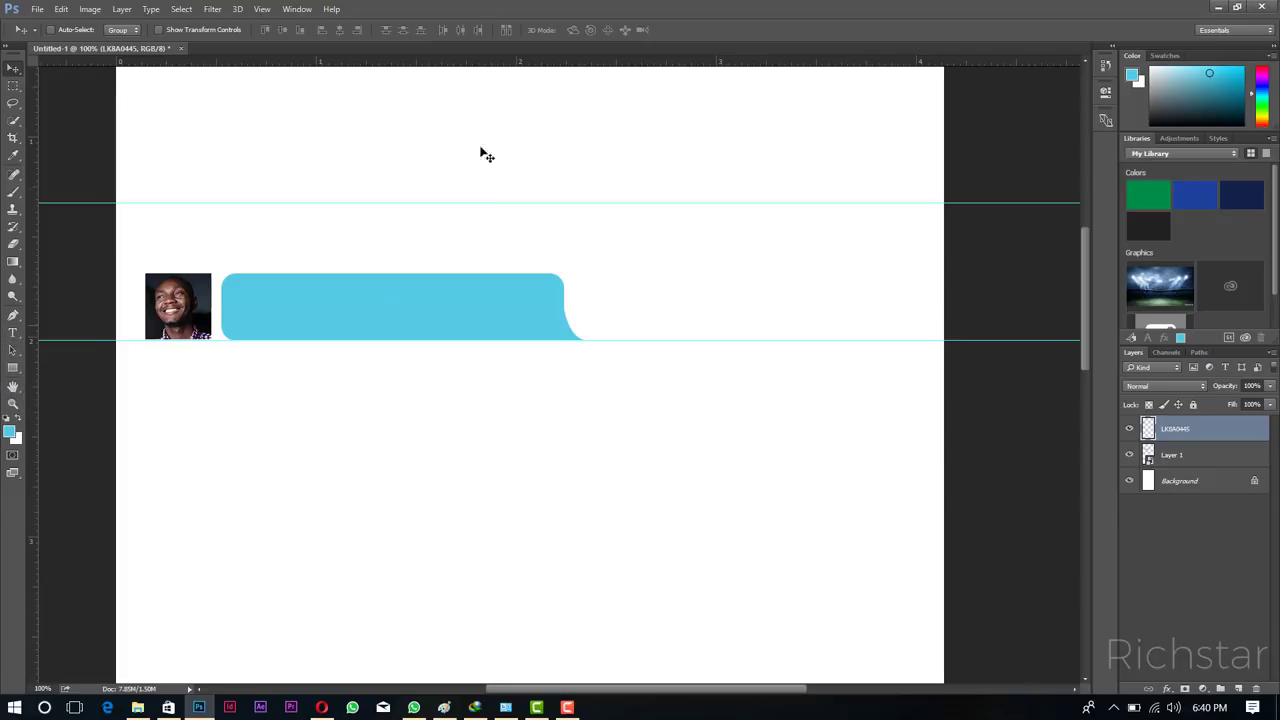
{"action": "left_click", "coordinate": [1187, 457], "text": "shift"}
{"action": "key", "text": "ctrl+g"}
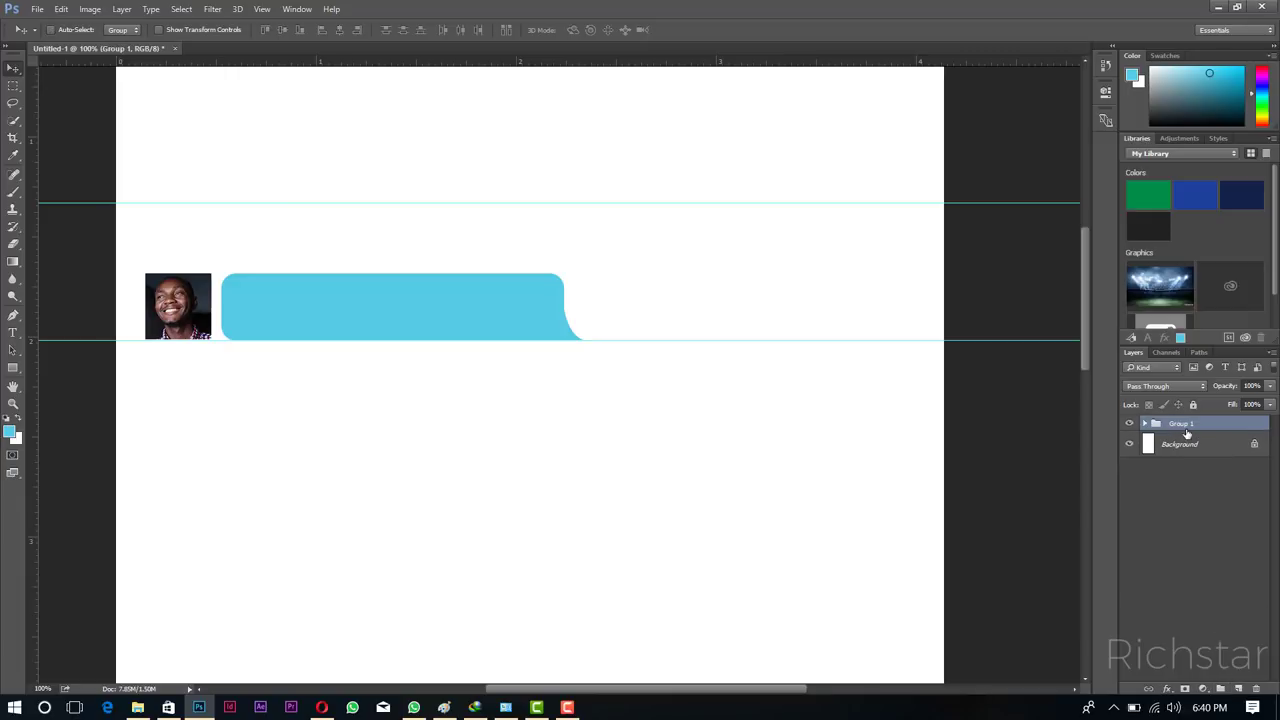
{"action": "double_click", "coordinate": [1188, 425]}
{"action": "type", "text": "G"}
{"action": "key", "text": "Return"}
Duplicate the group as 'Group 2' and move it lower right on the page.
{"action": "left_click_drag", "start_coordinate": [1186, 428], "coordinate": [1238, 688]}
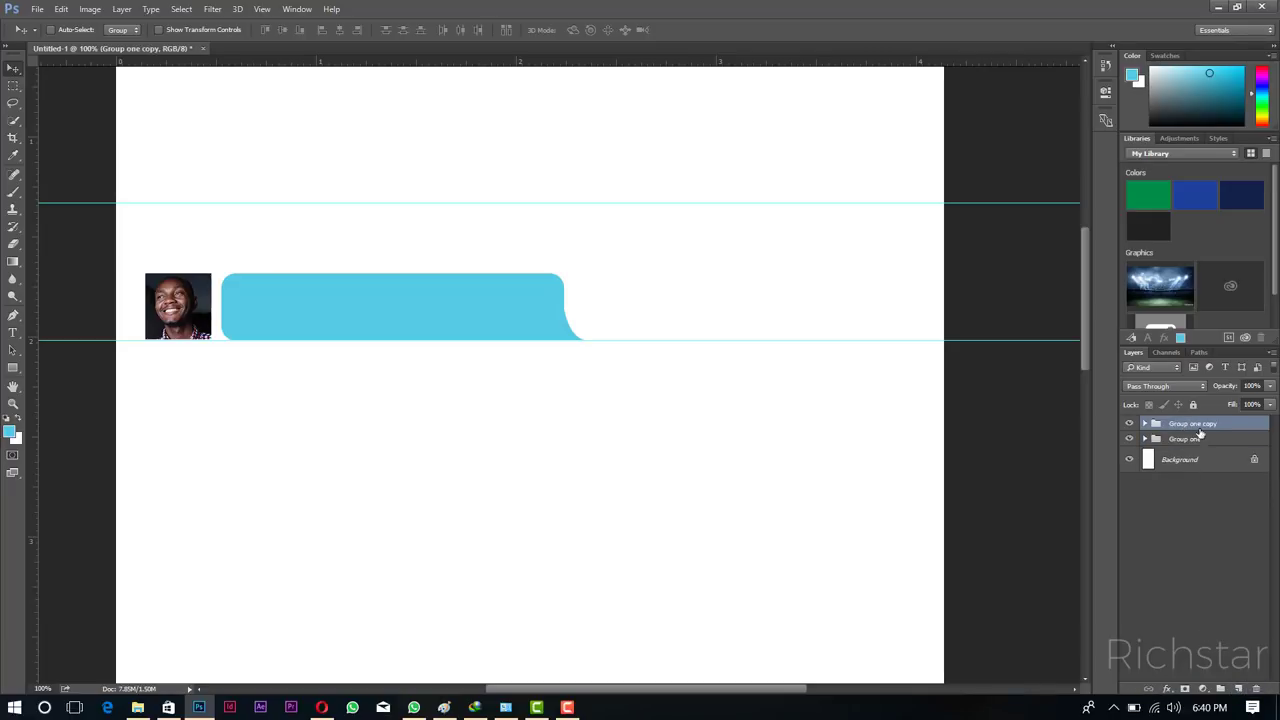
{"action": "double_click", "coordinate": [1200, 425]}
{"action": "type", "text": "Group 2"}
{"action": "key", "text": "Return"}
{"action": "left_click_drag", "start_coordinate": [314, 309], "coordinate": [636, 488]}
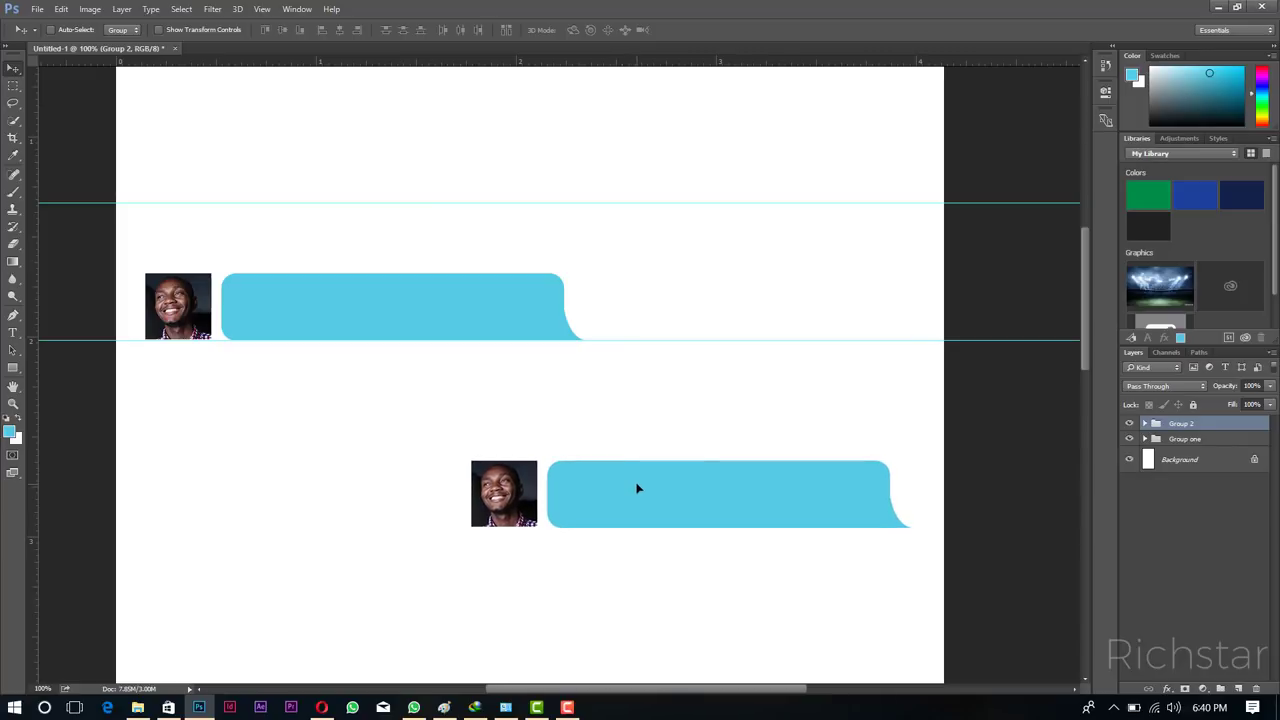
Flip Group 2's bubble shape horizontally so its tail points left, then shift it against the photo.
{"action": "left_click", "coordinate": [1145, 424]}
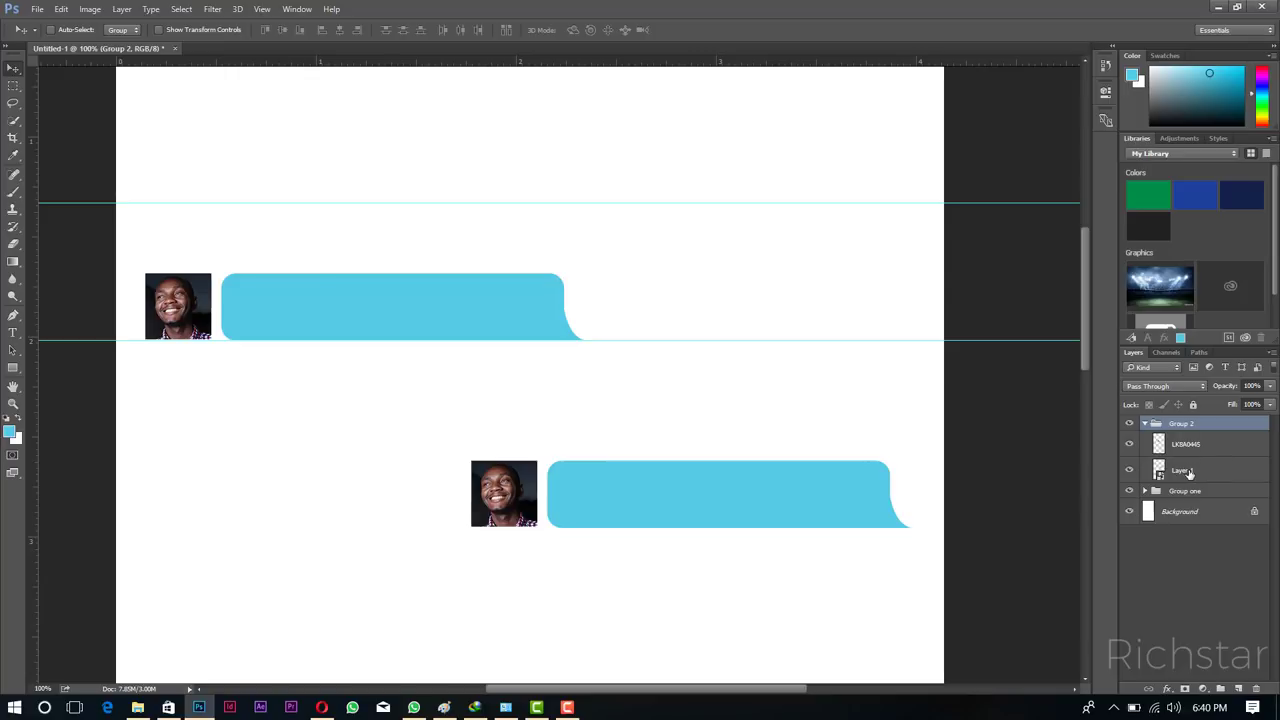
{"action": "left_click", "coordinate": [1187, 474]}
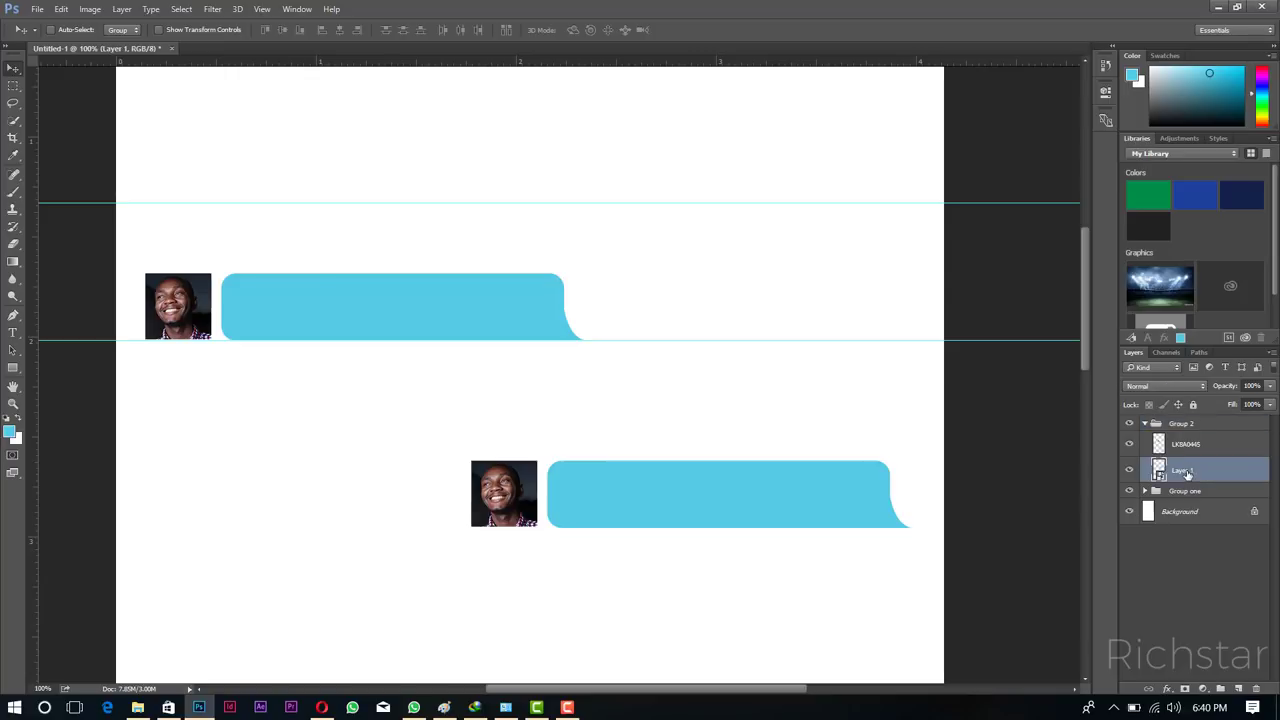
{"action": "left_click", "coordinate": [61, 9]}
{"action": "mouse_move", "coordinate": [216, 354]}
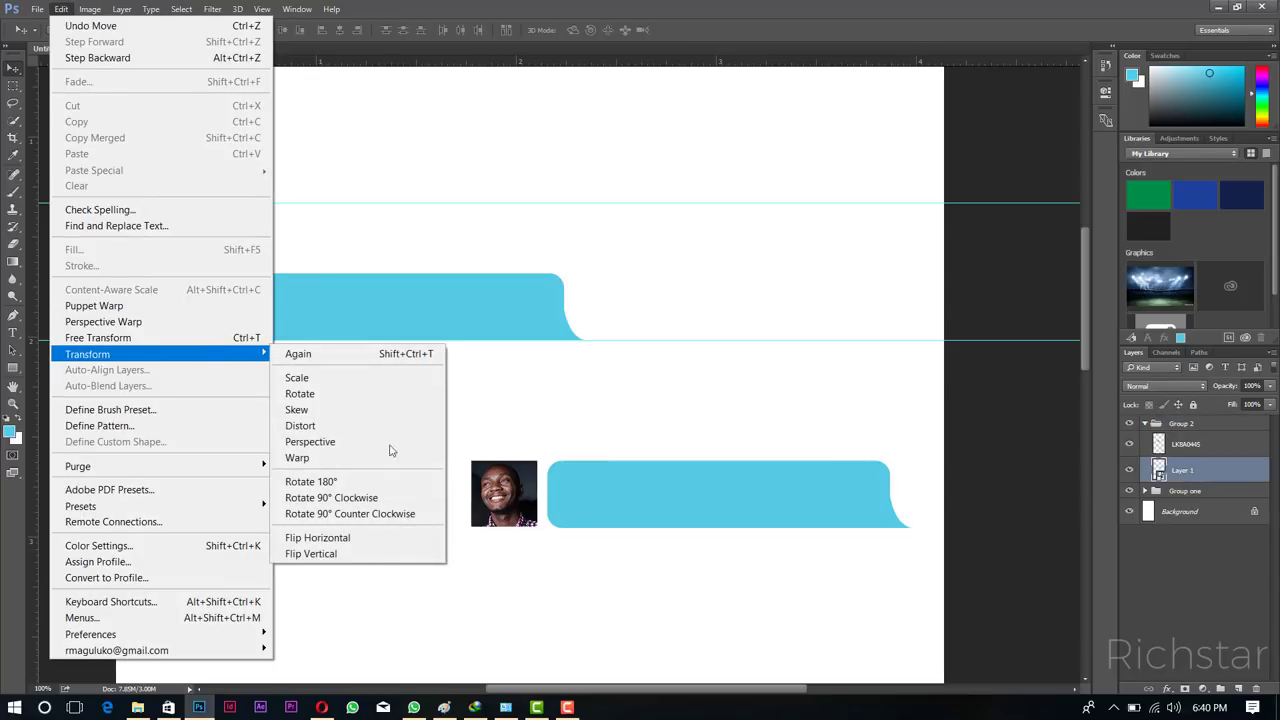
{"action": "left_click", "coordinate": [370, 538]}
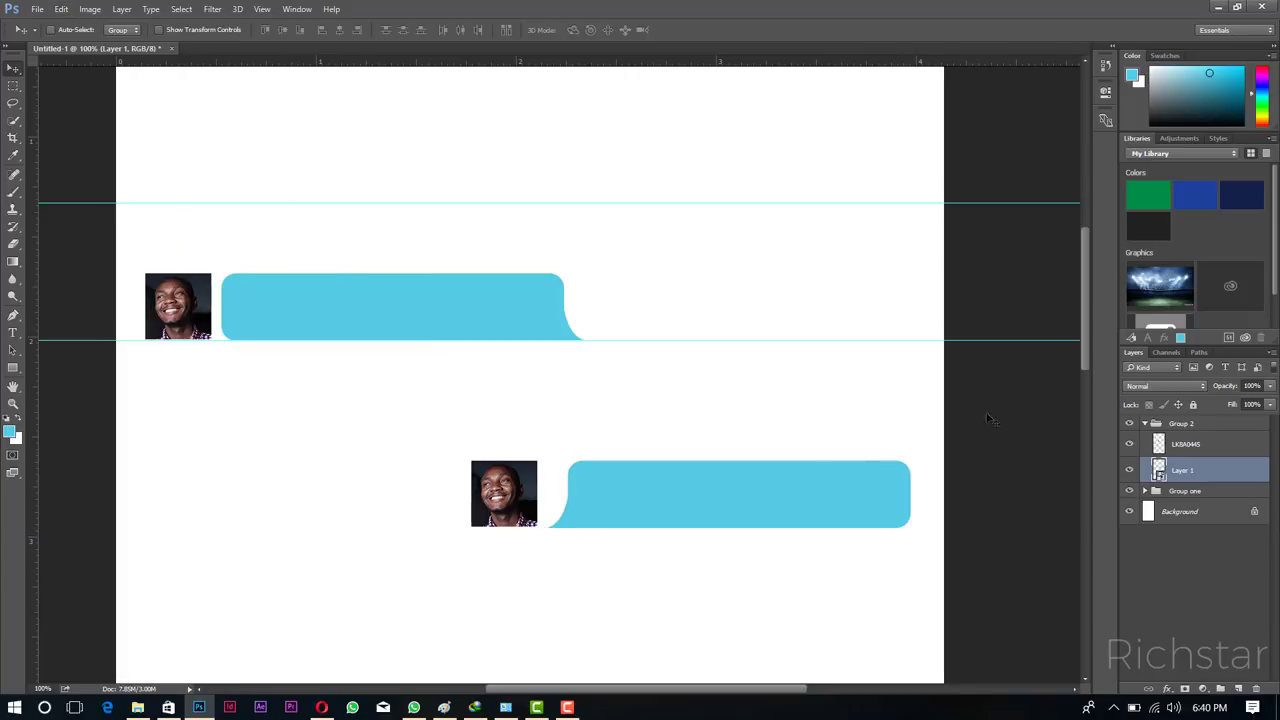
{"action": "left_click_drag", "start_coordinate": [871, 497], "coordinate": [803, 490]}
Move the LK8A0445 portrait to sit at the bubble's right end.
{"action": "left_click", "coordinate": [1196, 449]}
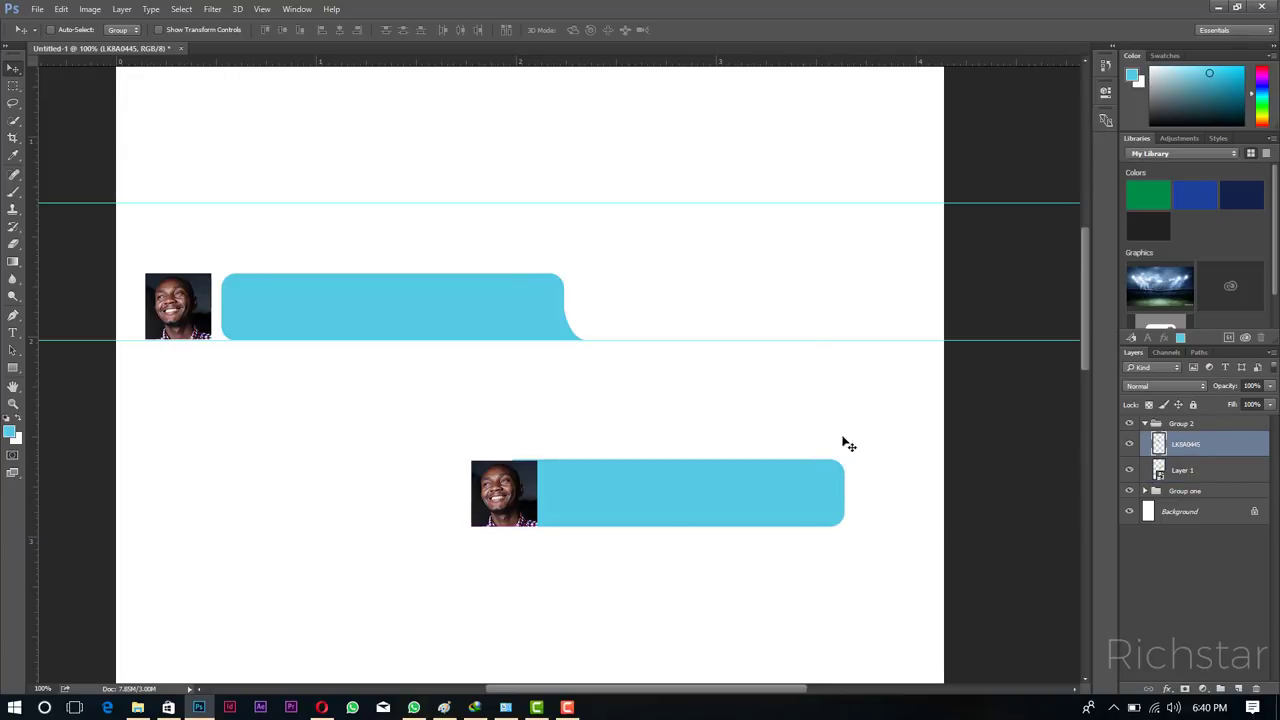
{"action": "left_click_drag", "start_coordinate": [507, 490], "coordinate": [886, 492]}
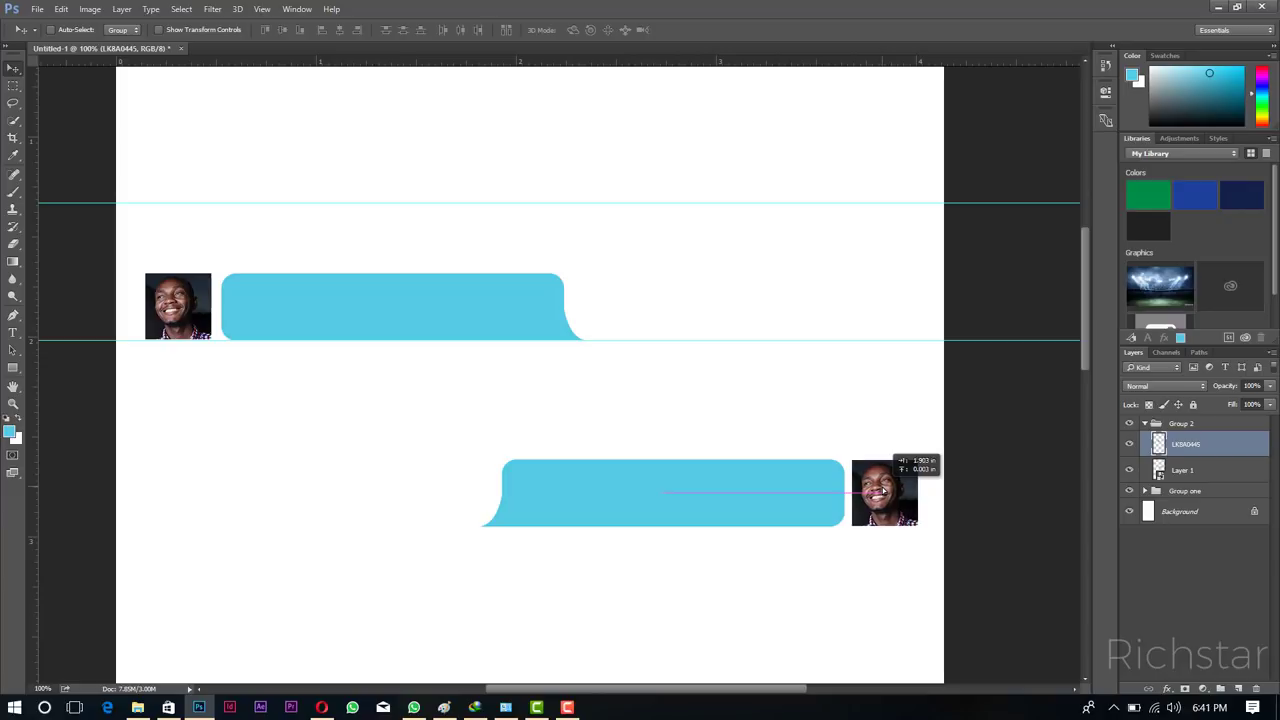
{"action": "left_click_drag", "start_coordinate": [886, 492], "coordinate": [884, 487]}
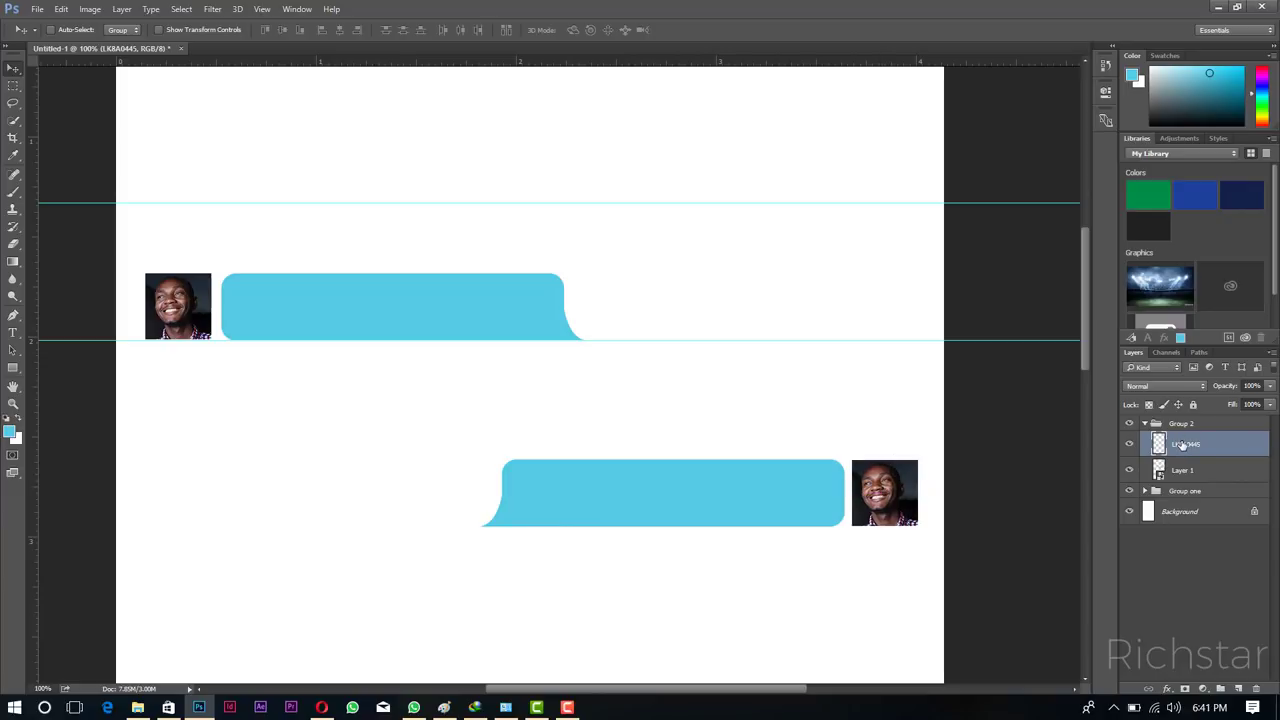
Place LK8A0430_1 as a linked image, enlarge it and position it at the lower right.
{"action": "left_click", "coordinate": [34, 9]}
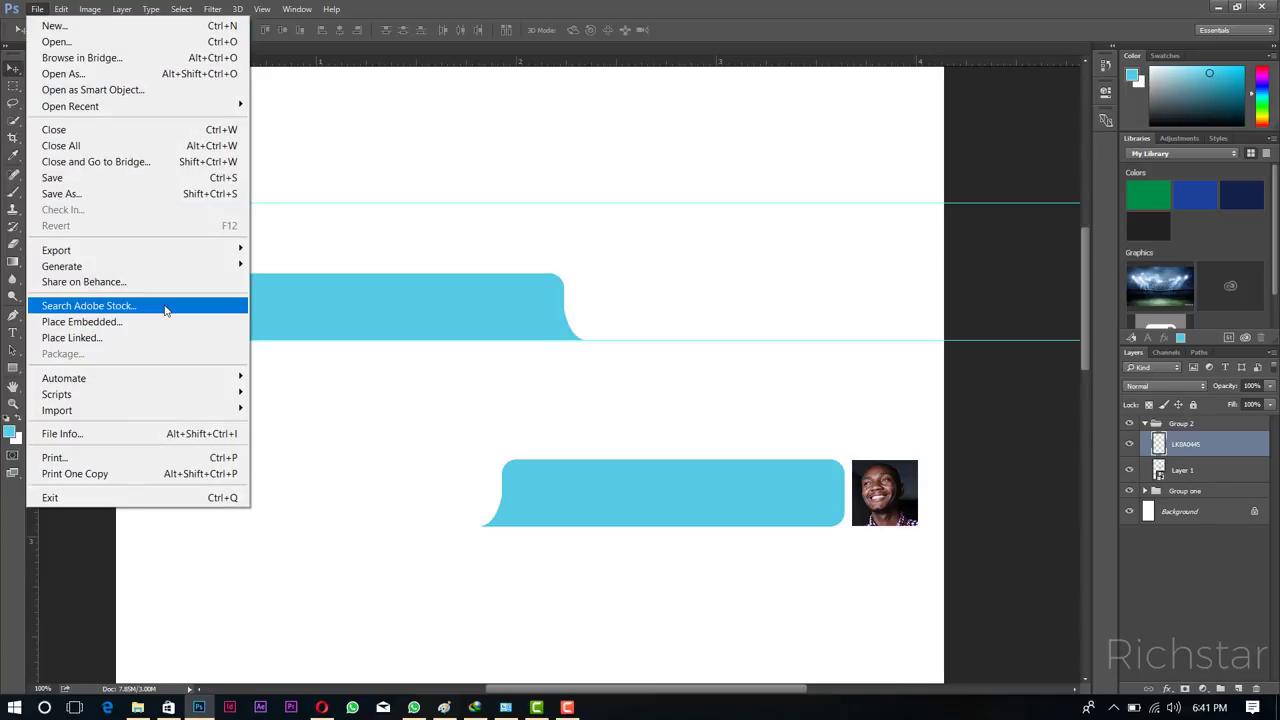
{"action": "left_click", "coordinate": [99, 338]}
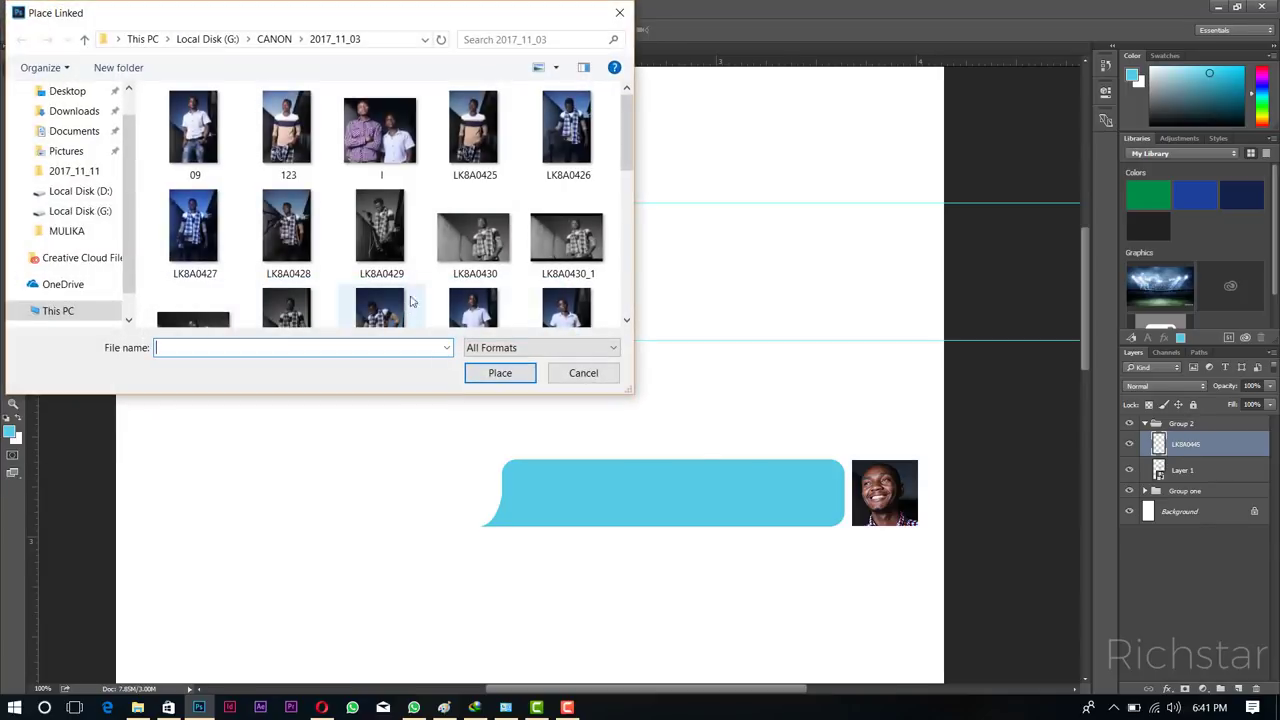
{"action": "double_click", "coordinate": [566, 237]}
{"action": "left_click_drag", "start_coordinate": [1057, 94], "coordinate": [696, 310]}
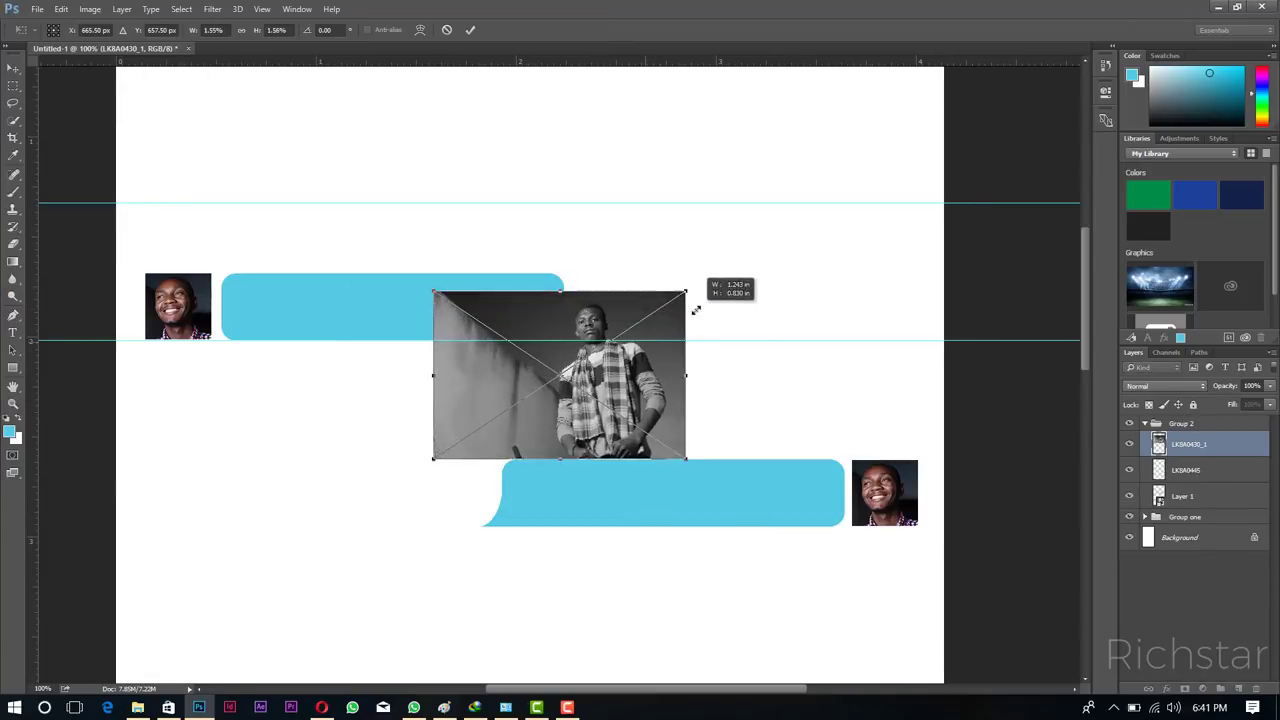
{"action": "left_click_drag", "start_coordinate": [696, 310], "coordinate": [714, 297]}
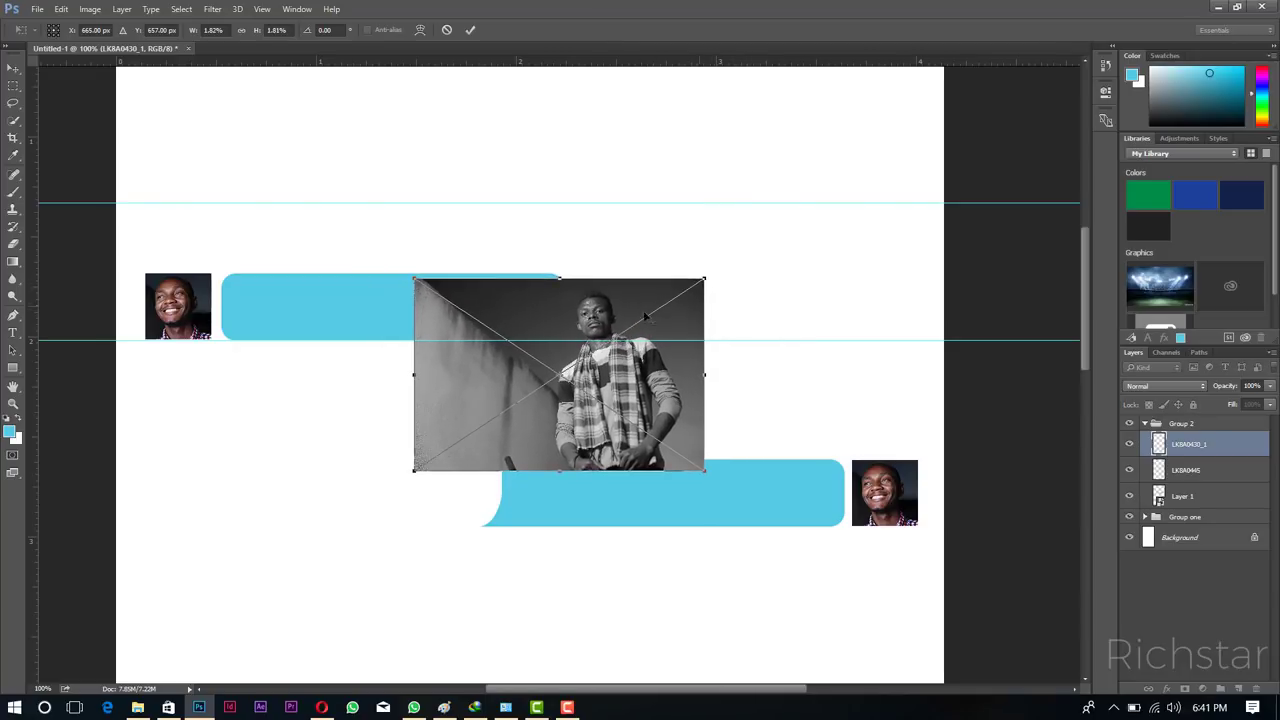
{"action": "left_click_drag", "start_coordinate": [645, 316], "coordinate": [931, 478]}
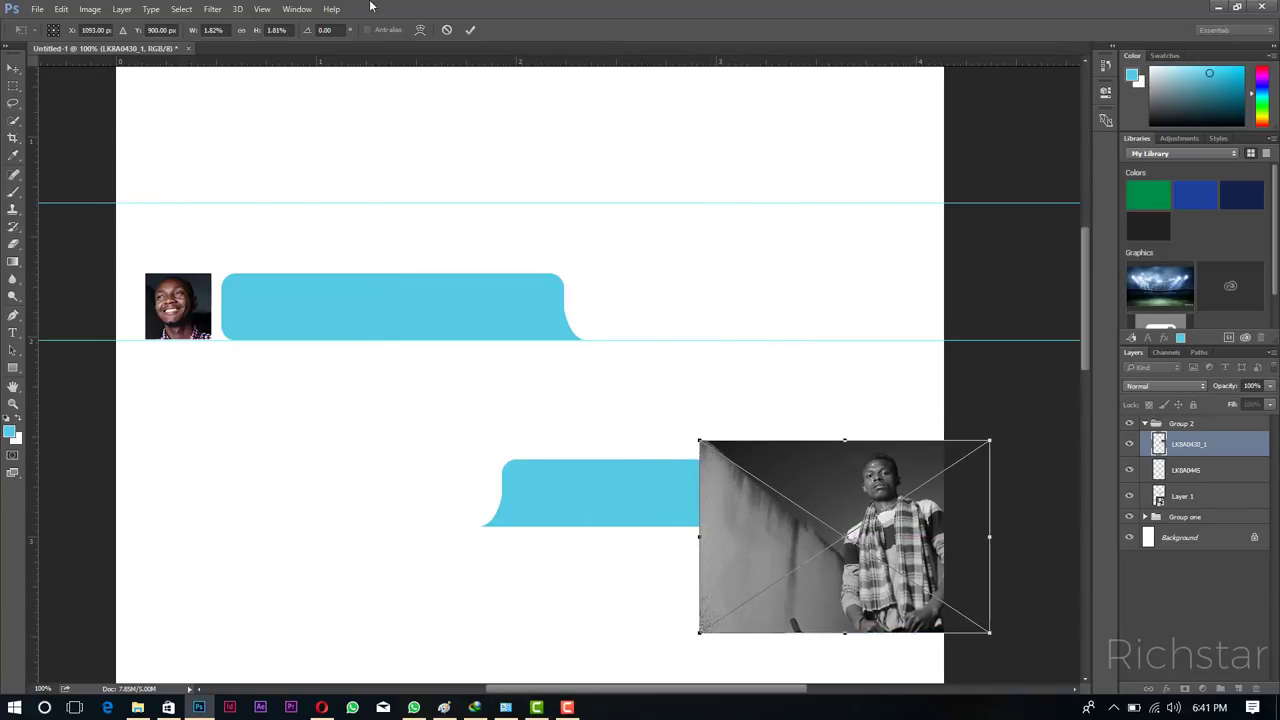
{"action": "left_click", "coordinate": [470, 29]}
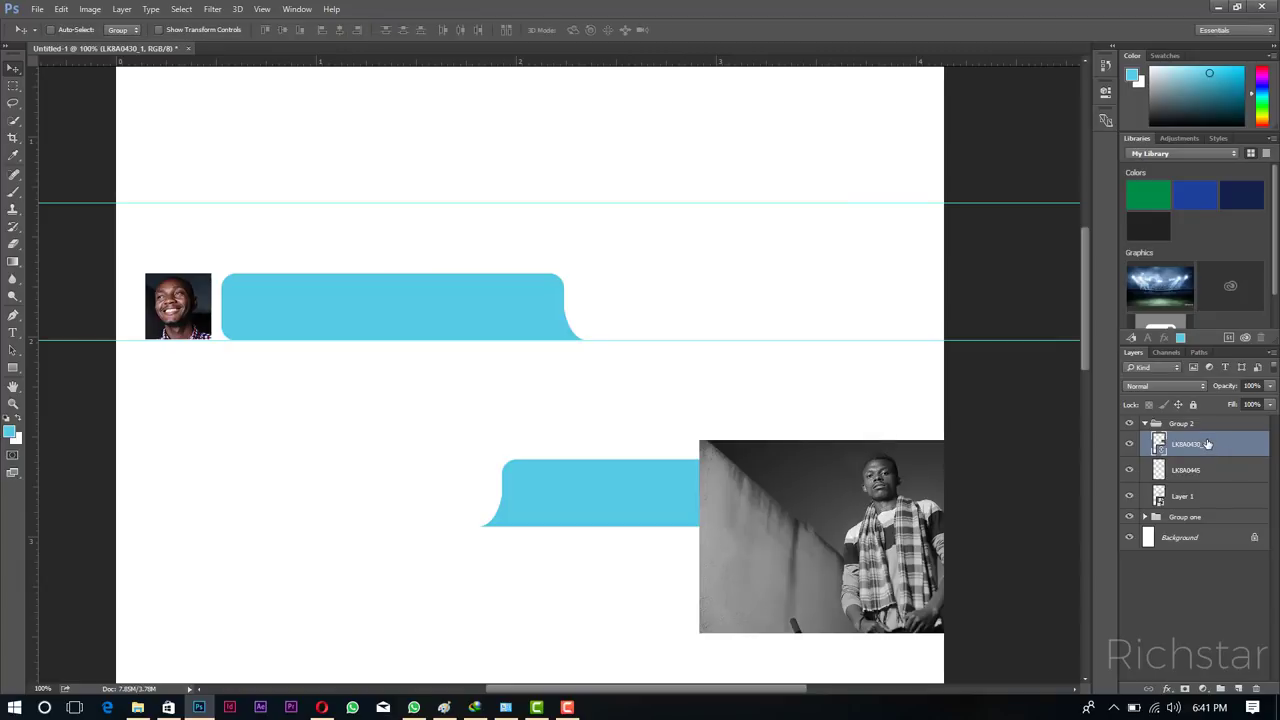
Clip the new photo into the frame beside the bubble and adjust its position inside.
{"action": "right_click", "coordinate": [1208, 444]}
{"action": "left_click", "coordinate": [898, 468]}
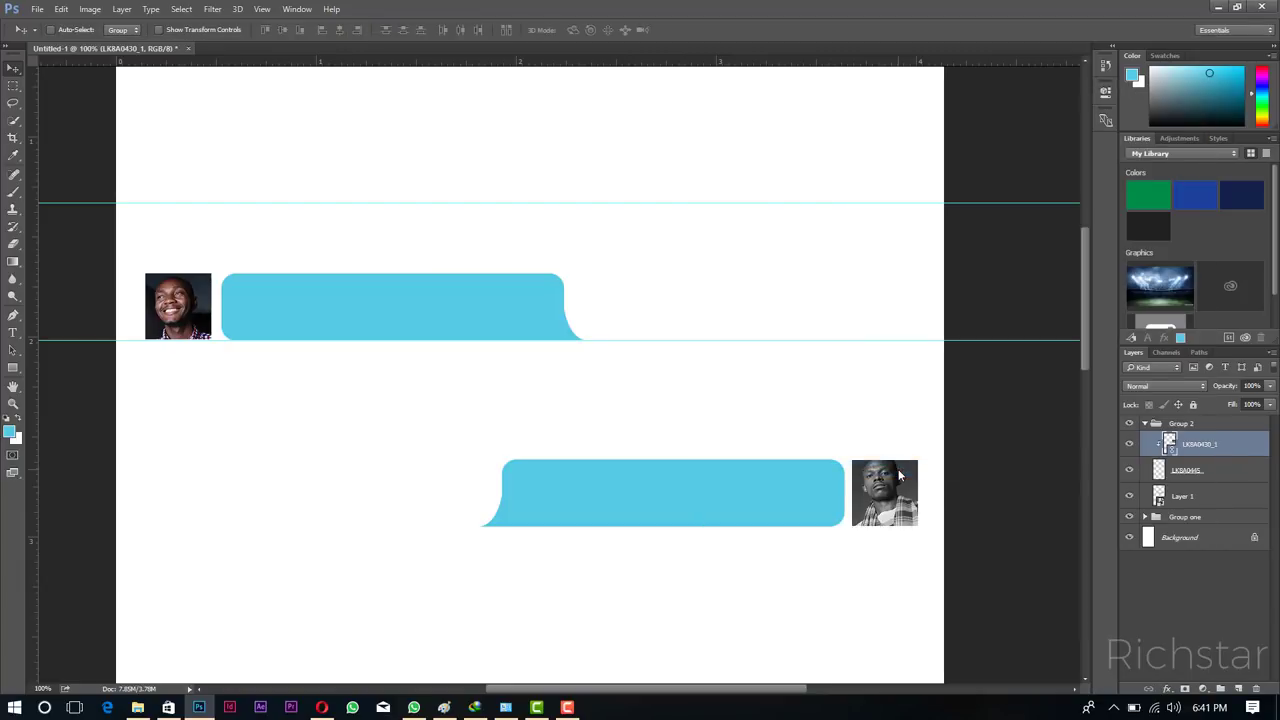
{"action": "left_click", "coordinate": [158, 31]}
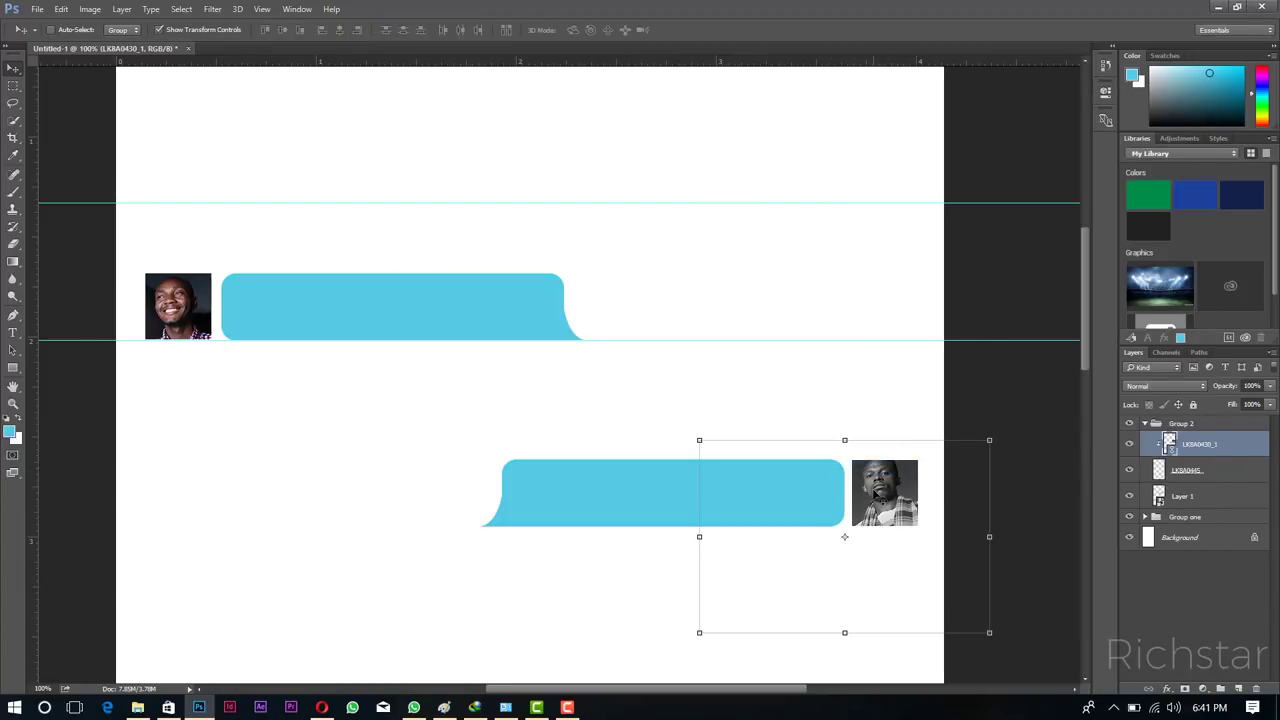
{"action": "left_click_drag", "start_coordinate": [883, 498], "coordinate": [890, 514]}
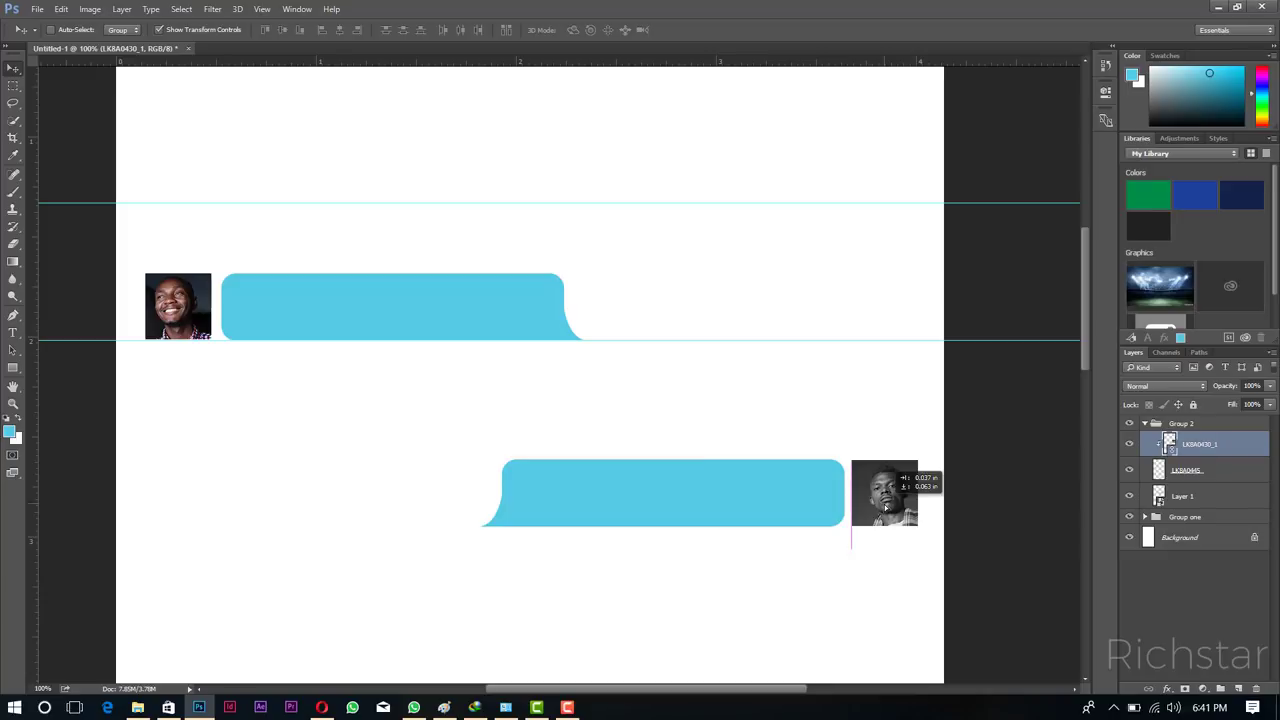
{"action": "left_click", "coordinate": [158, 30]}
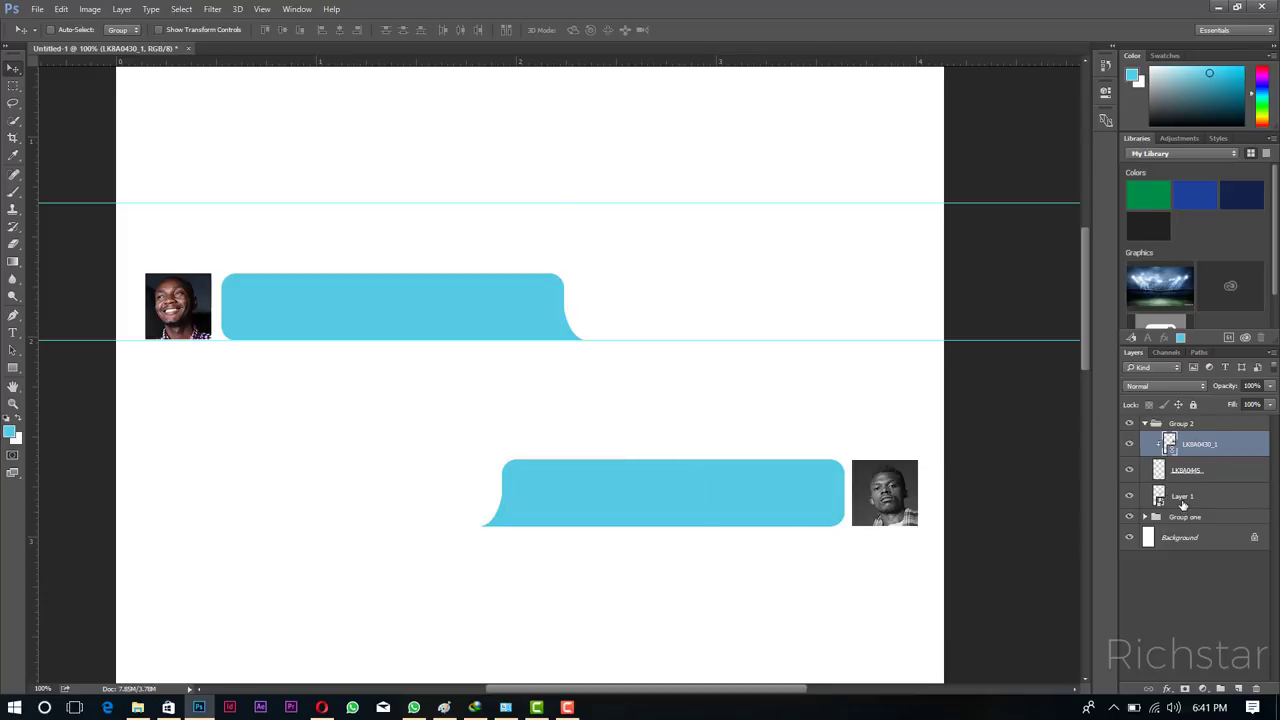
{"action": "left_click", "coordinate": [1183, 503]}
Add a Color Overlay effect of #d8e6e4 to the lower bubble, replacing its cyan.
{"action": "left_click", "coordinate": [1166, 689]}
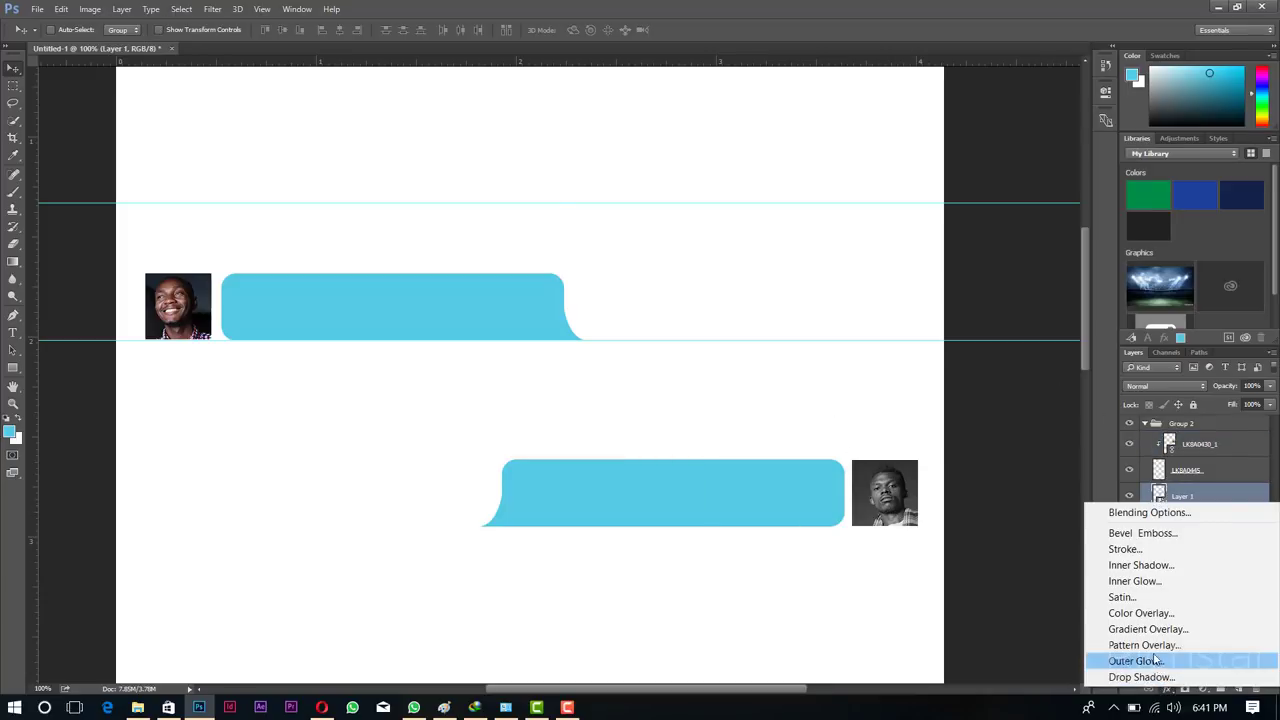
{"action": "left_click", "coordinate": [1145, 614]}
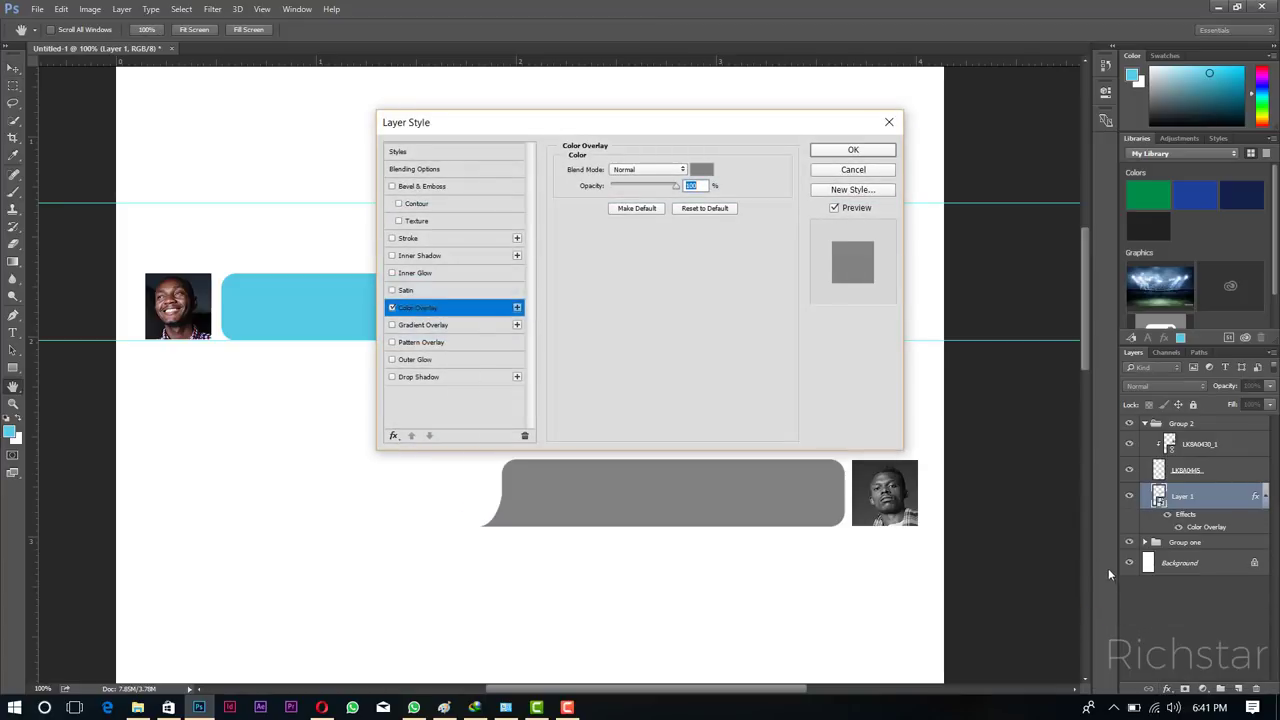
{"action": "left_click", "coordinate": [698, 171]}
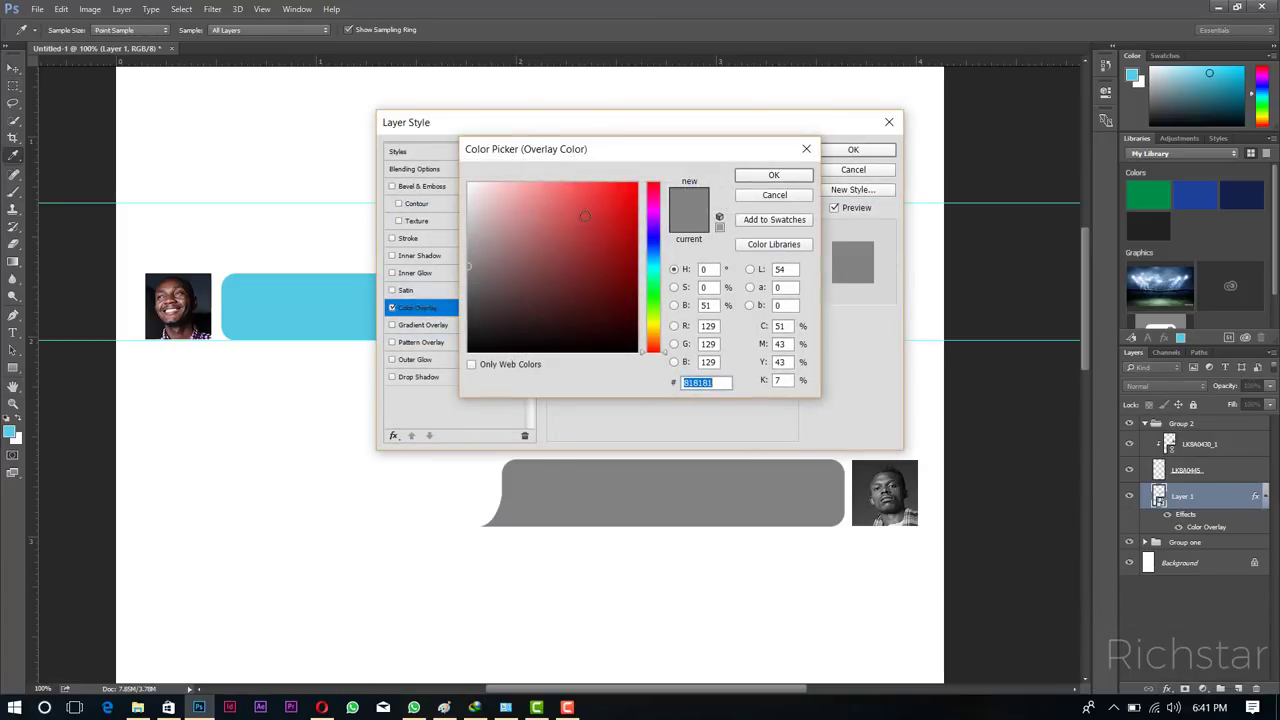
{"action": "left_click_drag", "start_coordinate": [483, 259], "coordinate": [471, 201]}
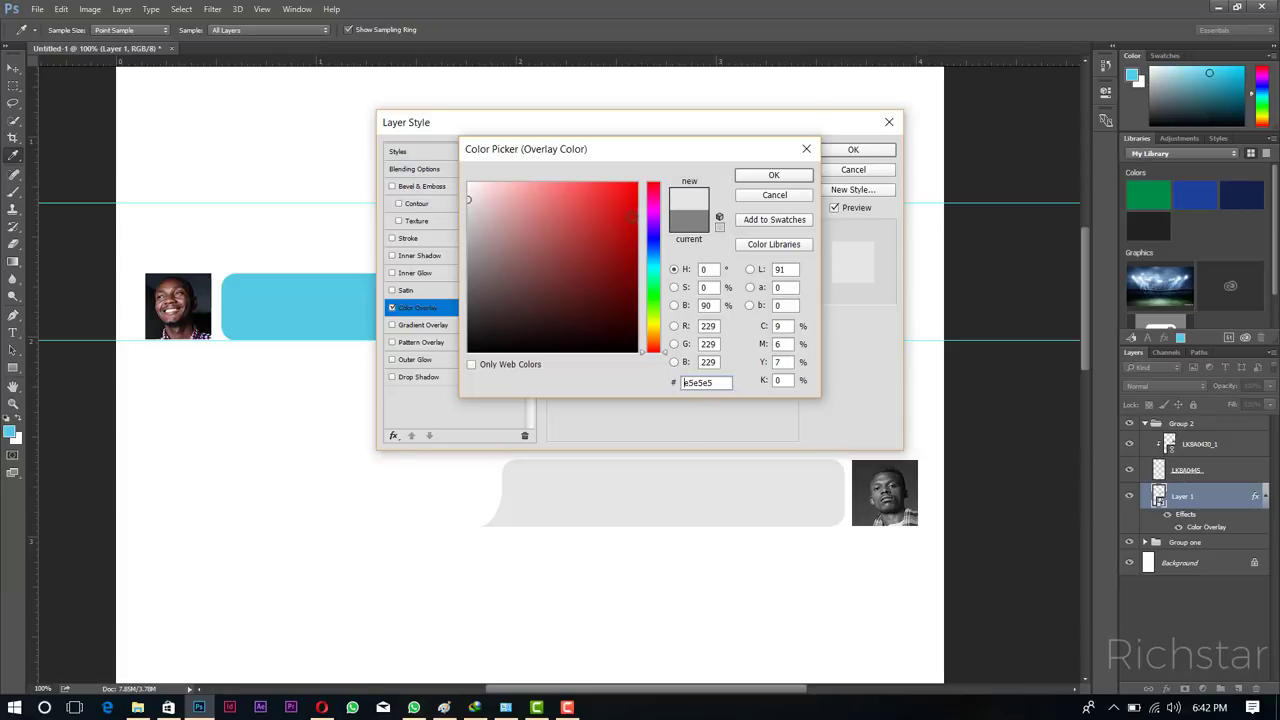
{"action": "left_click", "coordinate": [659, 271]}
{"action": "left_click_drag", "start_coordinate": [484, 204], "coordinate": [478, 199]}
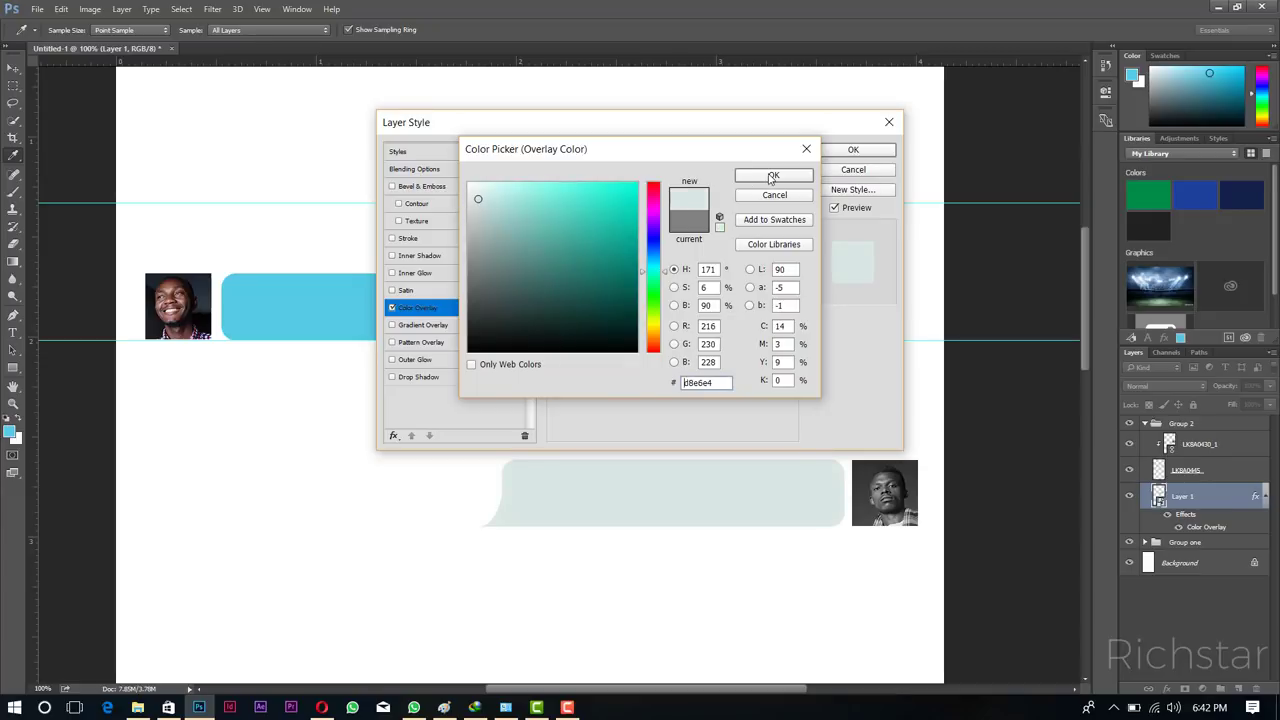
{"action": "left_click", "coordinate": [772, 177]}
{"action": "left_click", "coordinate": [850, 150]}
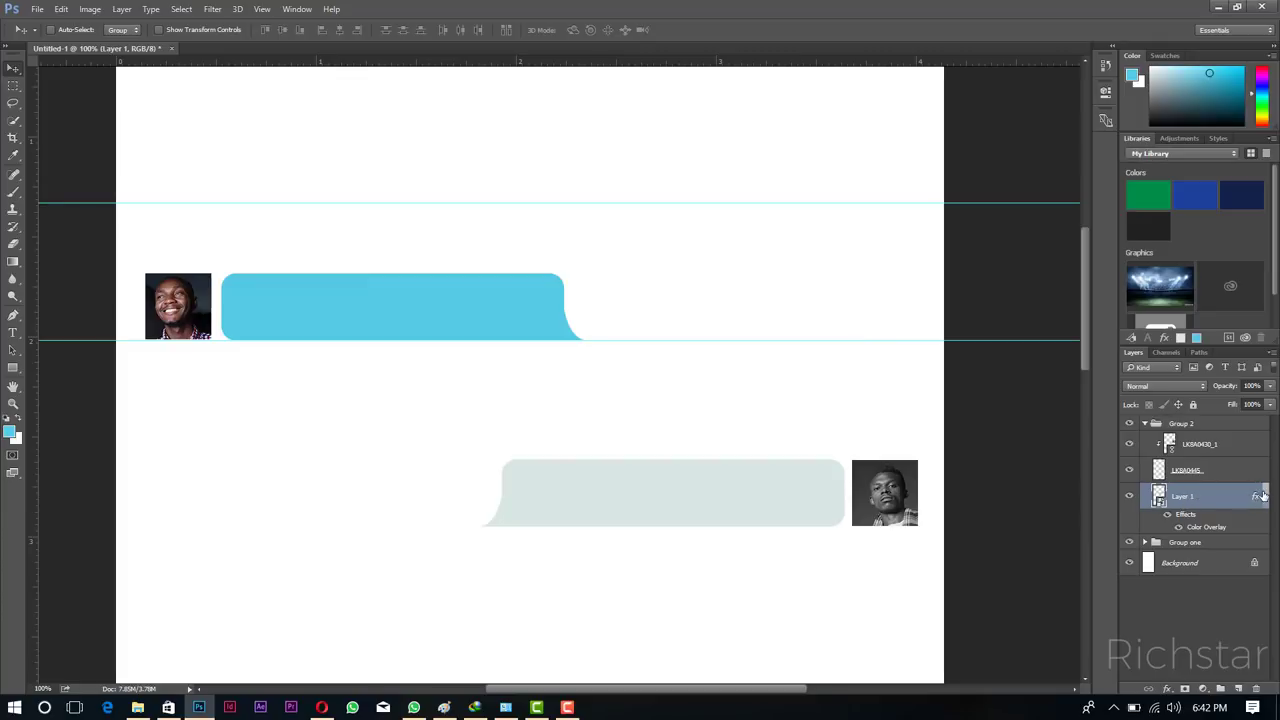
{"action": "left_click", "coordinate": [1263, 496]}
Merge Group 2 and Group one each into a single layer.
{"action": "left_click", "coordinate": [1146, 424]}
{"action": "left_click", "coordinate": [1200, 425]}
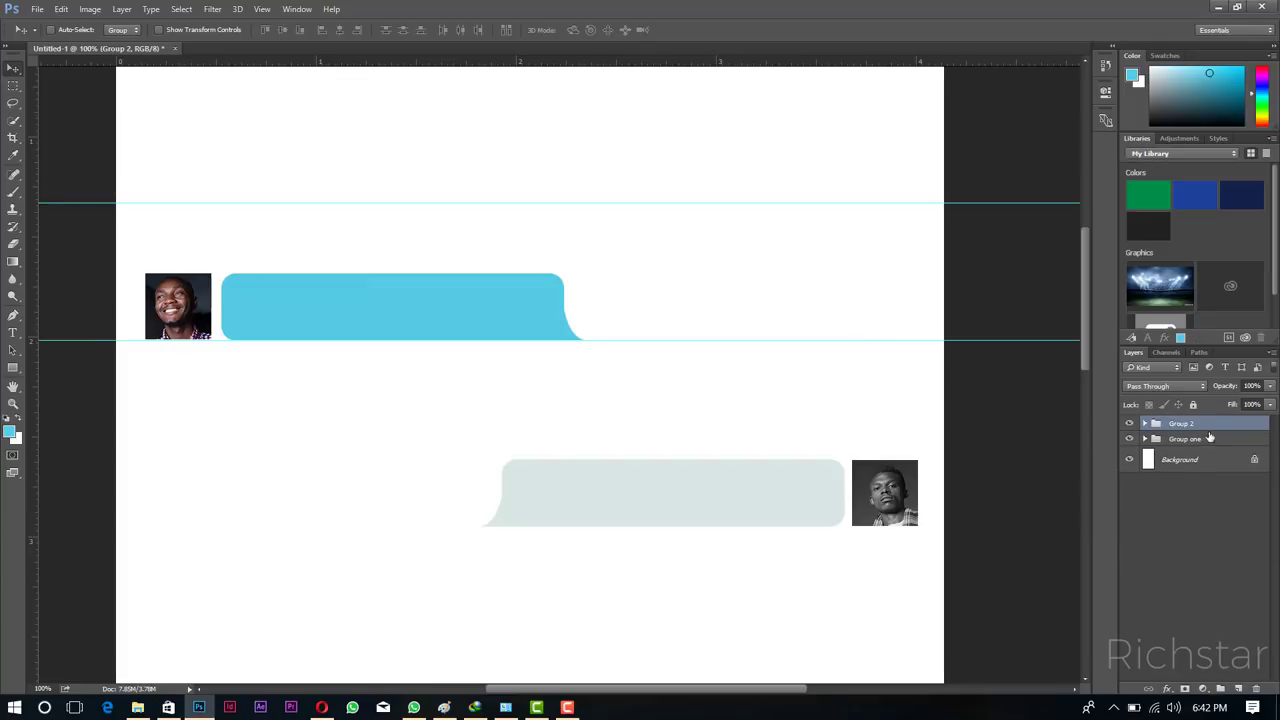
{"action": "right_click", "coordinate": [1189, 428]}
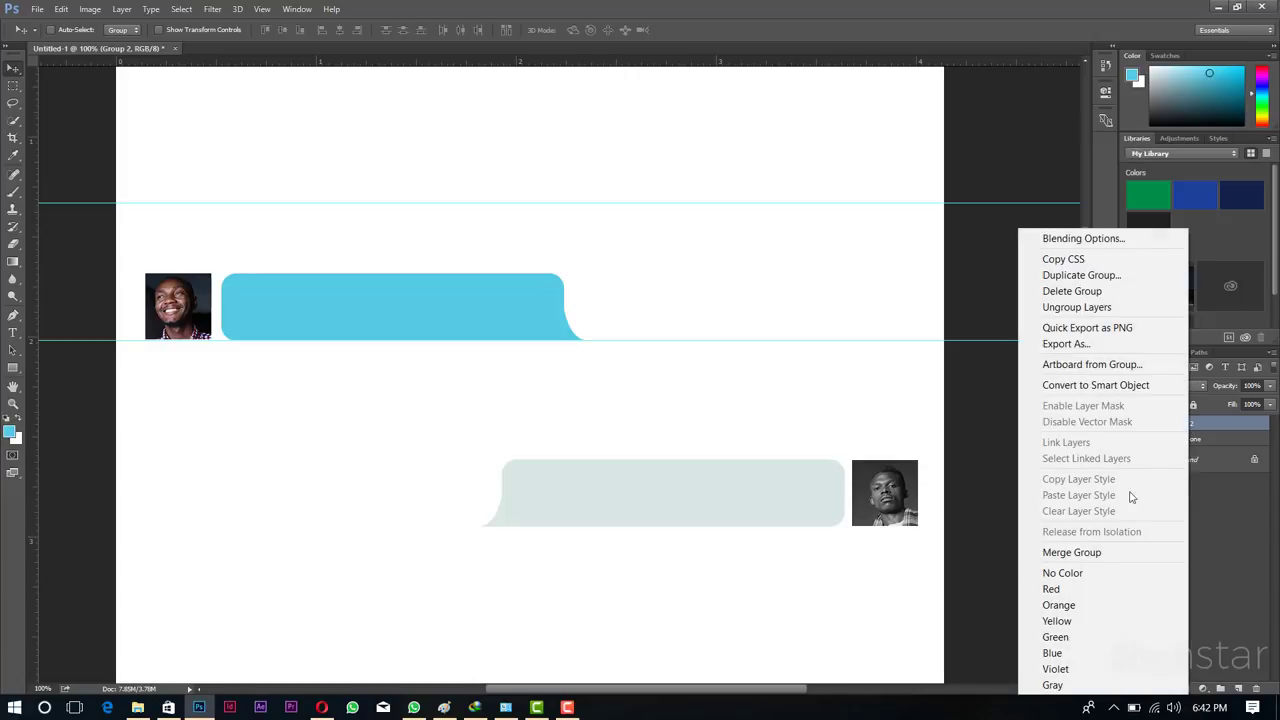
{"action": "left_click", "coordinate": [1097, 552]}
{"action": "left_click", "coordinate": [1195, 455]}
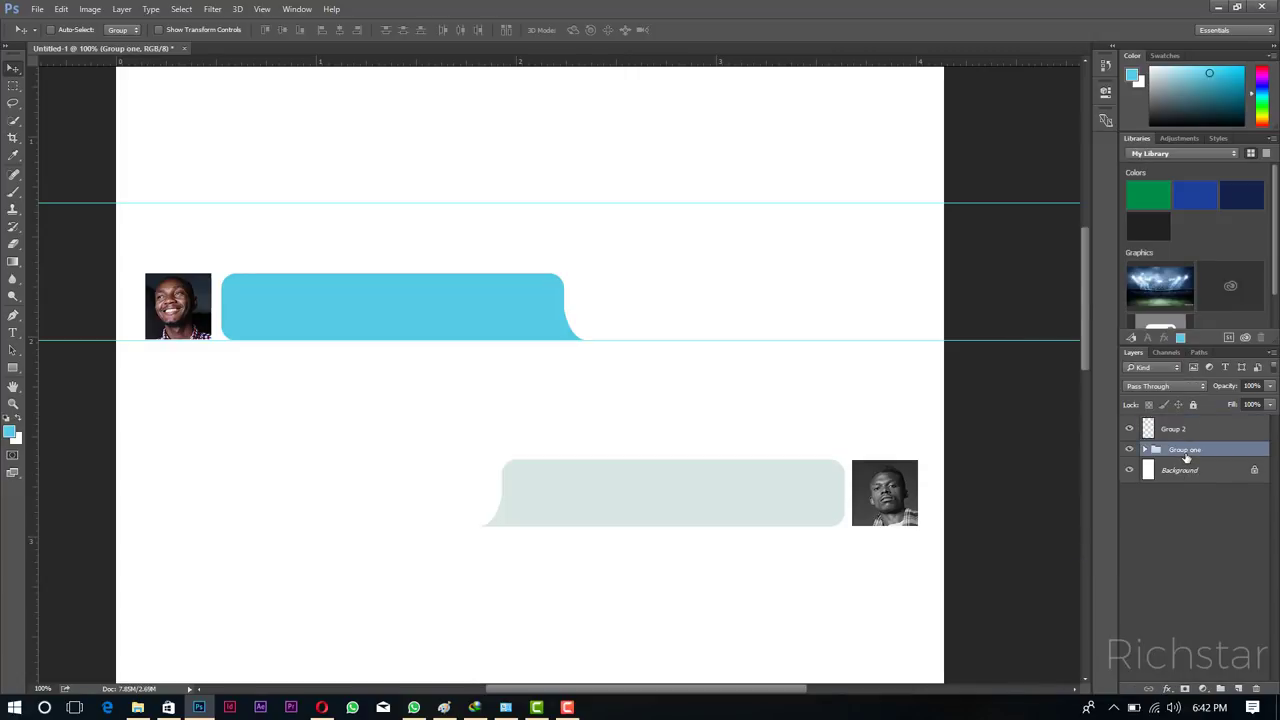
{"action": "right_click", "coordinate": [1192, 455]}
{"action": "left_click", "coordinate": [1106, 551]}
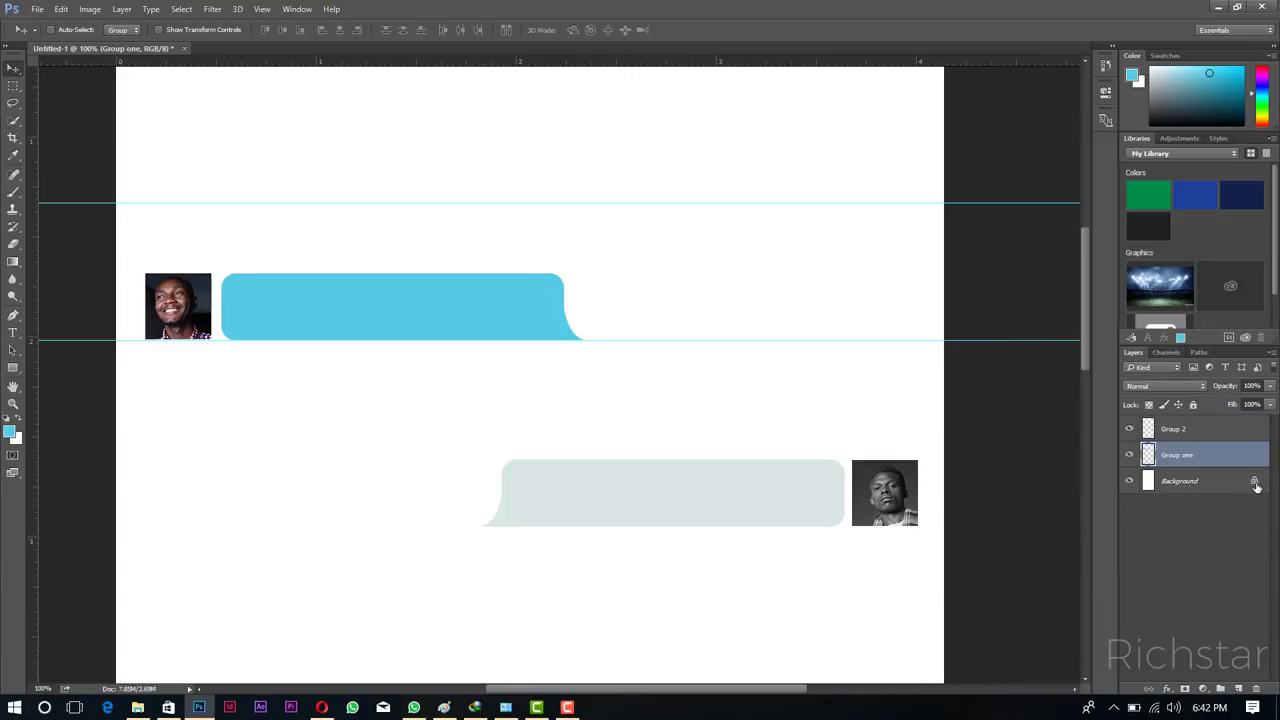
Unlock the white background as Layer 0, hide it, and fit the canvas on screen.
{"action": "left_click", "coordinate": [1255, 483]}
{"action": "left_click", "coordinate": [1130, 482]}
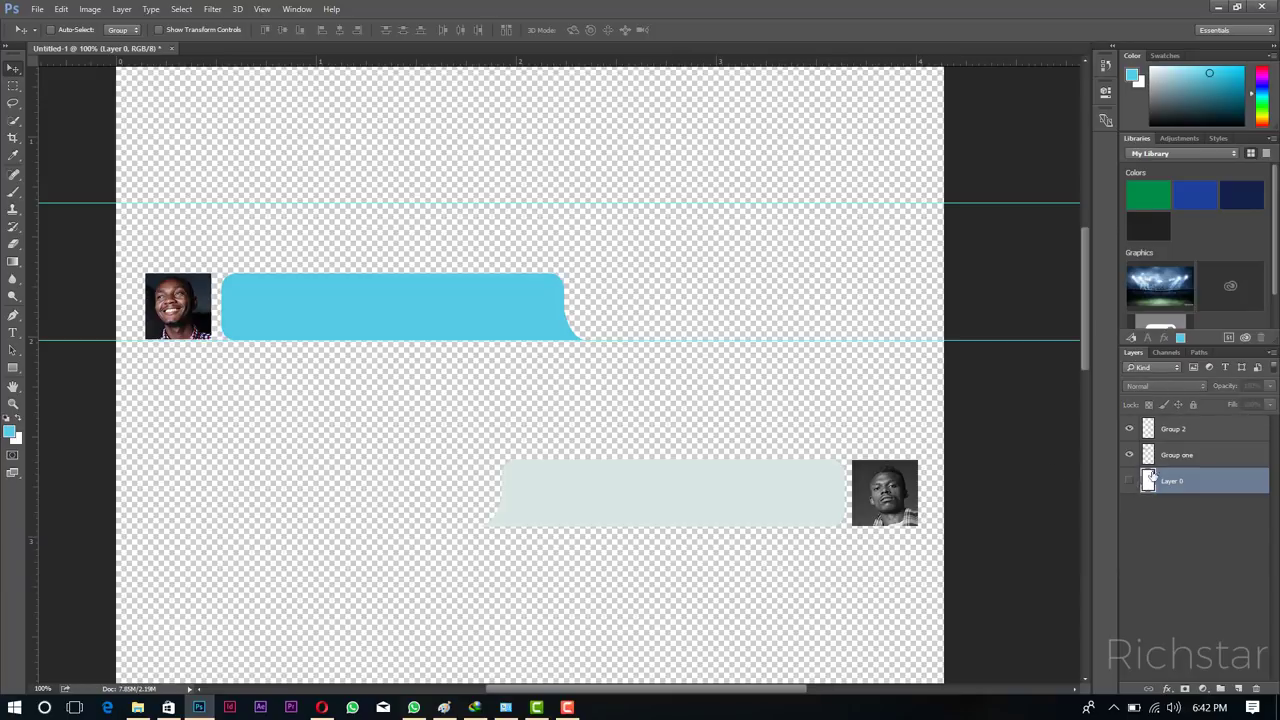
{"action": "scroll", "coordinate": [406, 351], "scroll_direction": "down", "scroll_amount": 3}
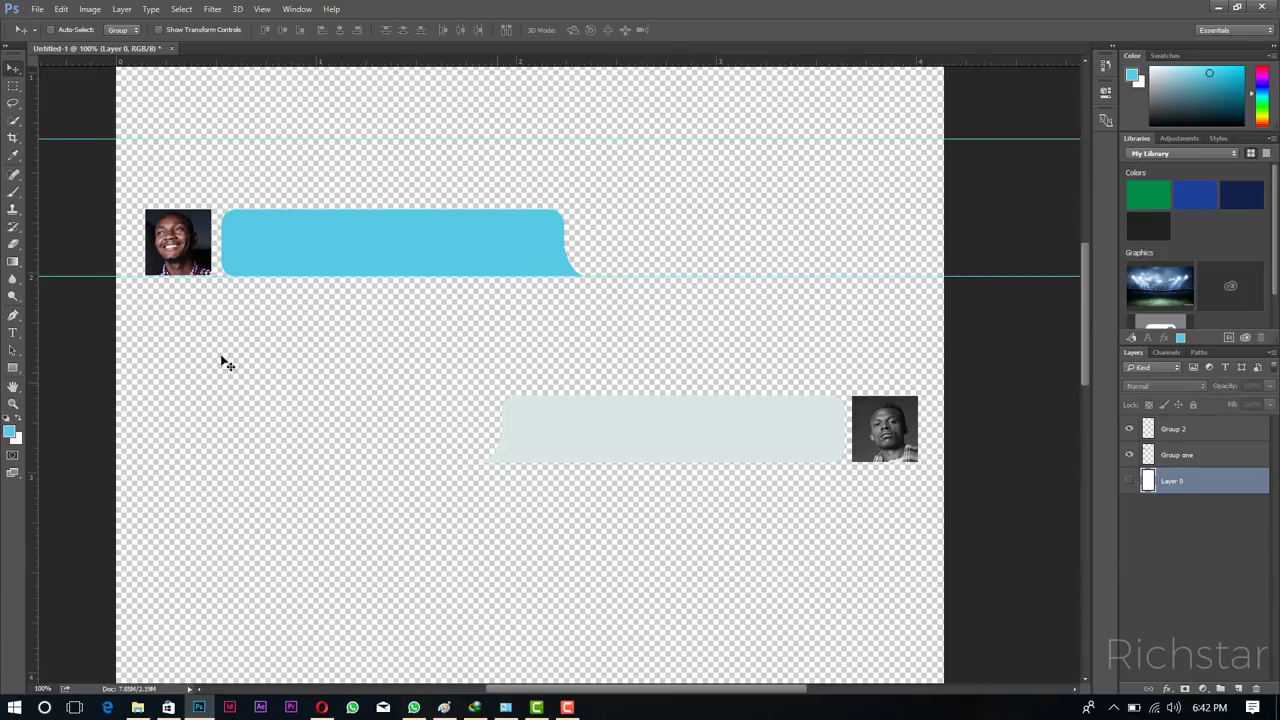
{"action": "left_click", "coordinate": [13, 403]}
{"action": "right_click", "coordinate": [352, 358]}
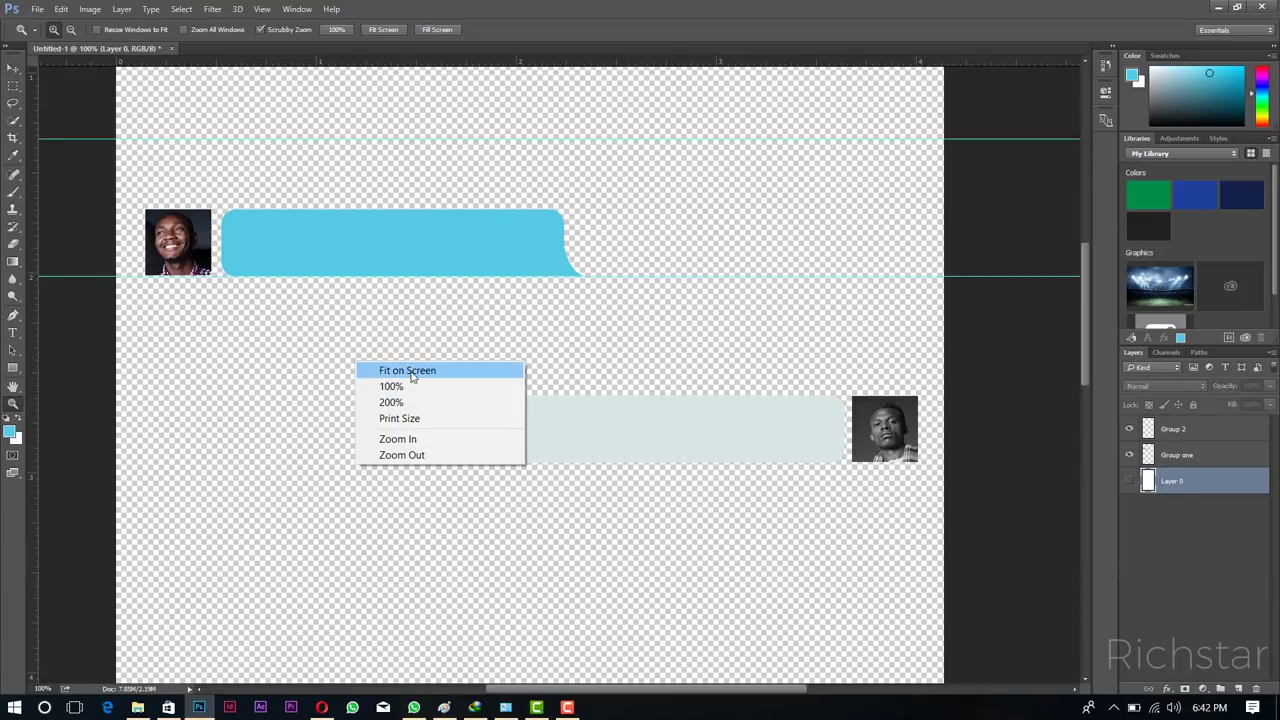
{"action": "left_click", "coordinate": [410, 370]}
Save the document as Textbubble.psd on Local Disk (D:), accepting the compatibility options.
{"action": "left_click", "coordinate": [36, 9]}
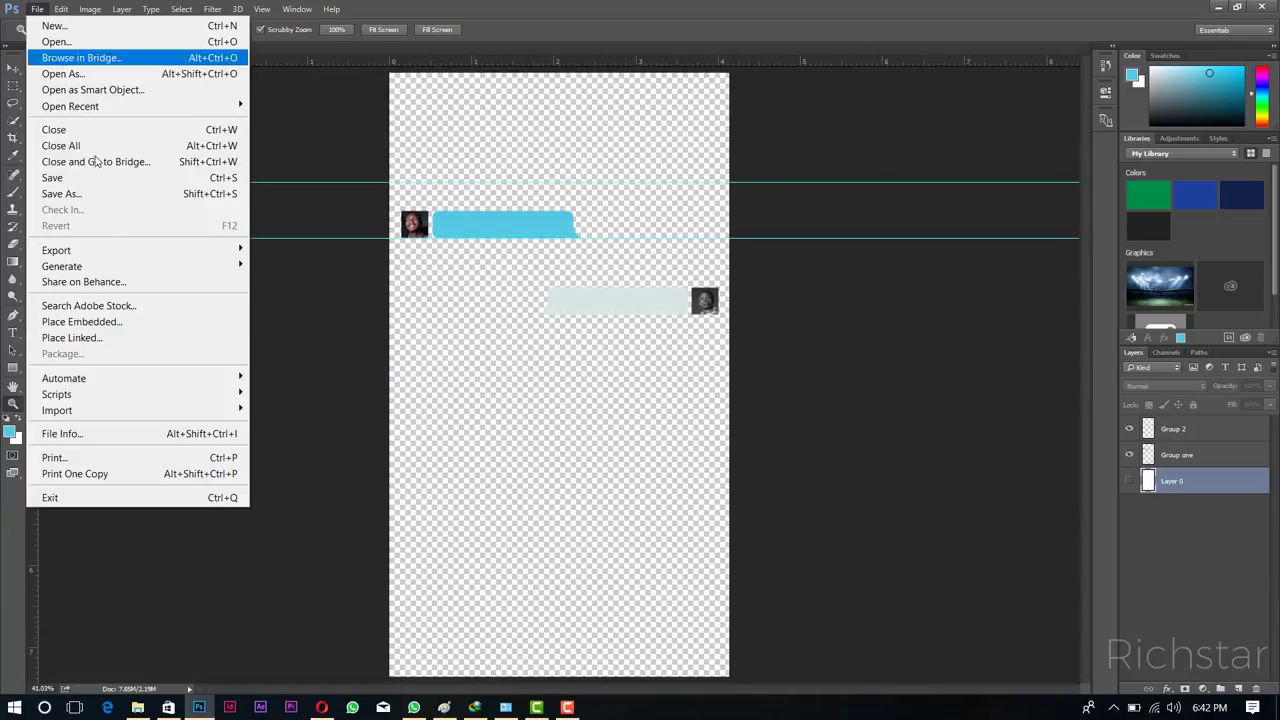
{"action": "left_click", "coordinate": [112, 193]}
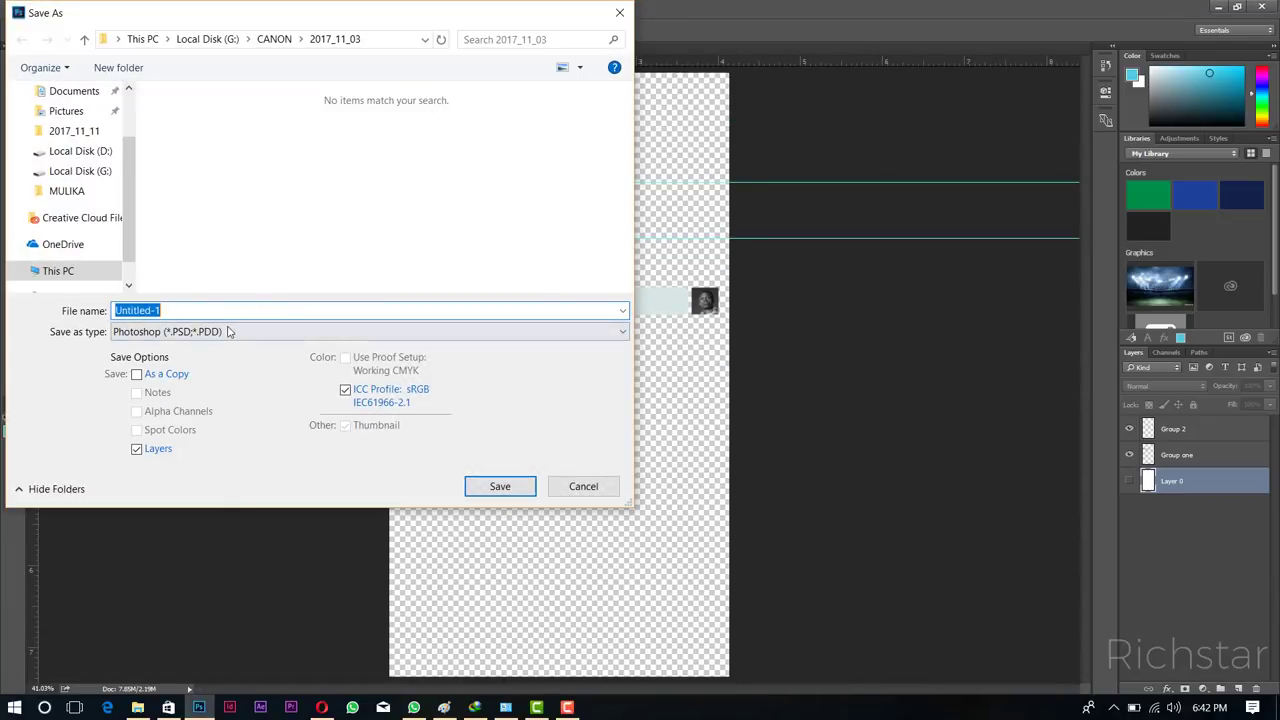
{"action": "type", "text": "Textbubble"}
{"action": "left_click", "coordinate": [85, 171]}
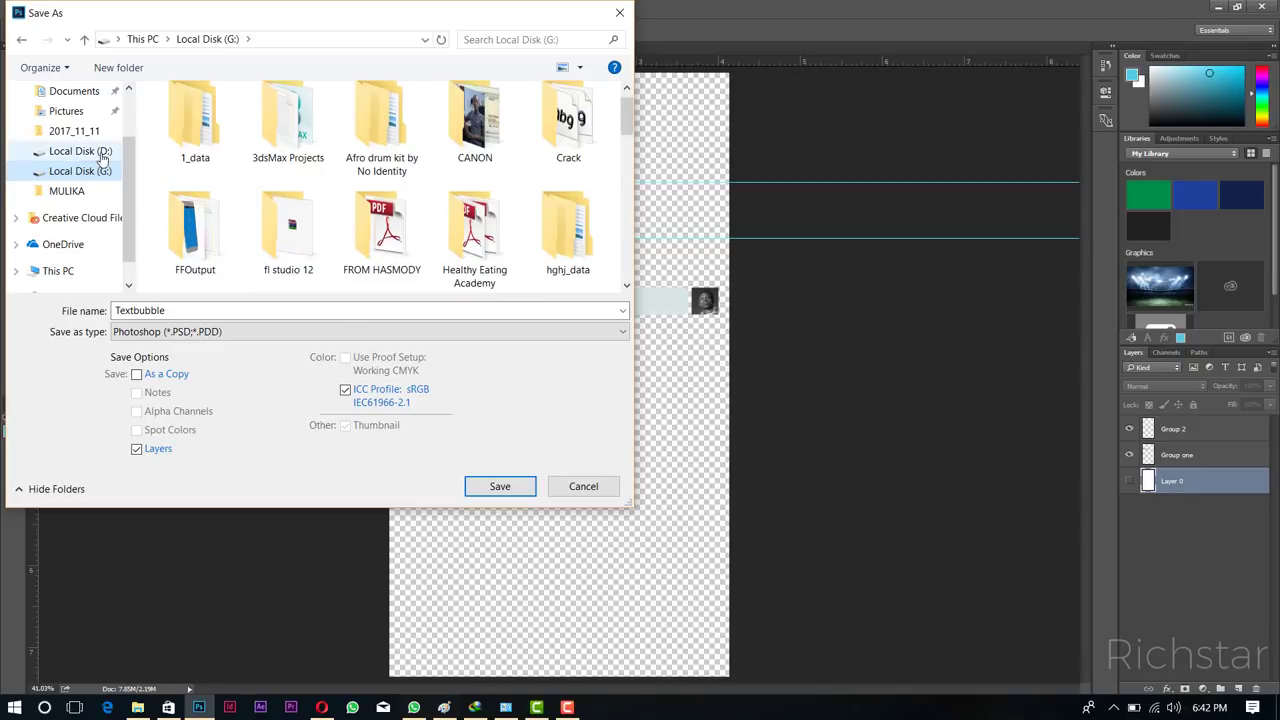
{"action": "left_click", "coordinate": [100, 152]}
{"action": "left_click", "coordinate": [502, 490]}
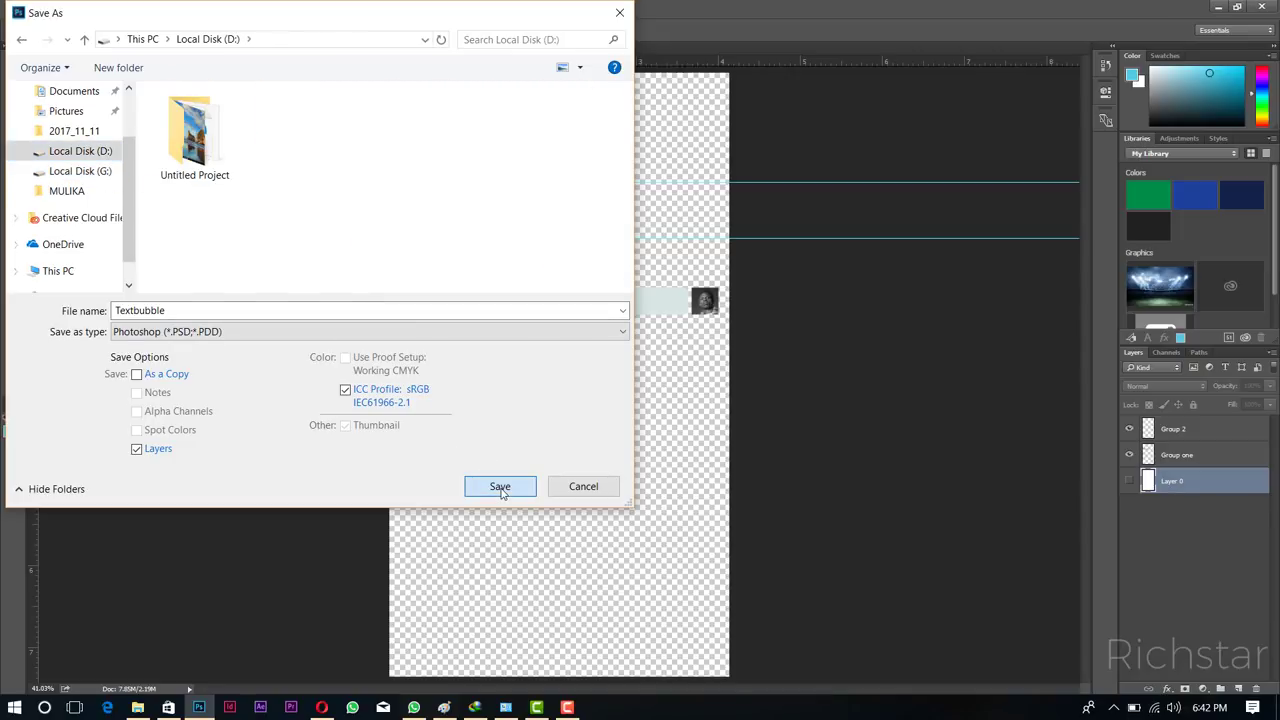
{"action": "left_click", "coordinate": [500, 487]}
{"action": "left_click", "coordinate": [790, 218]}
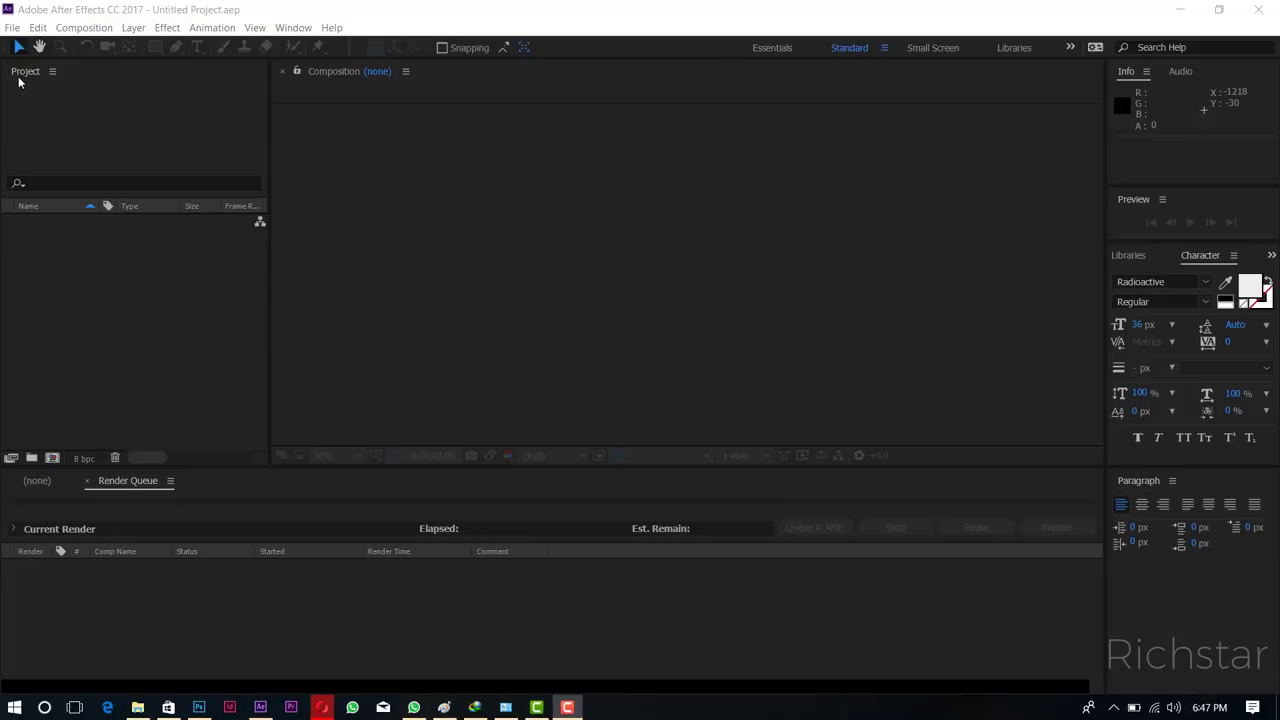
Create a new 1920×1080 composition, Comp 1, with default settings.
{"action": "left_click", "coordinate": [58, 25]}
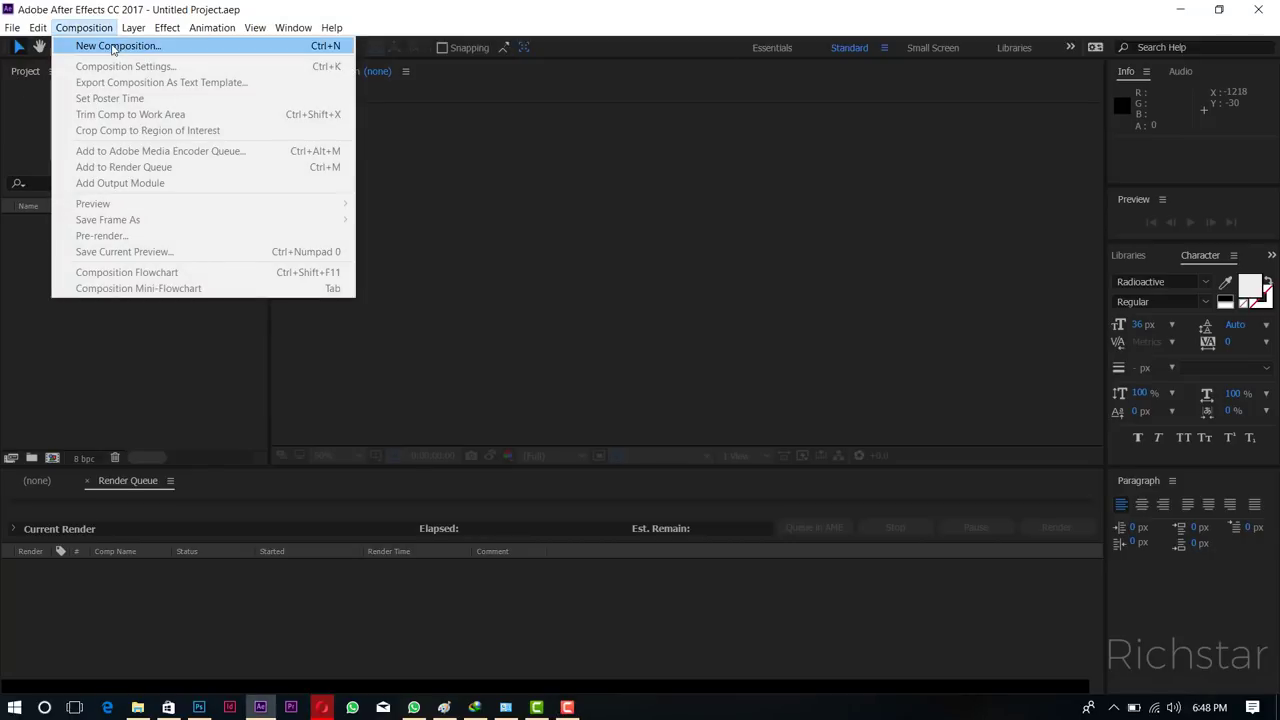
{"action": "left_click", "coordinate": [113, 45]}
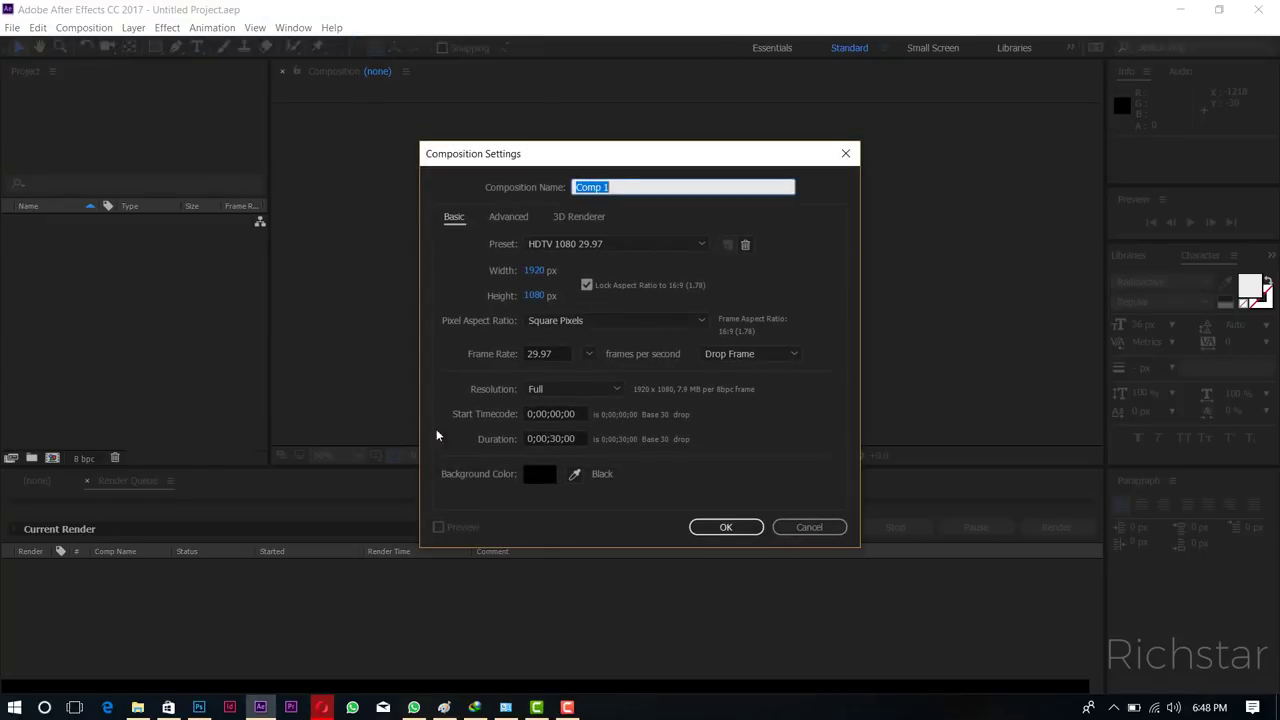
{"action": "left_click", "coordinate": [712, 524]}
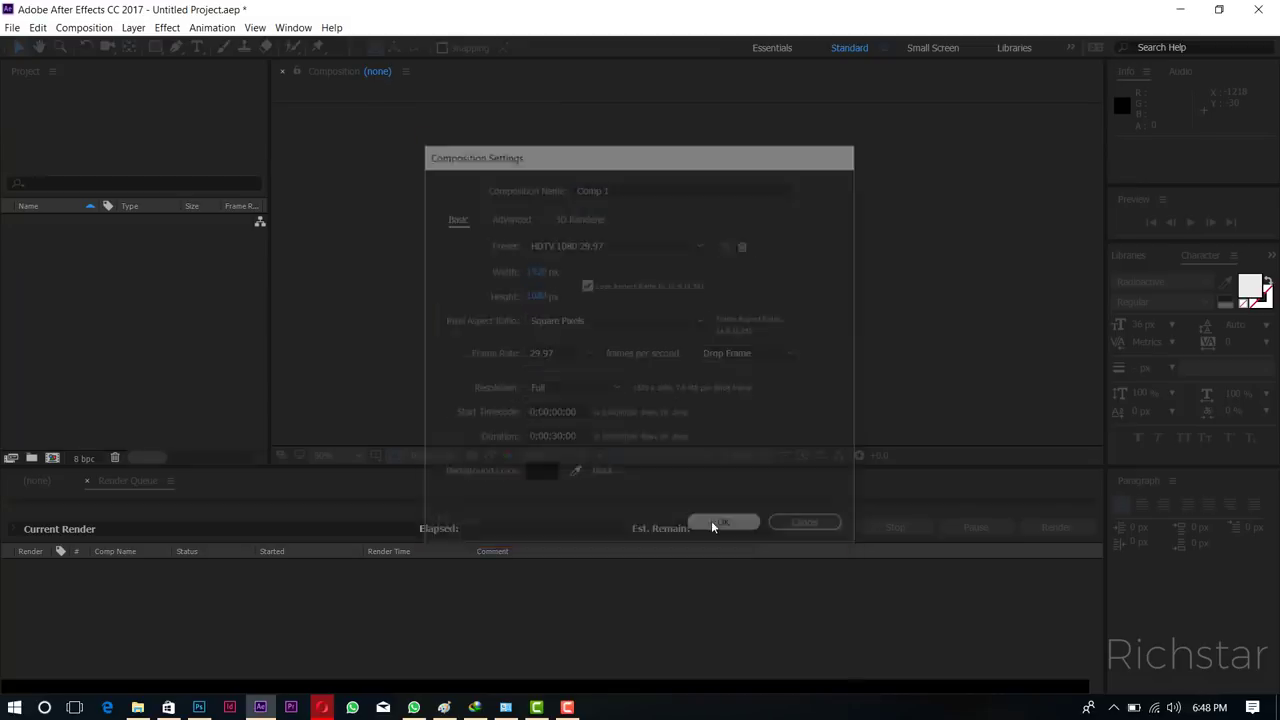
Import RAW.mp4 from Local Disk (D:) and check its interpretation settings without changes.
{"action": "double_click", "coordinate": [42, 312]}
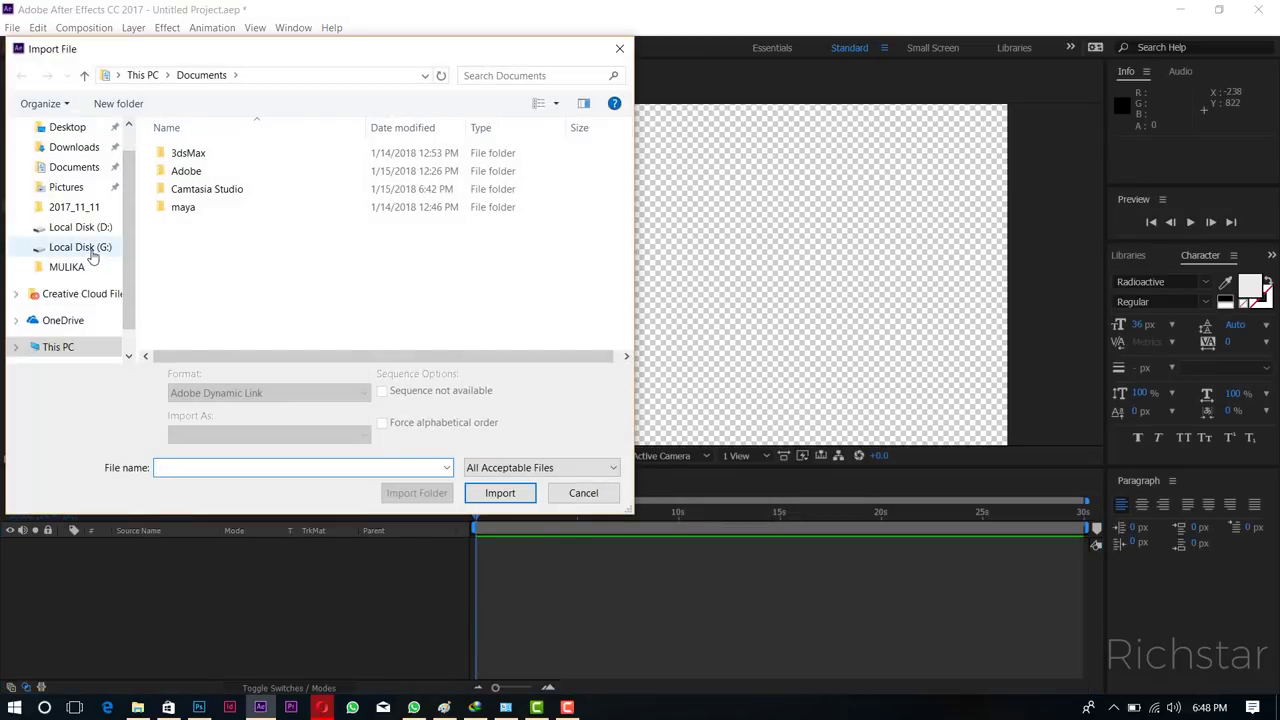
{"action": "left_click", "coordinate": [90, 232]}
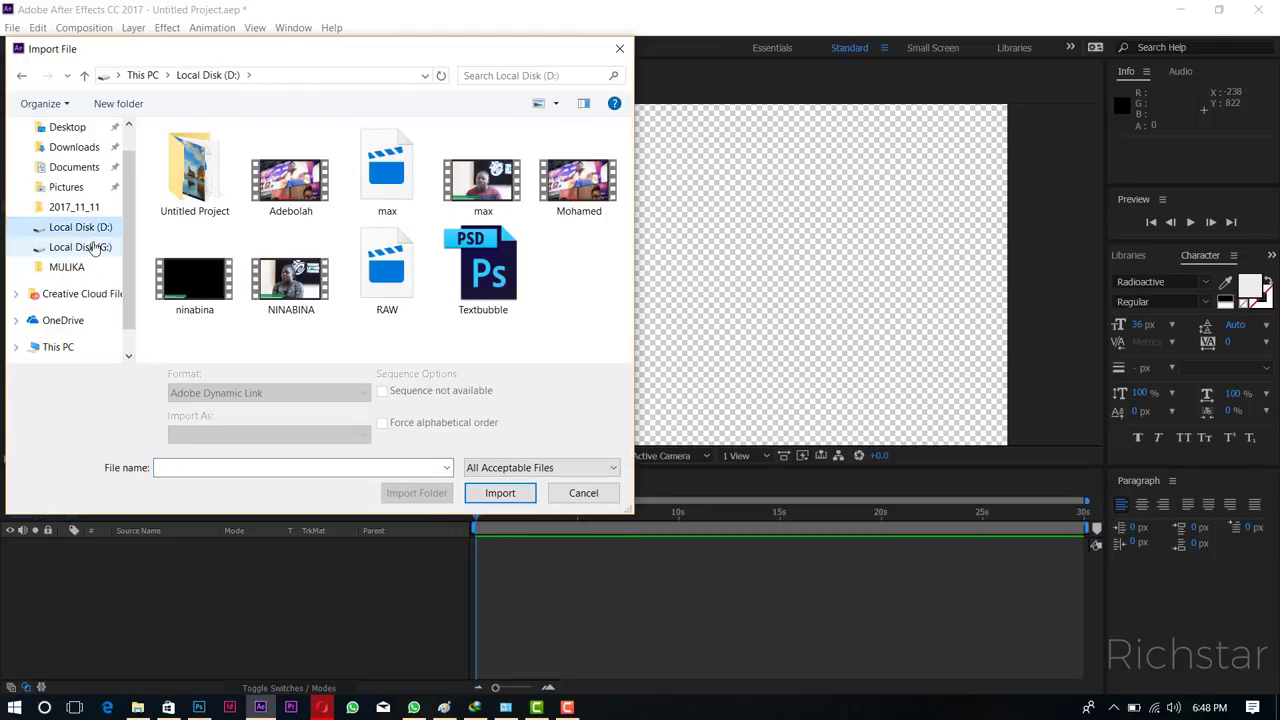
{"action": "left_click", "coordinate": [80, 247]}
{"action": "left_click", "coordinate": [80, 227]}
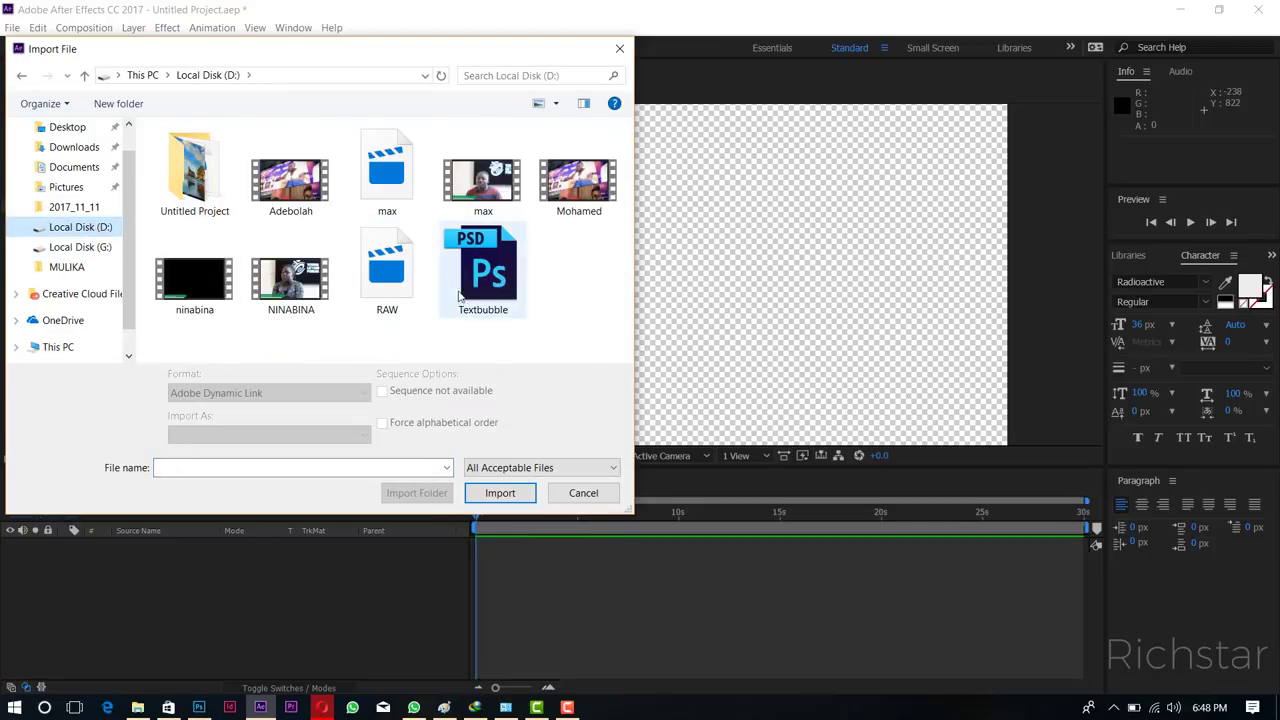
{"action": "left_click", "coordinate": [369, 284]}
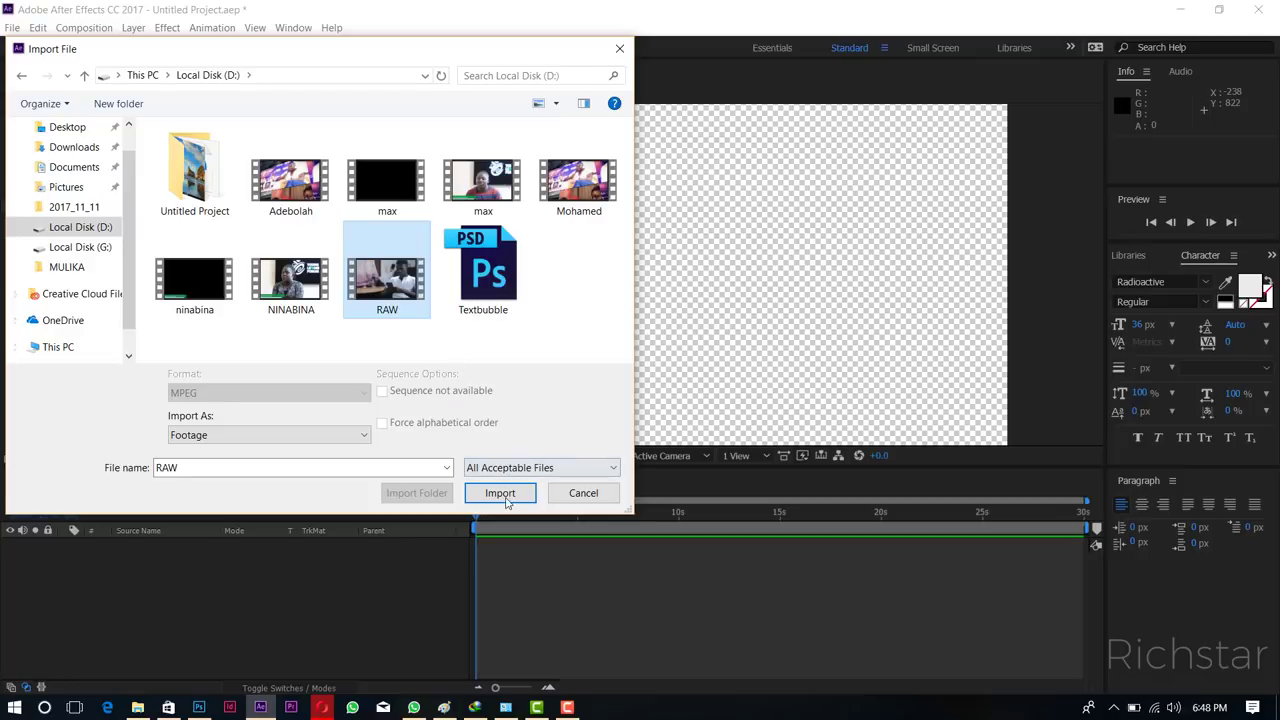
{"action": "left_click", "coordinate": [502, 494]}
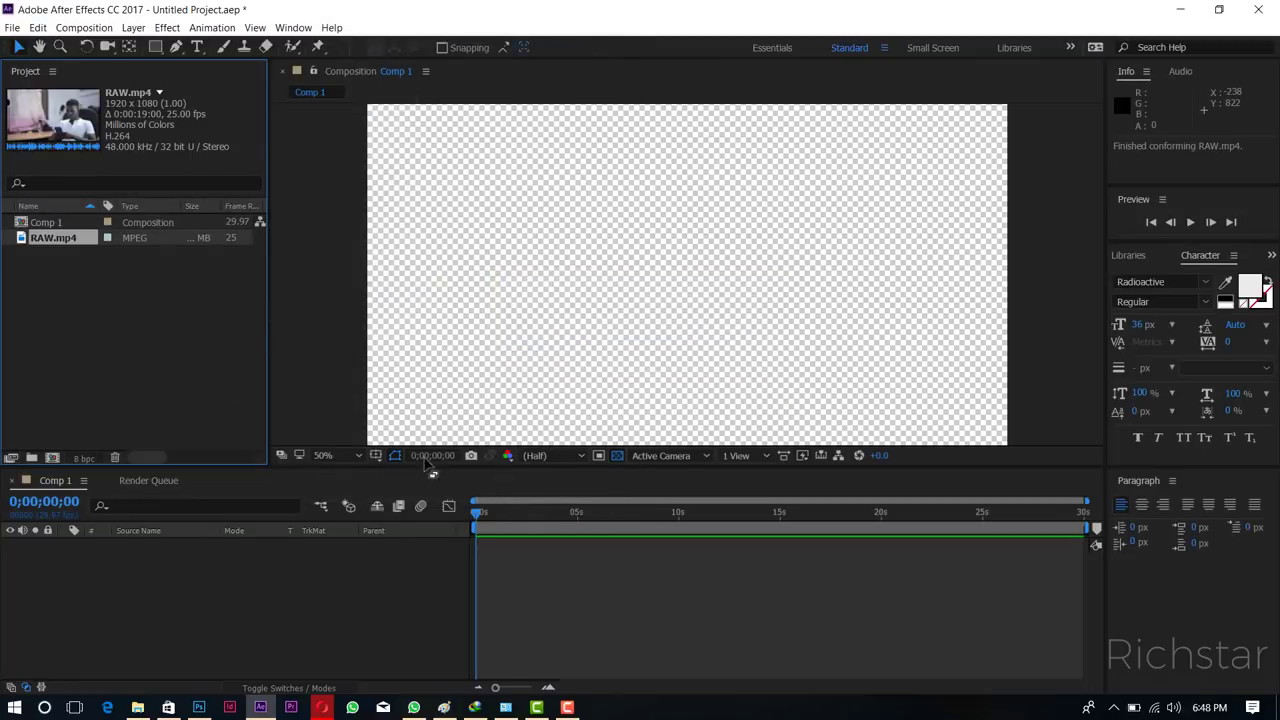
{"action": "left_click_drag", "start_coordinate": [47, 239], "coordinate": [12, 462]}
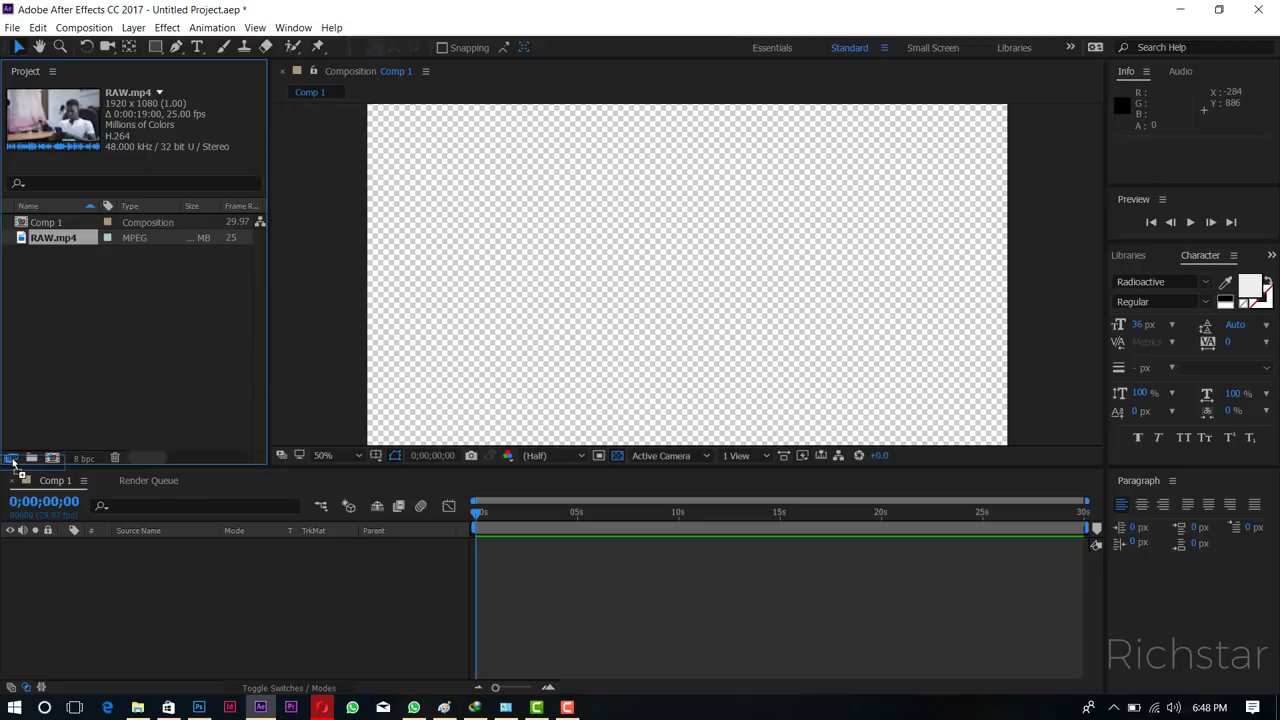
{"action": "left_click_drag", "start_coordinate": [12, 462], "coordinate": [12, 462]}
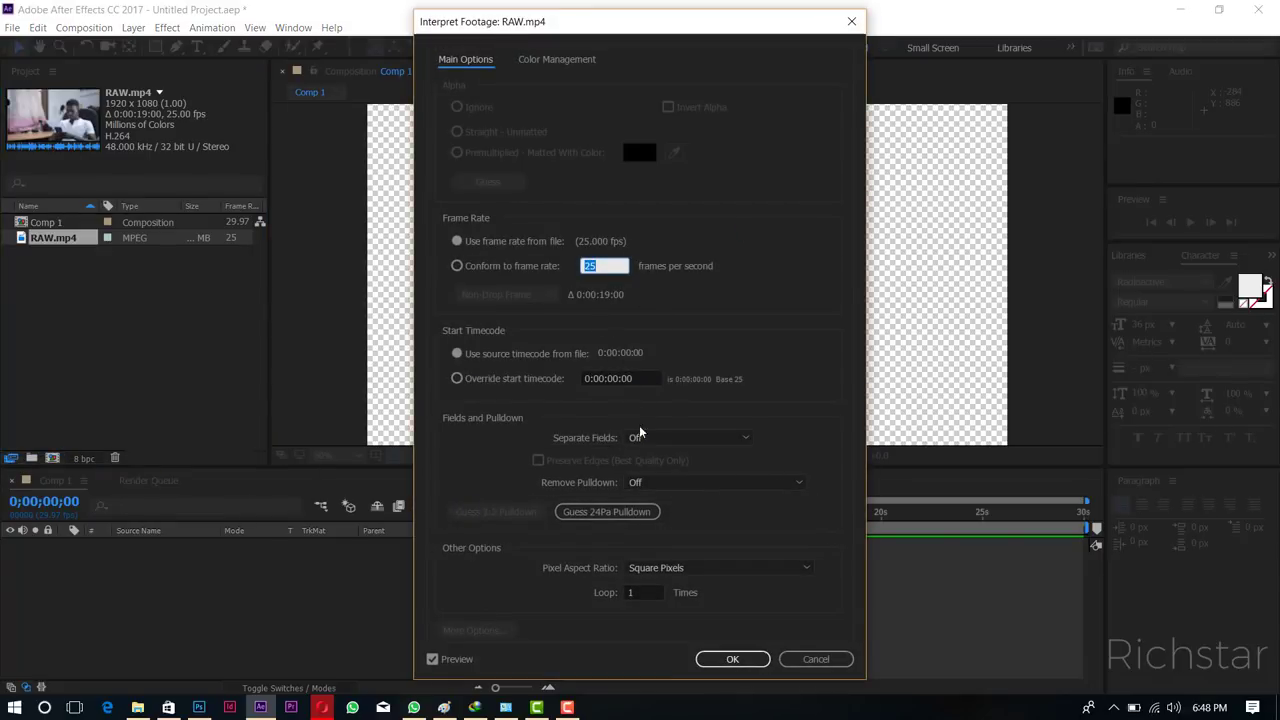
{"action": "left_click", "coordinate": [746, 657]}
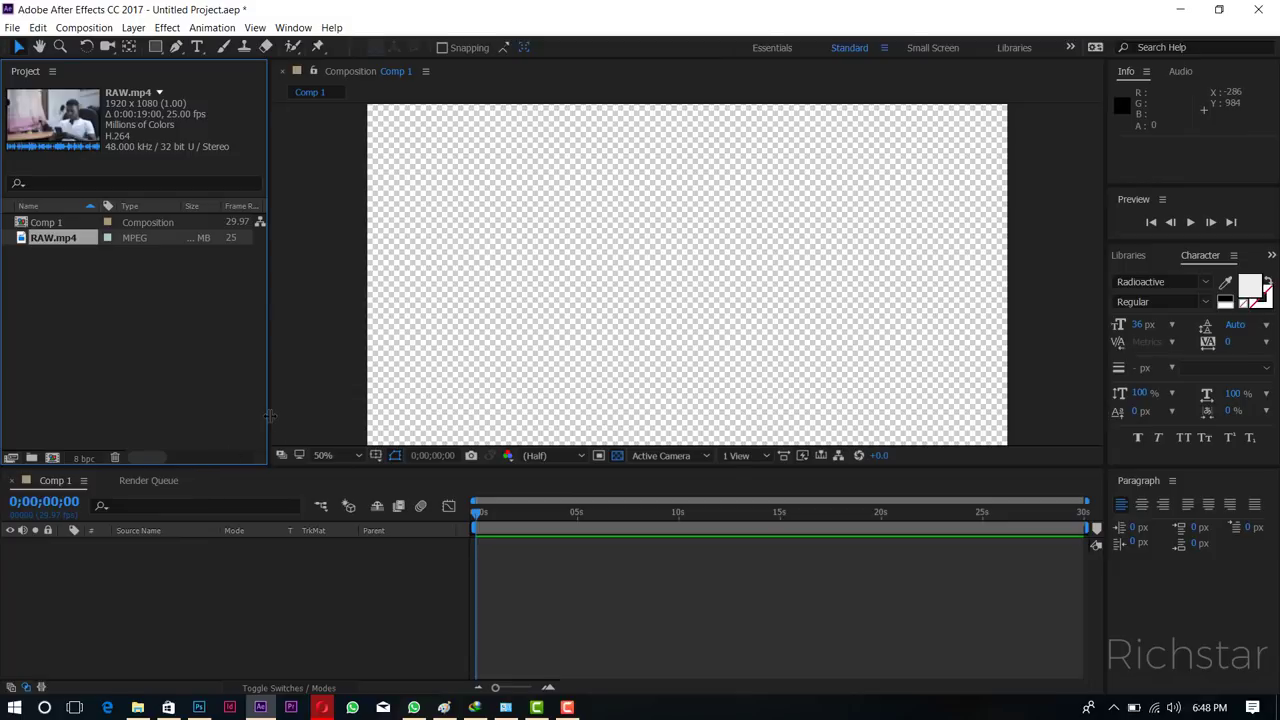
Build the RAW composition from the RAW.mp4 footage.
{"action": "left_click_drag", "start_coordinate": [270, 415], "coordinate": [292, 420]}
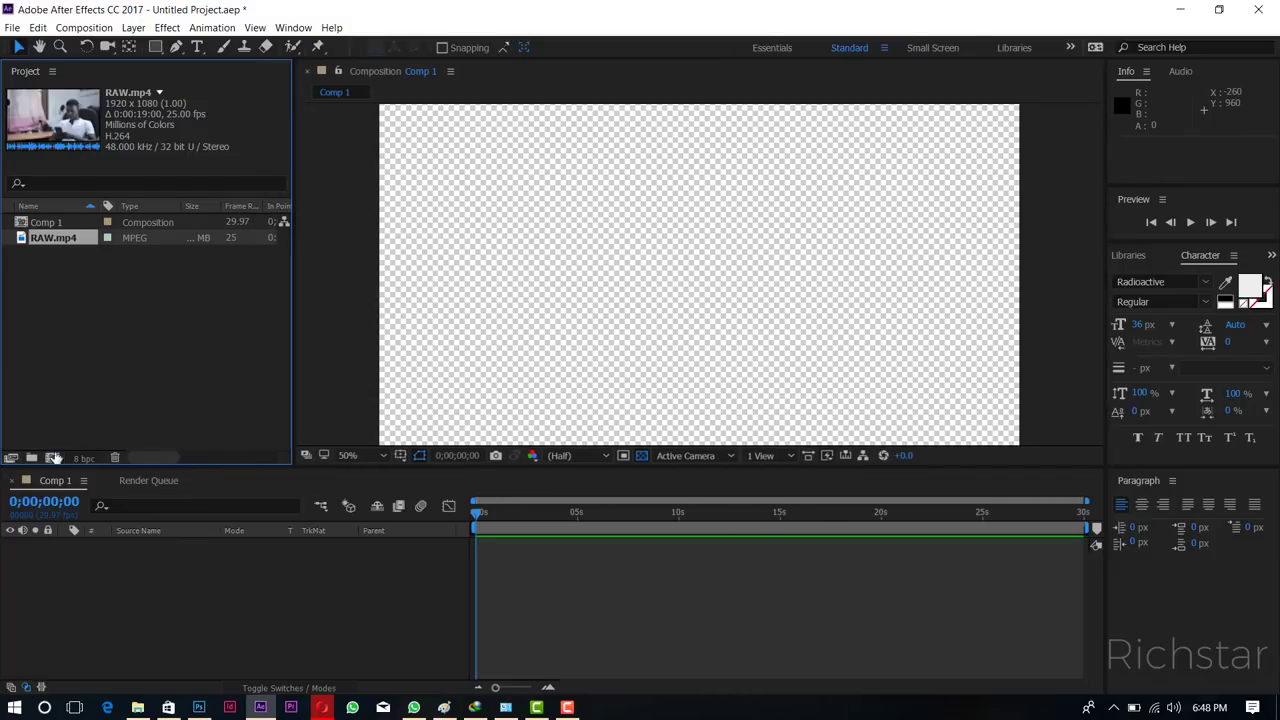
{"action": "mouse_move", "coordinate": [59, 240]}
{"action": "left_mouse_down"}
{"action": "mouse_move", "coordinate": [70, 423]}
{"action": "mouse_move", "coordinate": [54, 463]}
{"action": "left_mouse_up"}
{"action": "left_click_drag", "start_coordinate": [57, 461], "coordinate": [54, 458]}
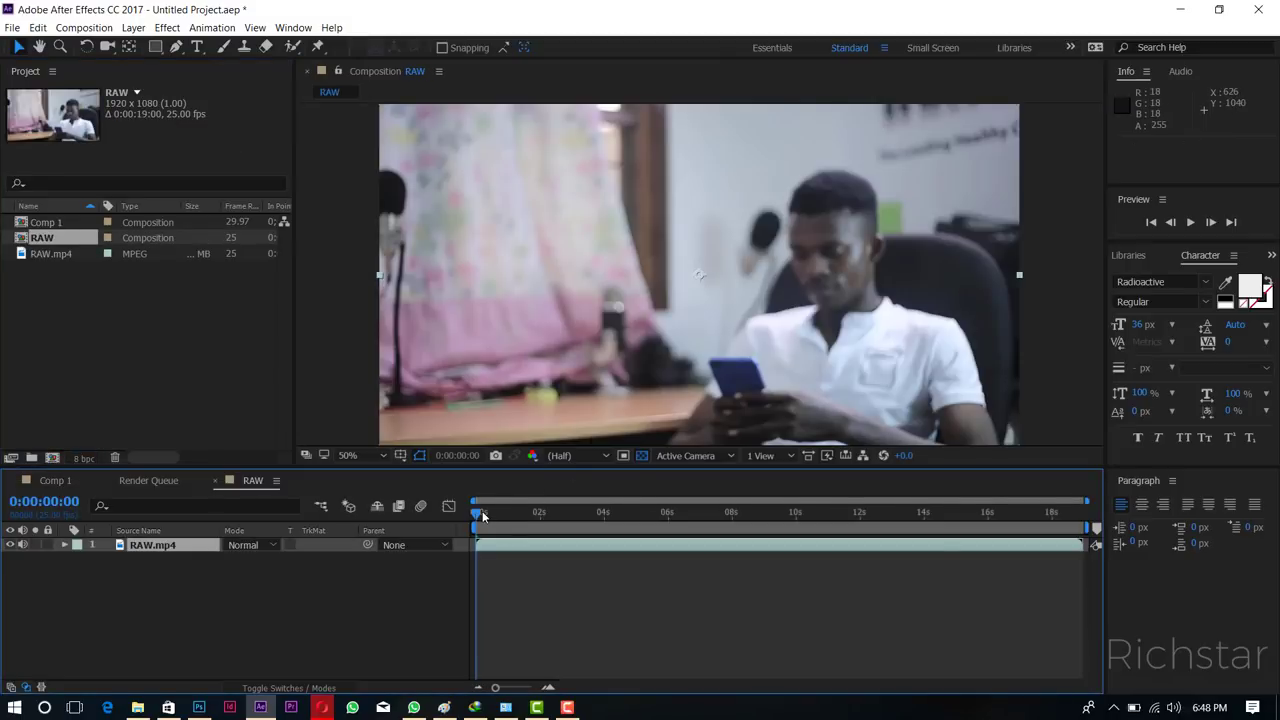
Trim the clip's start at 8 seconds and slide it to begin at frame zero.
{"action": "left_click_drag", "start_coordinate": [483, 515], "coordinate": [918, 541]}
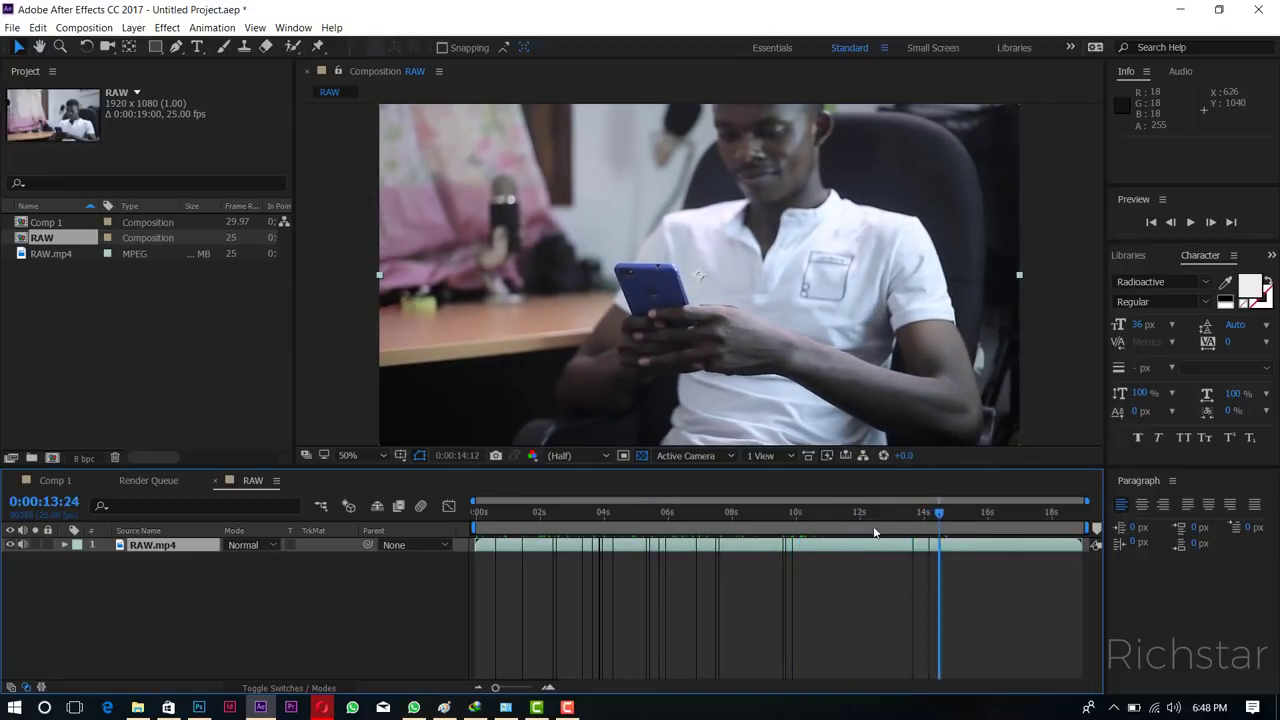
{"action": "left_click_drag", "start_coordinate": [918, 541], "coordinate": [732, 510]}
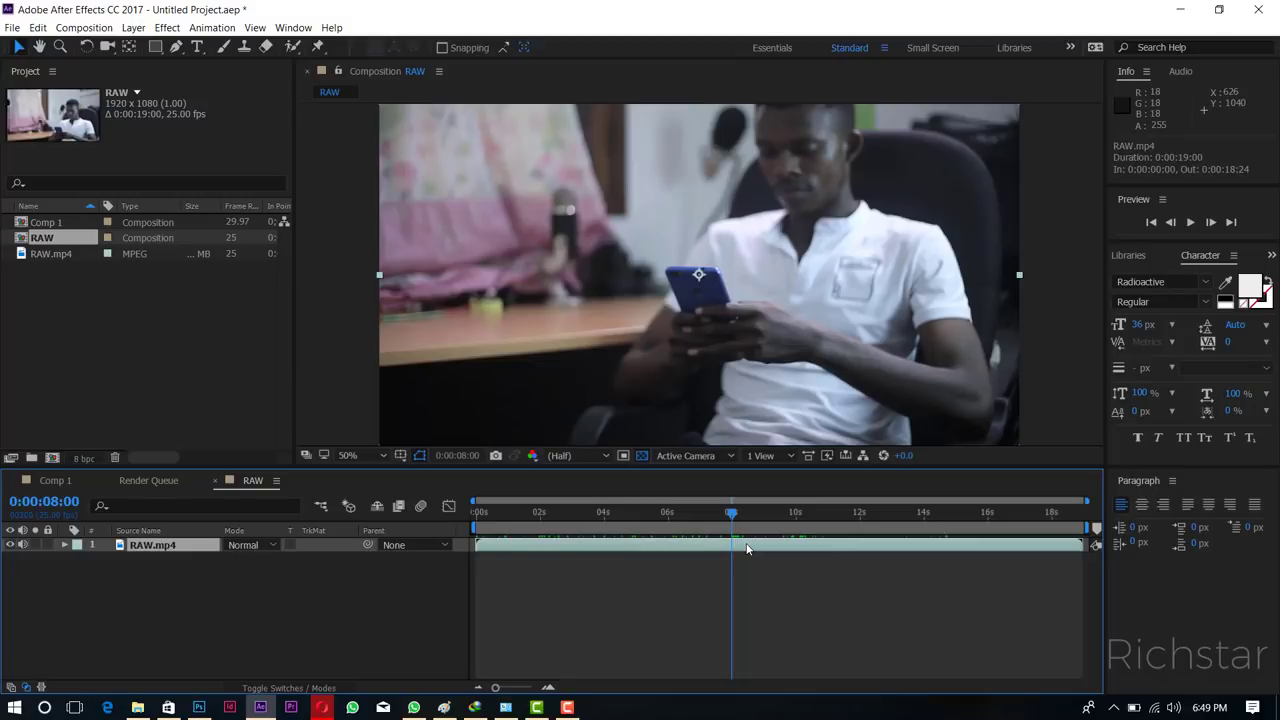
{"action": "key", "text": "alt+bracketright"}
{"action": "key", "text": "ctrl+z"}
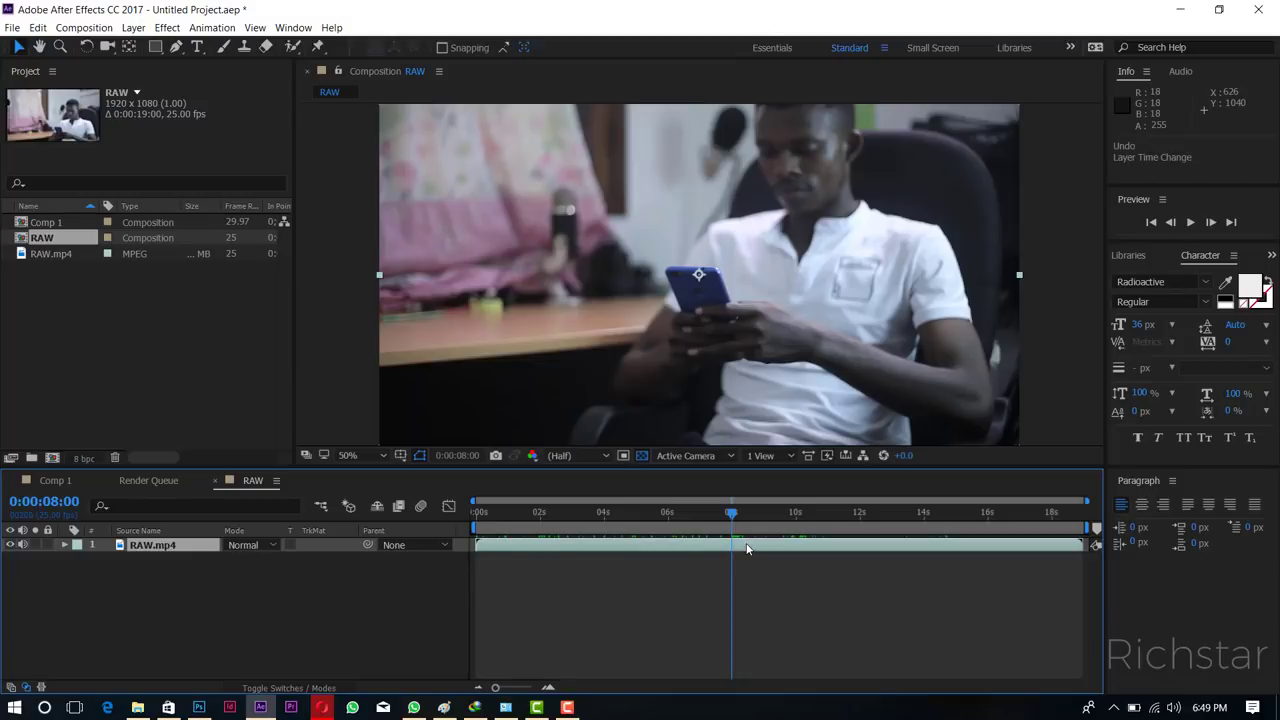
{"action": "key", "text": "alt+bracketleft"}
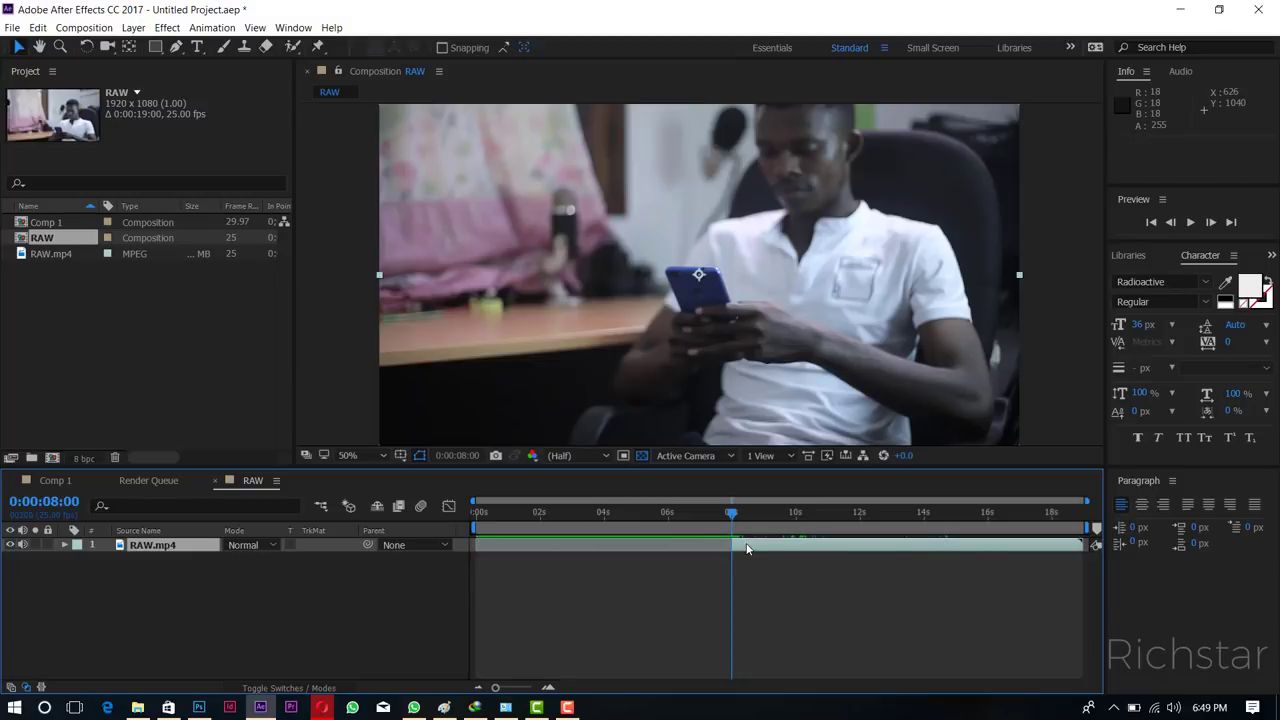
{"action": "left_click_drag", "start_coordinate": [746, 548], "coordinate": [490, 546]}
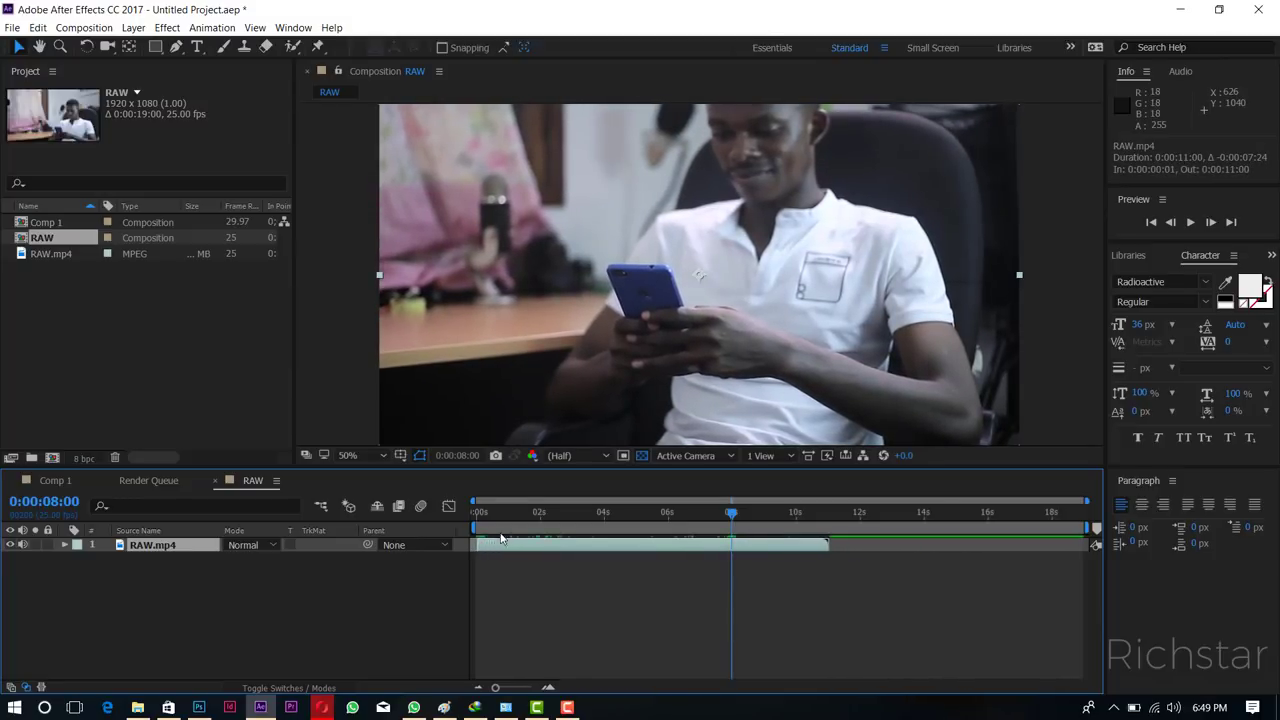
{"action": "key", "text": "Home"}
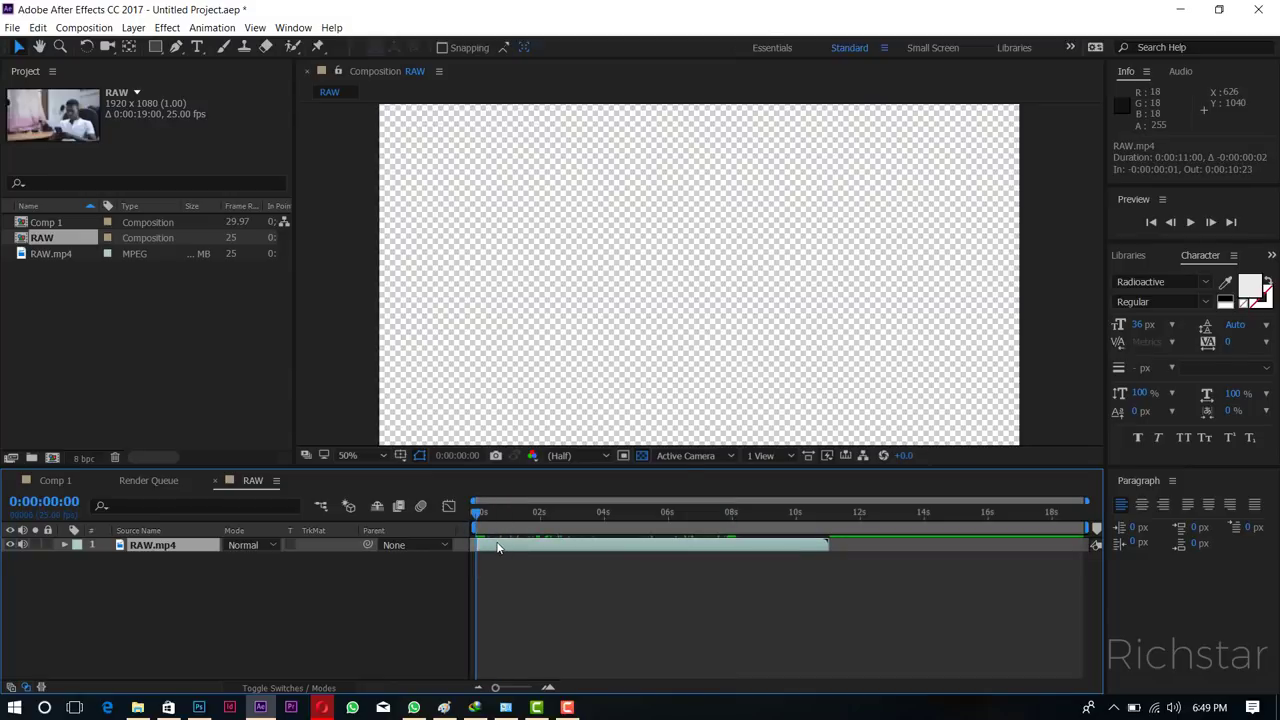
{"action": "left_click_drag", "start_coordinate": [505, 550], "coordinate": [499, 543]}
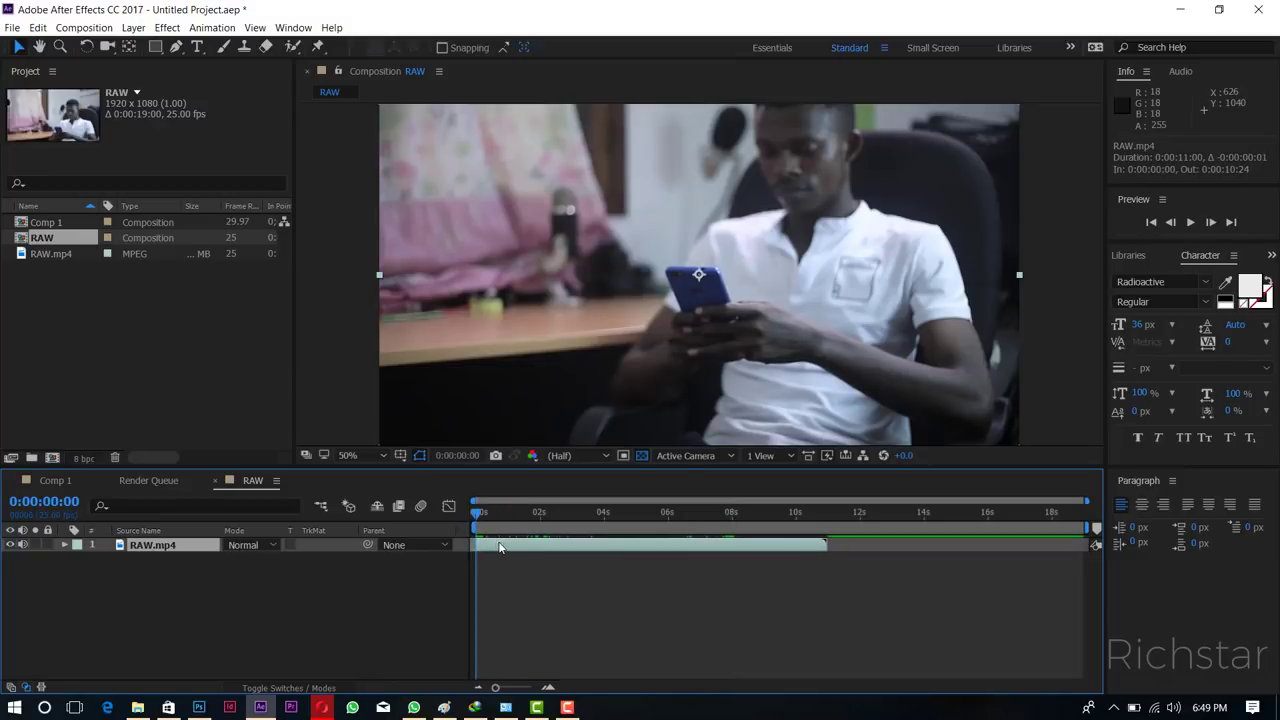
Review playback and change the RAW composition's duration to 0:00:12:00.
{"action": "key", "text": "space"}
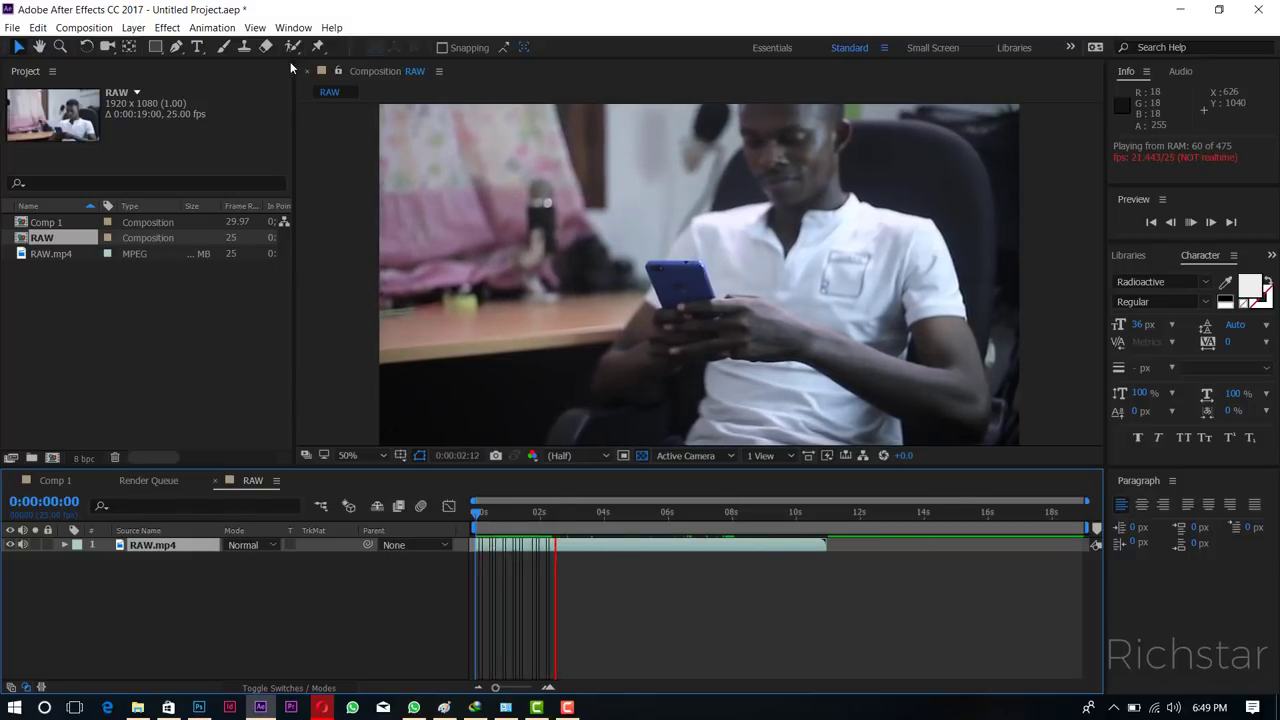
{"action": "left_click", "coordinate": [84, 27]}
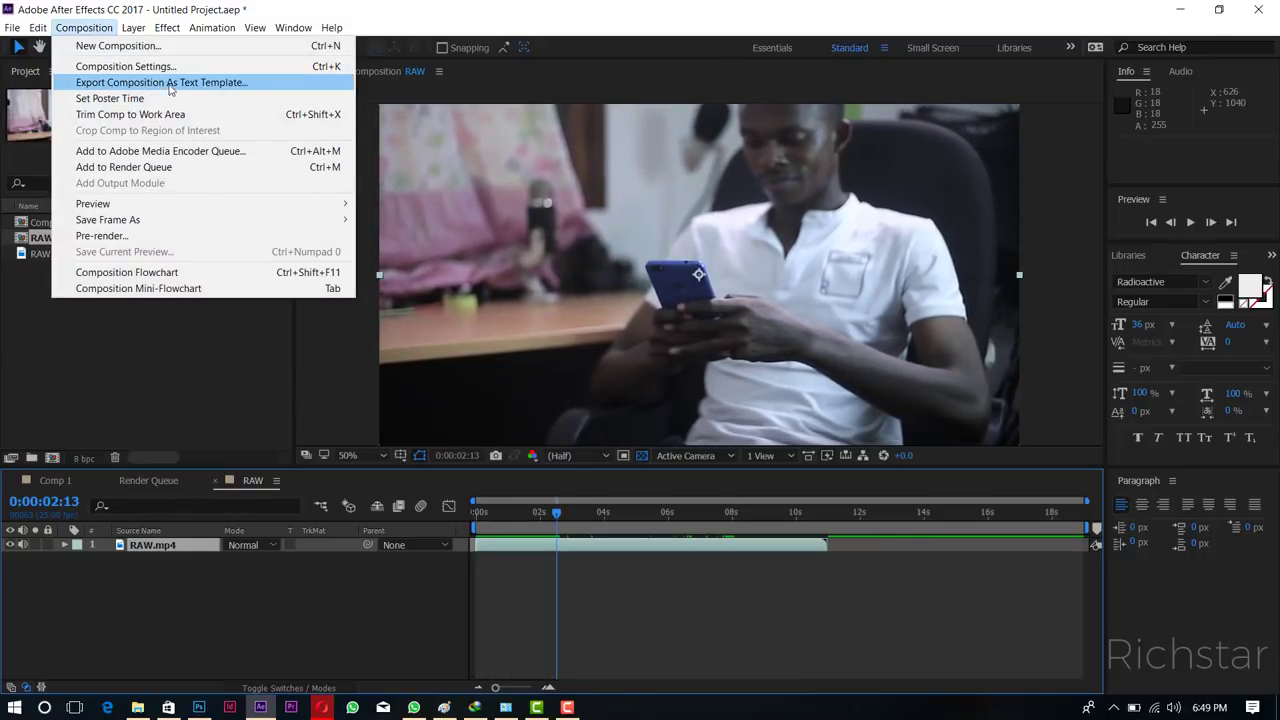
{"action": "left_click", "coordinate": [140, 66]}
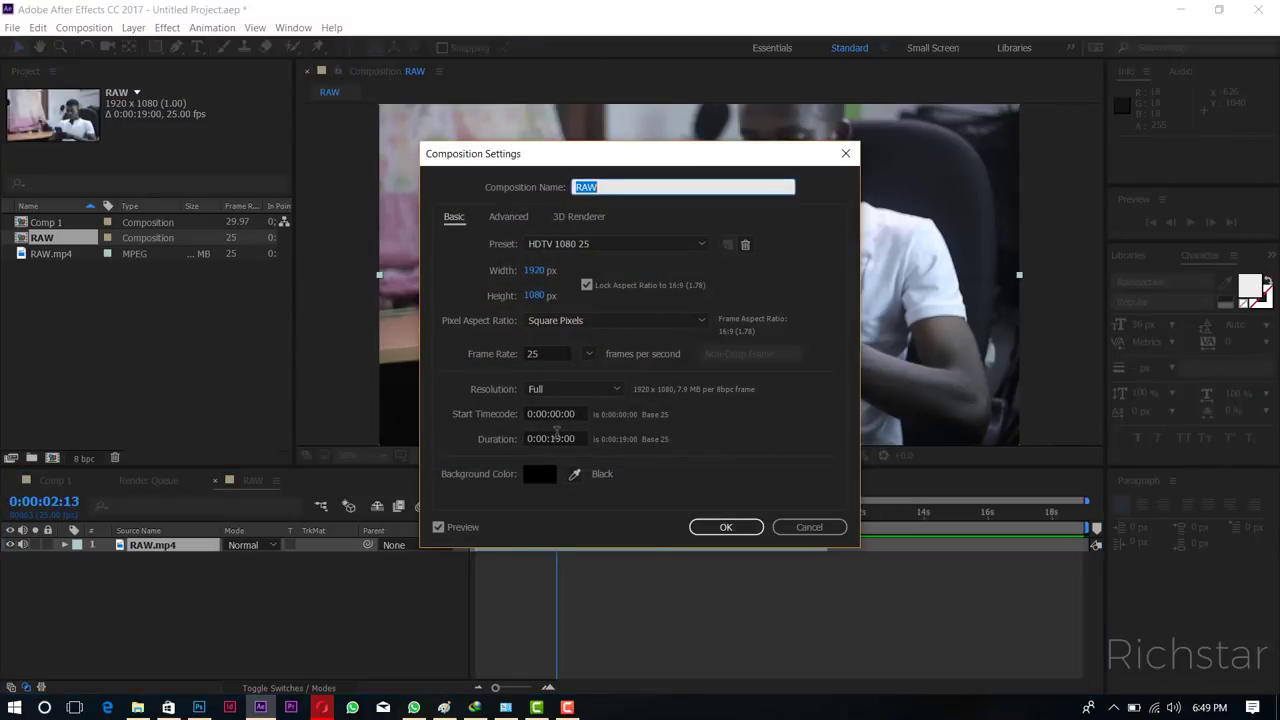
{"action": "left_click", "coordinate": [557, 438]}
{"action": "type", "text": "2"}
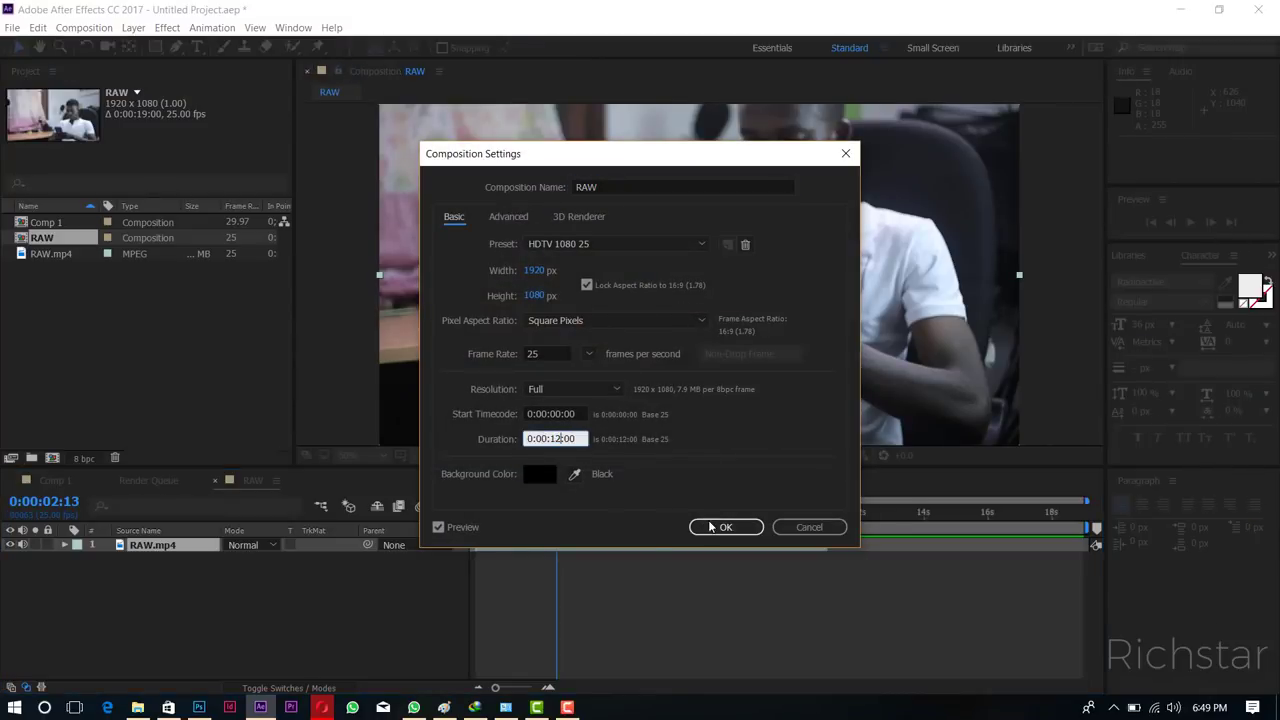
{"action": "left_click", "coordinate": [711, 527]}
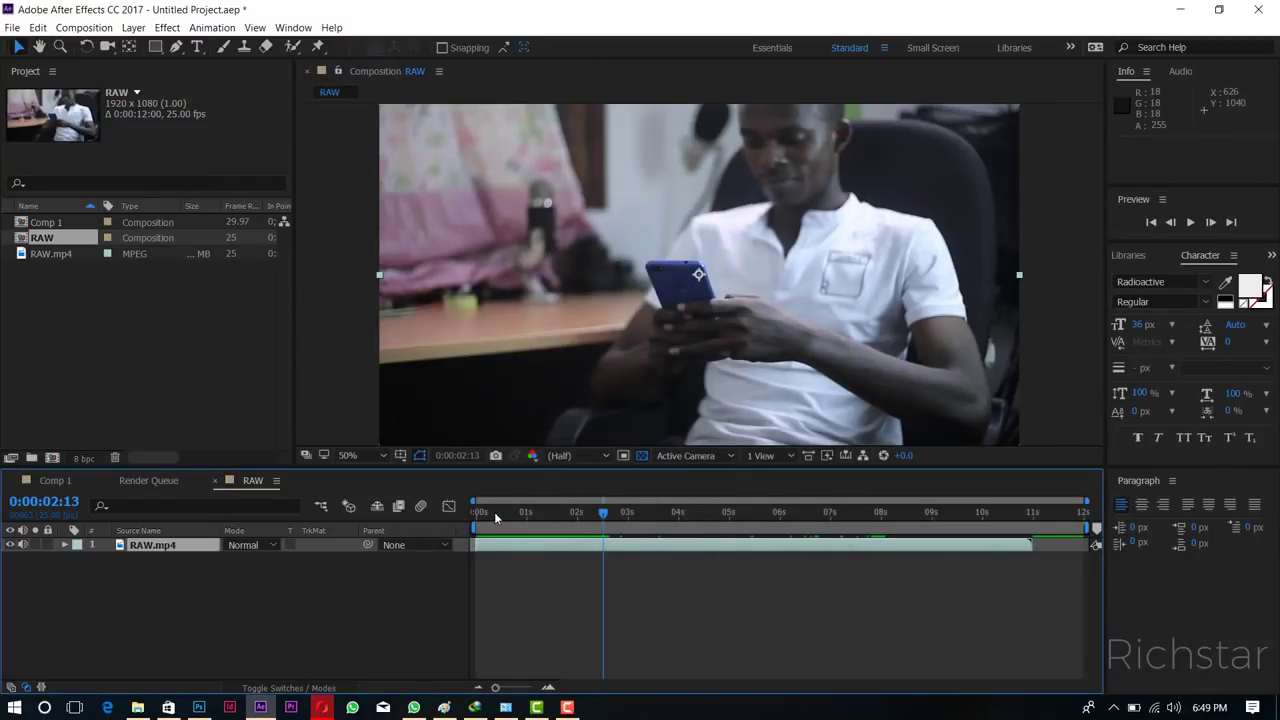
{"action": "left_click", "coordinate": [494, 512]}
{"action": "left_click", "coordinate": [50, 222]}
{"action": "double_click", "coordinate": [66, 307]}
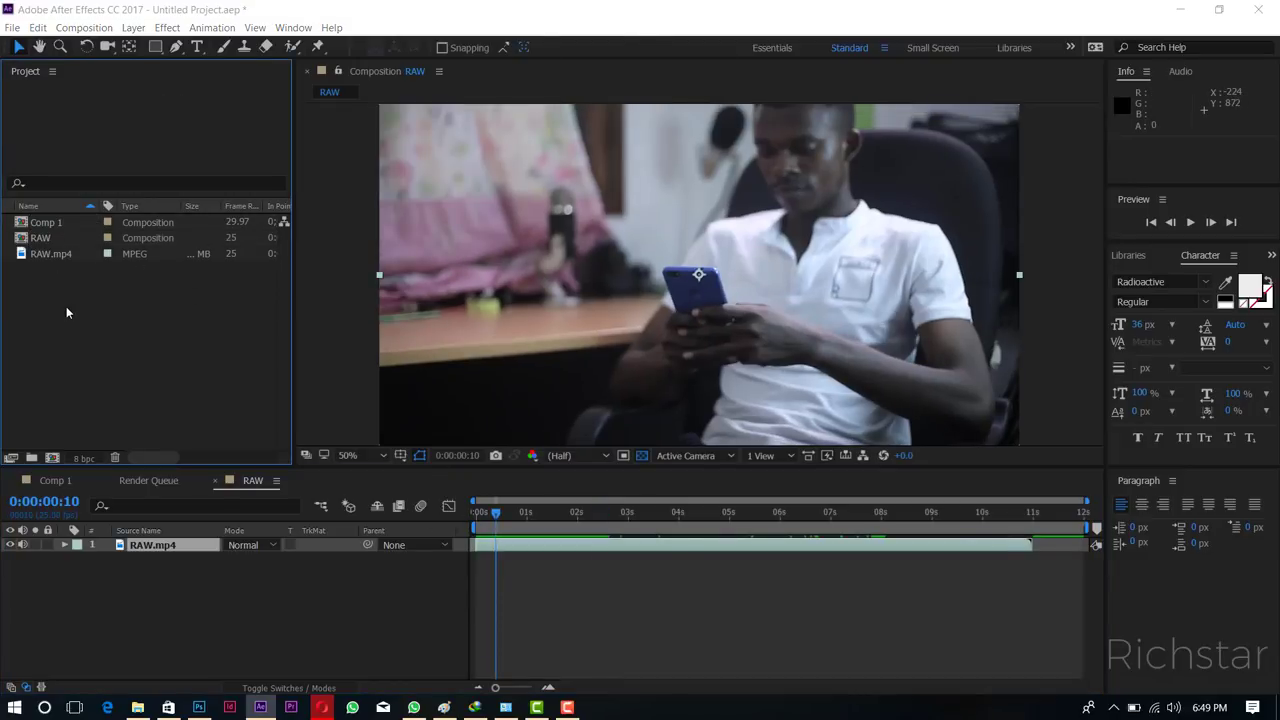
Import Textbubble.psd as Composition - Retain Layer Sizes and open the Textbubble comp.
{"action": "left_click", "coordinate": [460, 292]}
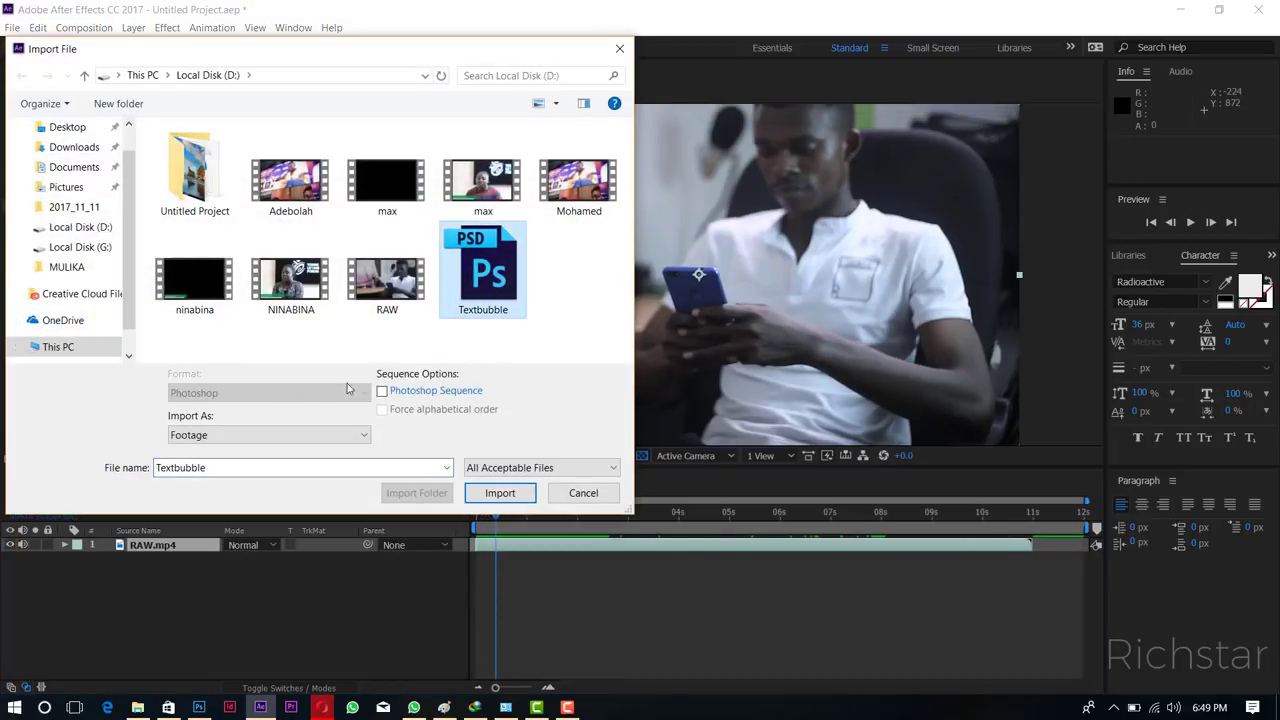
{"action": "left_click", "coordinate": [280, 434]}
{"action": "left_click", "coordinate": [271, 464]}
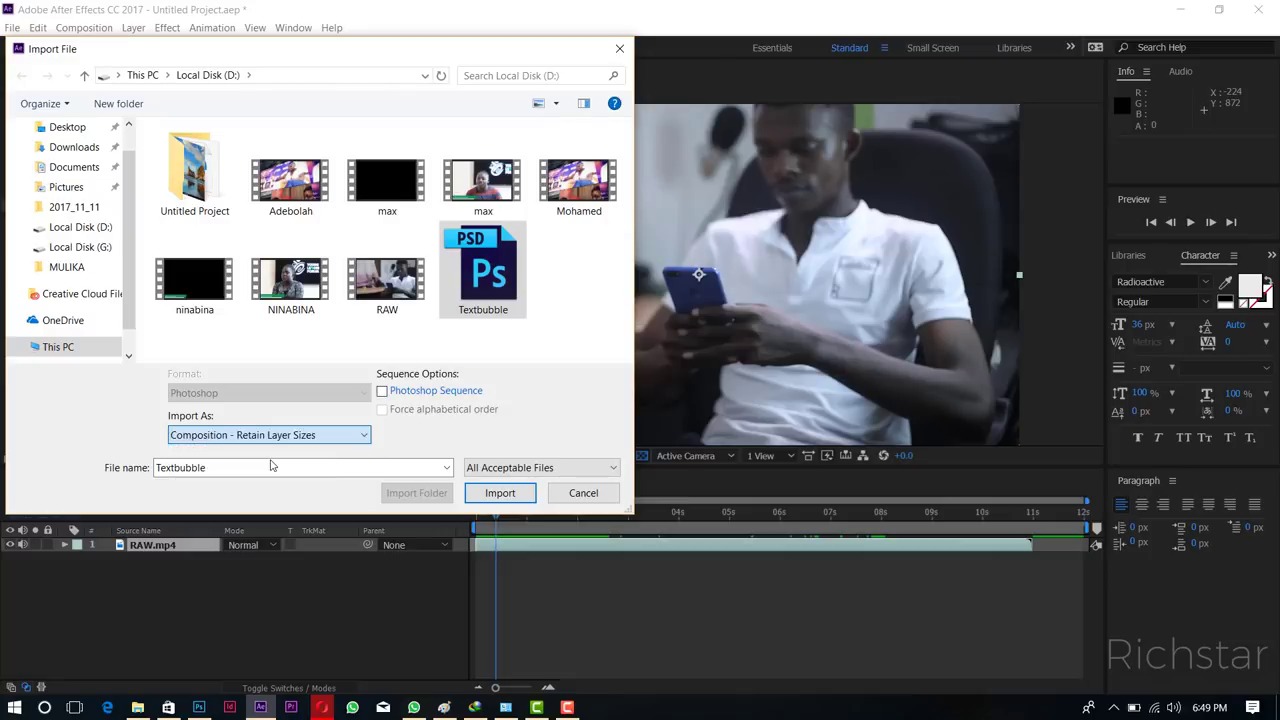
{"action": "left_click", "coordinate": [500, 493]}
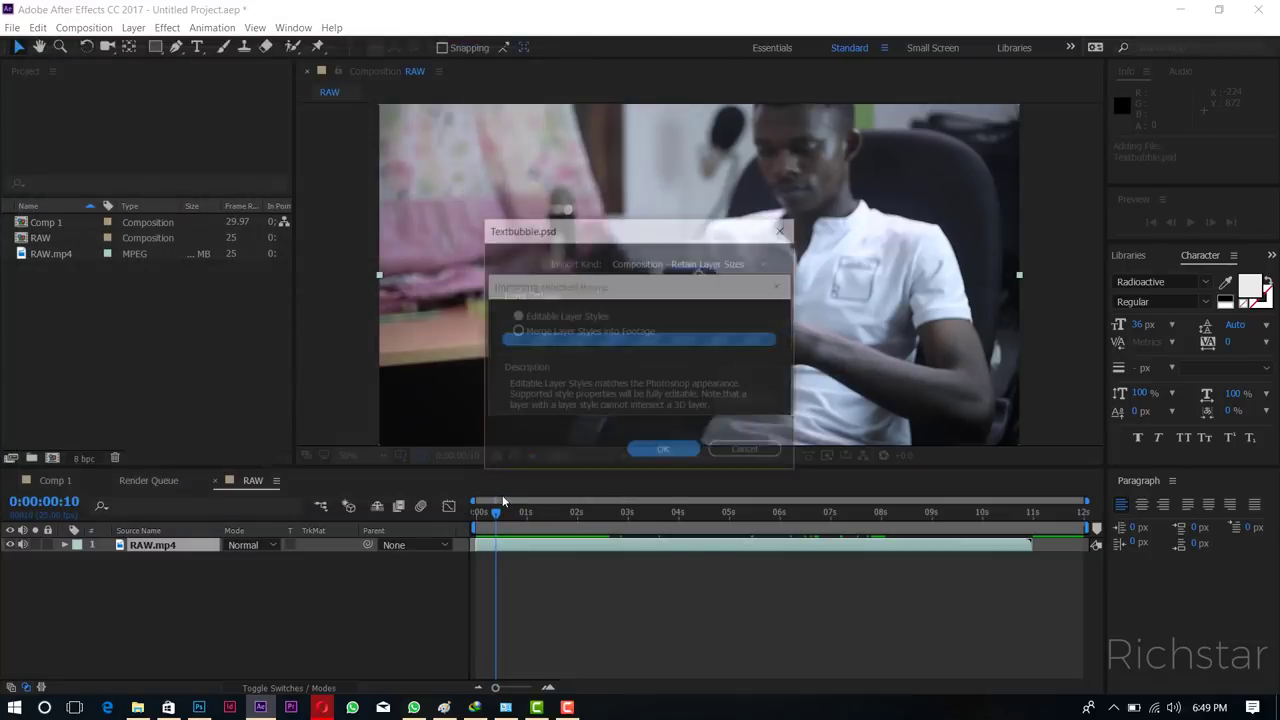
{"action": "left_click", "coordinate": [641, 457]}
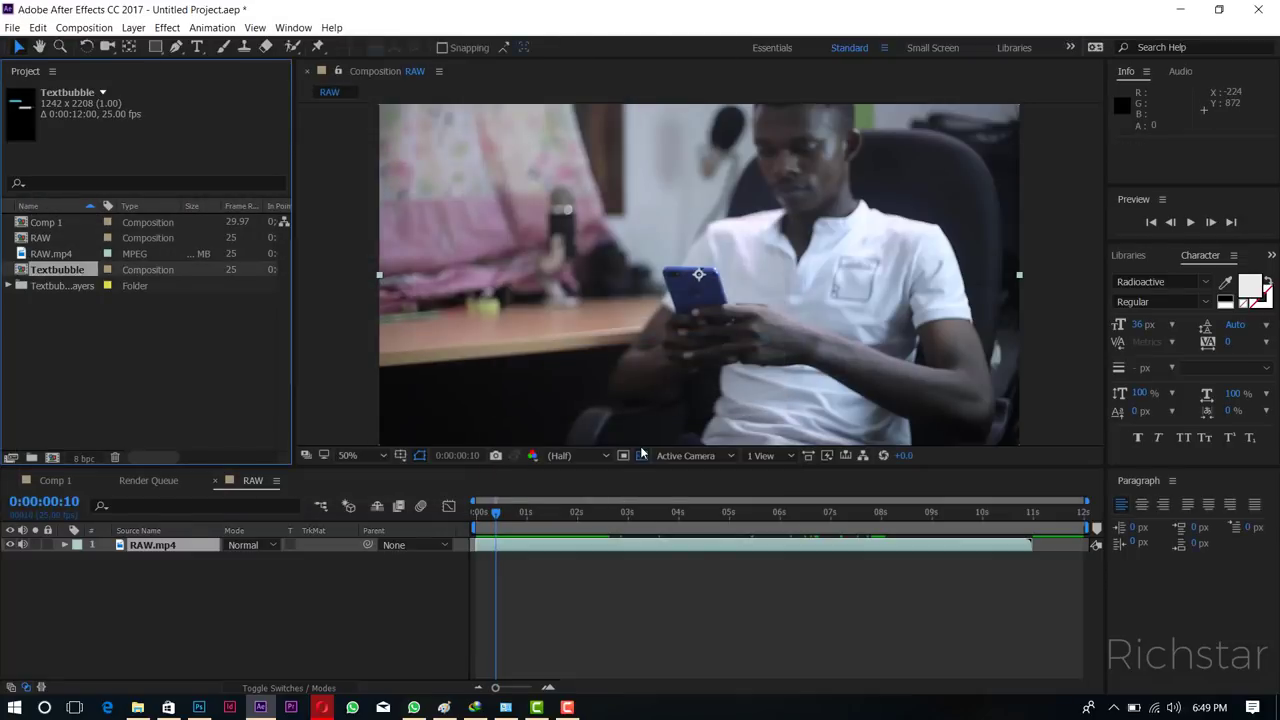
{"action": "double_click", "coordinate": [62, 268]}
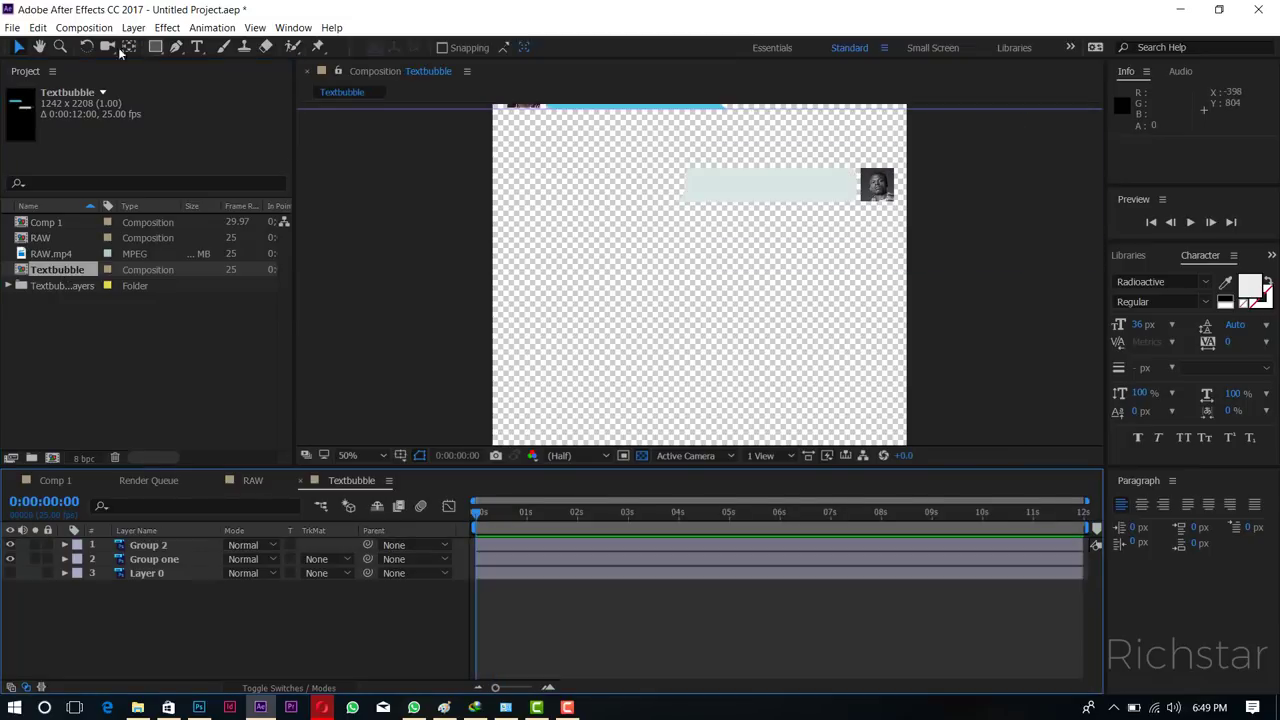
Pan to reveal the top bubble and inspect the Group one and Group 2 layers.
{"action": "left_click", "coordinate": [38, 46]}
{"action": "mouse_move", "coordinate": [700, 172]}
{"action": "left_mouse_down"}
{"action": "mouse_move", "coordinate": [700, 231]}
{"action": "mouse_move", "coordinate": [746, 357]}
{"action": "left_mouse_up"}
{"action": "scroll", "coordinate": [697, 218], "scroll_direction": "up", "scroll_amount": 2}
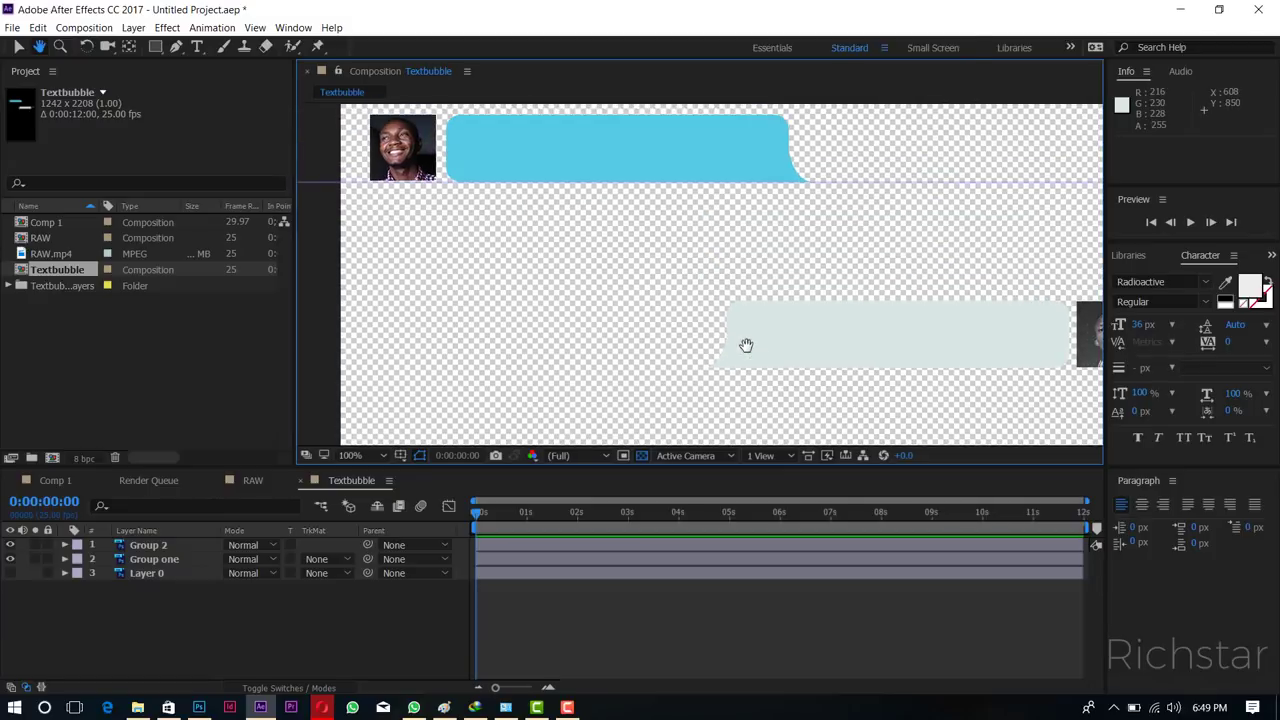
{"action": "left_click", "coordinate": [18, 46]}
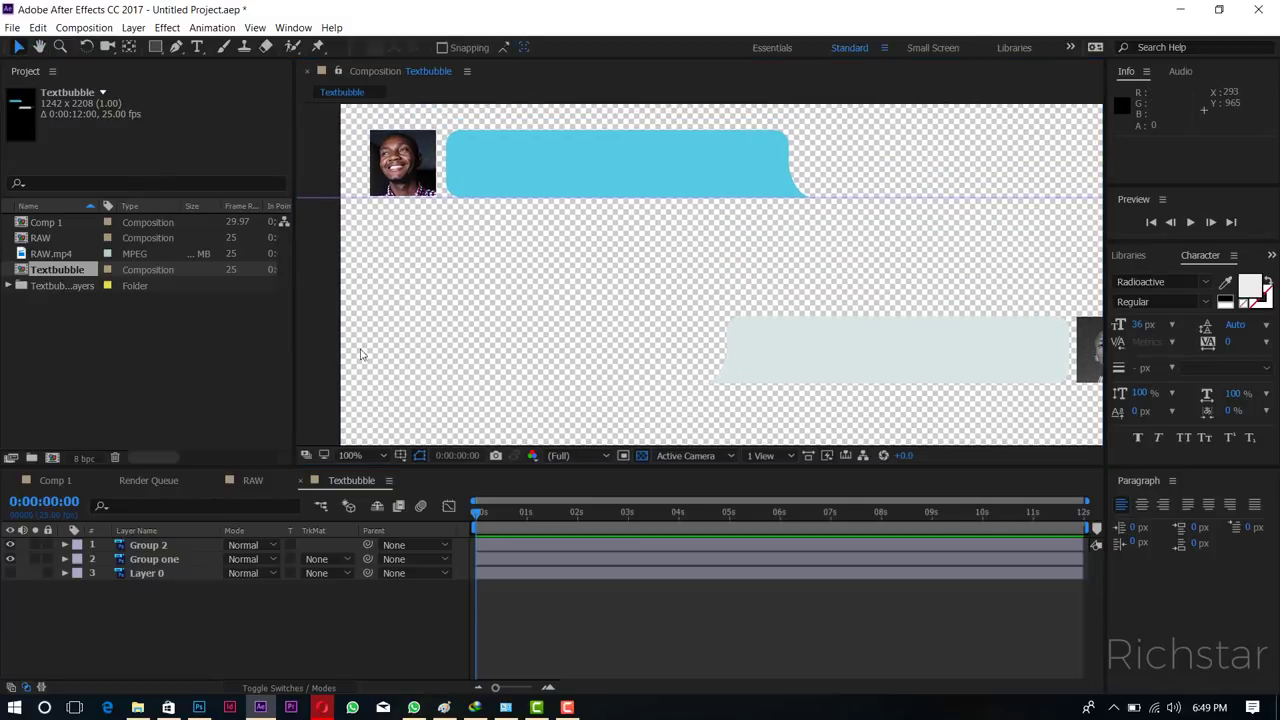
{"action": "left_click", "coordinate": [333, 625]}
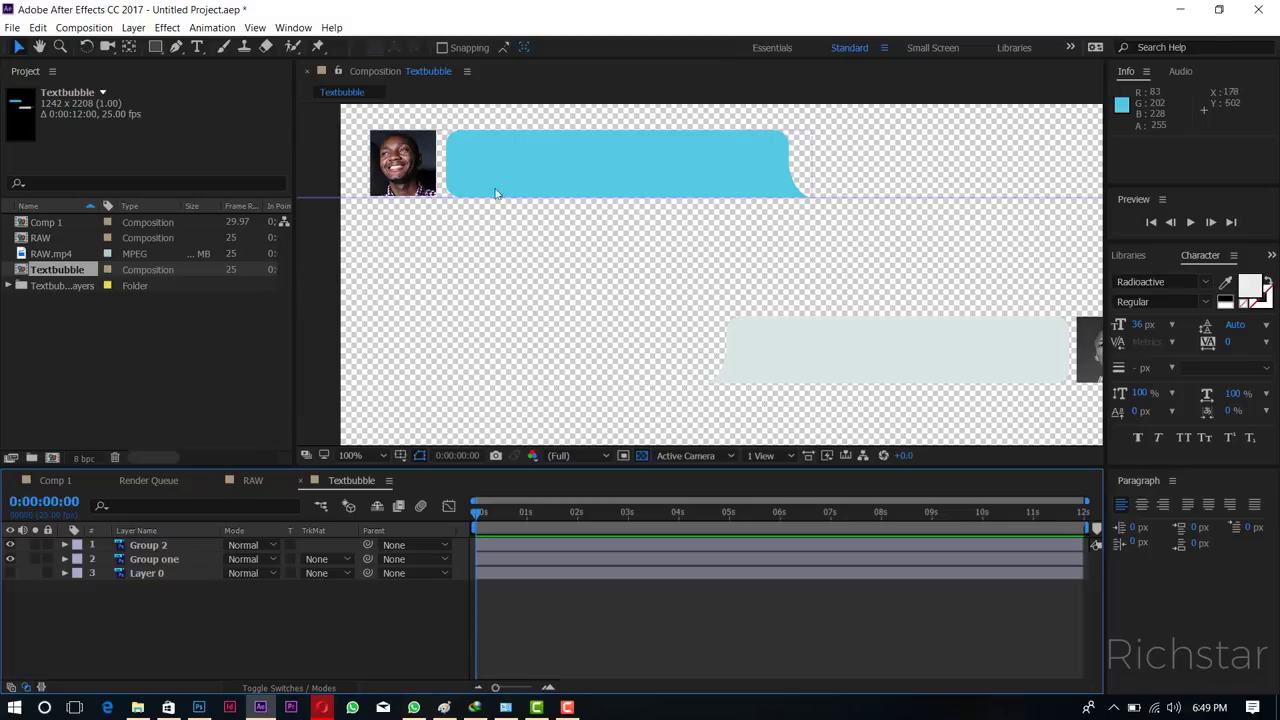
{"action": "left_click", "coordinate": [182, 559]}
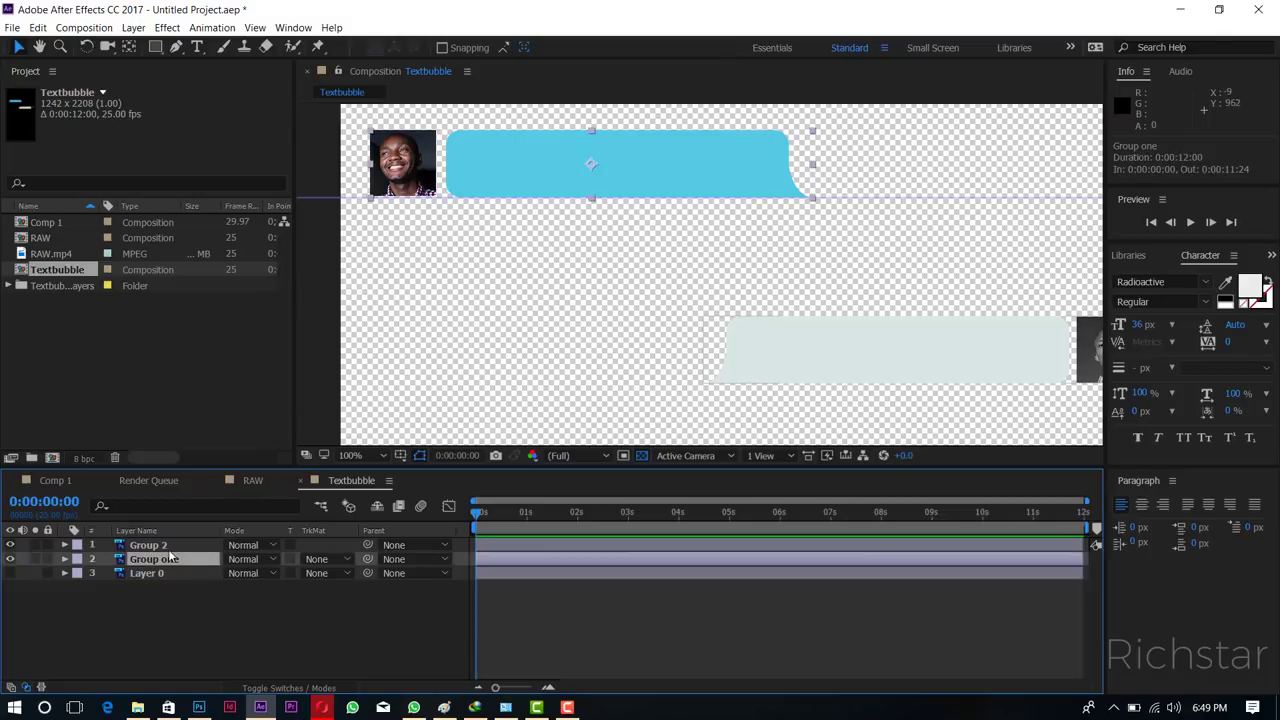
{"action": "left_click", "coordinate": [168, 546]}
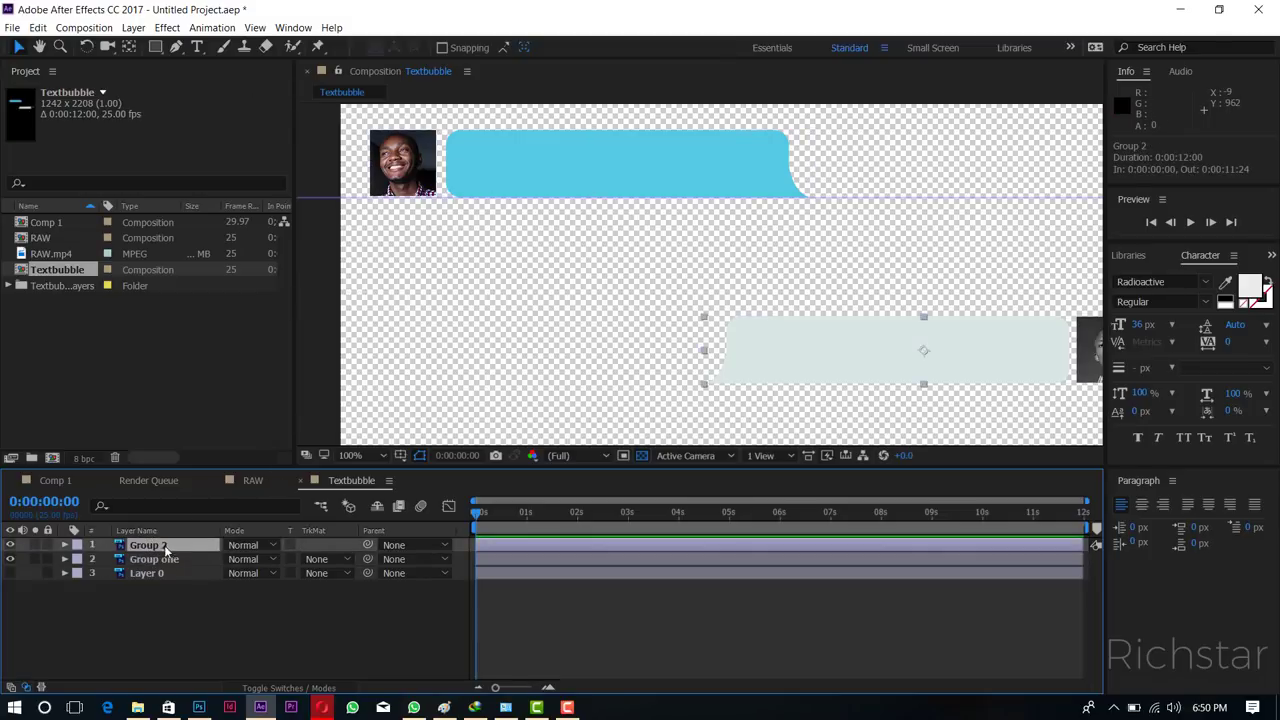
{"action": "left_click", "coordinate": [168, 559]}
{"action": "left_click", "coordinate": [190, 603]}
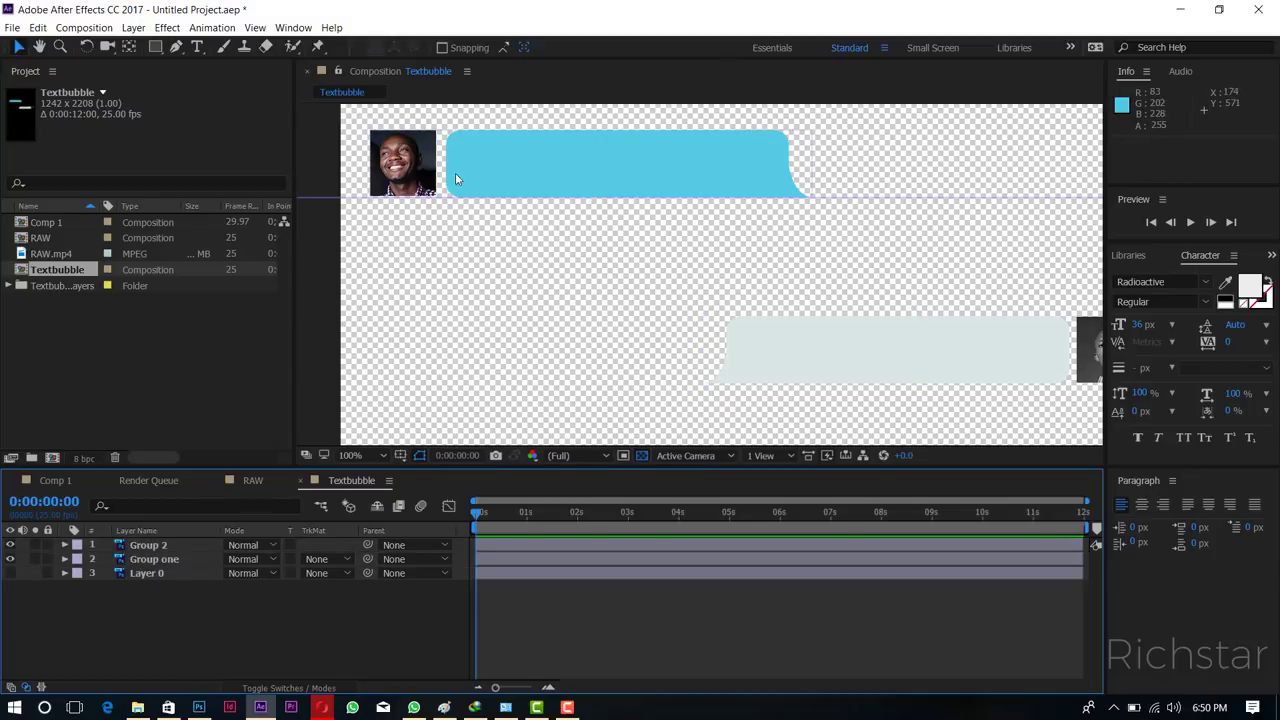
Create a 'Mbo vipi' text layer, drag it into the blue bubble, and select it for restyling.
{"action": "left_click", "coordinate": [197, 47]}
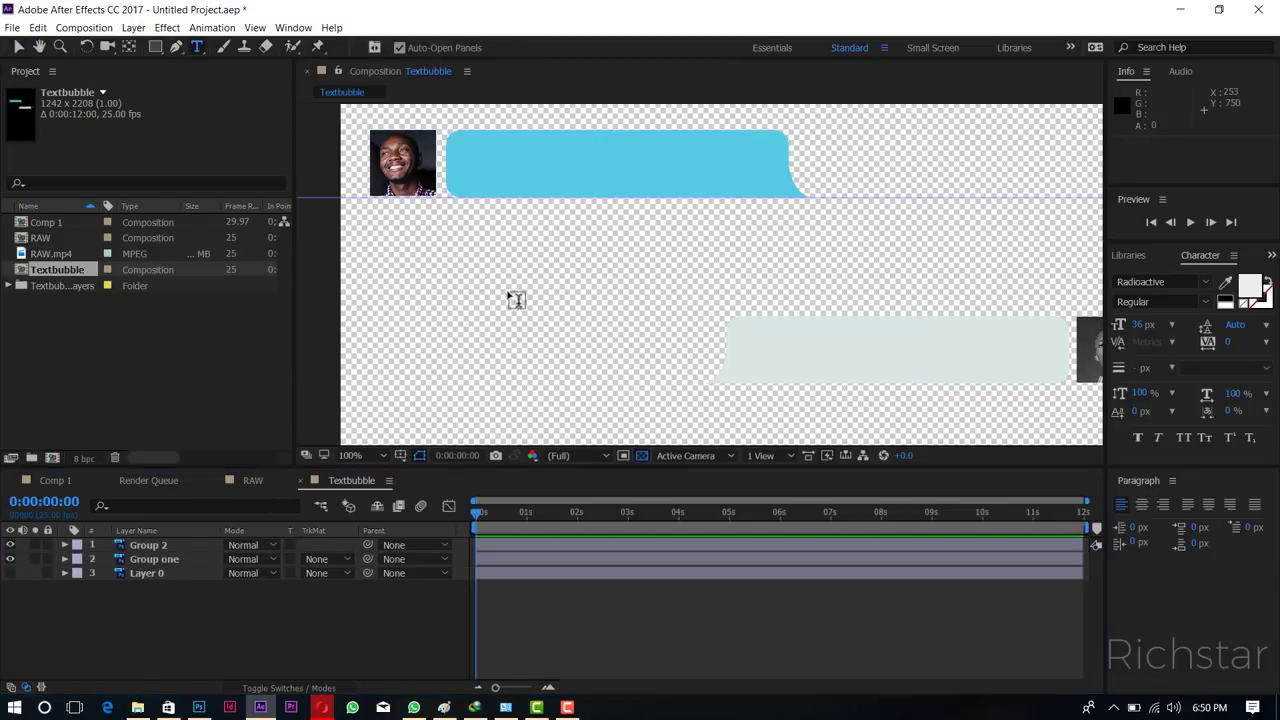
{"action": "left_click", "coordinate": [509, 302]}
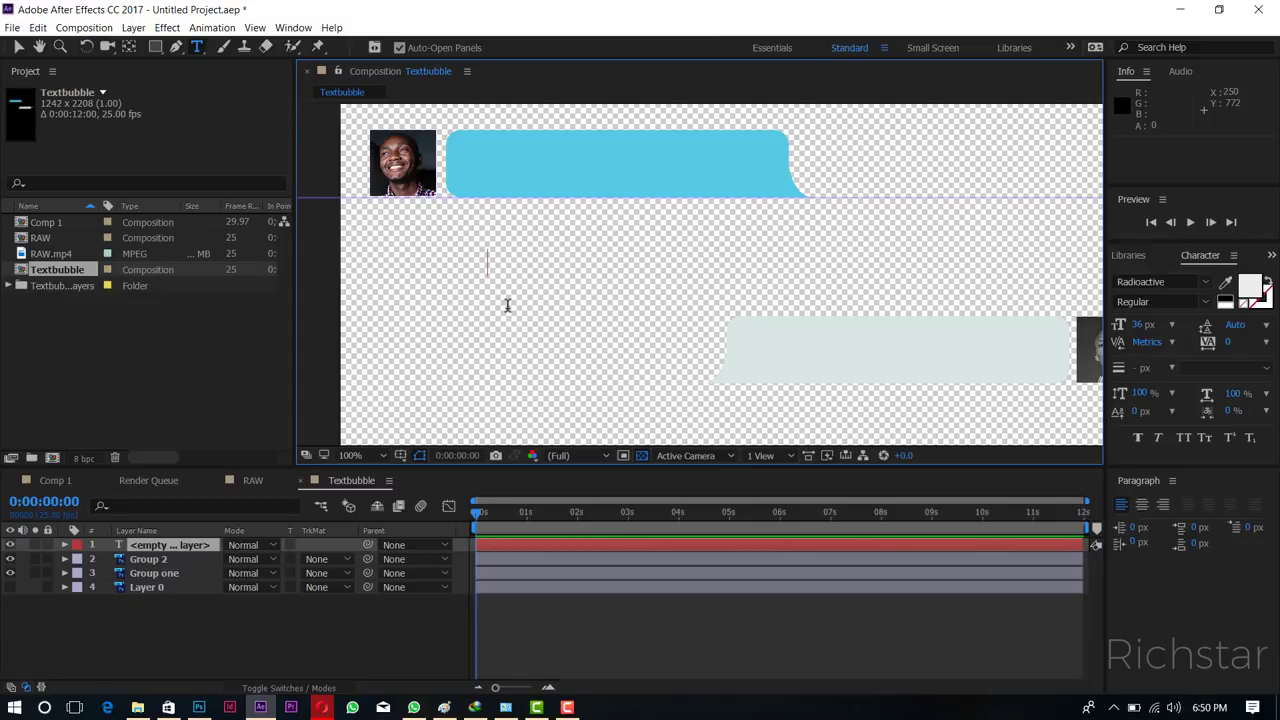
{"action": "type", "text": "M"}
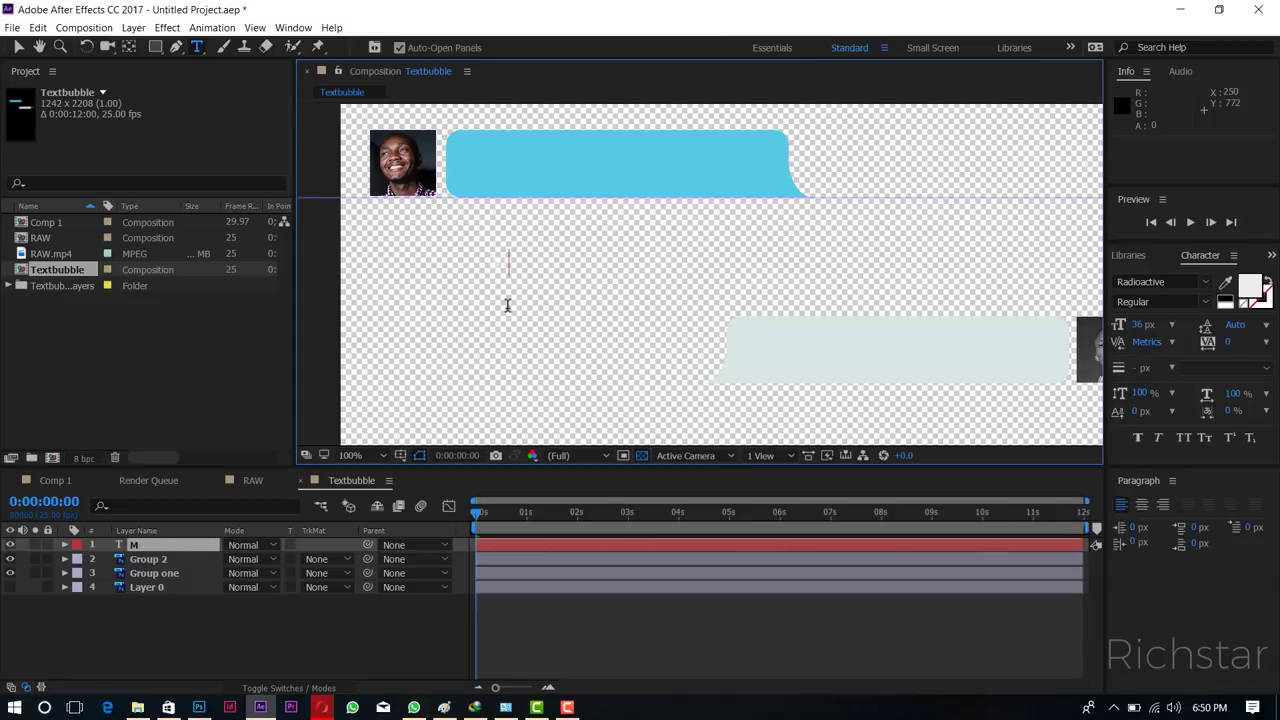
{"action": "type", "text": "bo vipi"}
{"action": "double_click", "coordinate": [160, 545]}
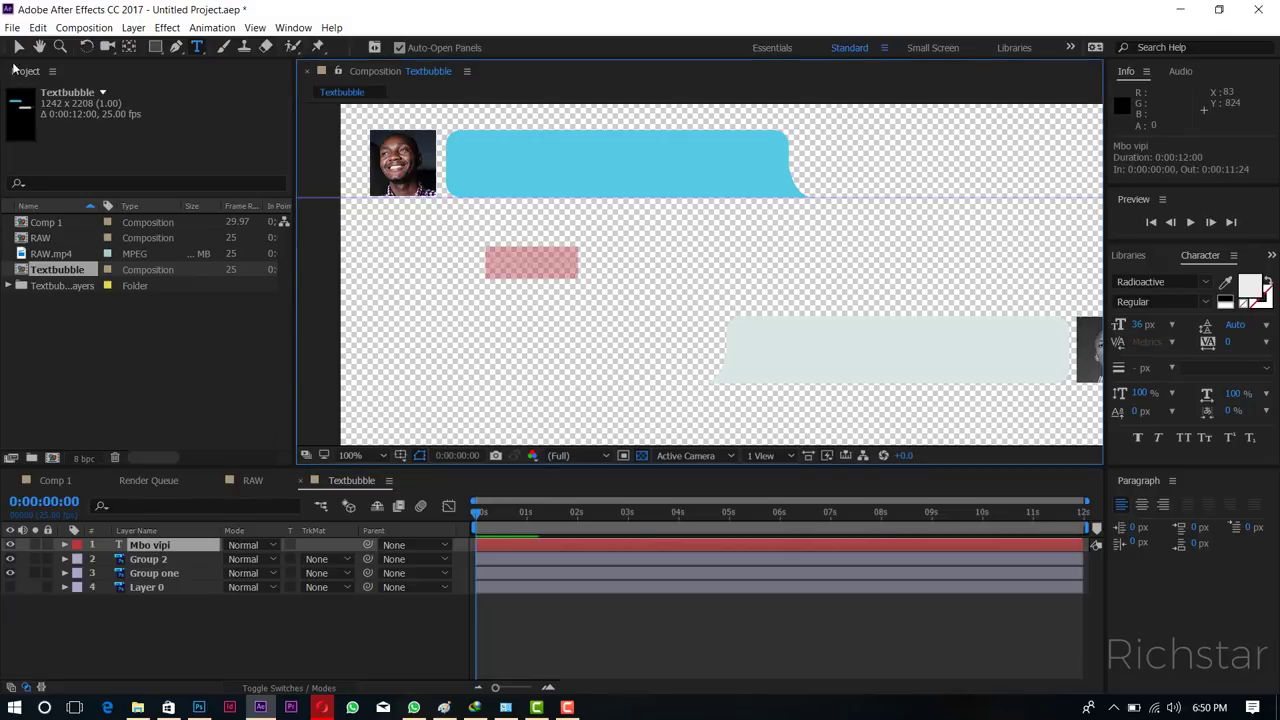
{"action": "left_click", "coordinate": [18, 47]}
{"action": "left_click_drag", "start_coordinate": [515, 256], "coordinate": [495, 150]}
{"action": "double_click", "coordinate": [189, 545]}
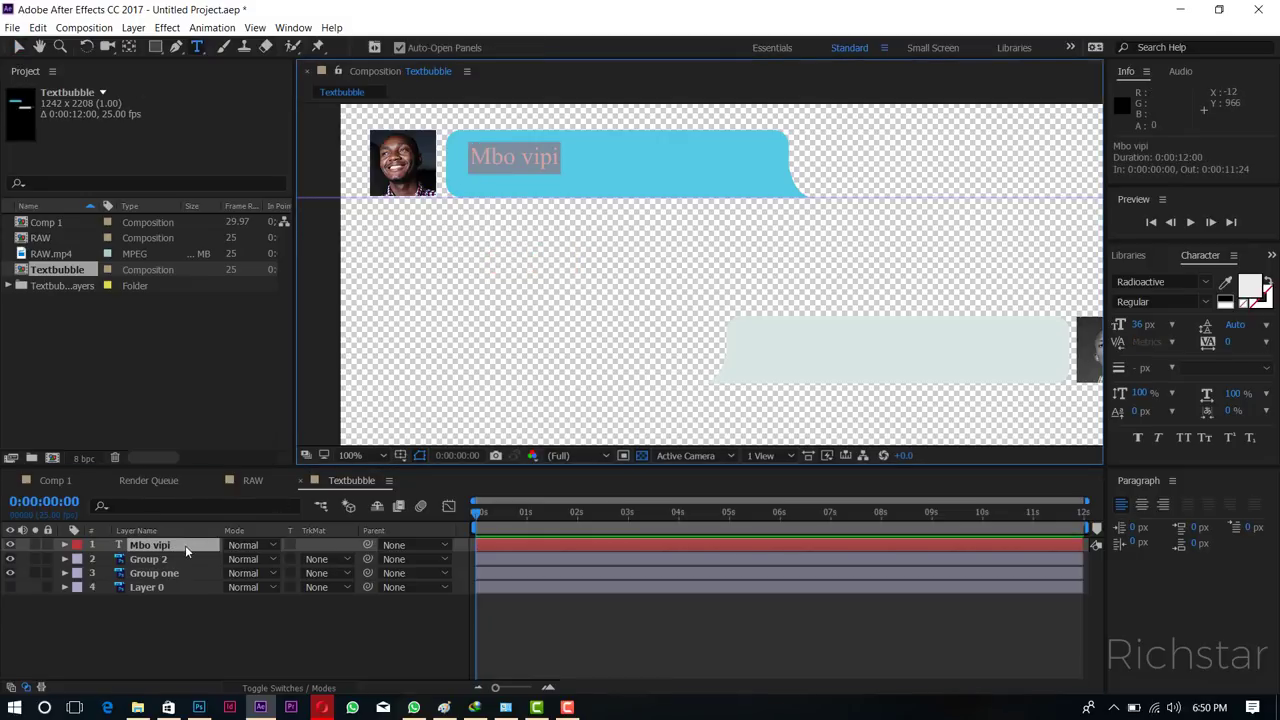
{"action": "left_click", "coordinate": [1139, 325]}
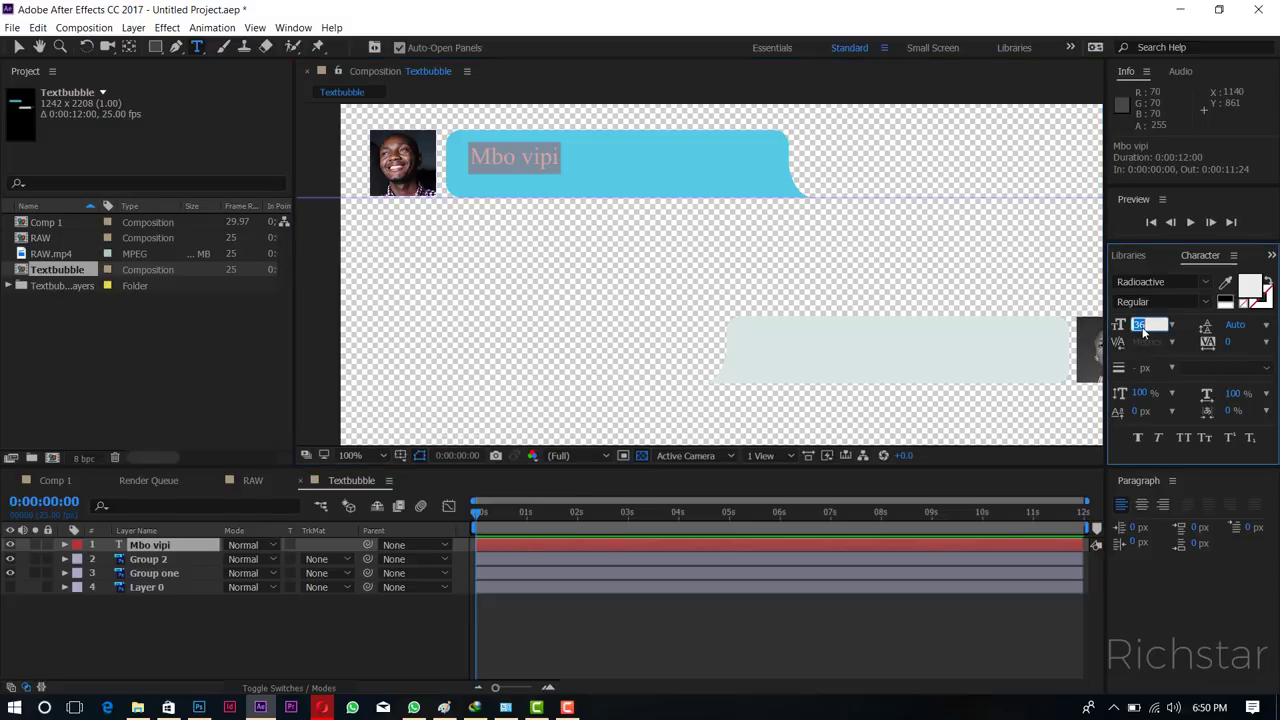
Set the message text to 18 px and preview alternate fonts such as AeternaCapsSSK.
{"action": "type", "text": "18"}
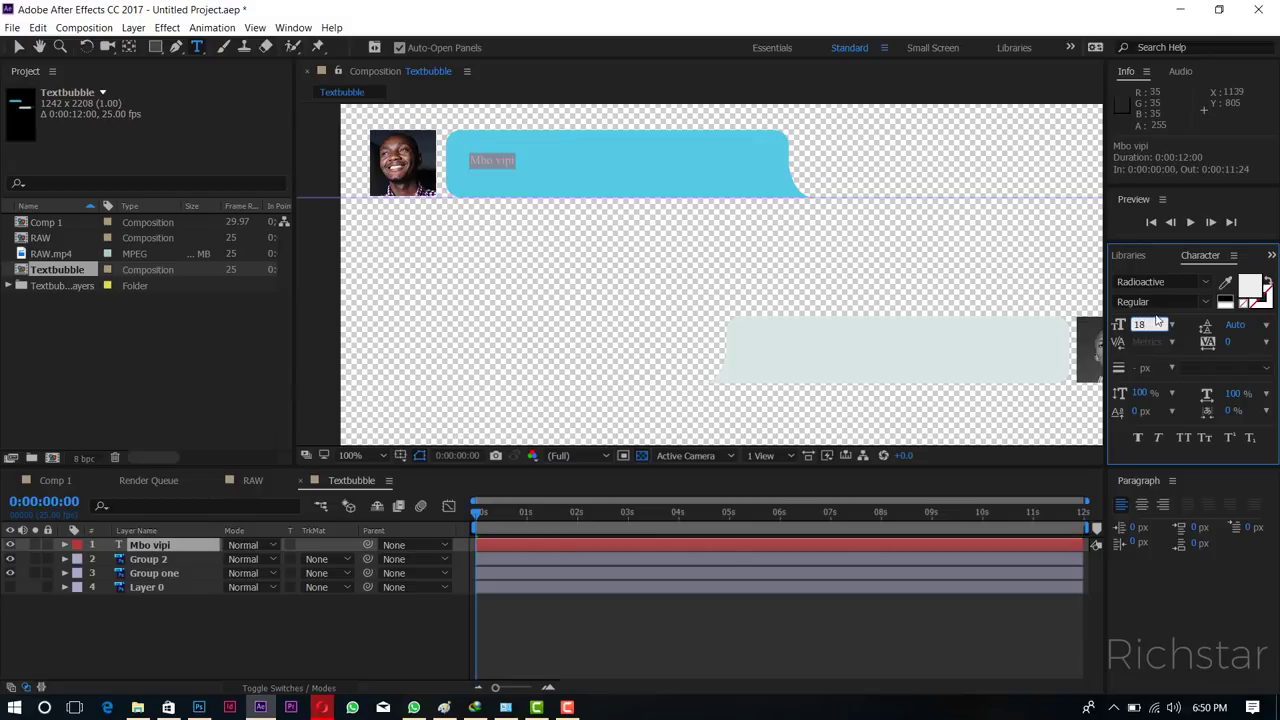
{"action": "left_click", "coordinate": [1171, 281]}
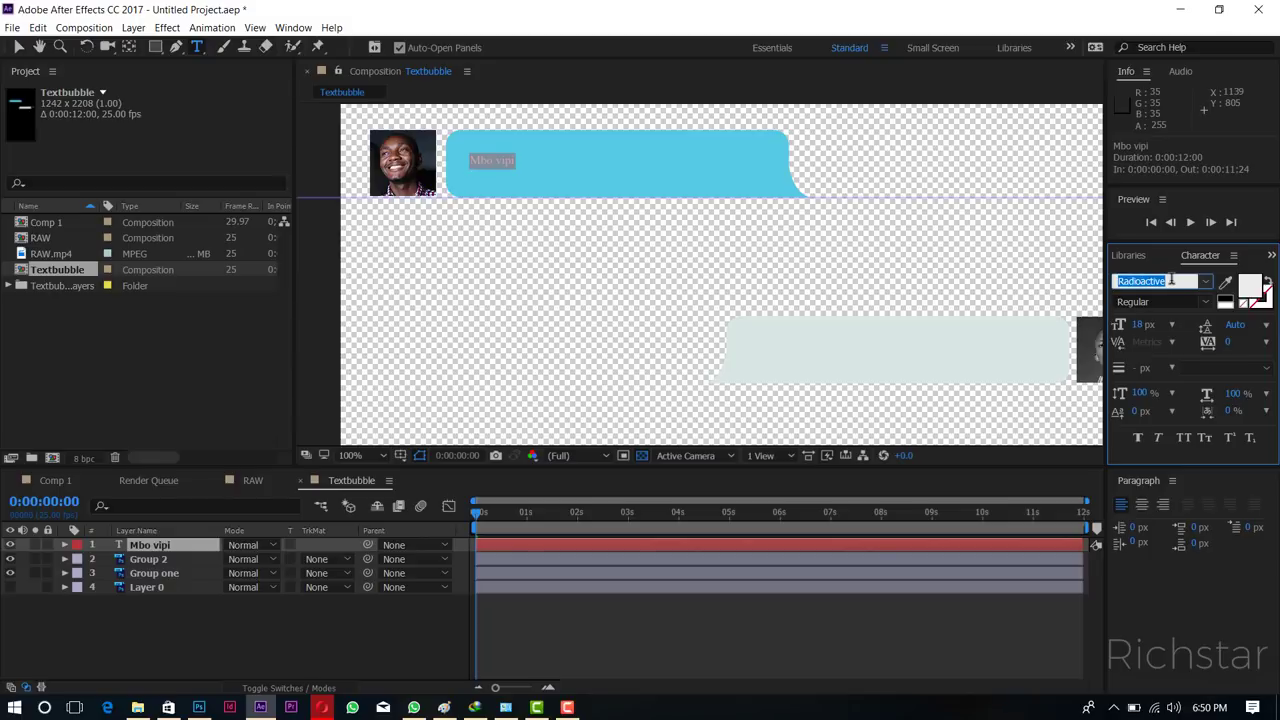
{"action": "key", "text": "Down"}
{"action": "key", "text": "Down"}
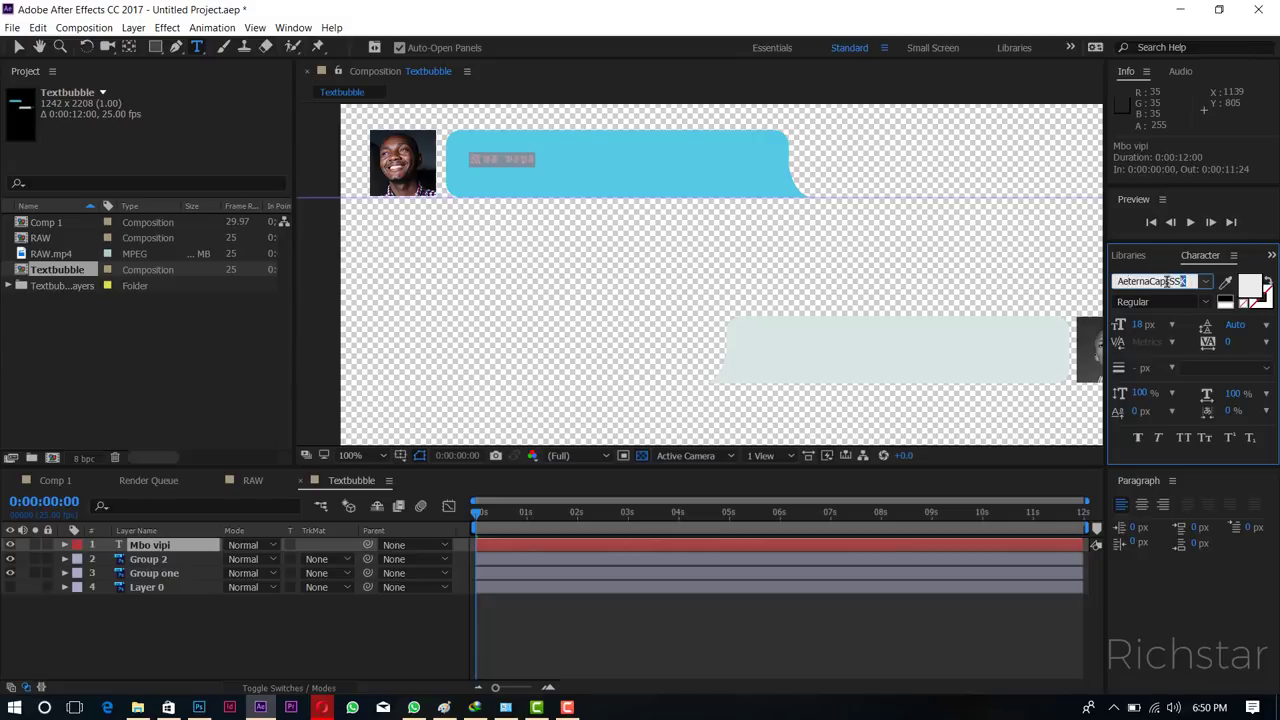
{"action": "key", "text": "Down"}
{"action": "key", "text": "Up"}
{"action": "left_click", "coordinate": [1204, 285]}
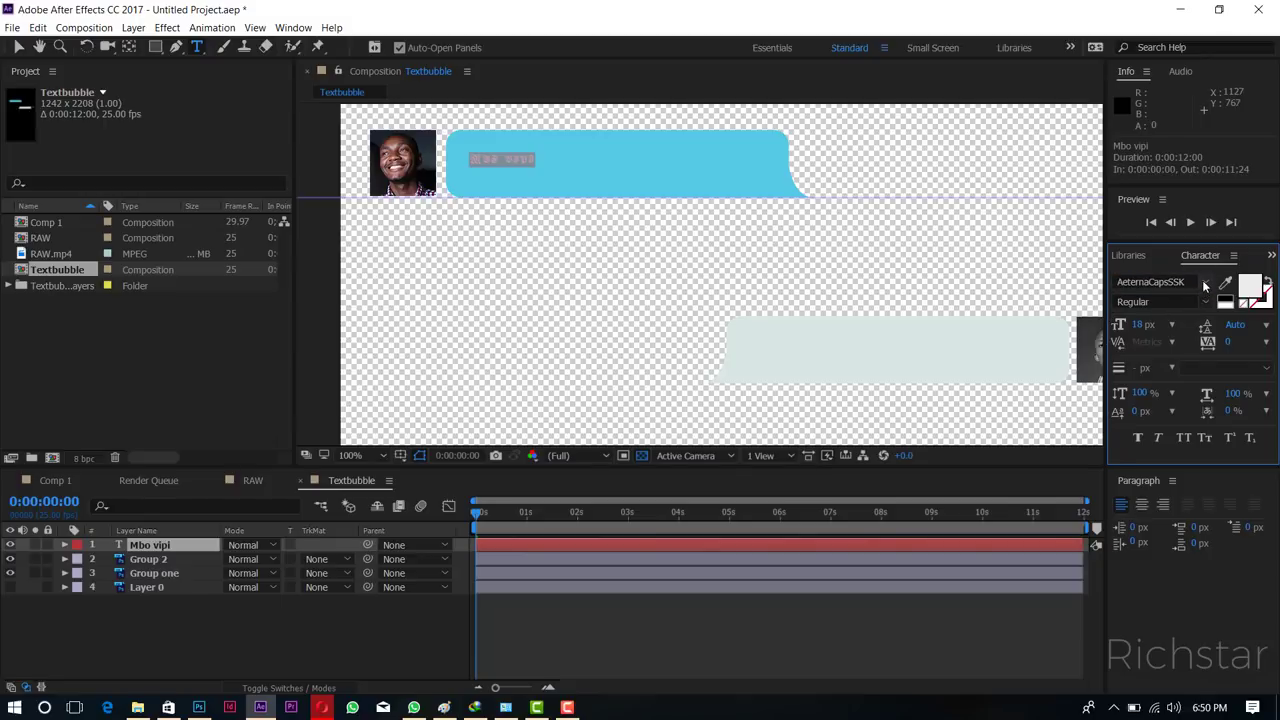
Browse the Character panel's font list, then close it without choosing a font.
{"action": "left_click", "coordinate": [1205, 284]}
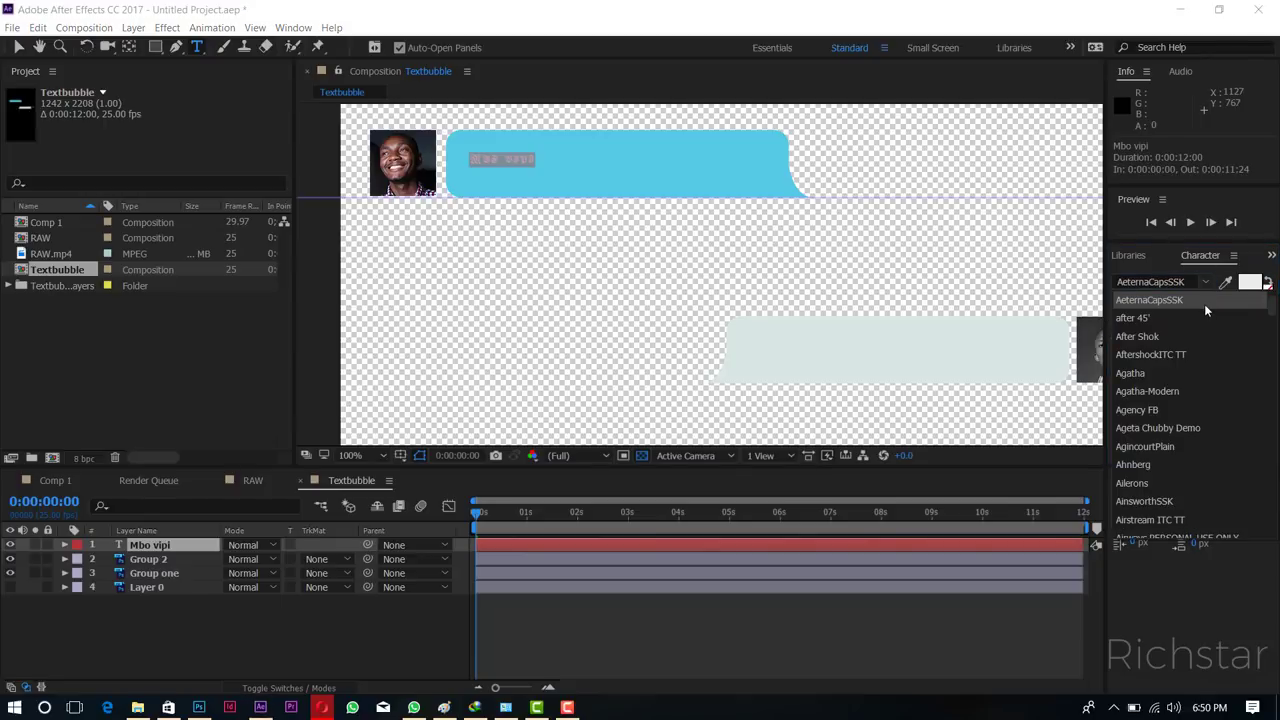
{"action": "scroll", "coordinate": [1153, 447], "scroll_direction": "down", "scroll_amount": 2}
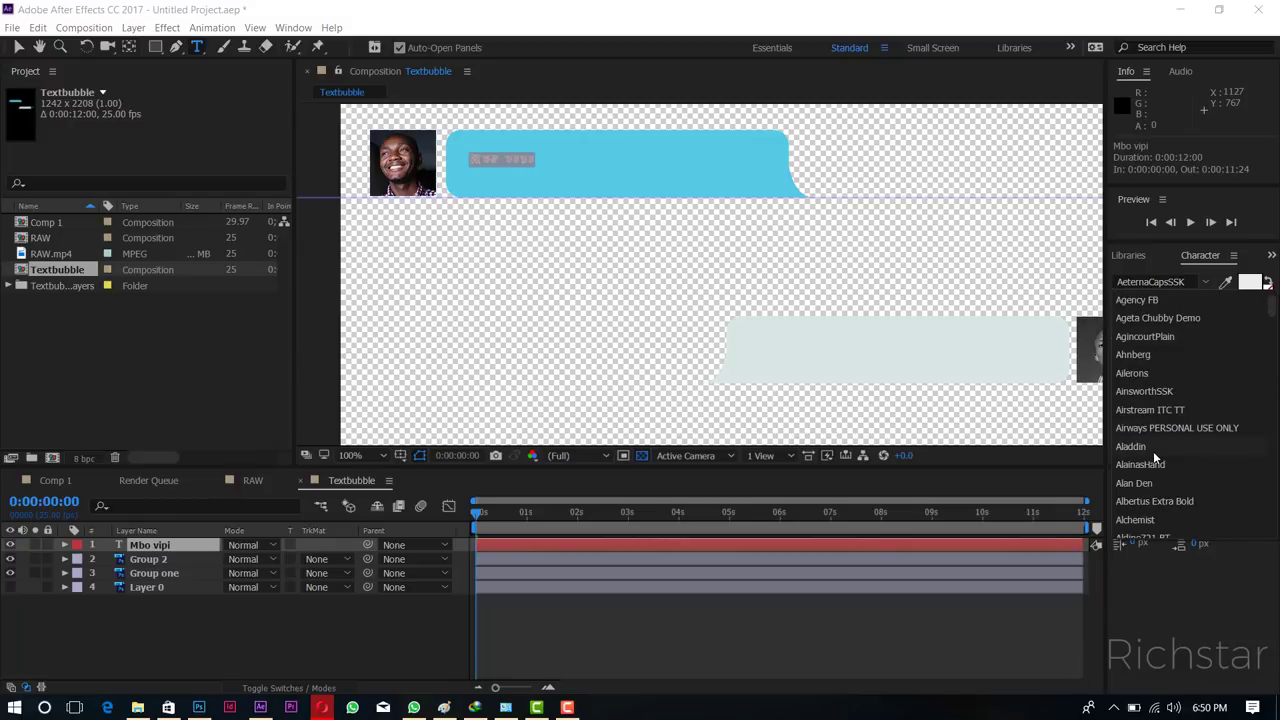
{"action": "scroll", "coordinate": [1148, 405], "scroll_direction": "down", "scroll_amount": 1}
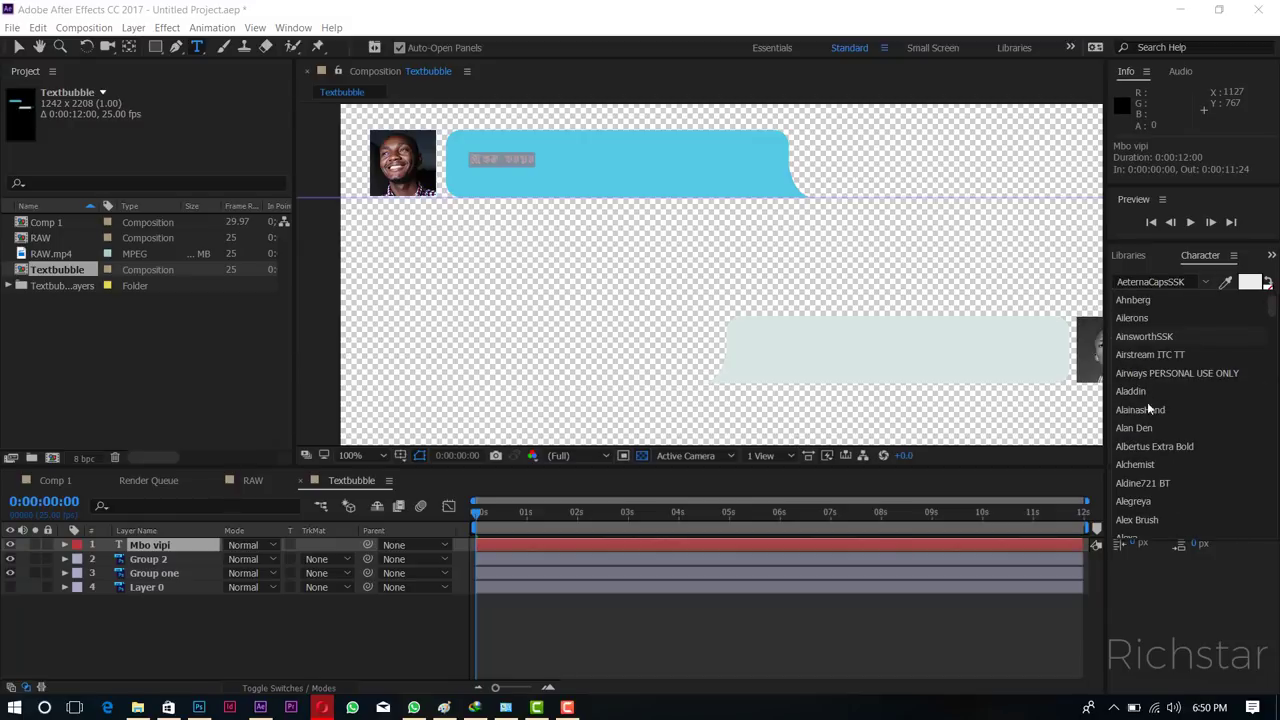
{"action": "scroll", "coordinate": [1140, 488], "scroll_direction": "down", "scroll_amount": 1}
{"action": "scroll", "coordinate": [1140, 488], "scroll_direction": "down", "scroll_amount": 1}
{"action": "scroll", "coordinate": [1140, 487], "scroll_direction": "down", "scroll_amount": 2}
{"action": "scroll", "coordinate": [1140, 486], "scroll_direction": "down", "scroll_amount": 1}
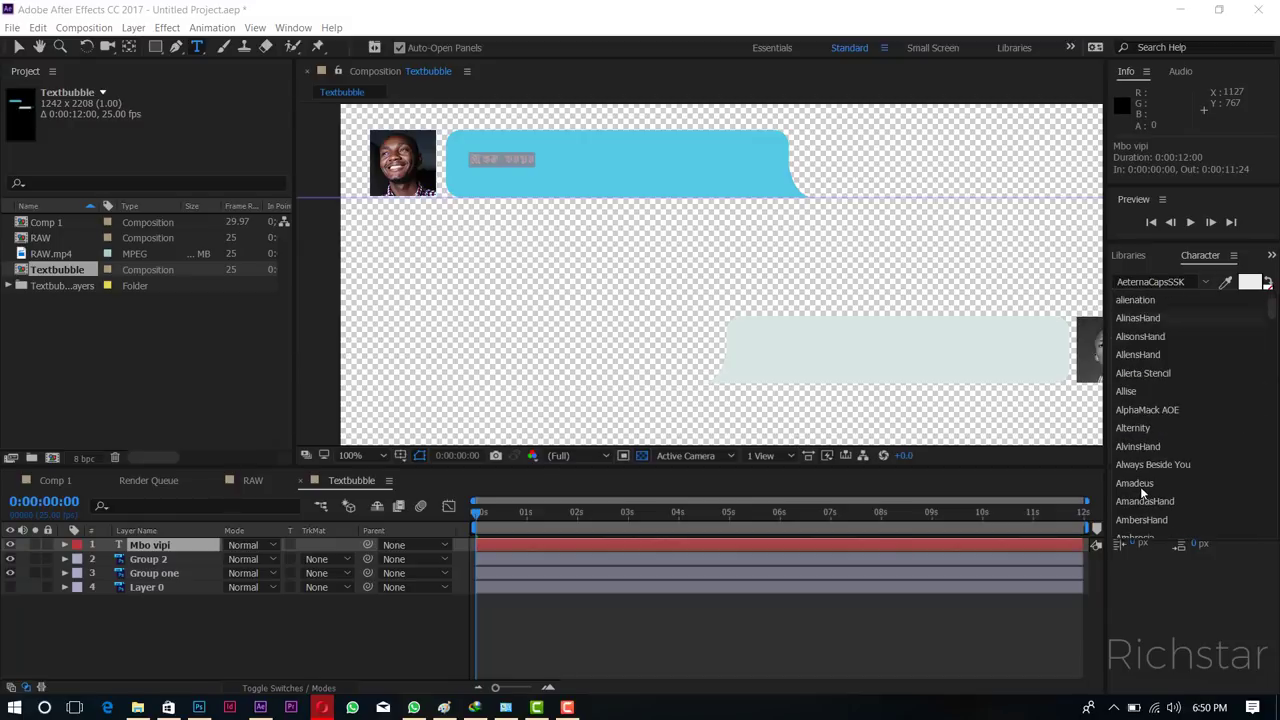
{"action": "scroll", "coordinate": [1142, 487], "scroll_direction": "up", "scroll_amount": 3}
{"action": "scroll", "coordinate": [1165, 400], "scroll_direction": "up", "scroll_amount": 3}
{"action": "scroll", "coordinate": [1174, 313], "scroll_direction": "up", "scroll_amount": 3}
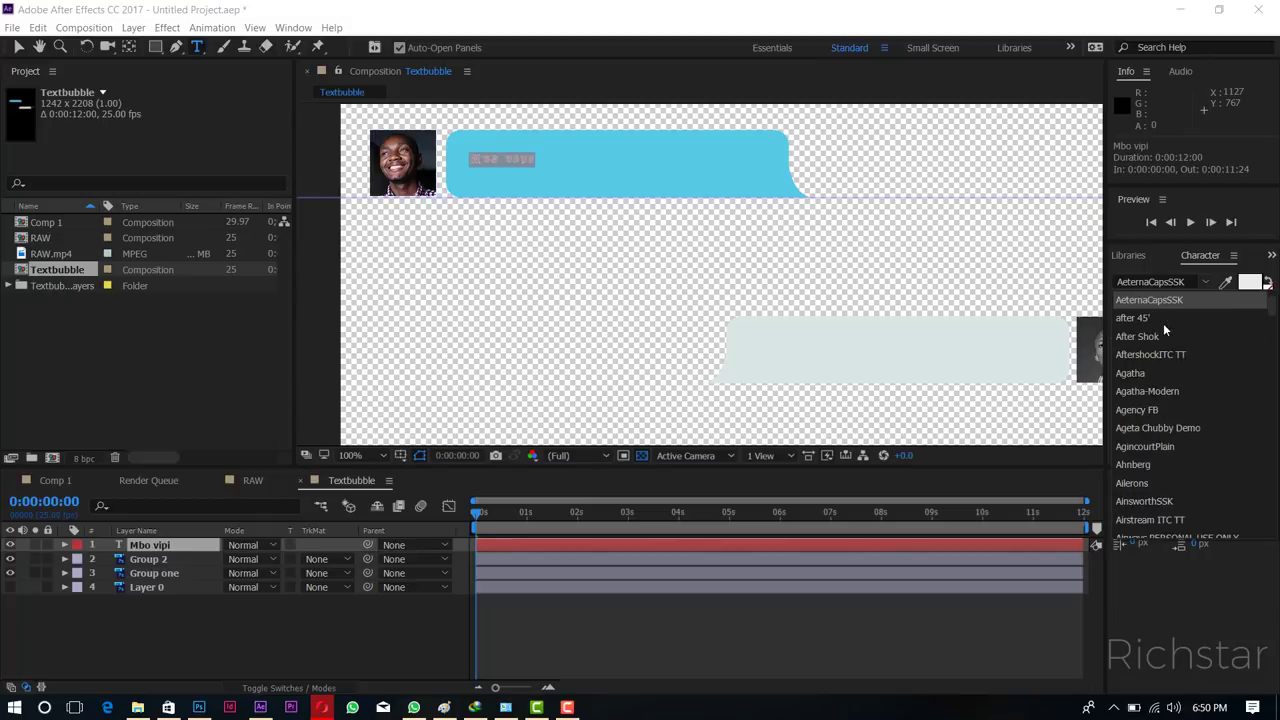
{"action": "scroll", "coordinate": [1160, 325], "scroll_direction": "up", "scroll_amount": 2}
{"action": "scroll", "coordinate": [1150, 331], "scroll_direction": "up", "scroll_amount": 3}
{"action": "scroll", "coordinate": [1147, 334], "scroll_direction": "down", "scroll_amount": 1}
{"action": "scroll", "coordinate": [1147, 336], "scroll_direction": "down", "scroll_amount": 1}
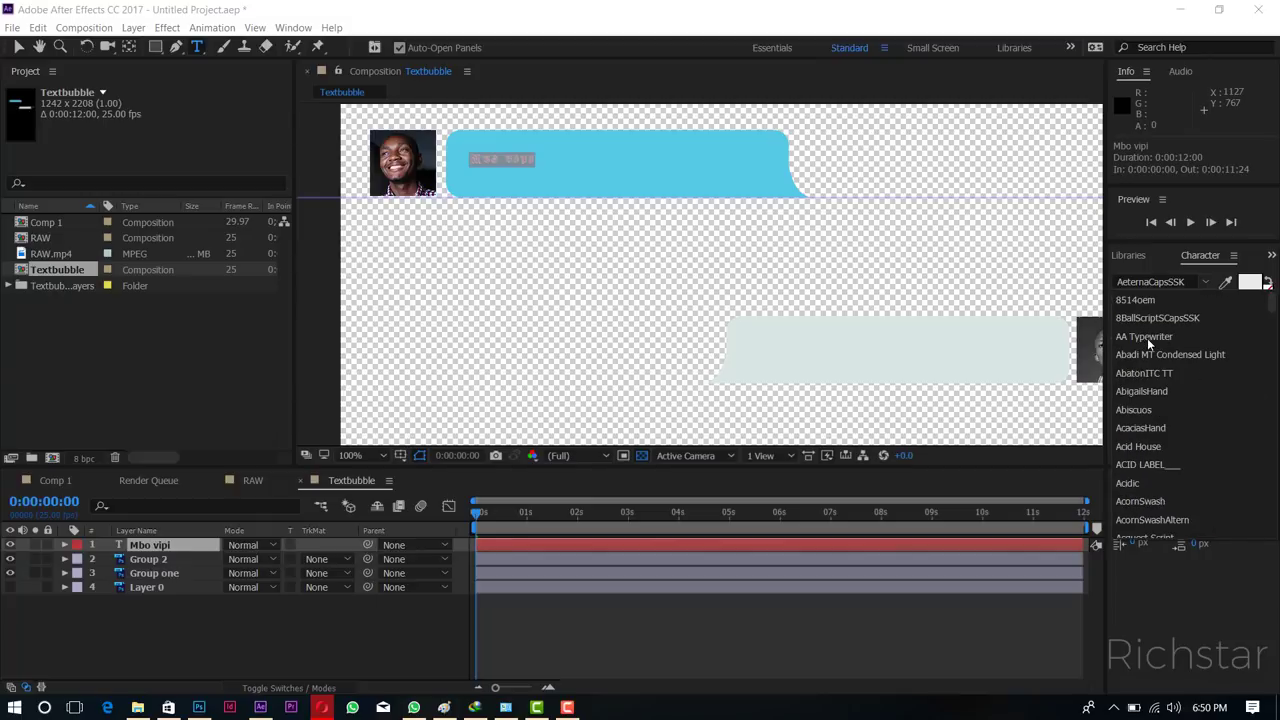
{"action": "scroll", "coordinate": [1147, 338], "scroll_direction": "down", "scroll_amount": 1}
{"action": "scroll", "coordinate": [1147, 338], "scroll_direction": "down", "scroll_amount": 1}
{"action": "scroll", "coordinate": [1147, 338], "scroll_direction": "down", "scroll_amount": 1}
{"action": "scroll", "coordinate": [1147, 338], "scroll_direction": "down", "scroll_amount": 1}
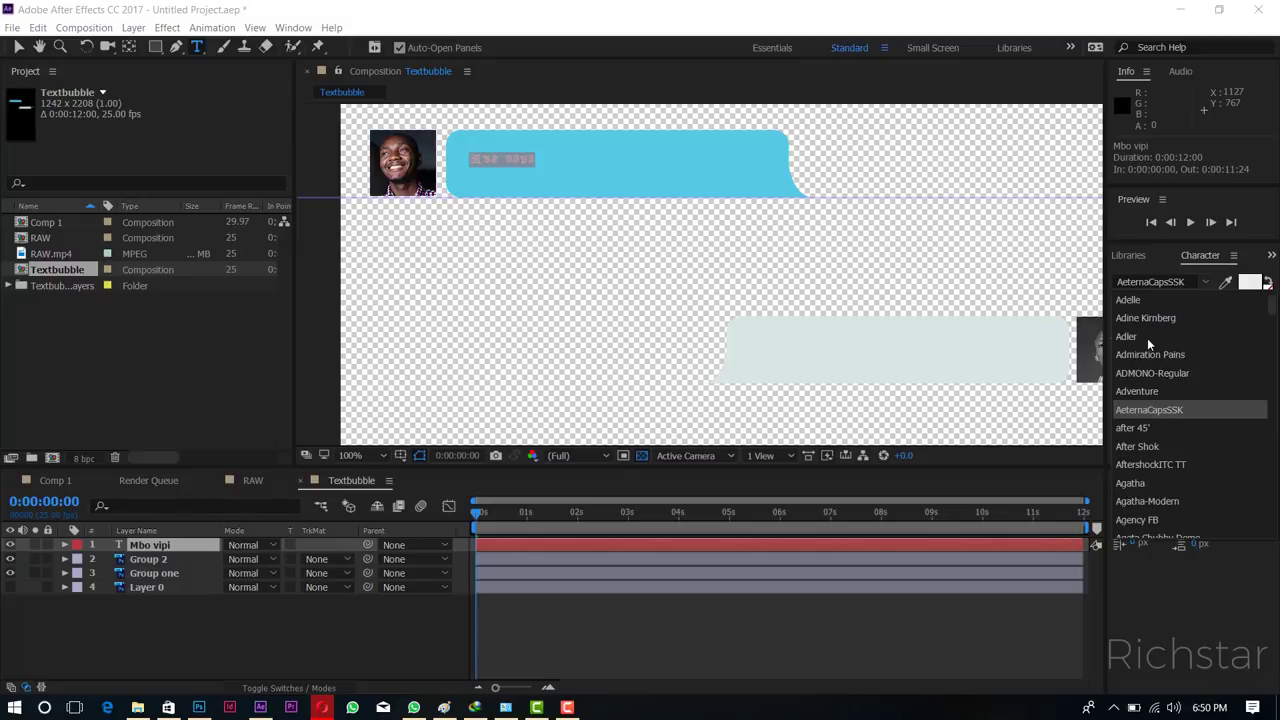
{"action": "scroll", "coordinate": [1147, 338], "scroll_direction": "down", "scroll_amount": 2}
{"action": "scroll", "coordinate": [1147, 338], "scroll_direction": "down", "scroll_amount": 2}
{"action": "scroll", "coordinate": [1147, 338], "scroll_direction": "down", "scroll_amount": 2}
{"action": "scroll", "coordinate": [1147, 338], "scroll_direction": "down", "scroll_amount": 2}
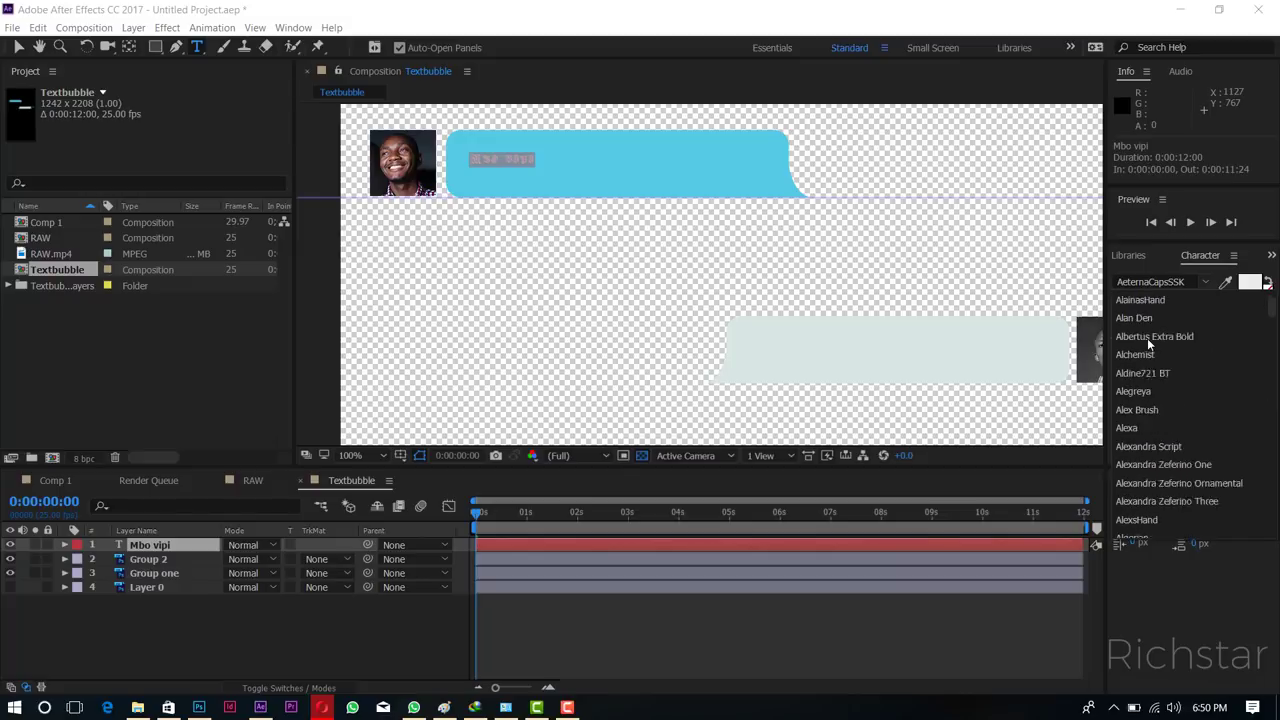
{"action": "scroll", "coordinate": [1147, 338], "scroll_direction": "down", "scroll_amount": 2}
{"action": "scroll", "coordinate": [1147, 338], "scroll_direction": "up", "scroll_amount": 2}
{"action": "scroll", "coordinate": [1147, 338], "scroll_direction": "up", "scroll_amount": 2}
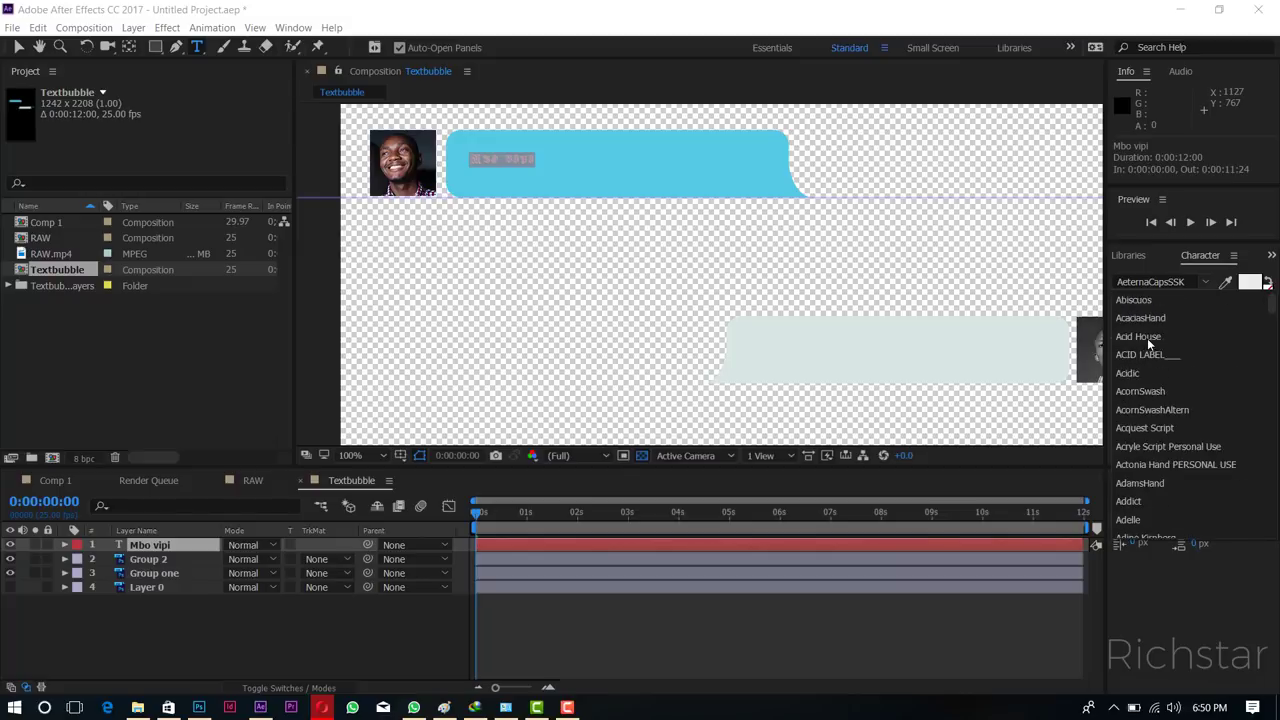
{"action": "scroll", "coordinate": [1147, 338], "scroll_direction": "up", "scroll_amount": 2}
{"action": "left_click", "coordinate": [1131, 282]}
Enter 'arial' in the font field to apply Arial Regular to the message.
{"action": "left_click", "coordinate": [1131, 282]}
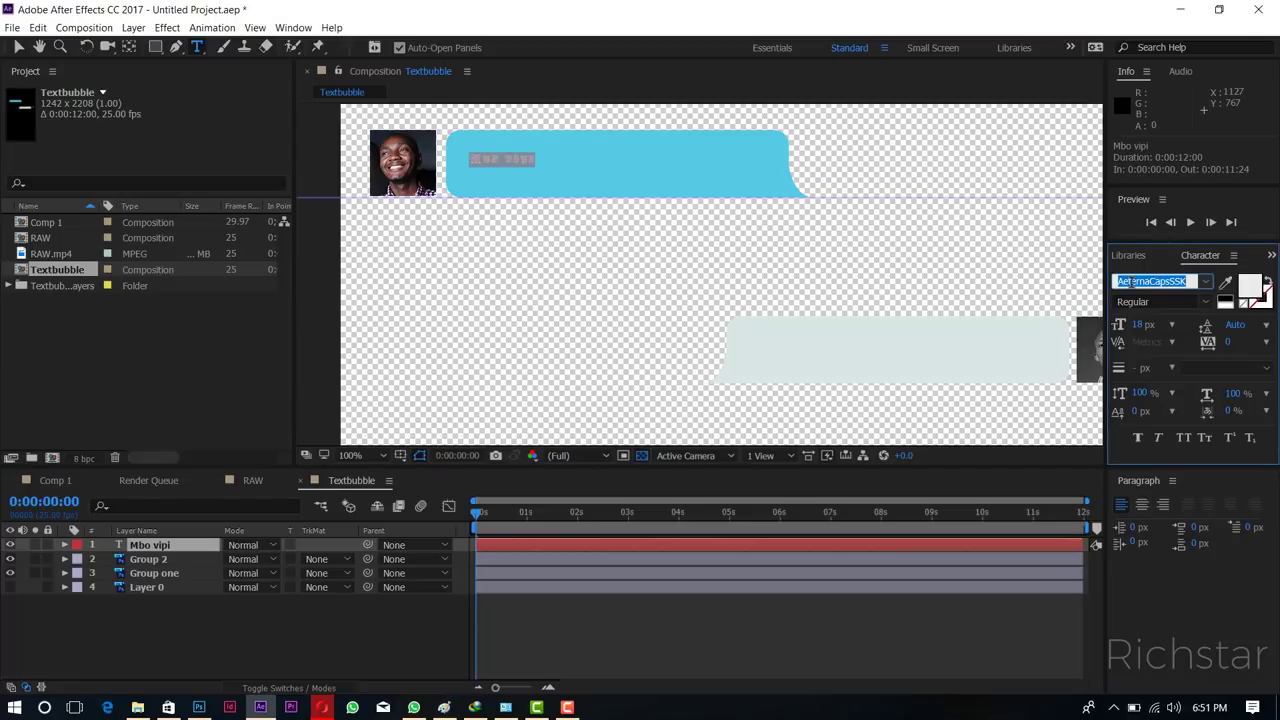
{"action": "type", "text": "ar"}
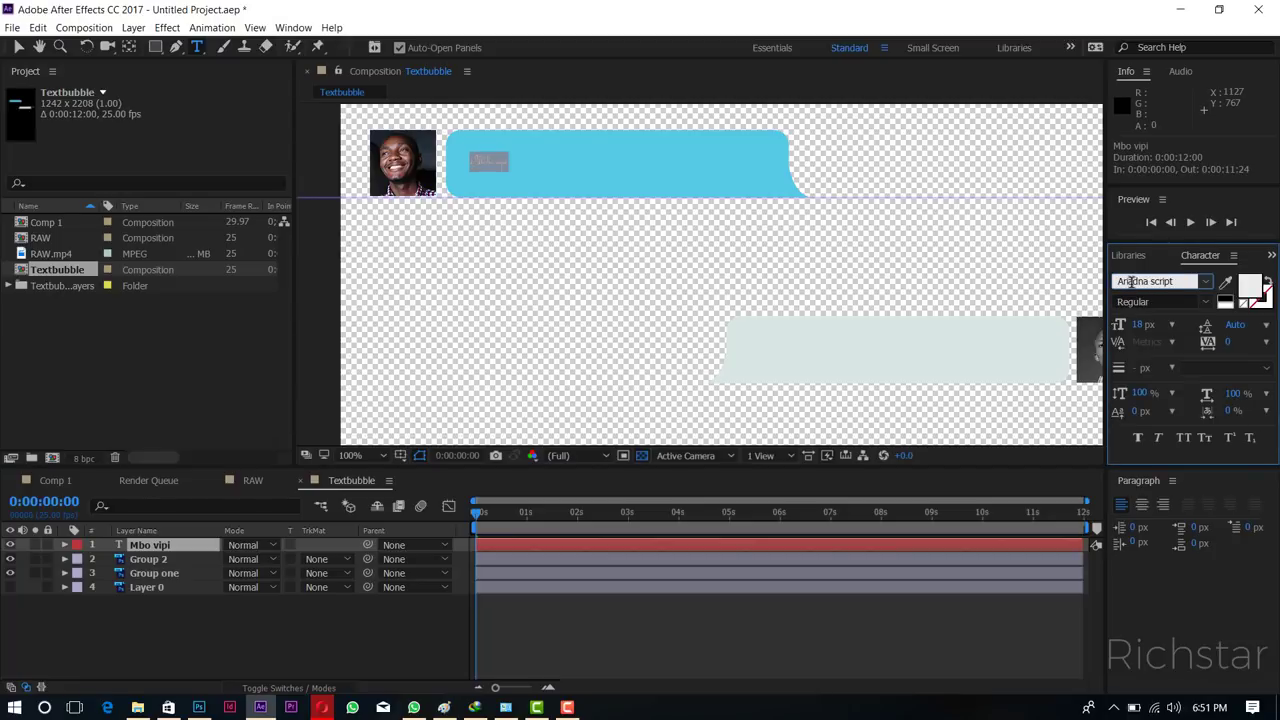
{"action": "type", "text": "ial"}
{"action": "left_click", "coordinate": [1153, 300]}
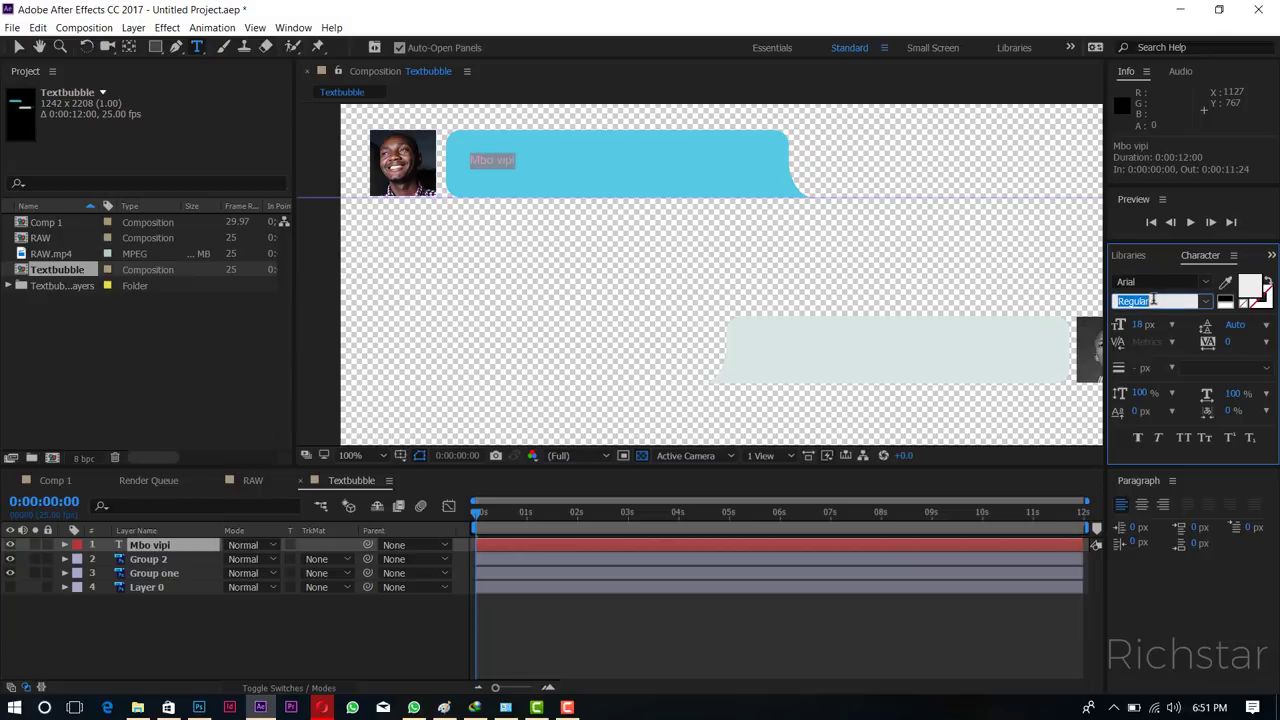
{"action": "left_click", "coordinate": [1142, 282]}
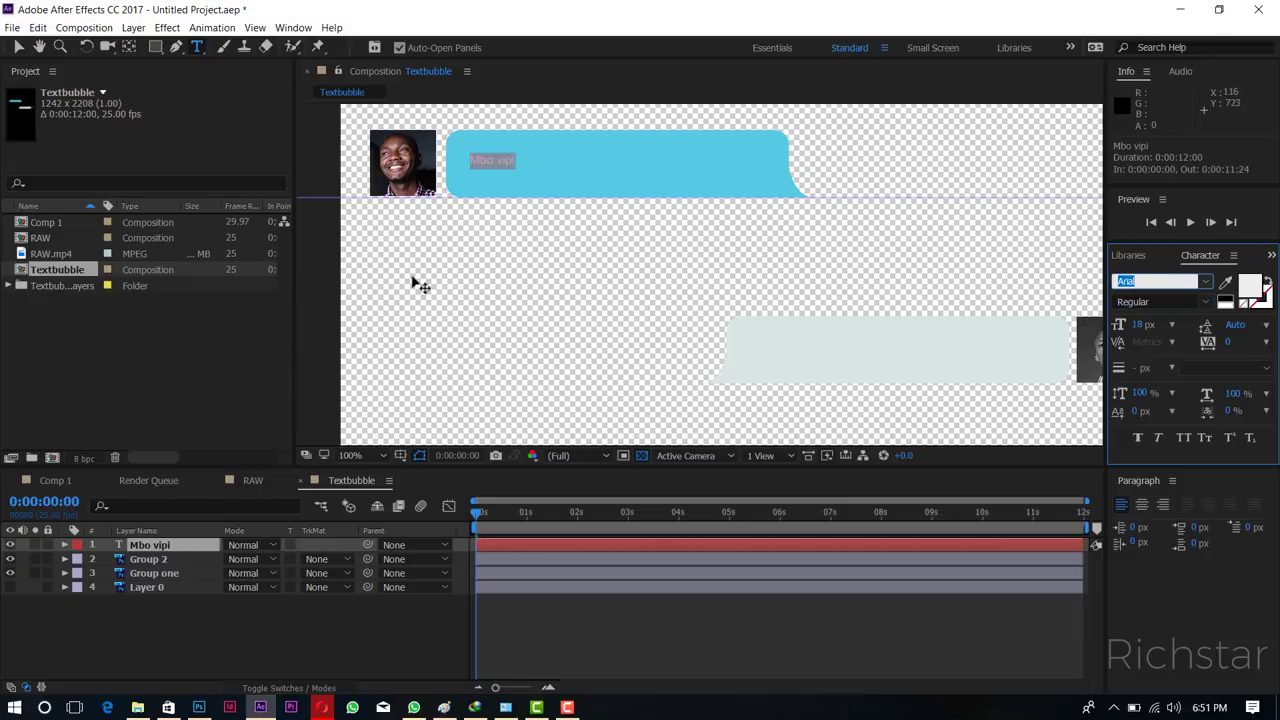
{"action": "left_click", "coordinate": [482, 160]}
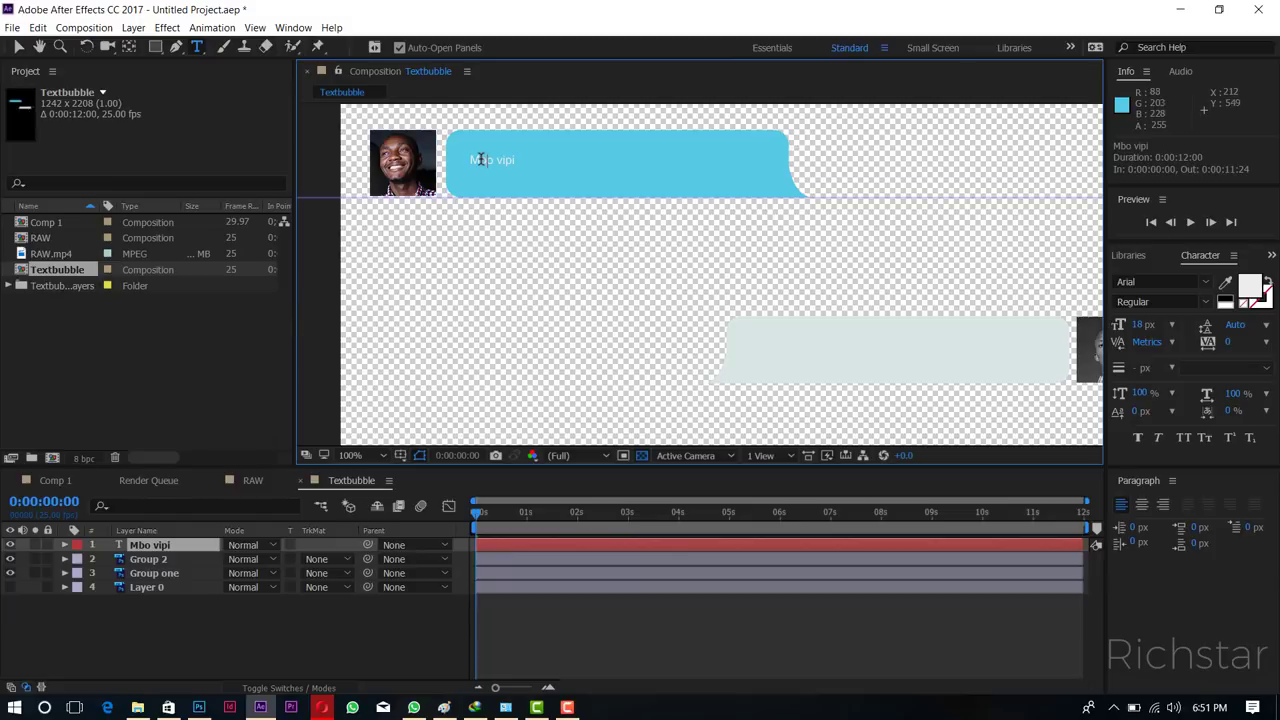
Replace the blue bubble's message with 'Oi Graphics King niaje'.
{"action": "left_click_drag", "start_coordinate": [480, 160], "coordinate": [576, 166]}
{"action": "type", "text": "Oi"}
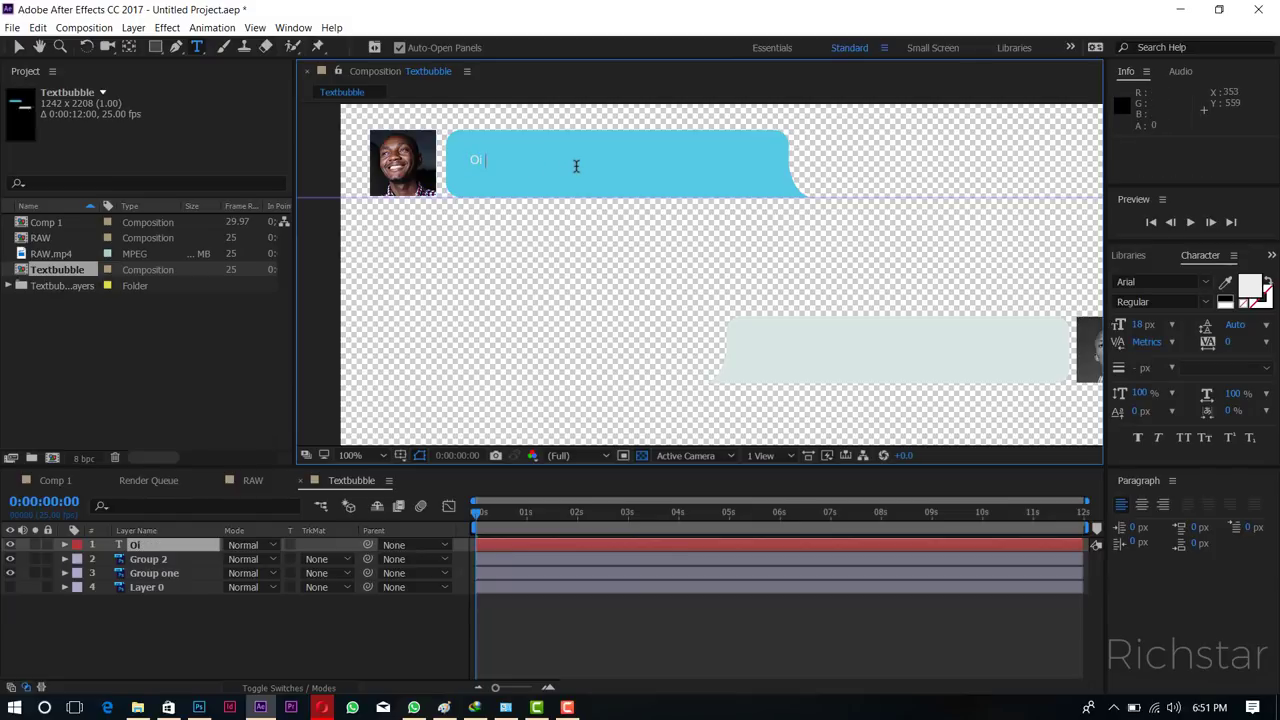
{"action": "type", "text": " Graphic"}
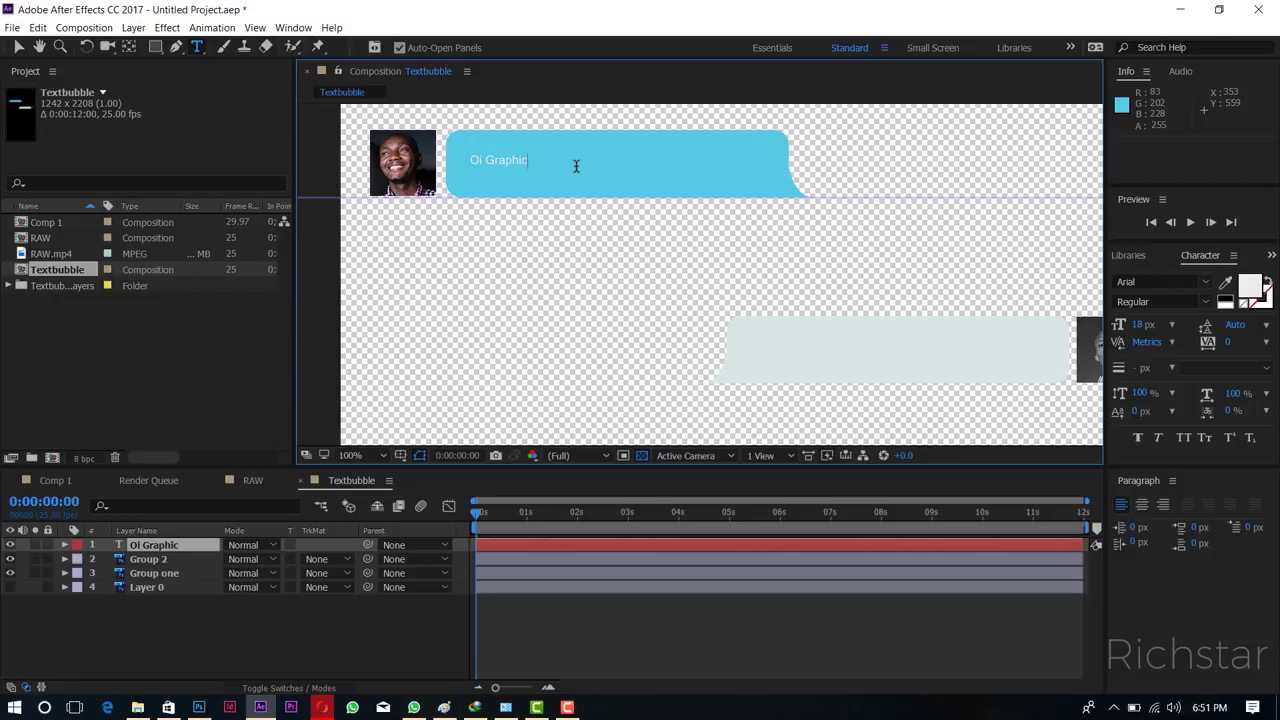
{"action": "type", "text": "s King"}
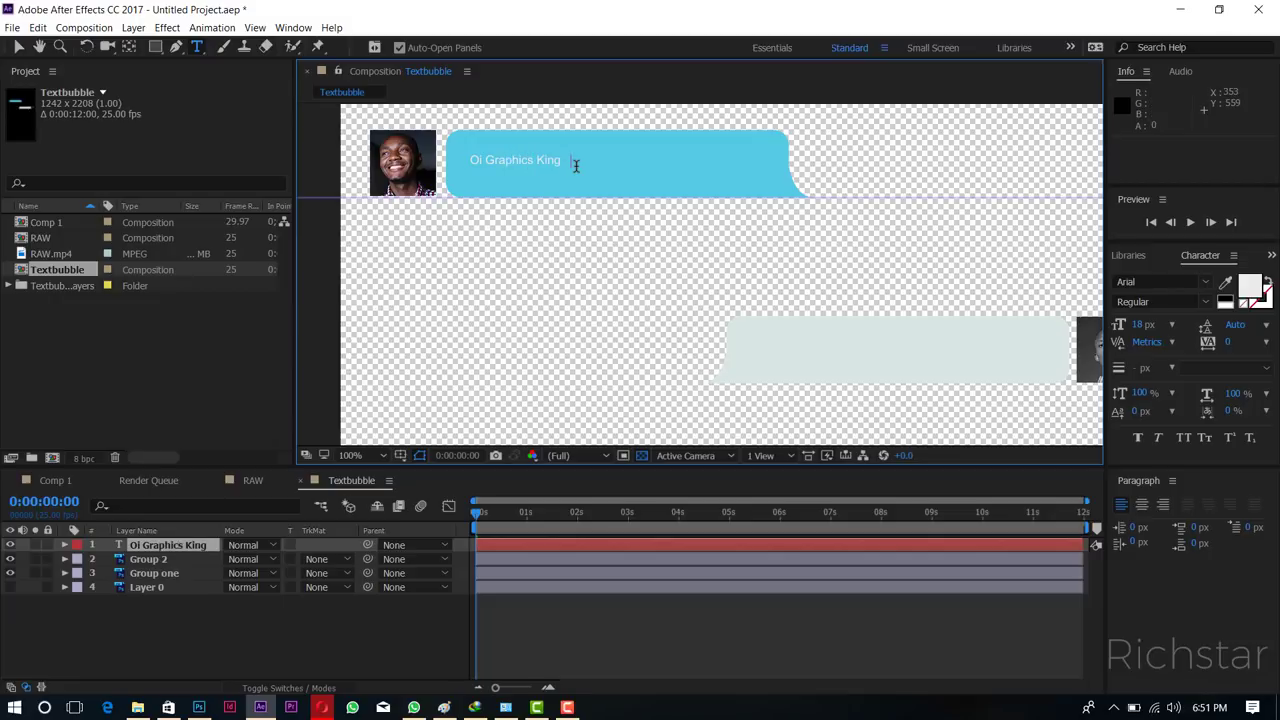
{"action": "type", "text": " niaje"}
{"action": "left_click", "coordinate": [198, 590]}
Colour the message near-black #131212 and nudge it slightly up and left.
{"action": "double_click", "coordinate": [185, 544]}
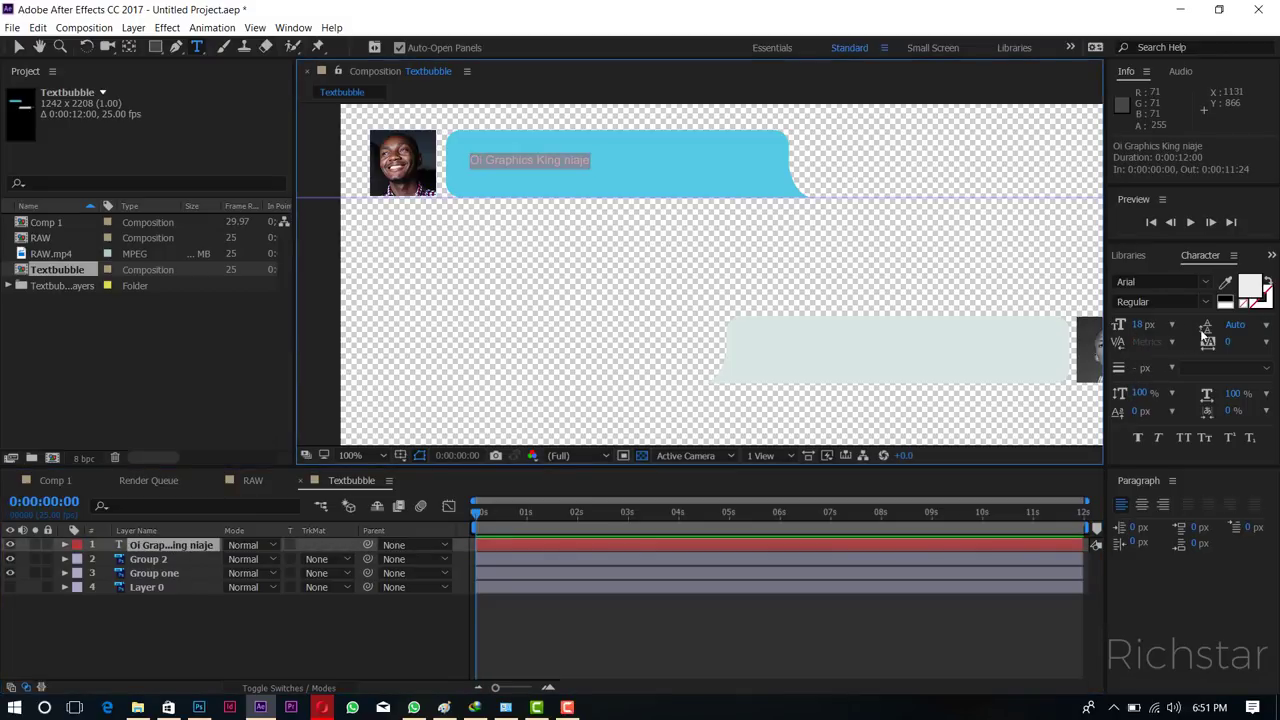
{"action": "left_click", "coordinate": [1250, 290]}
{"action": "left_click", "coordinate": [446, 448]}
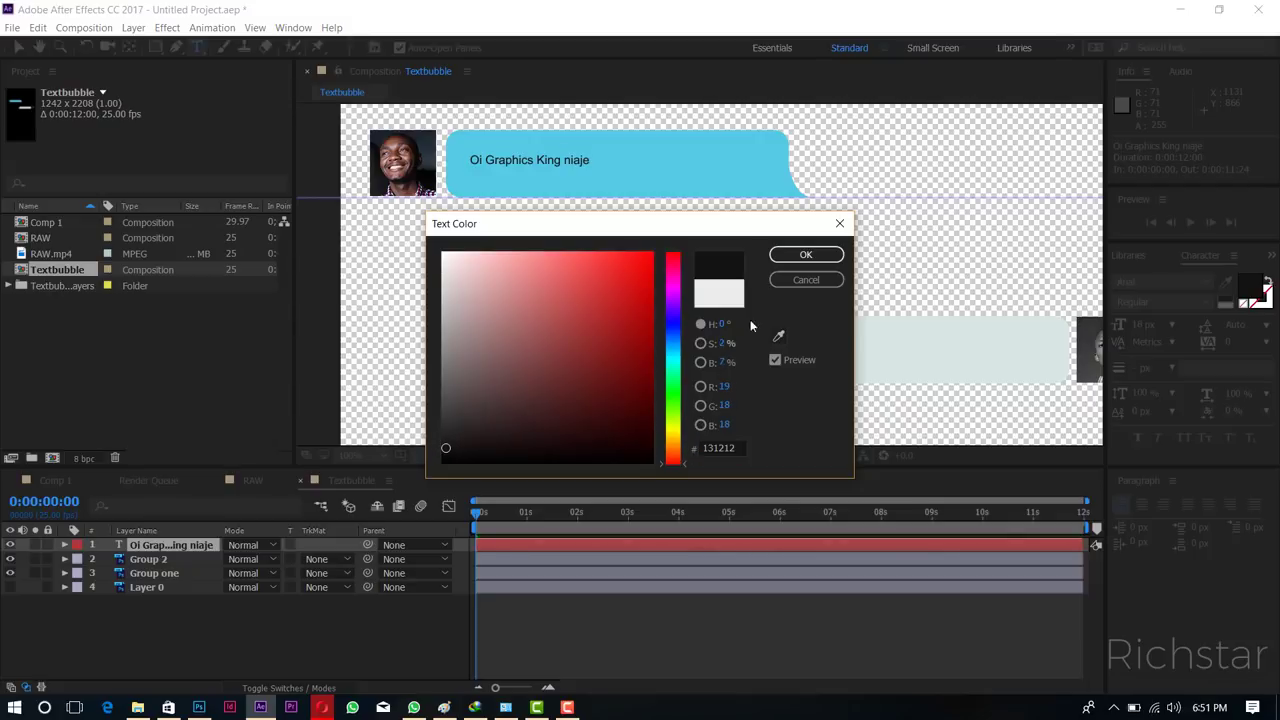
{"action": "left_click", "coordinate": [806, 254]}
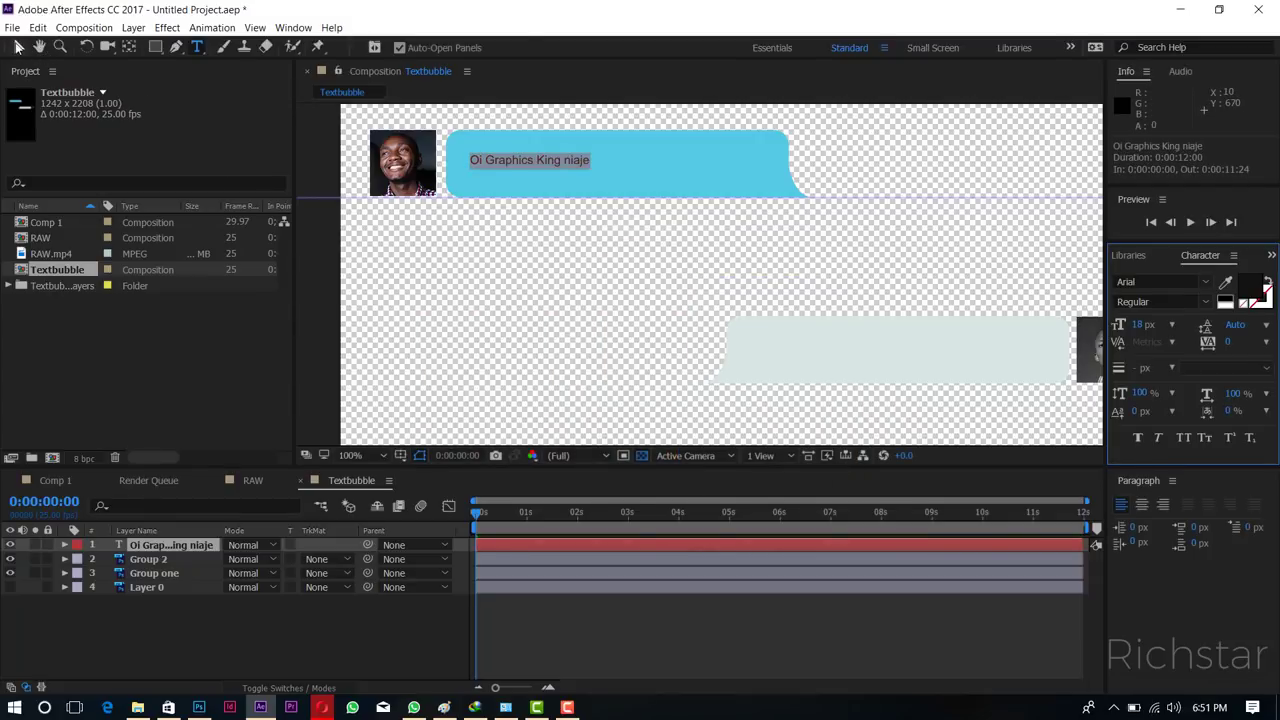
{"action": "left_click", "coordinate": [18, 47]}
{"action": "left_click_drag", "start_coordinate": [507, 166], "coordinate": [494, 158]}
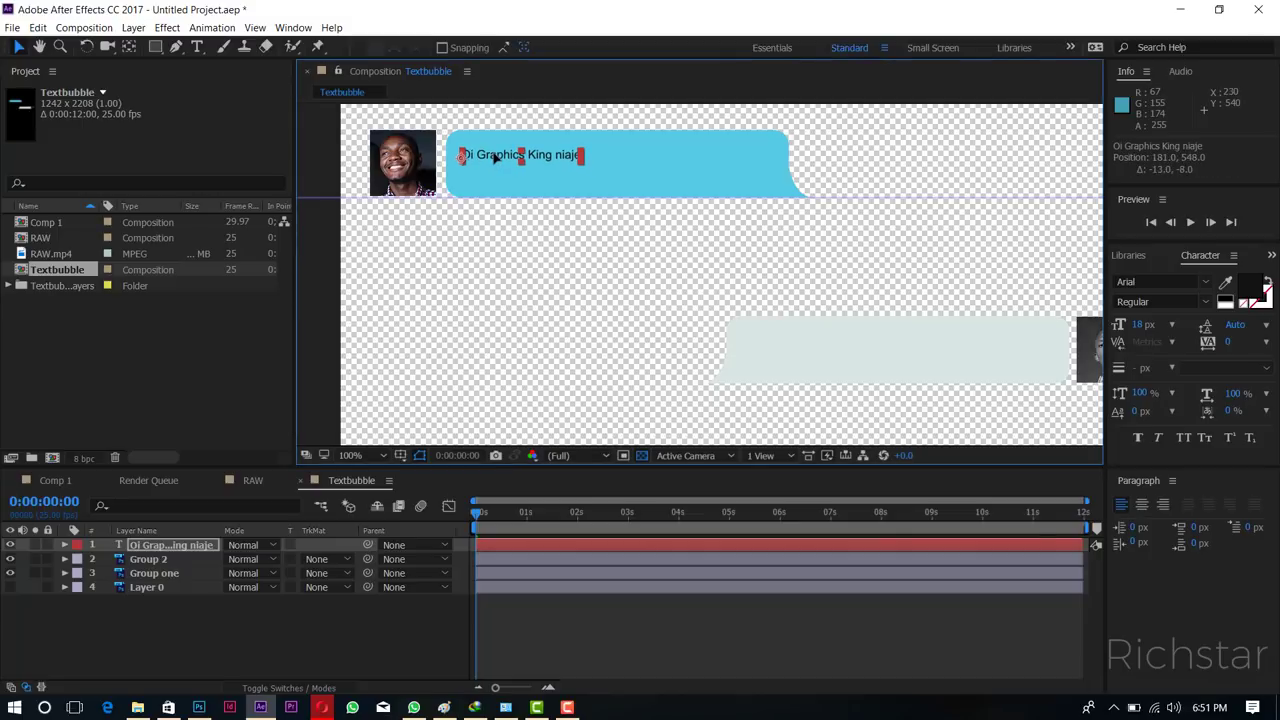
Duplicate the message layer, move the copy to the bubble's lower right, and colour it dark grey.
{"action": "left_click", "coordinate": [204, 638]}
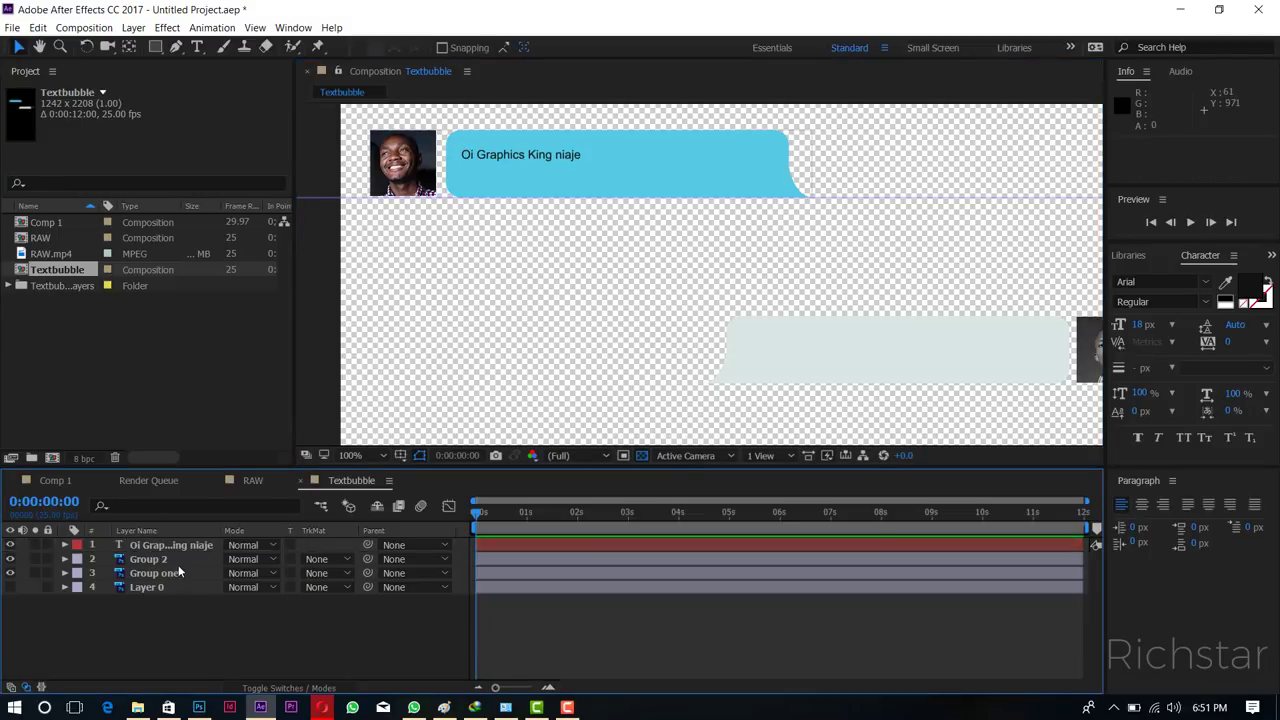
{"action": "left_click", "coordinate": [179, 543]}
{"action": "key", "text": "ctrl+d"}
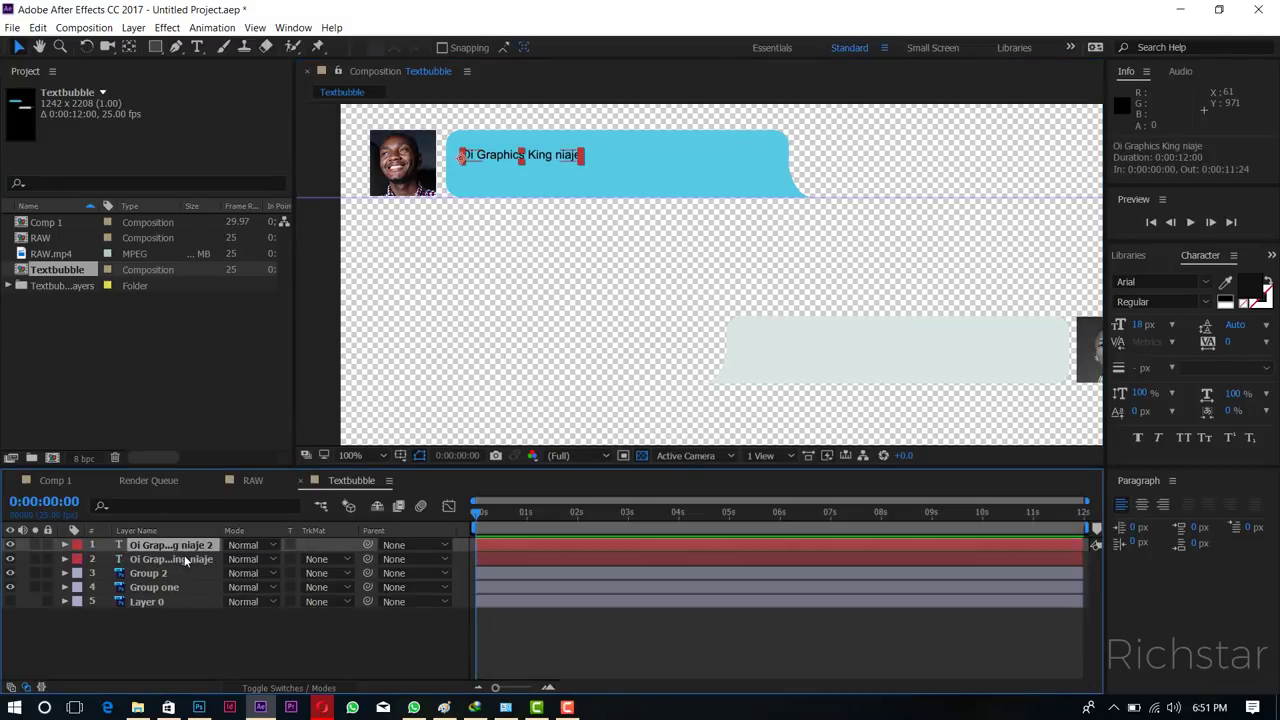
{"action": "left_click_drag", "start_coordinate": [557, 158], "coordinate": [730, 185]}
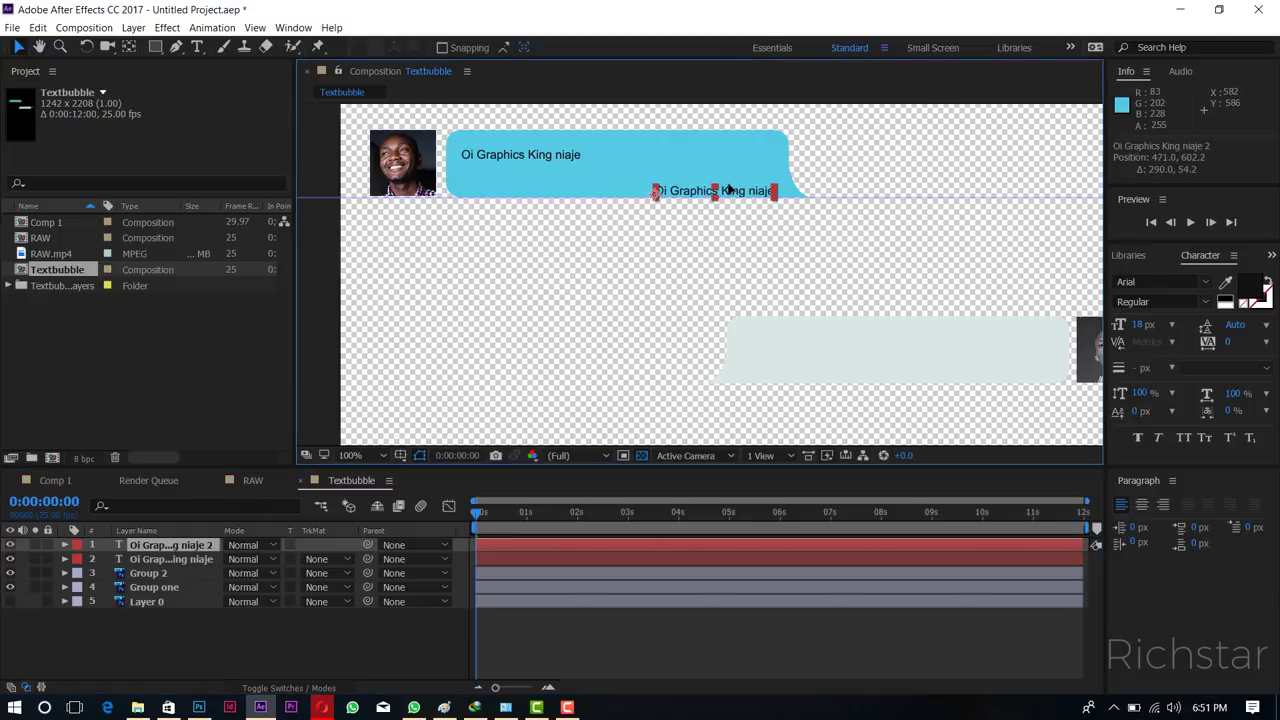
{"action": "double_click", "coordinate": [190, 545]}
{"action": "left_click", "coordinate": [1248, 292]}
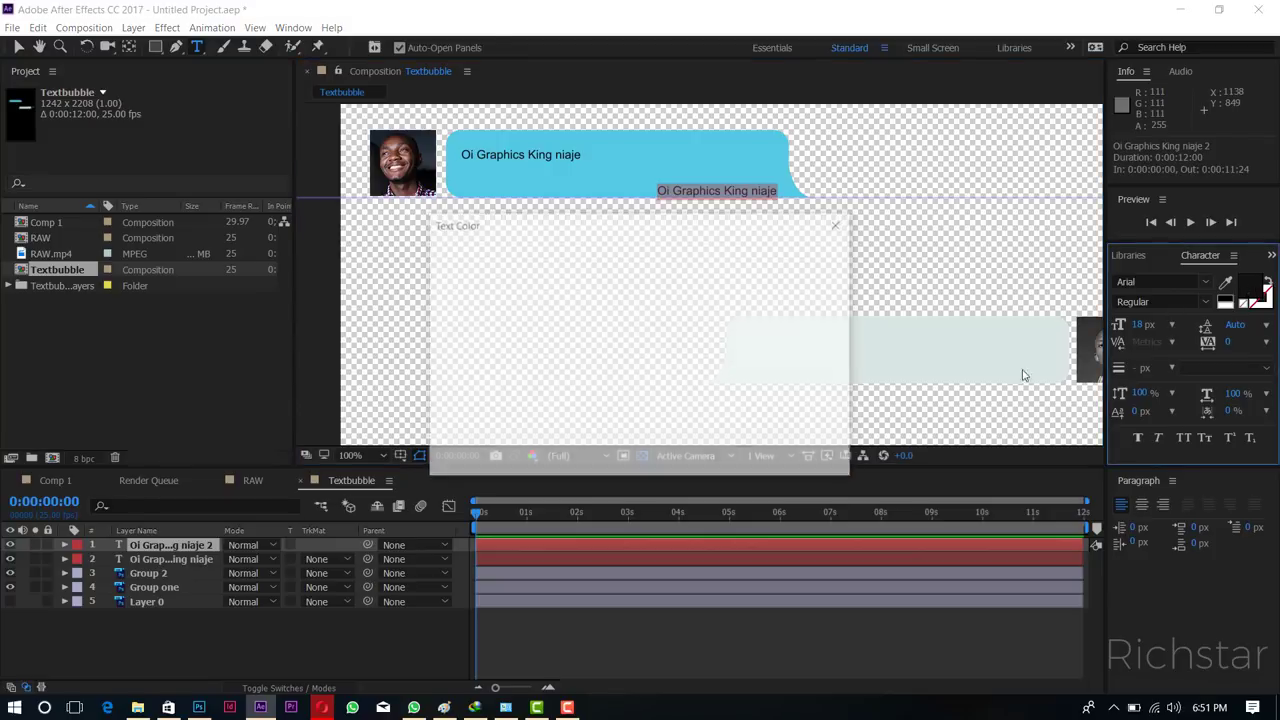
{"action": "mouse_move", "coordinate": [444, 432]}
{"action": "left_mouse_down"}
{"action": "mouse_move", "coordinate": [443, 414]}
{"action": "mouse_move", "coordinate": [463, 415]}
{"action": "left_mouse_up"}
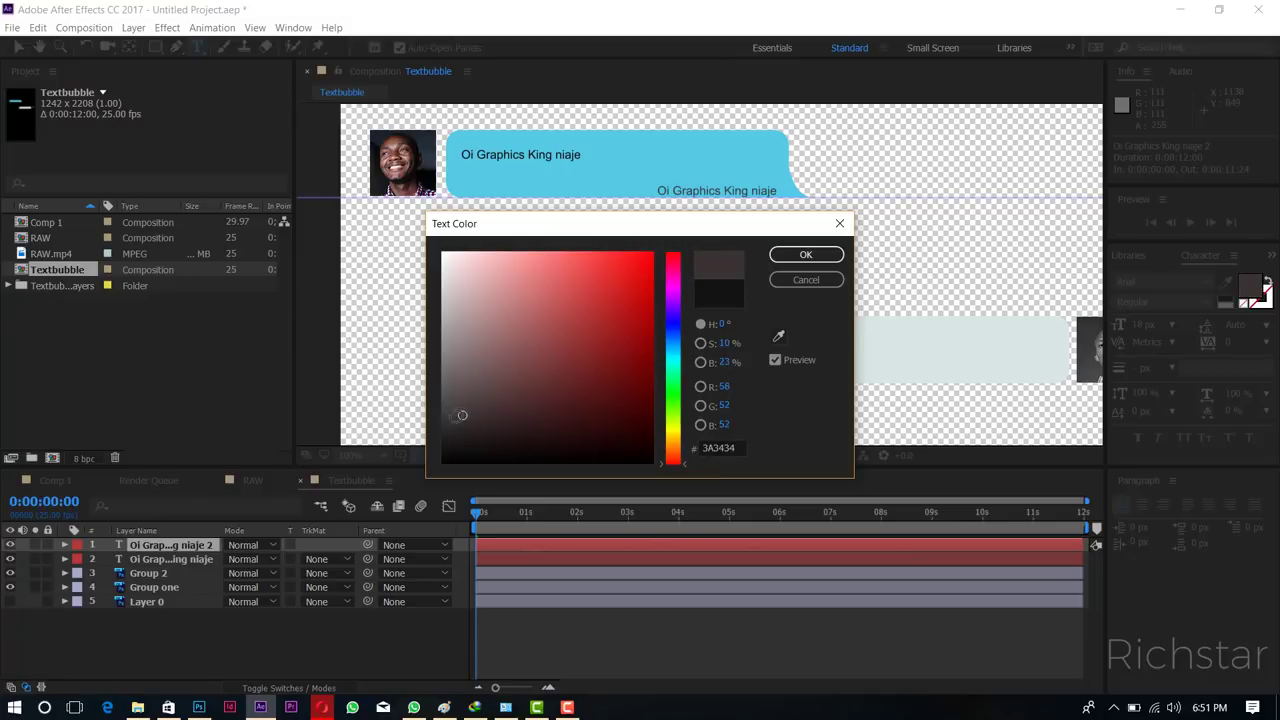
{"action": "left_click_drag", "start_coordinate": [463, 415], "coordinate": [456, 418]}
{"action": "left_click", "coordinate": [790, 256]}
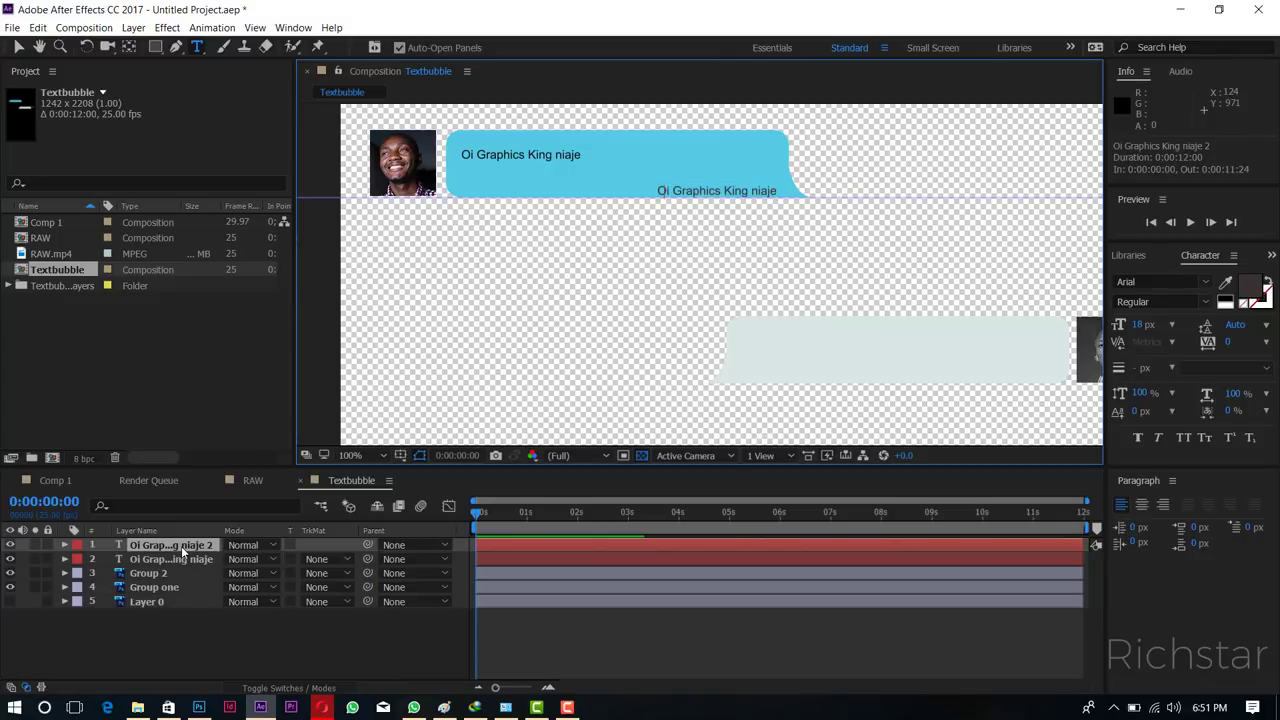
Retype the copy as '13.00pm' and position it at the bubble's right end.
{"action": "type", "text": "13."}
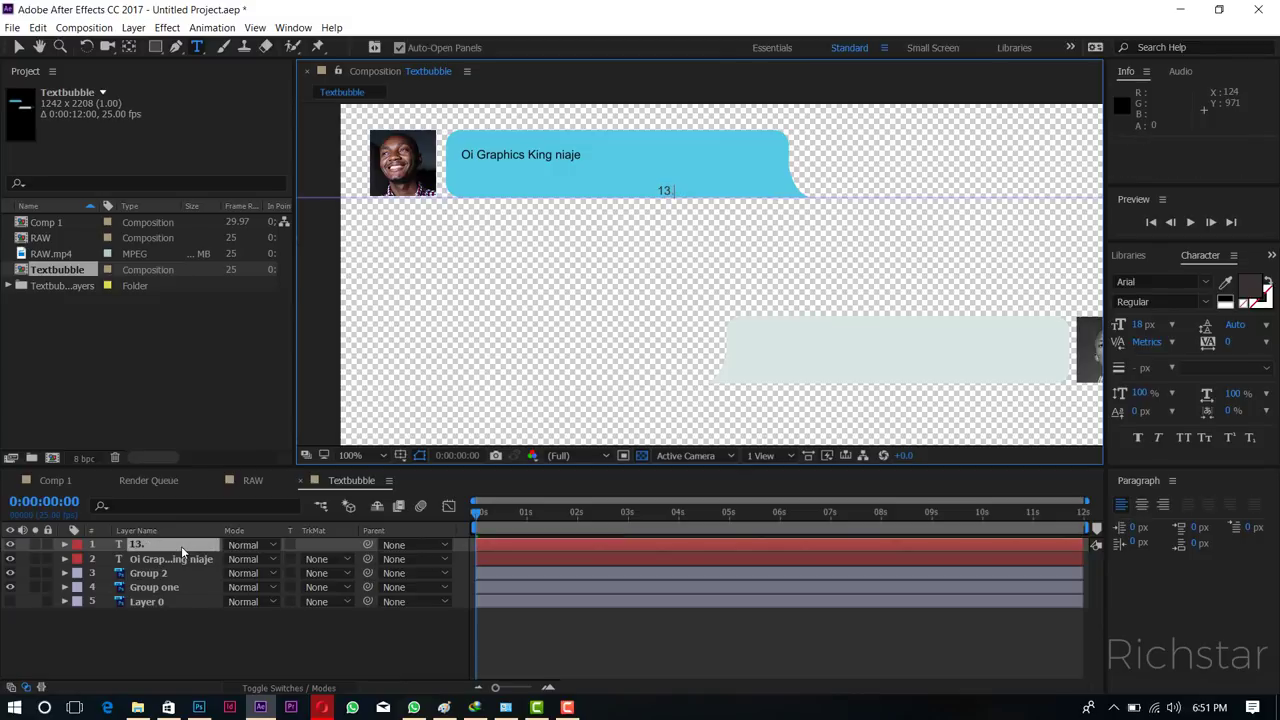
{"action": "type", "text": "p"}
{"action": "key", "text": "BackSpace"}
{"action": "type", "text": "0"}
{"action": "type", "text": "P"}
{"action": "key", "text": "BackSpace"}
{"action": "type", "text": "pm"}
{"action": "left_click", "coordinate": [18, 47]}
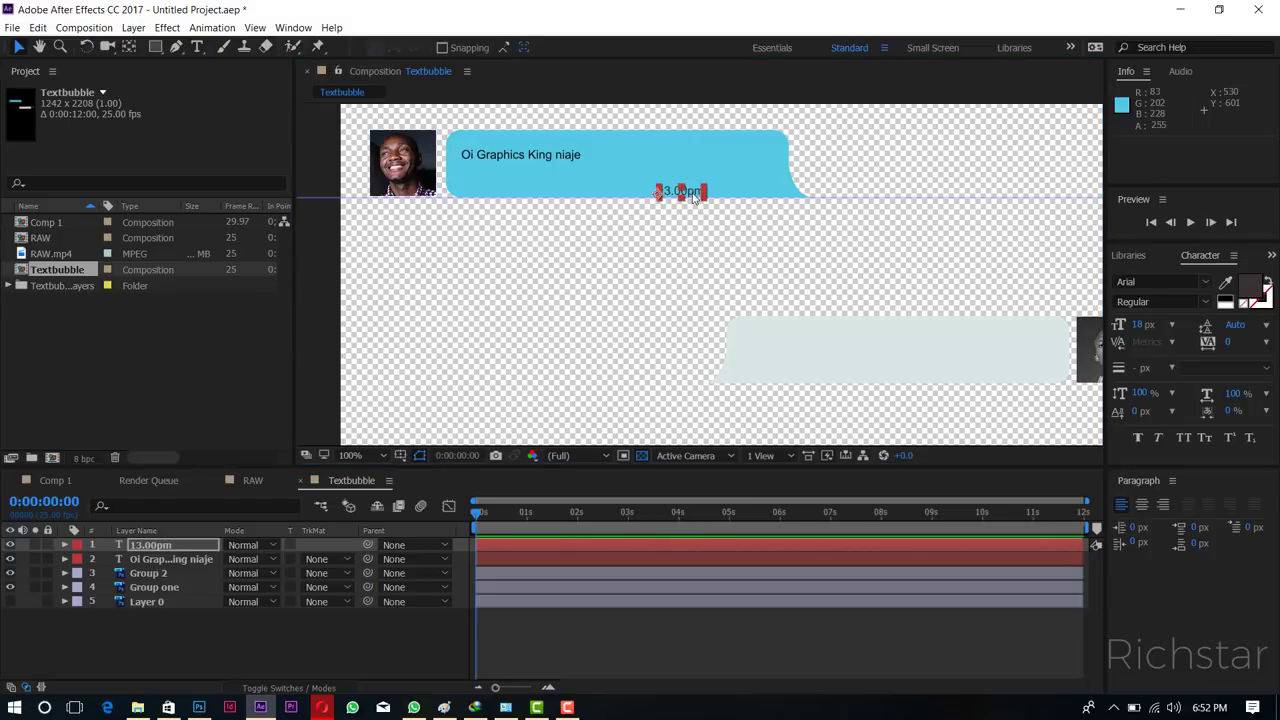
{"action": "left_click_drag", "start_coordinate": [693, 197], "coordinate": [756, 191]}
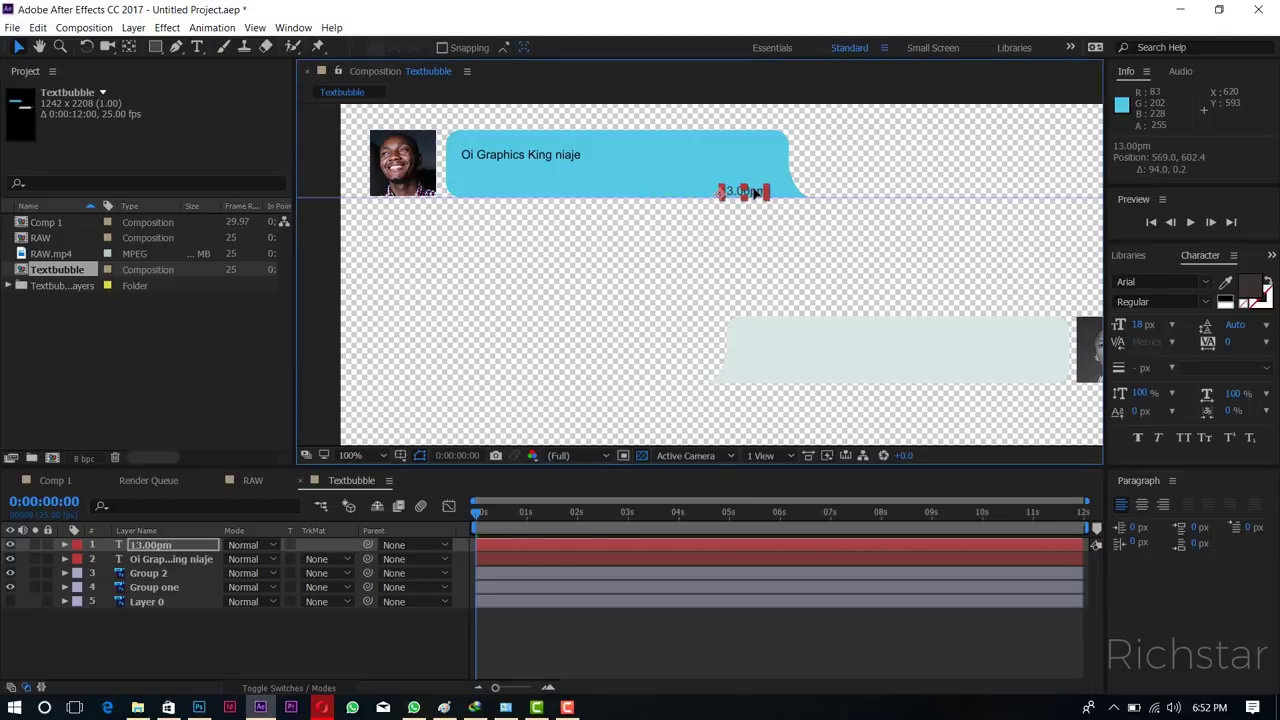
{"action": "left_click_drag", "start_coordinate": [755, 191], "coordinate": [756, 190]}
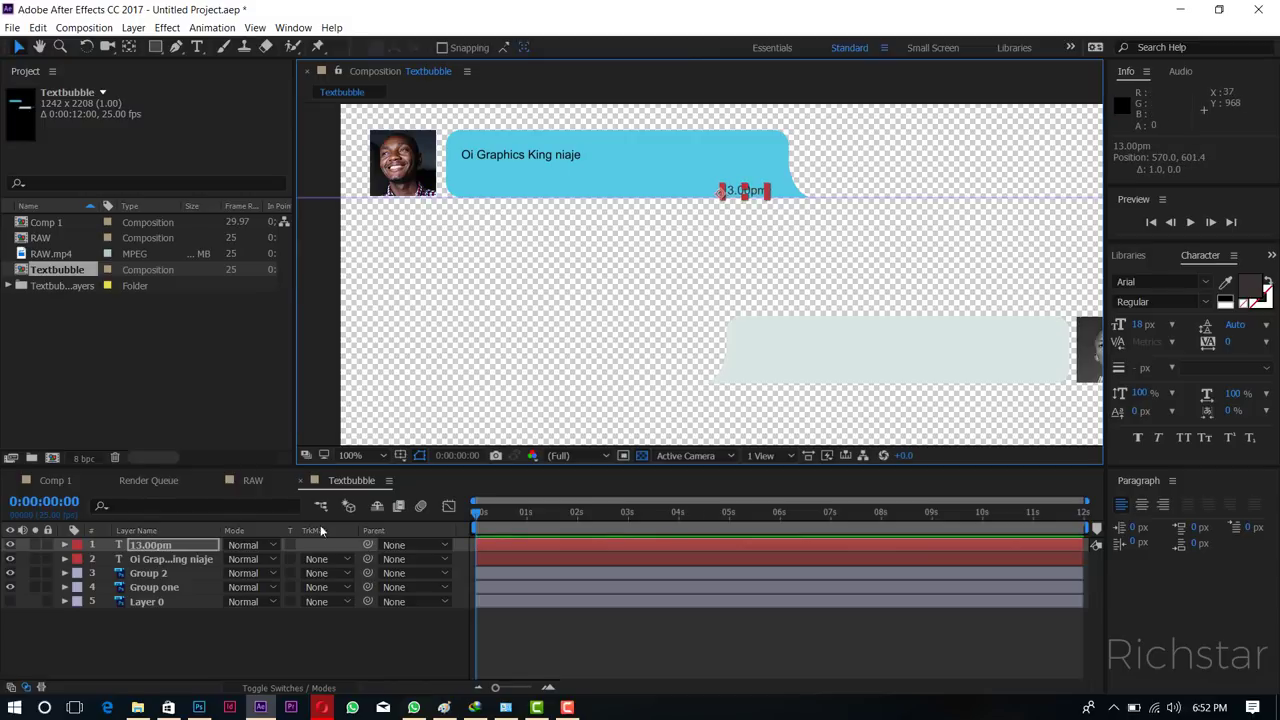
{"action": "left_click", "coordinate": [282, 633]}
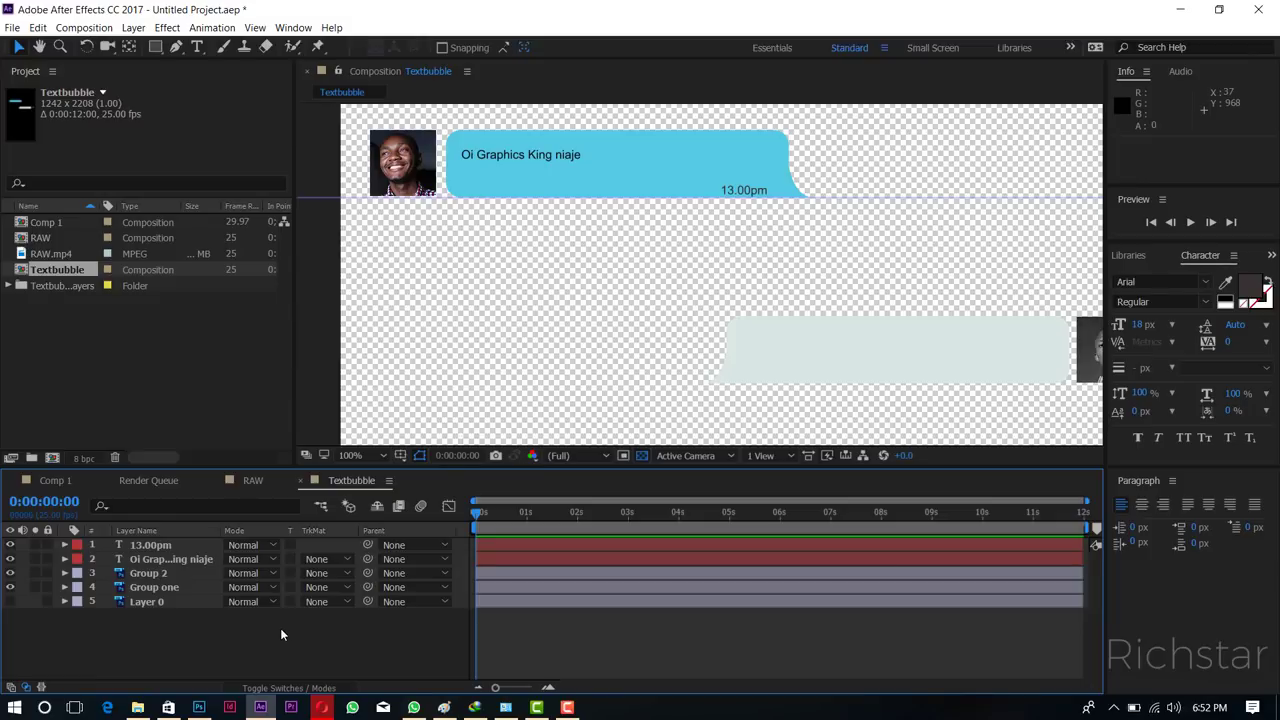
Precompose the blue bubble Group one with both text layers as 'Text1'.
{"action": "left_click", "coordinate": [179, 559]}
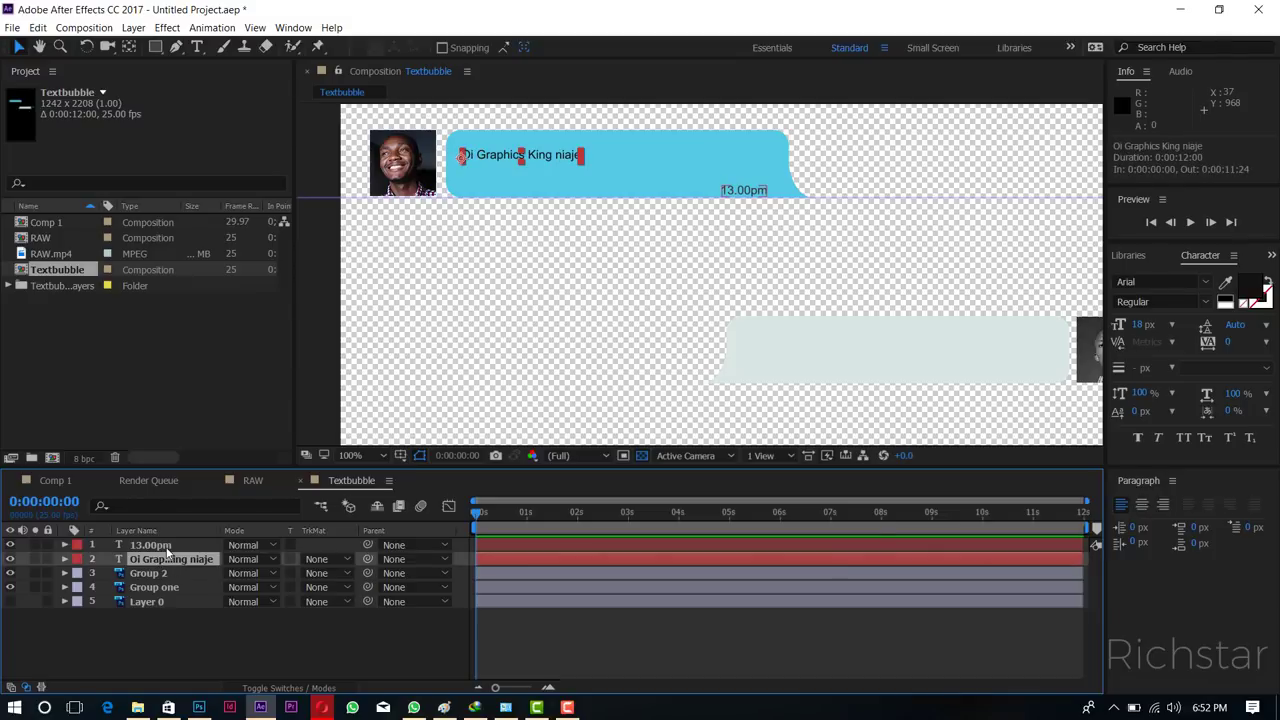
{"action": "left_click", "coordinate": [167, 546], "text": "shift"}
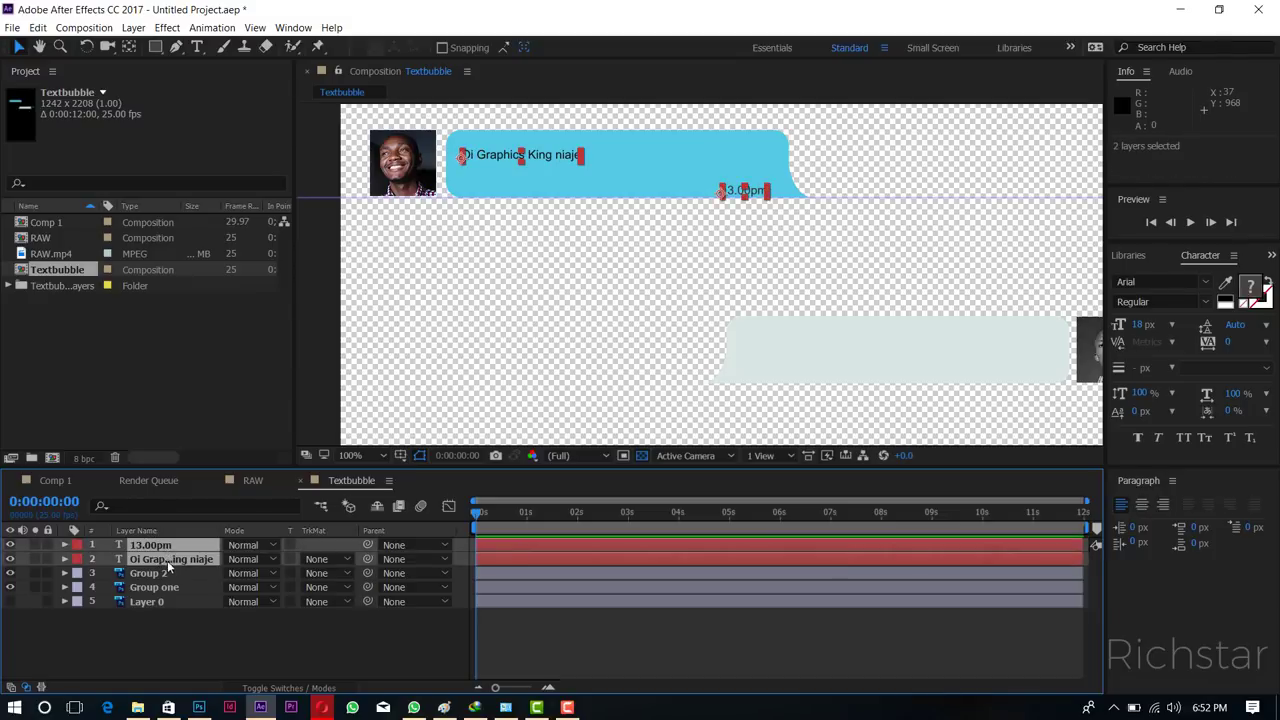
{"action": "left_click", "coordinate": [162, 574], "text": "shift"}
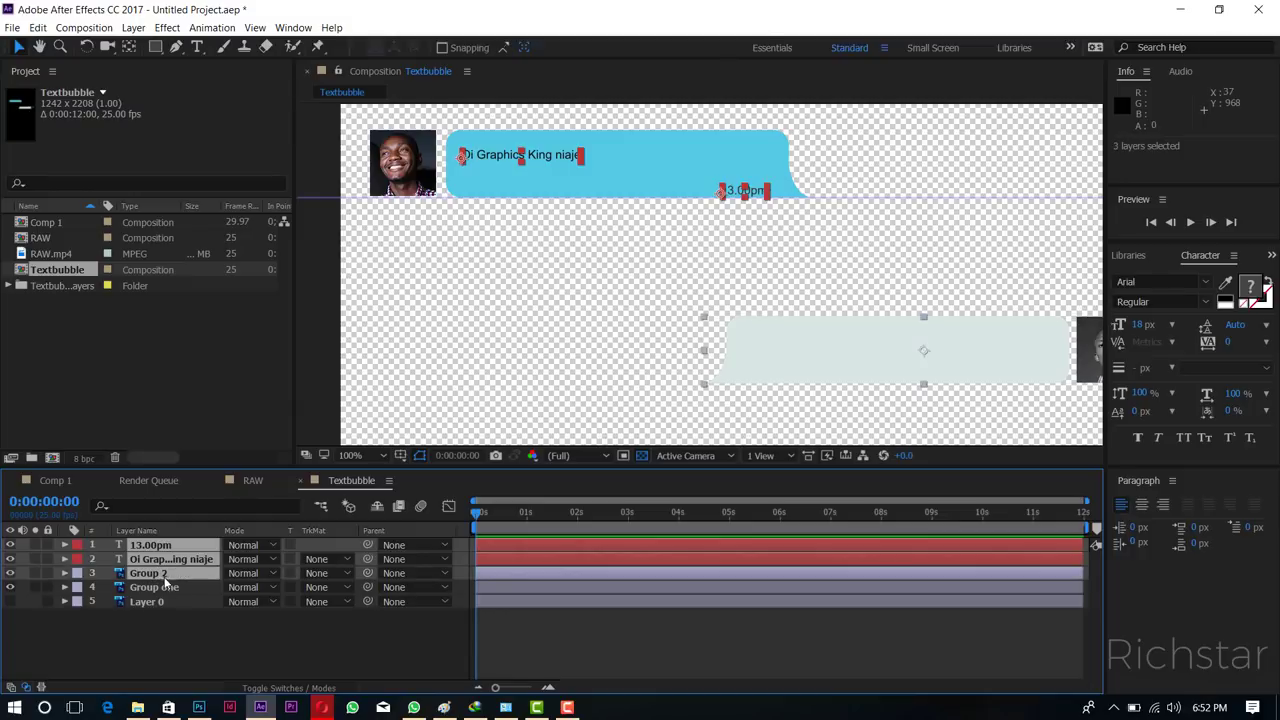
{"action": "left_click", "coordinate": [174, 588]}
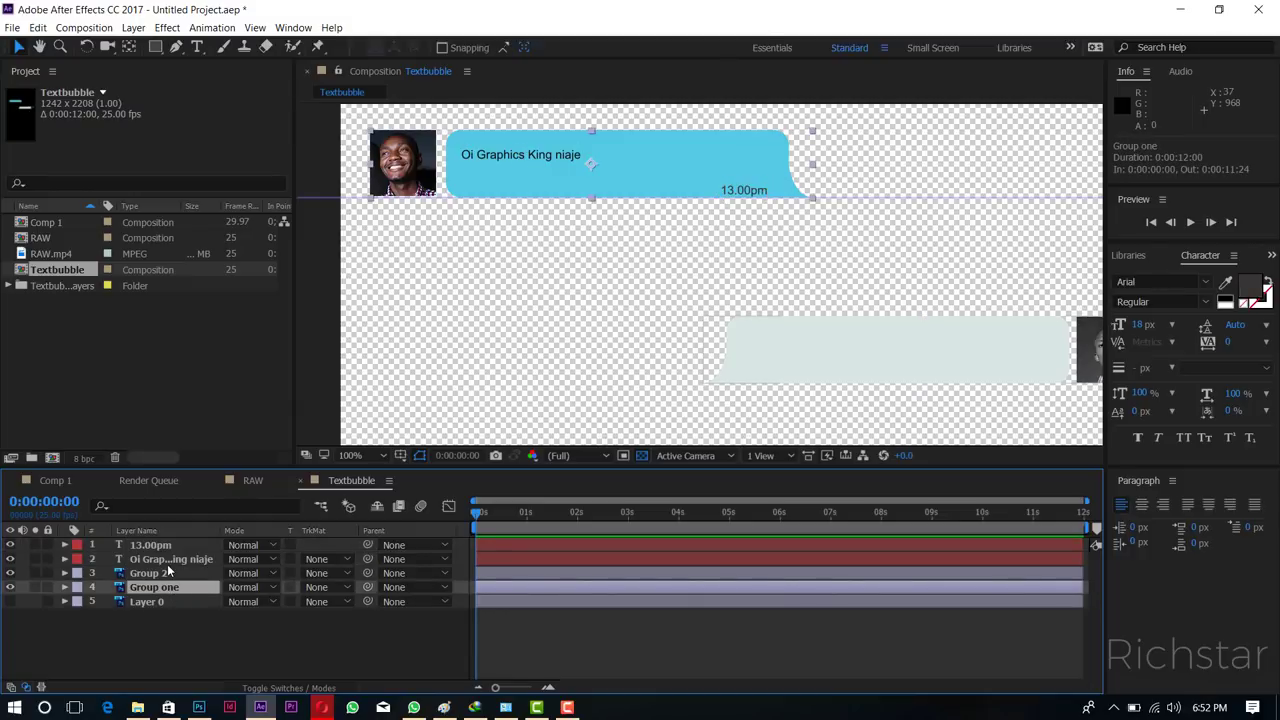
{"action": "left_click", "coordinate": [165, 559], "text": "ctrl"}
{"action": "left_click", "coordinate": [160, 546], "text": "ctrl"}
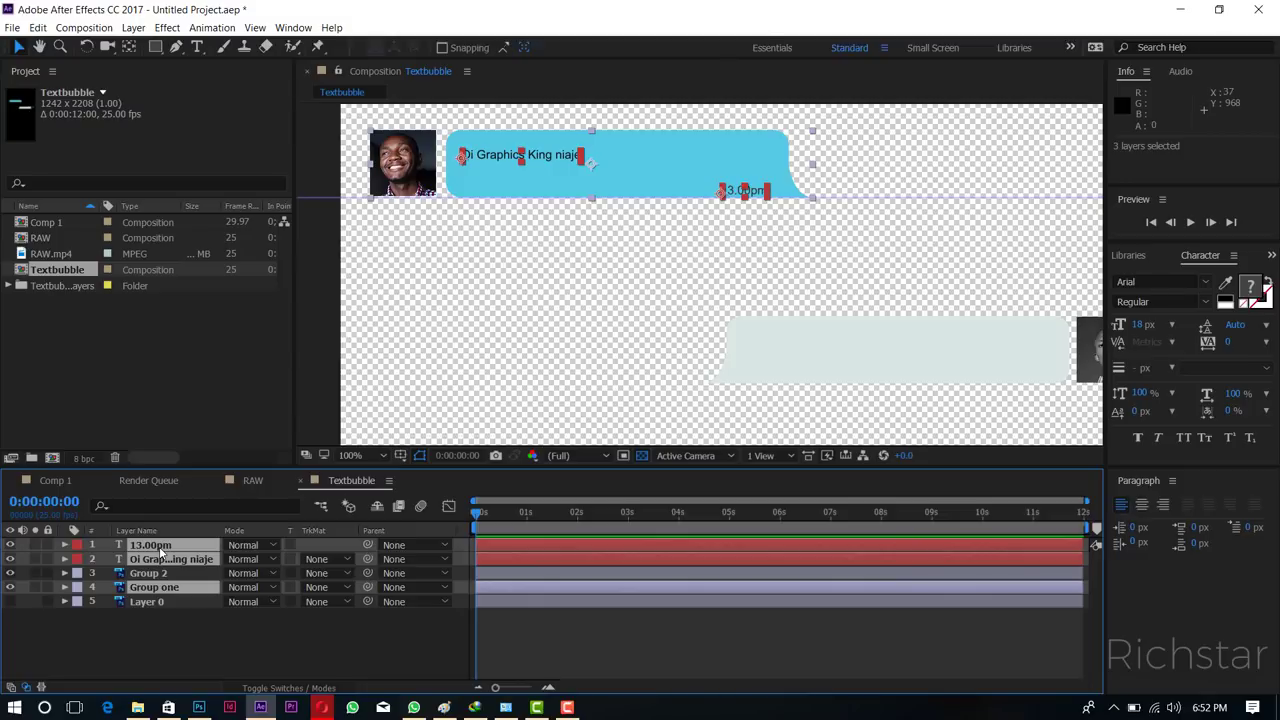
{"action": "right_click", "coordinate": [160, 548]}
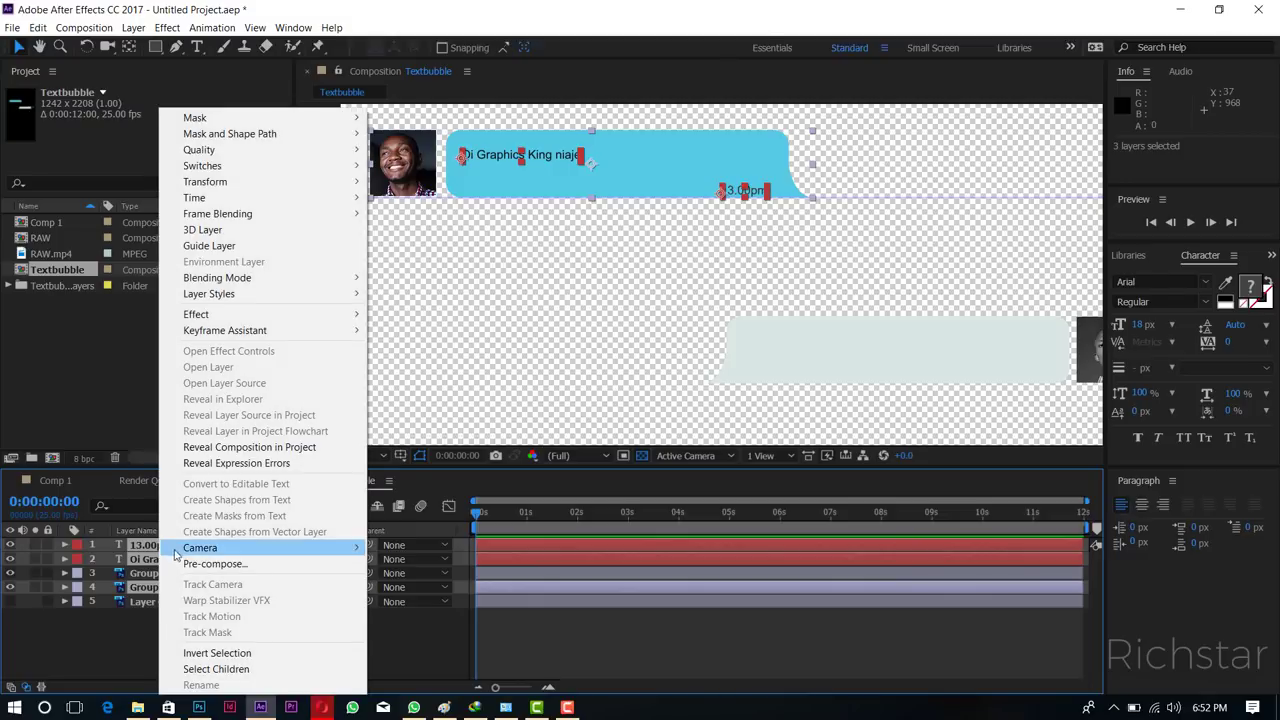
{"action": "mouse_move", "coordinate": [185, 552]}
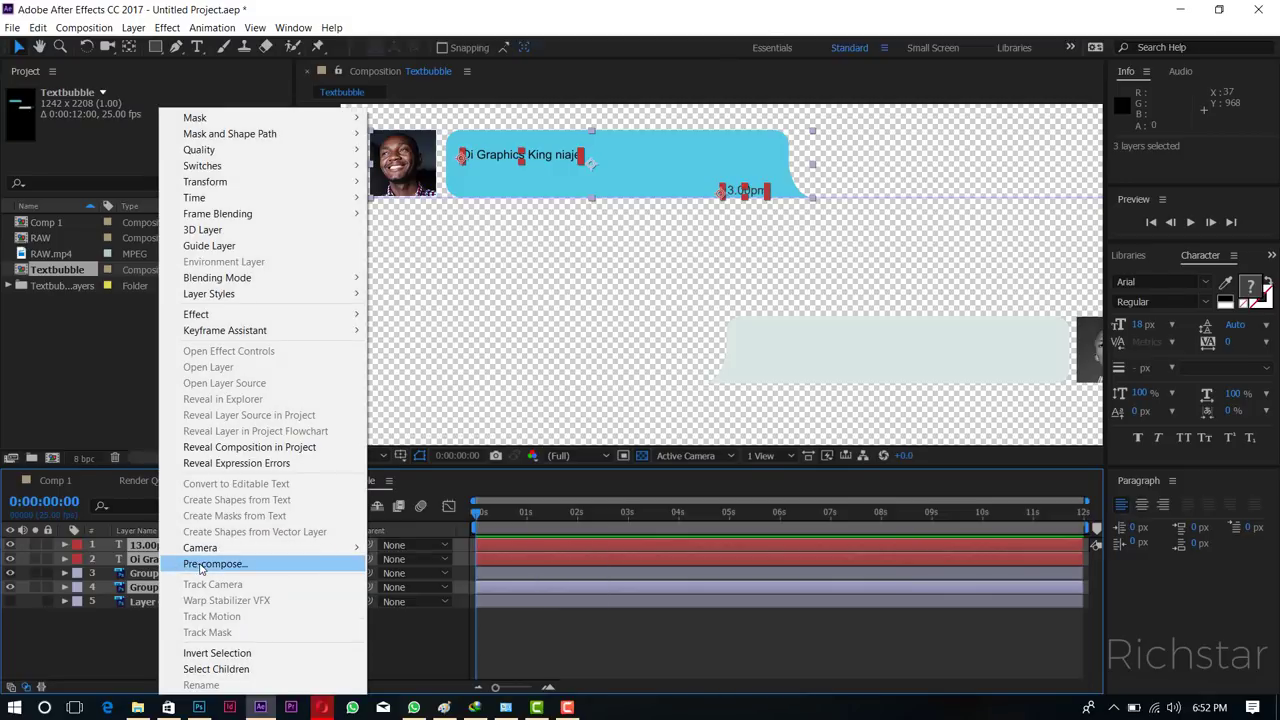
{"action": "left_click", "coordinate": [200, 564]}
{"action": "type", "text": "T"}
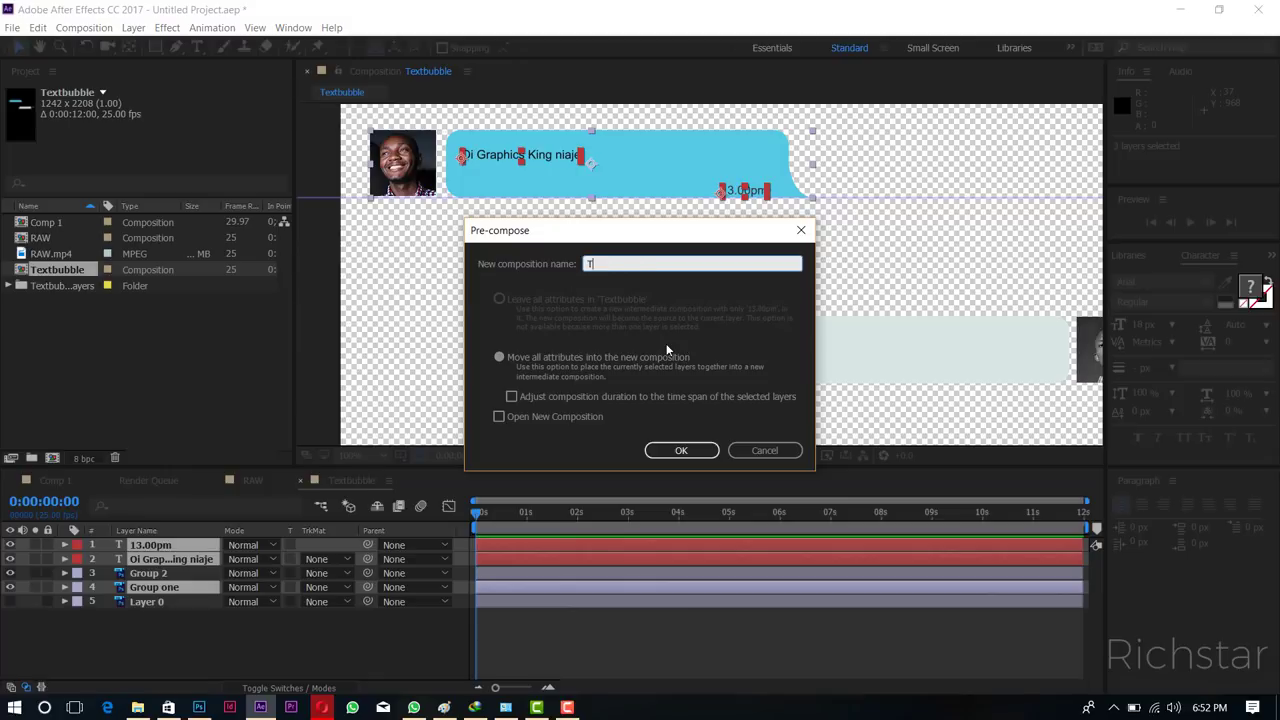
{"action": "type", "text": "ext1"}
{"action": "key", "text": "Return"}
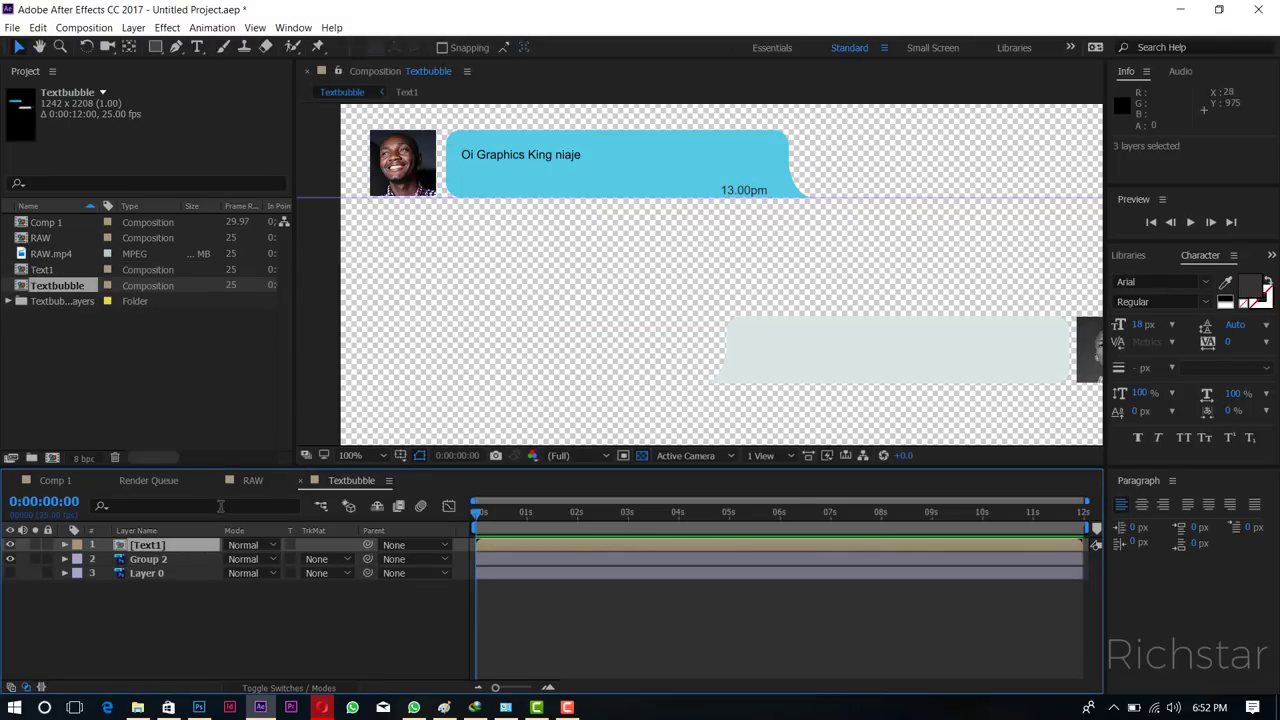
Select the grey bubble Group 2 and start a new text layer on the canvas.
{"action": "left_click", "coordinate": [251, 615]}
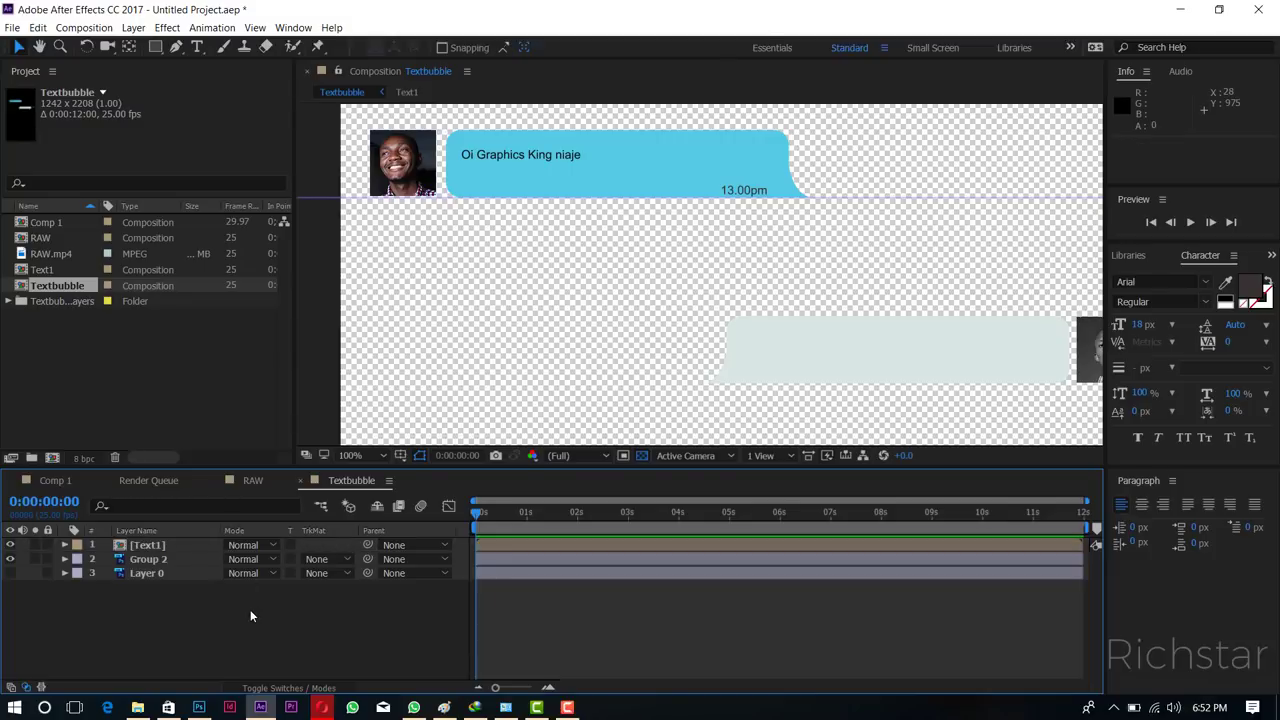
{"action": "left_click", "coordinate": [184, 558]}
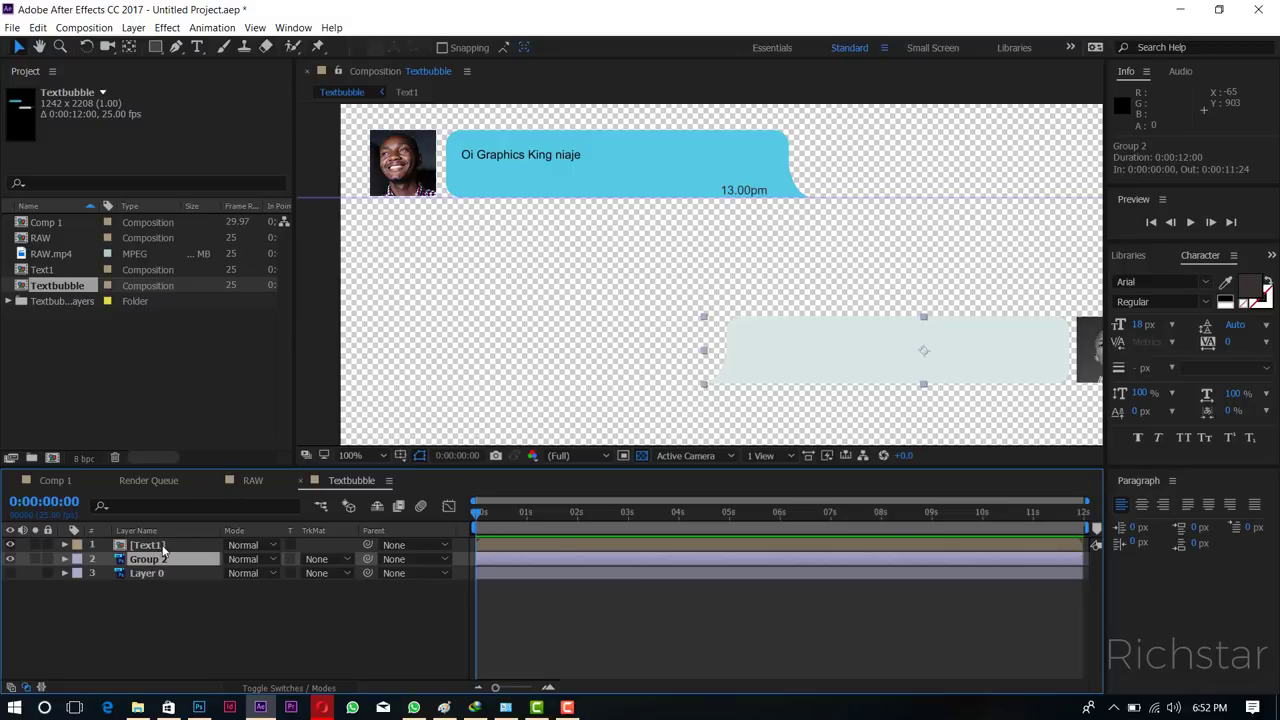
{"action": "left_click", "coordinate": [198, 47]}
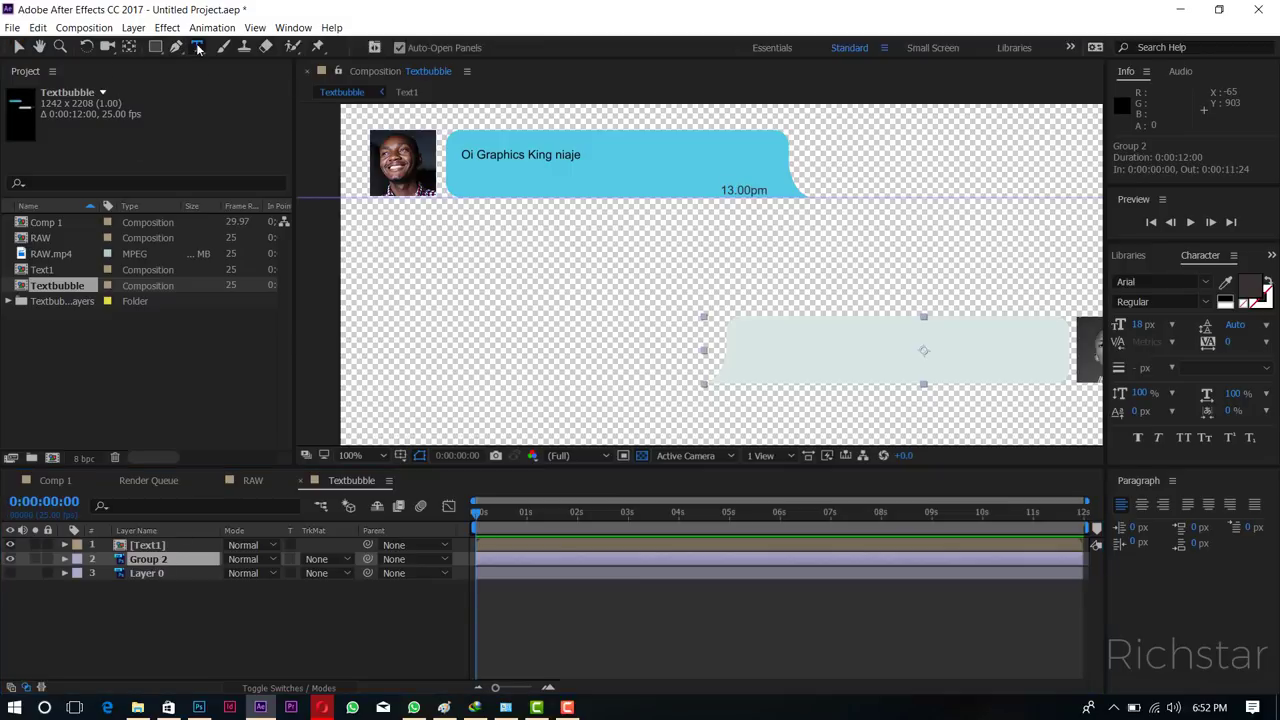
{"action": "left_click", "coordinate": [556, 289]}
Add the text 'Niambie kijana' and move it onto the grey bubble.
{"action": "type", "text": "Nia"}
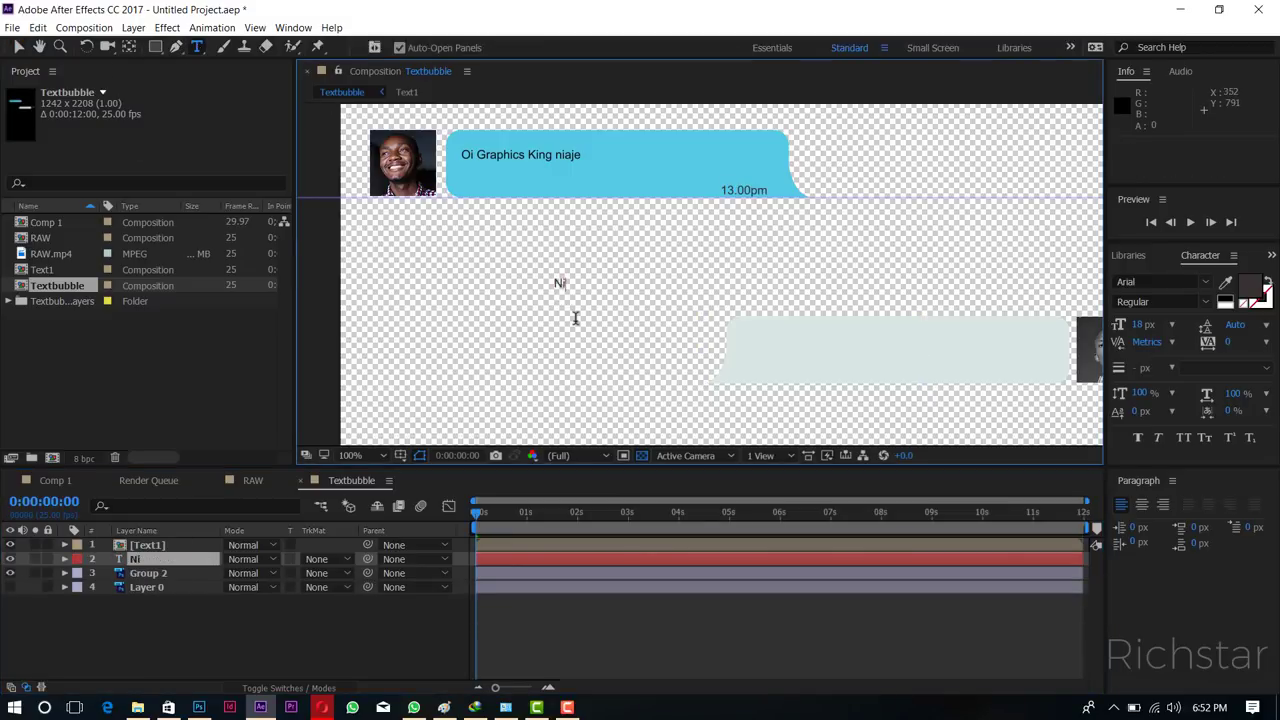
{"action": "type", "text": "mbie kijana"}
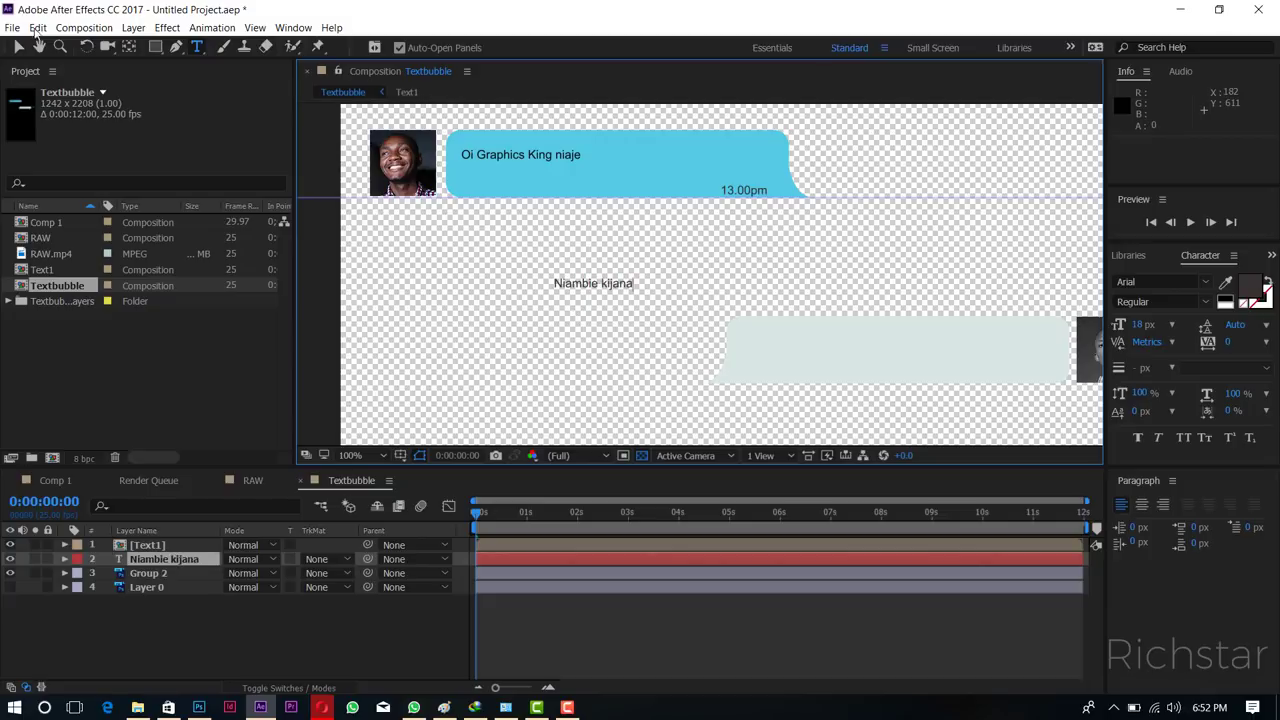
{"action": "left_click", "coordinate": [18, 47]}
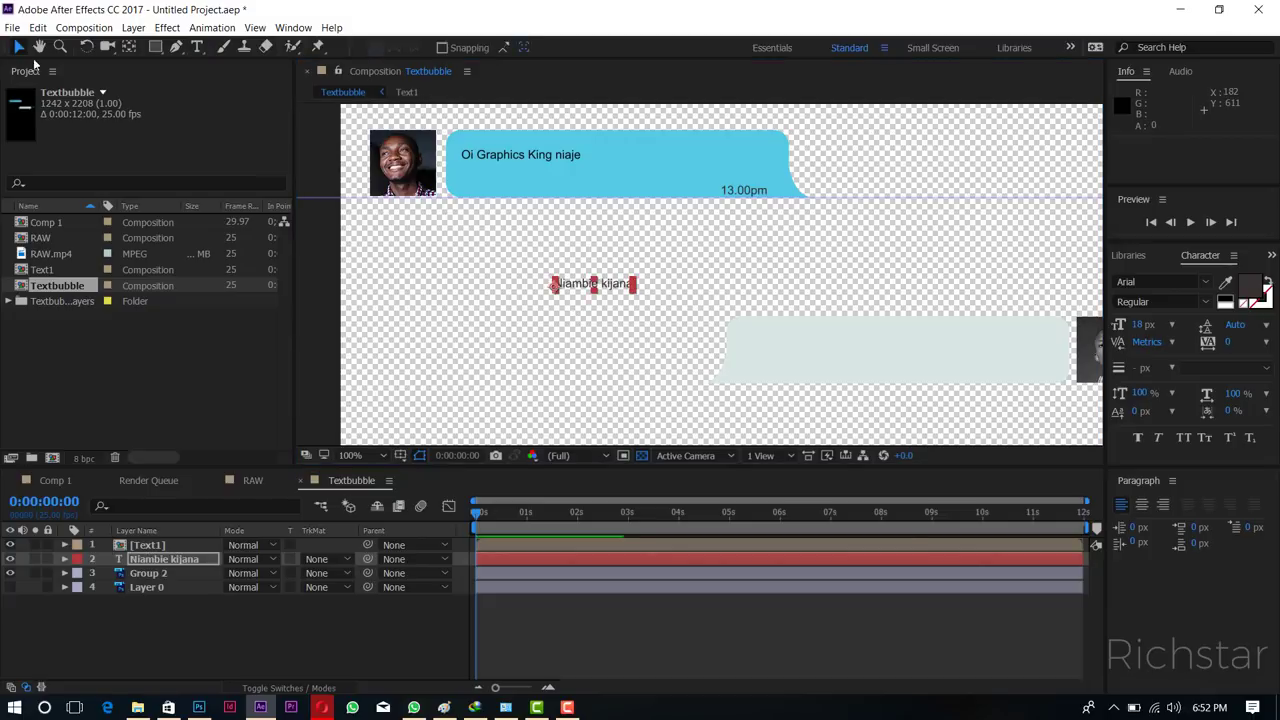
{"action": "left_click_drag", "start_coordinate": [553, 285], "coordinate": [763, 337]}
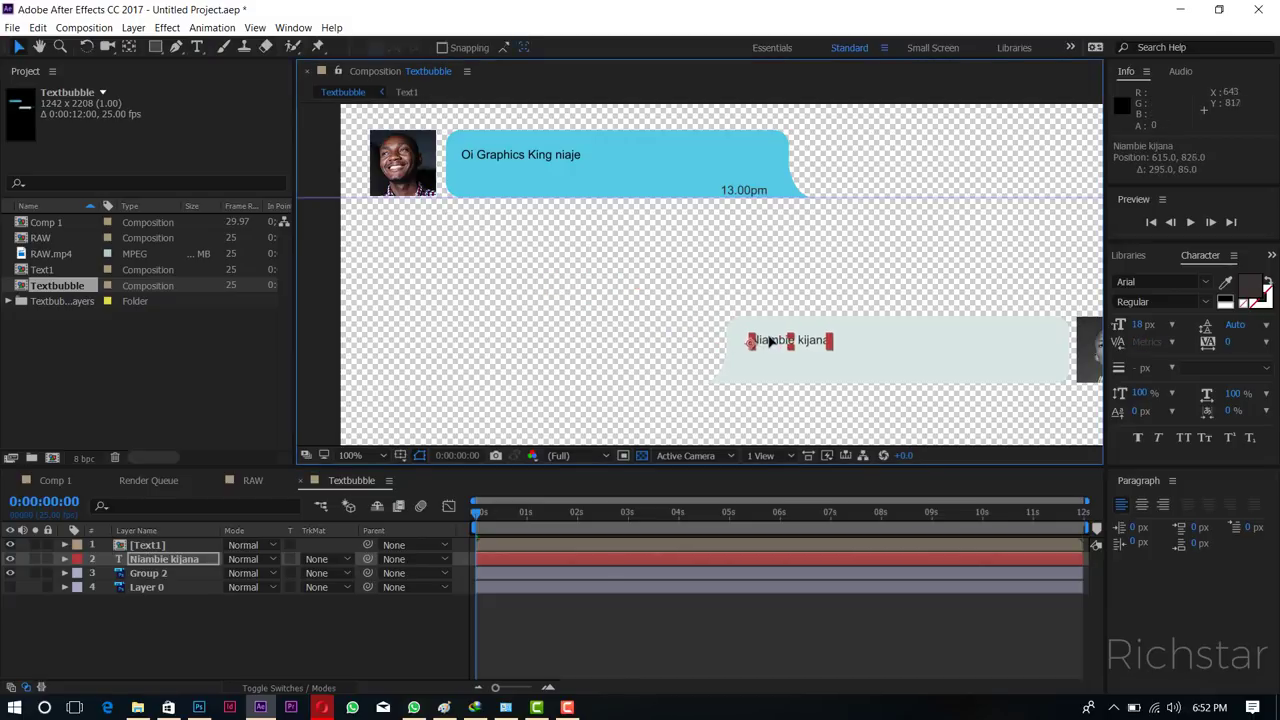
Colour the Niambie kijana text dark grey #191919.
{"action": "double_click", "coordinate": [200, 559]}
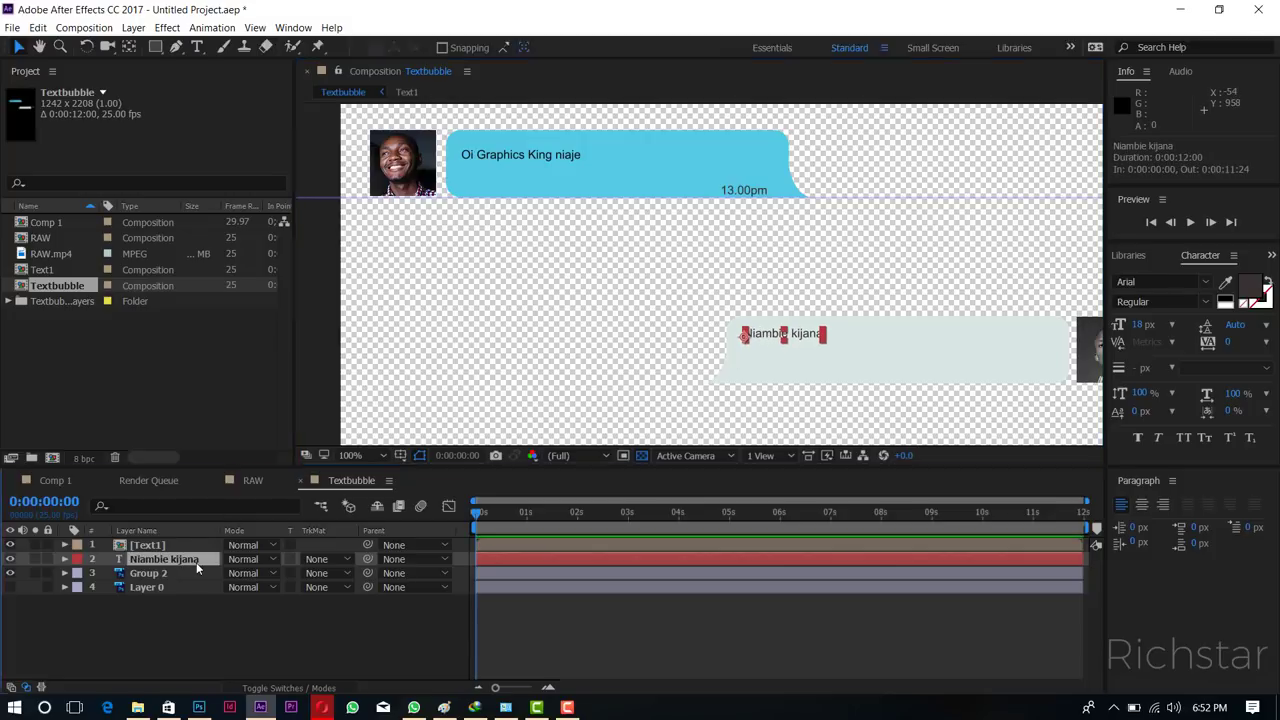
{"action": "left_click", "coordinate": [1248, 292]}
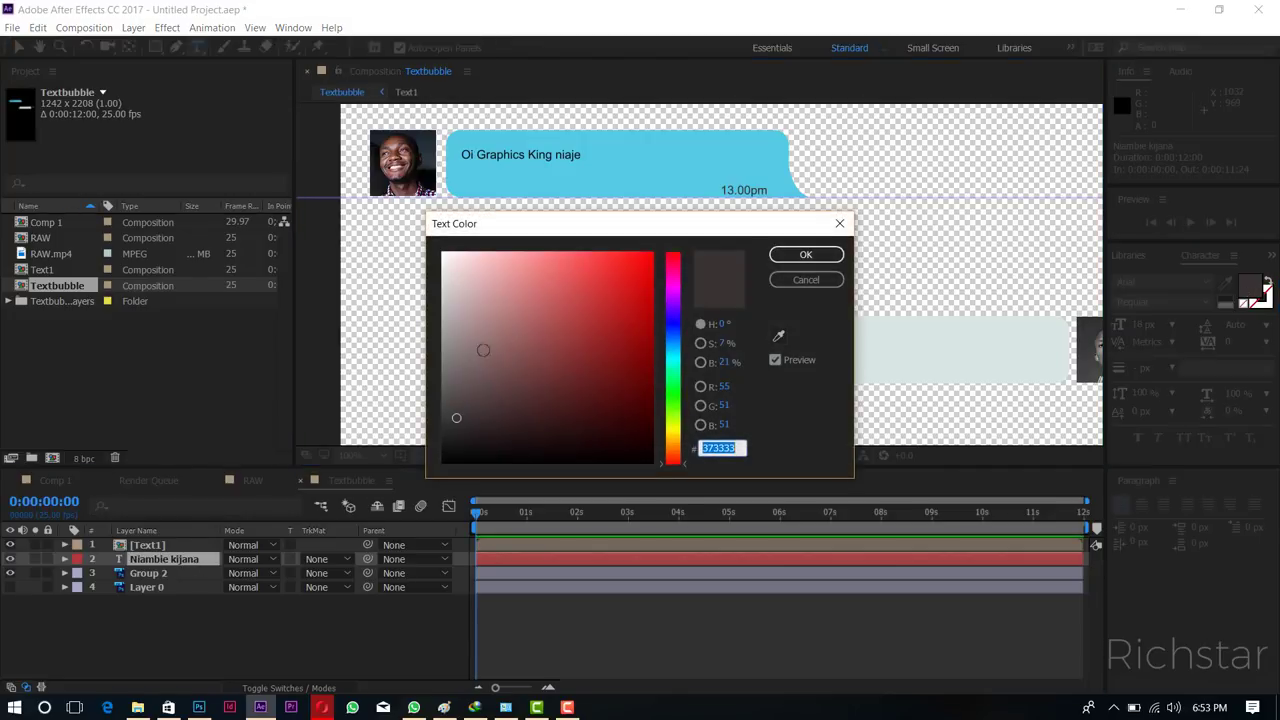
{"action": "left_click", "coordinate": [447, 447]}
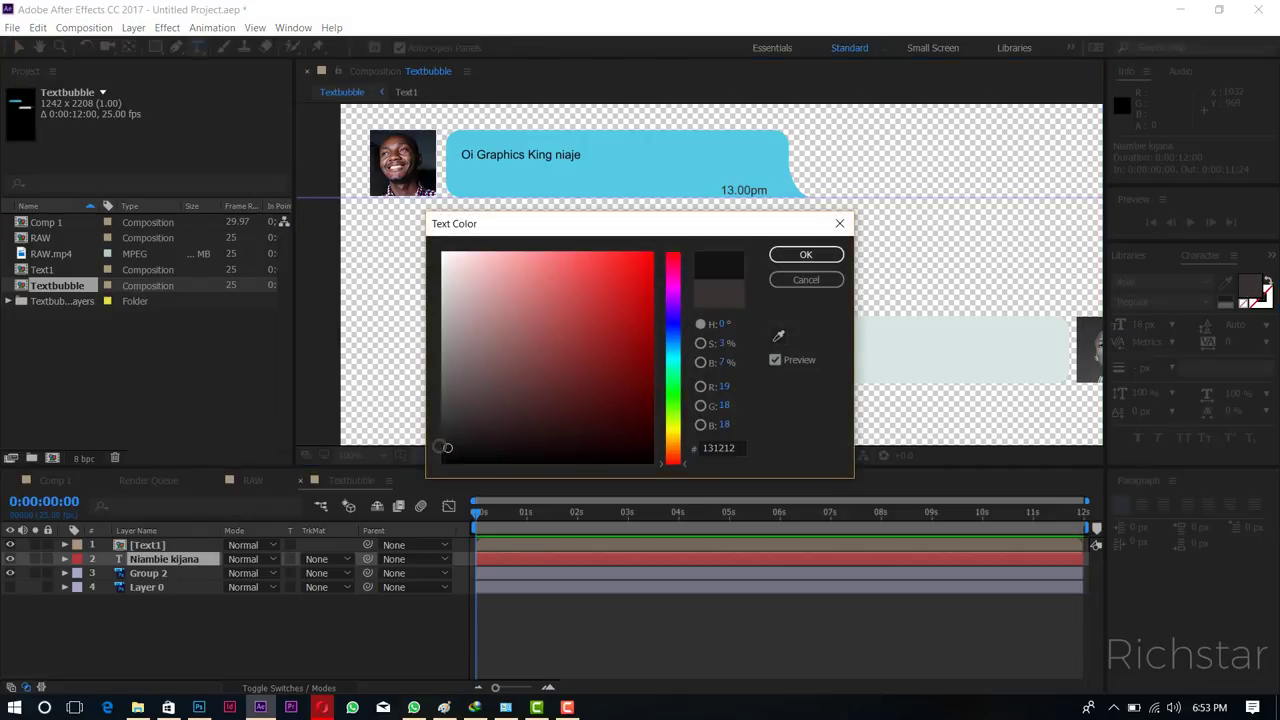
{"action": "left_click", "coordinate": [792, 256]}
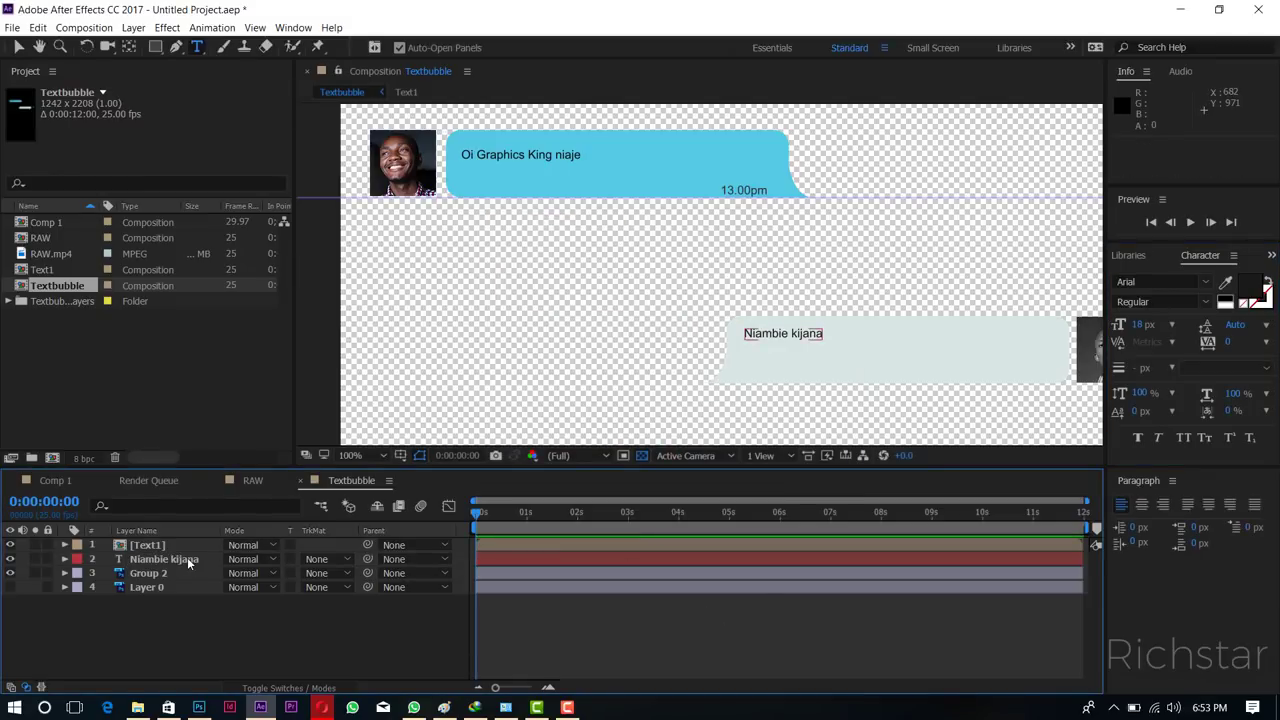
{"action": "left_click", "coordinate": [187, 558]}
Duplicate the Niambie kijana layer and move the copy to the grey bubble's lower right.
{"action": "key", "text": "ctrl+d"}
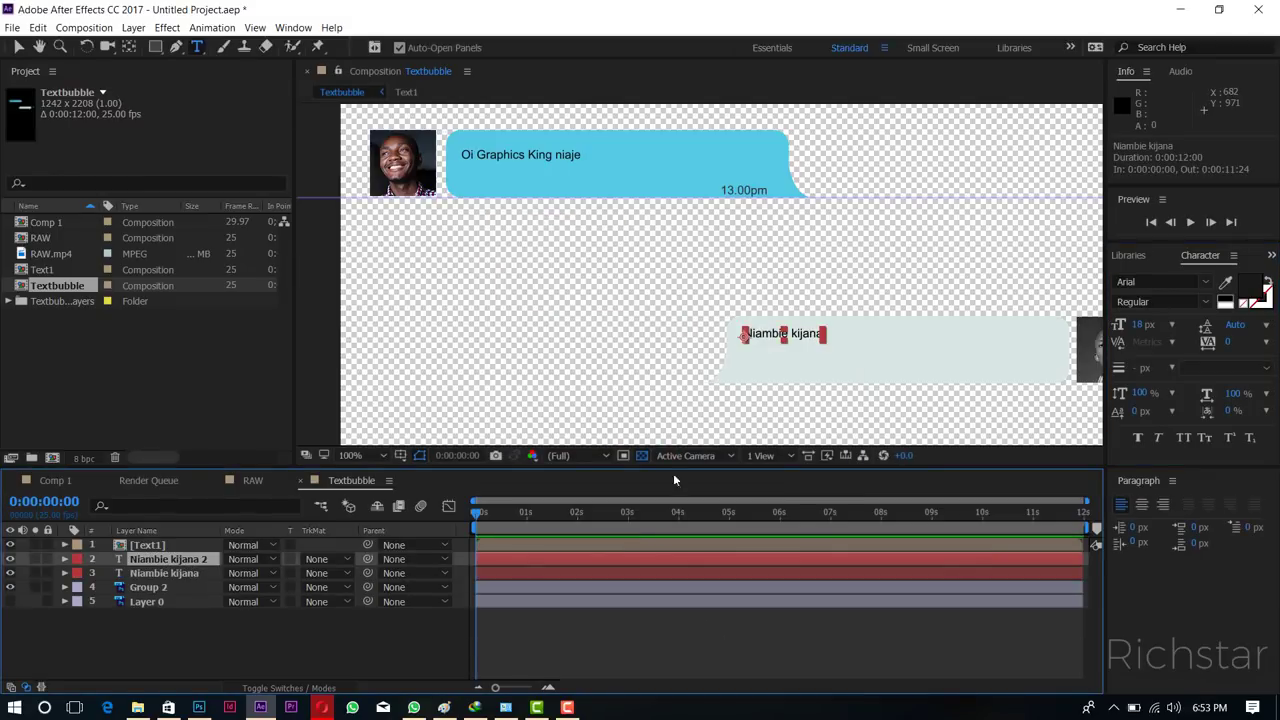
{"action": "mouse_move", "coordinate": [165, 559]}
{"action": "left_mouse_down"}
{"action": "mouse_move", "coordinate": [150, 562]}
{"action": "mouse_move", "coordinate": [785, 370]}
{"action": "left_mouse_up"}
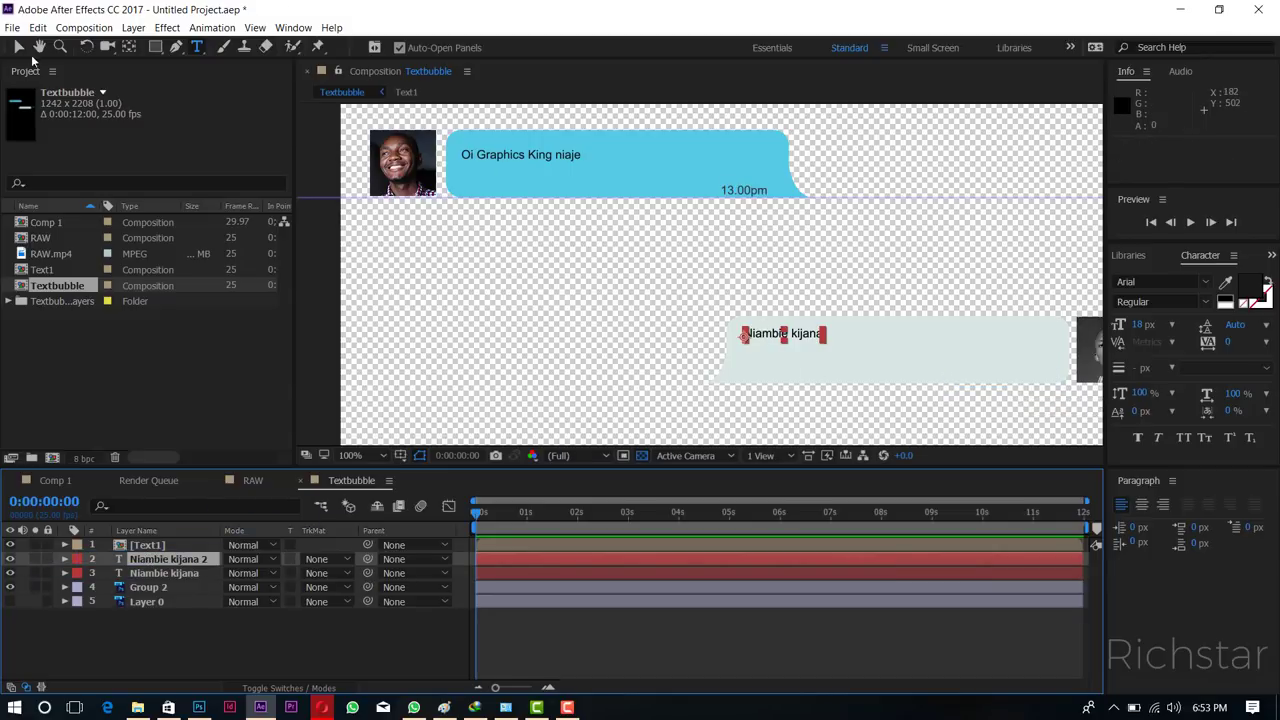
{"action": "left_click", "coordinate": [18, 47]}
{"action": "left_click_drag", "start_coordinate": [818, 350], "coordinate": [993, 372]}
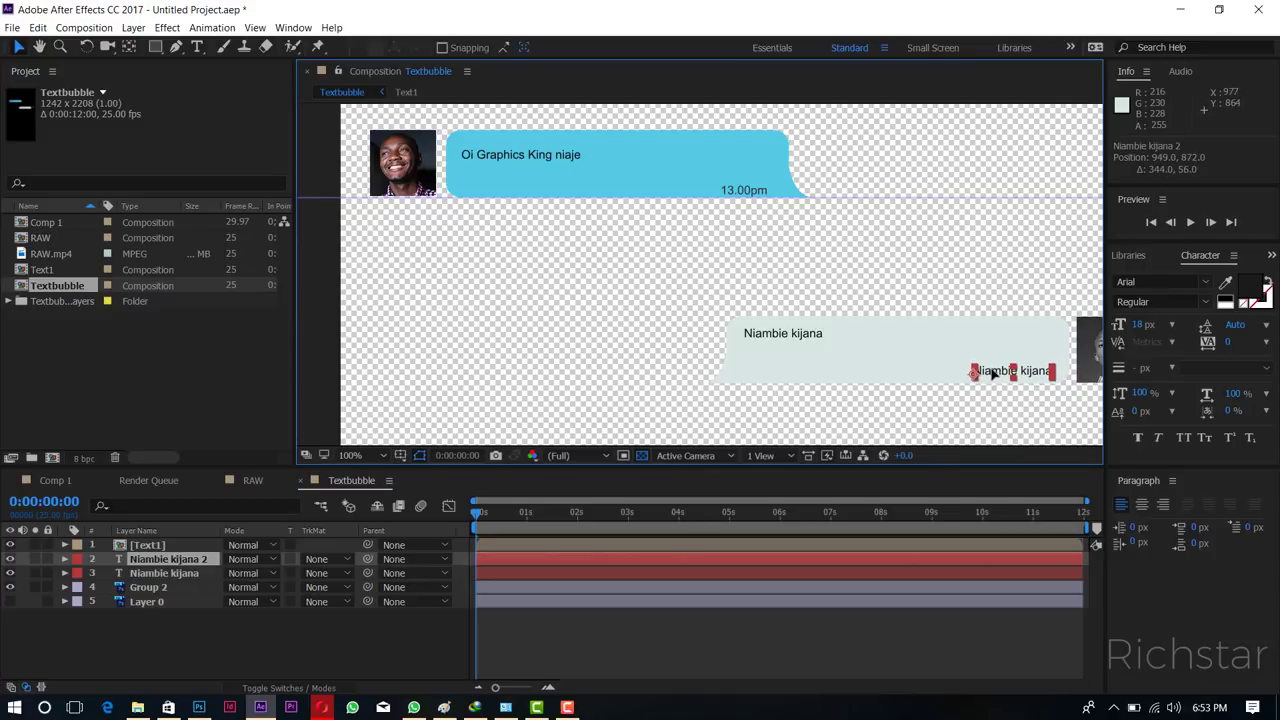
{"action": "key", "text": "Return"}
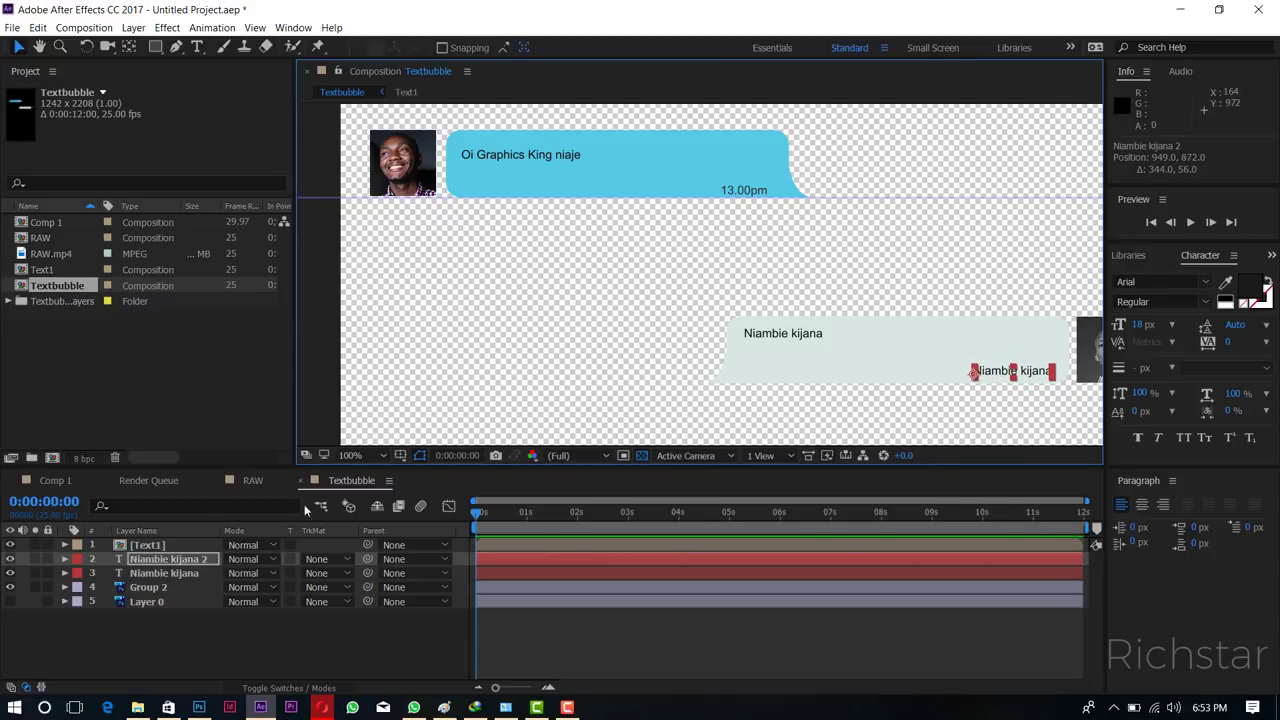
Retype the duplicate's text as the timestamp '13:02pm'.
{"action": "double_click", "coordinate": [153, 562]}
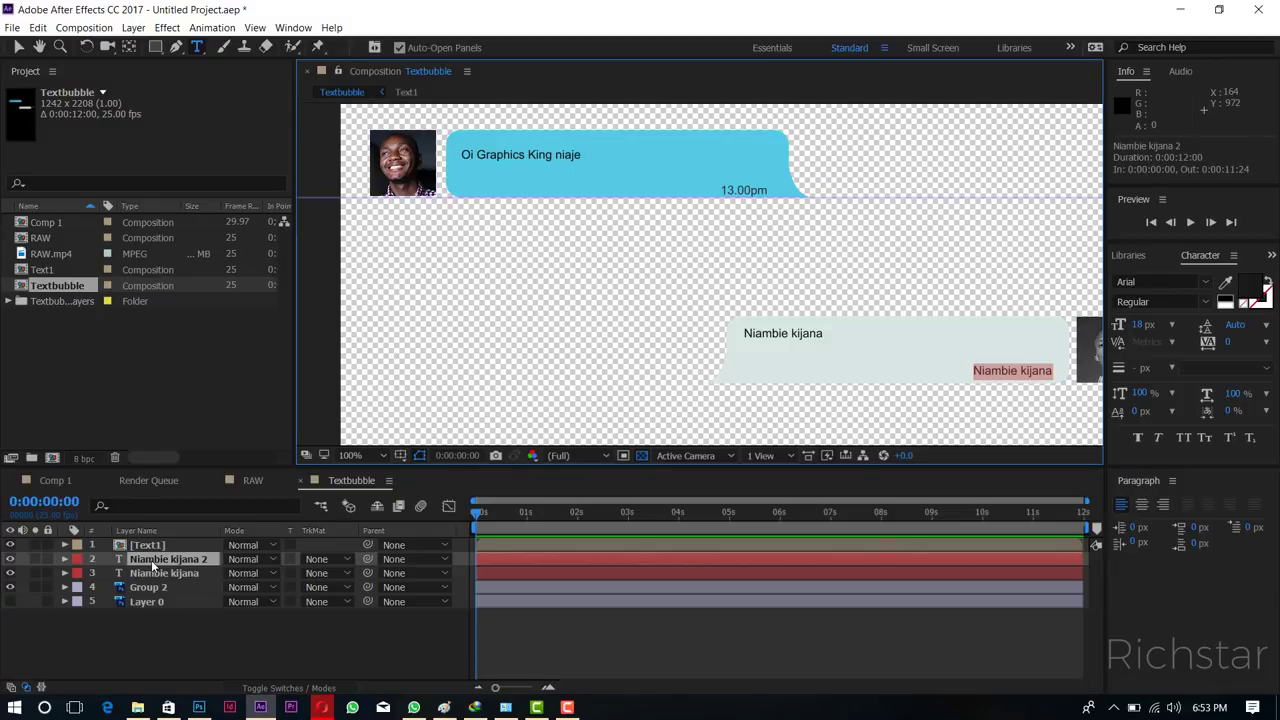
{"action": "type", "text": "1302"}
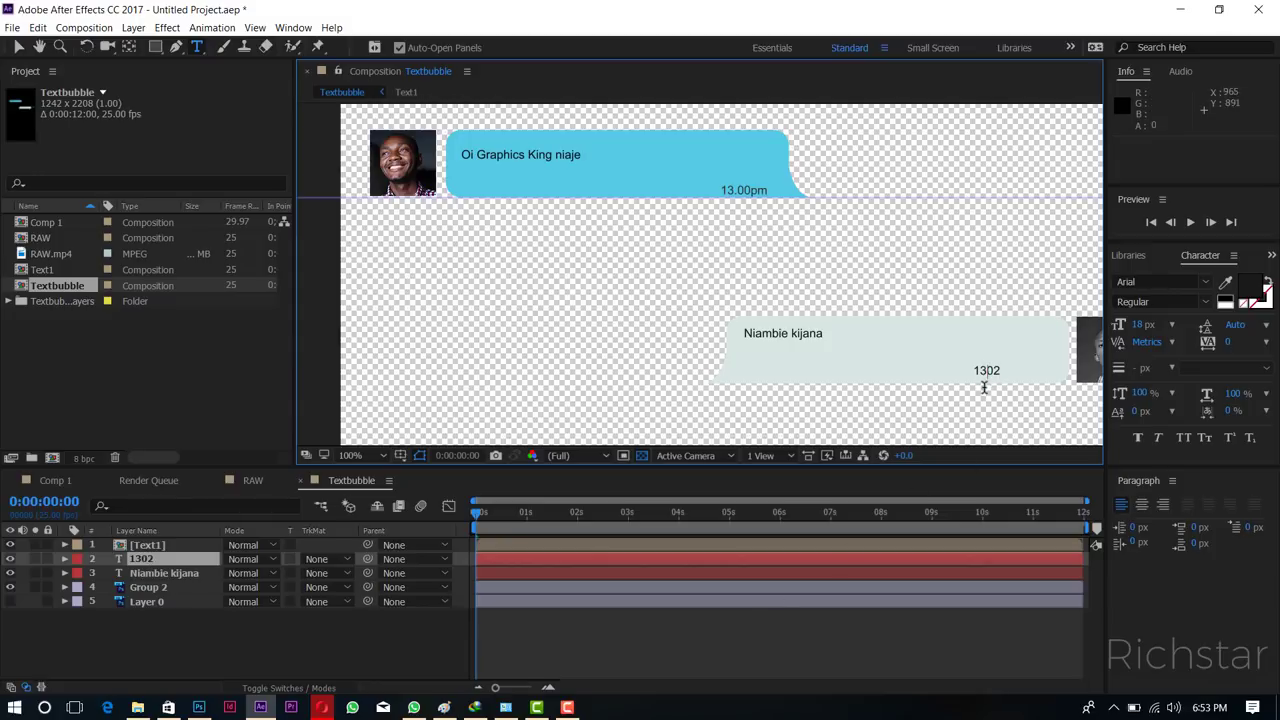
{"action": "type", "text": ":"}
{"action": "left_click", "coordinate": [1006, 372]}
{"action": "type", "text": "PM"}
{"action": "key", "text": "BackSpace"}
{"action": "key", "text": "BackSpace"}
{"action": "type", "text": "pm"}
{"action": "key", "text": "ctrl+a"}
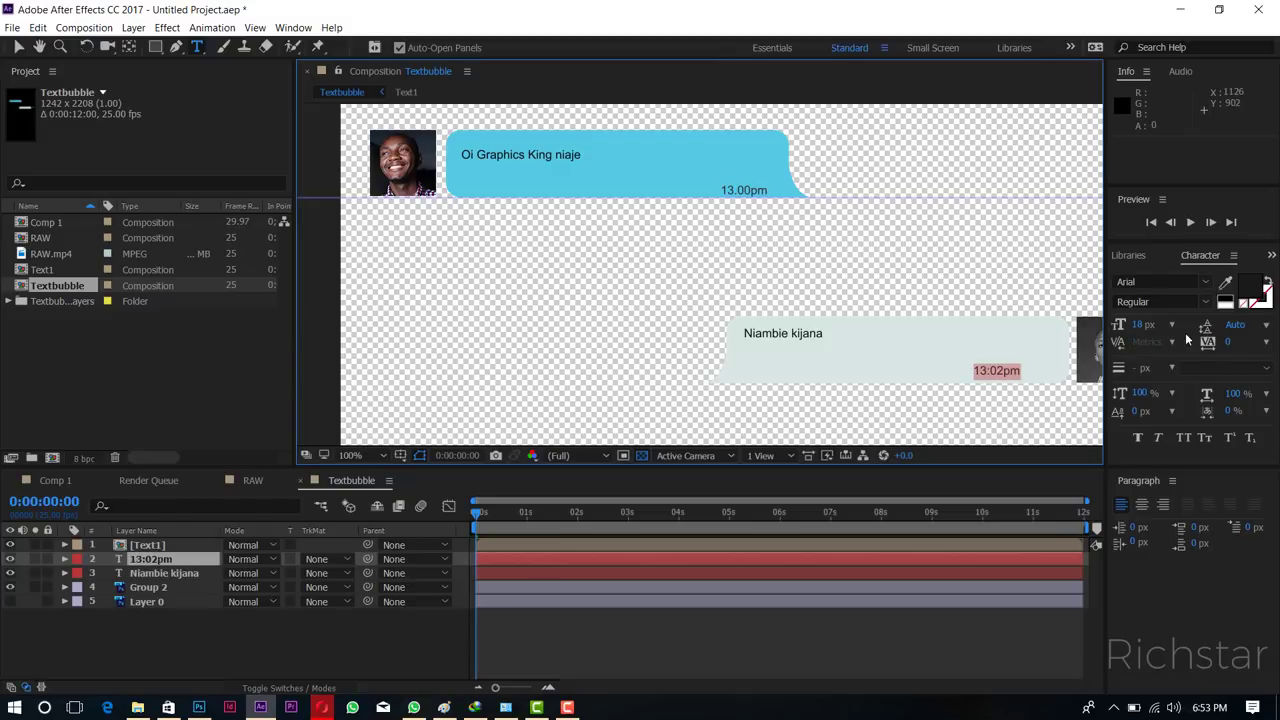
Colour the timestamp dark grey #2B2B2B and nudge it slightly right.
{"action": "left_click", "coordinate": [1241, 289]}
{"action": "left_click", "coordinate": [443, 427]}
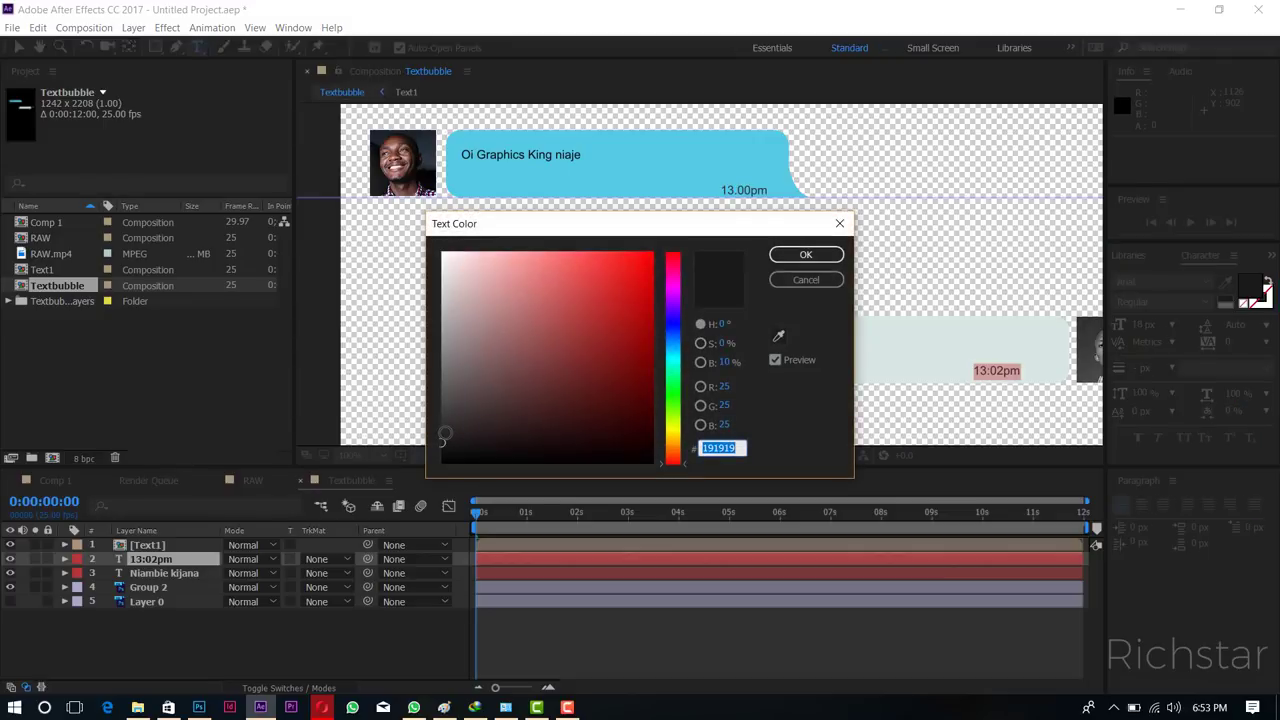
{"action": "left_click", "coordinate": [806, 254]}
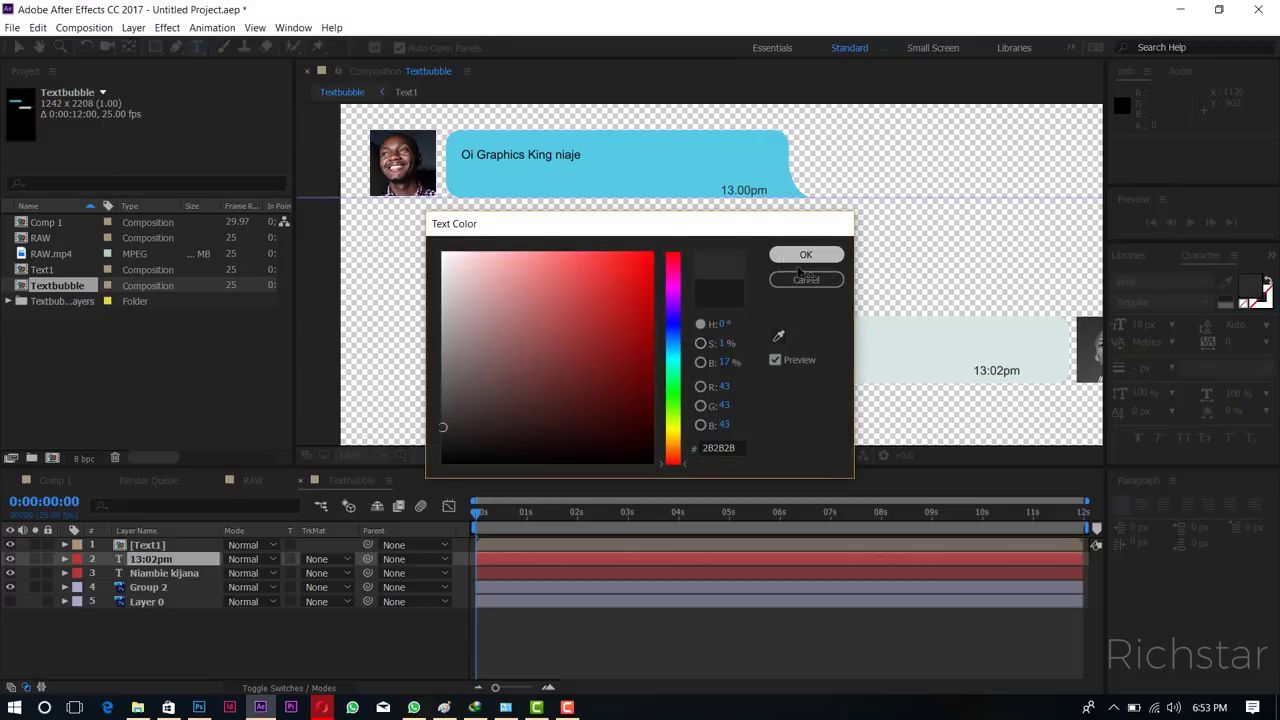
{"action": "left_click", "coordinate": [18, 47]}
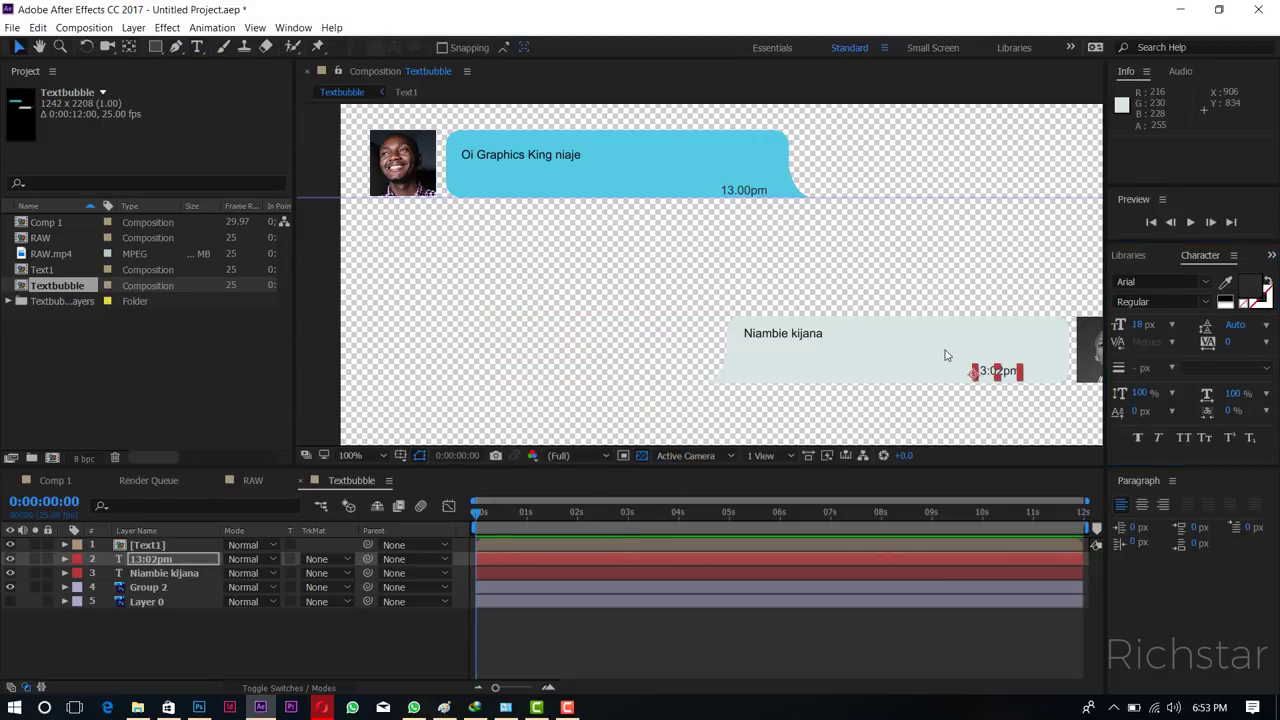
{"action": "key", "text": "shift+Right"}
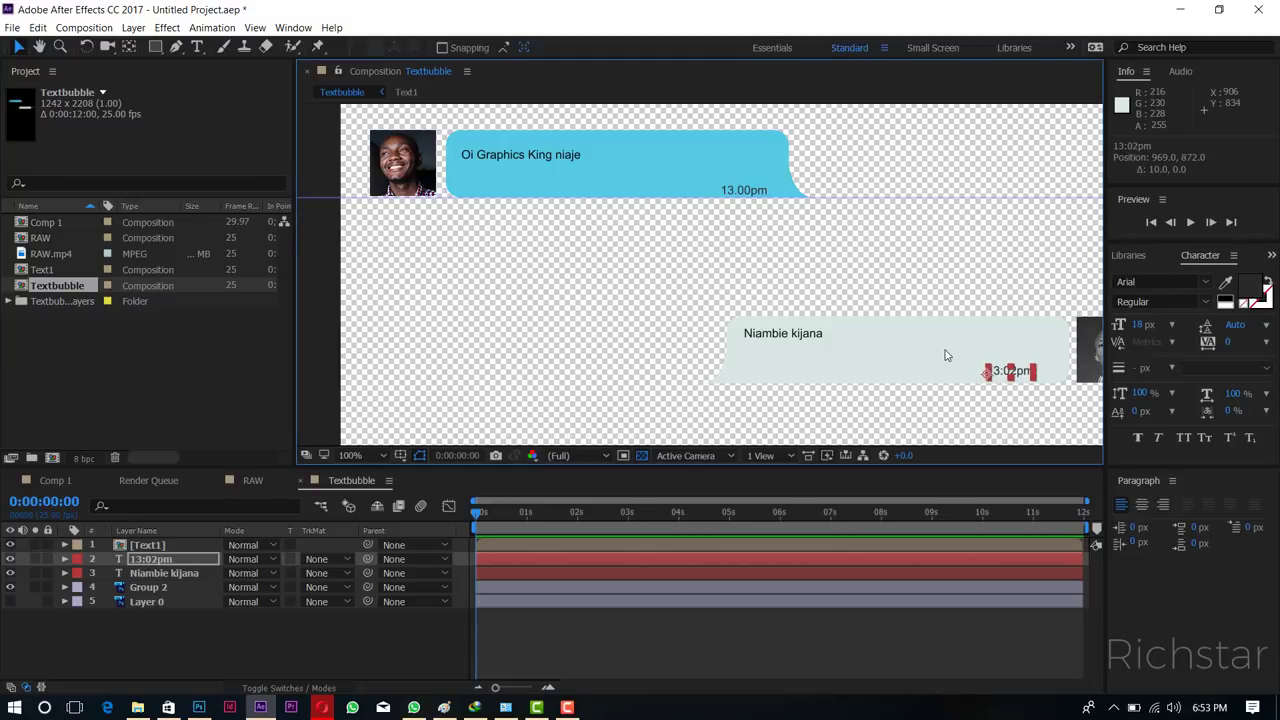
{"action": "key", "text": "shift+Right"}
{"action": "key", "text": "shift+Right"}
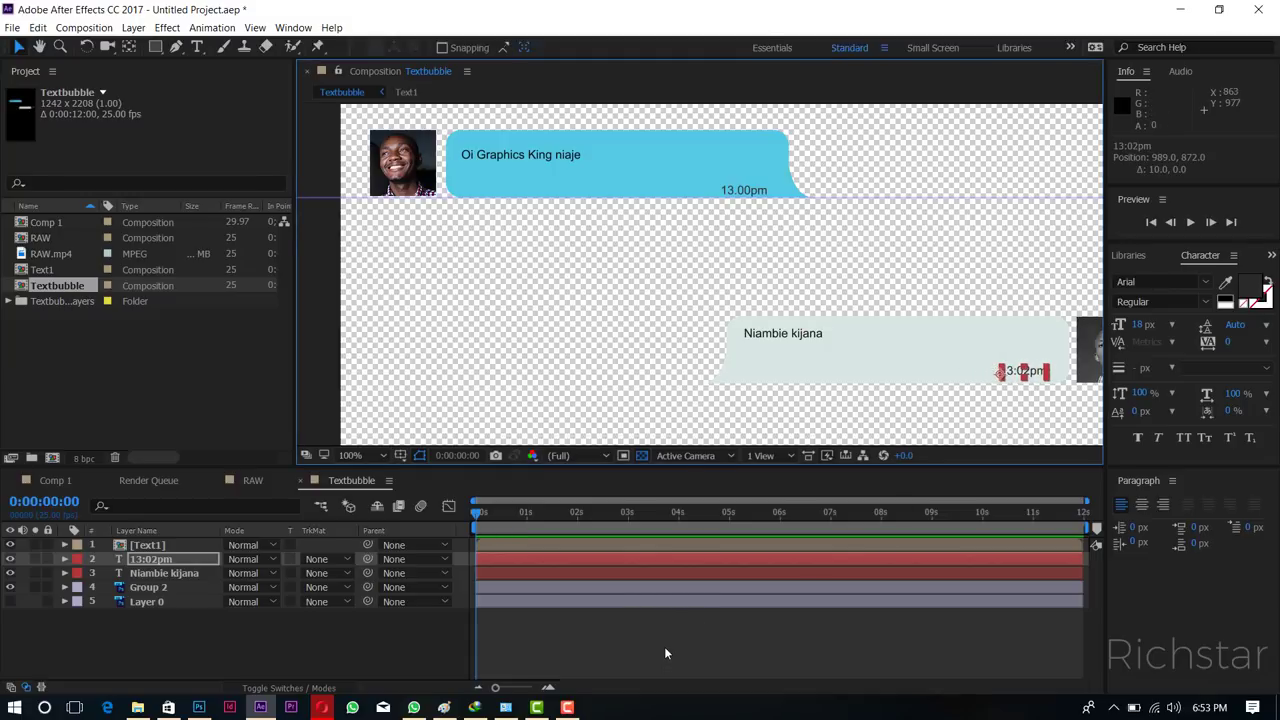
Select the 13:02pm and Niambie kijana layers in the timeline.
{"action": "left_click", "coordinate": [655, 645]}
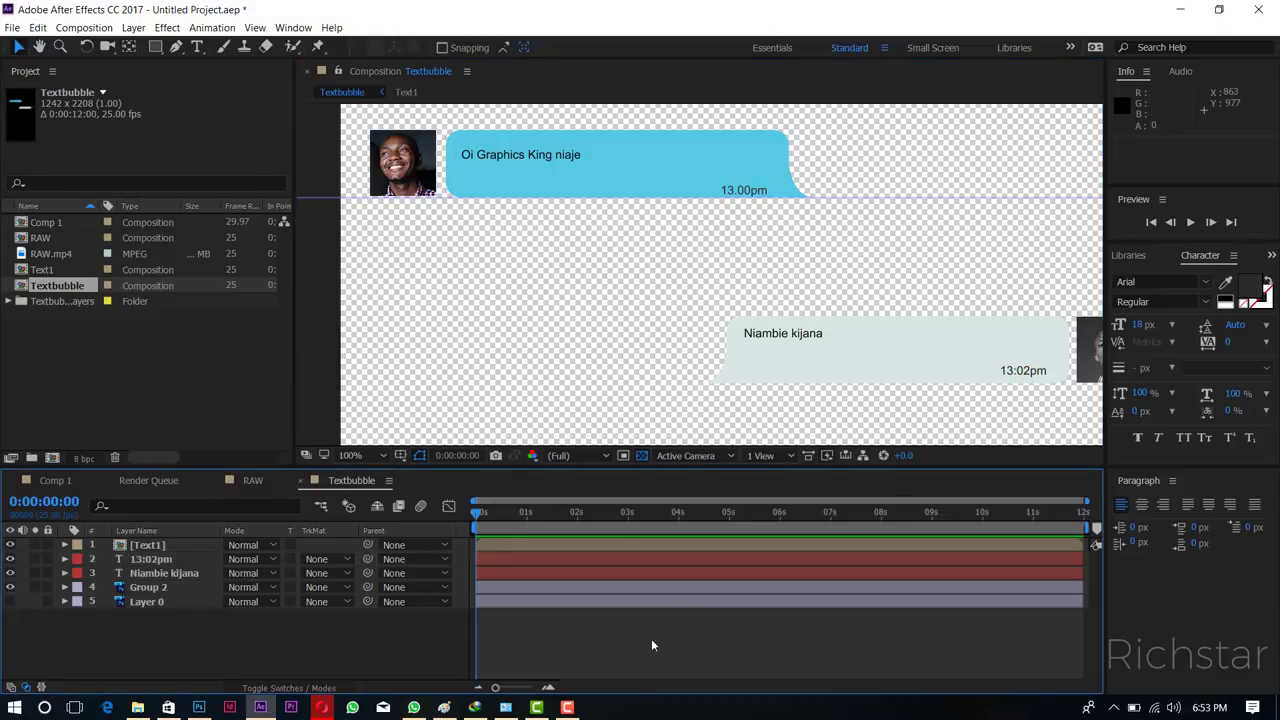
{"action": "left_click", "coordinate": [155, 562]}
{"action": "left_click", "coordinate": [157, 573], "text": "shift"}
Precompose Group 2, Niambie kijana and 13:02pm into a precomposition named 'text2'.
{"action": "left_click", "coordinate": [159, 588], "text": "shift"}
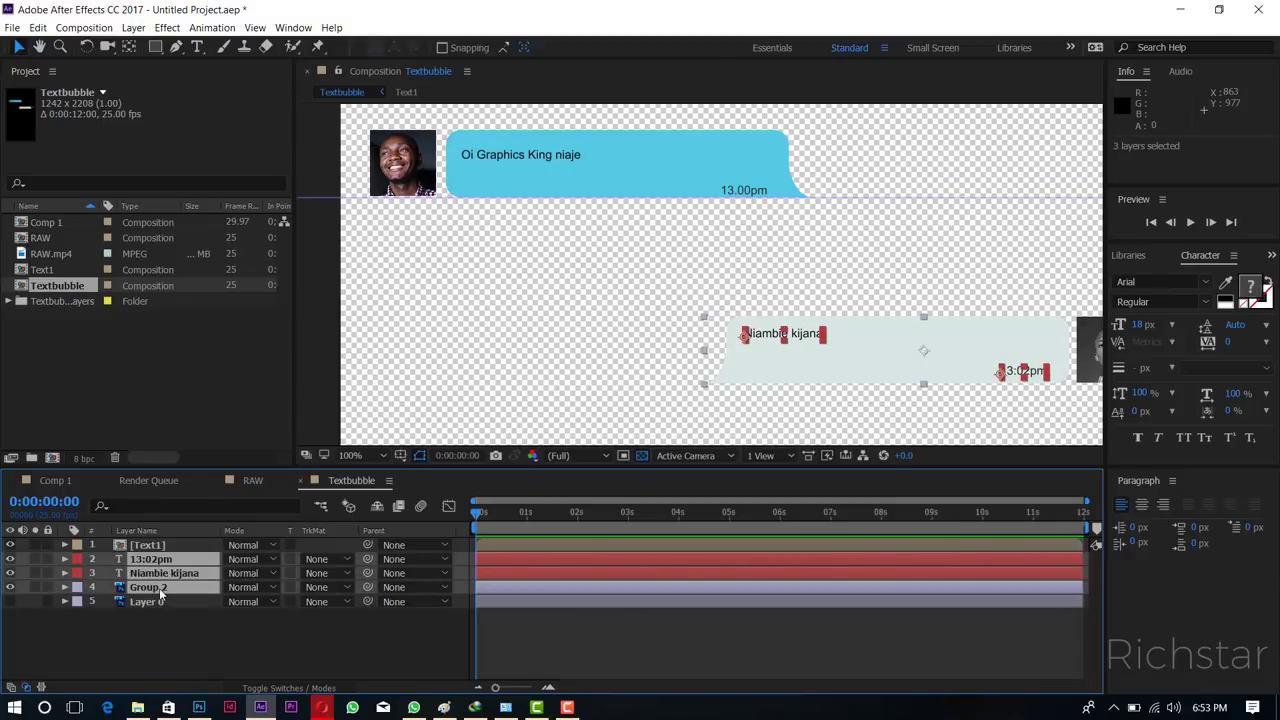
{"action": "right_click", "coordinate": [159, 588]}
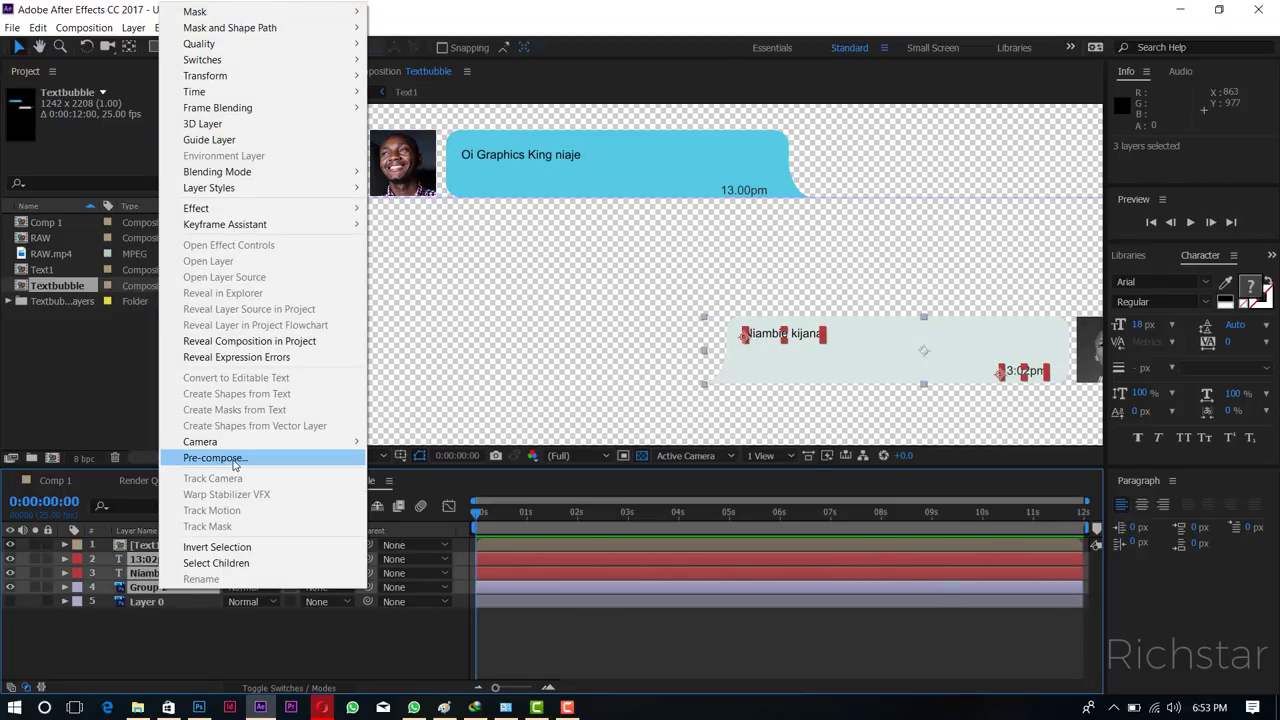
{"action": "left_click", "coordinate": [236, 463]}
{"action": "type", "text": "G"}
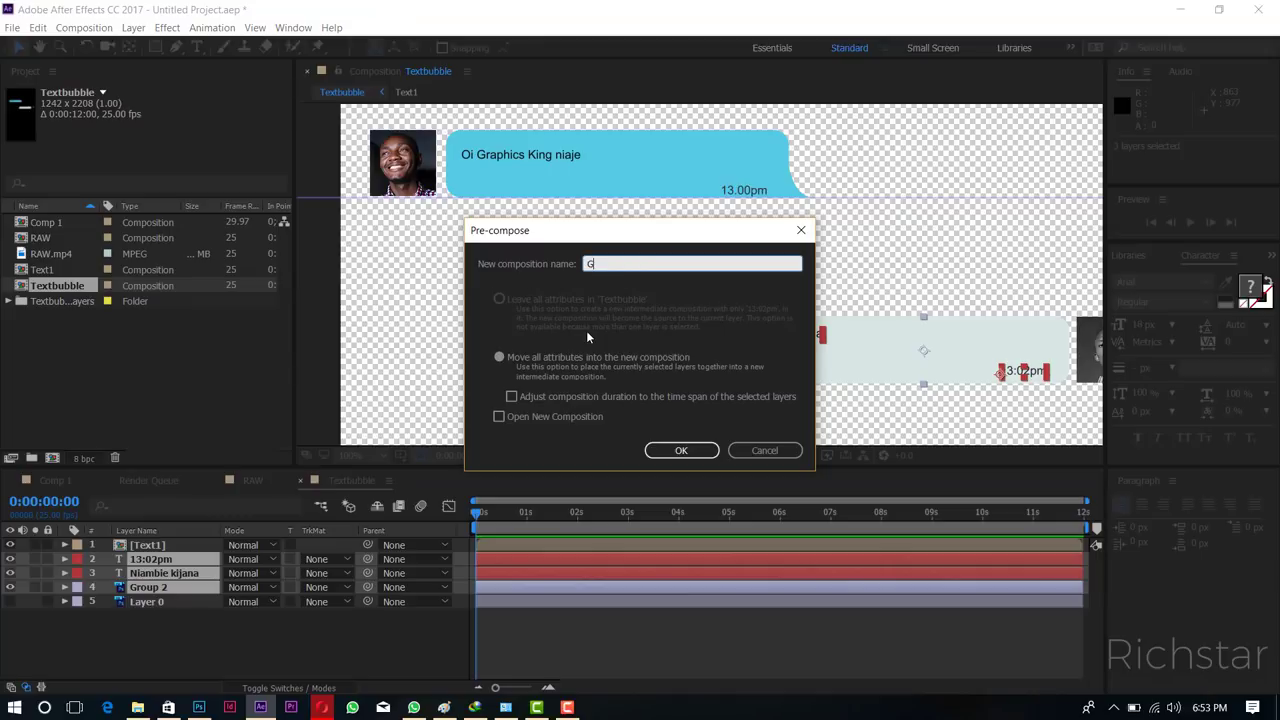
{"action": "type", "text": "roup"}
{"action": "type", "text": "2"}
{"action": "left_click", "coordinate": [675, 358]}
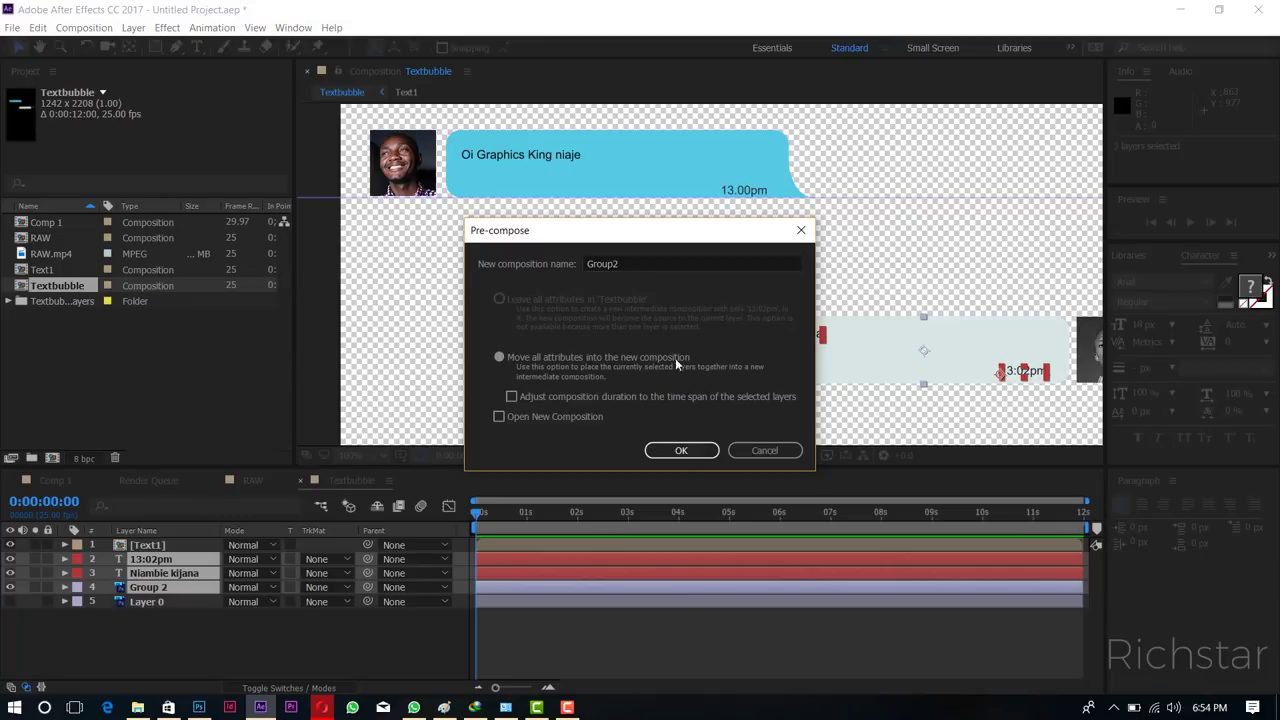
{"action": "left_click", "coordinate": [631, 265]}
{"action": "type", "text": "text2"}
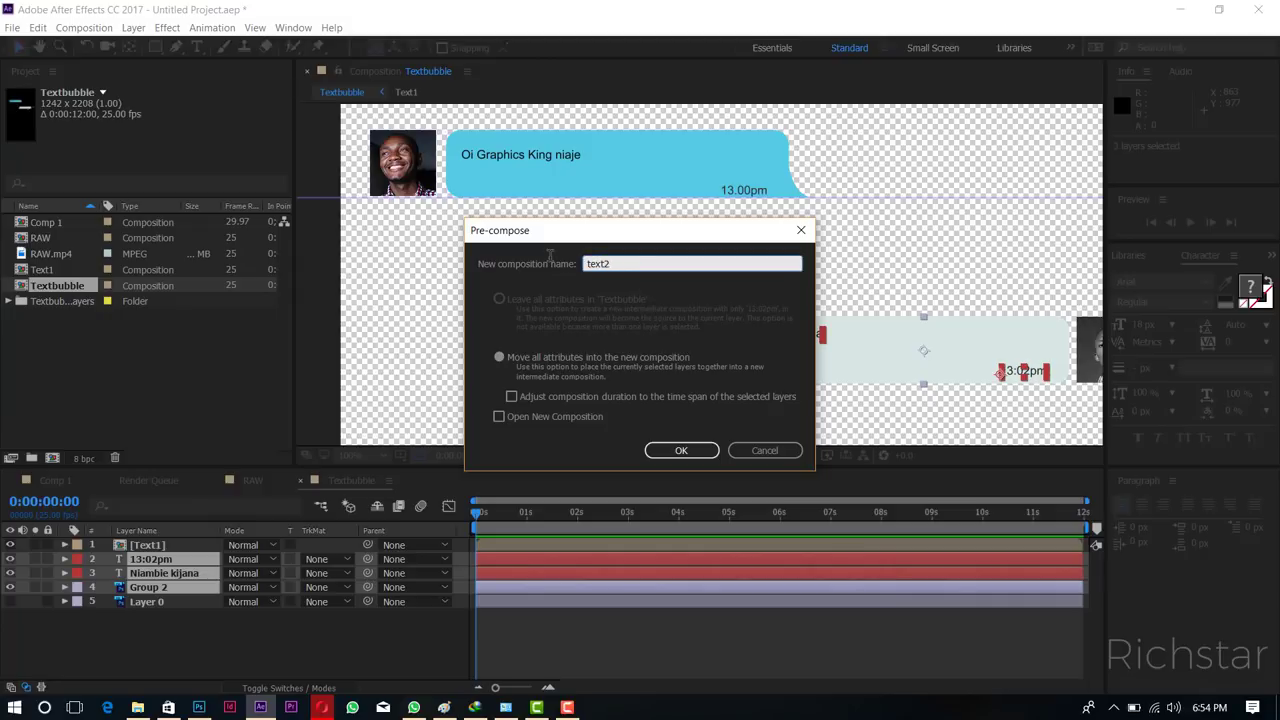
{"action": "key", "text": "Return"}
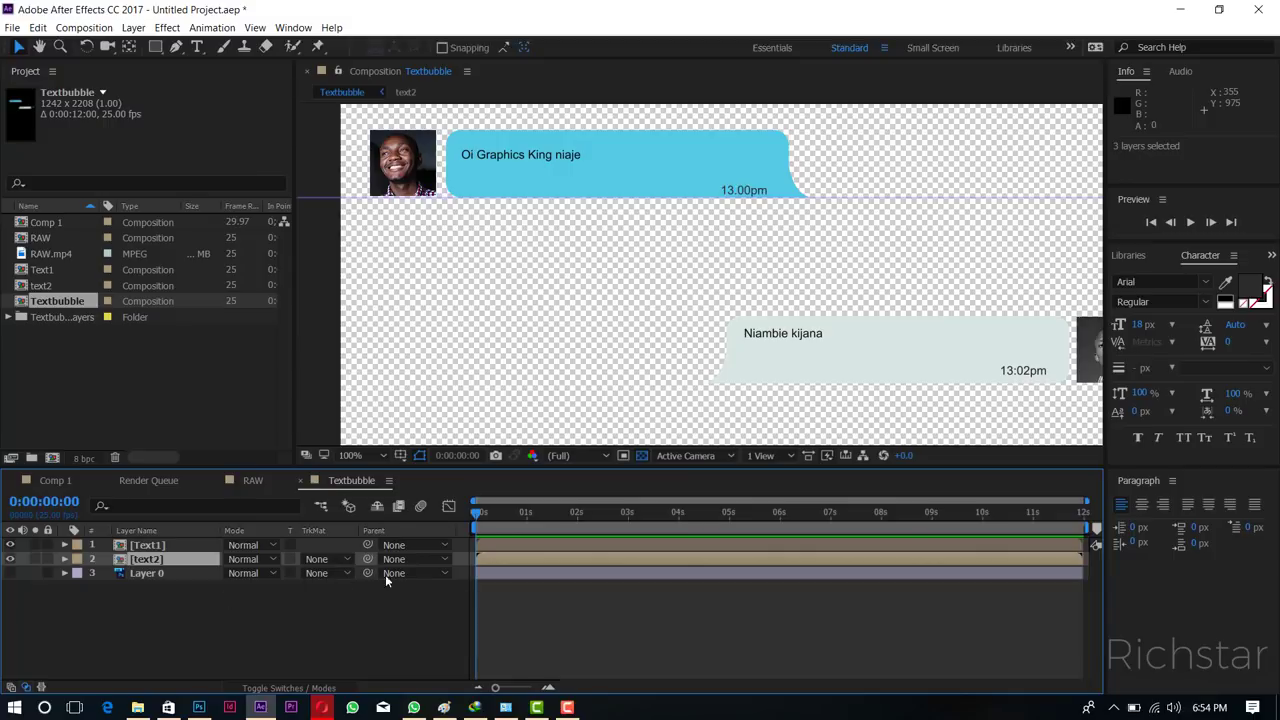
Draw a red rectangle covering the blue chat bubble.
{"action": "scroll", "coordinate": [517, 403], "scroll_direction": "down", "scroll_amount": 2}
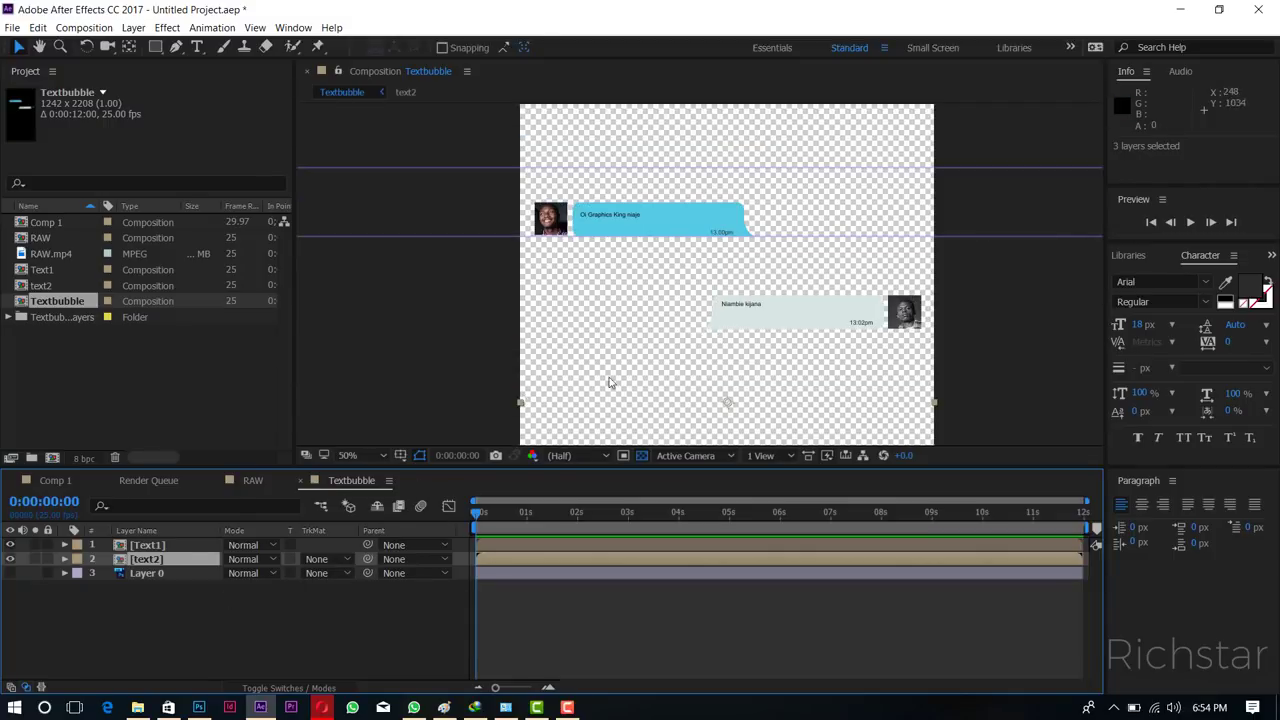
{"action": "scroll", "coordinate": [725, 400], "scroll_direction": "up", "scroll_amount": 2}
{"action": "scroll", "coordinate": [834, 323], "scroll_direction": "down", "scroll_amount": 2}
{"action": "left_click", "coordinate": [150, 510]}
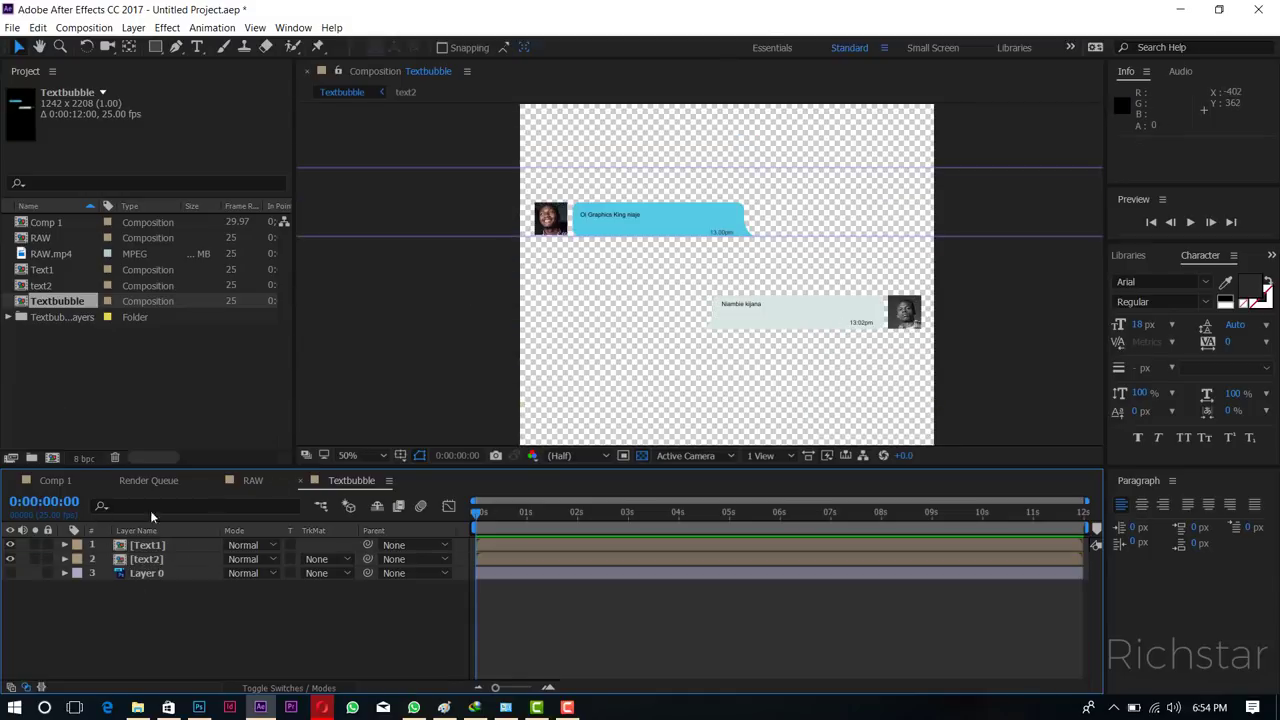
{"action": "left_click", "coordinate": [155, 47]}
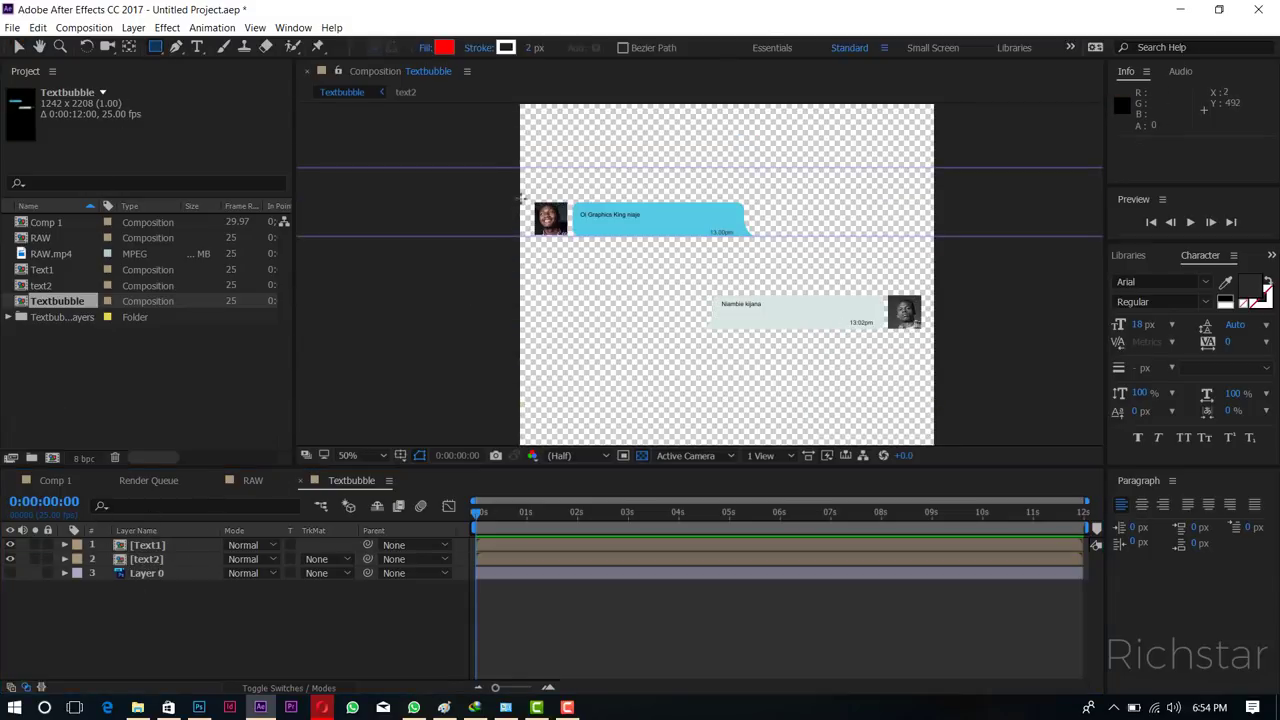
{"action": "mouse_move", "coordinate": [518, 187]}
{"action": "left_mouse_down"}
{"action": "mouse_move", "coordinate": [652, 236]}
{"action": "mouse_move", "coordinate": [771, 236]}
{"action": "left_mouse_up"}
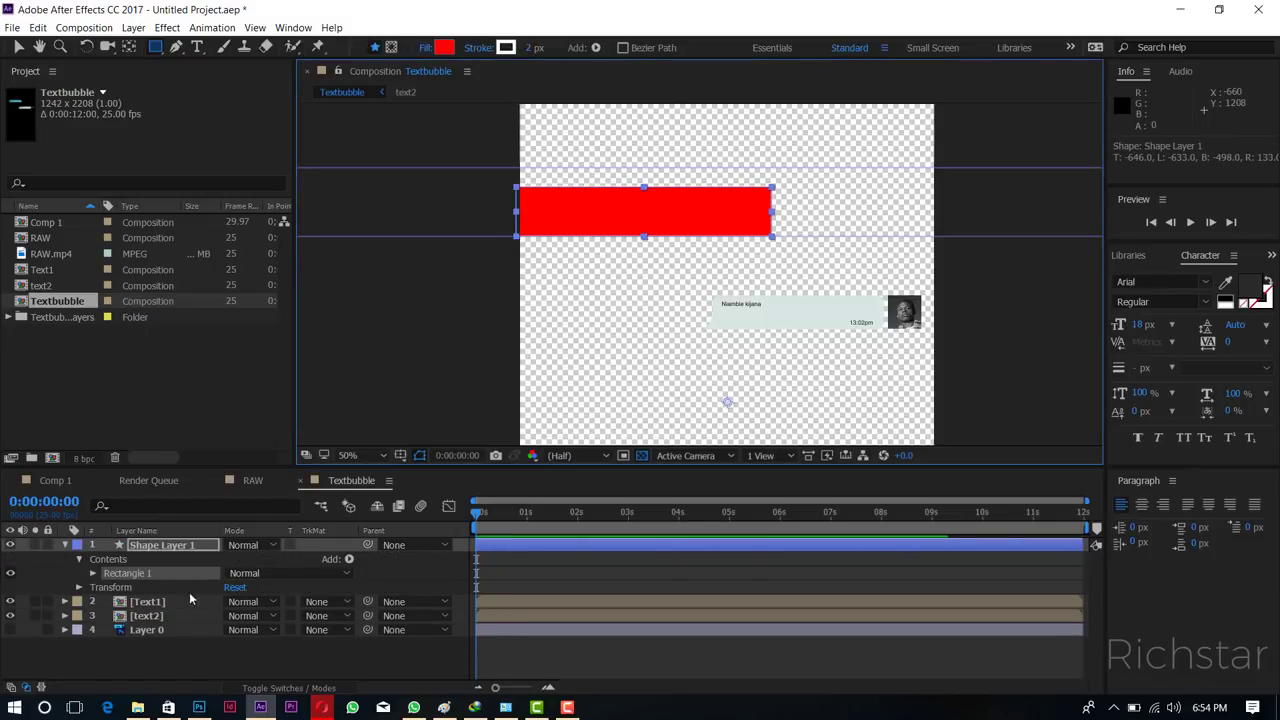
Set Text1's track matte to Alpha Matte 'Shape Layer 1'.
{"action": "left_click", "coordinate": [77, 545]}
{"action": "left_click", "coordinate": [64, 548]}
{"action": "left_click", "coordinate": [64, 546]}
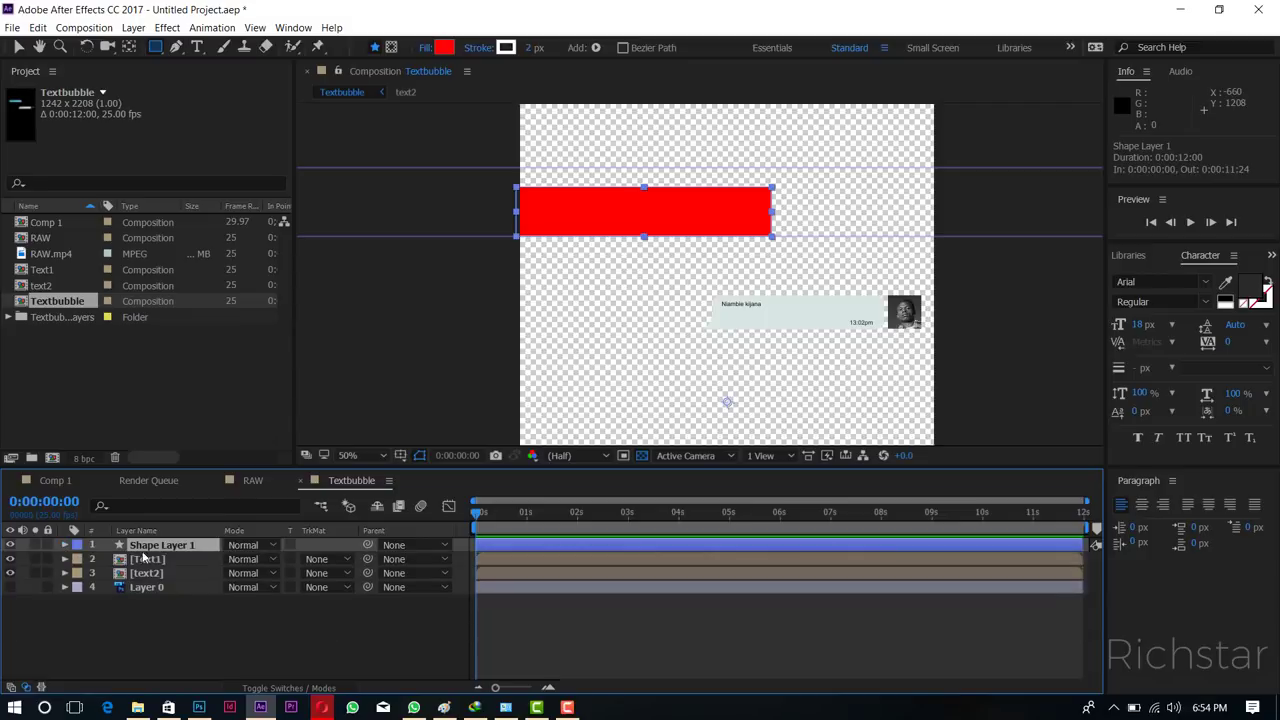
{"action": "left_click", "coordinate": [150, 559]}
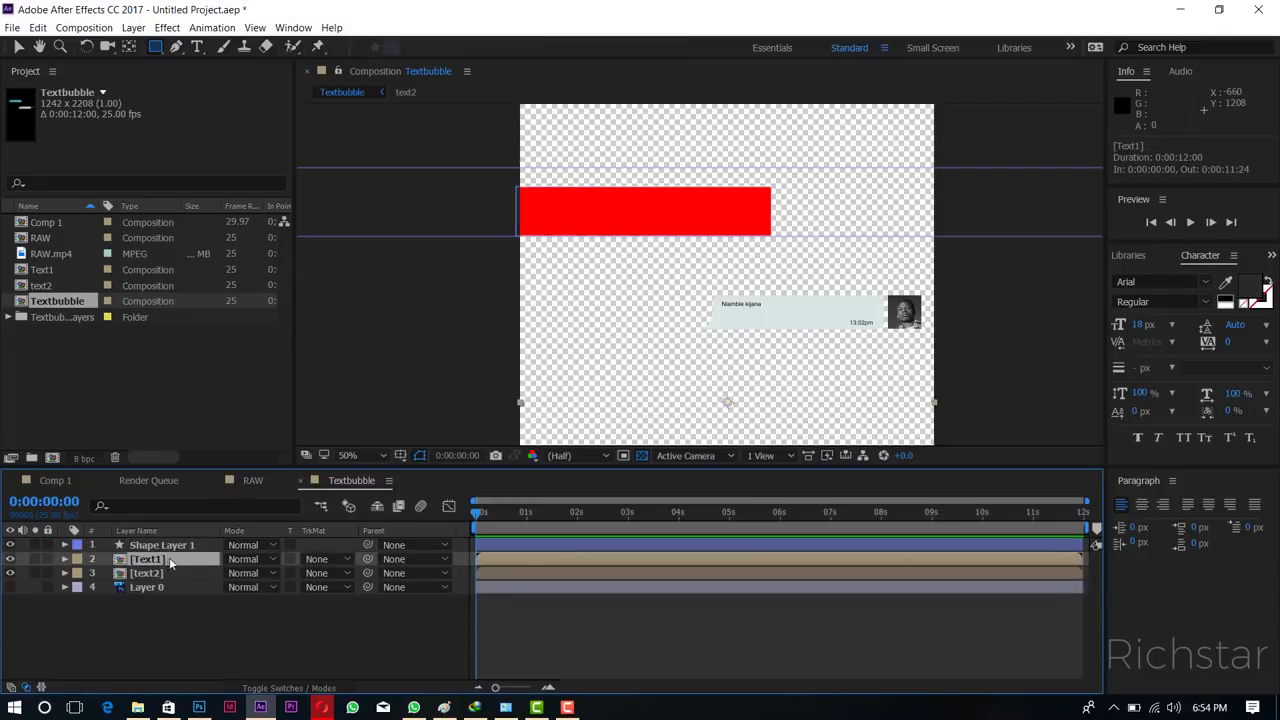
{"action": "left_click", "coordinate": [314, 560]}
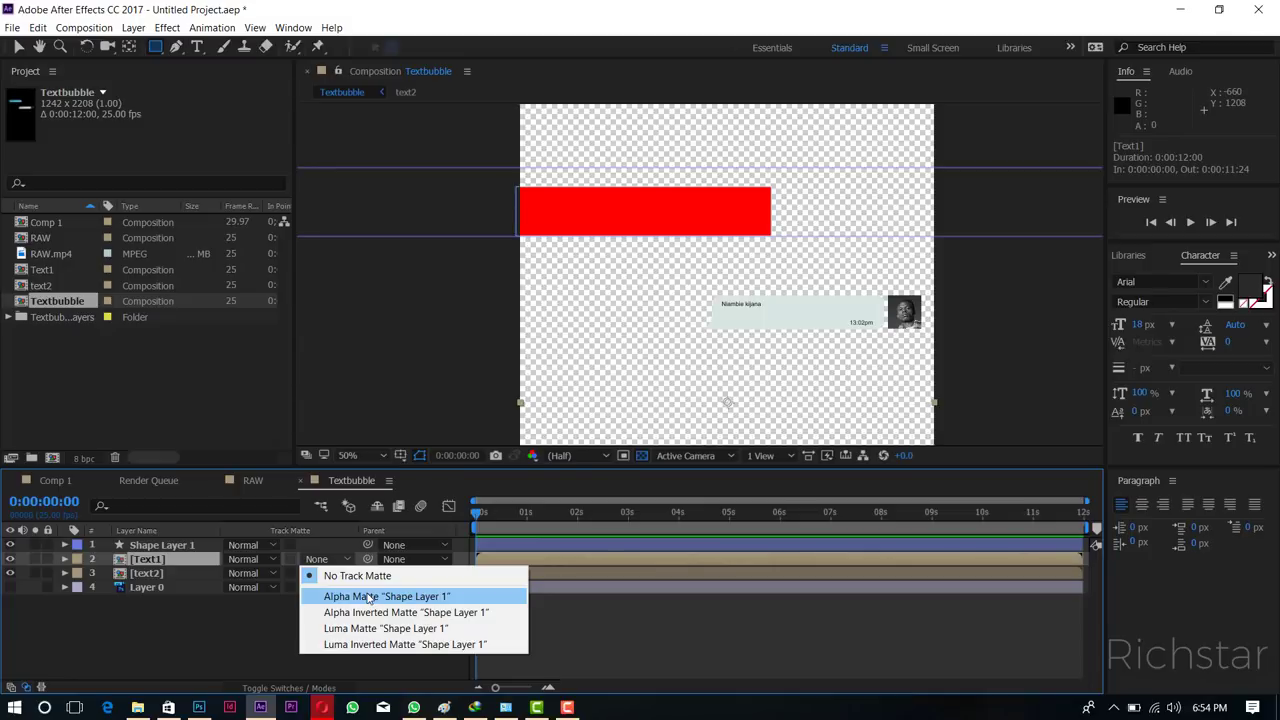
{"action": "left_click", "coordinate": [370, 596]}
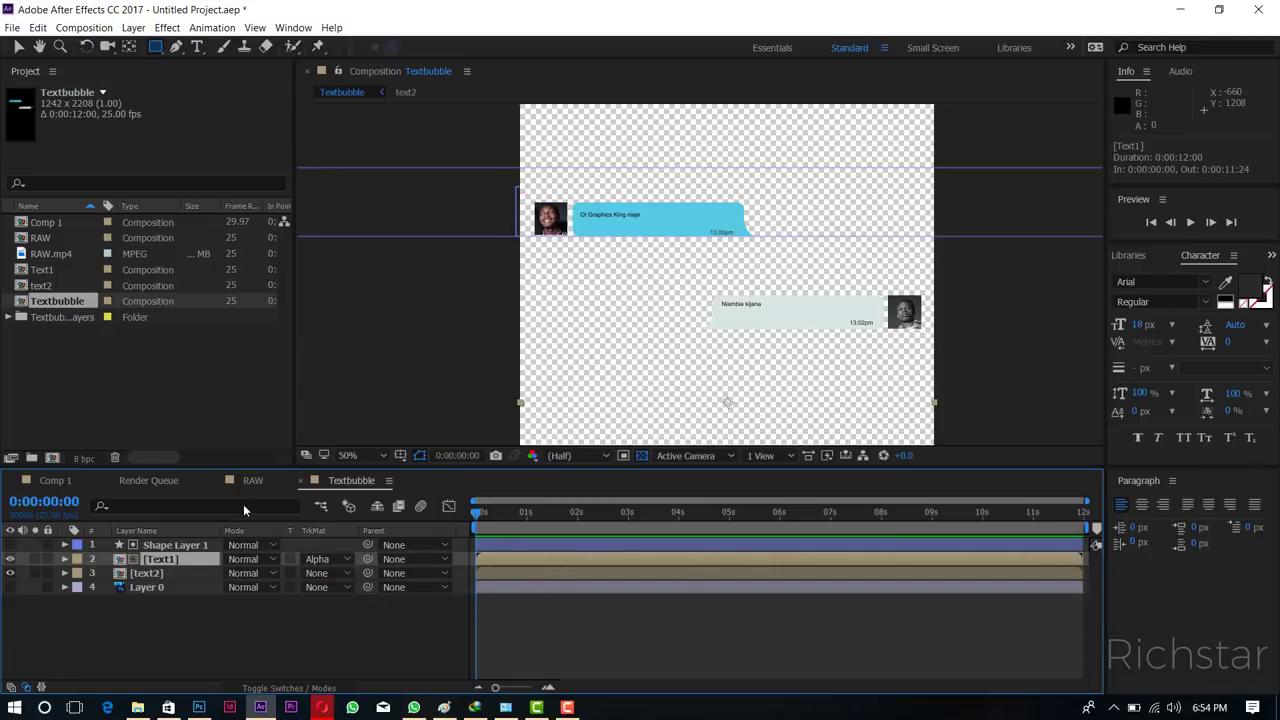
Reveal Text1's Rotation, hide the transparency grid, and move its anchor to the avatar's lower corner.
{"action": "key", "text": "r"}
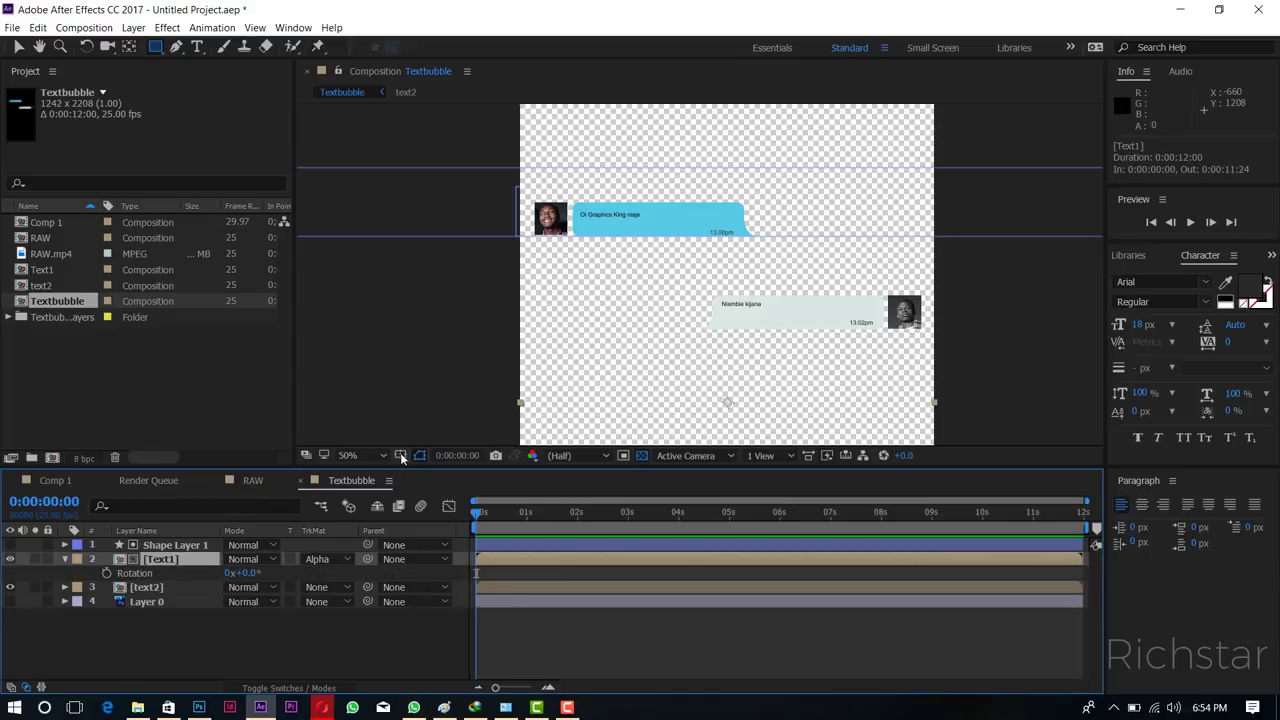
{"action": "left_click", "coordinate": [21, 47]}
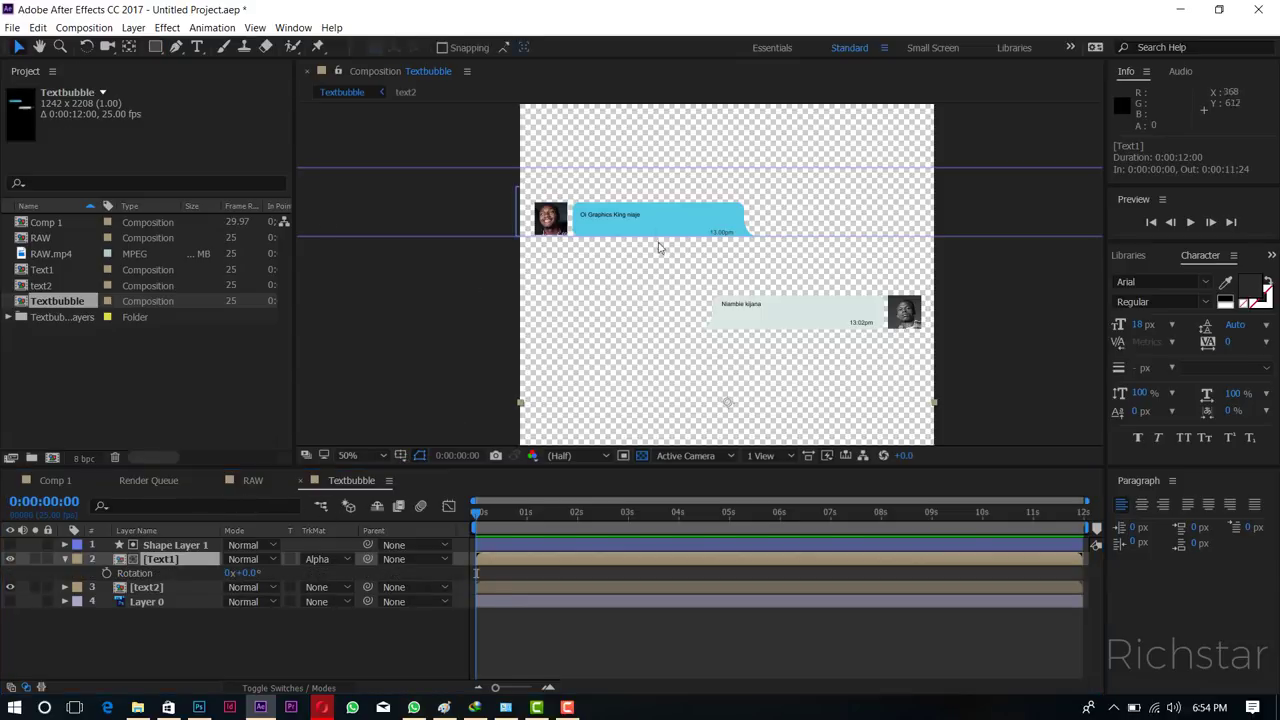
{"action": "left_click", "coordinate": [655, 221]}
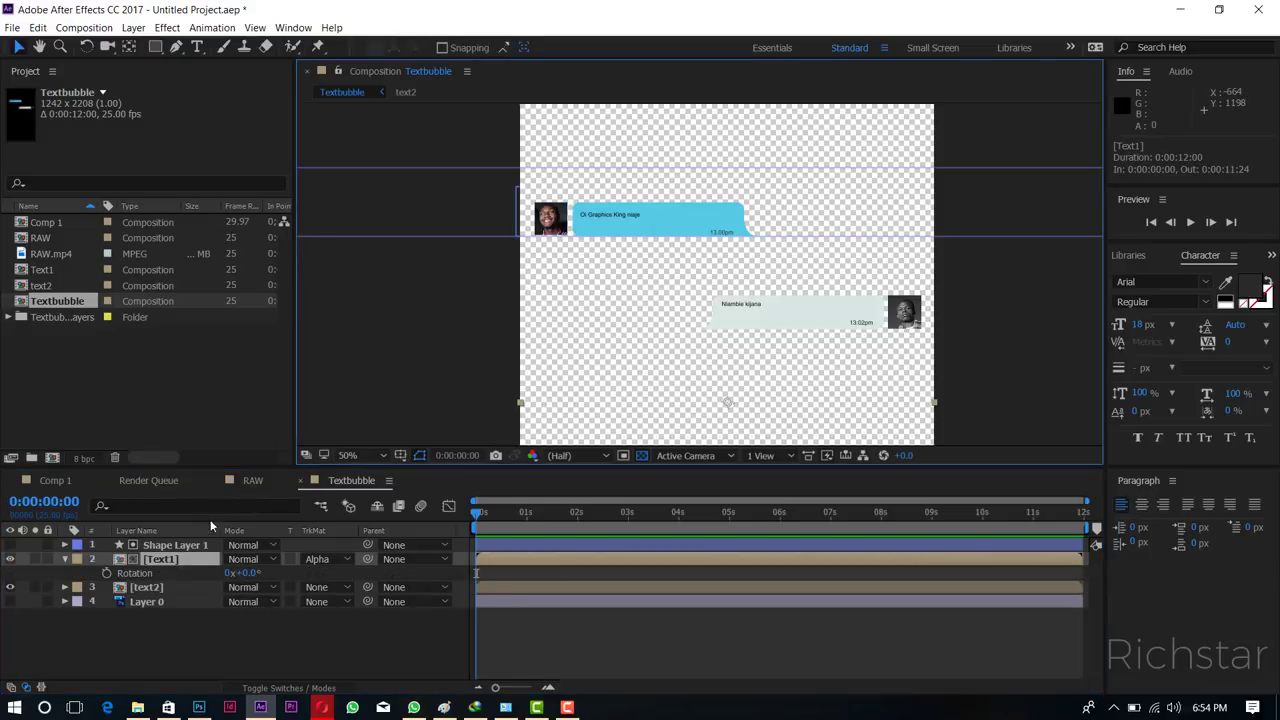
{"action": "left_click", "coordinate": [170, 561]}
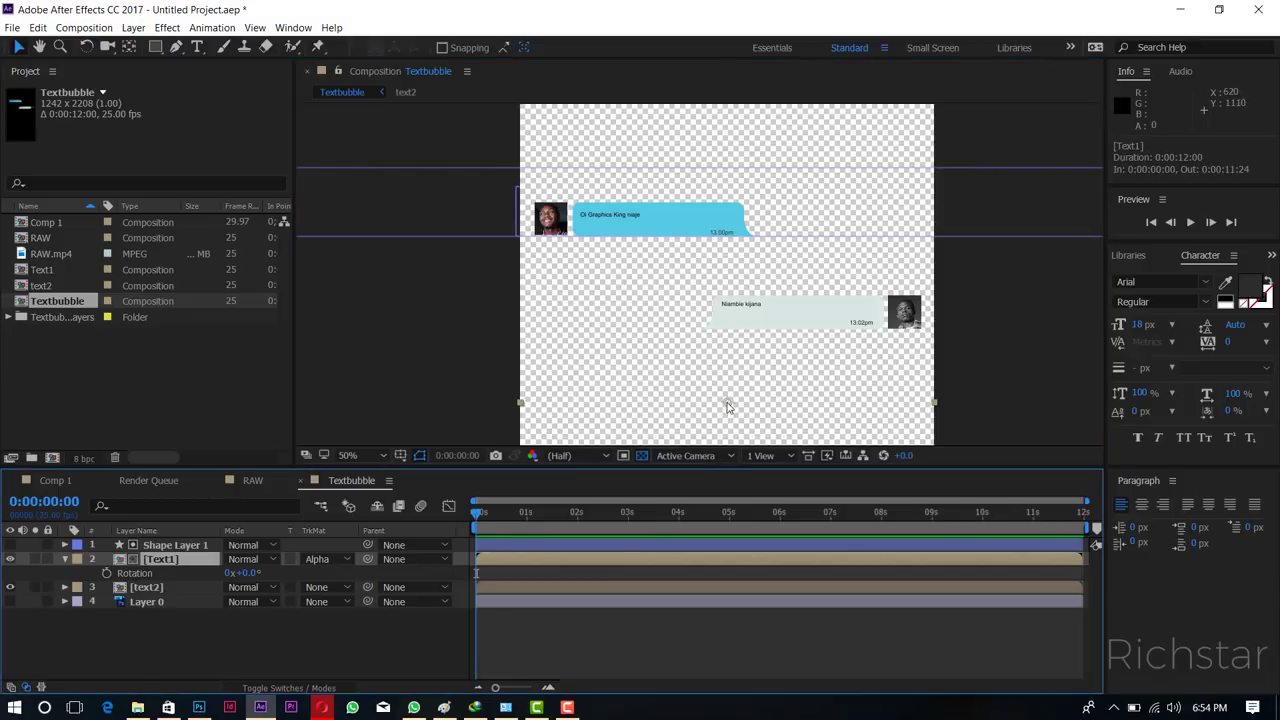
{"action": "left_click", "coordinate": [641, 456]}
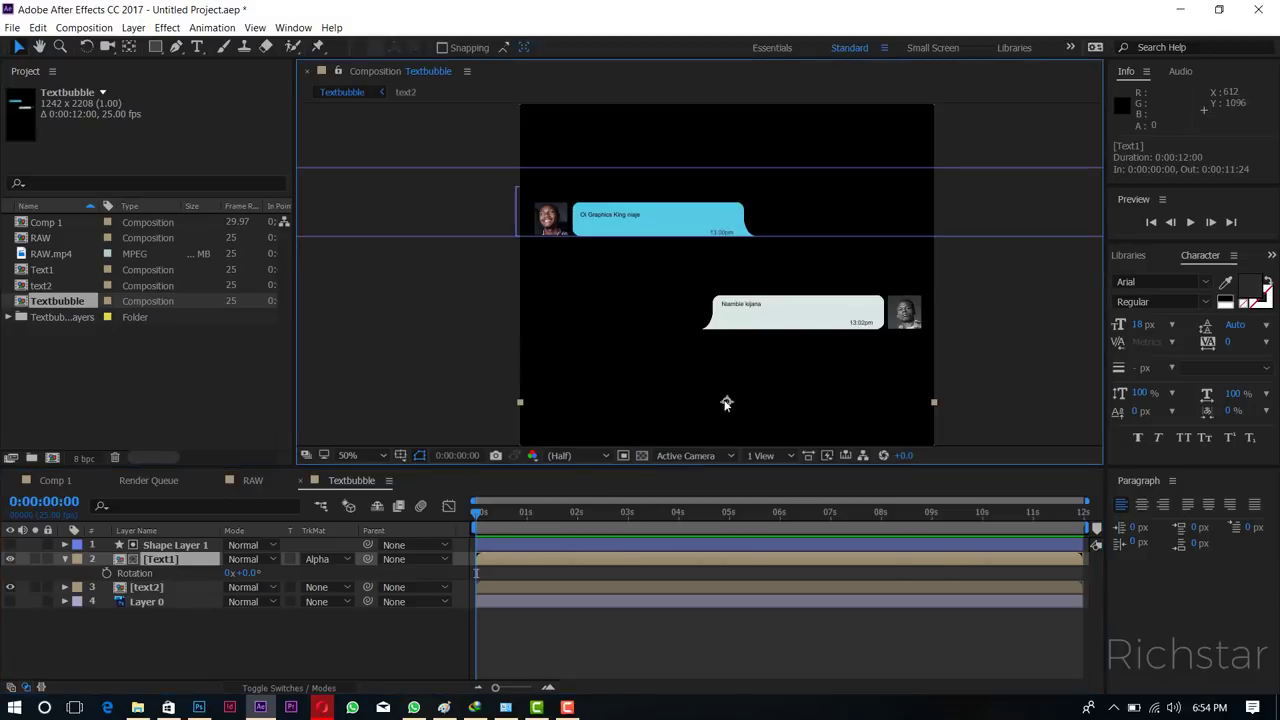
{"action": "left_click", "coordinate": [129, 47]}
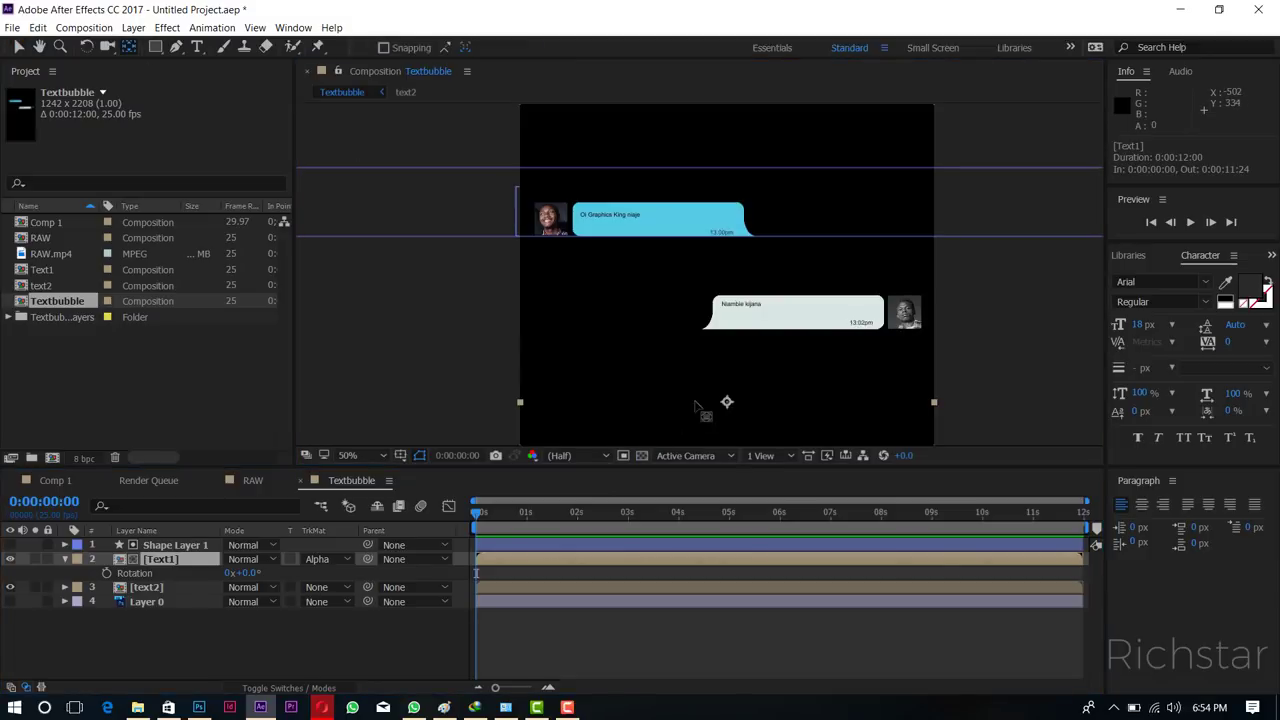
{"action": "left_click_drag", "start_coordinate": [727, 402], "coordinate": [537, 236]}
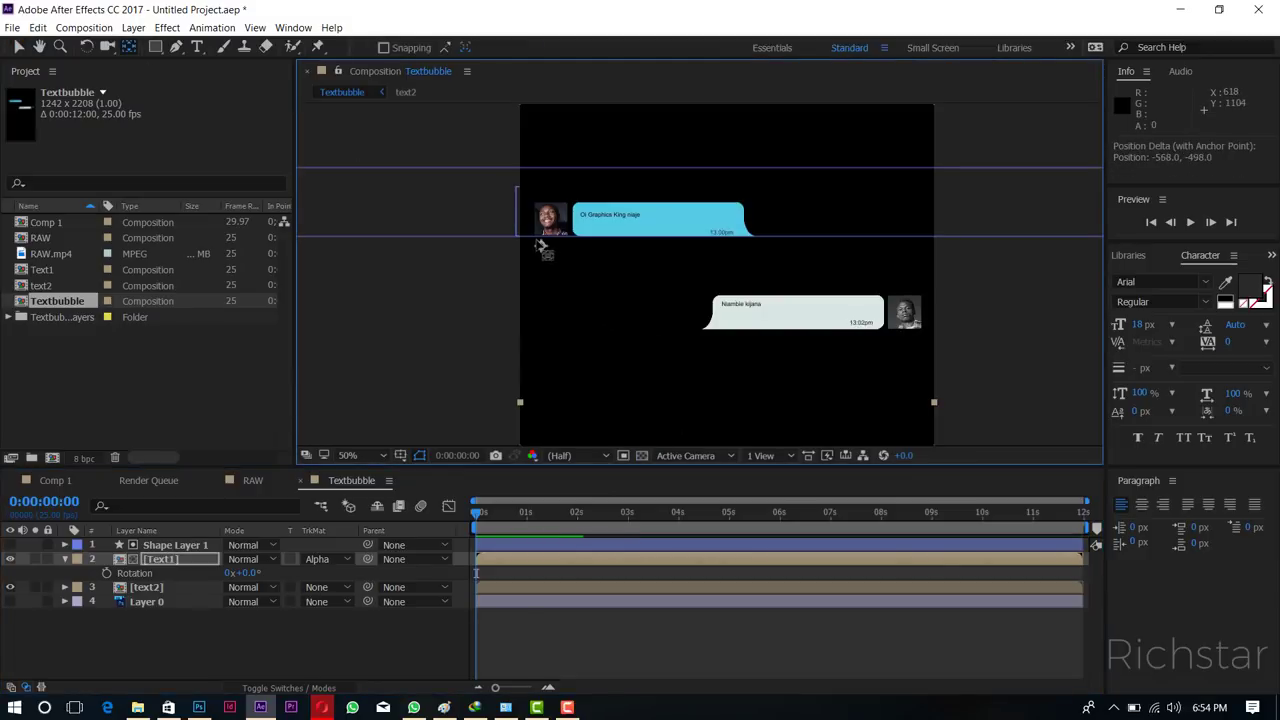
Keyframe Text1's Rotation at 0° at one second and 28° at the start.
{"action": "left_click", "coordinate": [172, 558]}
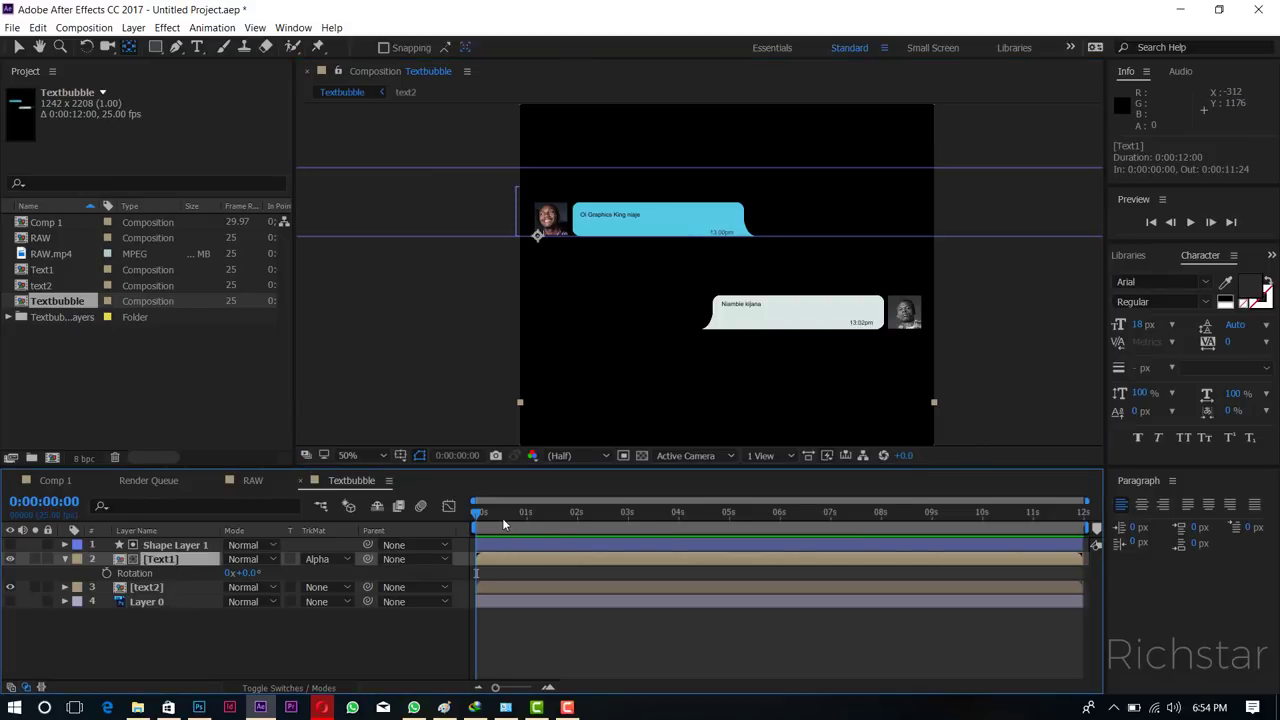
{"action": "left_click_drag", "start_coordinate": [508, 692], "coordinate": [518, 692]}
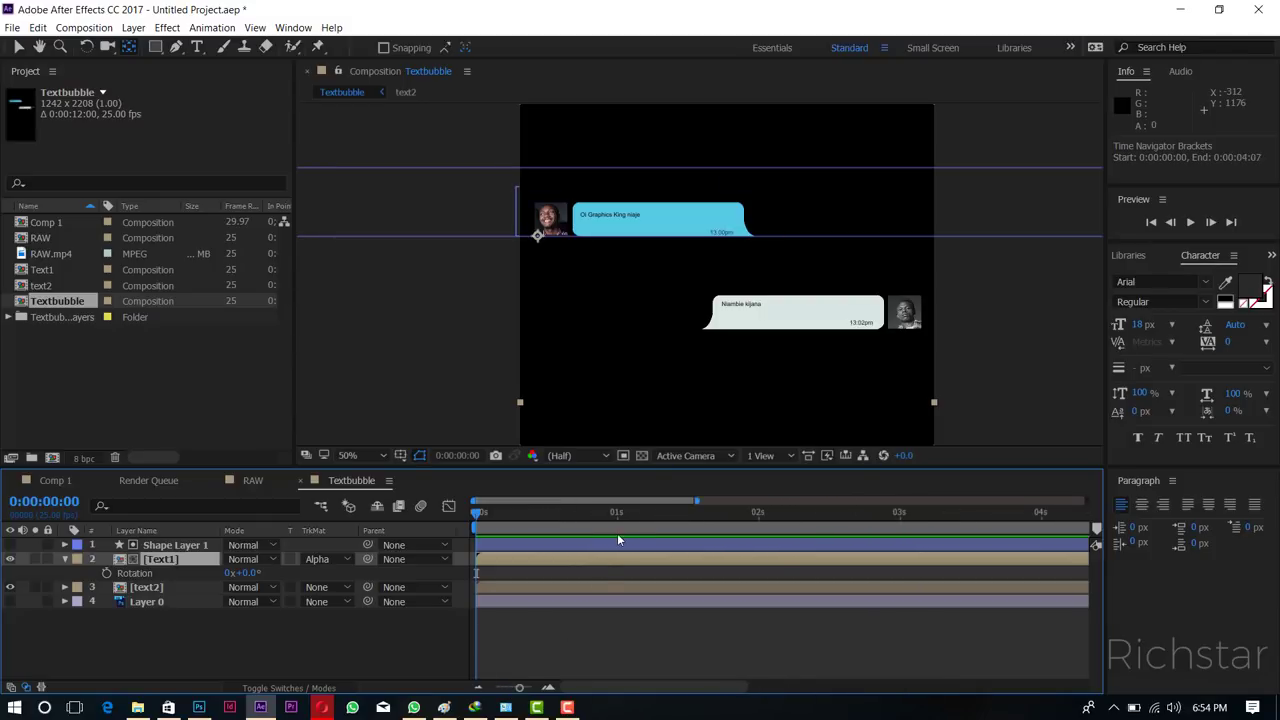
{"action": "left_click", "coordinate": [617, 524]}
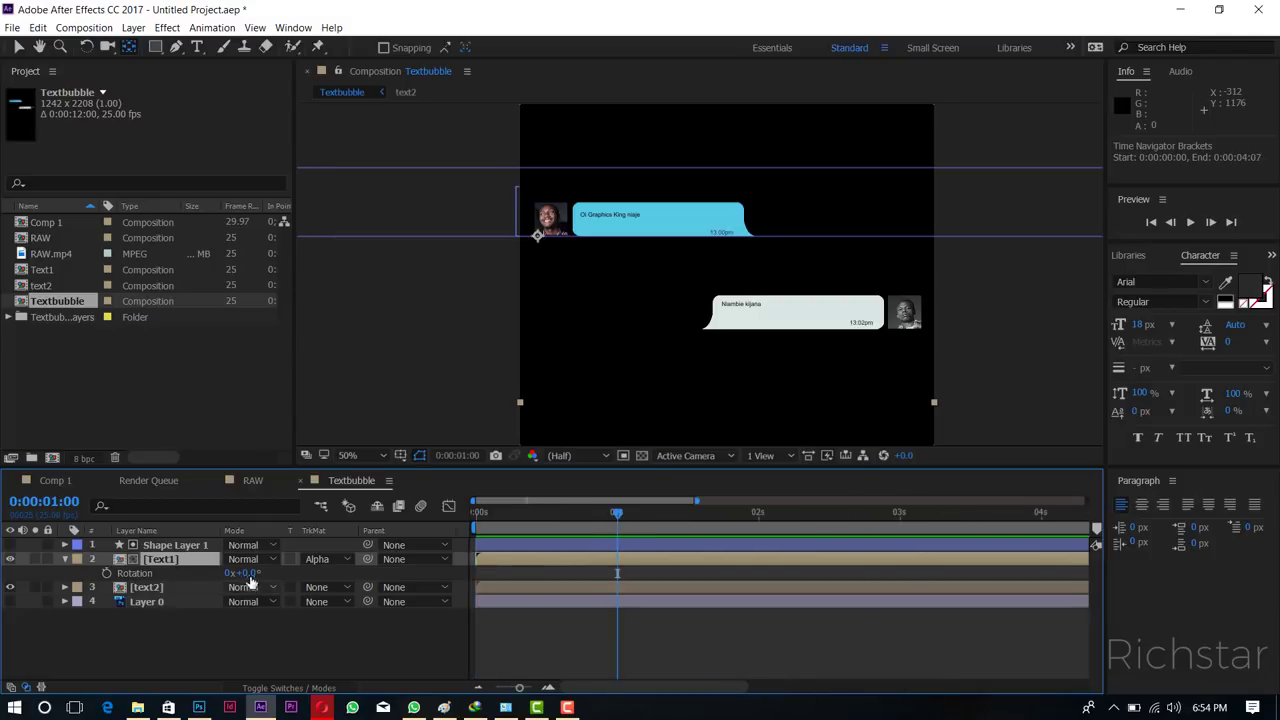
{"action": "left_click", "coordinate": [106, 573]}
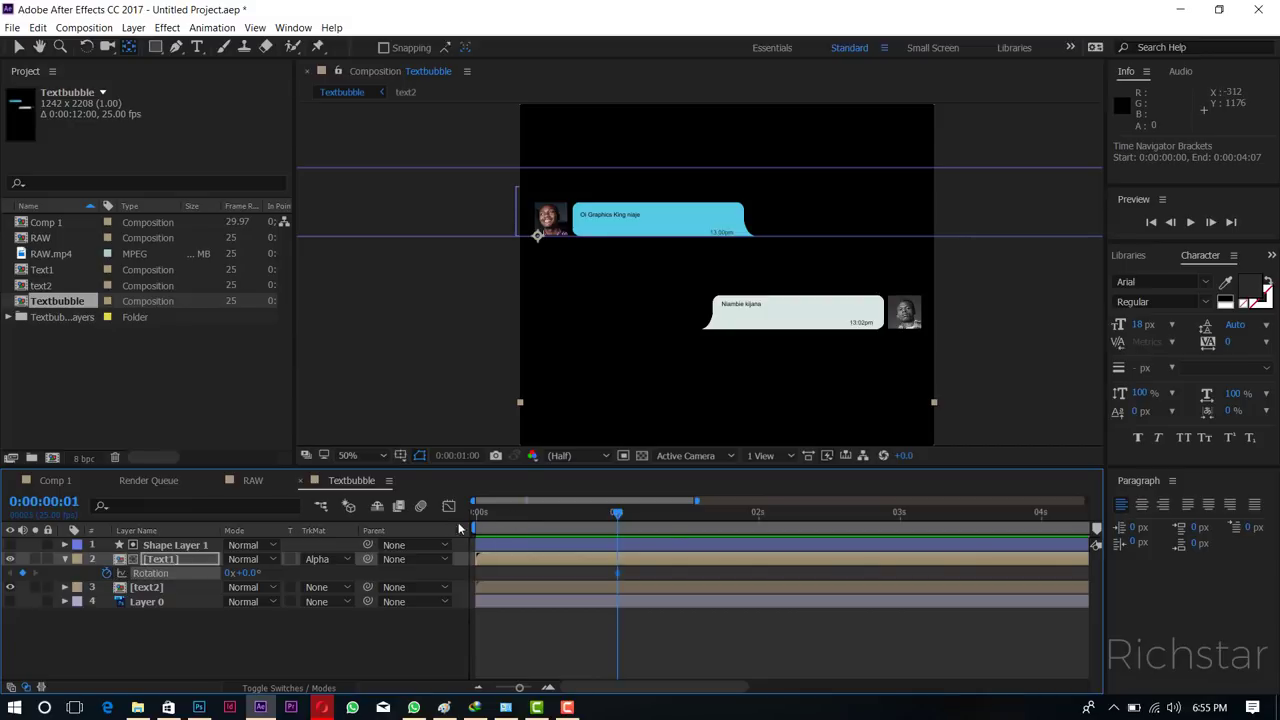
{"action": "key", "text": "Home"}
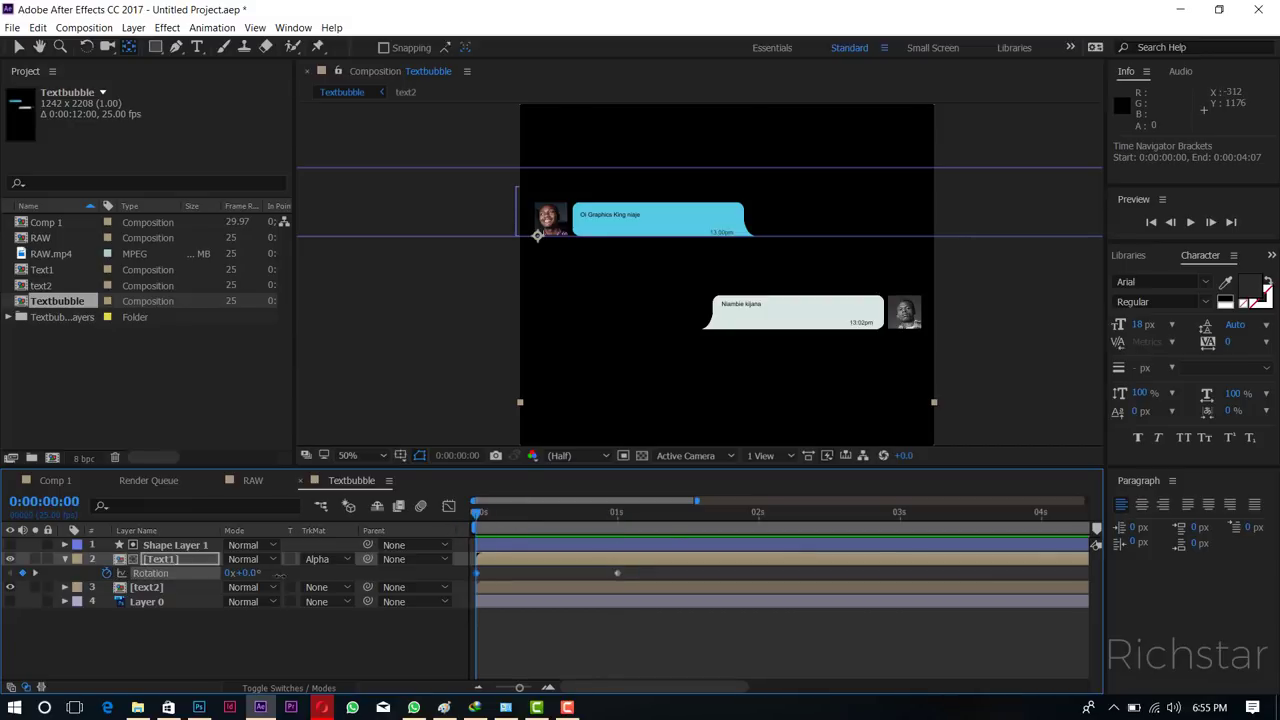
{"action": "mouse_move", "coordinate": [280, 576]}
{"action": "left_mouse_down"}
{"action": "mouse_move", "coordinate": [313, 575]}
{"action": "mouse_move", "coordinate": [265, 571]}
{"action": "left_mouse_up"}
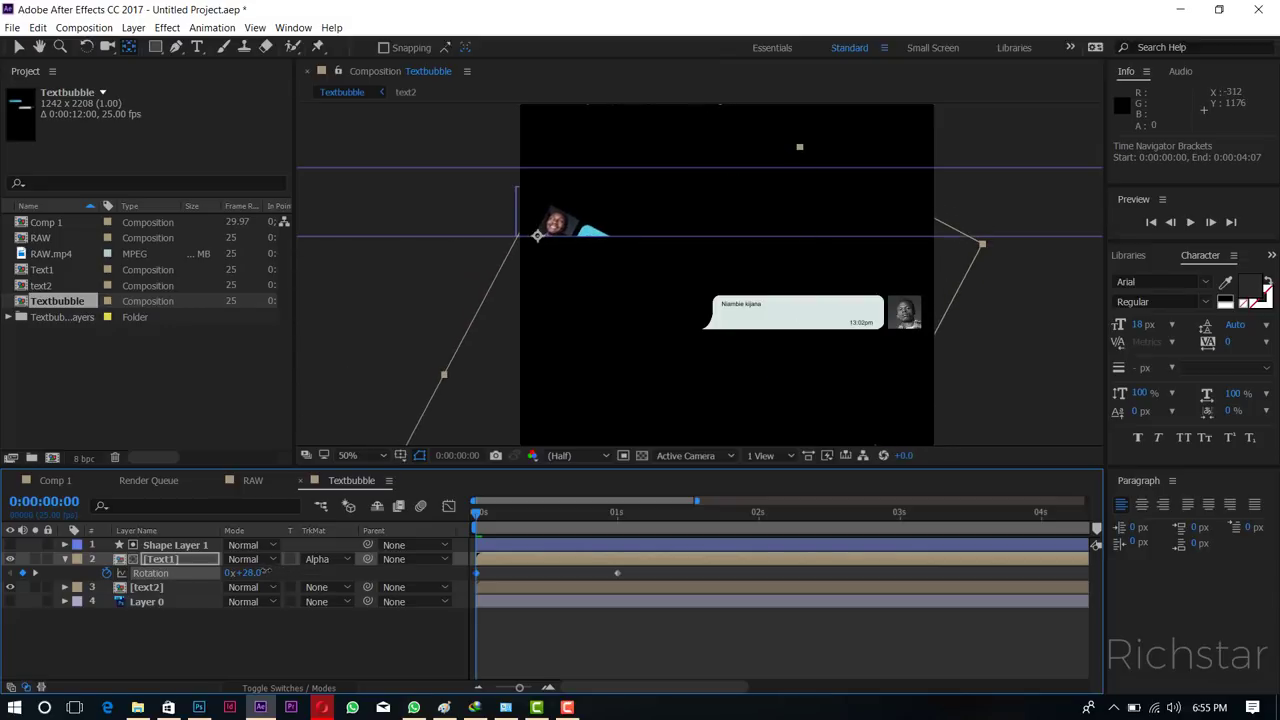
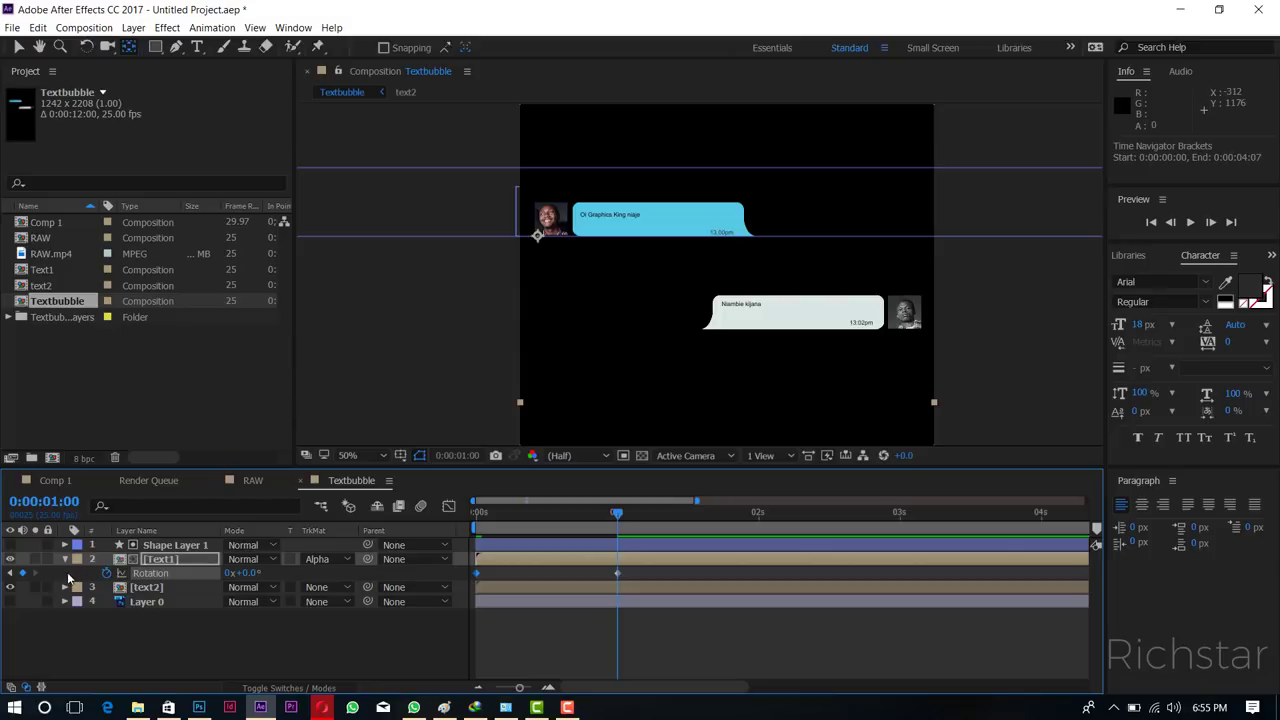
Keyframe Text1's Position at 0:00 with the Y value lowered to 730.
{"action": "left_click", "coordinate": [157, 561]}
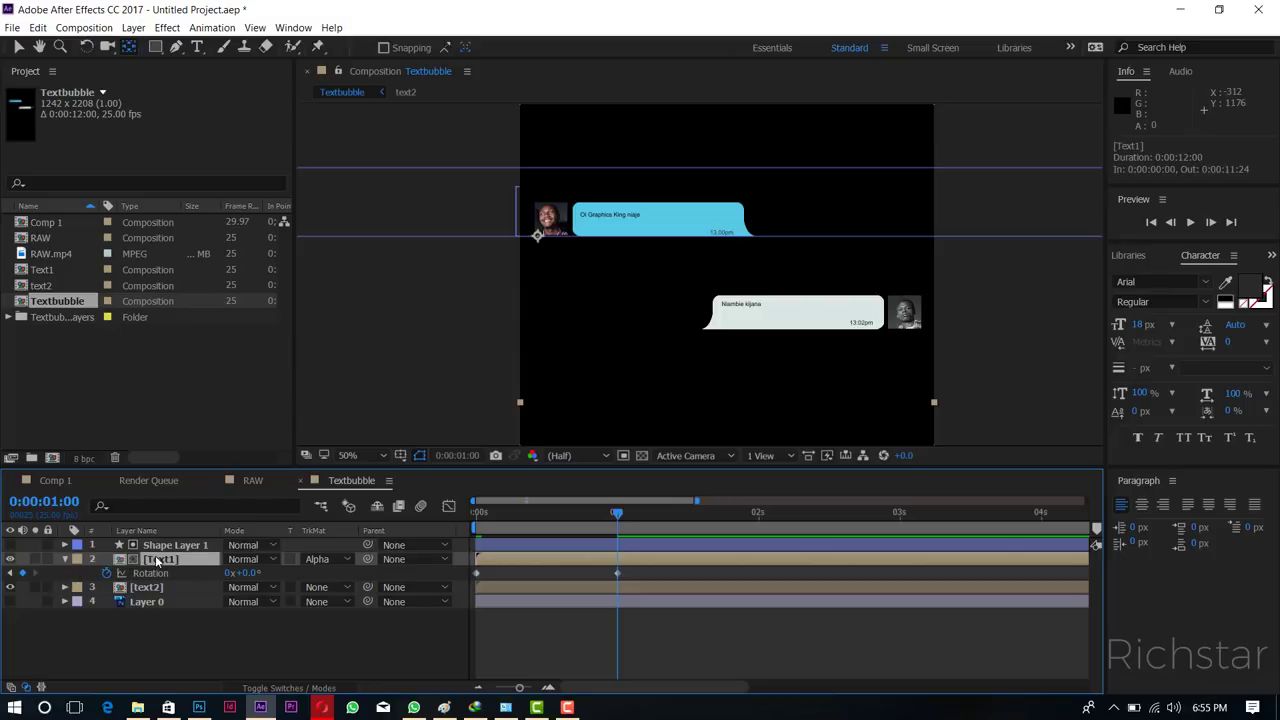
{"action": "key", "text": "p"}
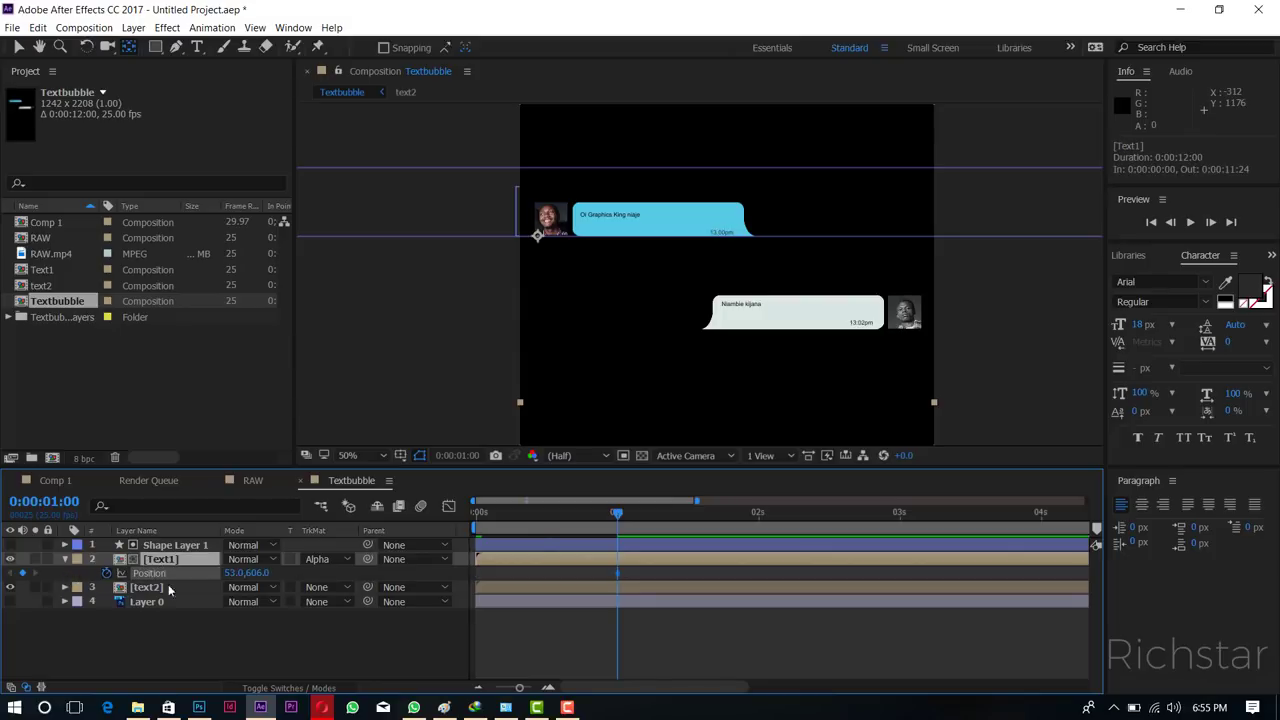
{"action": "left_click", "coordinate": [520, 512]}
{"action": "key", "text": "Home"}
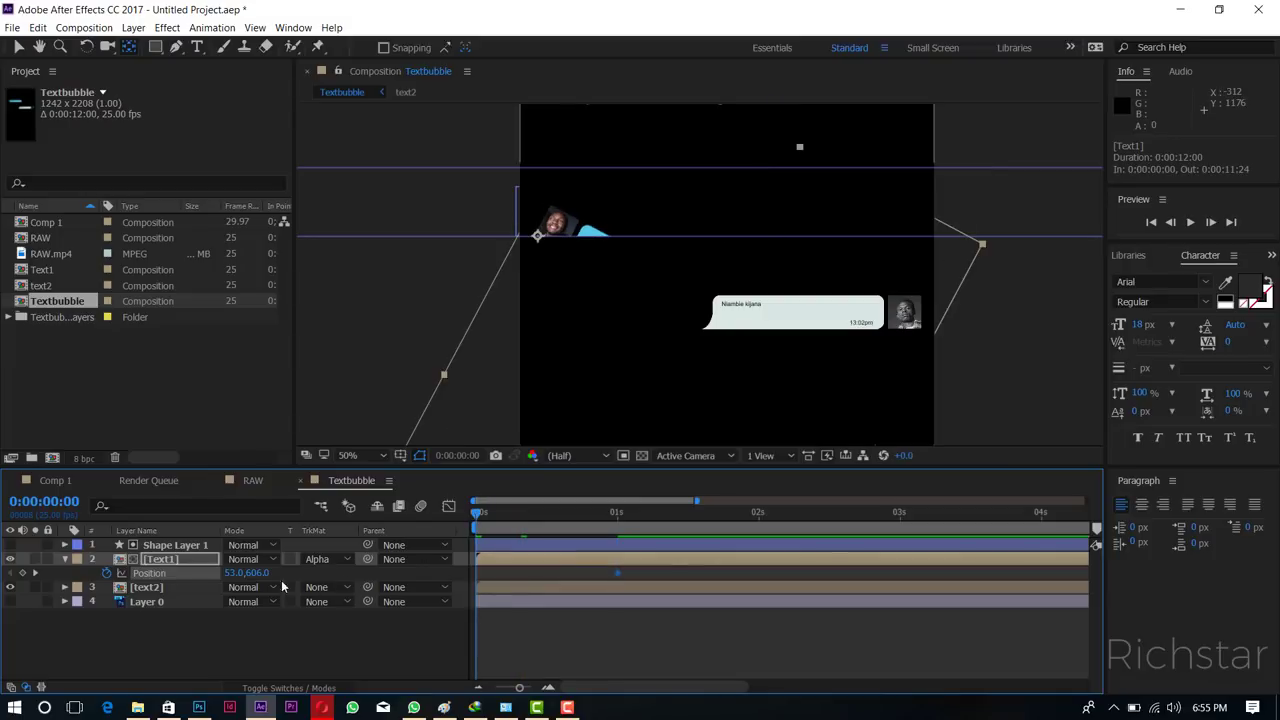
{"action": "left_click_drag", "start_coordinate": [258, 577], "coordinate": [320, 577]}
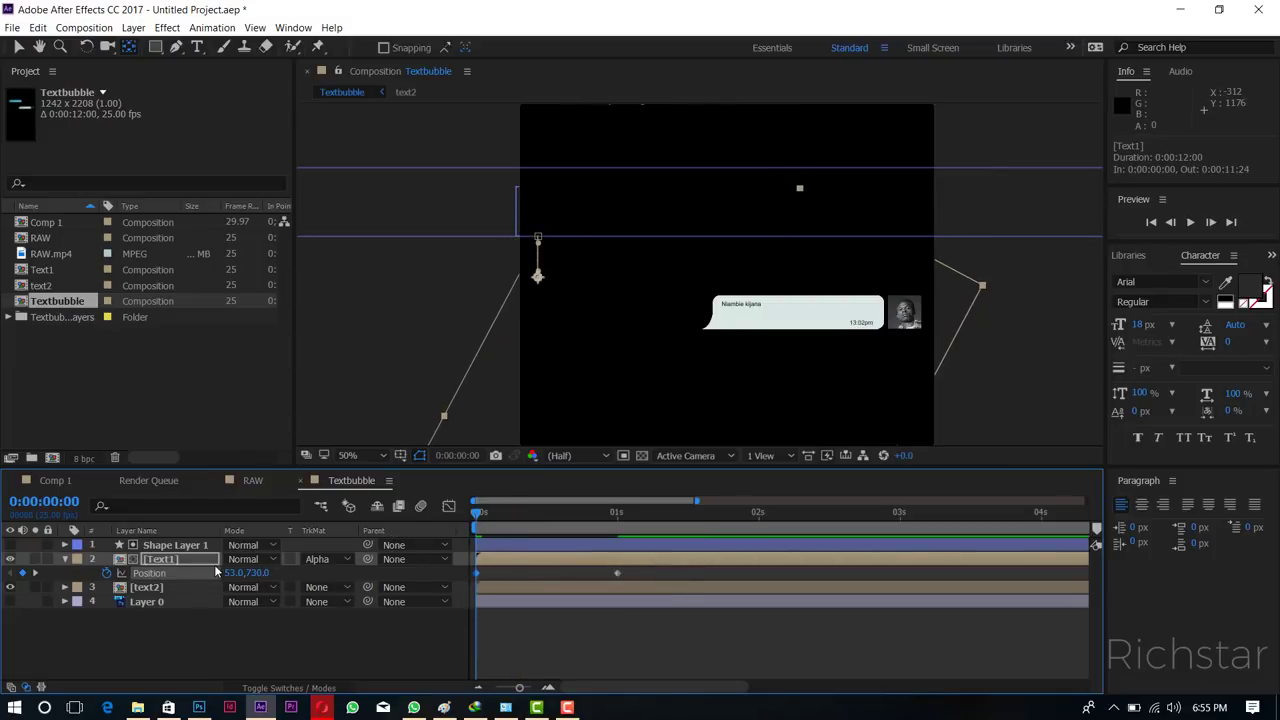
Reveal Text1's animated properties and select all its Position and Rotation keyframes.
{"action": "key", "text": "u"}
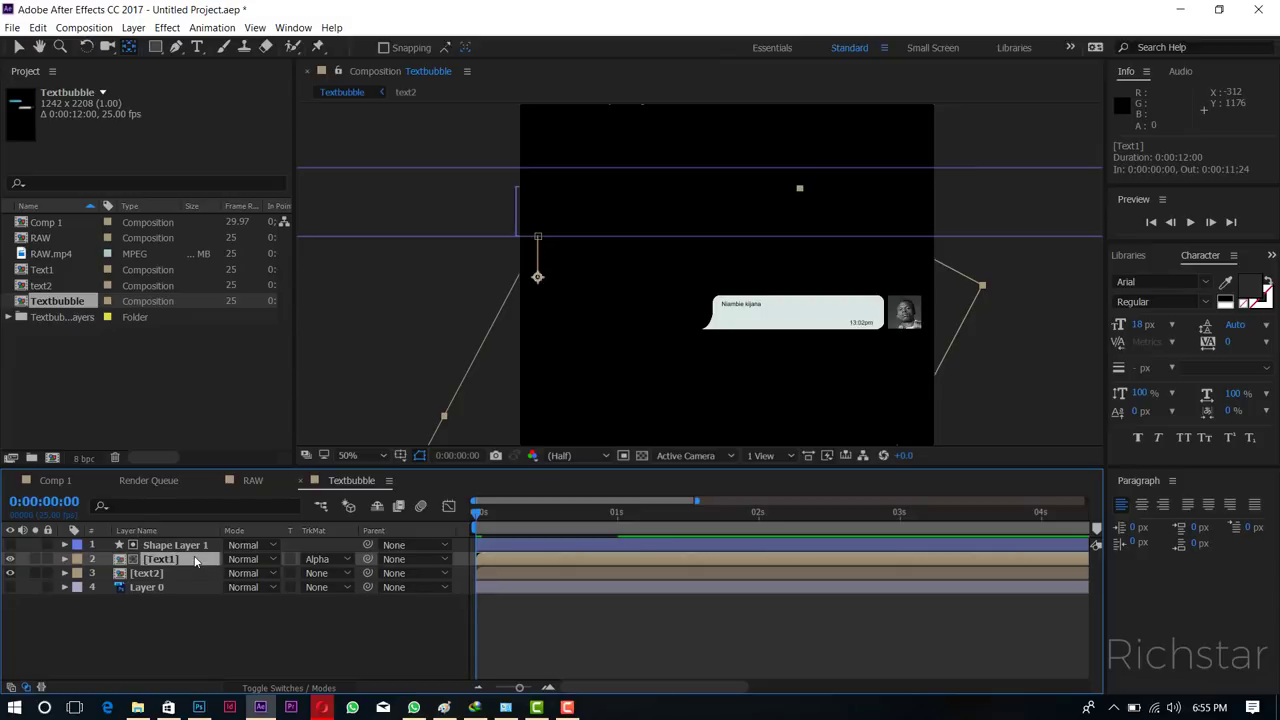
{"action": "key", "text": "u"}
{"action": "left_click_drag", "start_coordinate": [632, 567], "coordinate": [477, 595]}
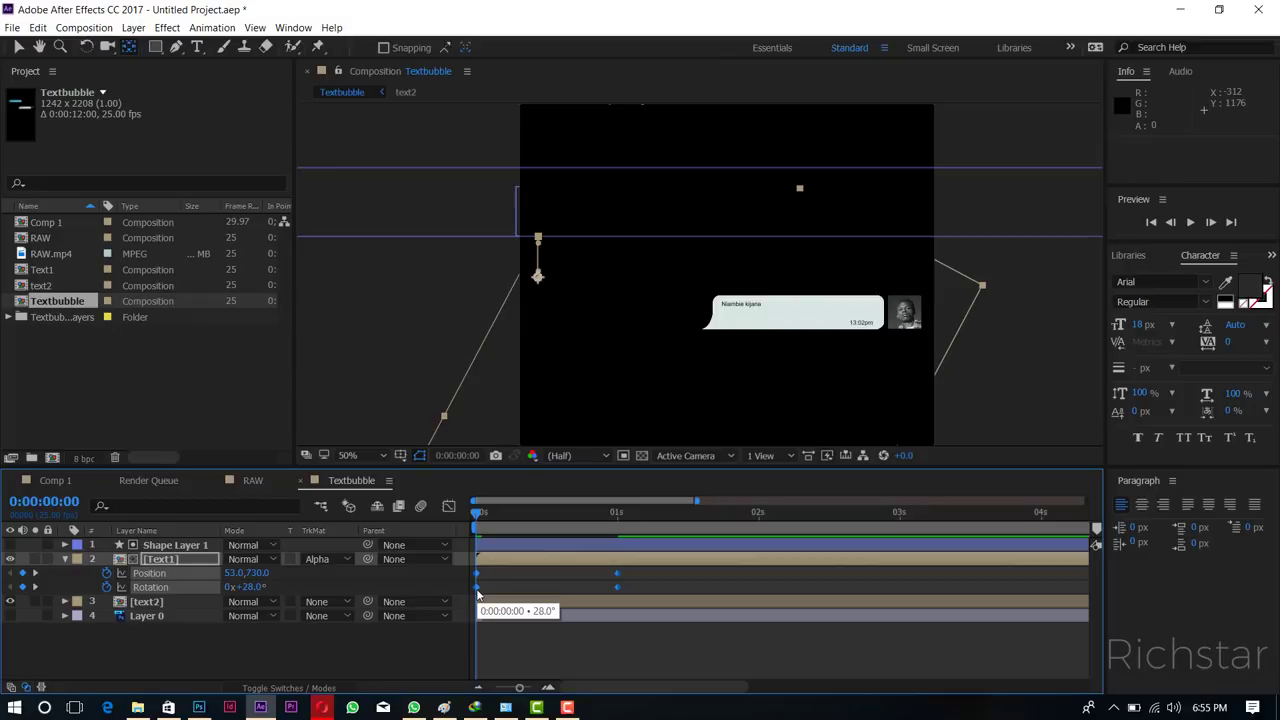
Apply Easy Ease to Text1's selected keyframes.
{"action": "right_click", "coordinate": [478, 594]}
{"action": "mouse_move", "coordinate": [596, 580]}
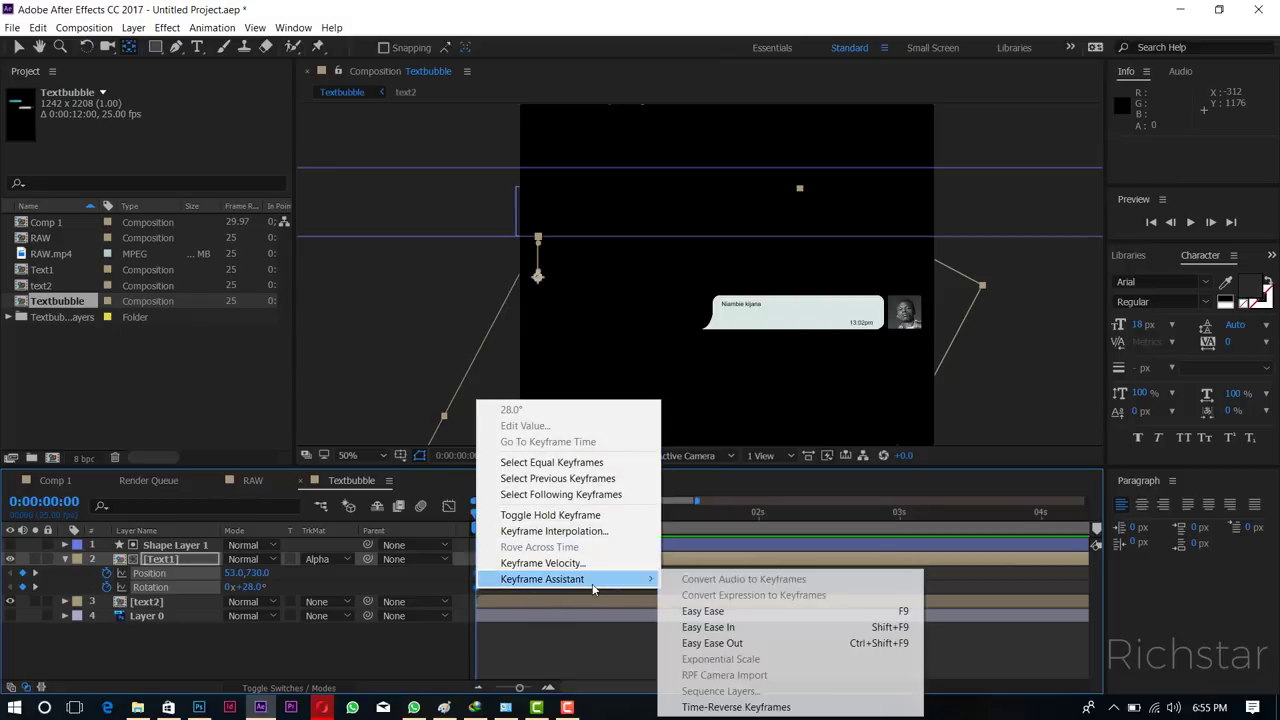
{"action": "left_click", "coordinate": [730, 611]}
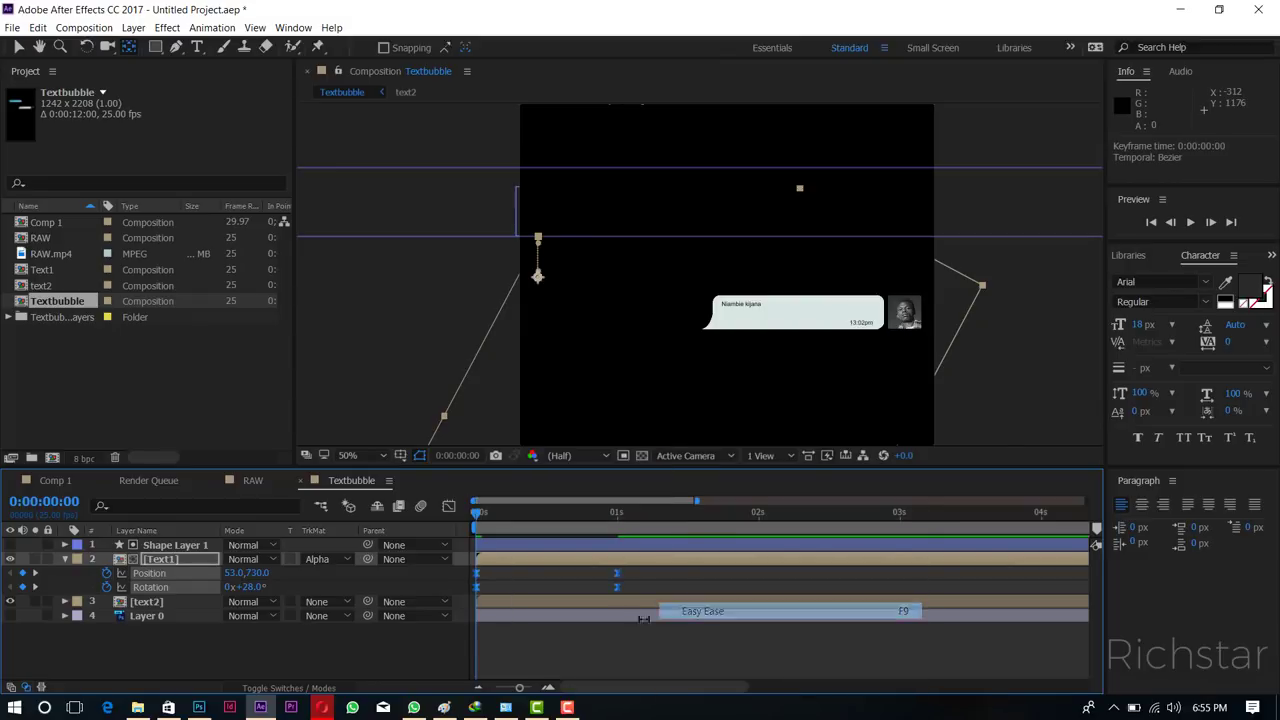
Show Text1's curves in the Graph Editor as an editable speed graph, reference graph hidden.
{"action": "left_click", "coordinate": [449, 506]}
{"action": "left_click", "coordinate": [612, 670]}
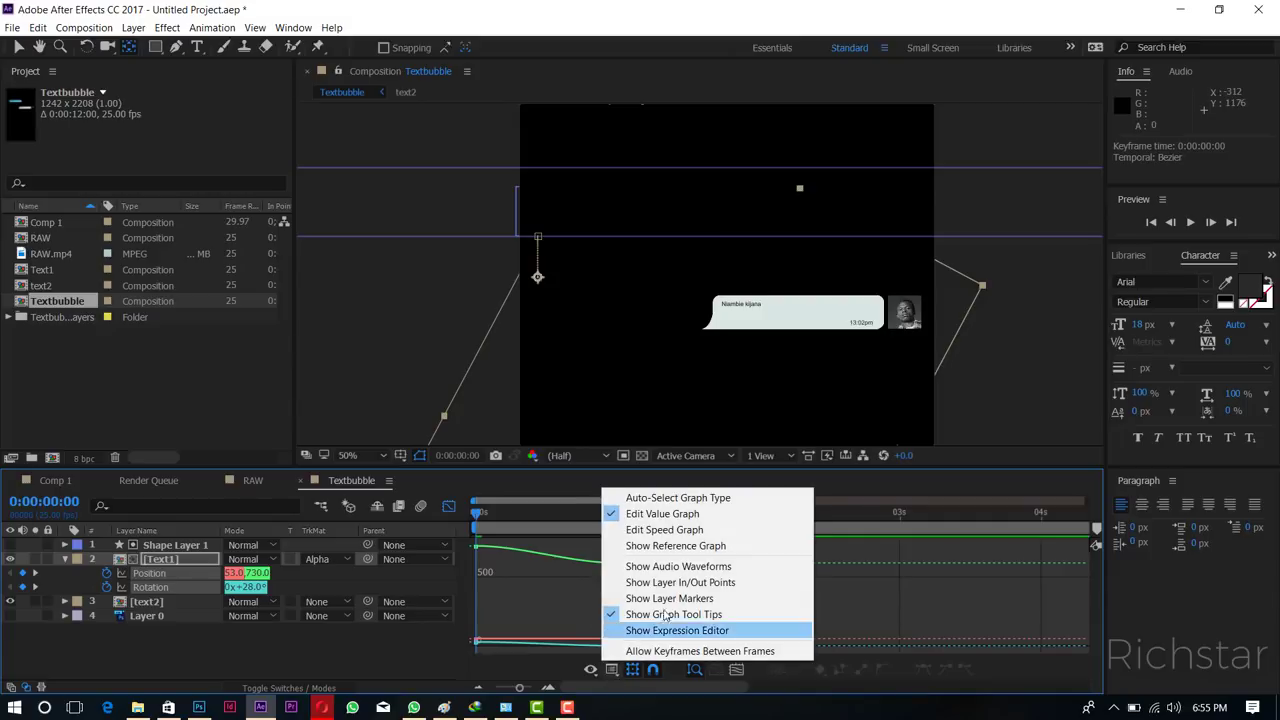
{"action": "left_click", "coordinate": [686, 548]}
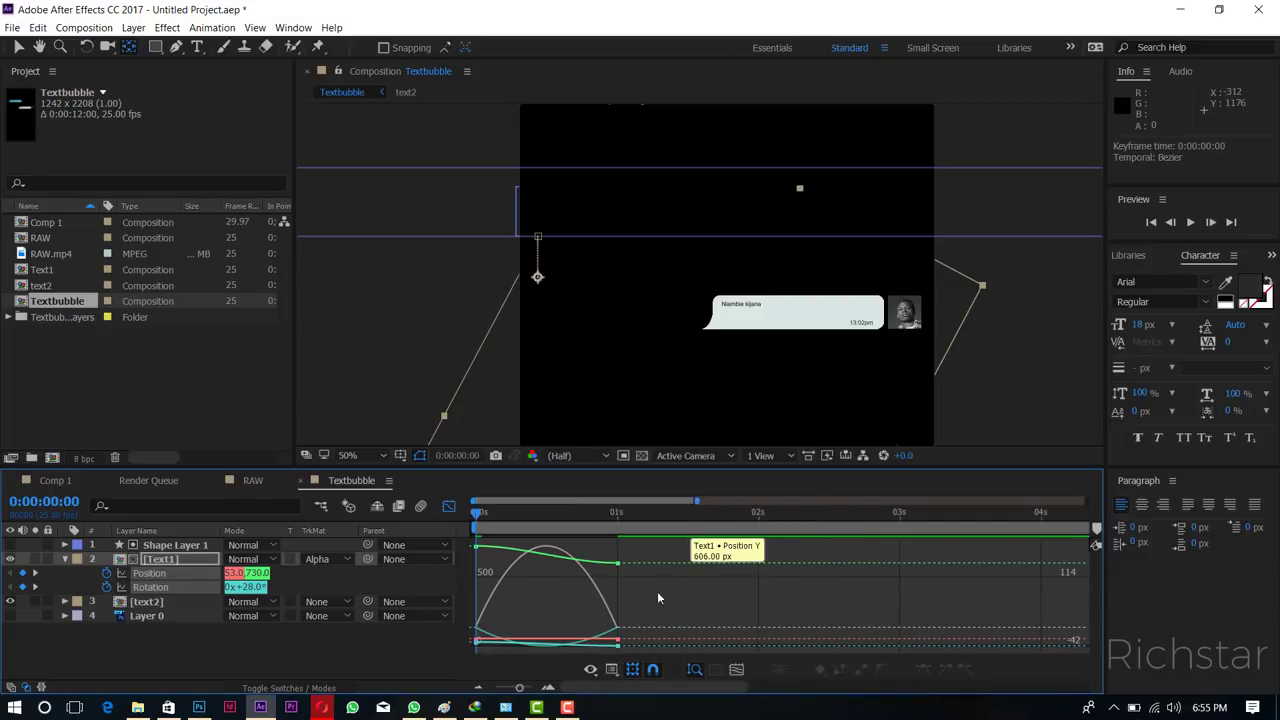
{"action": "left_click", "coordinate": [612, 670]}
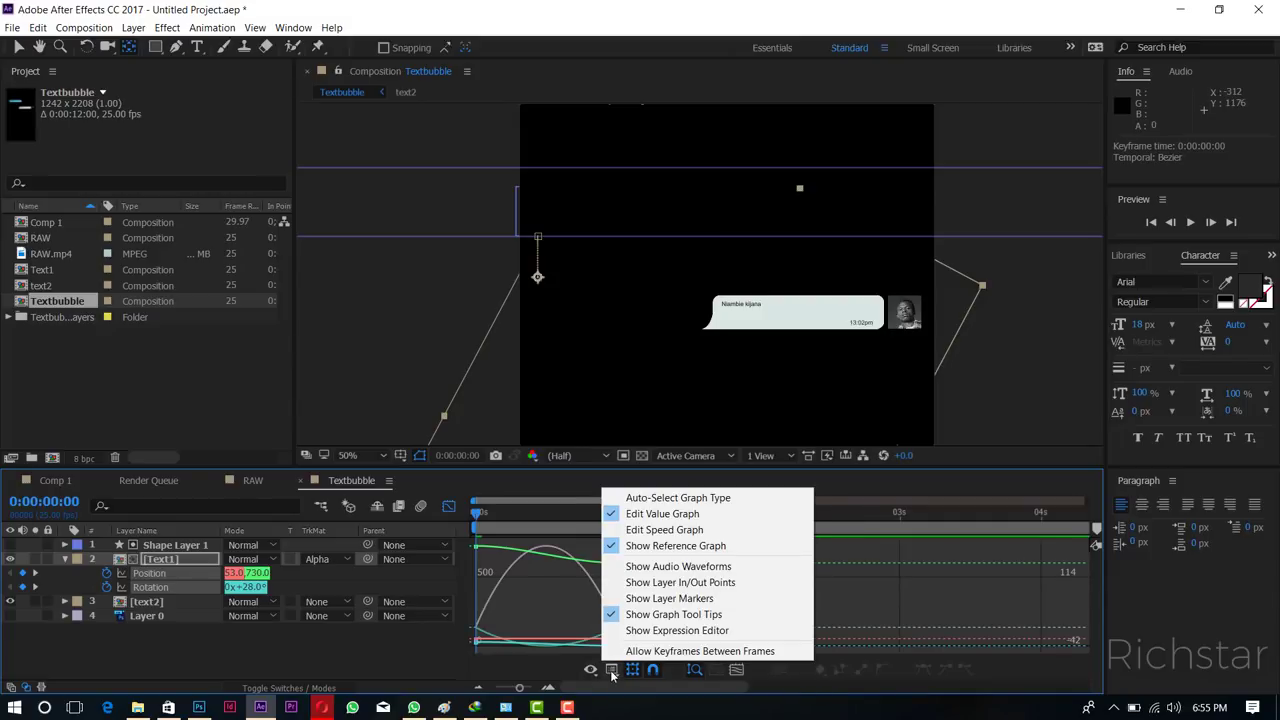
{"action": "left_click", "coordinate": [664, 530]}
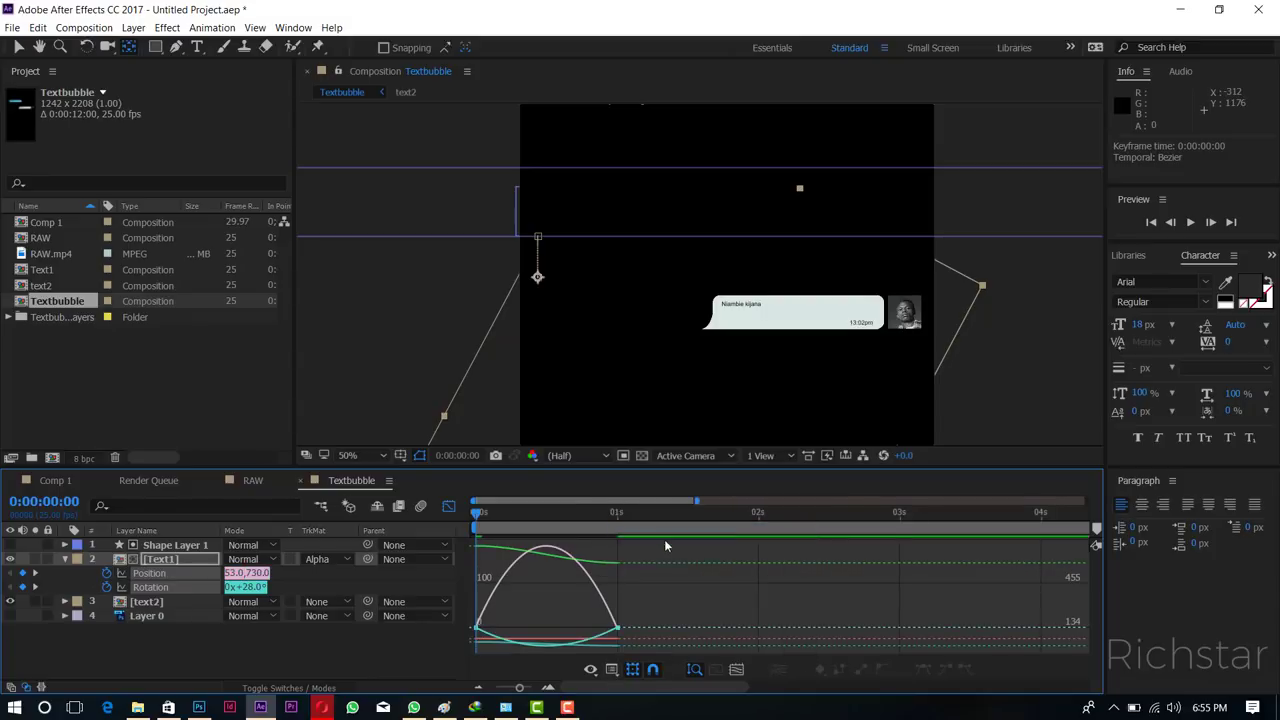
{"action": "left_click", "coordinate": [612, 670]}
{"action": "left_click", "coordinate": [590, 670]}
{"action": "left_click", "coordinate": [590, 670]}
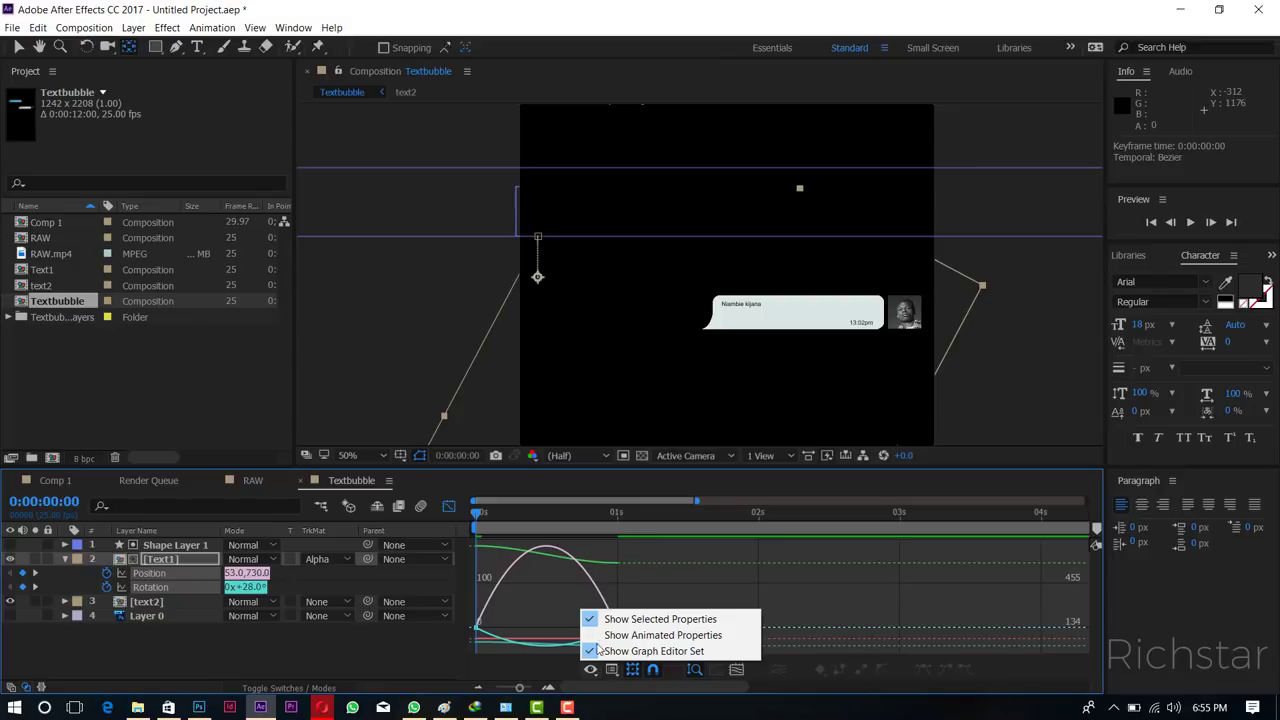
{"action": "left_click", "coordinate": [612, 672]}
{"action": "left_click", "coordinate": [612, 672]}
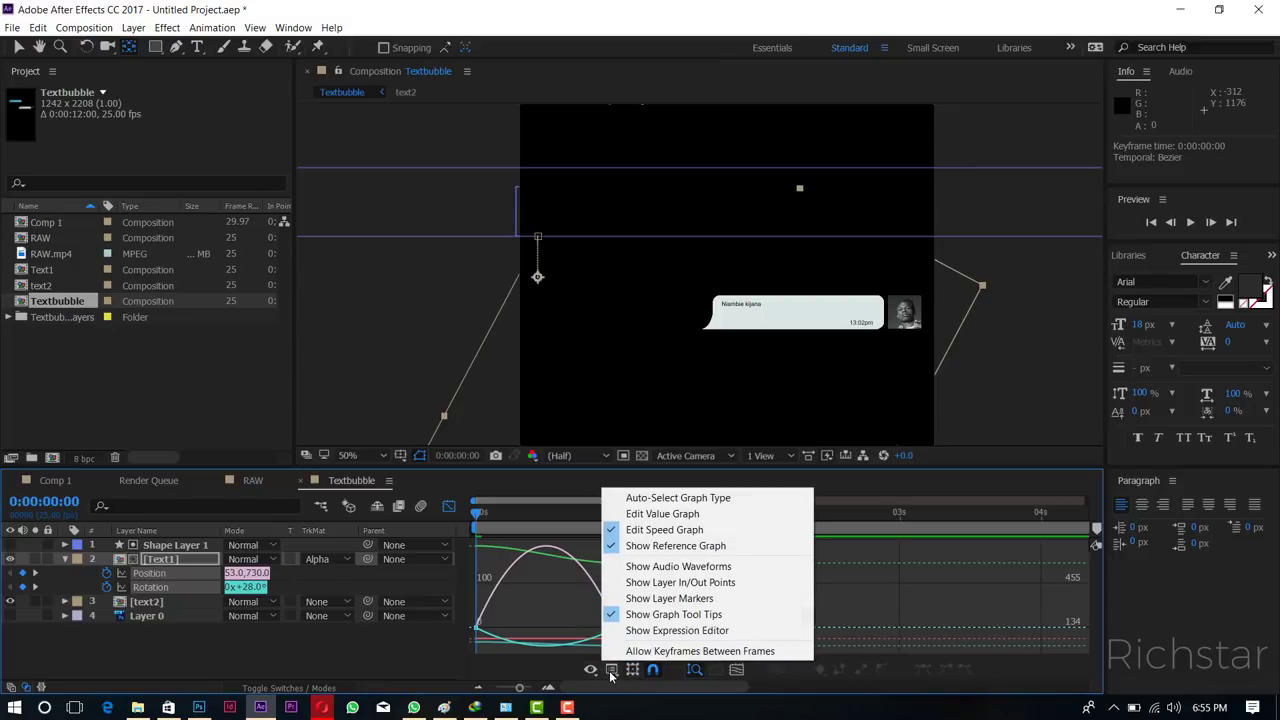
{"action": "left_click", "coordinate": [624, 546]}
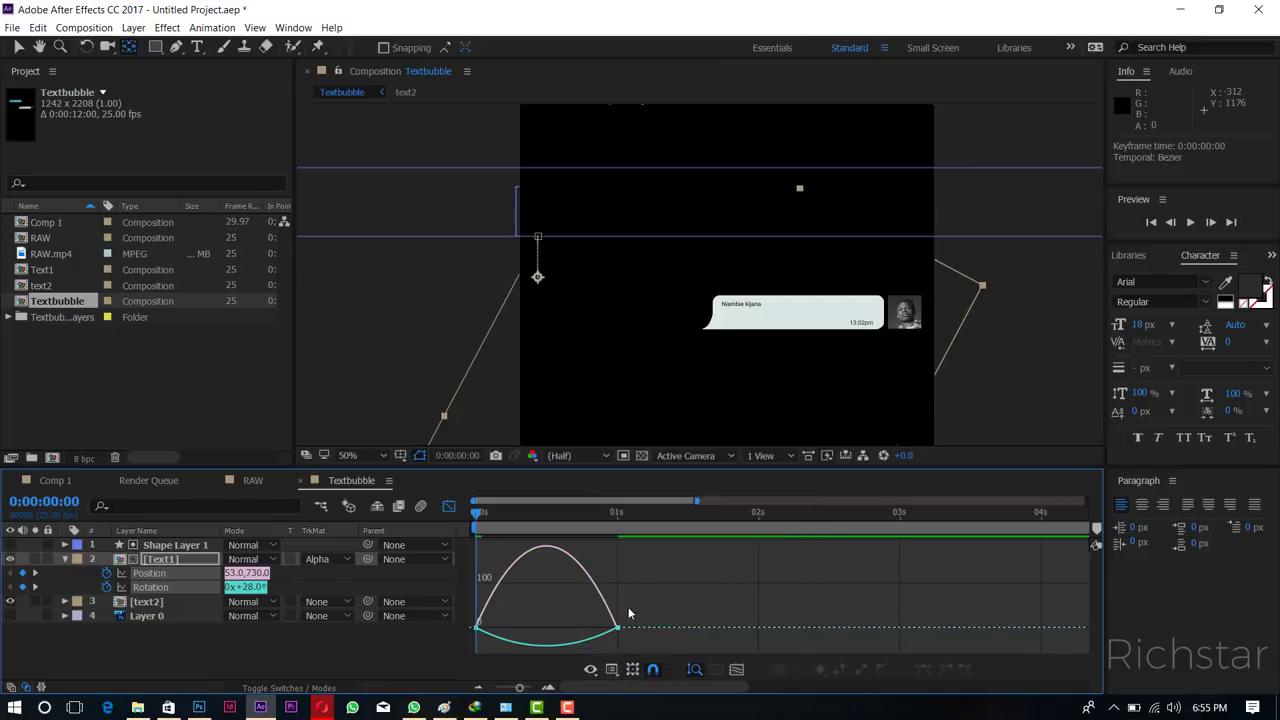
Drag the speed curve's influence left so the bubble bursts in fast, then preview.
{"action": "left_click", "coordinate": [598, 636]}
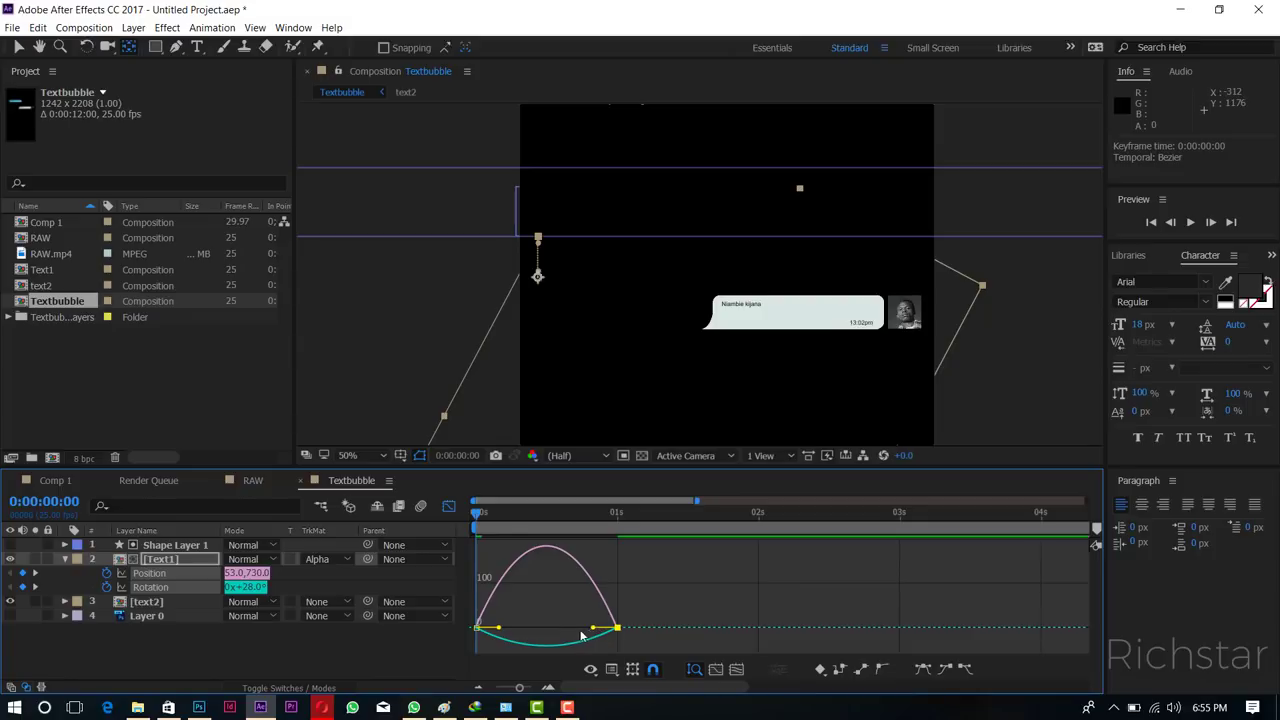
{"action": "left_click_drag", "start_coordinate": [593, 628], "coordinate": [546, 628]}
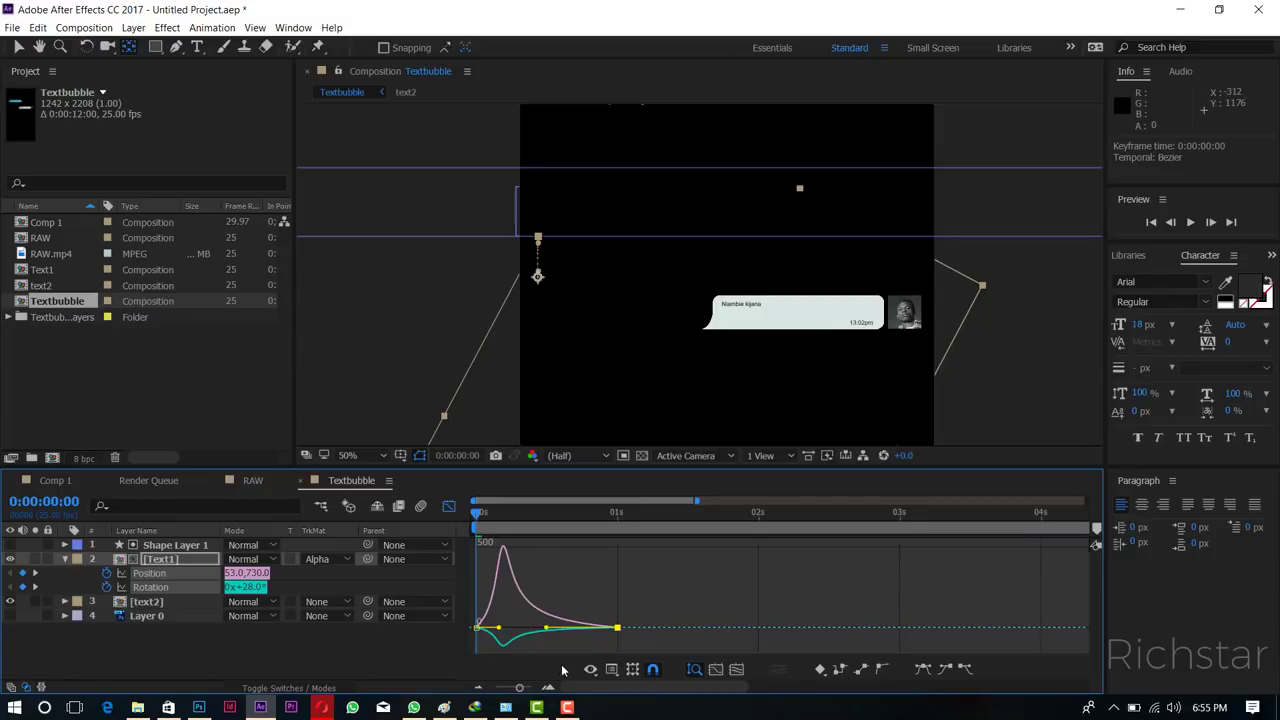
{"action": "key", "text": "space"}
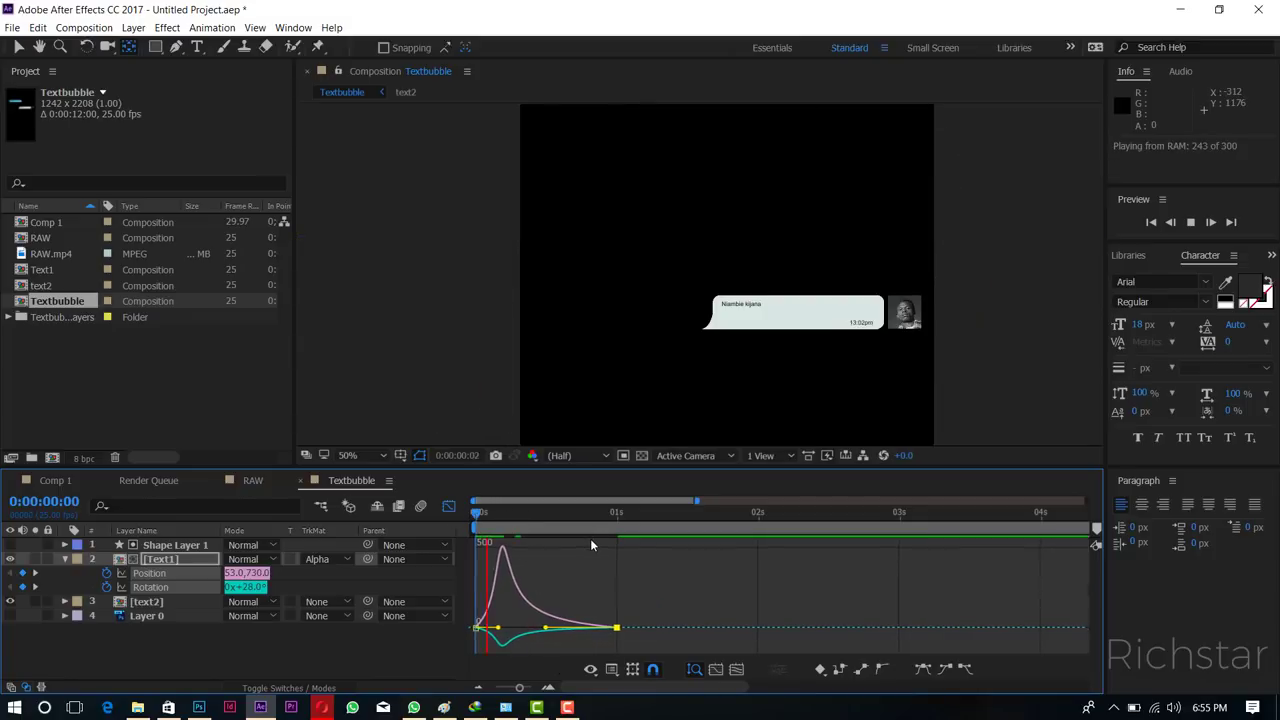
Leave the Graph Editor and move Text1's one-second keyframes to frame 18.
{"action": "key", "text": "space"}
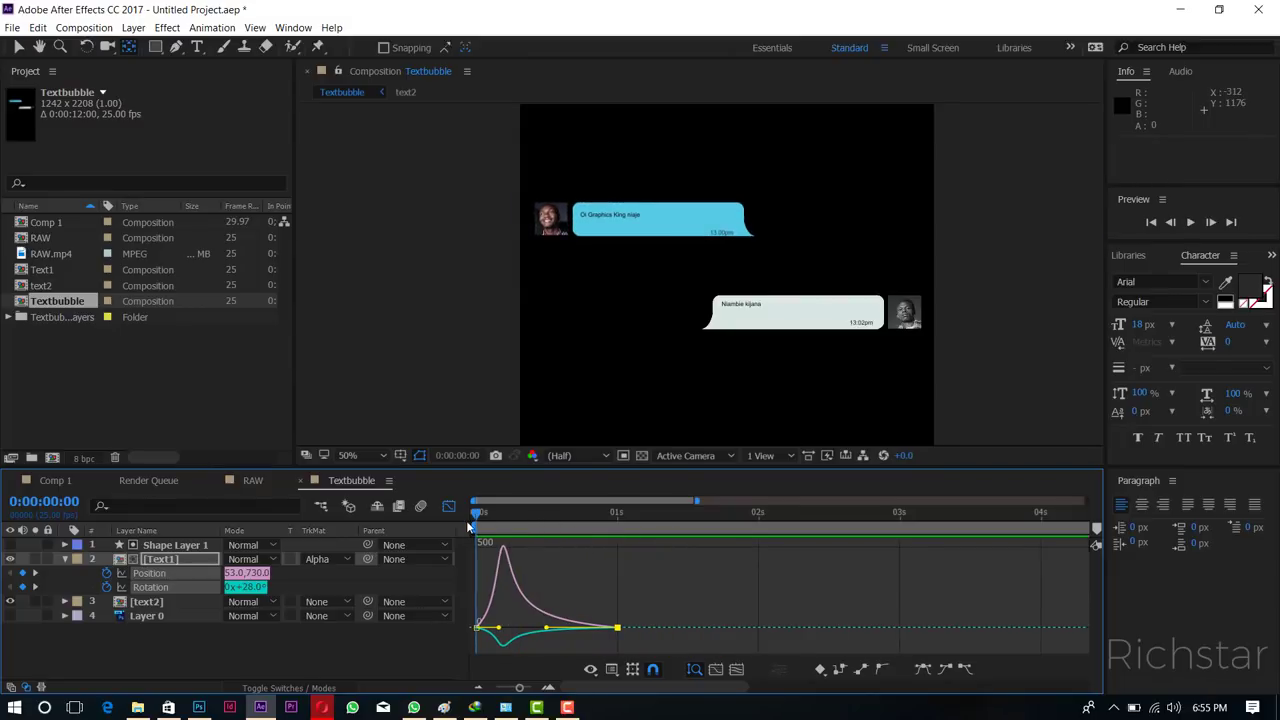
{"action": "key", "text": "space"}
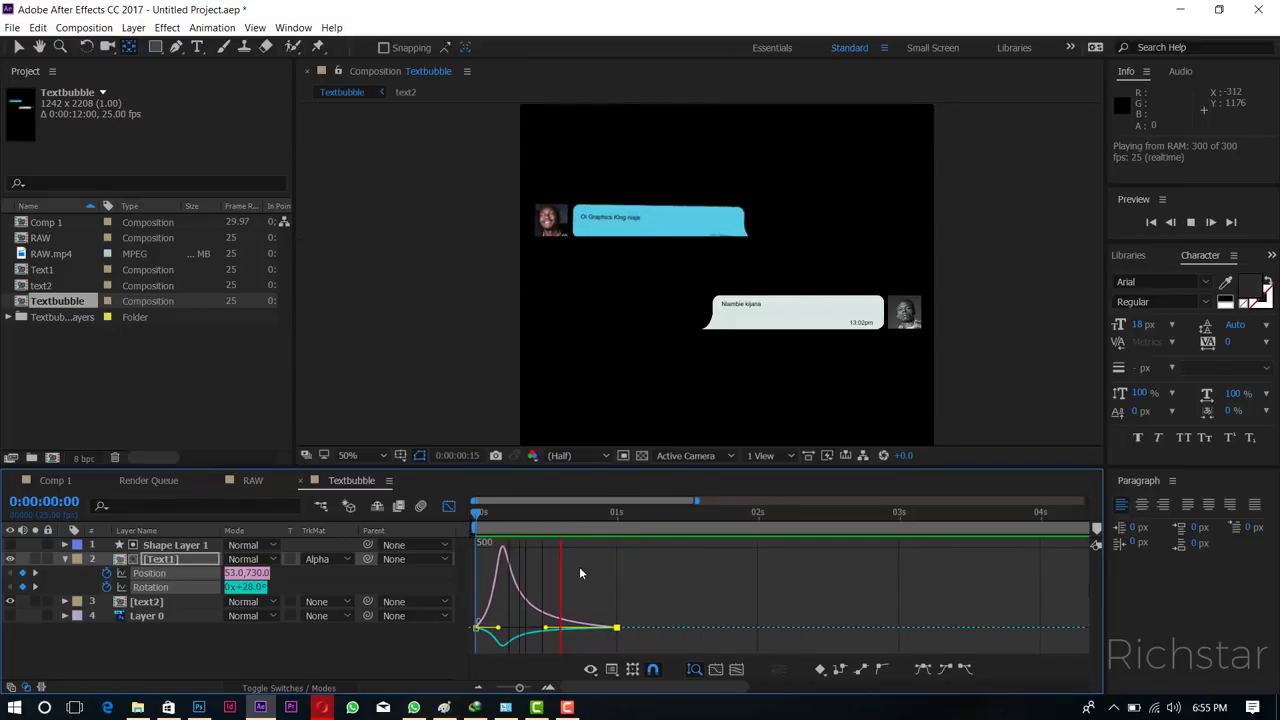
{"action": "key", "text": "shift+F3"}
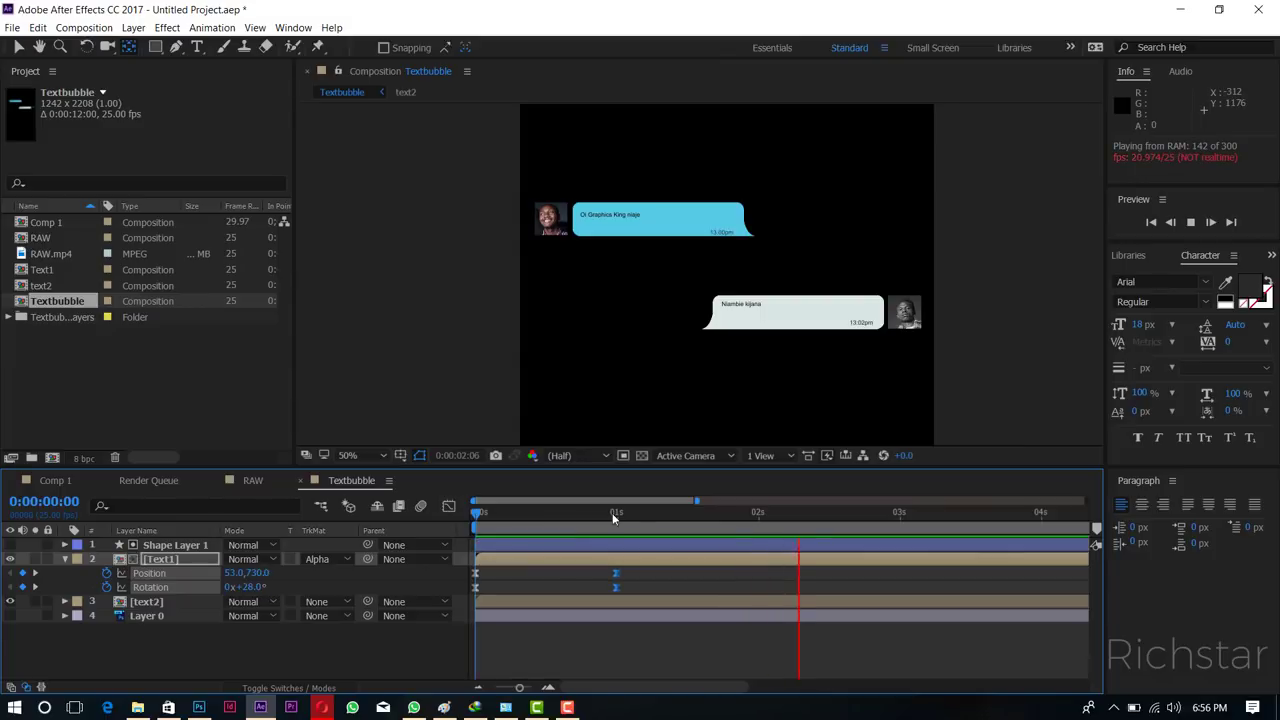
{"action": "left_click", "coordinate": [606, 511]}
{"action": "left_click", "coordinate": [577, 516]}
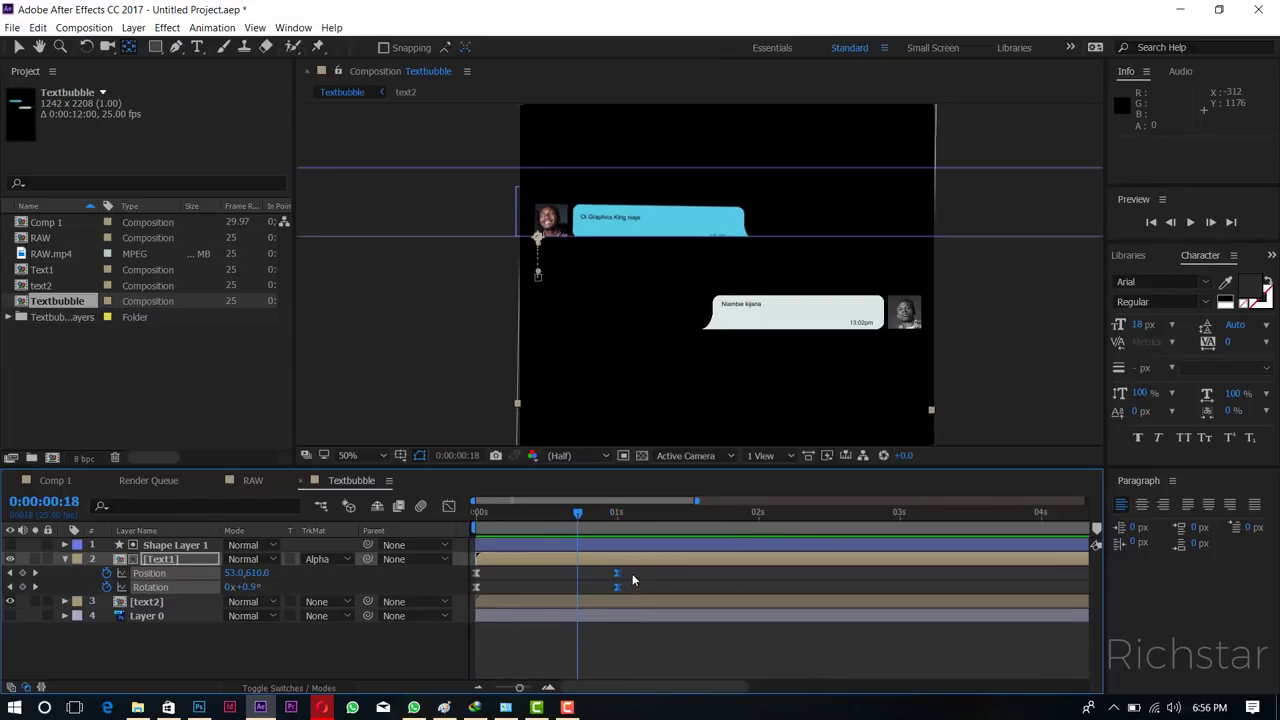
{"action": "mouse_move", "coordinate": [630, 568]}
{"action": "left_mouse_down"}
{"action": "mouse_move", "coordinate": [610, 595]}
{"action": "mouse_move", "coordinate": [577, 587]}
{"action": "left_mouse_up"}
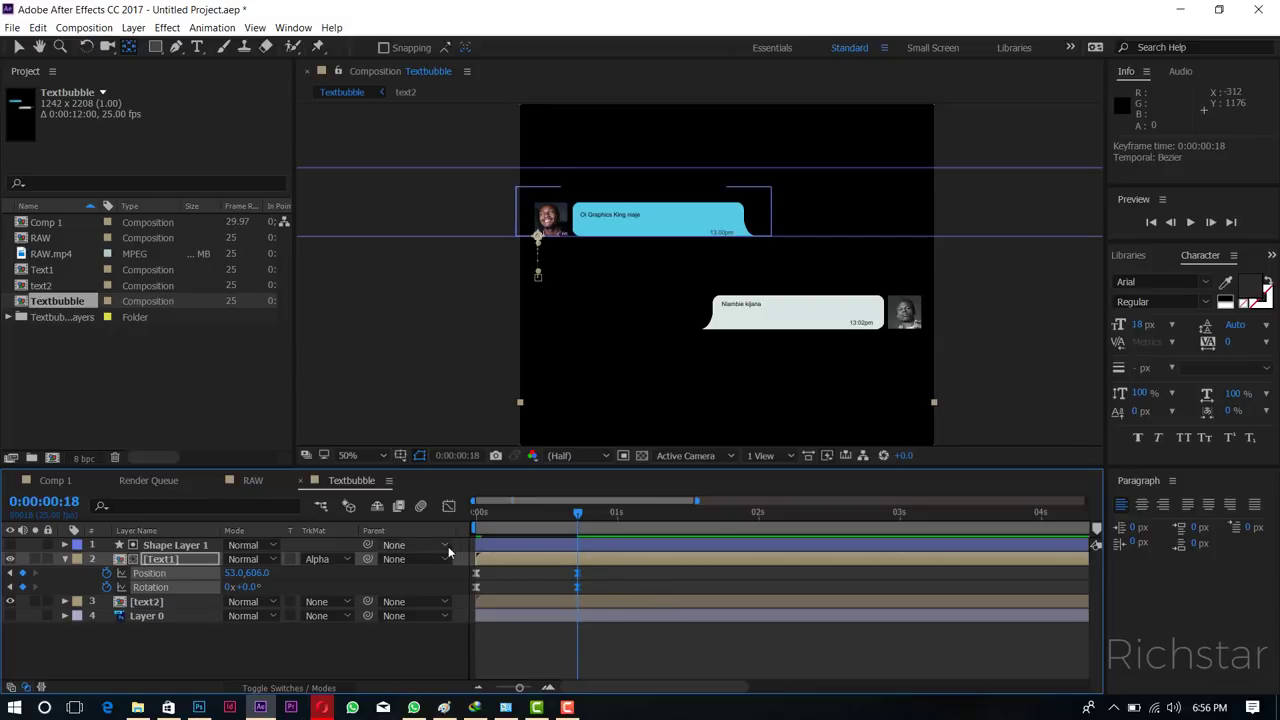
Preview the quicker Text1 pop-in, stopping around frame 15.
{"action": "left_click", "coordinate": [184, 563]}
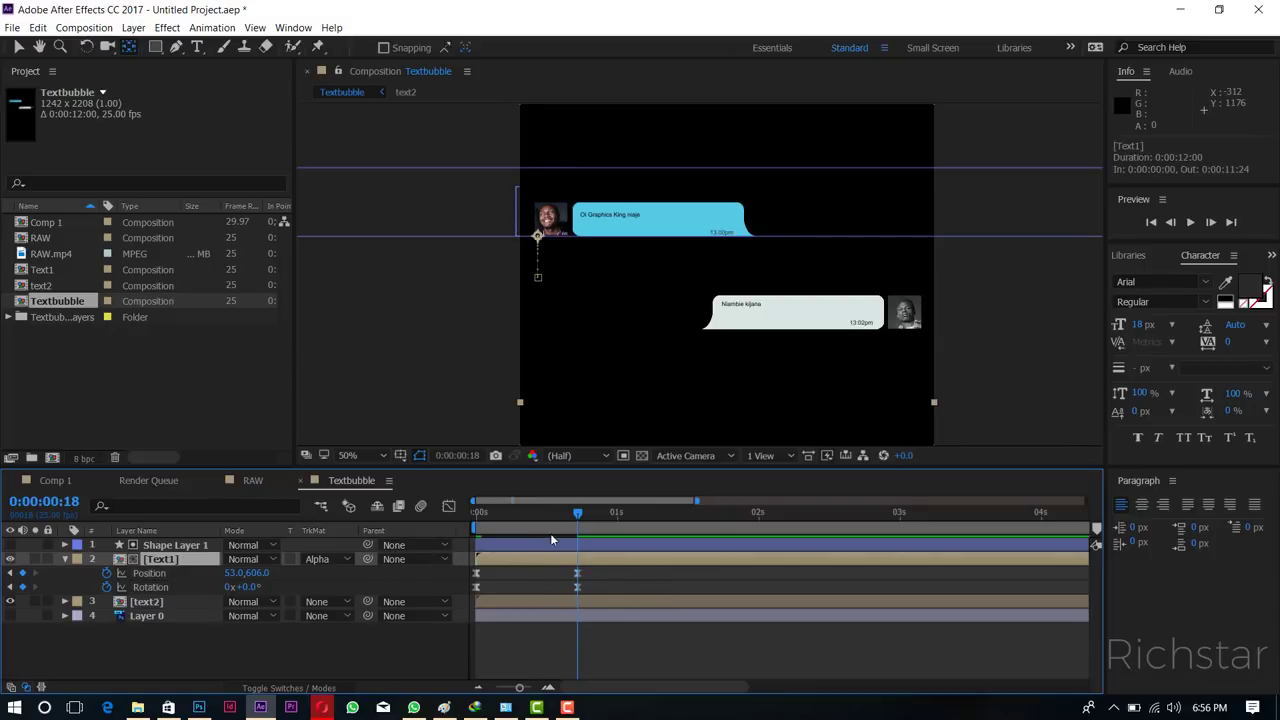
{"action": "key", "text": "space"}
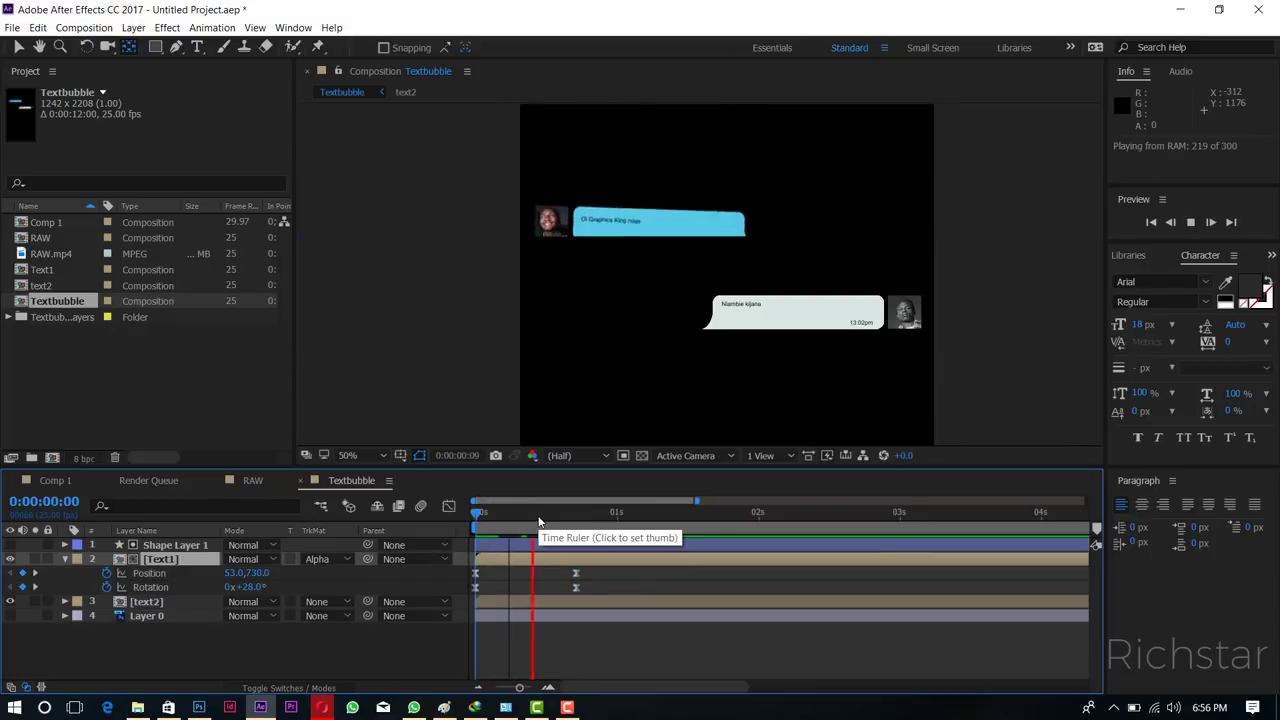
{"action": "left_click_drag", "start_coordinate": [553, 514], "coordinate": [578, 517]}
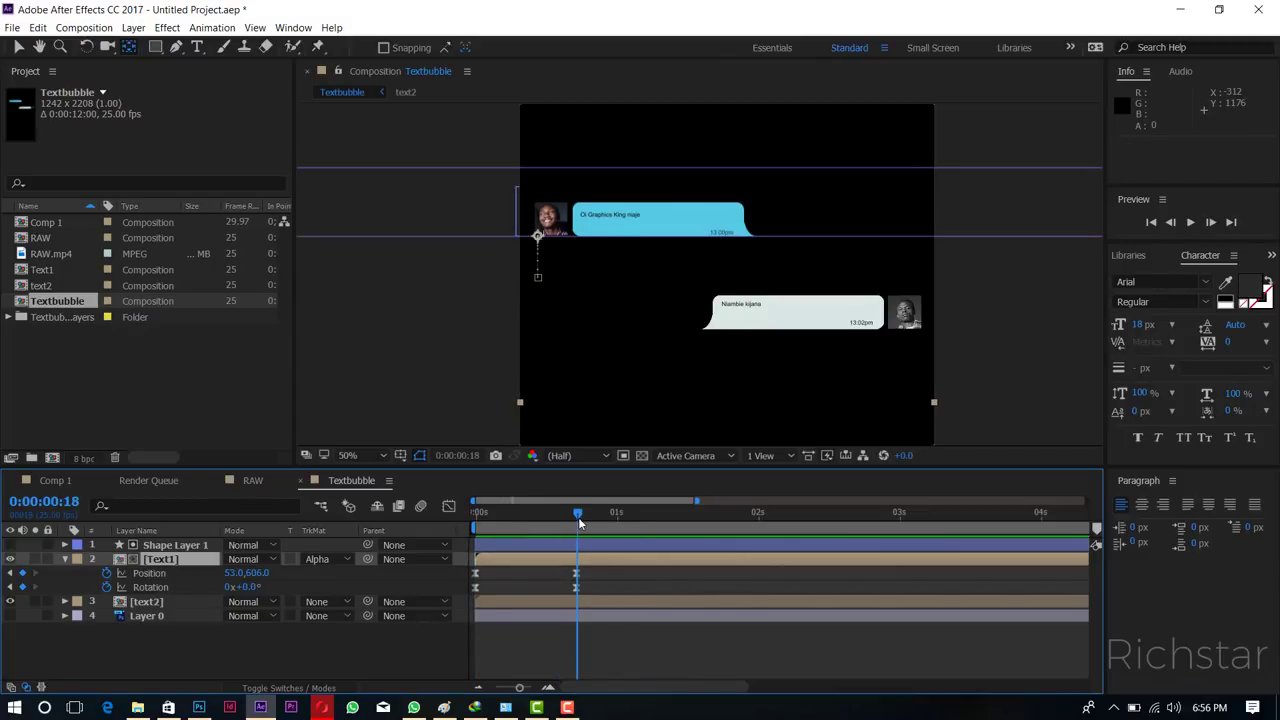
Add a Position keyframe for text2 and move the white bubble higher.
{"action": "left_click", "coordinate": [165, 606]}
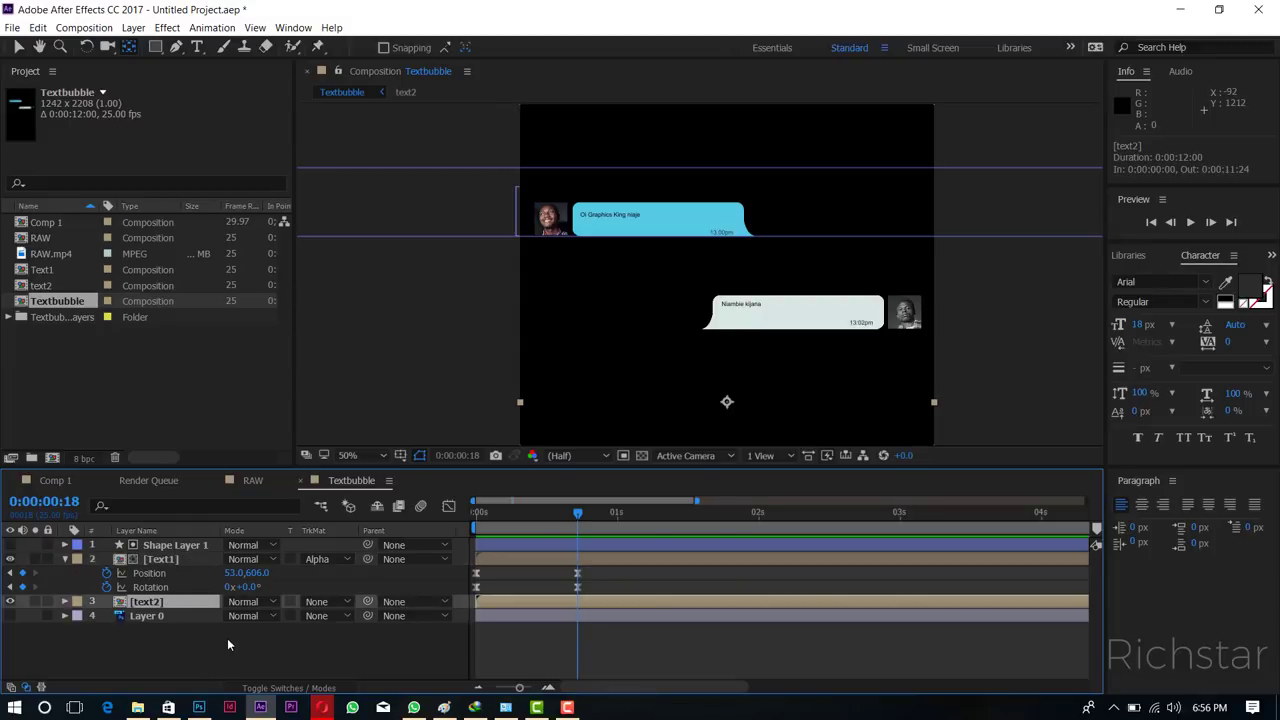
{"action": "key", "text": "alt+shift+p"}
{"action": "left_click_drag", "start_coordinate": [265, 620], "coordinate": [158, 619]}
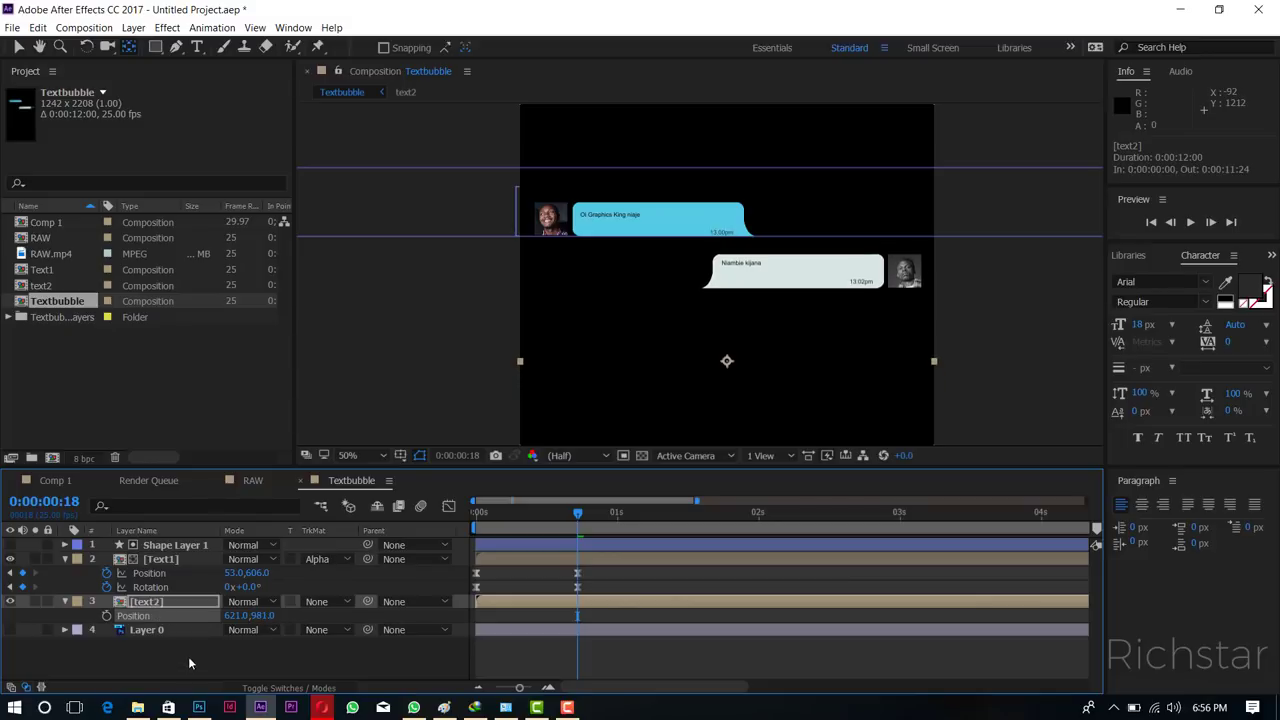
{"action": "left_click", "coordinate": [188, 656]}
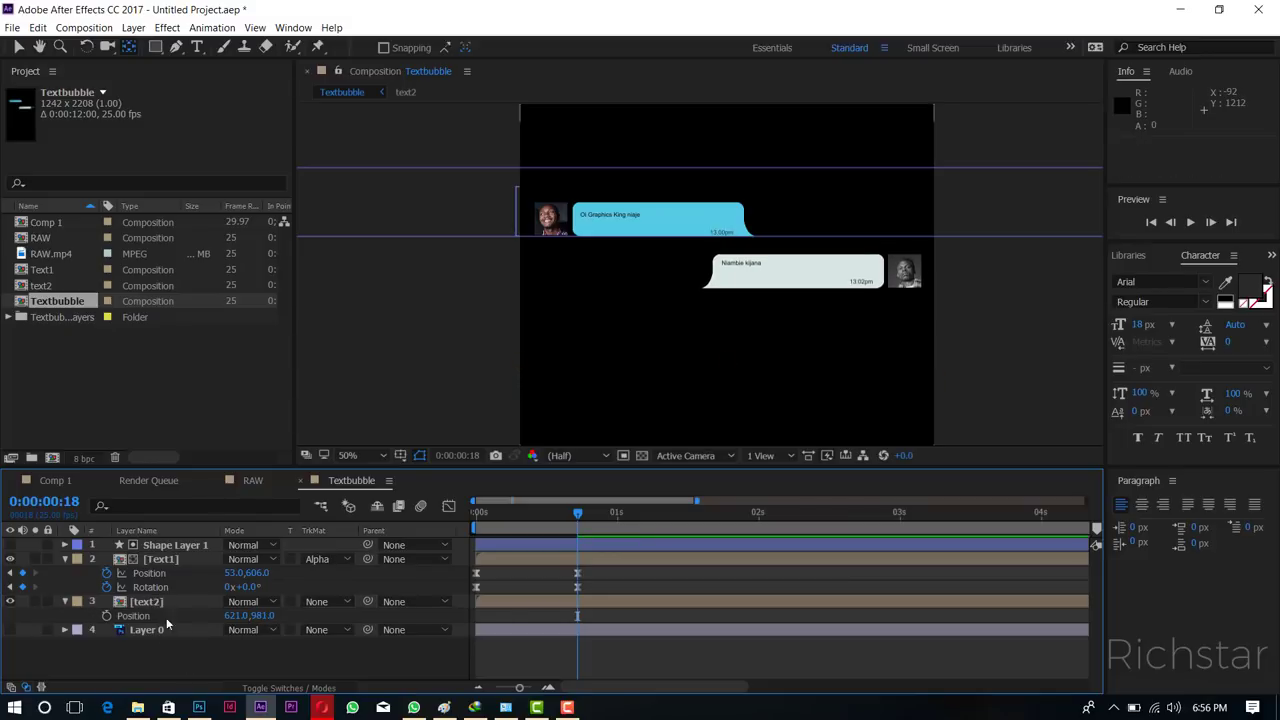
Draw a rectangle over the grey bubble and place Shape Layer 2 directly above text2.
{"action": "left_click", "coordinate": [155, 47]}
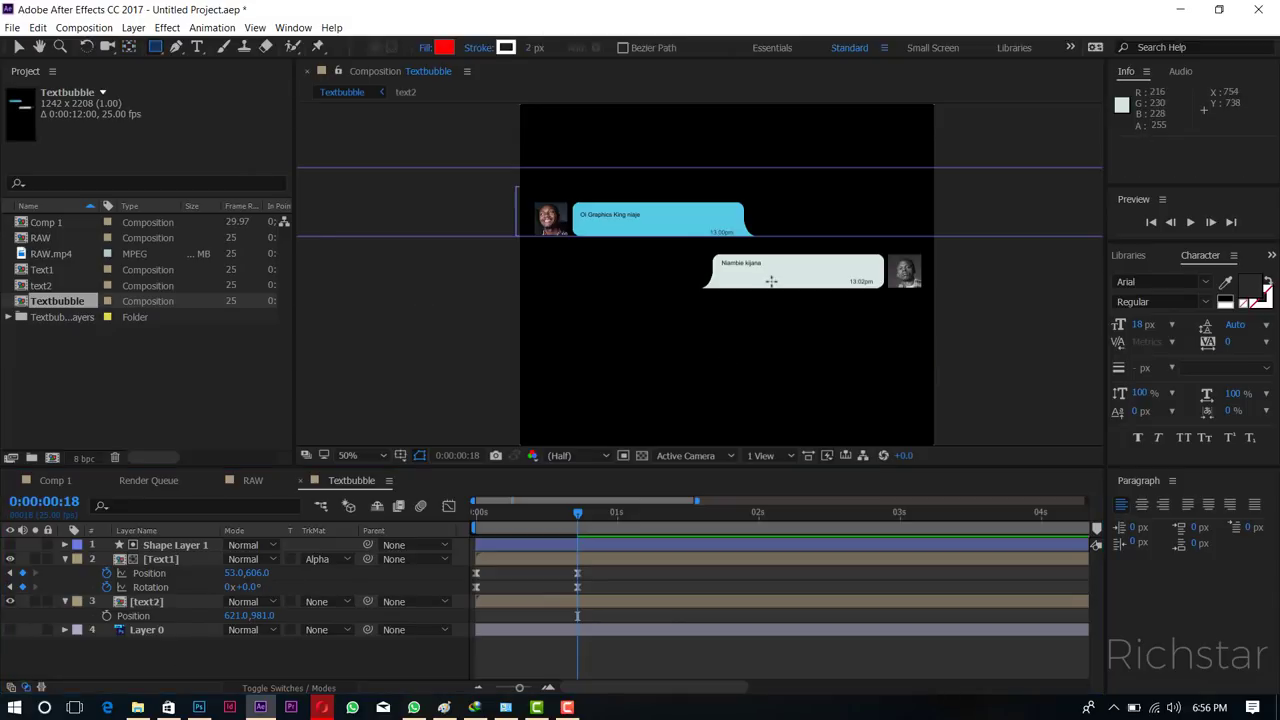
{"action": "left_click_drag", "start_coordinate": [669, 240], "coordinate": [927, 300]}
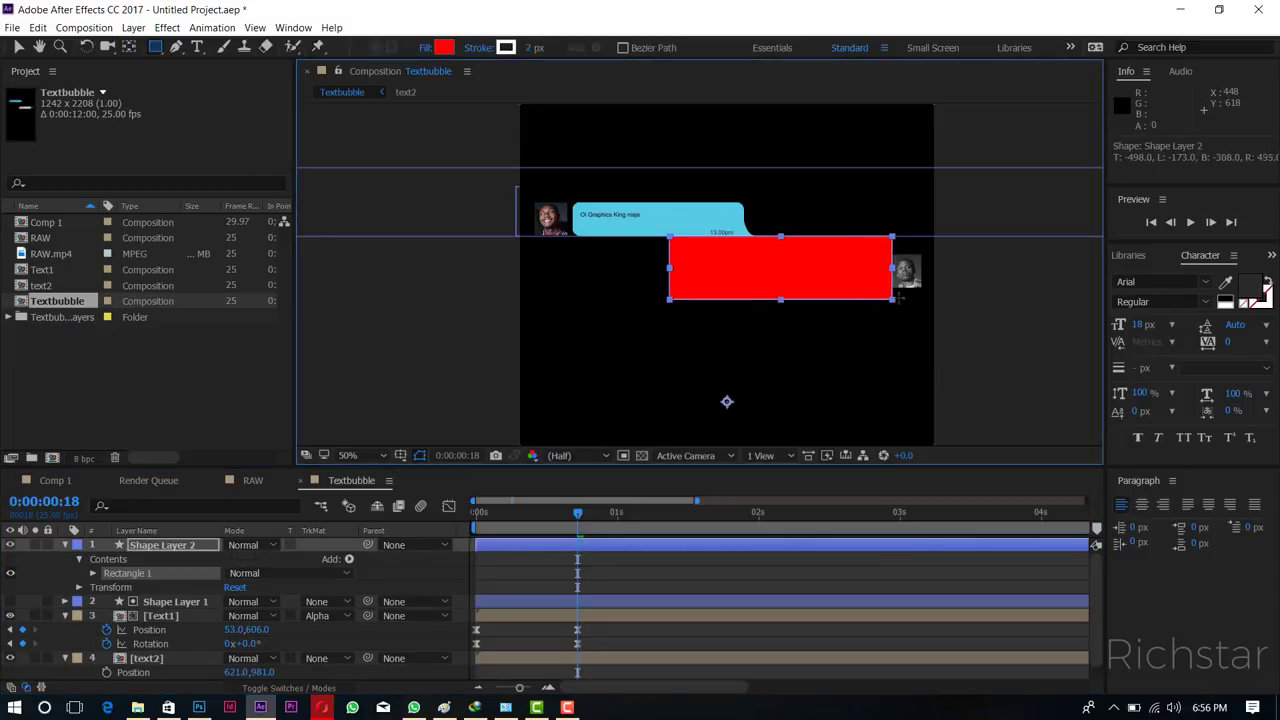
{"action": "left_click", "coordinate": [65, 545]}
{"action": "left_click", "coordinate": [66, 573]}
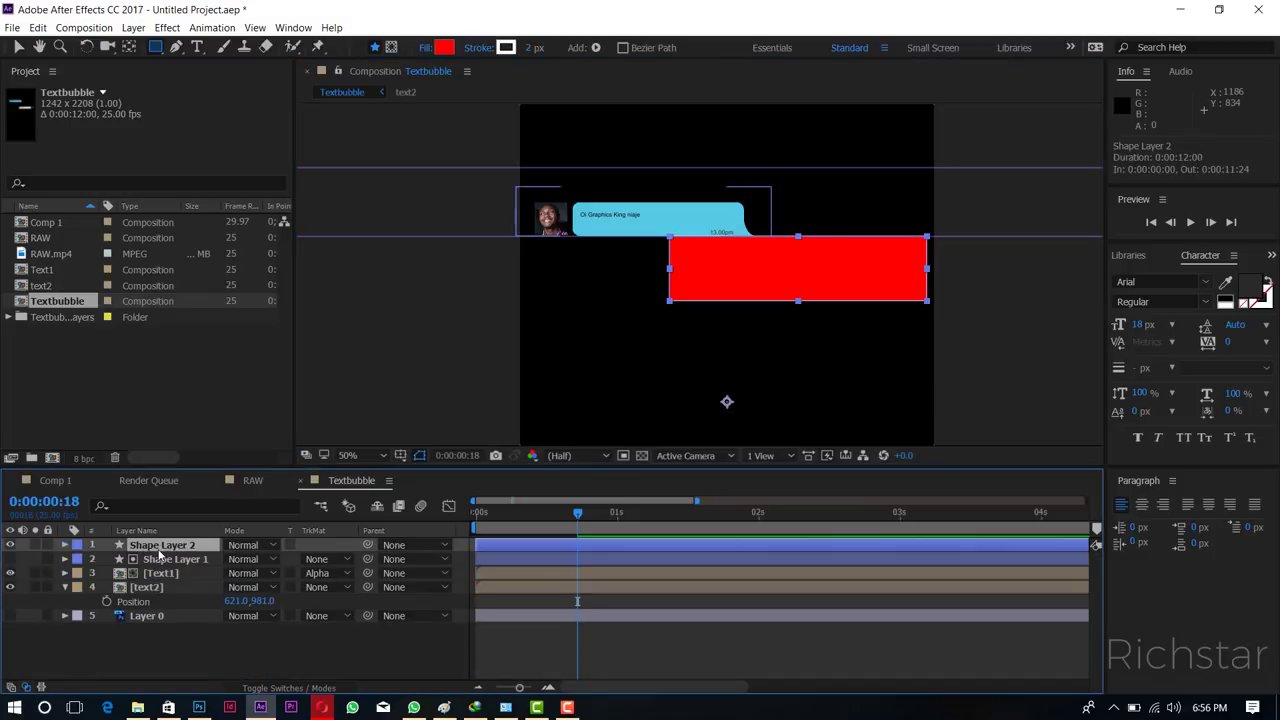
{"action": "mouse_move", "coordinate": [157, 552]}
{"action": "left_mouse_down"}
{"action": "mouse_move", "coordinate": [160, 590]}
{"action": "mouse_move", "coordinate": [174, 589]}
{"action": "left_mouse_up"}
Set text2's track matte to Alpha Matte 'Shape Layer 2'.
{"action": "left_click", "coordinate": [167, 590]}
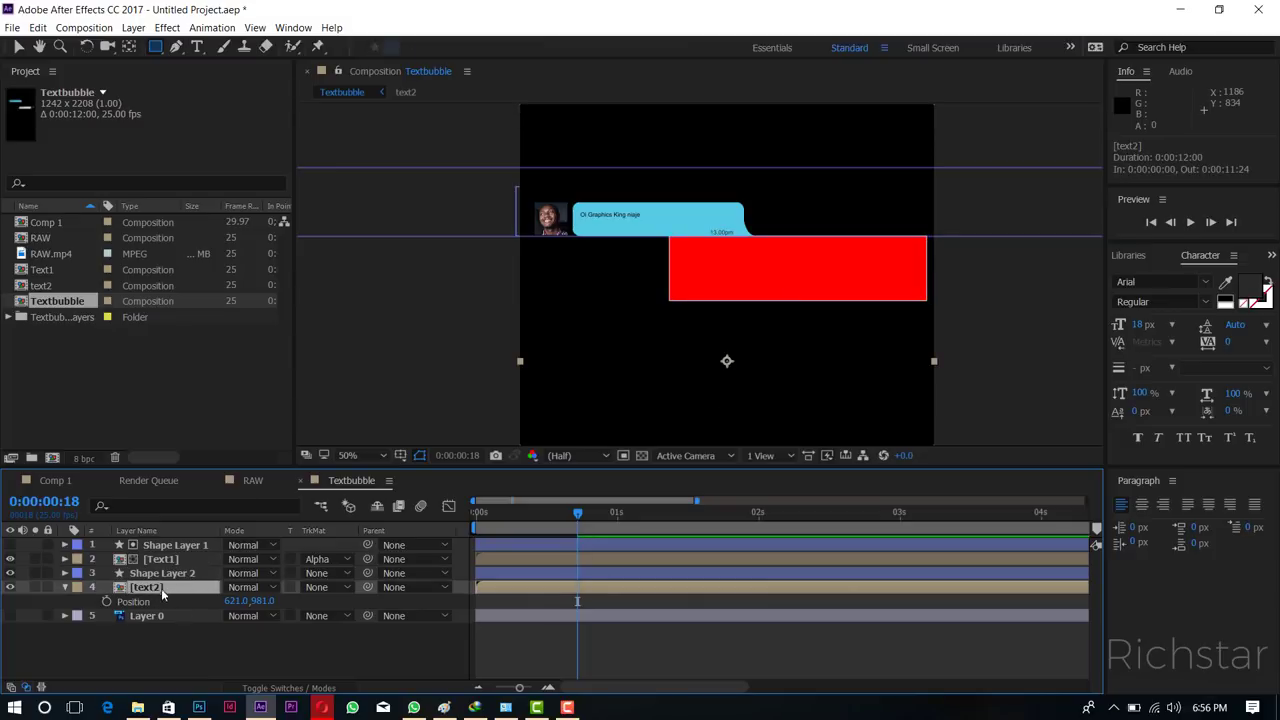
{"action": "left_click", "coordinate": [322, 587]}
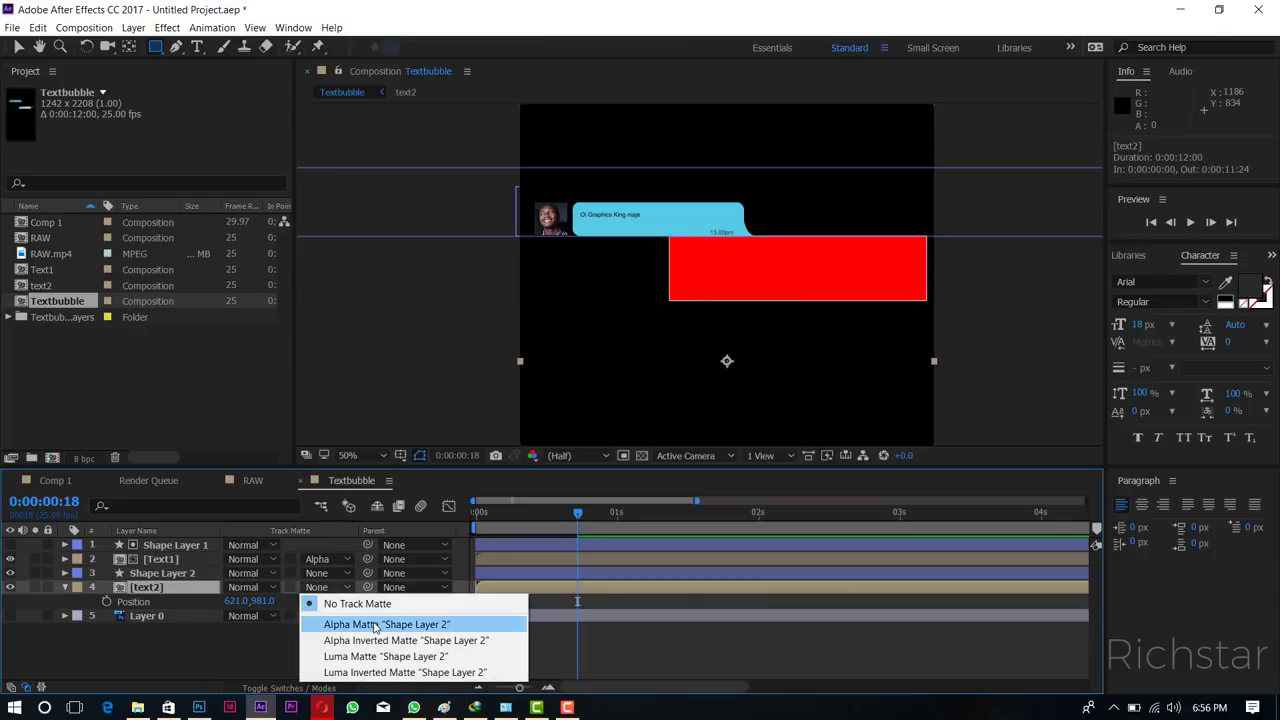
{"action": "left_click", "coordinate": [376, 624]}
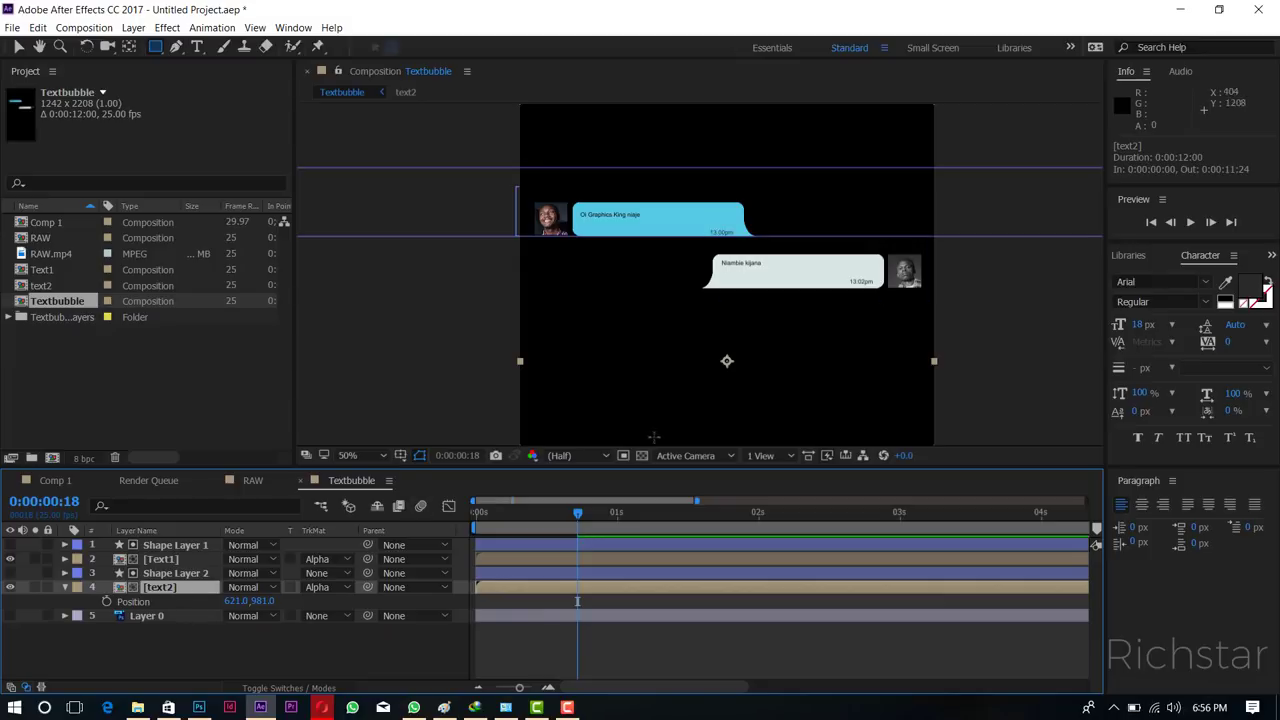
{"action": "left_click", "coordinate": [128, 47]}
Move text2's anchor to the avatar, keyframe Position at 2s, and lower the bubble at 1:09.
{"action": "mouse_move", "coordinate": [727, 361]}
{"action": "left_mouse_down"}
{"action": "mouse_move", "coordinate": [889, 308]}
{"action": "mouse_move", "coordinate": [917, 285]}
{"action": "left_mouse_up"}
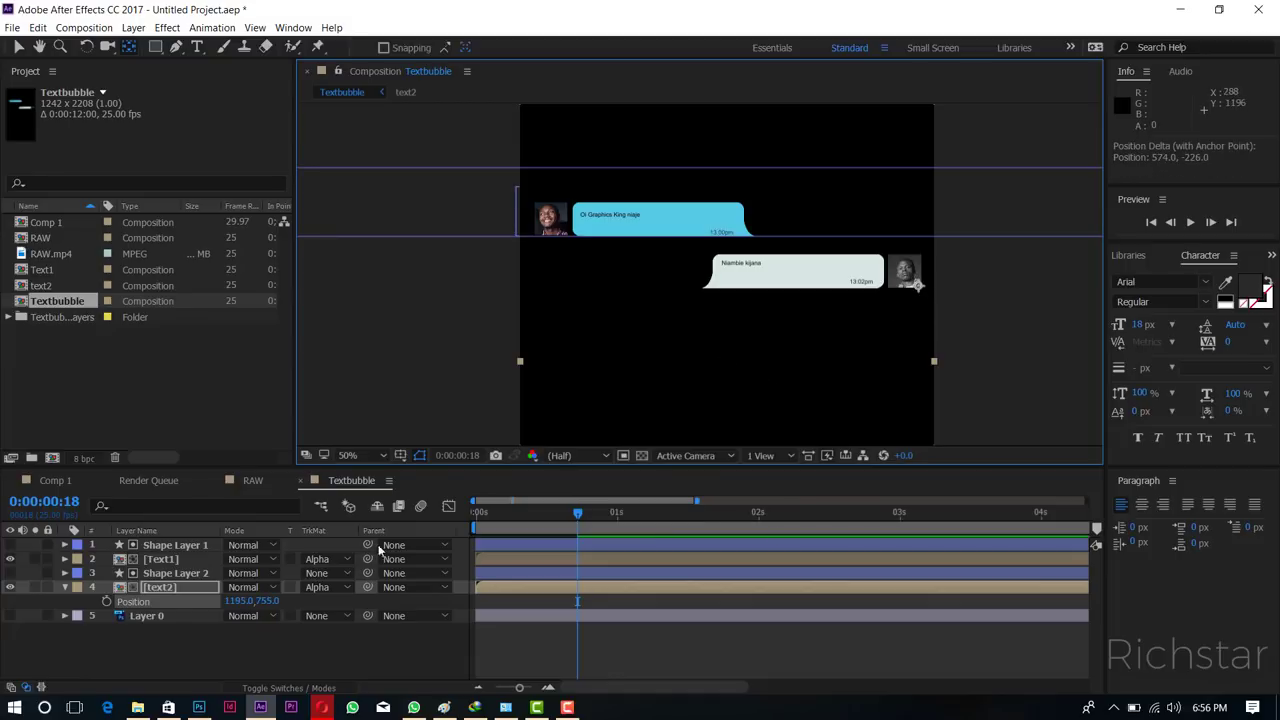
{"action": "left_click", "coordinate": [193, 590]}
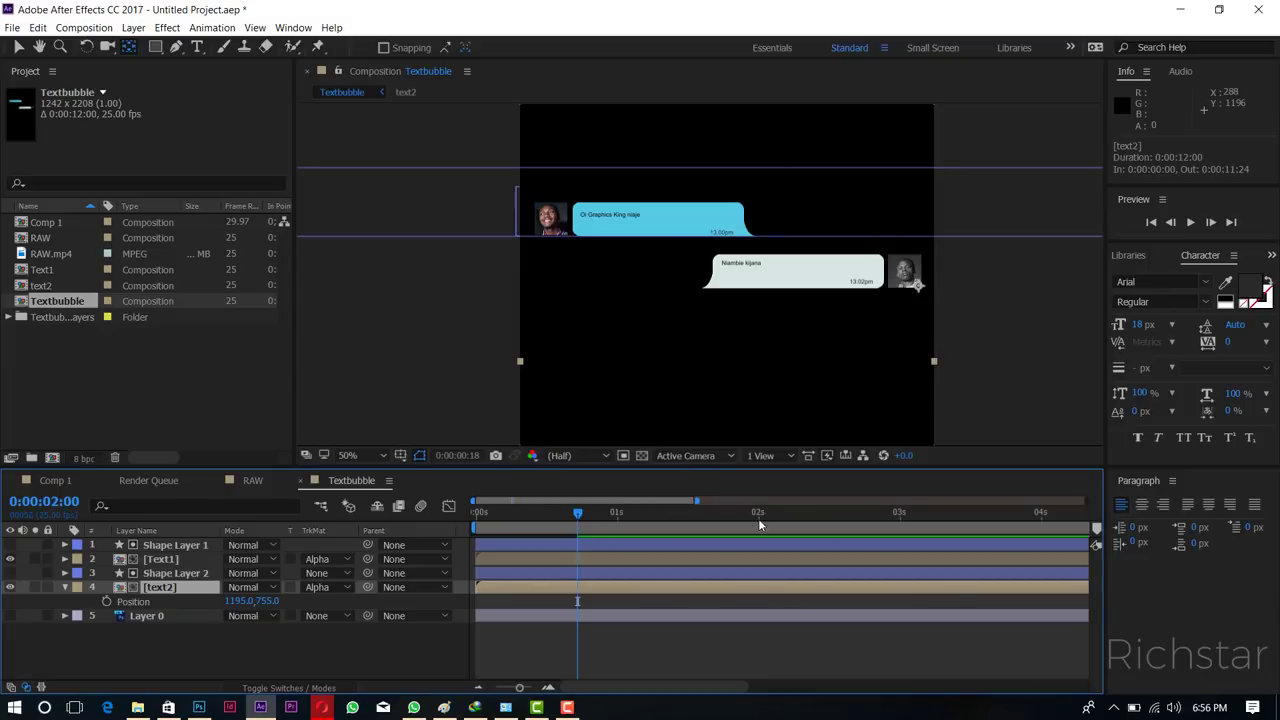
{"action": "left_click", "coordinate": [758, 518]}
{"action": "left_click", "coordinate": [106, 601]}
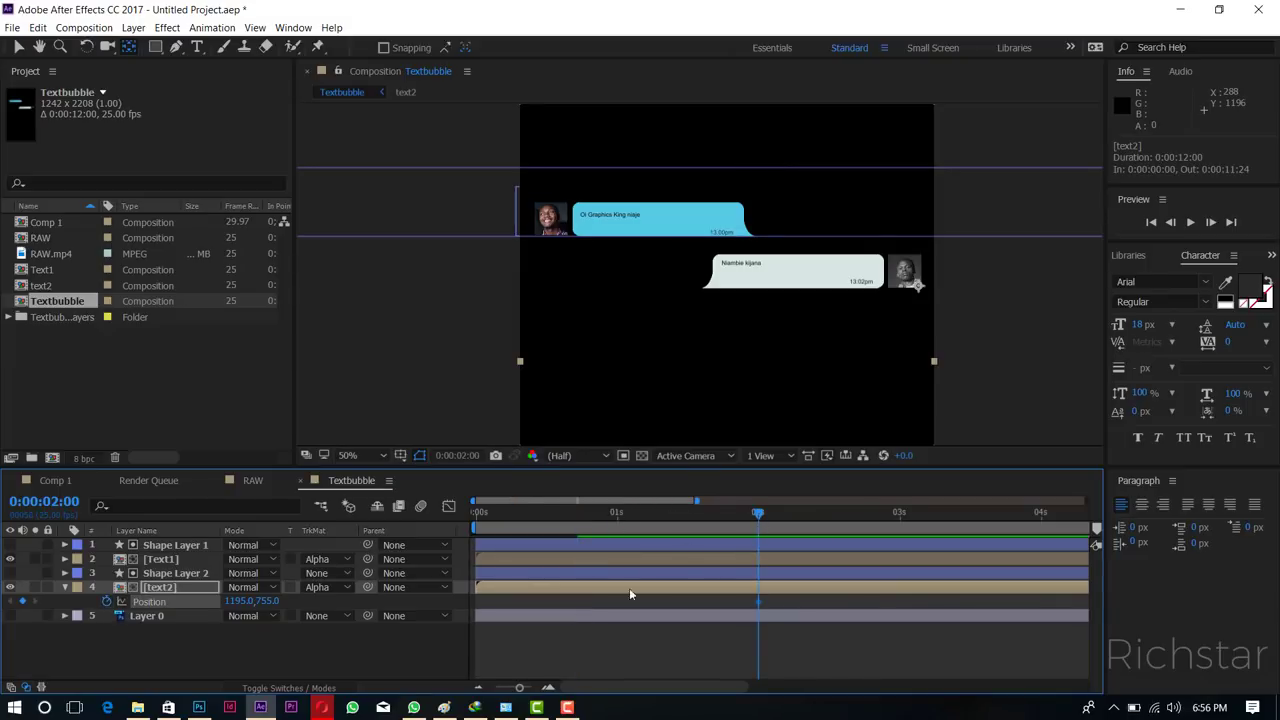
{"action": "left_click", "coordinate": [666, 514]}
{"action": "left_click_drag", "start_coordinate": [918, 284], "coordinate": [918, 338]}
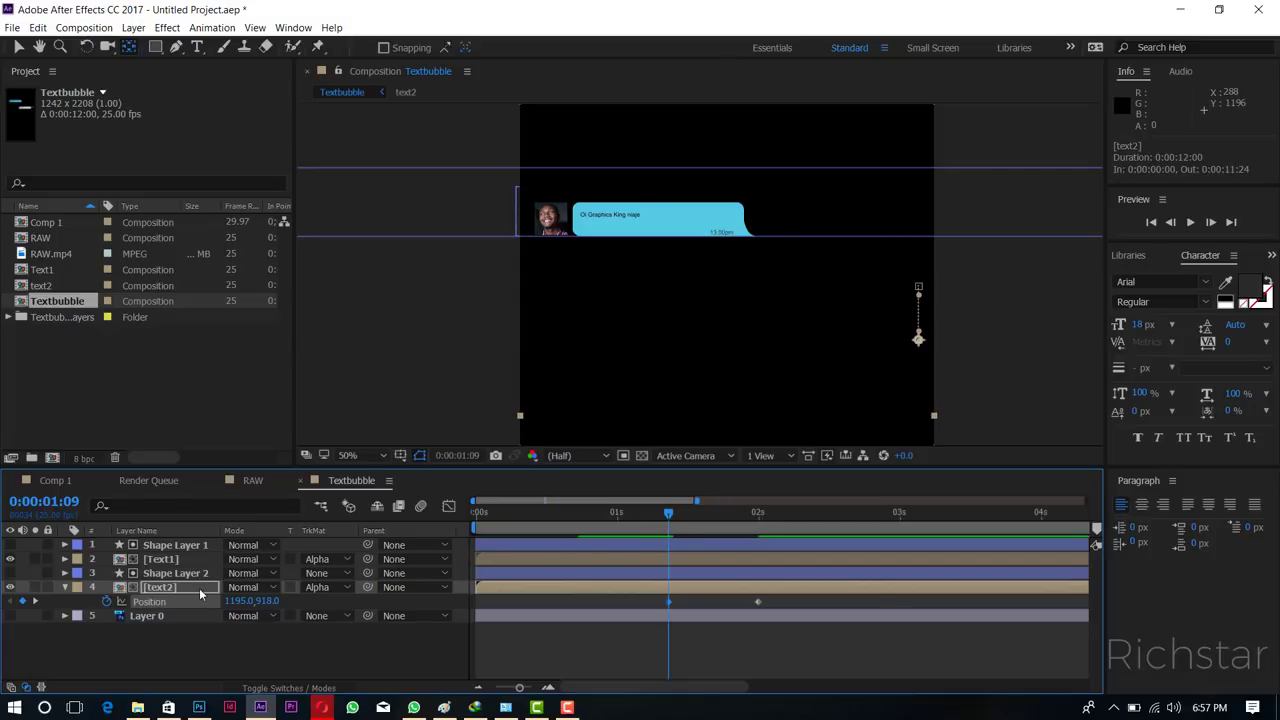
{"action": "left_click", "coordinate": [759, 514]}
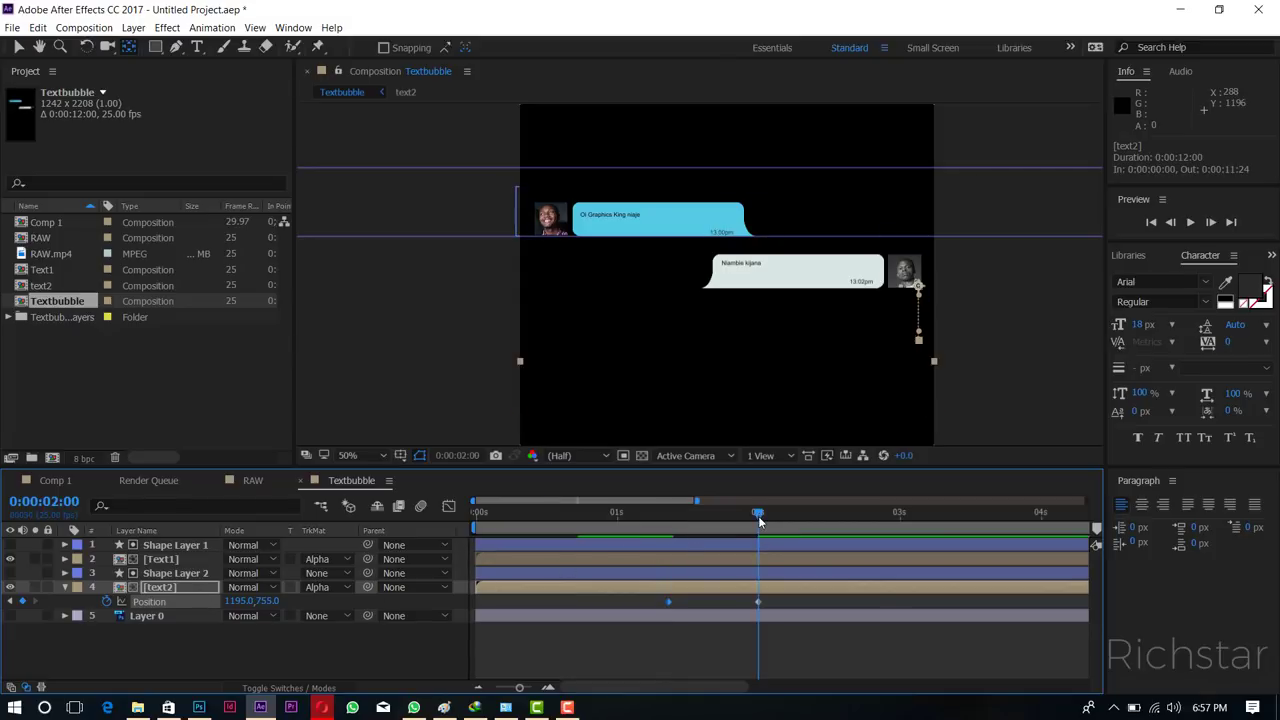
Set a -90° Rotation keyframe for text2 at 1:09 and select all its keyframes.
{"action": "left_click", "coordinate": [170, 597]}
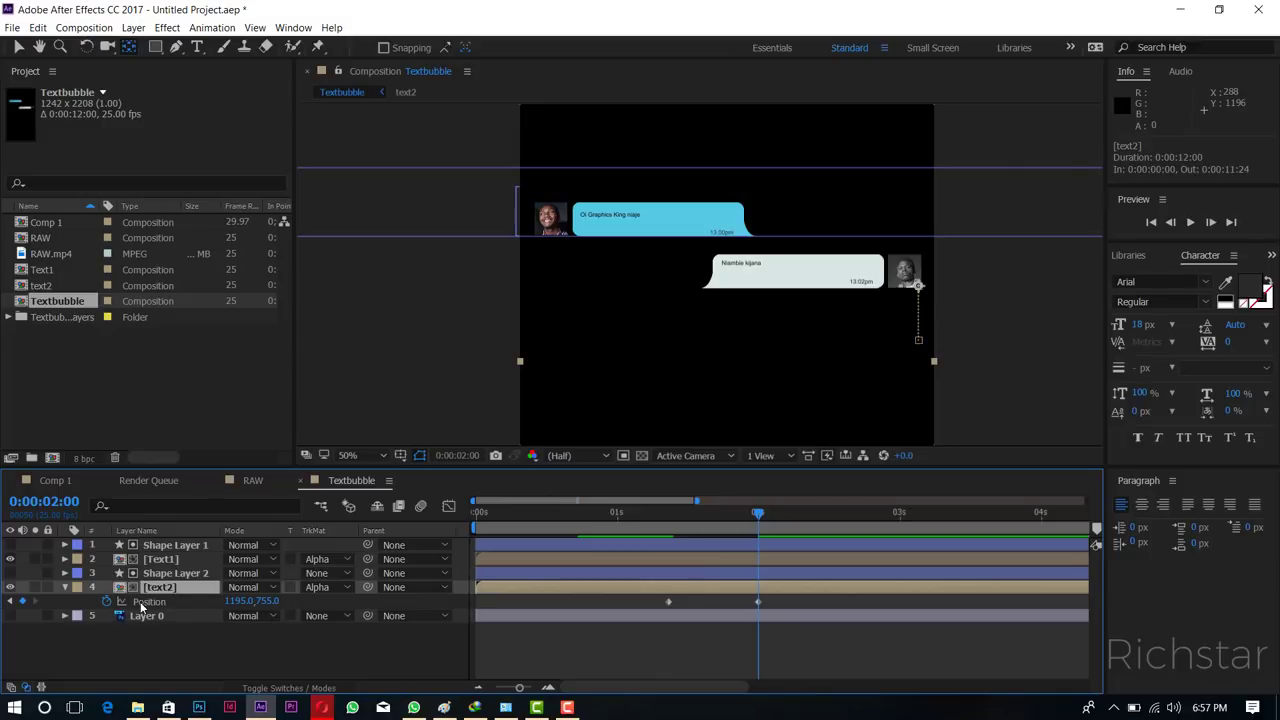
{"action": "key", "text": "r"}
{"action": "key", "text": "shift+p"}
{"action": "left_click", "coordinate": [671, 512]}
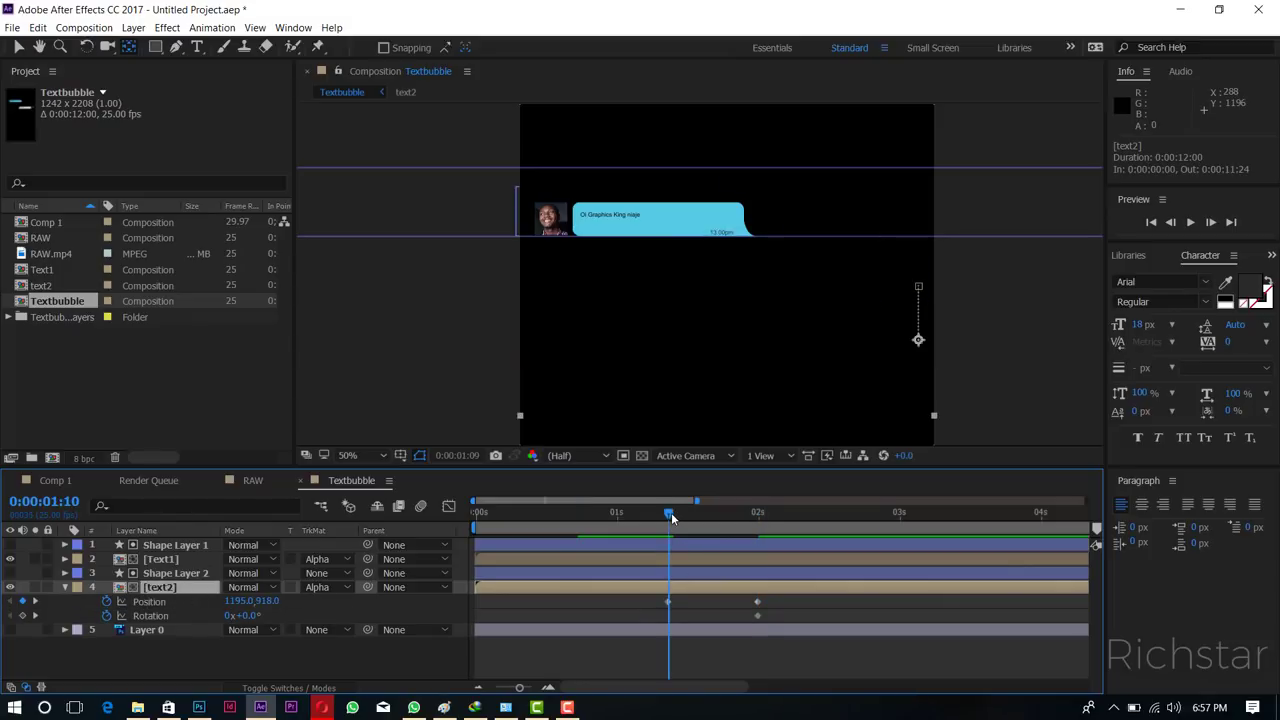
{"action": "left_click_drag", "start_coordinate": [671, 512], "coordinate": [668, 512]}
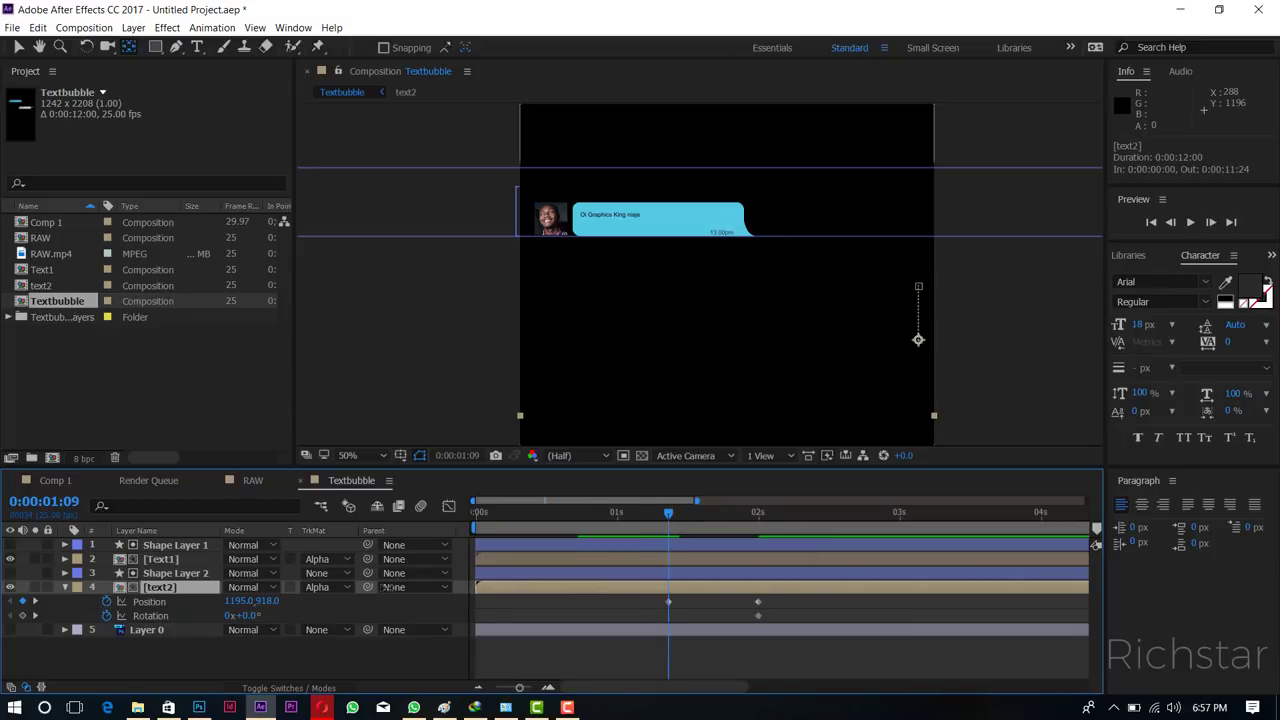
{"action": "left_click", "coordinate": [245, 615]}
{"action": "type", "text": "-30"}
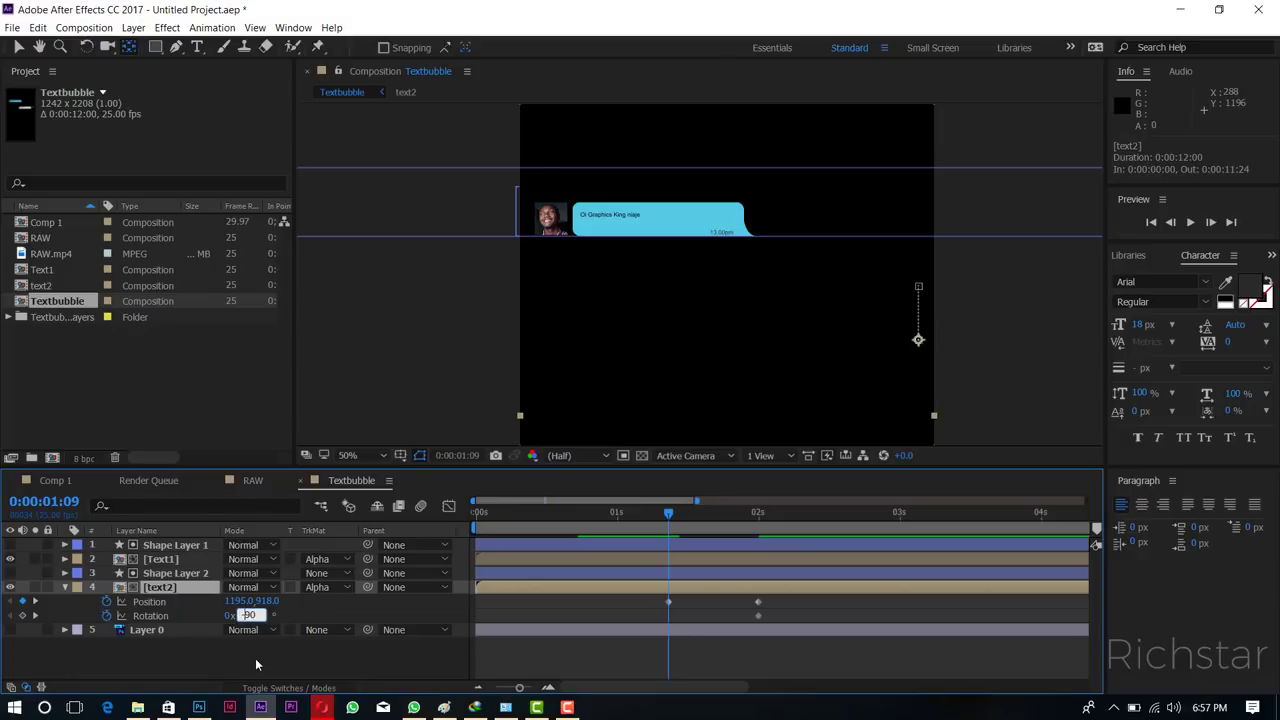
{"action": "left_click", "coordinate": [255, 658]}
{"action": "left_click_drag", "start_coordinate": [674, 520], "coordinate": [752, 513]}
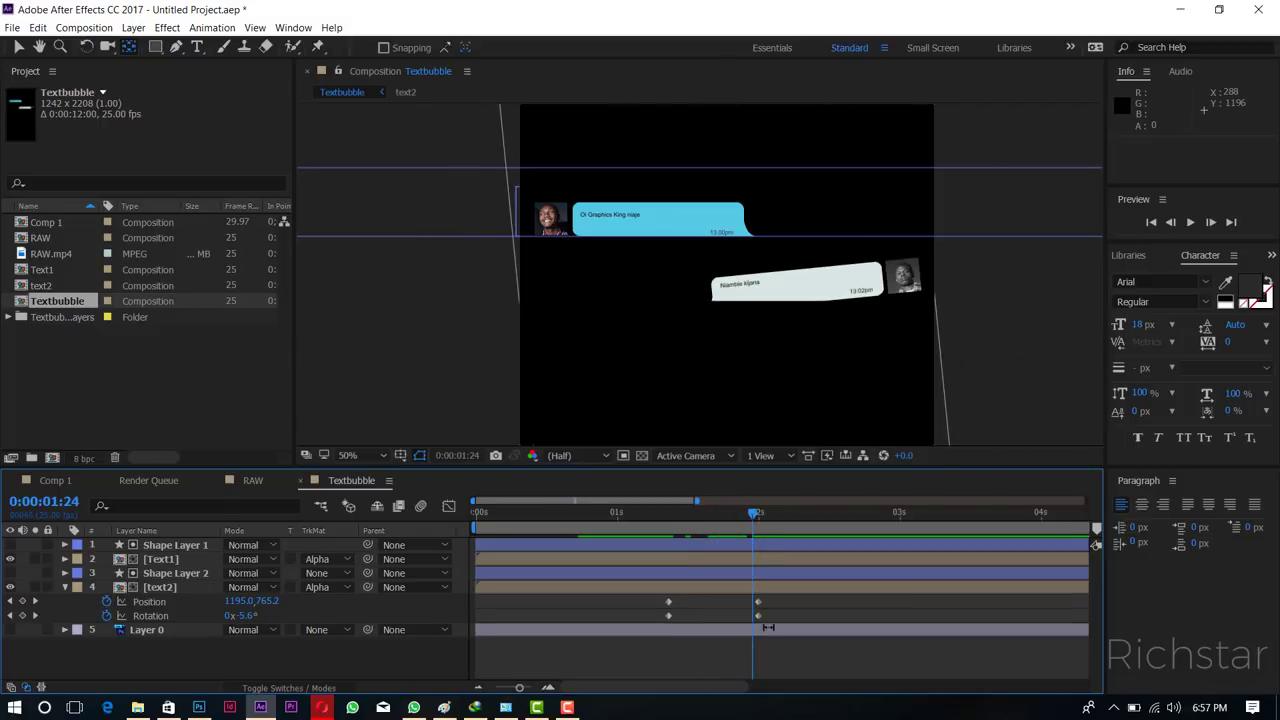
{"action": "left_click_drag", "start_coordinate": [766, 595], "coordinate": [655, 628]}
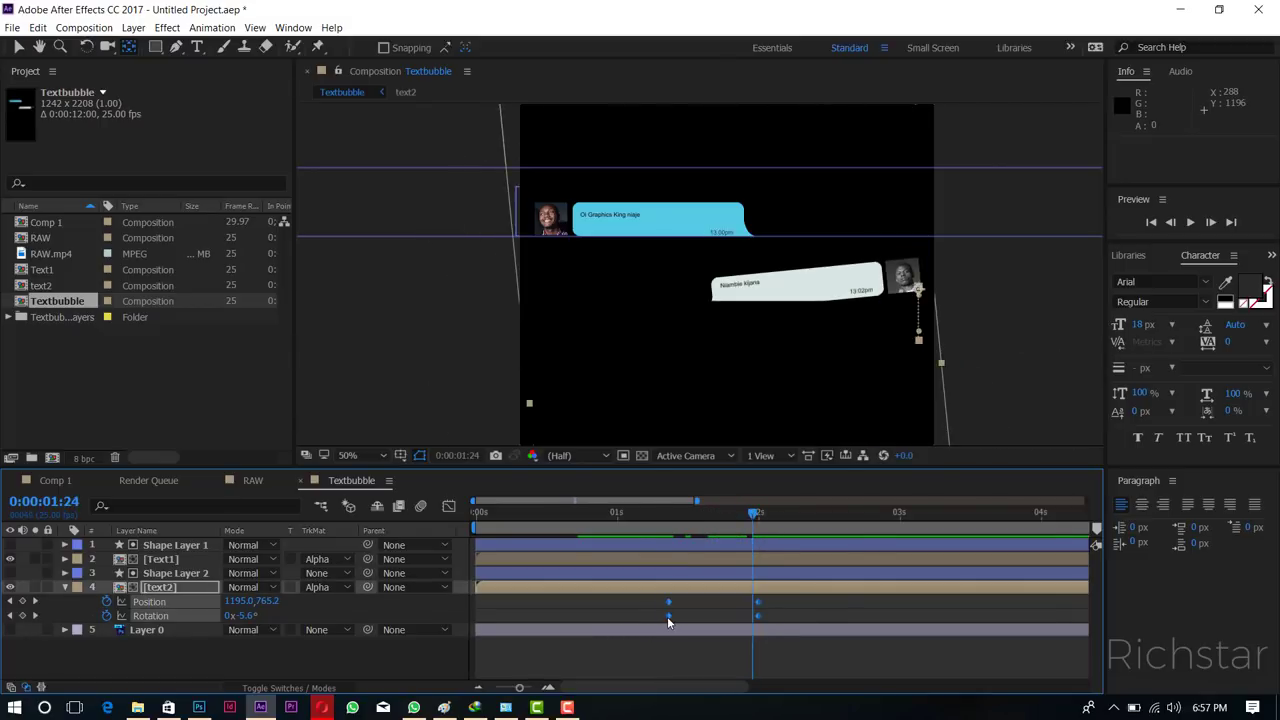
Apply Easy Ease to text2's selected keyframes.
{"action": "right_click", "coordinate": [667, 616]}
{"action": "mouse_move", "coordinate": [767, 612]}
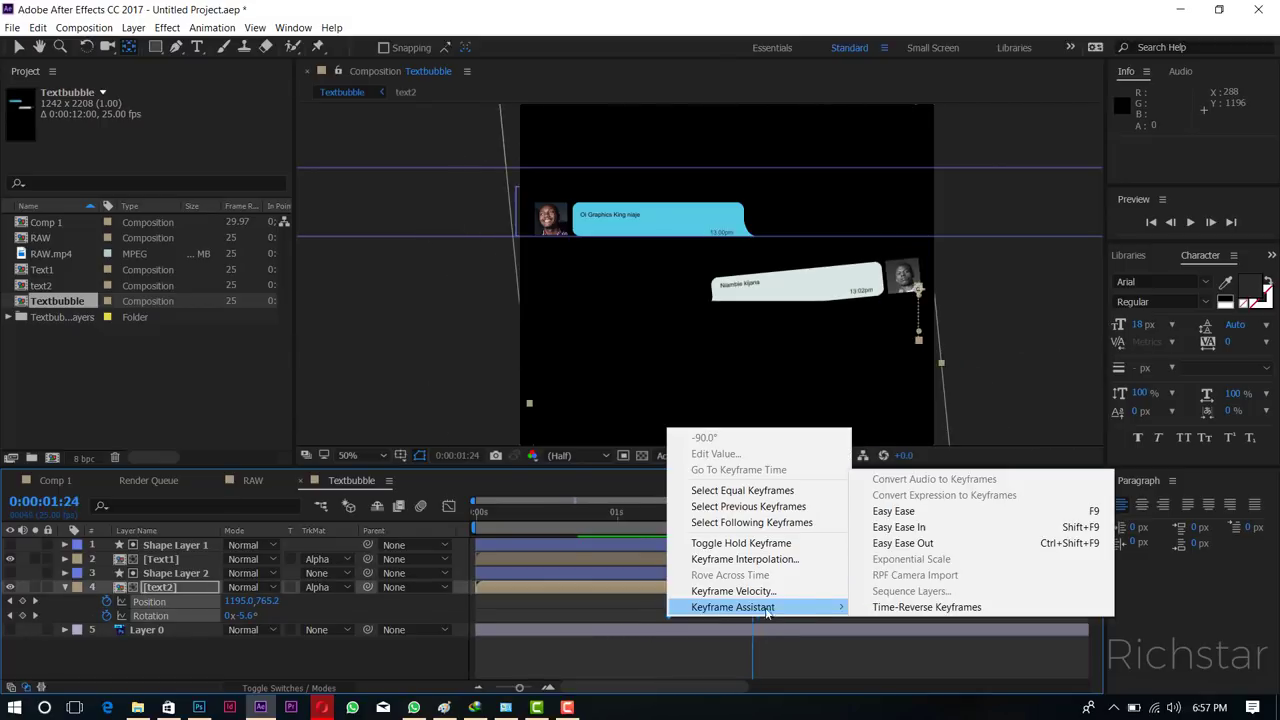
{"action": "left_click", "coordinate": [893, 511]}
Stretch the final keyframe's speed-graph influence left, then preview and show the full 12-second timeline.
{"action": "left_click", "coordinate": [448, 507]}
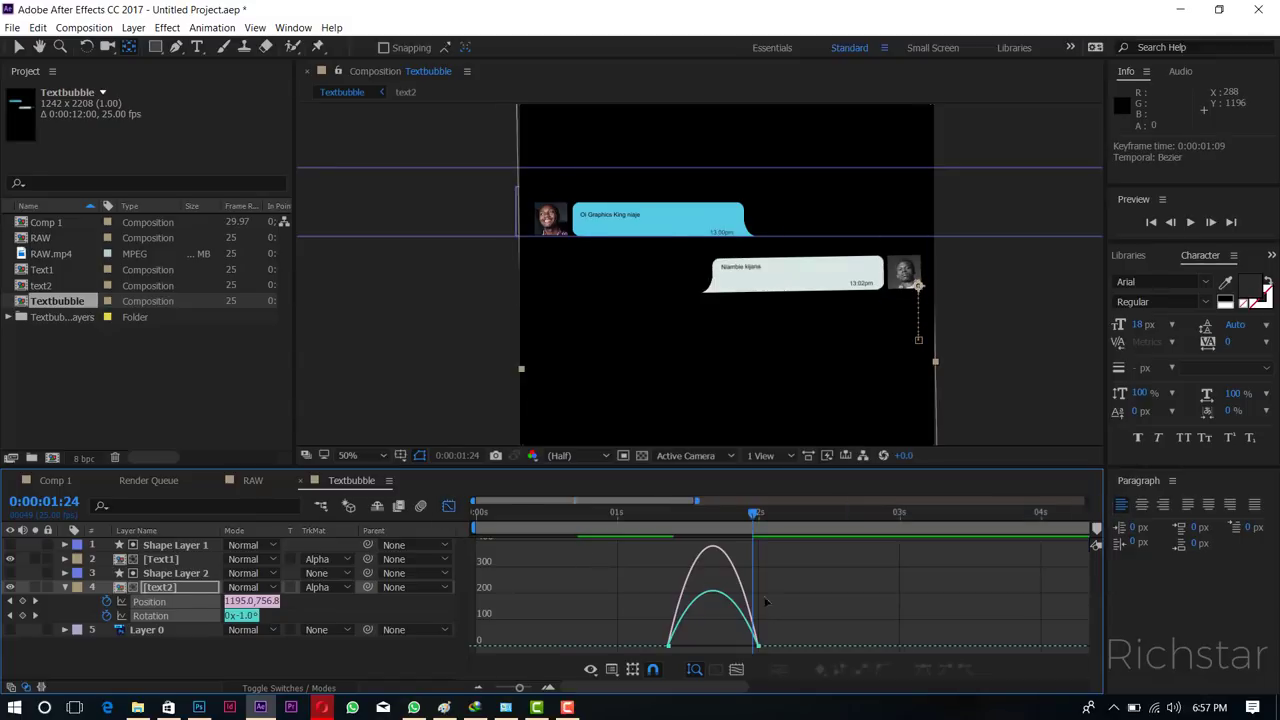
{"action": "left_click", "coordinate": [753, 655]}
{"action": "left_click_drag", "start_coordinate": [743, 645], "coordinate": [712, 645]}
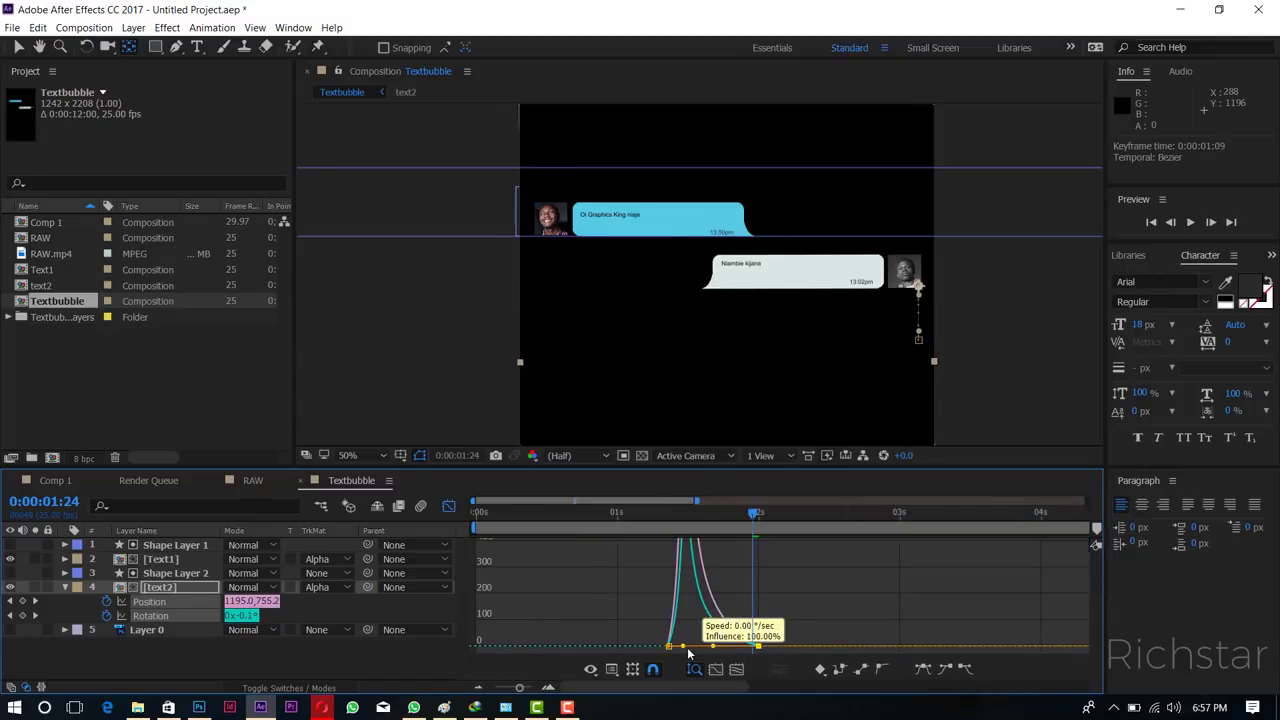
{"action": "left_click", "coordinate": [667, 514]}
{"action": "key", "text": "space"}
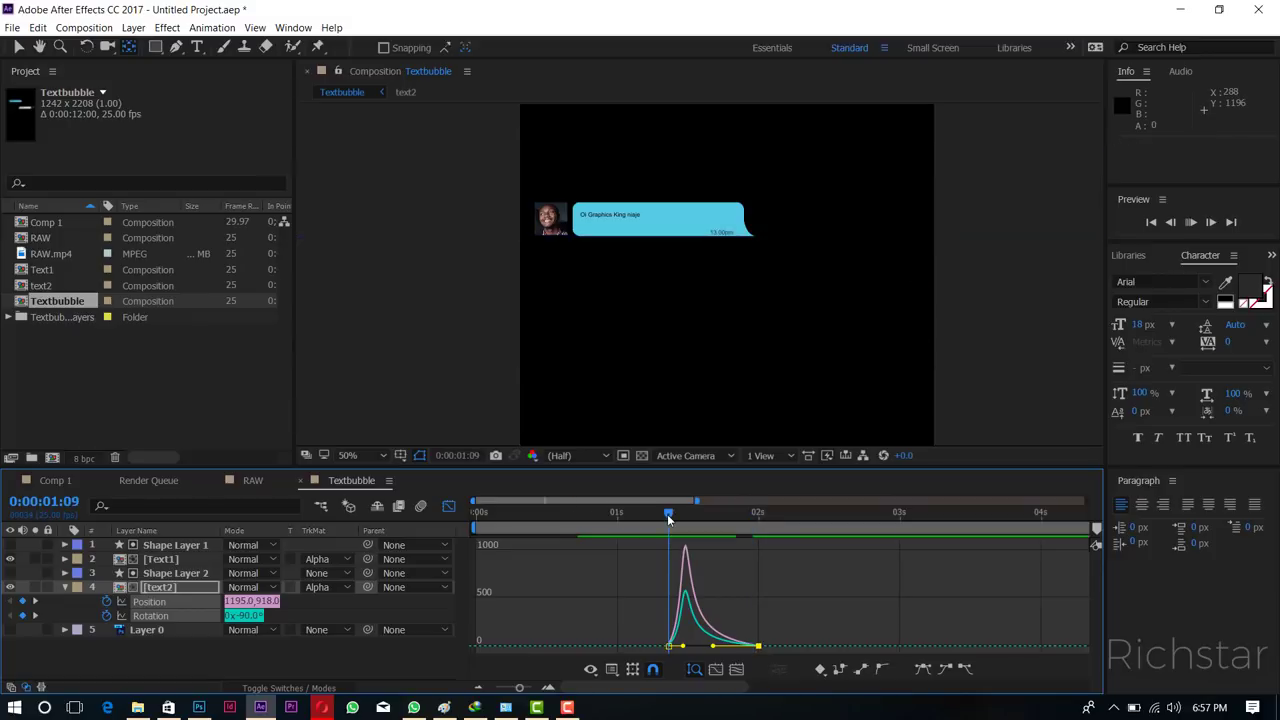
{"action": "key", "text": "space"}
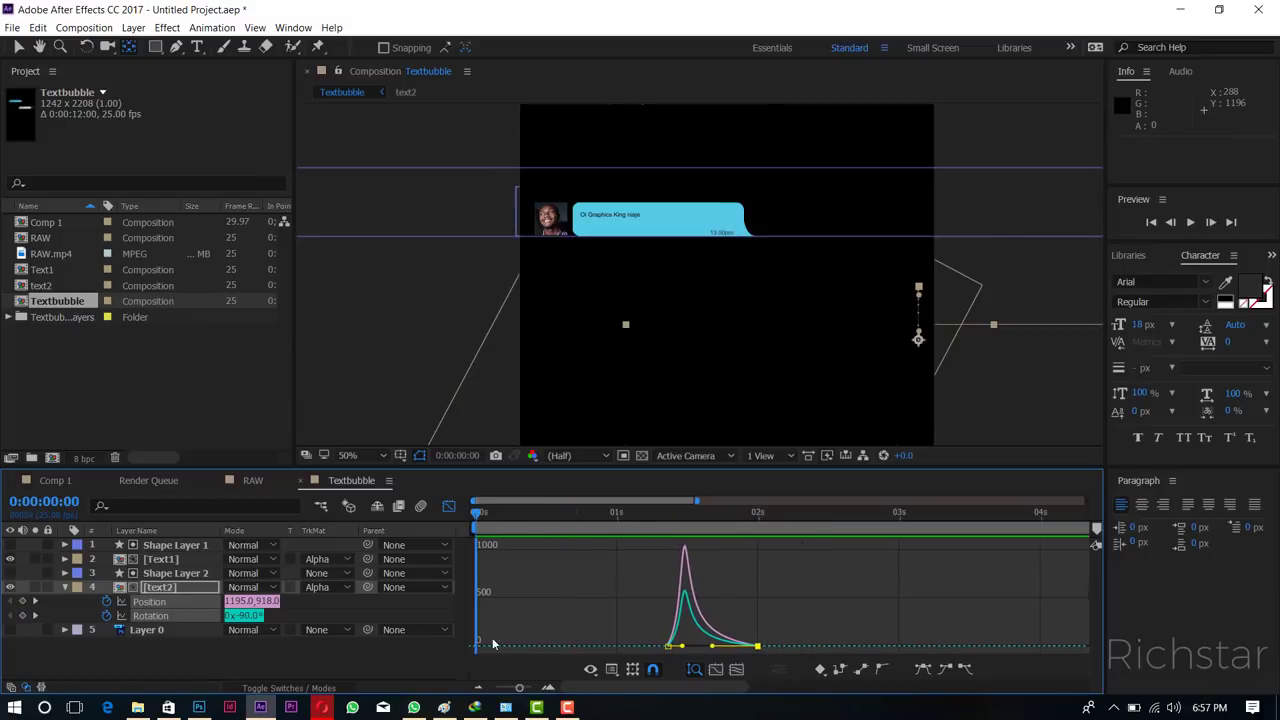
{"action": "key", "text": "Home"}
{"action": "left_click", "coordinate": [478, 688]}
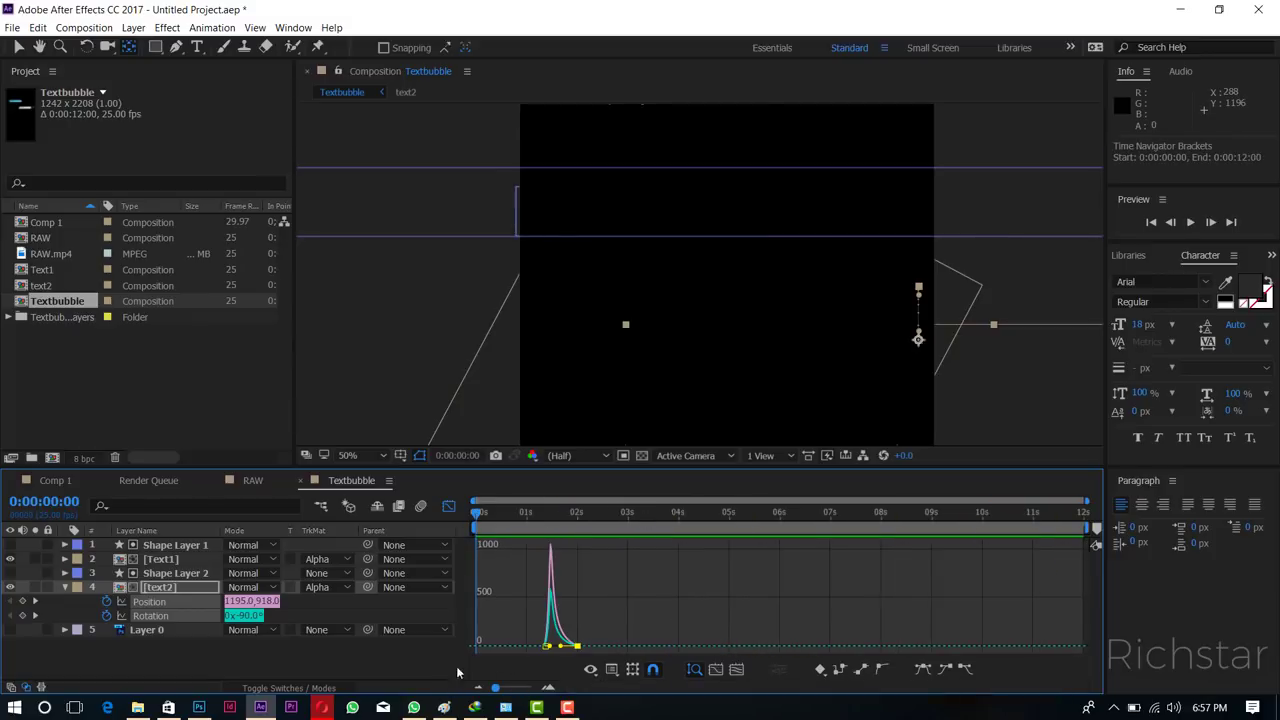
Drag text2's four Position and Rotation keyframes so the last lands at 3:00, then preview.
{"action": "left_click", "coordinate": [449, 506]}
{"action": "key", "text": "space"}
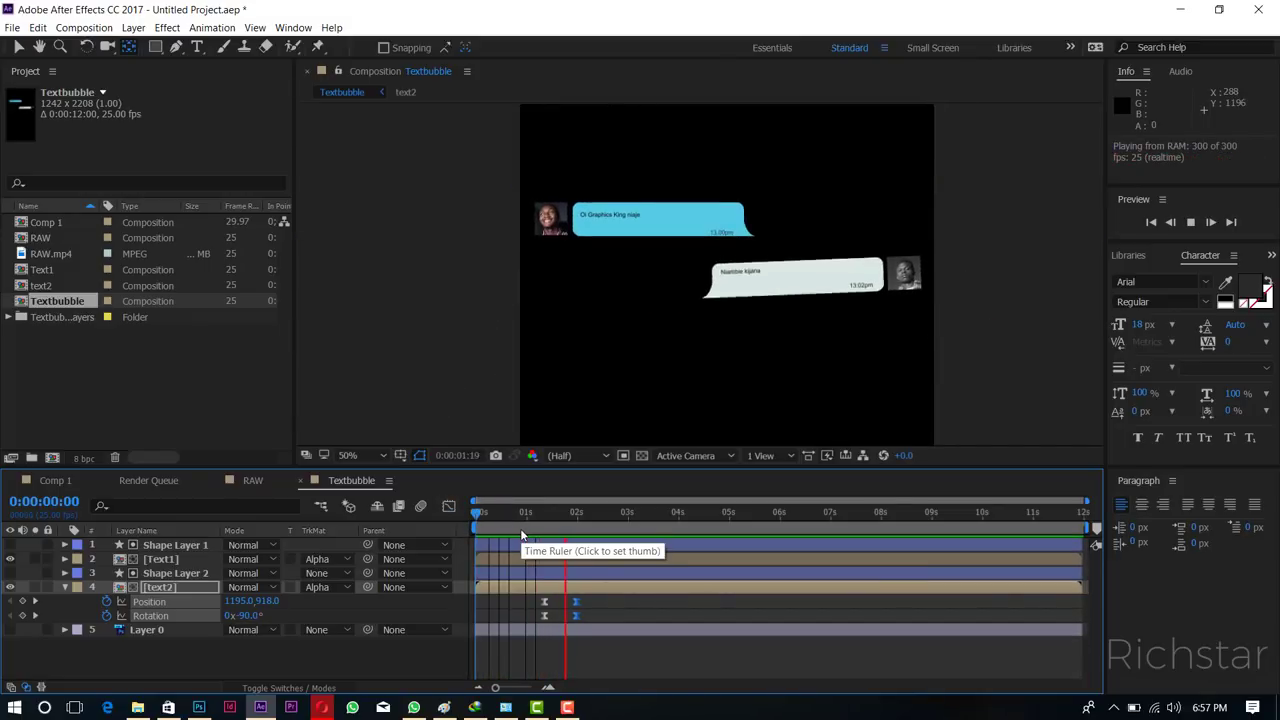
{"action": "left_click", "coordinate": [578, 515]}
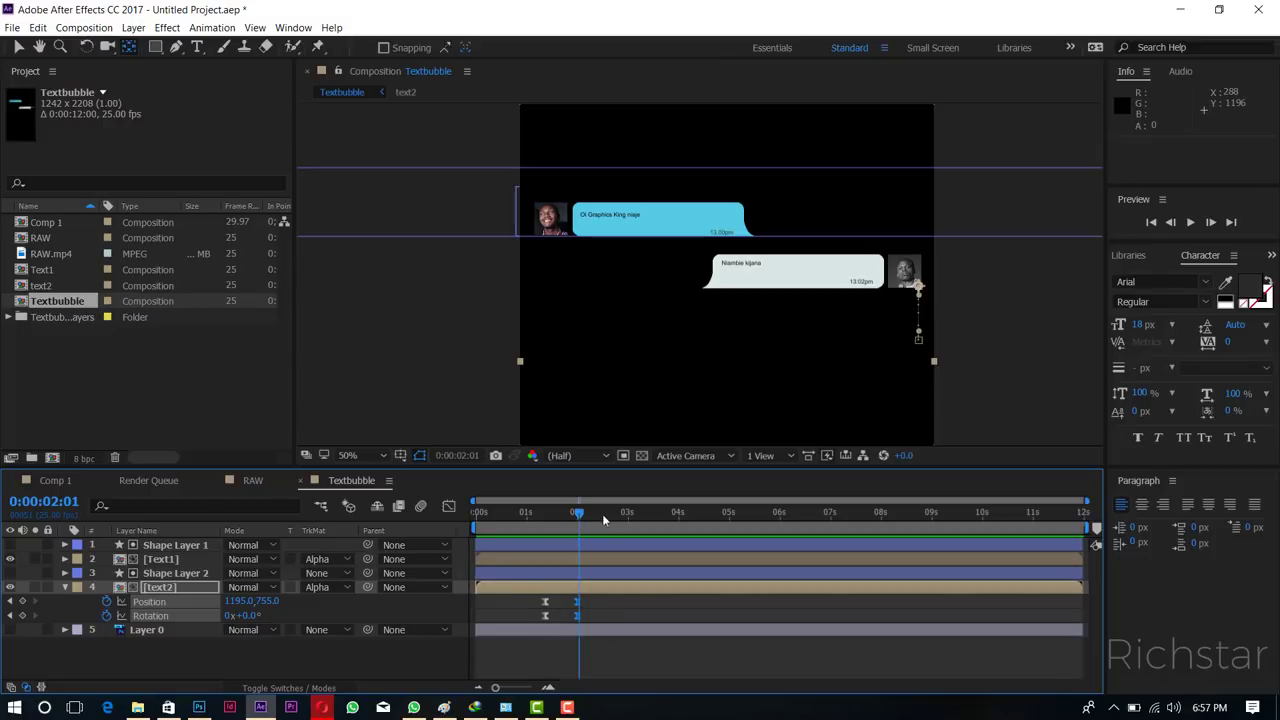
{"action": "left_click_drag", "start_coordinate": [624, 521], "coordinate": [626, 519]}
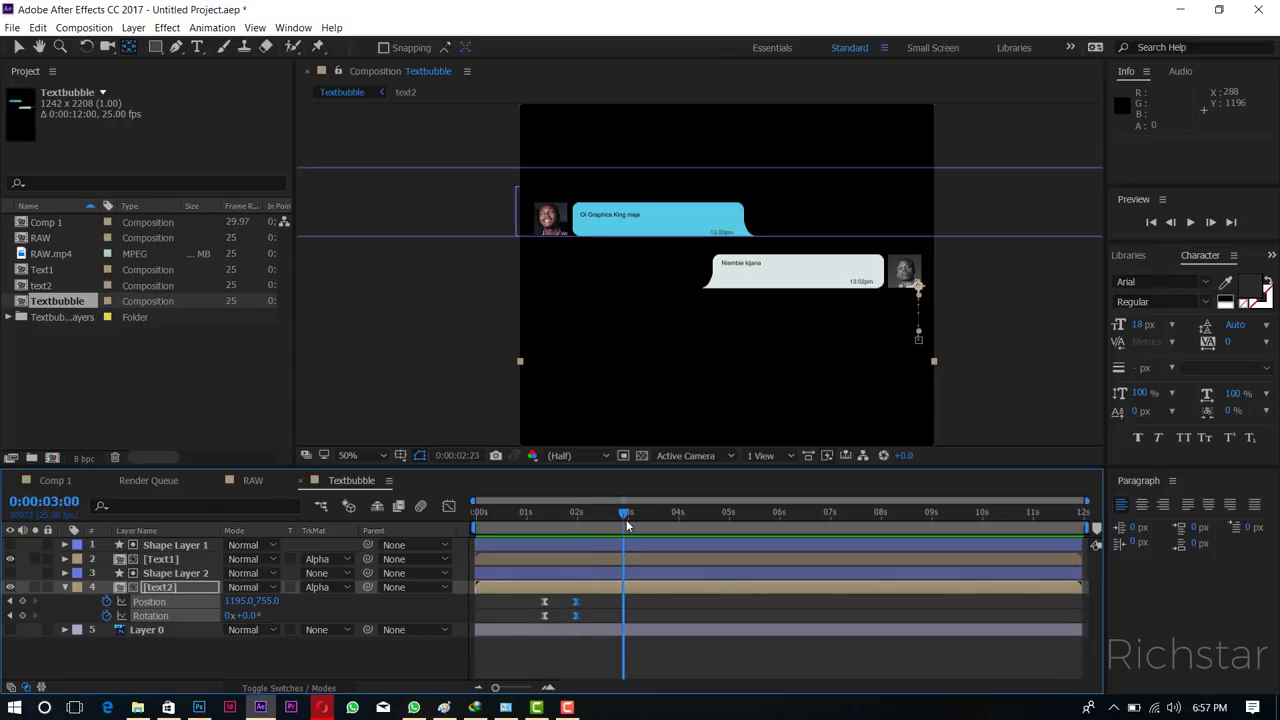
{"action": "left_click", "coordinate": [550, 615]}
{"action": "left_click_drag", "start_coordinate": [589, 624], "coordinate": [630, 620]}
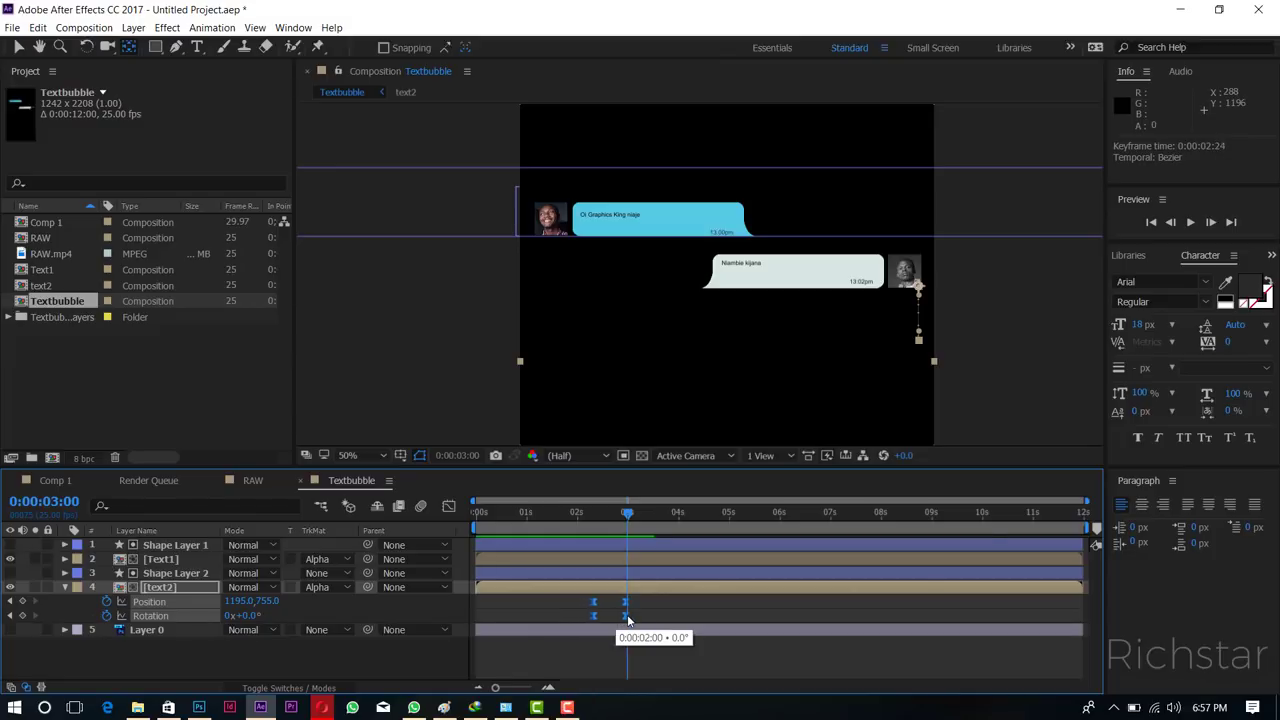
{"action": "left_click_drag", "start_coordinate": [626, 512], "coordinate": [449, 521]}
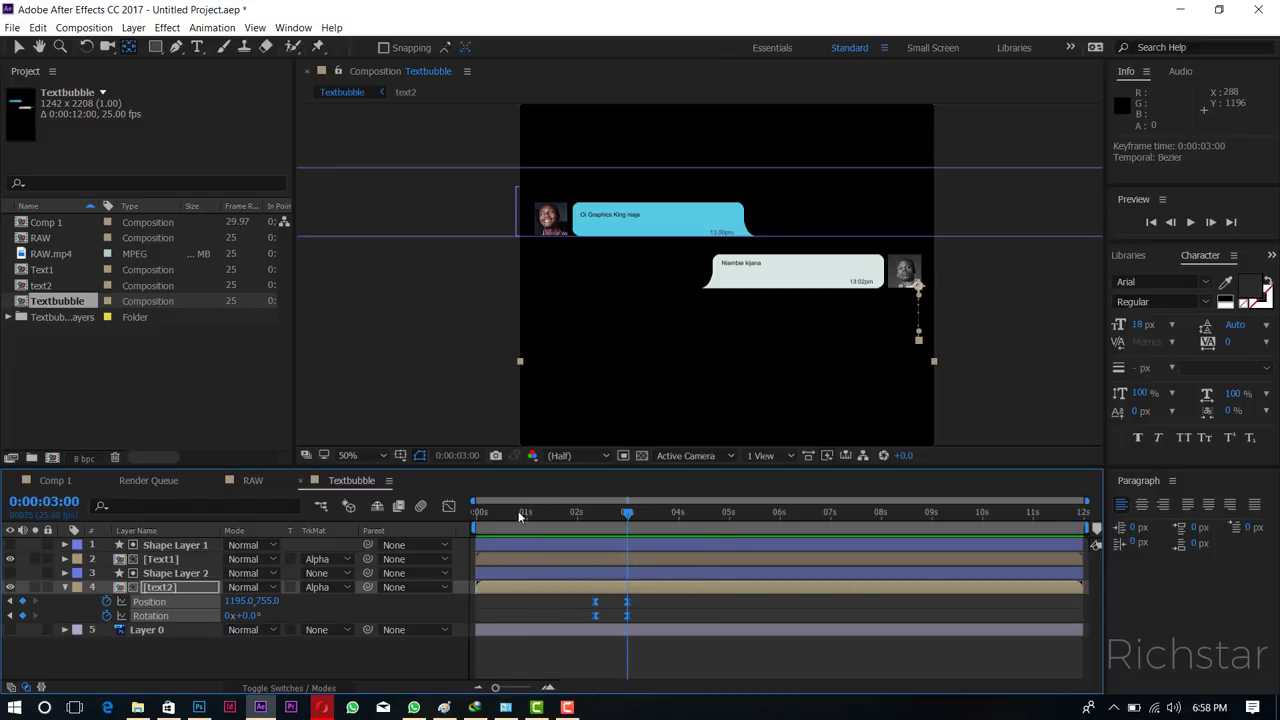
{"action": "key", "text": "space"}
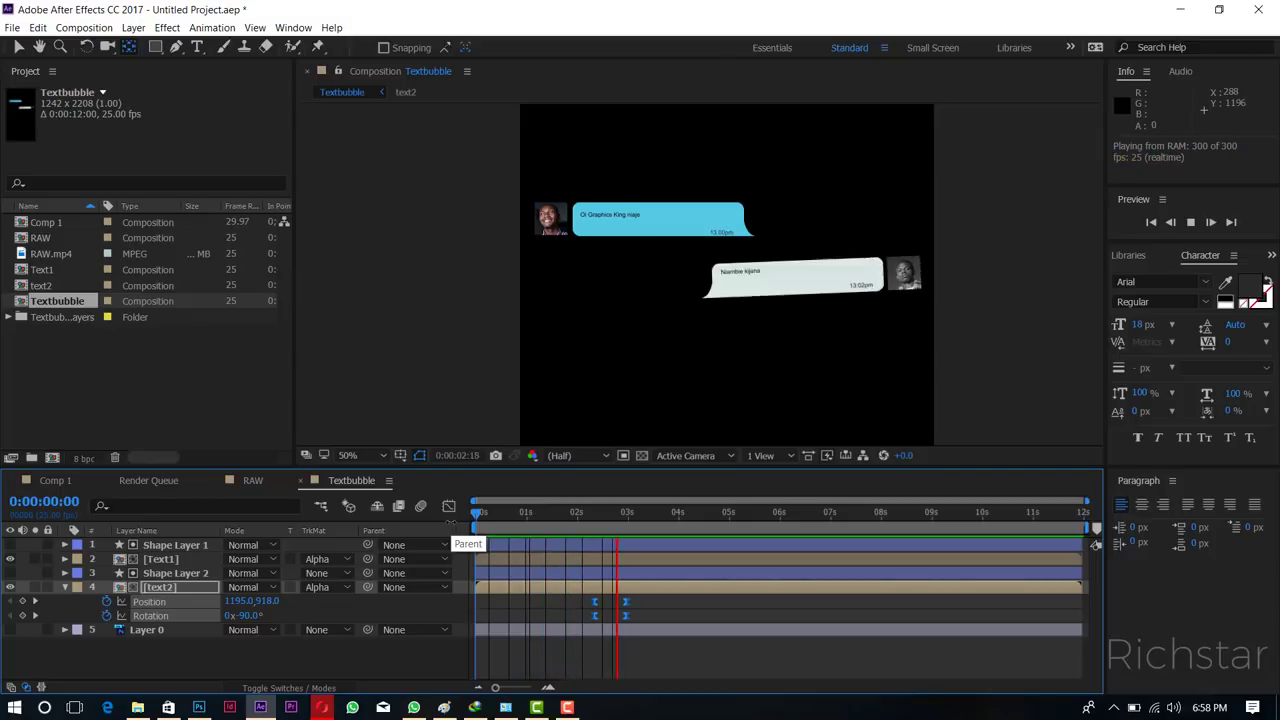
{"action": "left_click_drag", "start_coordinate": [604, 510], "coordinate": [630, 512]}
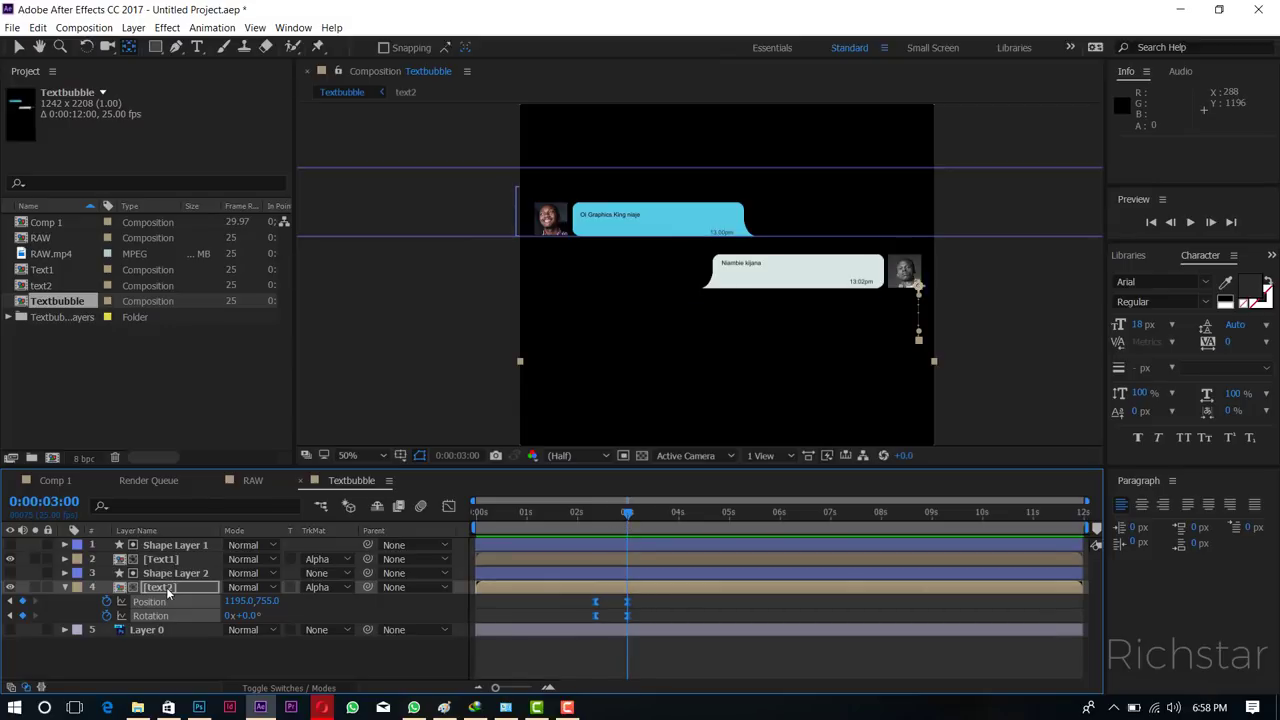
Collapse text2's Position and Rotation properties and open the text2 precomp.
{"action": "left_click", "coordinate": [88, 27]}
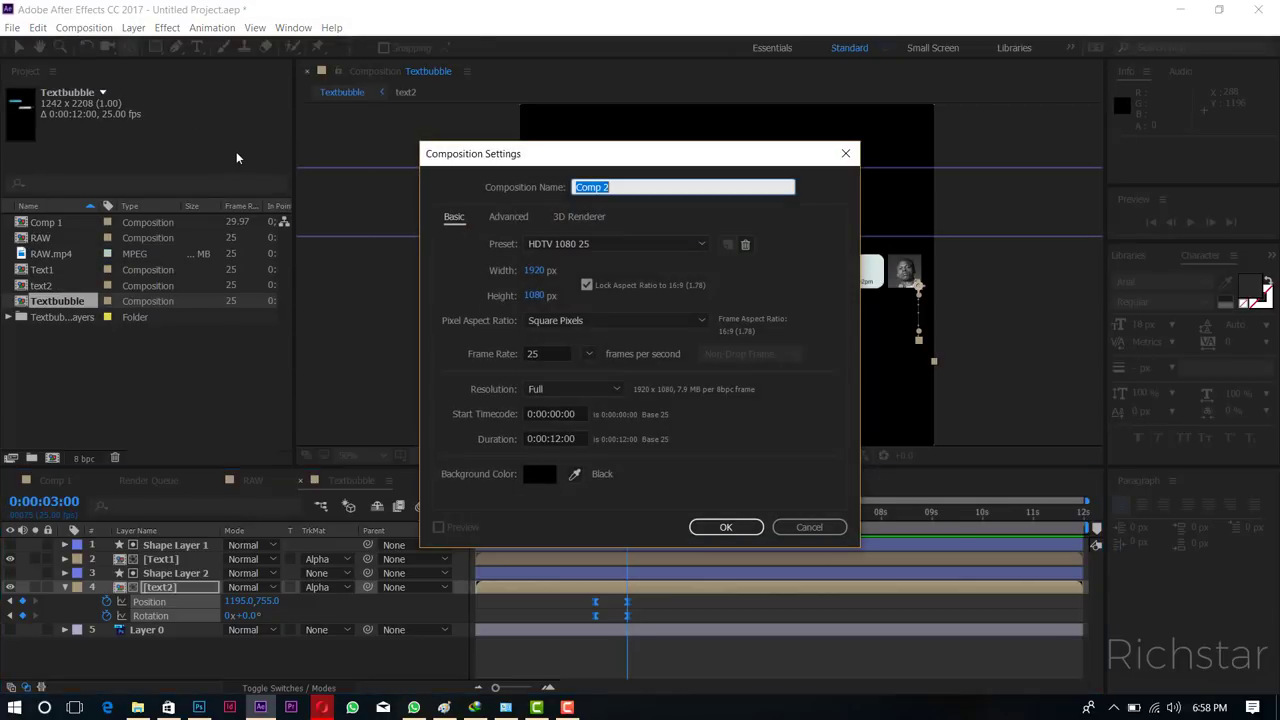
{"action": "left_click", "coordinate": [809, 527]}
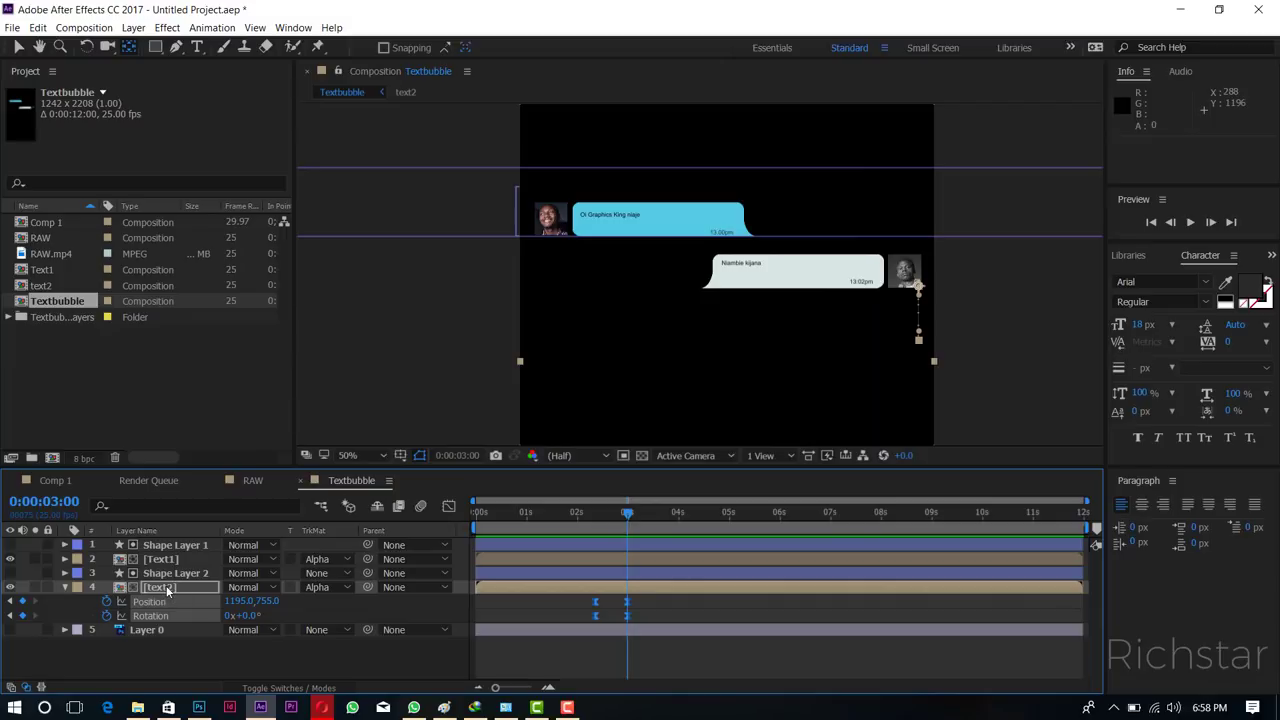
{"action": "left_click", "coordinate": [90, 30]}
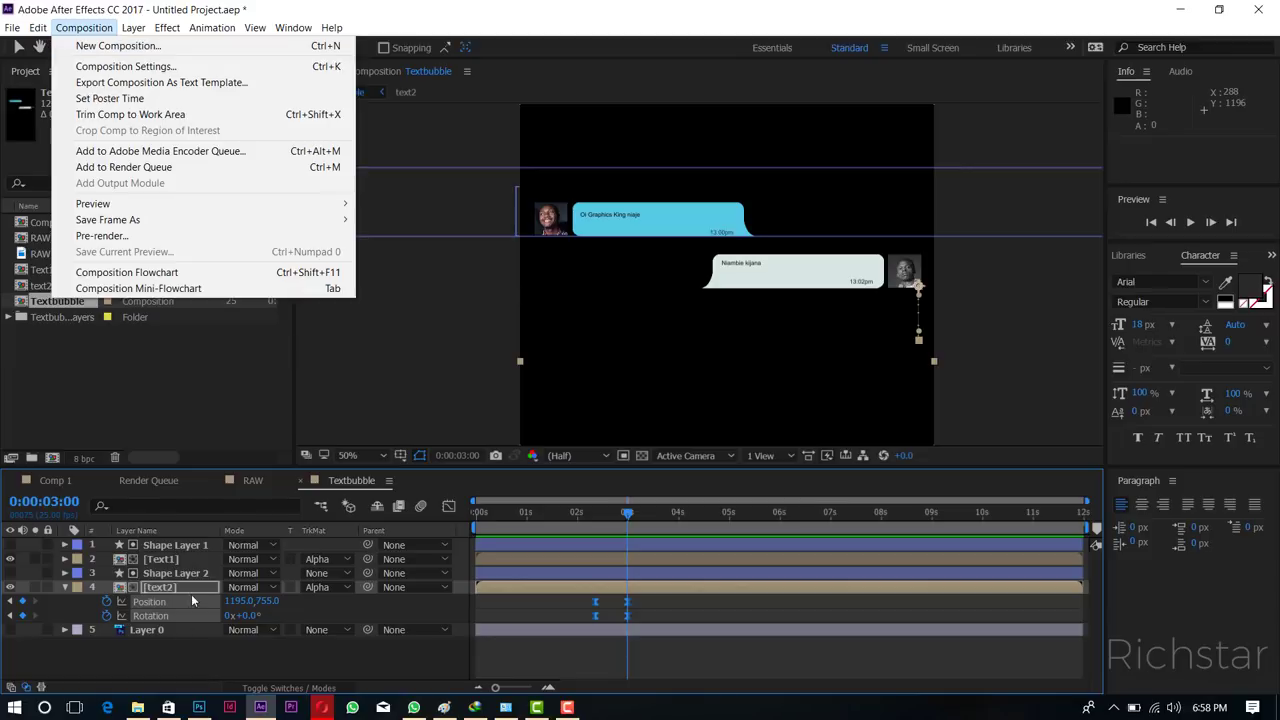
{"action": "left_click", "coordinate": [63, 586]}
{"action": "left_click", "coordinate": [63, 586]}
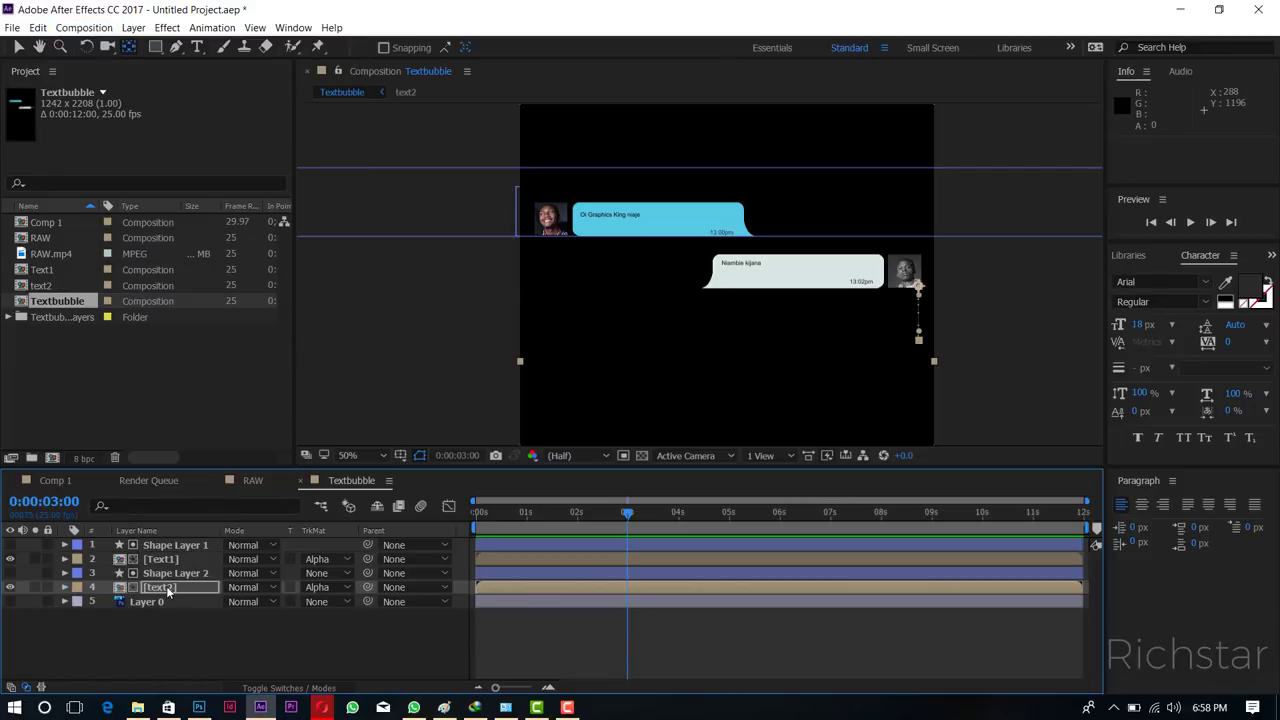
{"action": "double_click", "coordinate": [166, 586]}
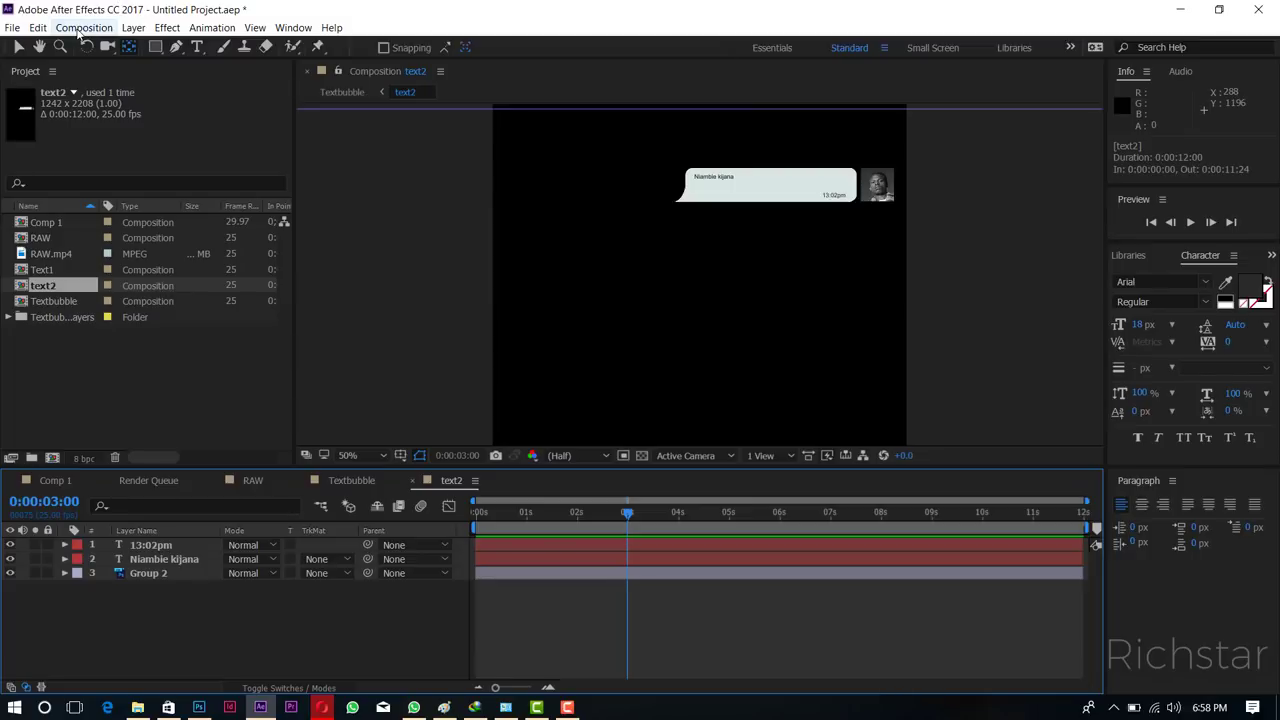
Check the text2 composition settings to confirm its 1242×2208 size.
{"action": "left_click", "coordinate": [78, 30]}
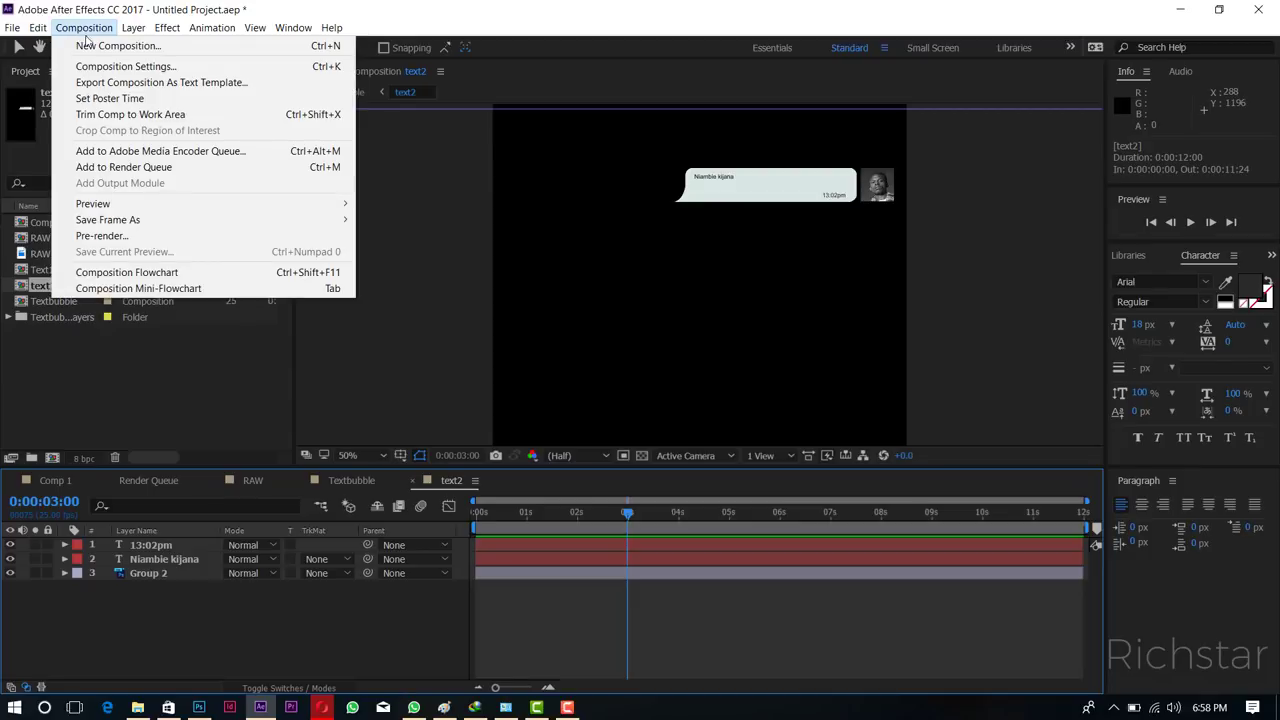
{"action": "left_click", "coordinate": [110, 66]}
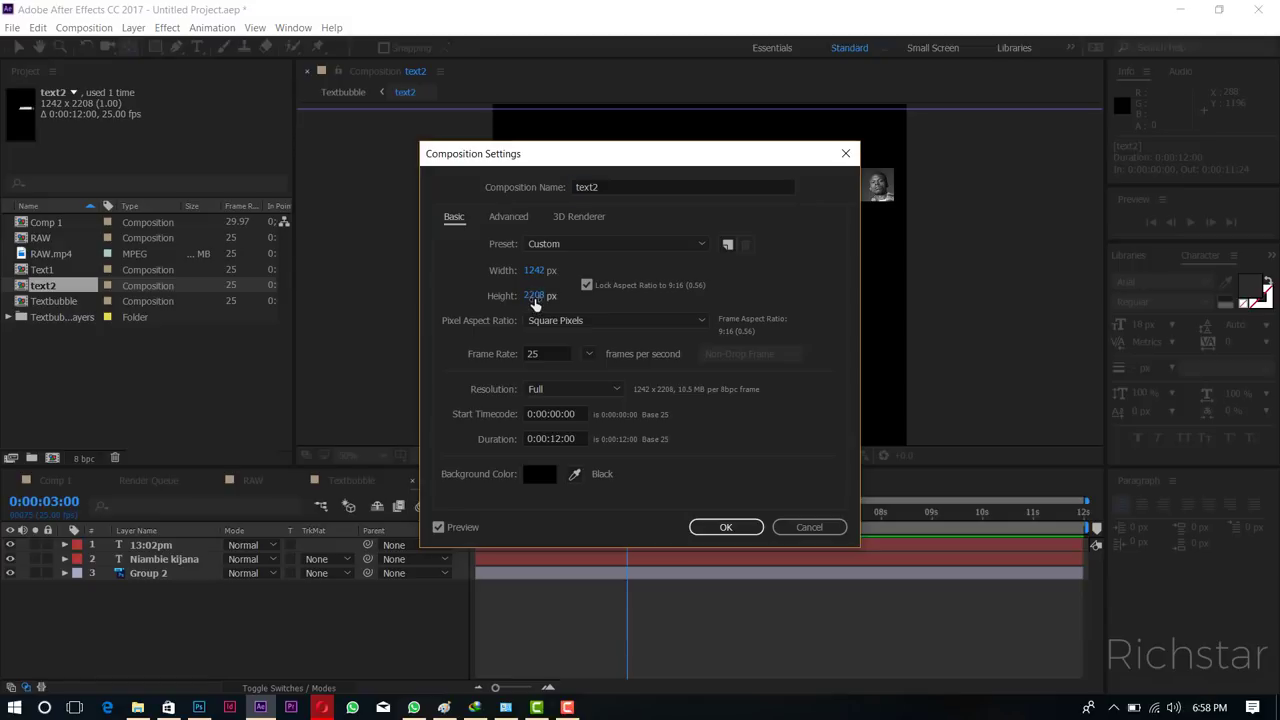
{"action": "left_click", "coordinate": [535, 296]}
{"action": "right_click", "coordinate": [535, 298]}
{"action": "left_click", "coordinate": [570, 346]}
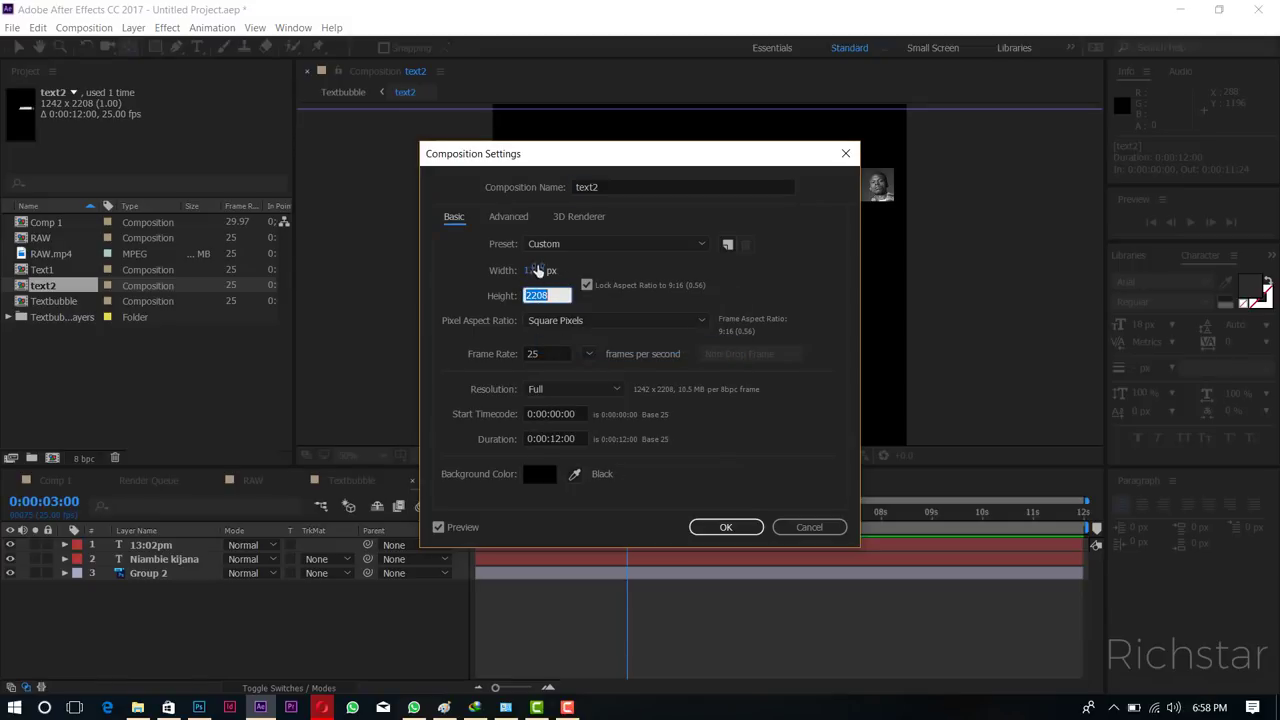
{"action": "left_click", "coordinate": [712, 530]}
Create Comp 2 at 1242×2208, 25 fps, 12 seconds, then return to text2.
{"action": "left_click", "coordinate": [84, 27]}
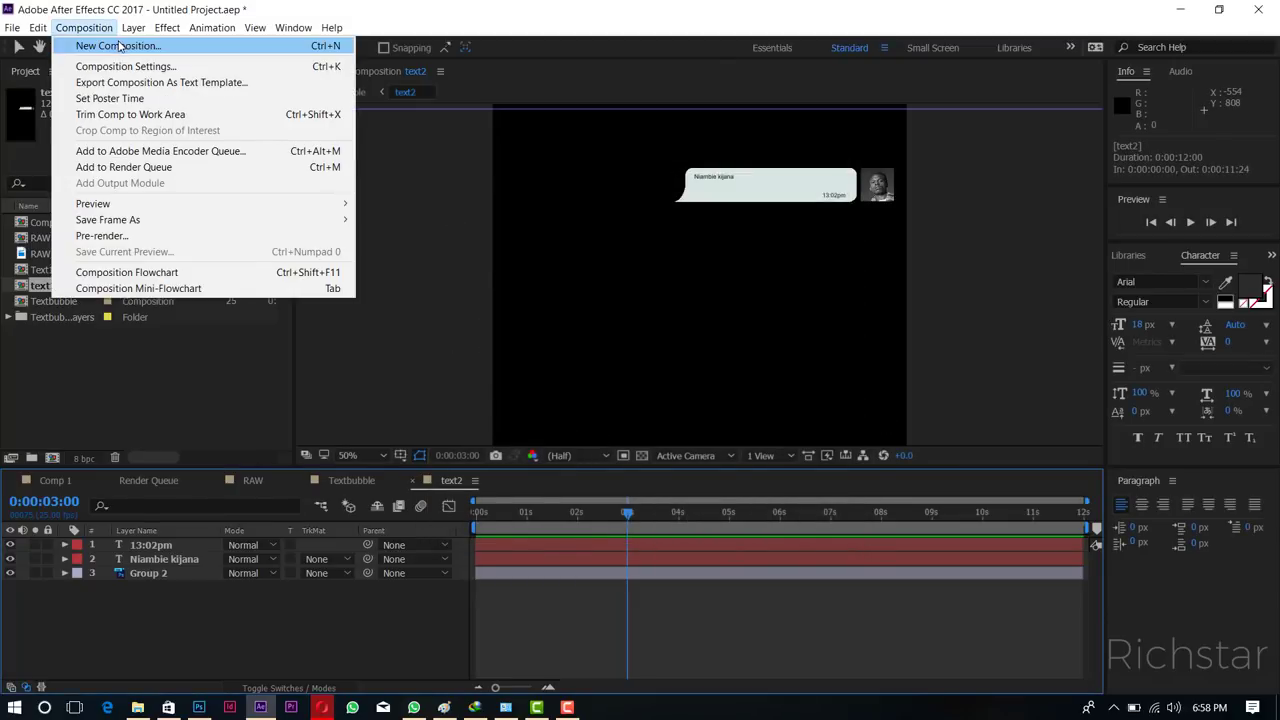
{"action": "left_click", "coordinate": [118, 46]}
{"action": "left_click", "coordinate": [545, 296]}
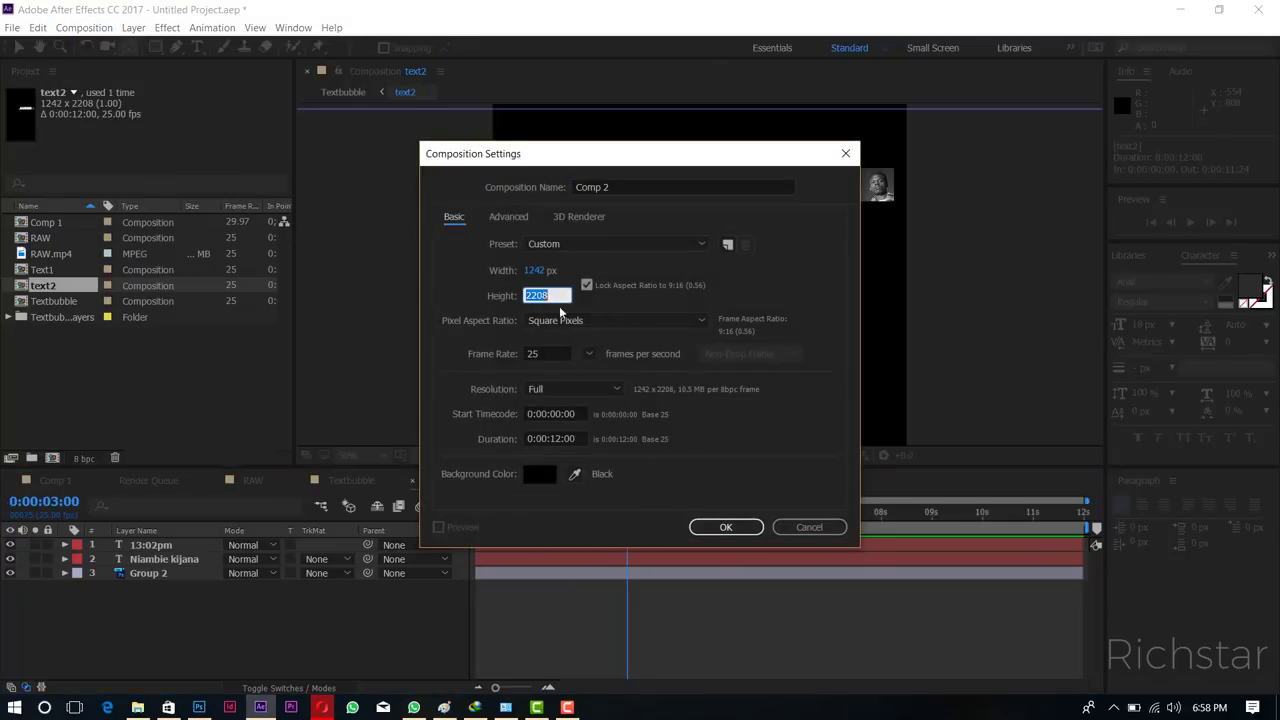
{"action": "left_click", "coordinate": [550, 278]}
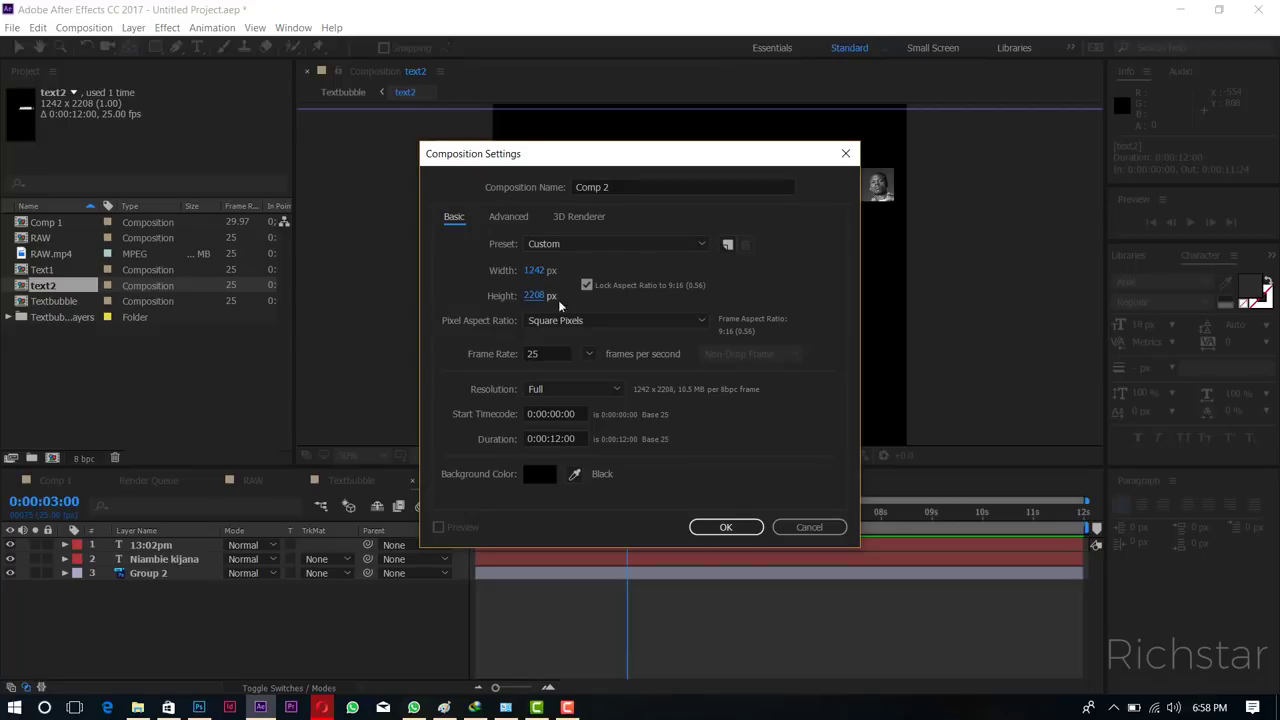
{"action": "left_click", "coordinate": [738, 530]}
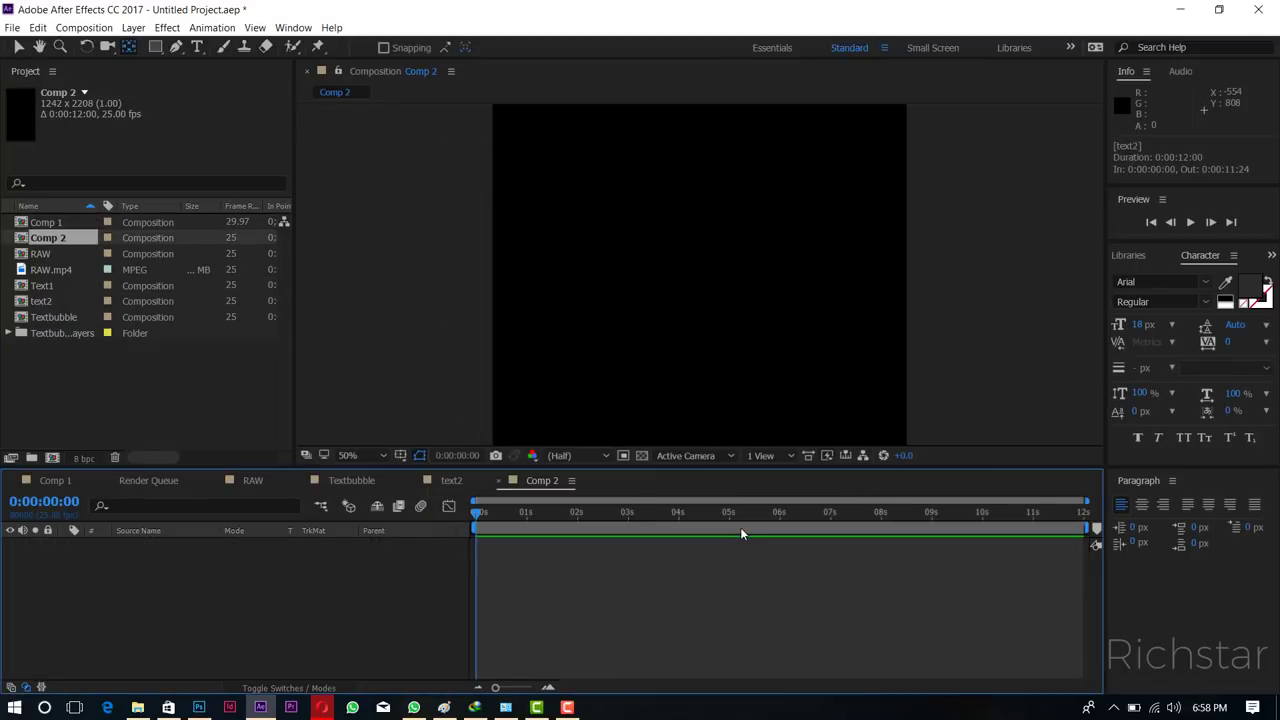
{"action": "scroll", "coordinate": [714, 343], "scroll_direction": "up", "scroll_amount": 2}
{"action": "scroll", "coordinate": [720, 349], "scroll_direction": "down", "scroll_amount": 5}
{"action": "scroll", "coordinate": [712, 343], "scroll_direction": "down", "scroll_amount": 1}
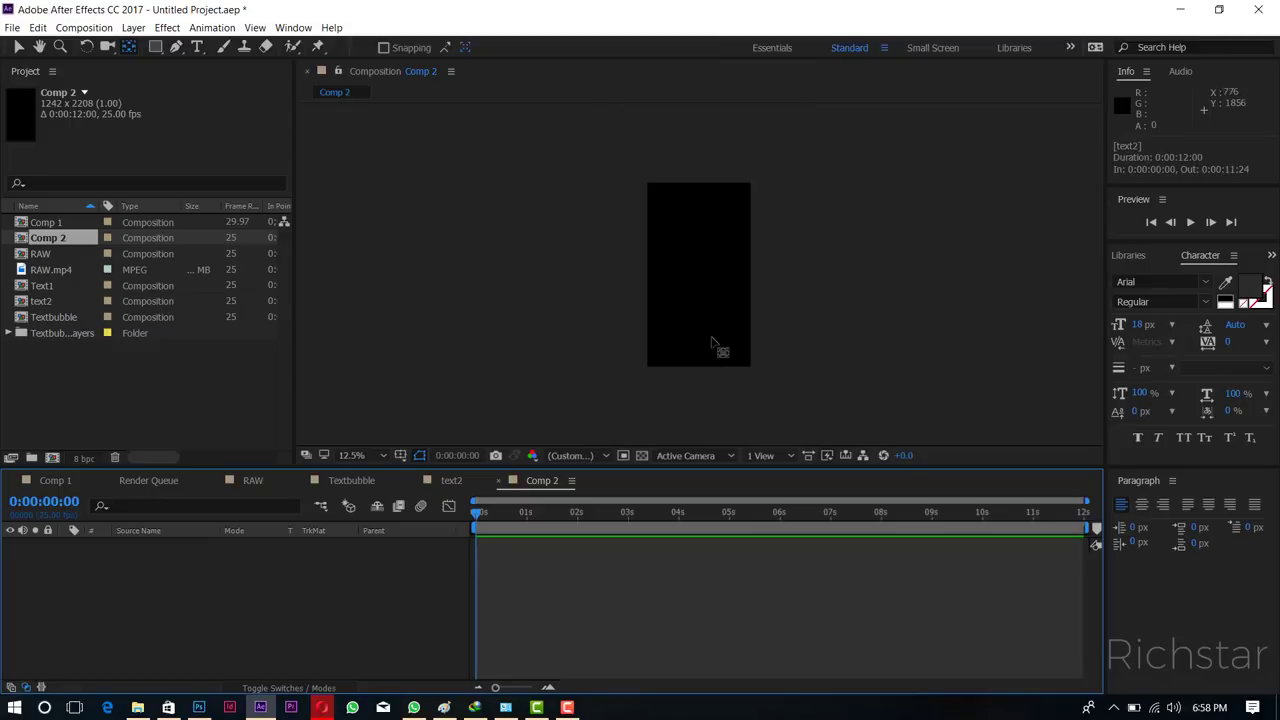
{"action": "scroll", "coordinate": [714, 345], "scroll_direction": "up", "scroll_amount": 2}
{"action": "scroll", "coordinate": [720, 349], "scroll_direction": "up", "scroll_amount": 2}
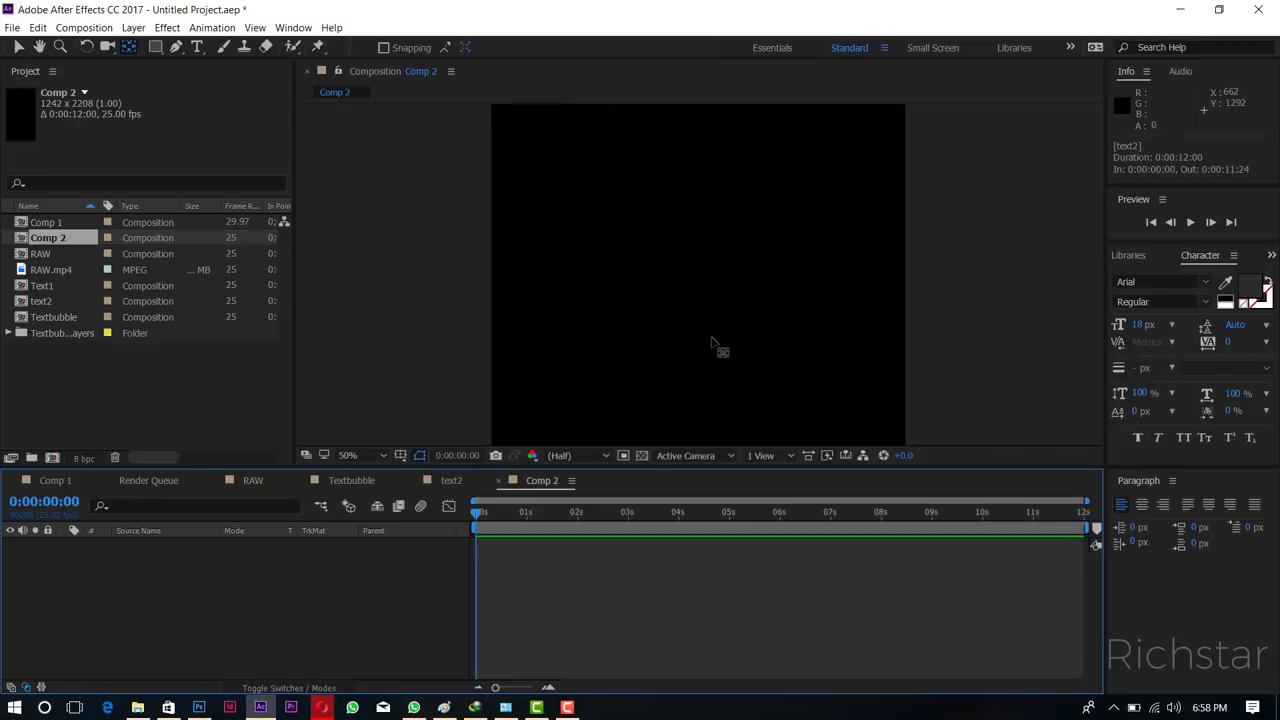
{"action": "left_click", "coordinate": [450, 481]}
Copy text2's 13:02pm, Niambie kijana and Group 2 layers and paste them into Comp 2.
{"action": "key", "text": "ctrl+a"}
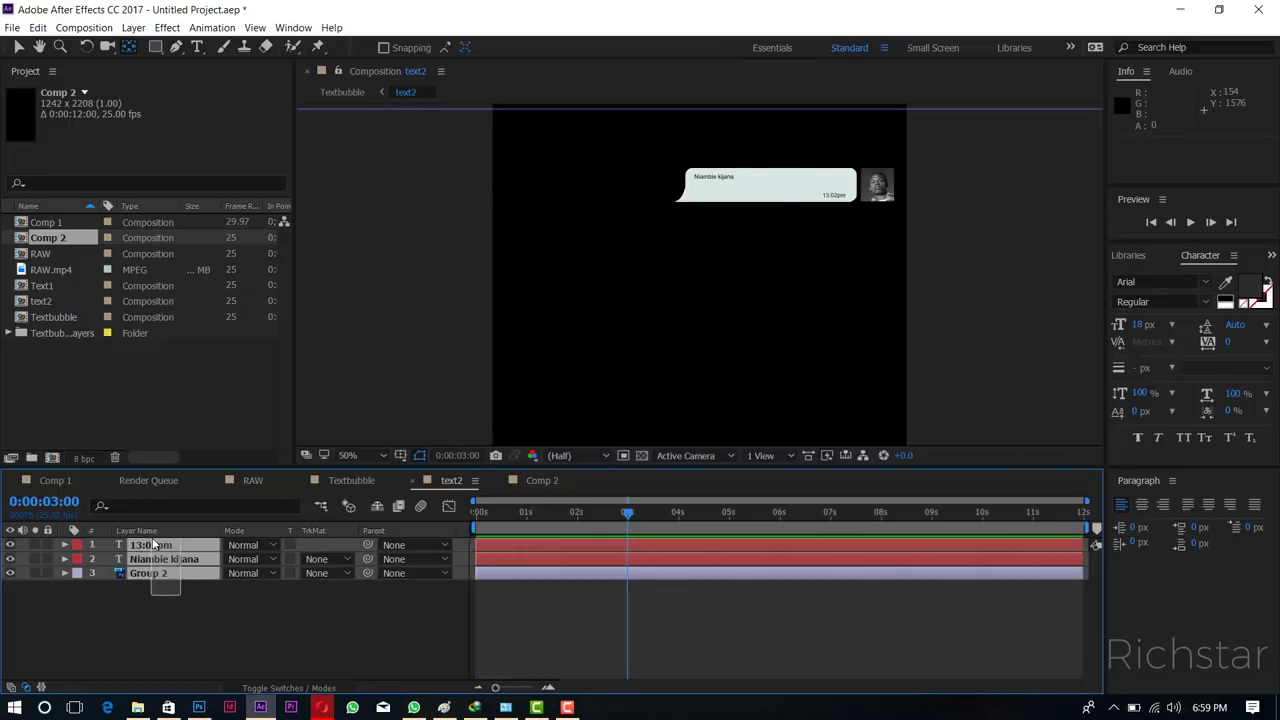
{"action": "key", "text": "ctrl+c"}
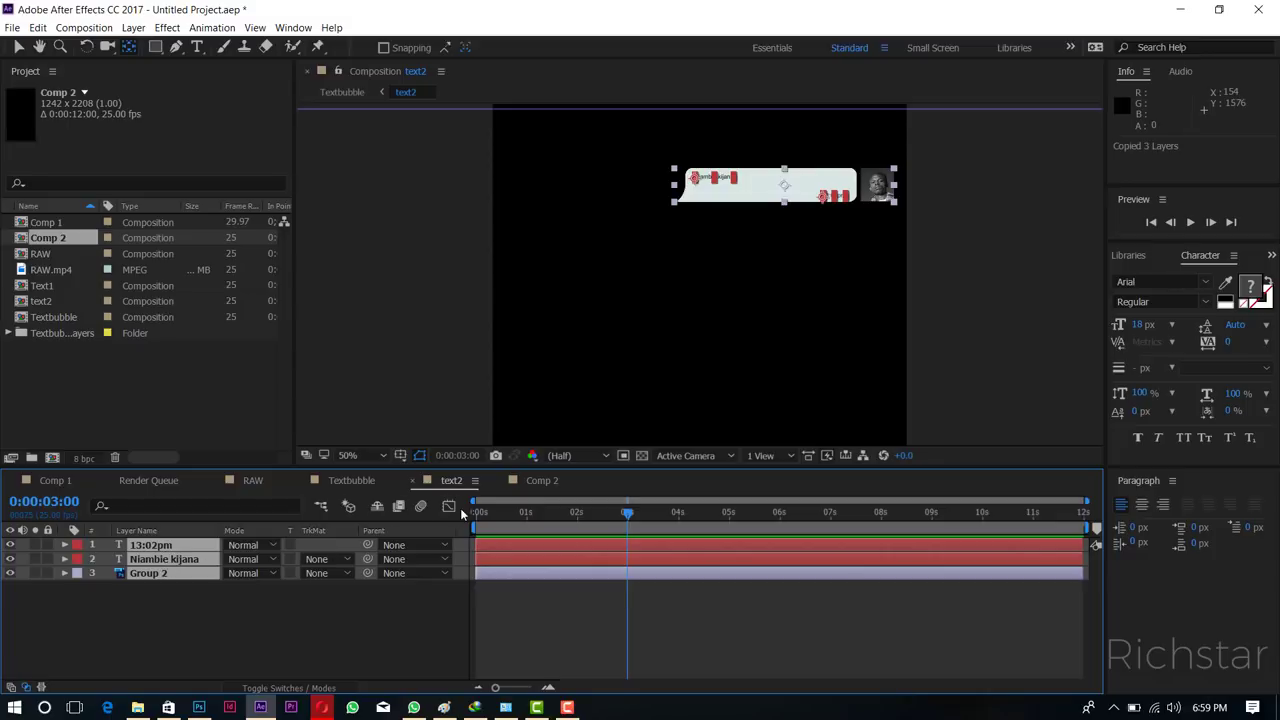
{"action": "left_click", "coordinate": [541, 481]}
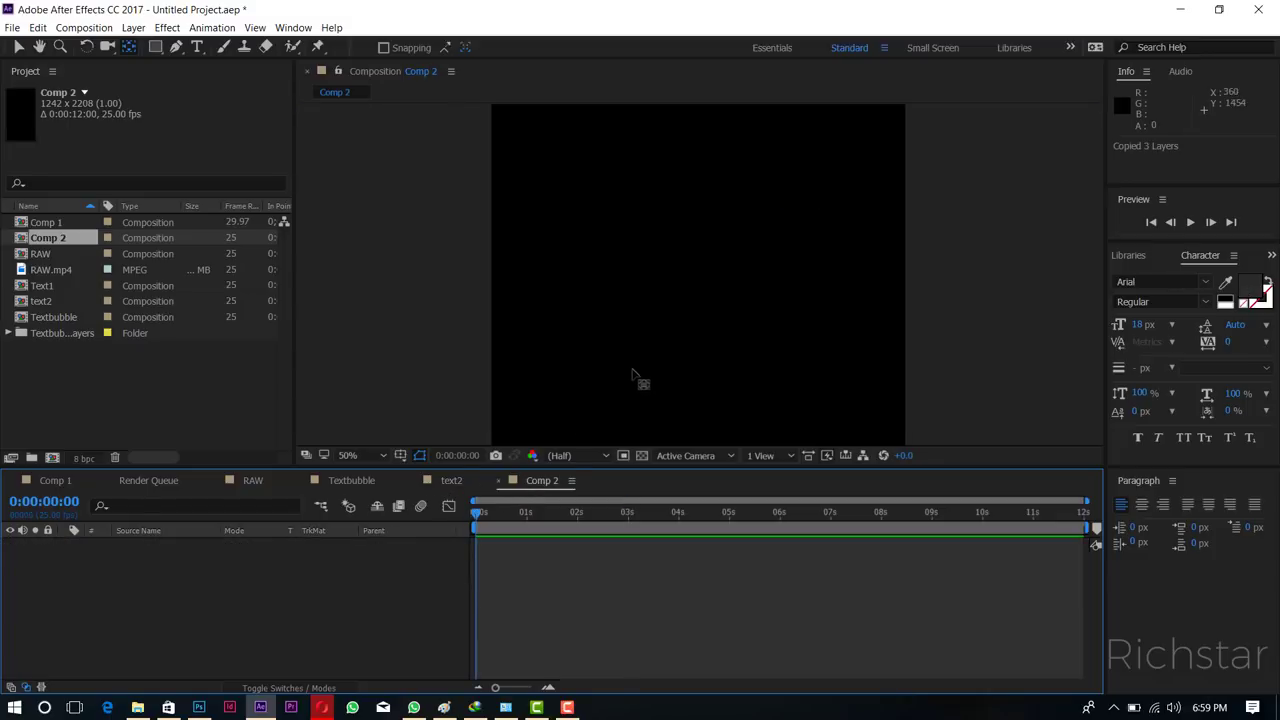
{"action": "scroll", "coordinate": [634, 377], "scroll_direction": "down", "scroll_amount": 2}
{"action": "scroll", "coordinate": [632, 376], "scroll_direction": "down", "scroll_amount": 2}
{"action": "scroll", "coordinate": [632, 376], "scroll_direction": "up", "scroll_amount": 1}
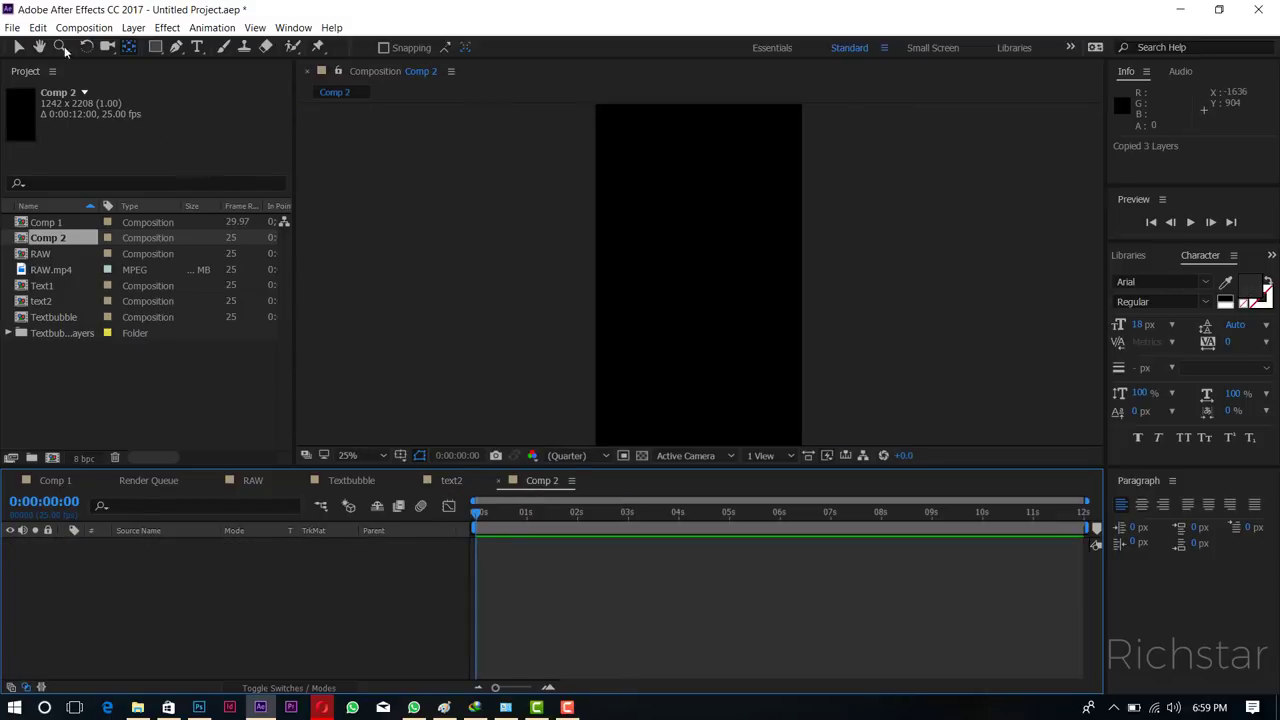
{"action": "left_click", "coordinate": [38, 28]}
{"action": "left_click", "coordinate": [62, 179]}
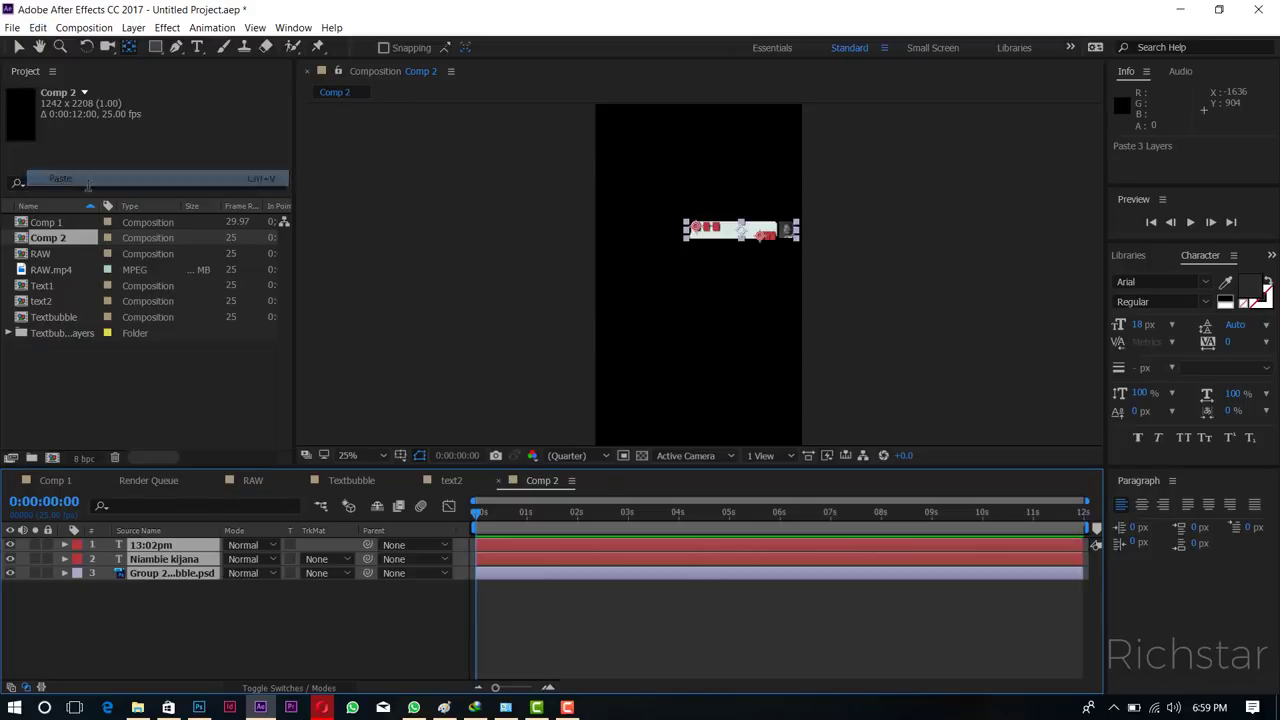
Zoom to full size, centre the chat bubble, and select the Niambie kijana layer.
{"action": "scroll", "coordinate": [782, 218], "scroll_direction": "up", "scroll_amount": 2}
{"action": "key", "text": "period"}
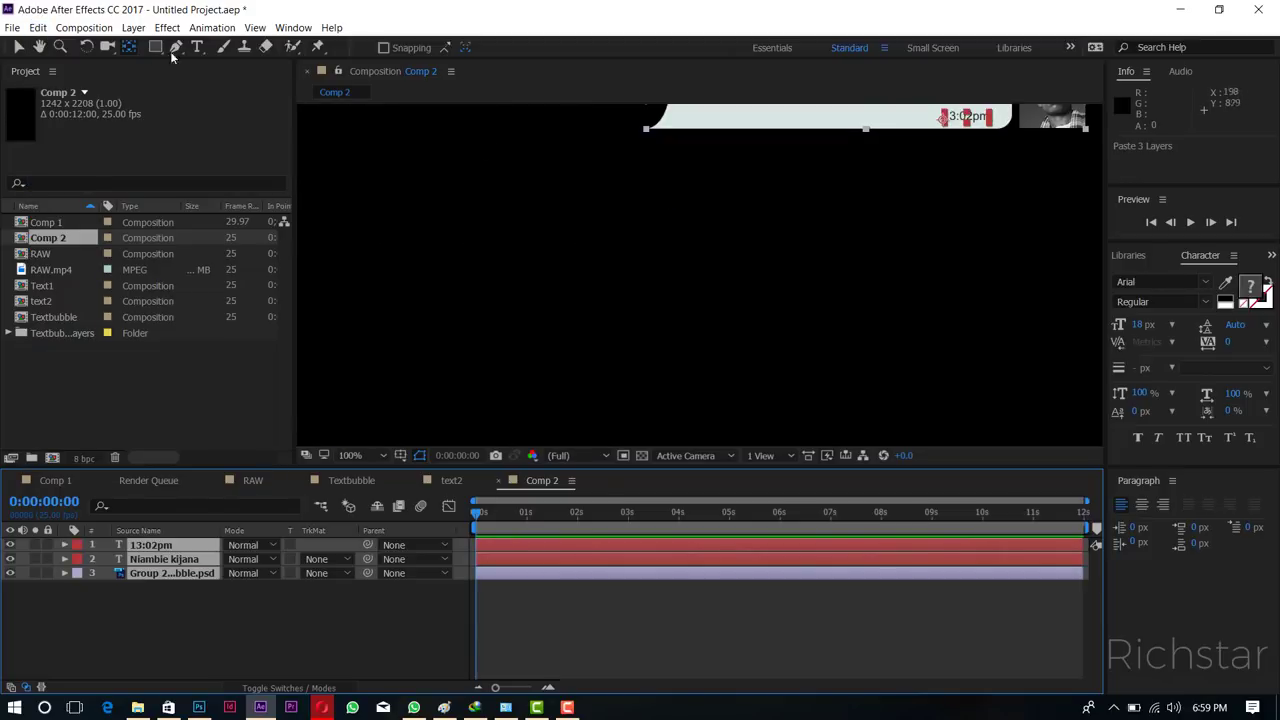
{"action": "left_click", "coordinate": [18, 47]}
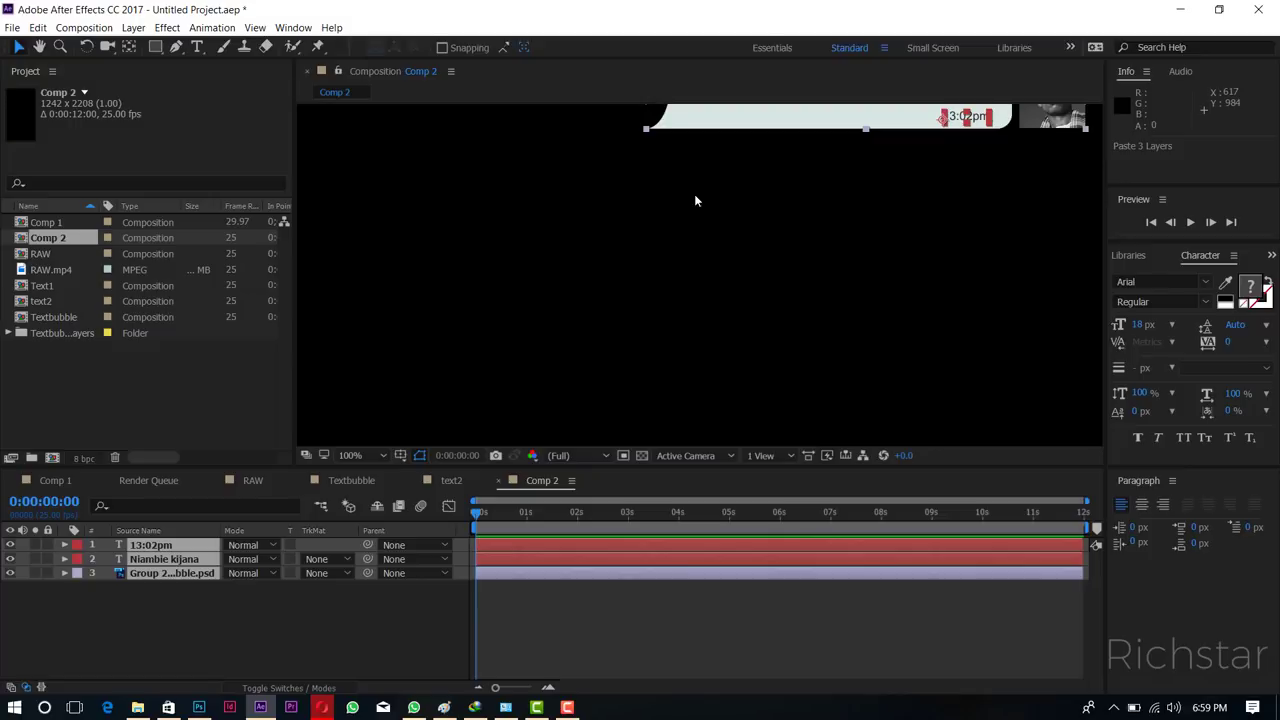
{"action": "left_click_drag", "start_coordinate": [700, 191], "coordinate": [627, 325]}
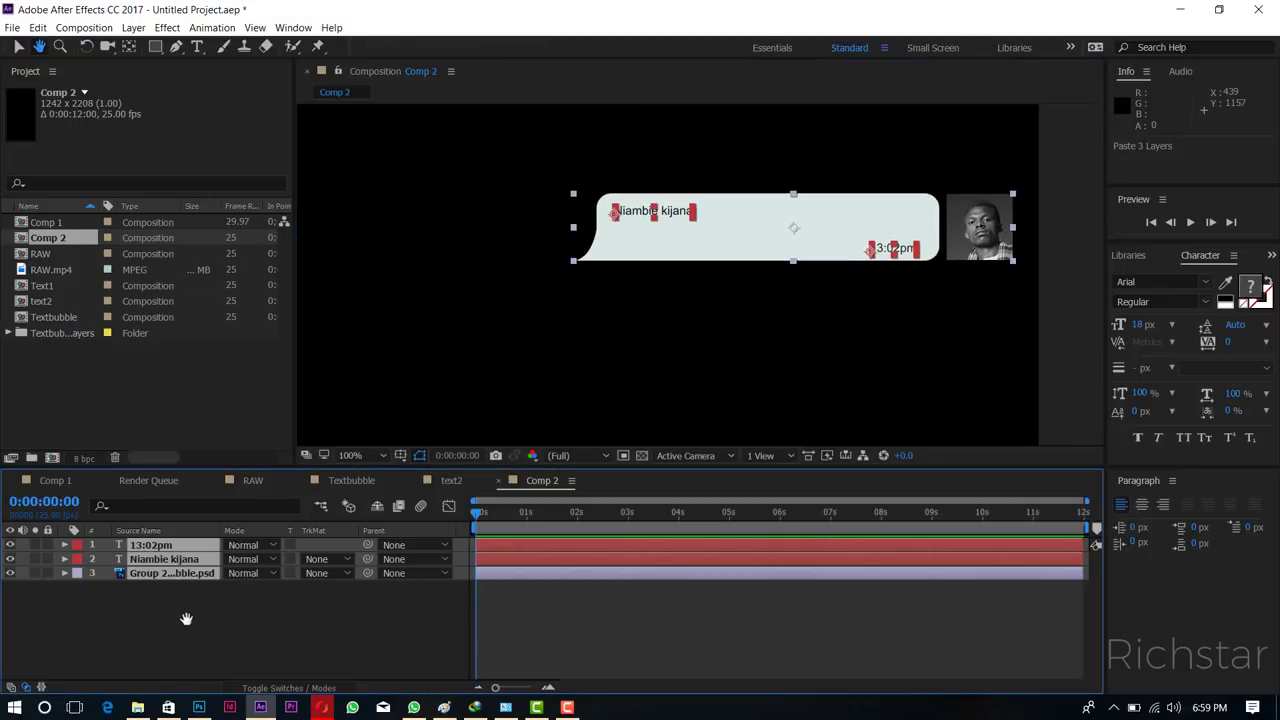
{"action": "left_click", "coordinate": [18, 47]}
{"action": "left_click", "coordinate": [220, 589]}
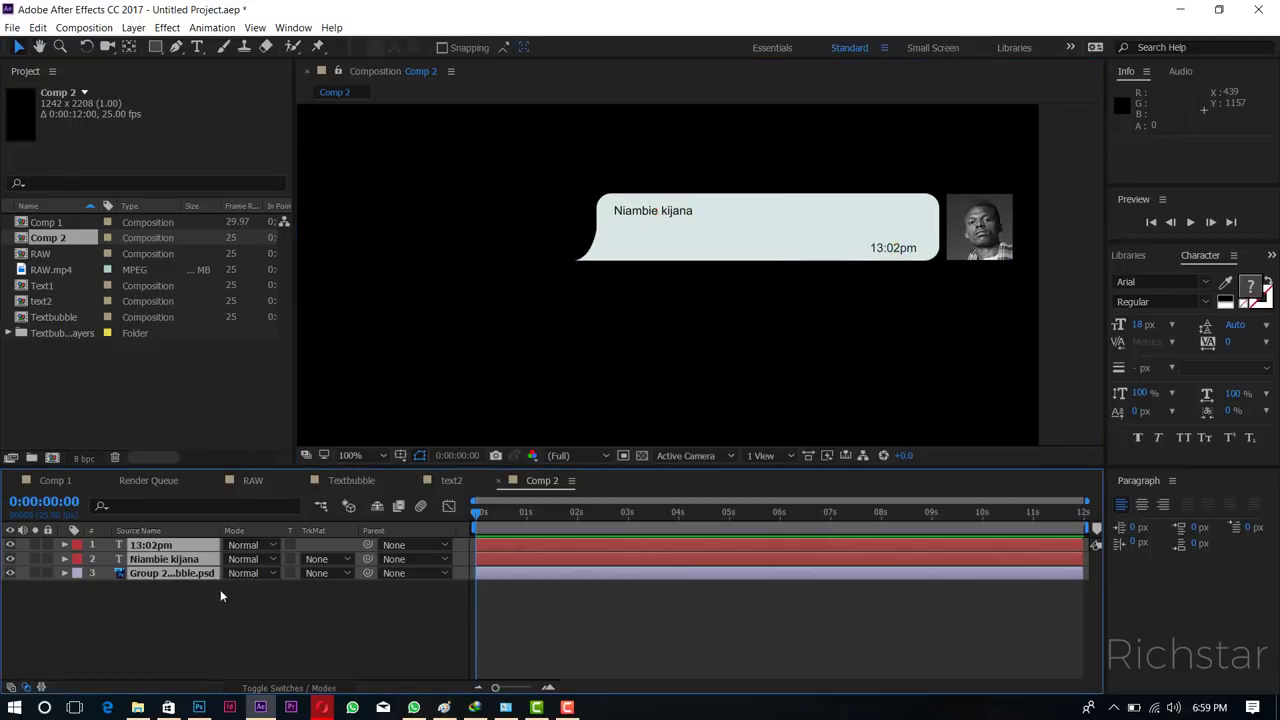
{"action": "left_click", "coordinate": [165, 560]}
Replace the 'Niambie kijana' message with 'Upo wapi wewe mbona sikukuona jana'.
{"action": "double_click", "coordinate": [165, 562]}
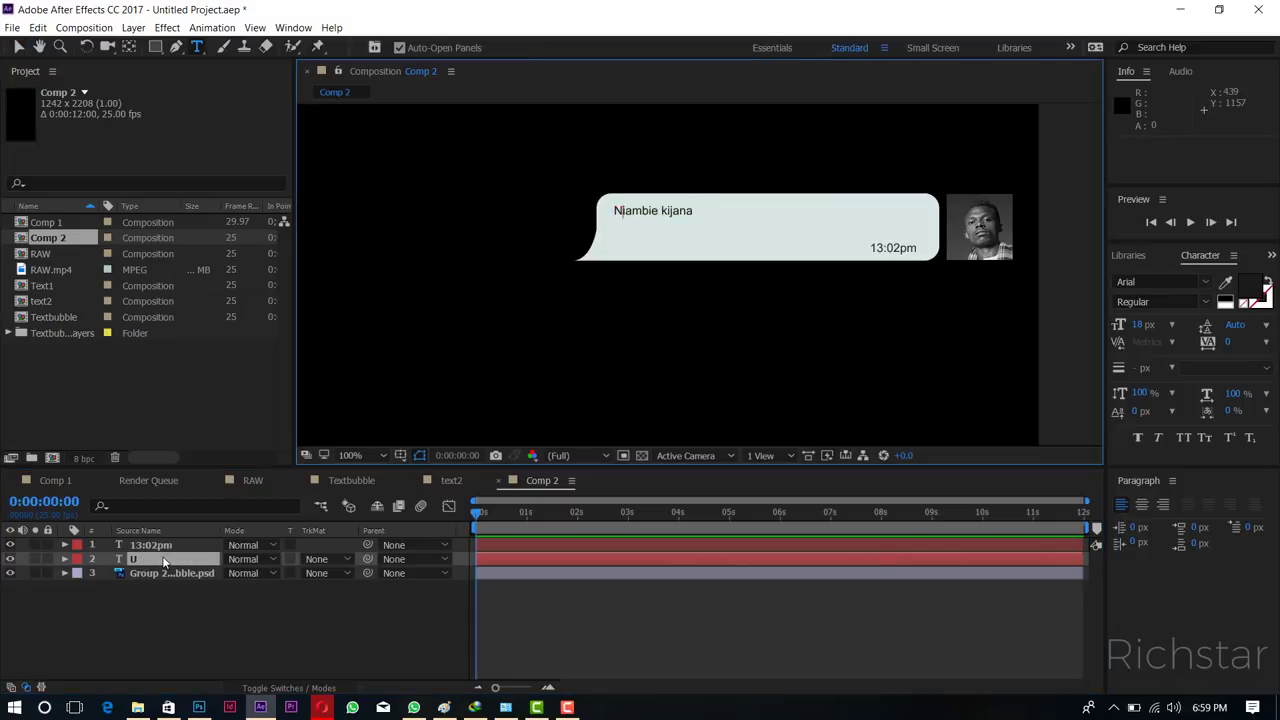
{"action": "type", "text": "Upo wa"}
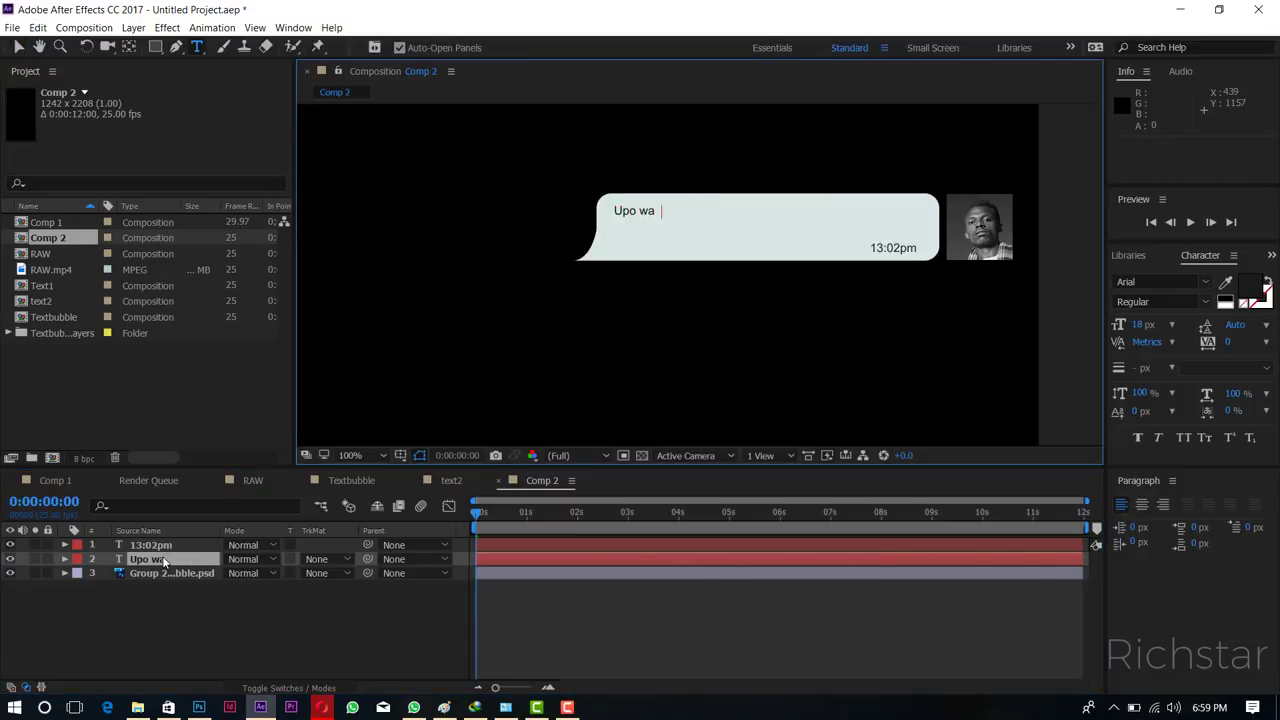
{"action": "type", "text": "mo"}
{"action": "key", "text": "BackSpace"}
{"action": "type", "text": "bona si "}
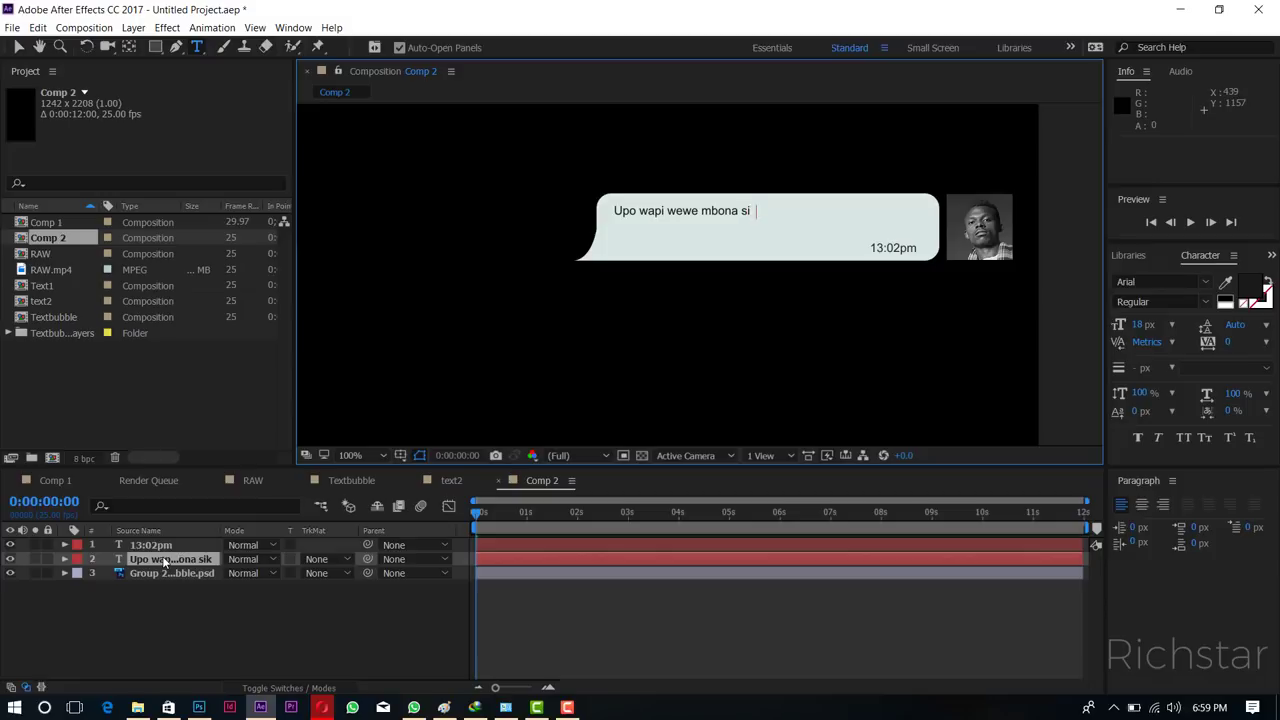
{"action": "type", "text": "ukuo"}
{"action": "type", "text": "na "}
{"action": "type", "text": "ta"}
{"action": "key", "text": "BackSpace"}
{"action": "key", "text": "BackSpace"}
{"action": "type", "text": "jana"}
{"action": "left_click", "coordinate": [150, 590]}
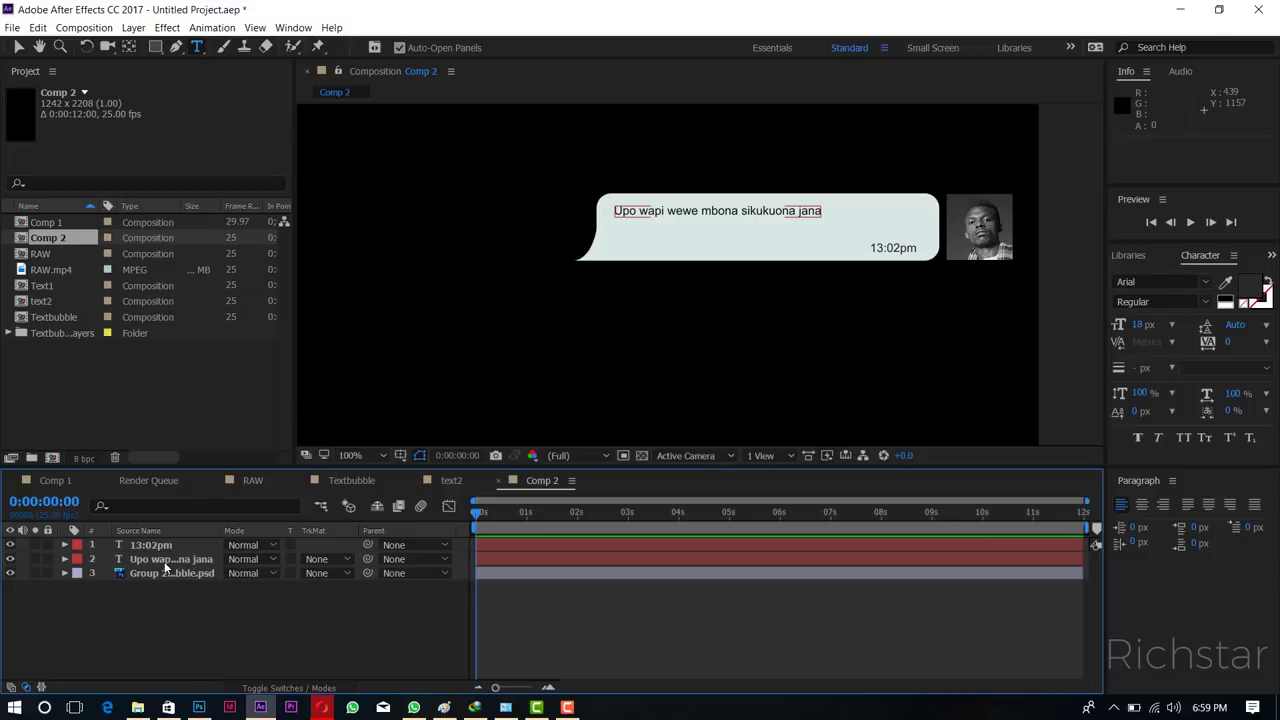
Put the text cursor inside the 13:02pm timestamp to edit it.
{"action": "double_click", "coordinate": [197, 548]}
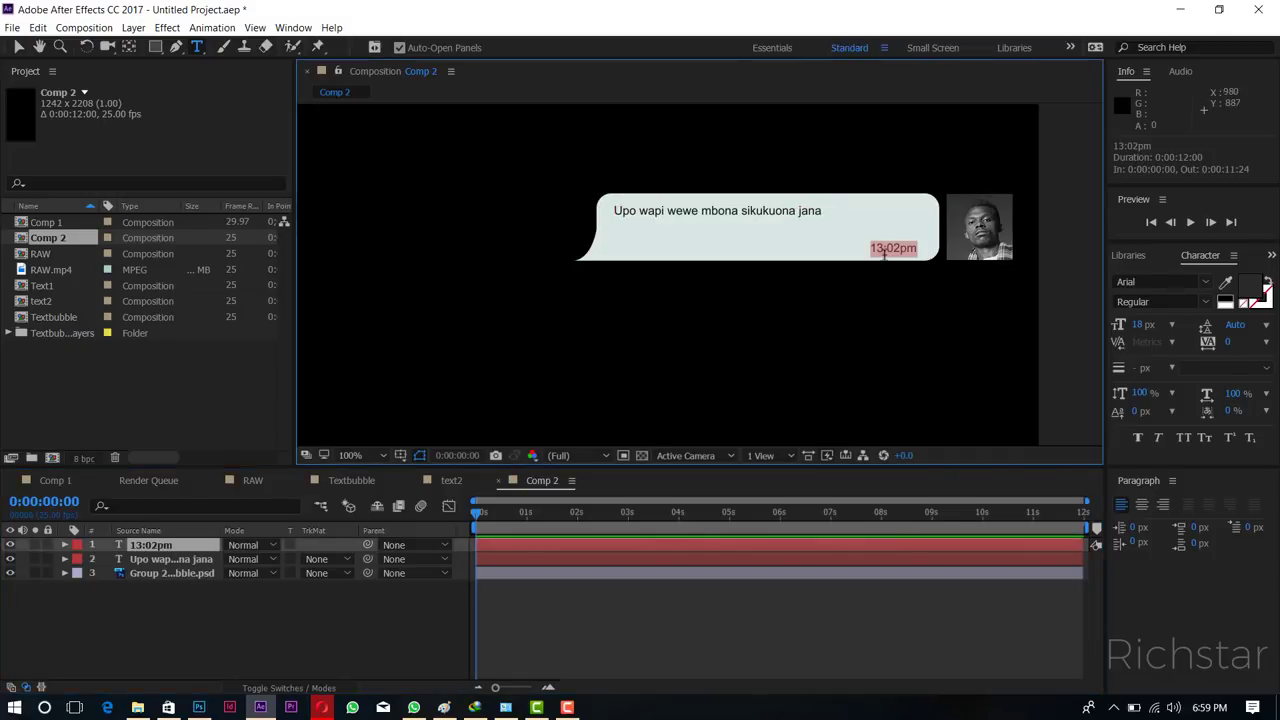
{"action": "left_click", "coordinate": [896, 247]}
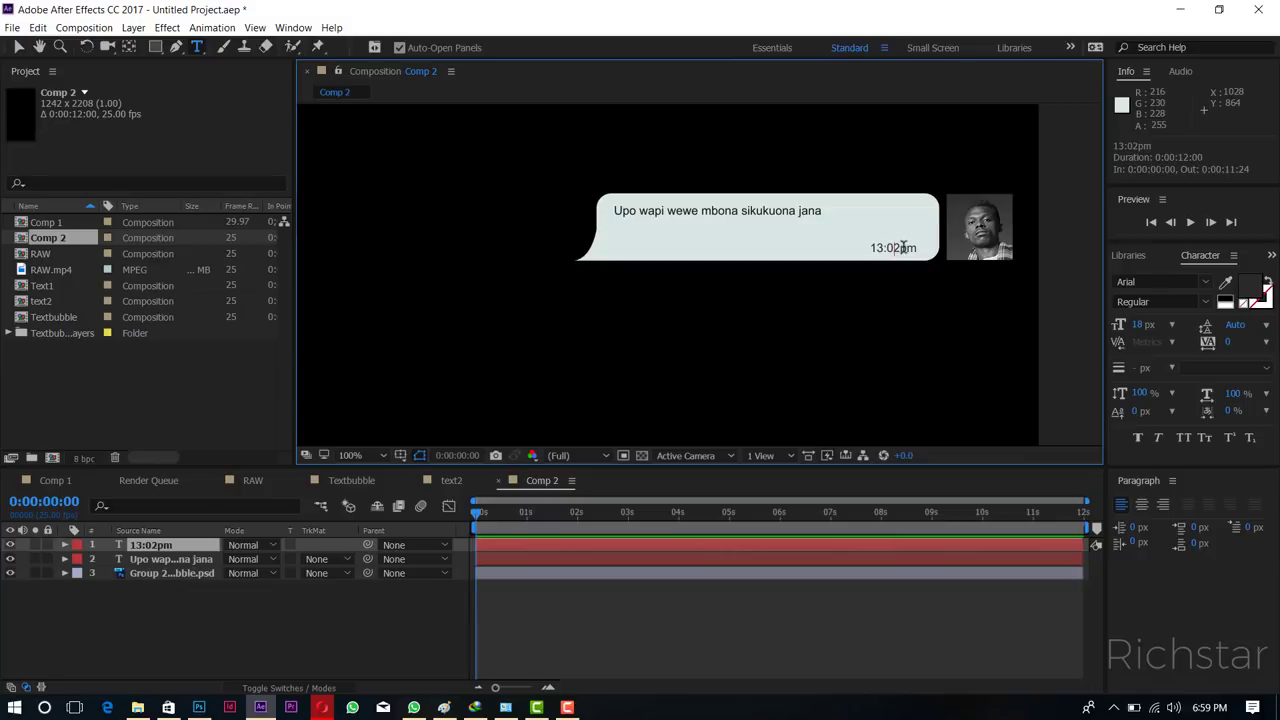
{"action": "left_click", "coordinate": [897, 251]}
Change the bubble's timestamp from 13:02pm to 13:04pm.
{"action": "key", "text": "BackSpace"}
{"action": "type", "text": "4"}
{"action": "left_click", "coordinate": [554, 595]}
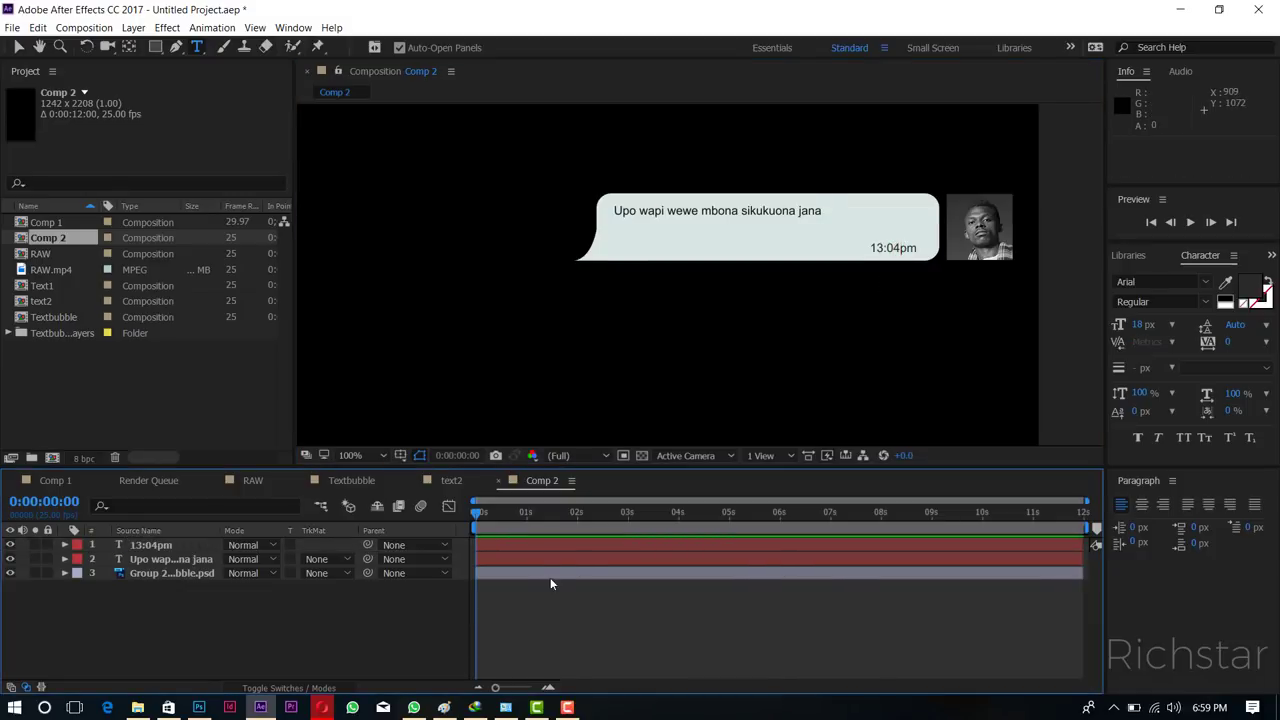
Rename Comp 2 to Text2B in Composition Settings.
{"action": "left_click", "coordinate": [84, 27]}
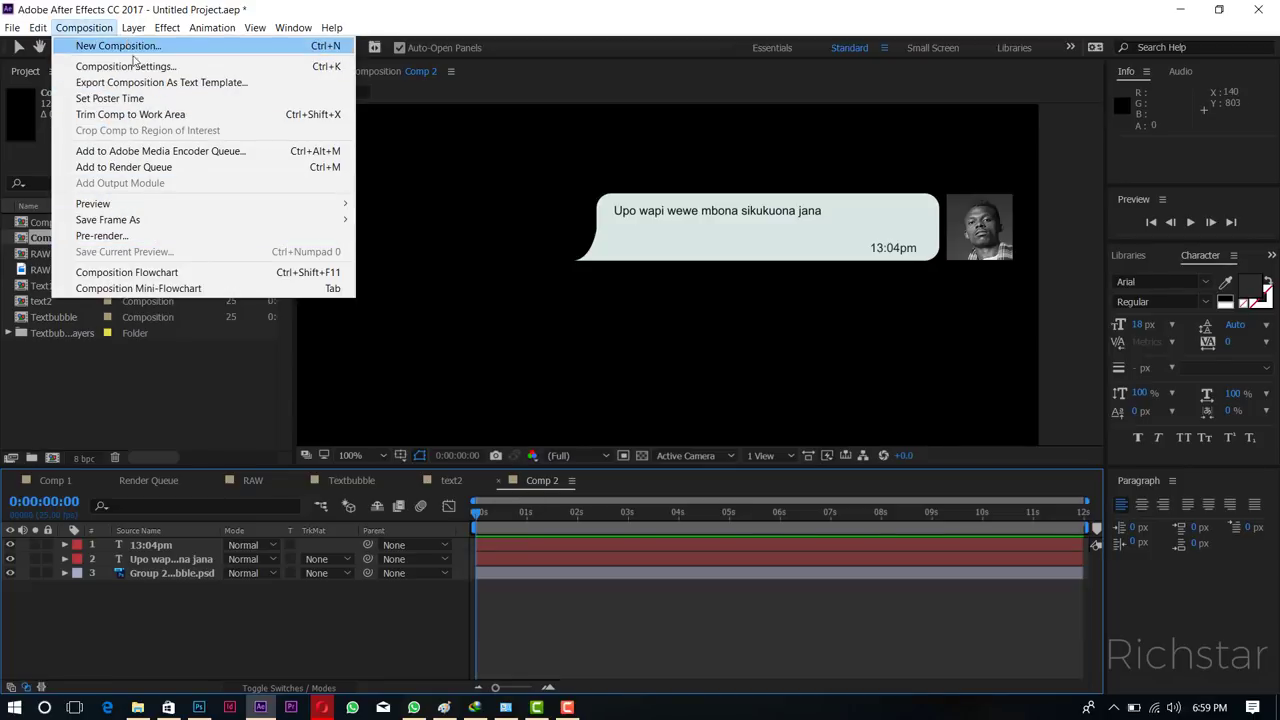
{"action": "left_click", "coordinate": [125, 66]}
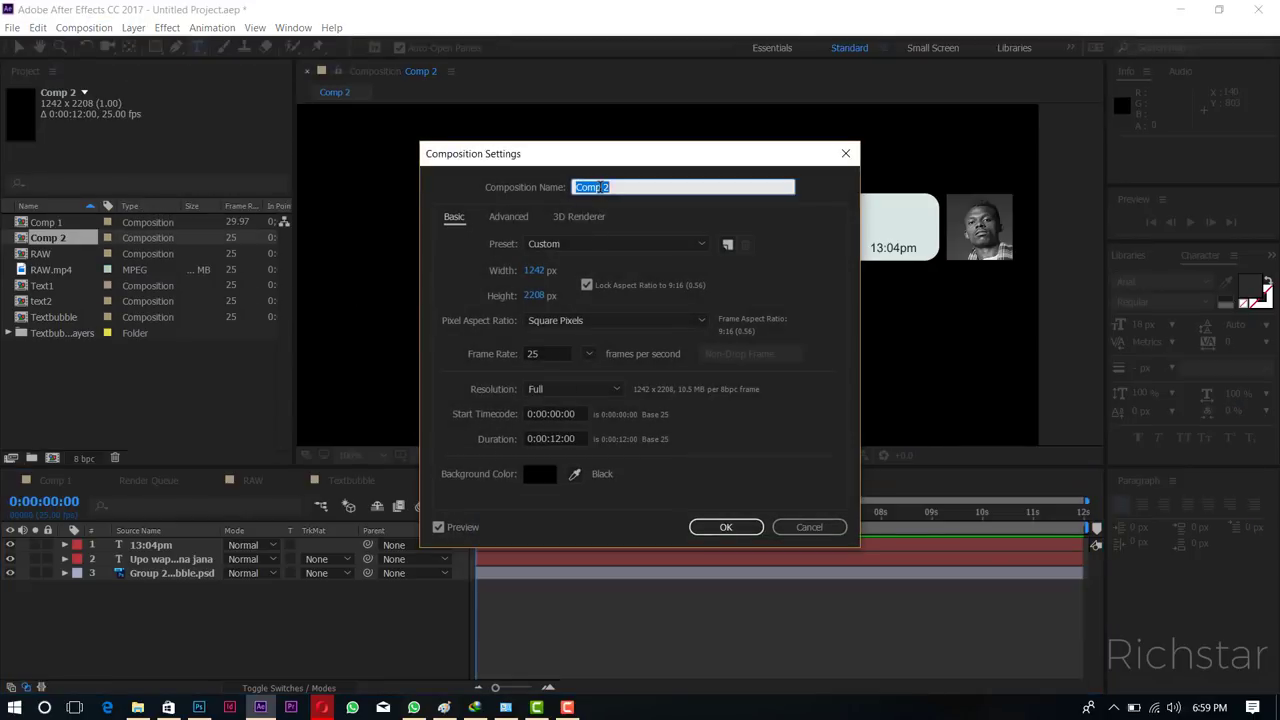
{"action": "type", "text": "Text2B"}
{"action": "left_click", "coordinate": [740, 525]}
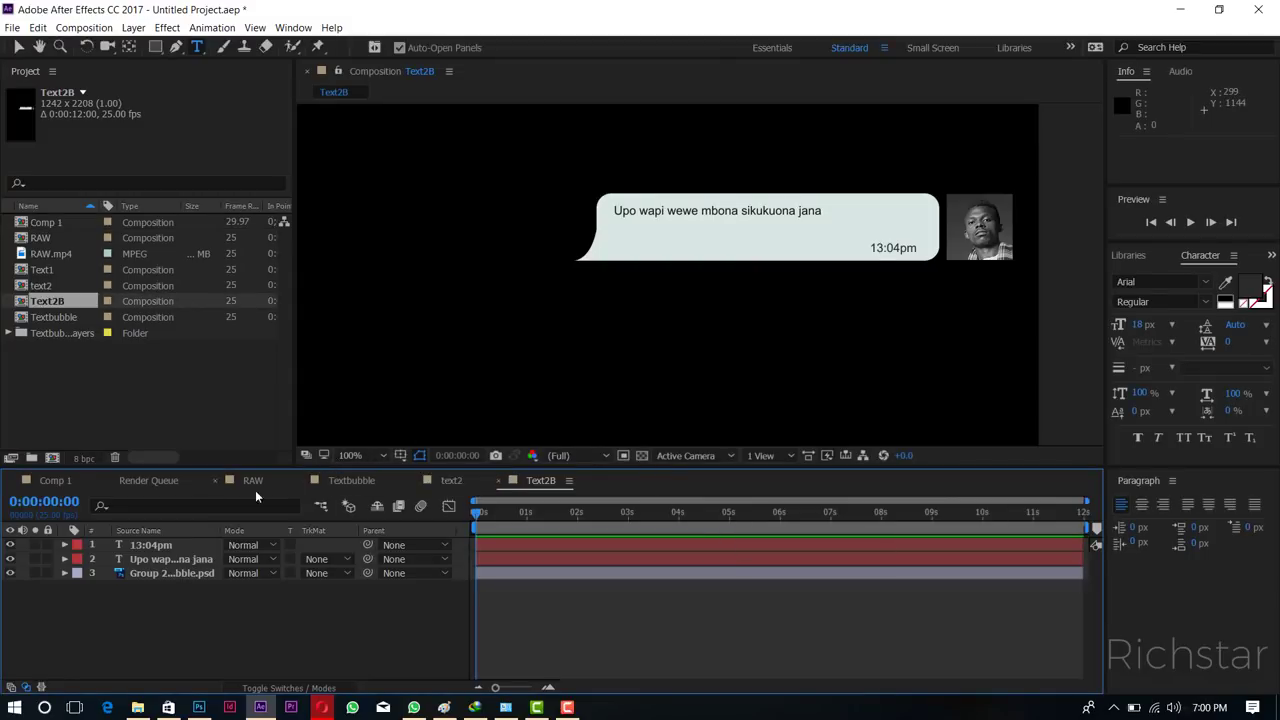
Place the Text2B composition as the top layer inside the Textbubble composition.
{"action": "left_click", "coordinate": [68, 480]}
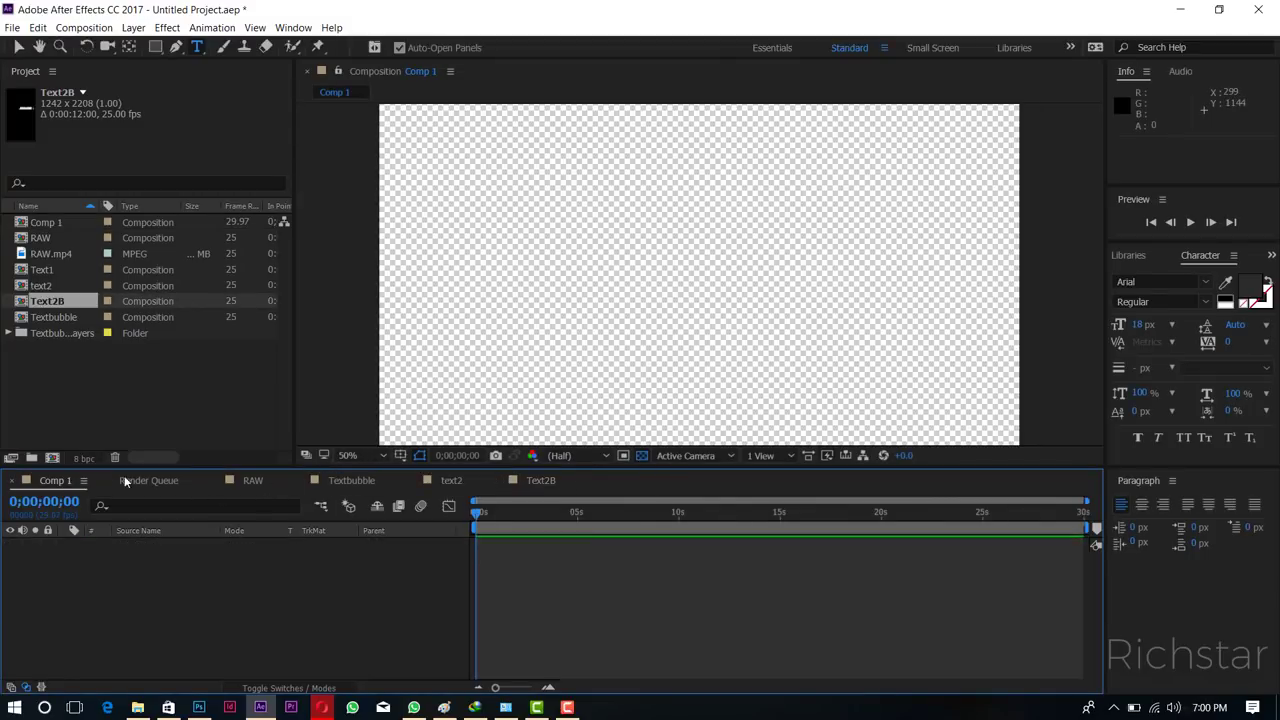
{"action": "left_click", "coordinate": [253, 481]}
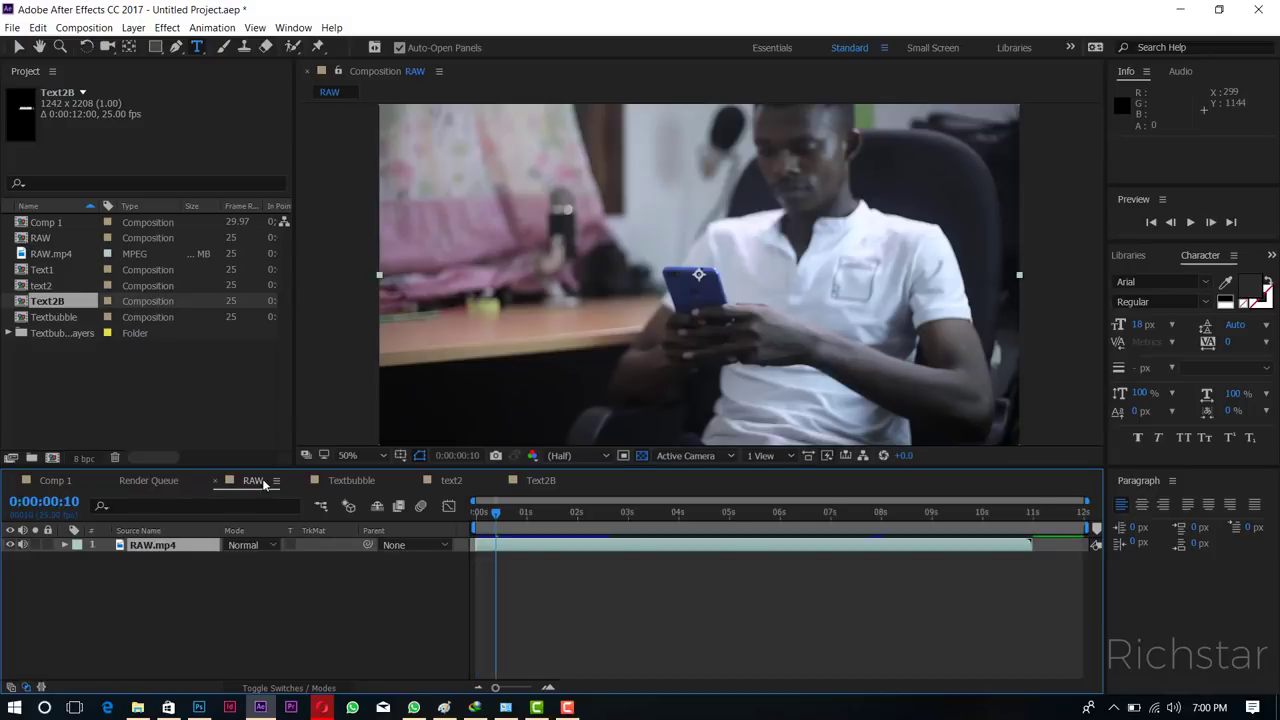
{"action": "left_click", "coordinate": [352, 481]}
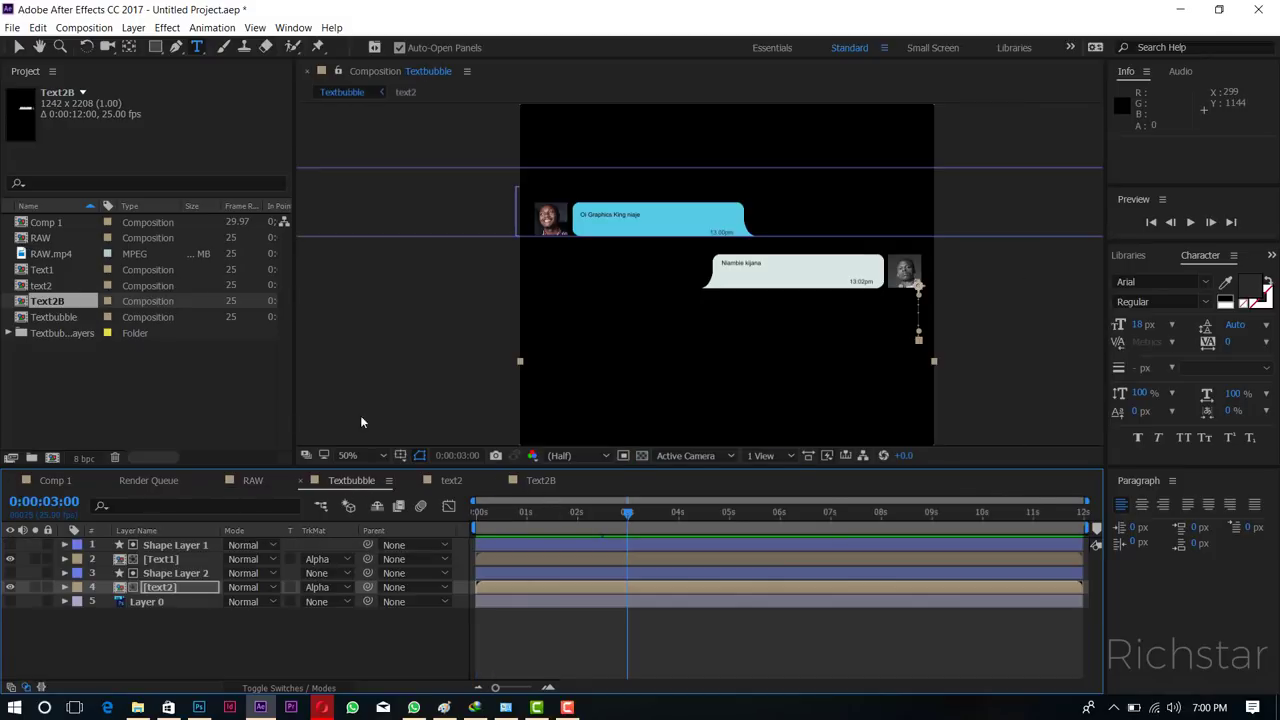
{"action": "left_click_drag", "start_coordinate": [65, 303], "coordinate": [168, 562]}
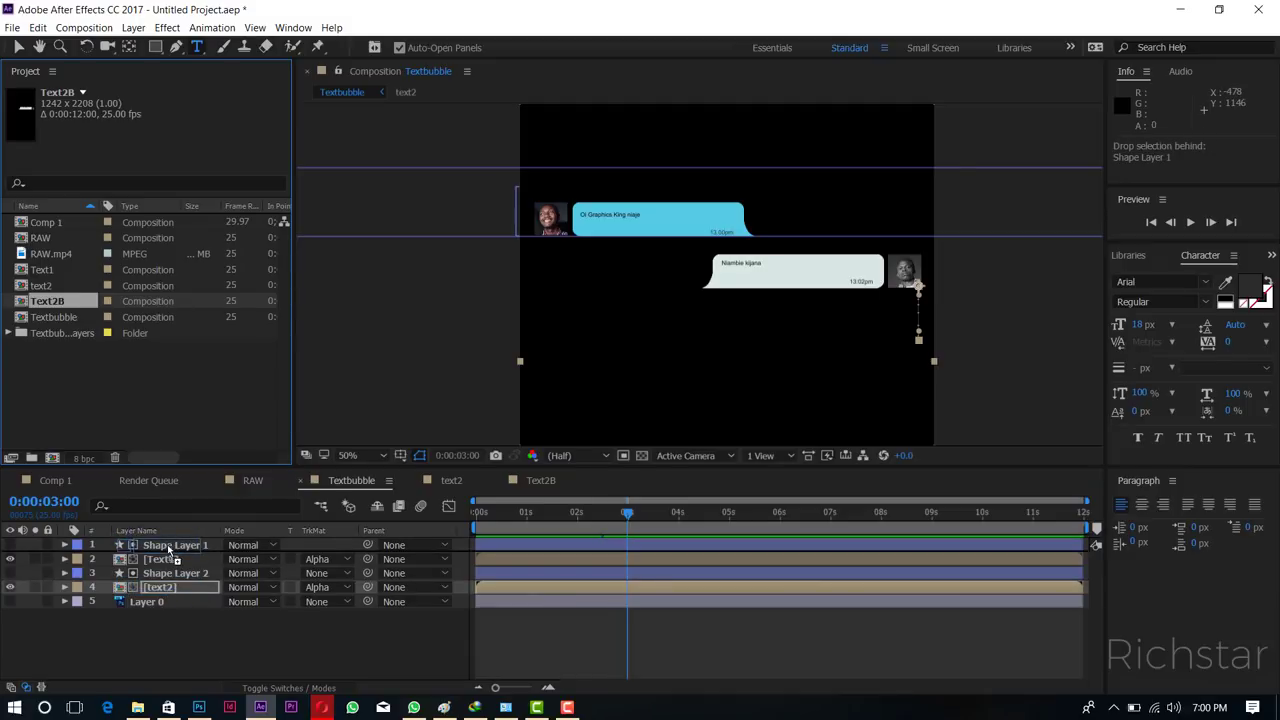
{"action": "left_click_drag", "start_coordinate": [167, 553], "coordinate": [167, 545]}
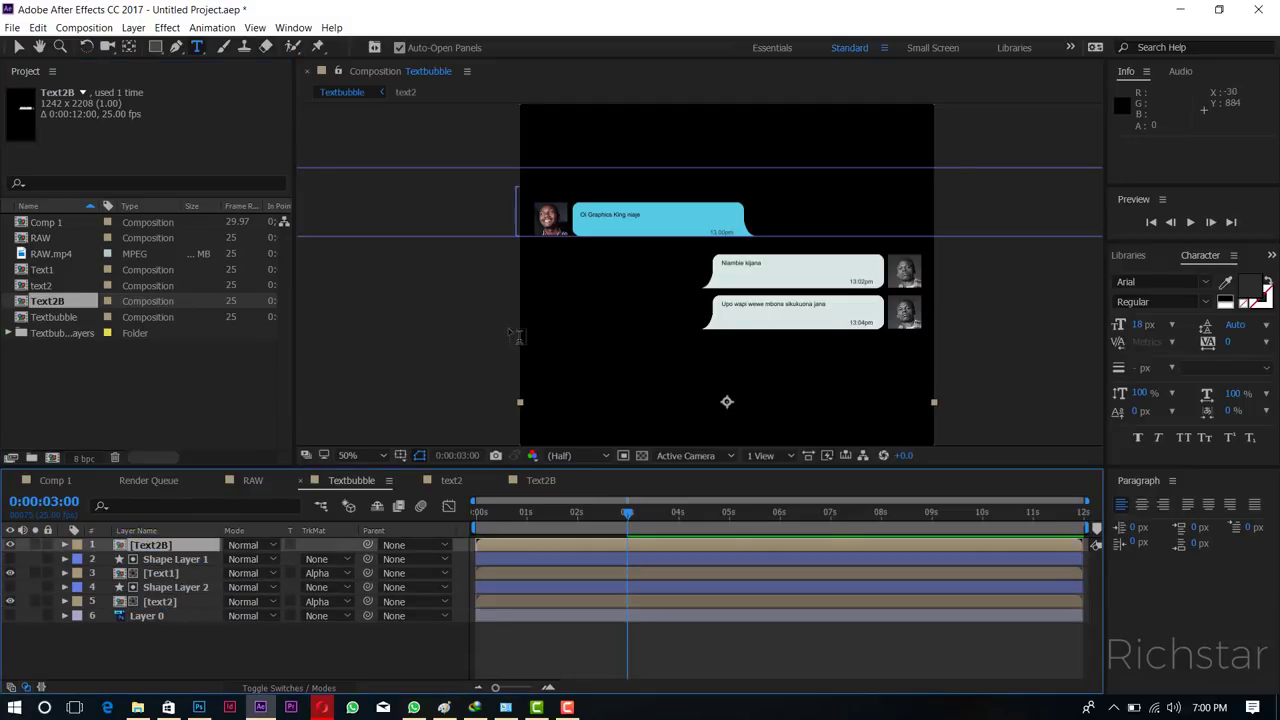
{"action": "left_click", "coordinate": [18, 50]}
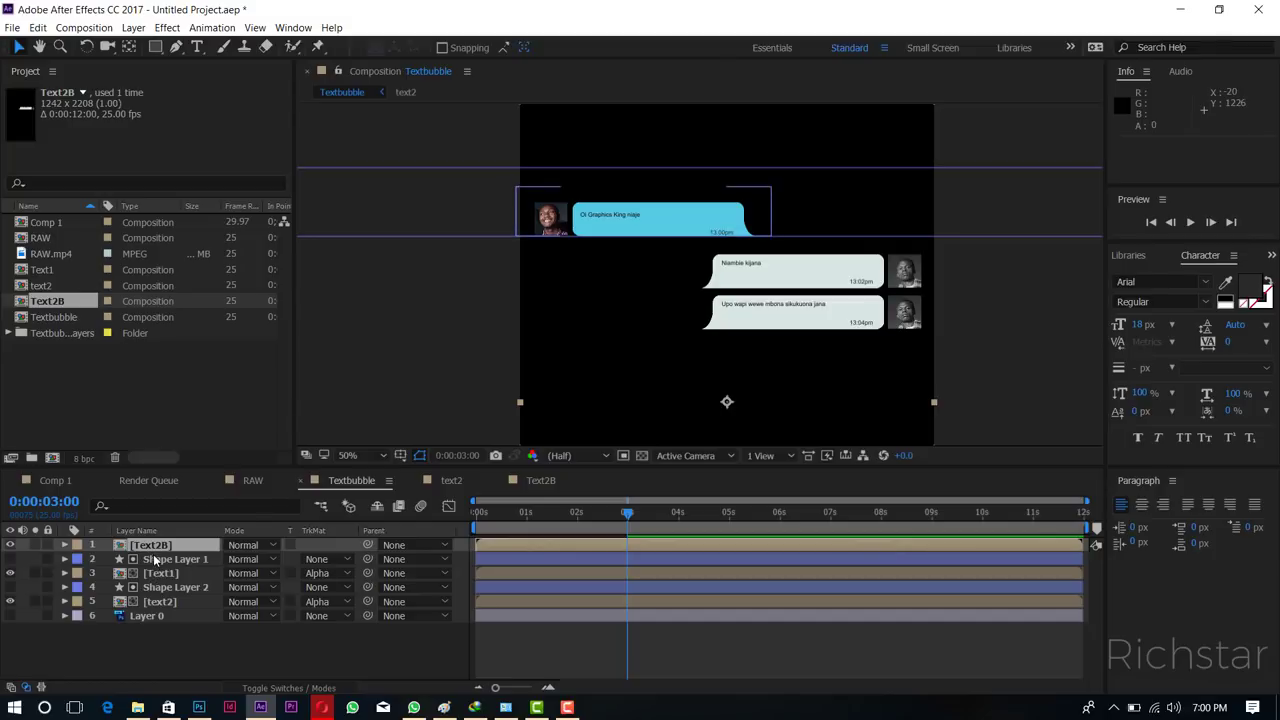
Draw a red rectangle shape that covers the new Text2B bubble.
{"action": "left_click", "coordinate": [155, 47]}
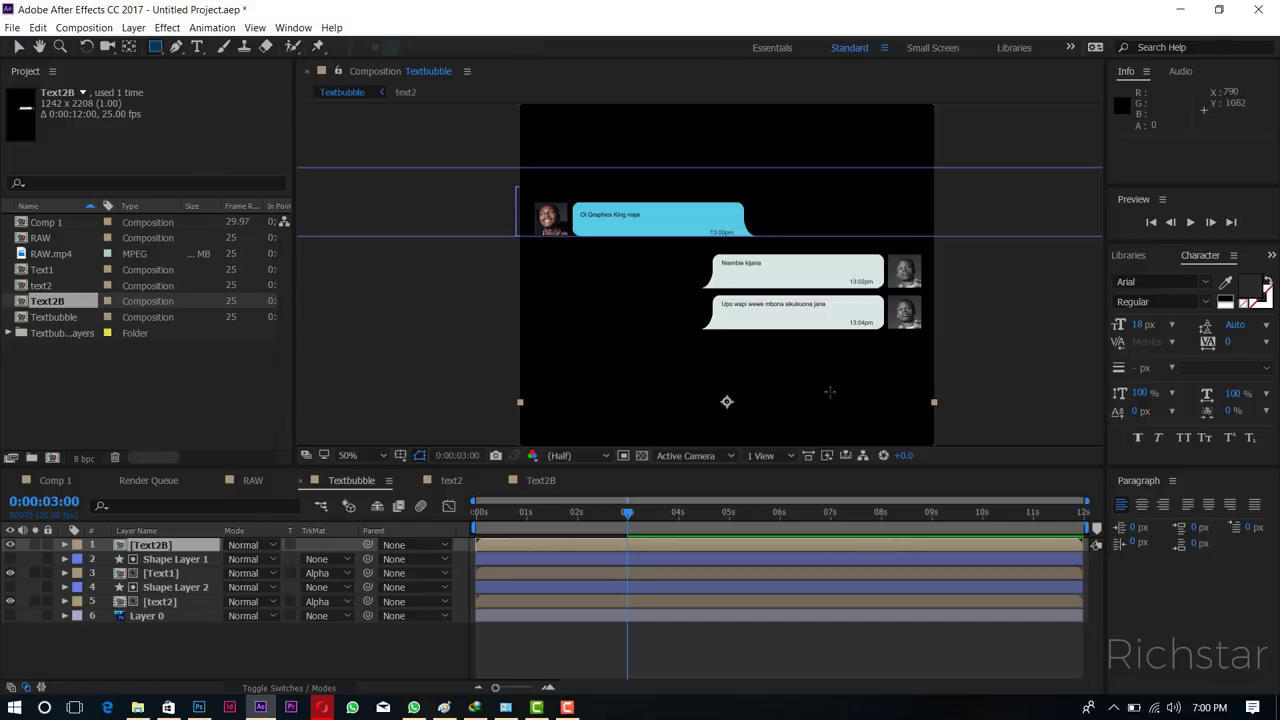
{"action": "left_click_drag", "start_coordinate": [931, 343], "coordinate": [711, 305]}
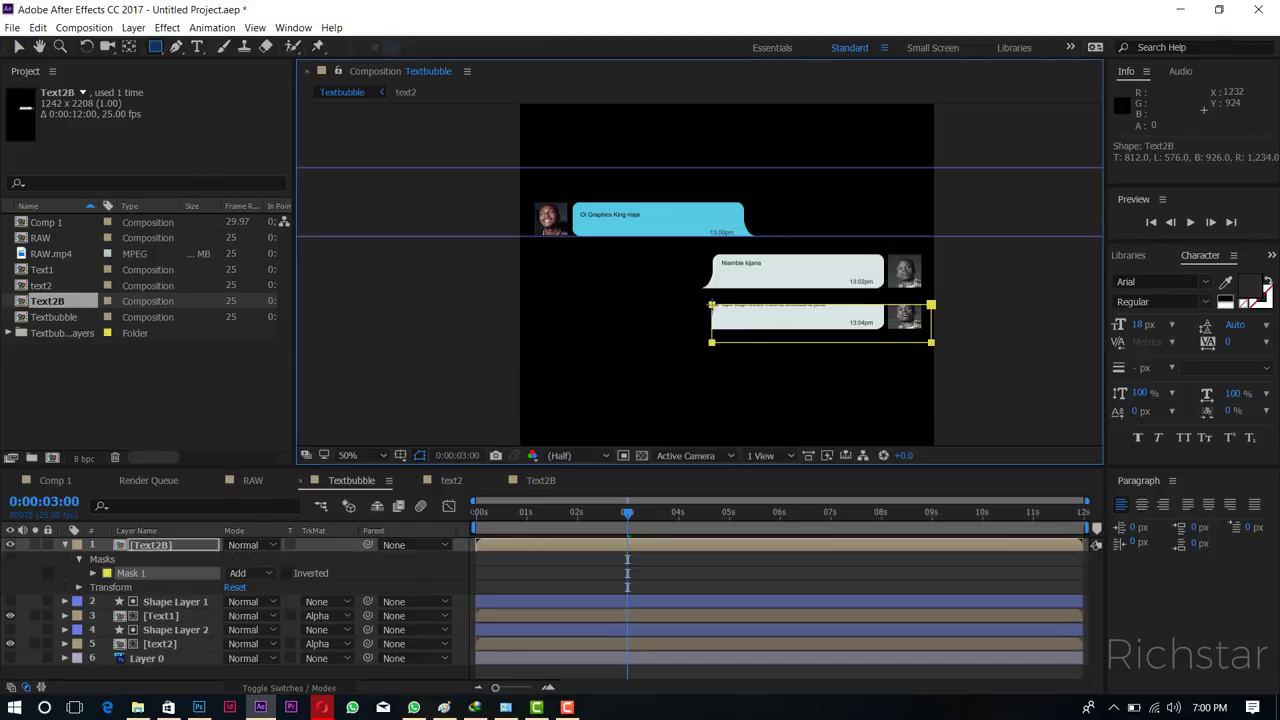
{"action": "key", "text": "ctrl+z"}
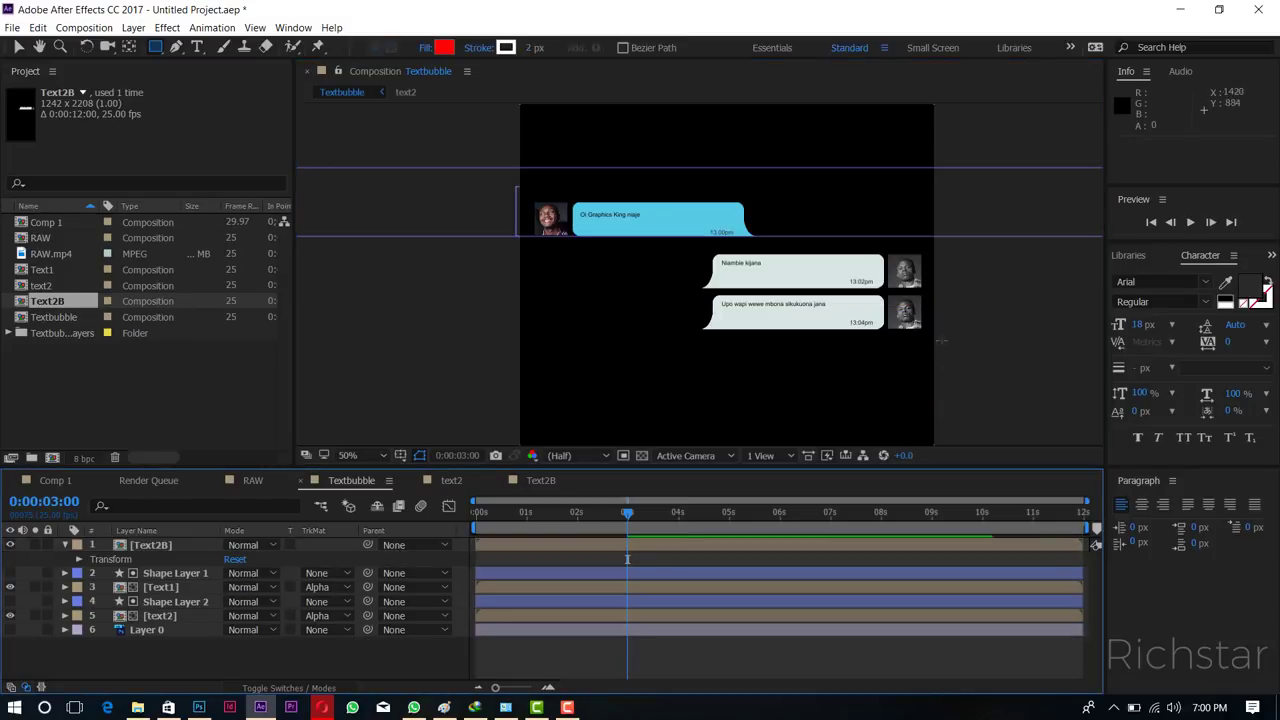
{"action": "left_click_drag", "start_coordinate": [932, 343], "coordinate": [679, 291]}
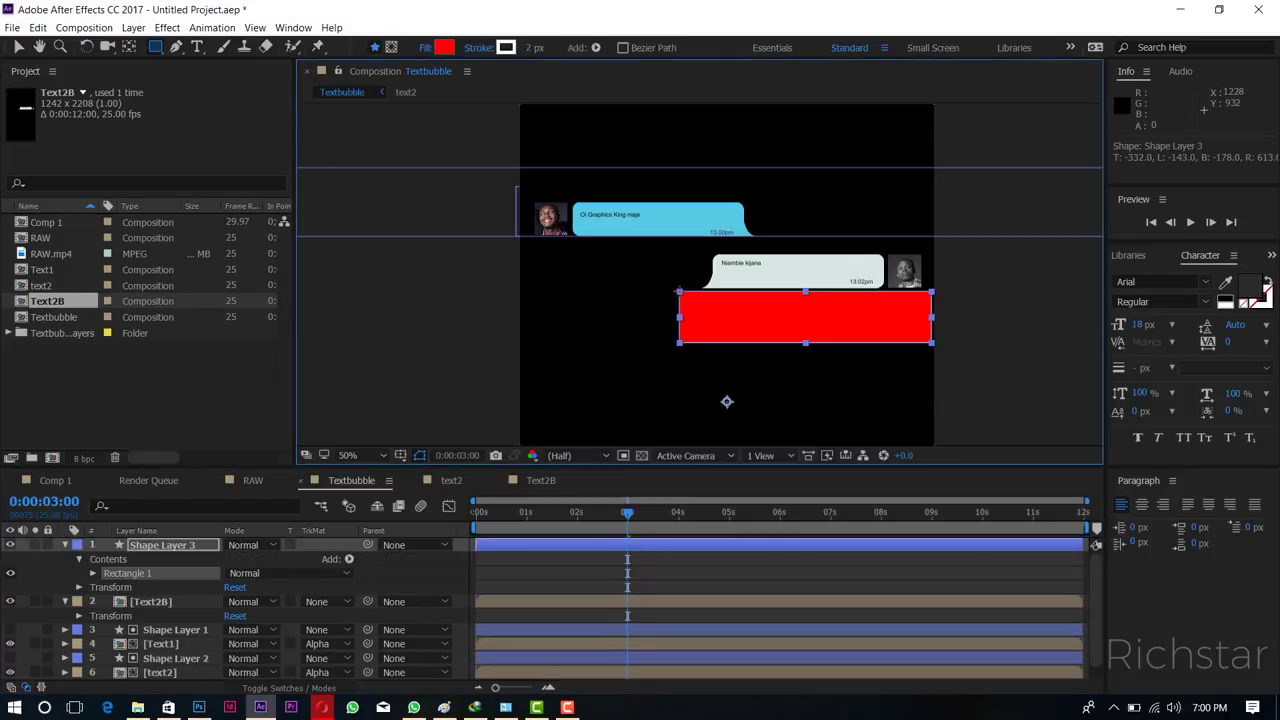
{"action": "mouse_move", "coordinate": [679, 291]}
{"action": "left_mouse_down"}
{"action": "mouse_move", "coordinate": [681, 313]}
{"action": "mouse_move", "coordinate": [675, 300]}
{"action": "left_mouse_up"}
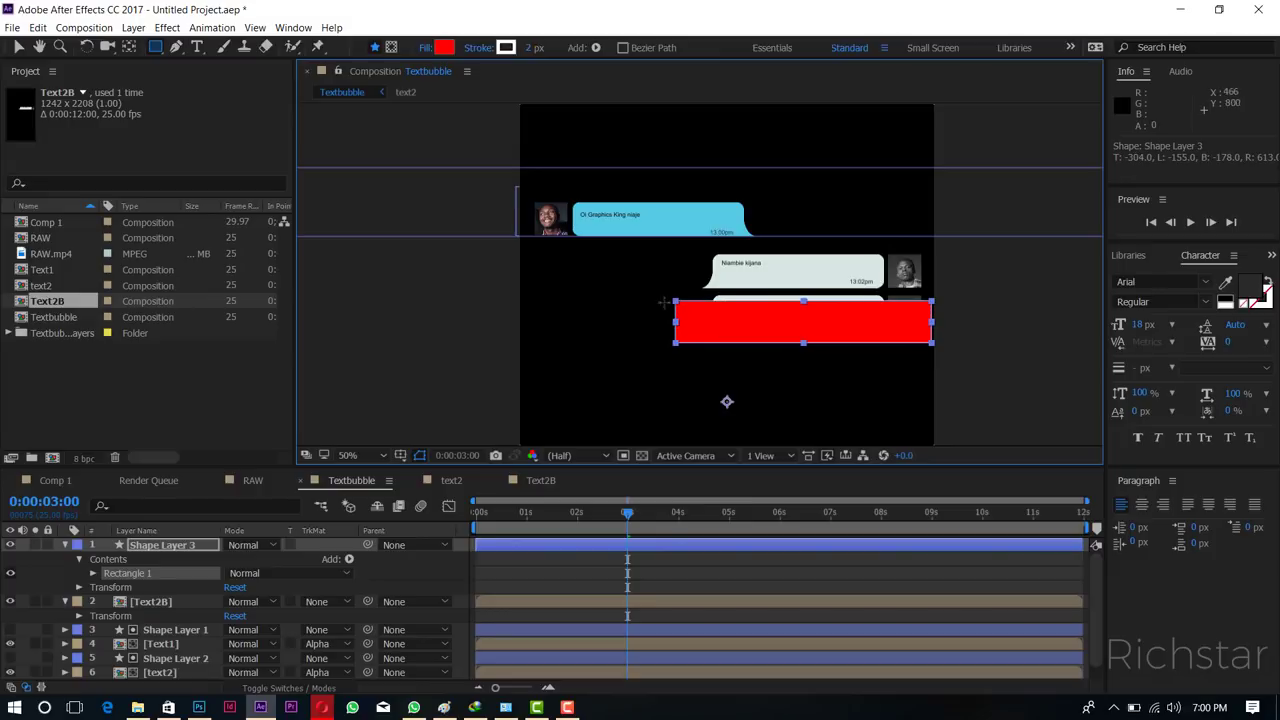
{"action": "left_click", "coordinate": [20, 48]}
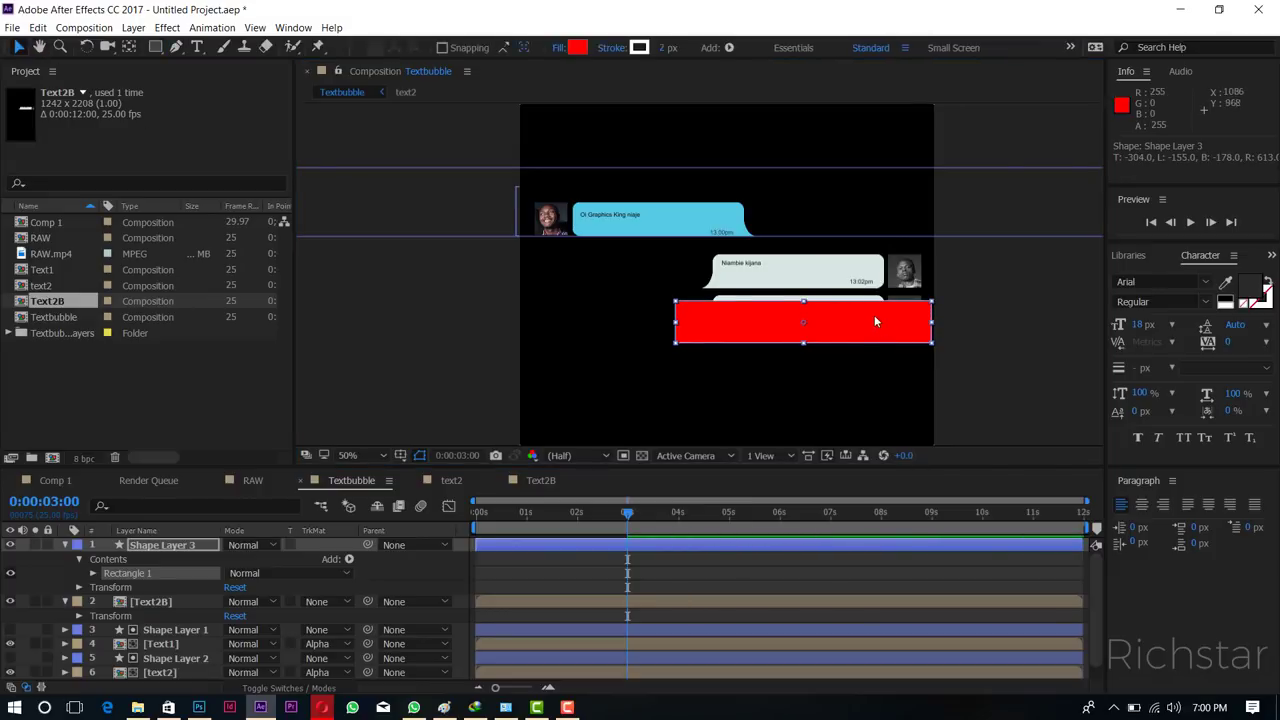
{"action": "left_click_drag", "start_coordinate": [873, 313], "coordinate": [869, 301]}
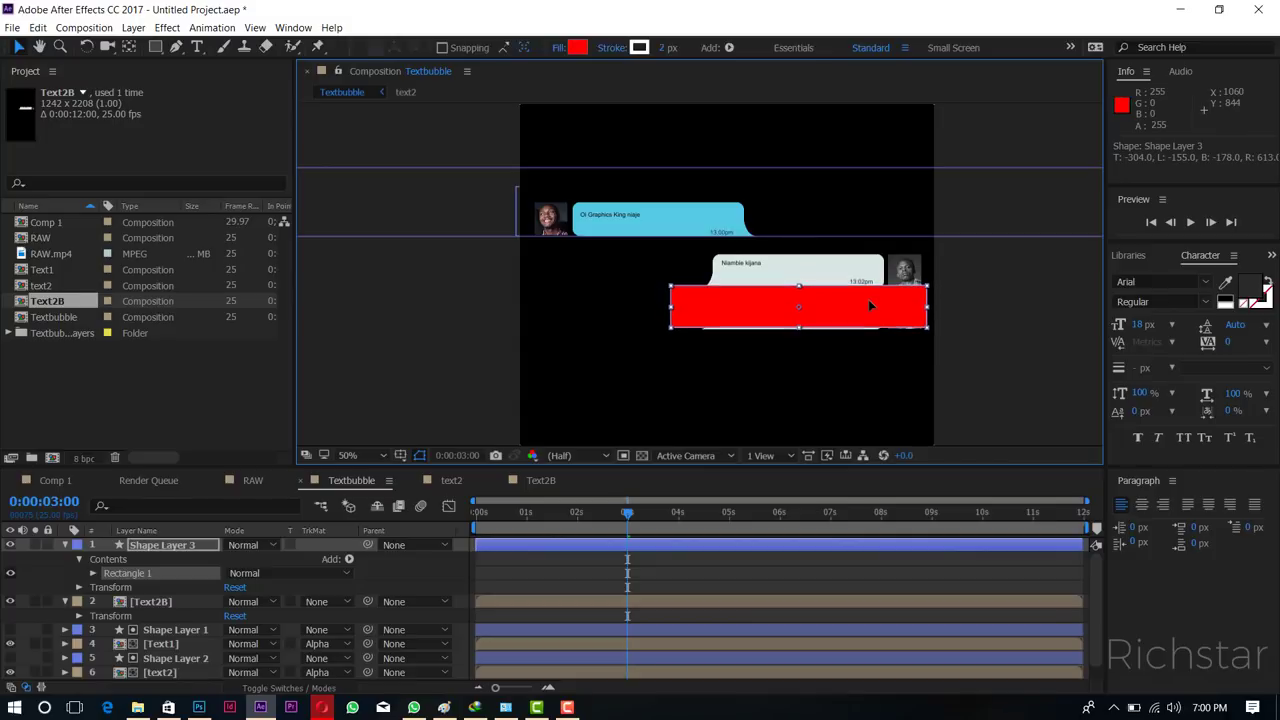
Set Text2B's track matte to Alpha Matte 'Shape Layer 3'.
{"action": "left_click", "coordinate": [65, 545]}
{"action": "left_click", "coordinate": [145, 560]}
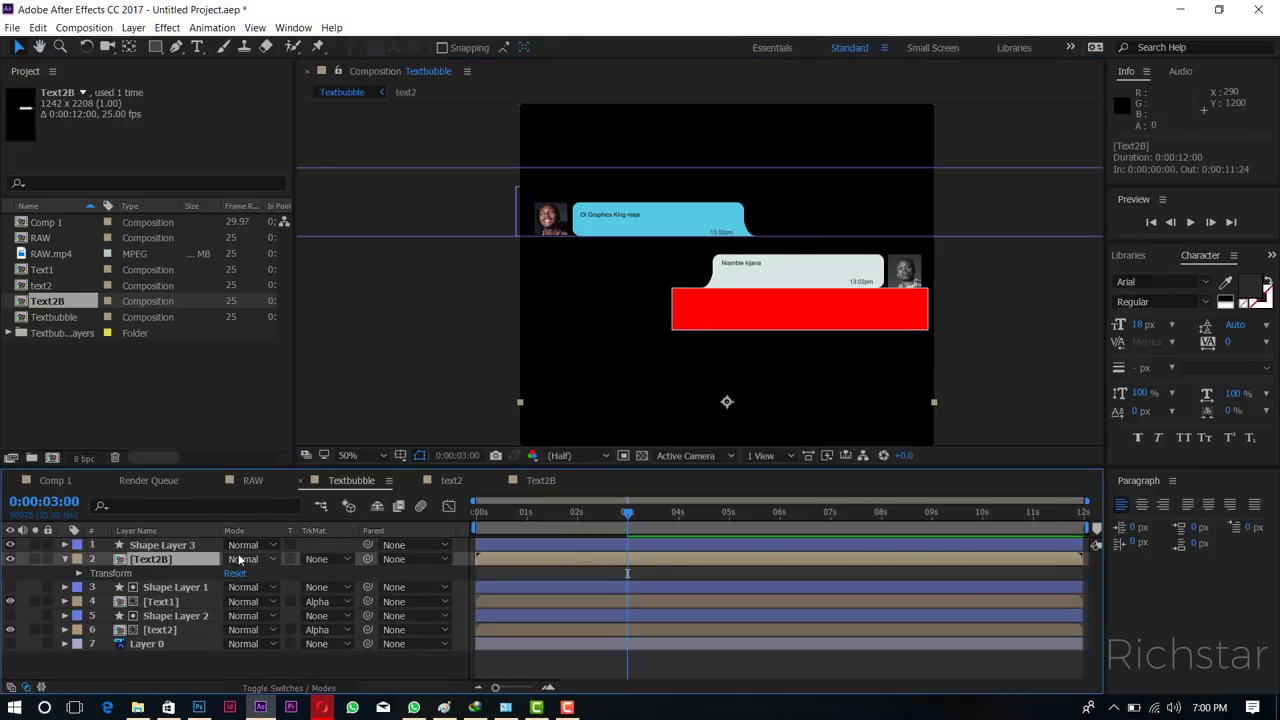
{"action": "left_click", "coordinate": [316, 558]}
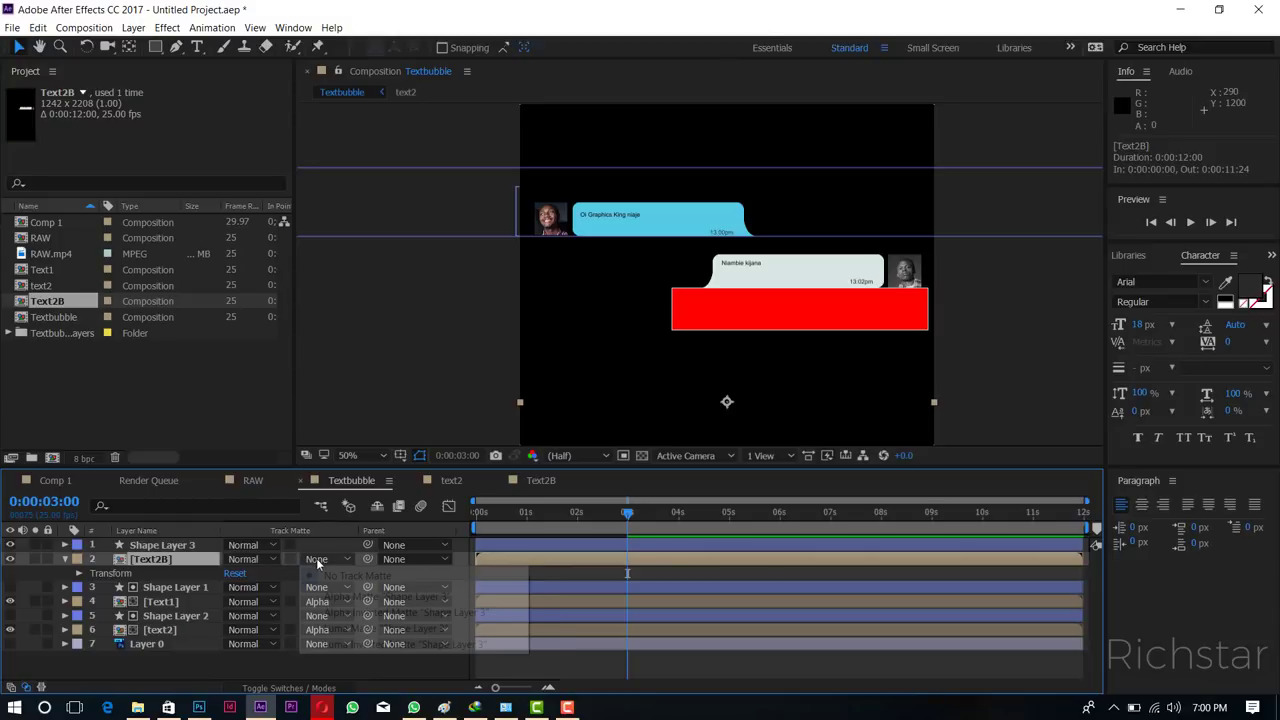
{"action": "left_click", "coordinate": [362, 597]}
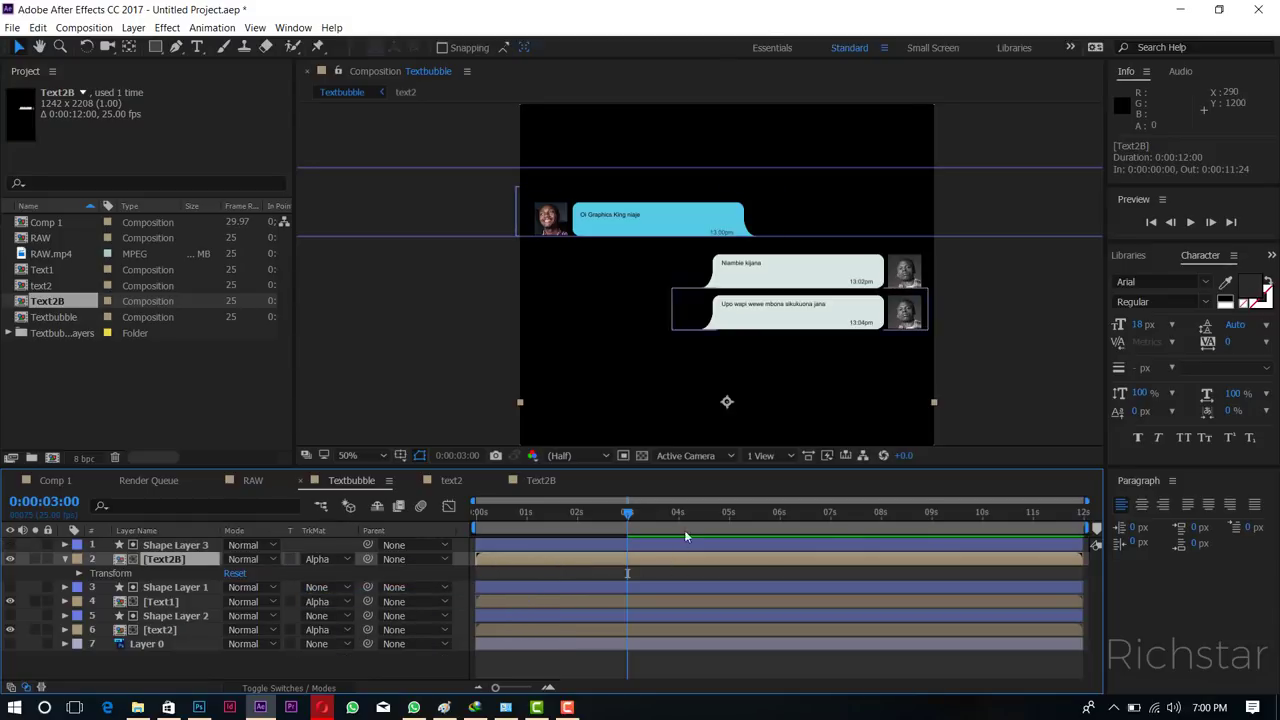
{"action": "left_click_drag", "start_coordinate": [626, 516], "coordinate": [680, 517]}
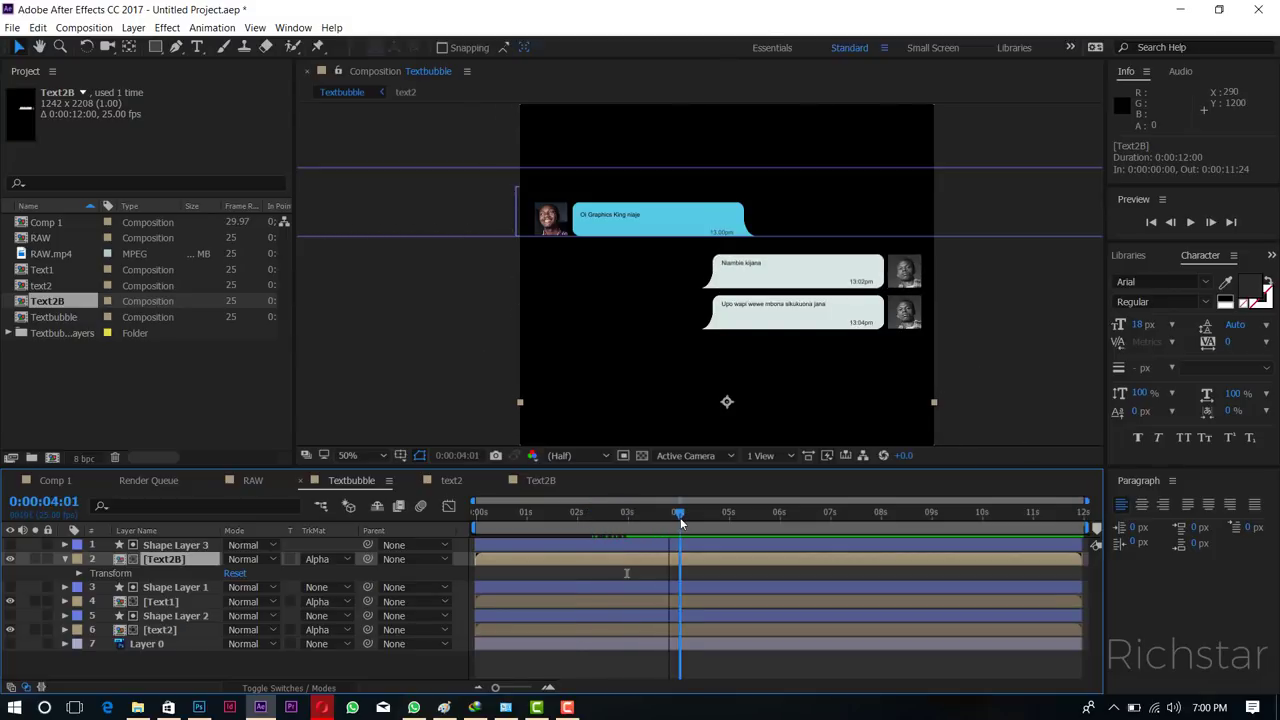
Keyframe Text2B's Position and Rotation, trying a lowered -90° starting pose at 3:08.
{"action": "left_click", "coordinate": [153, 558]}
{"action": "key", "text": "p"}
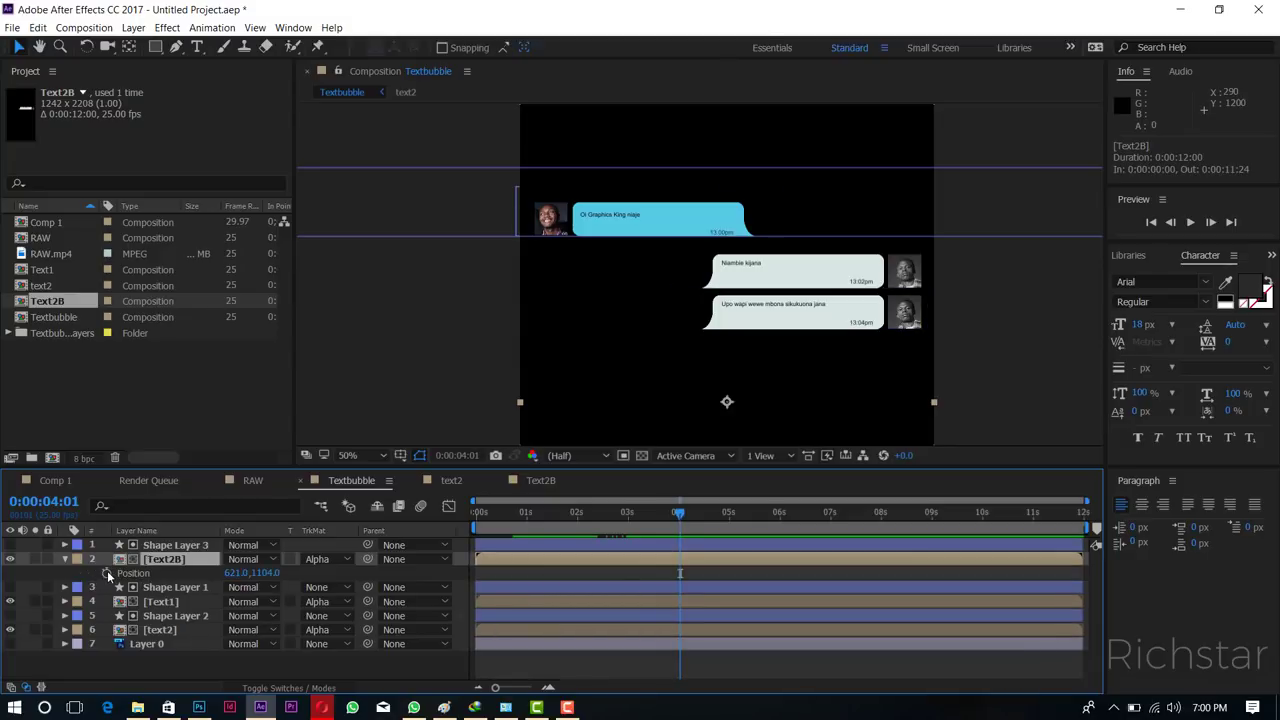
{"action": "left_click", "coordinate": [107, 573]}
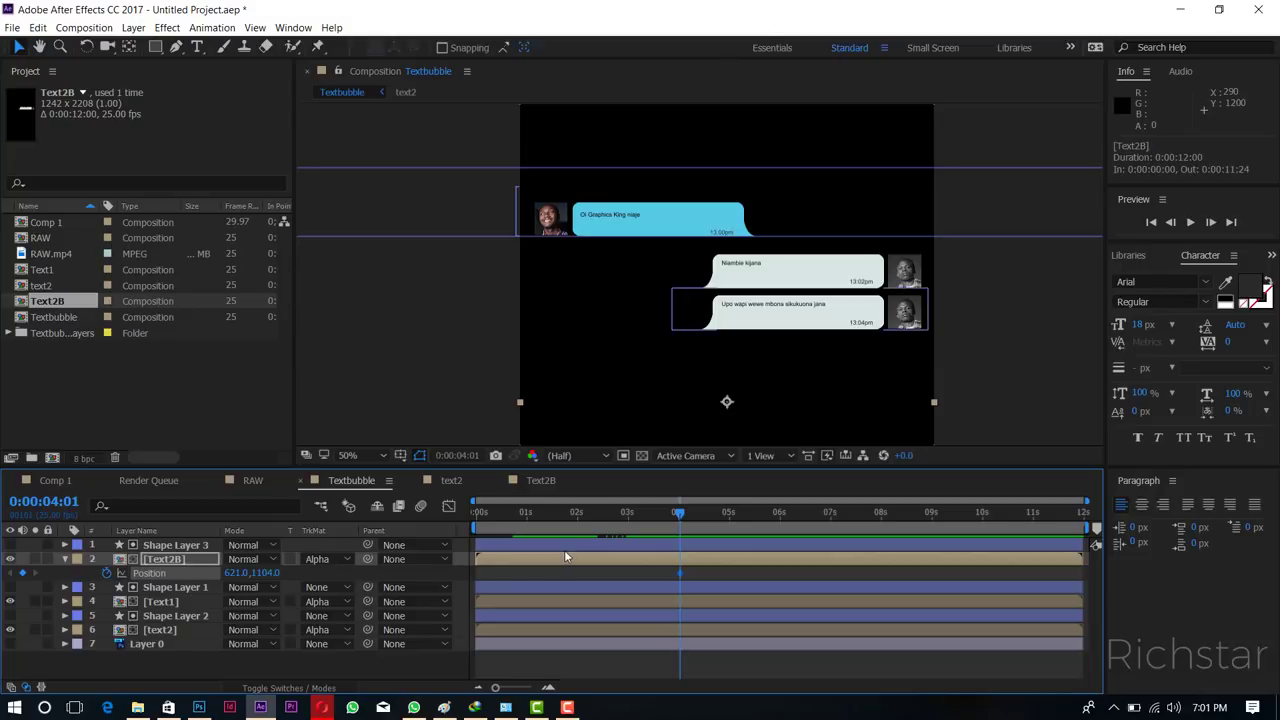
{"action": "key", "text": "r"}
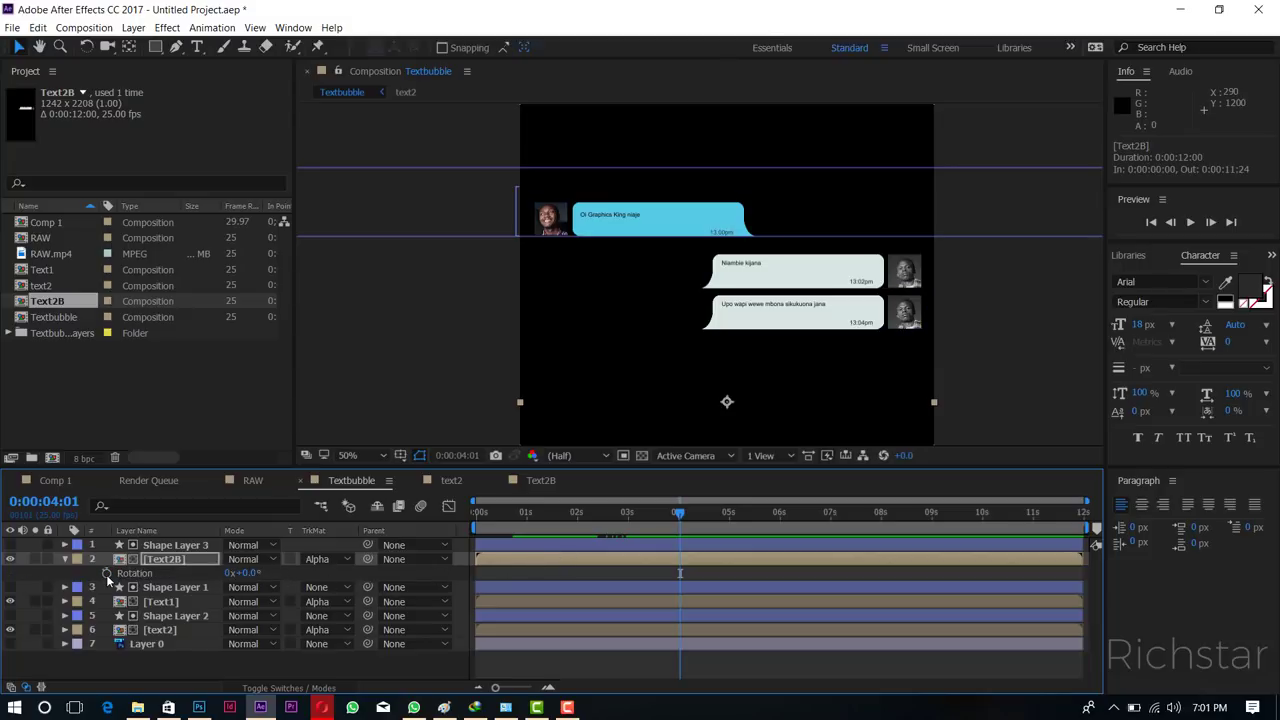
{"action": "left_click", "coordinate": [107, 573]}
{"action": "key", "text": "u"}
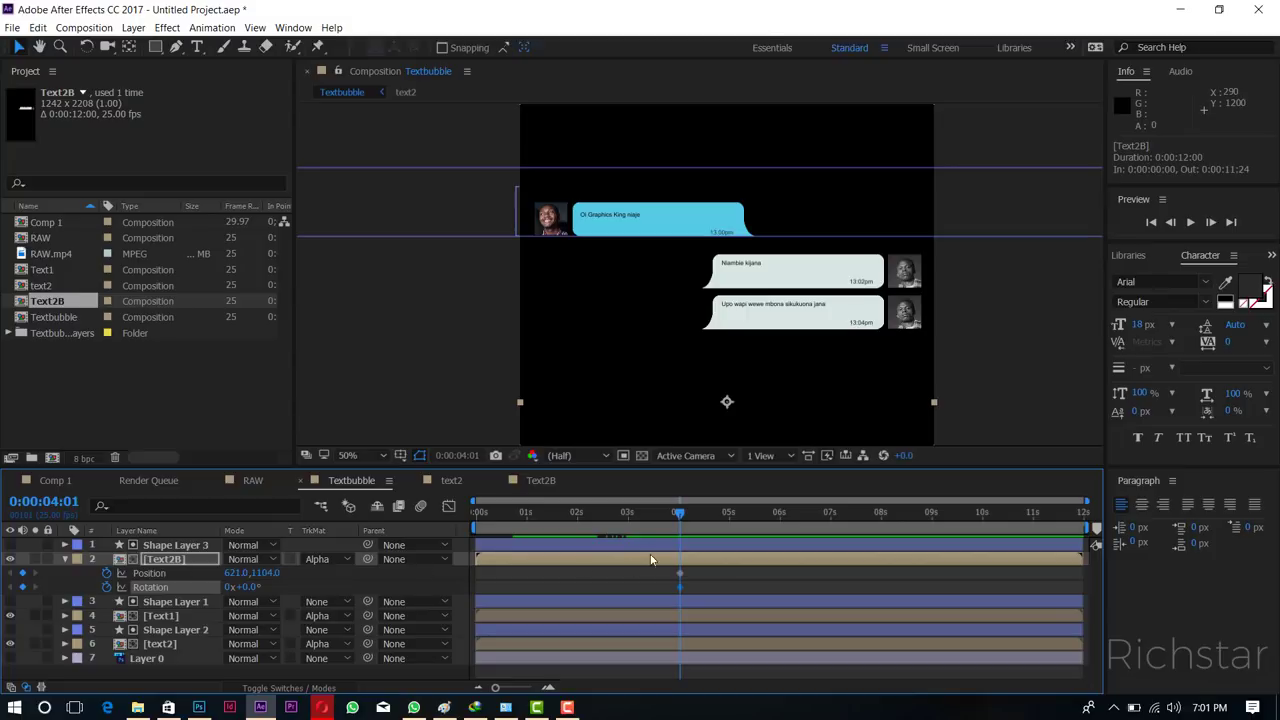
{"action": "left_click", "coordinate": [644, 512]}
{"action": "left_click_drag", "start_coordinate": [727, 399], "coordinate": [727, 443]}
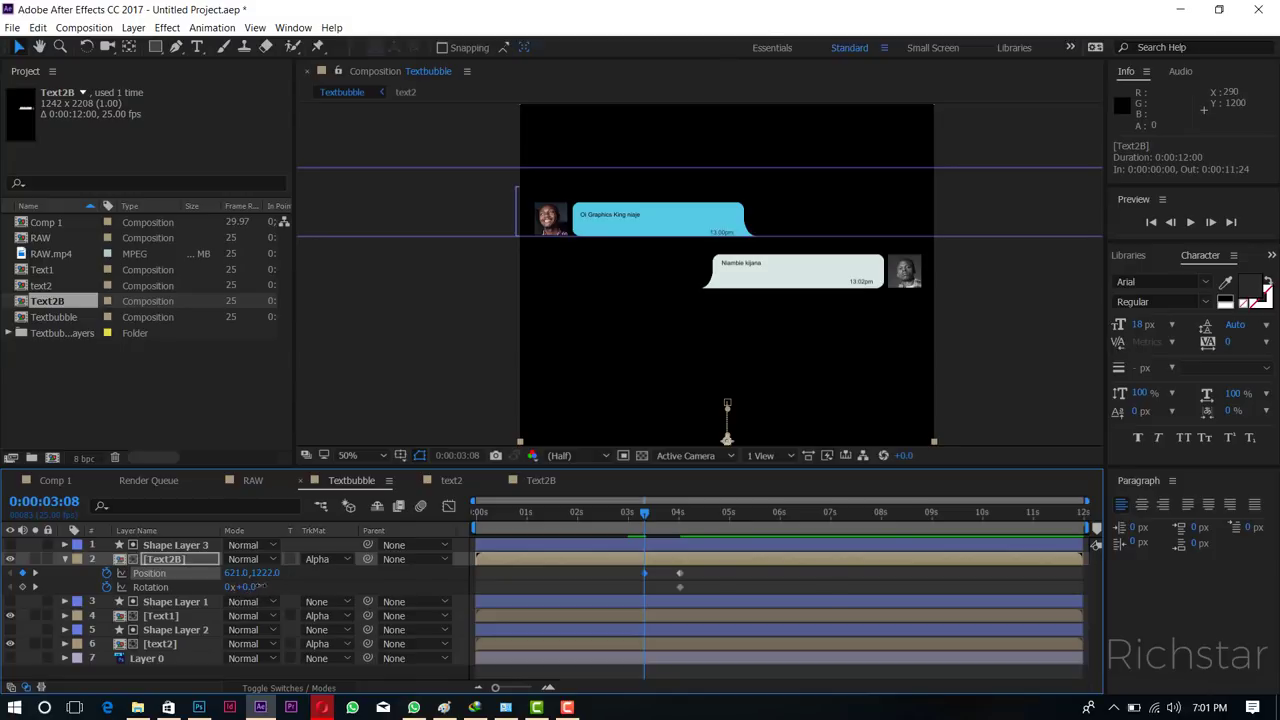
{"action": "left_click_drag", "start_coordinate": [250, 592], "coordinate": [311, 592]}
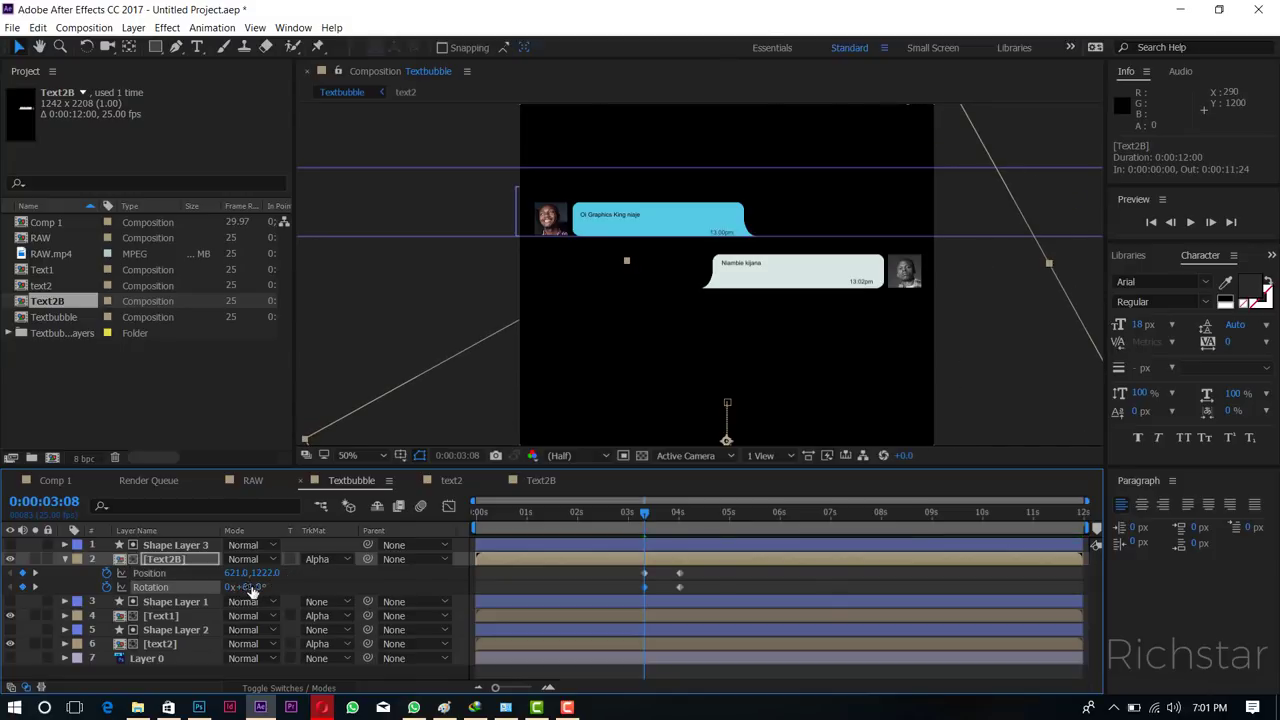
{"action": "left_click", "coordinate": [248, 587]}
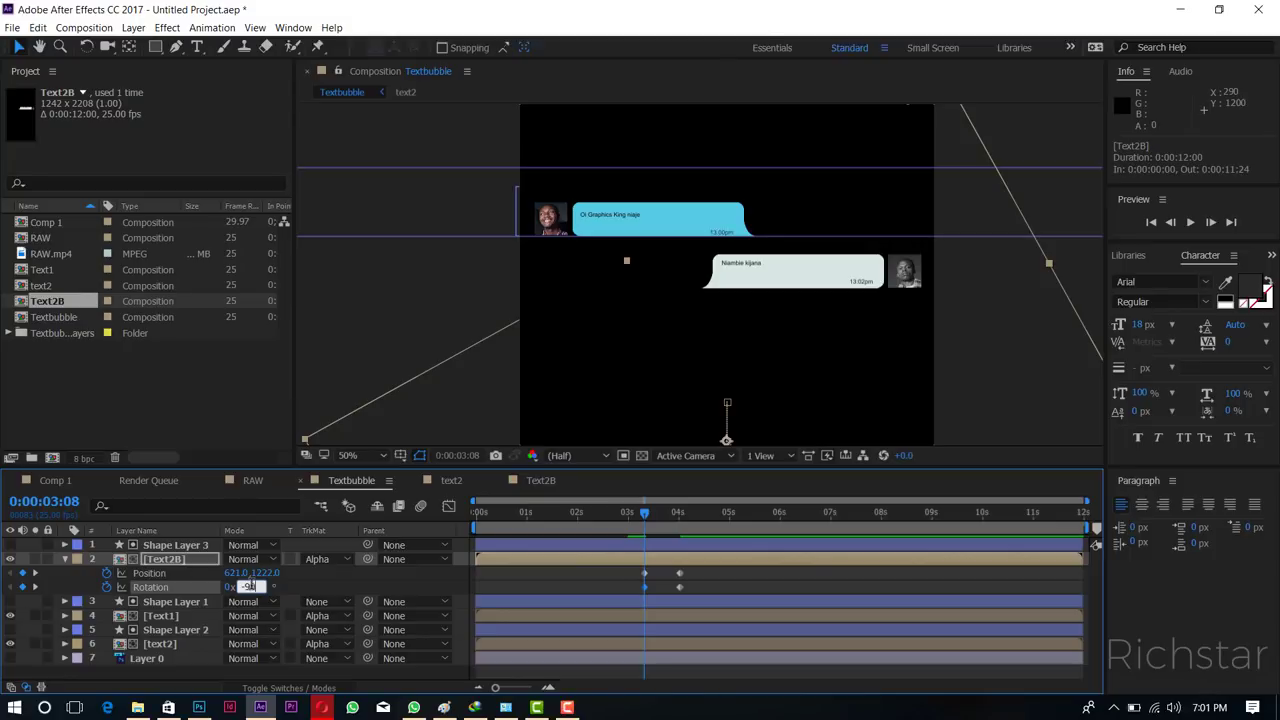
{"action": "key", "text": "Return"}
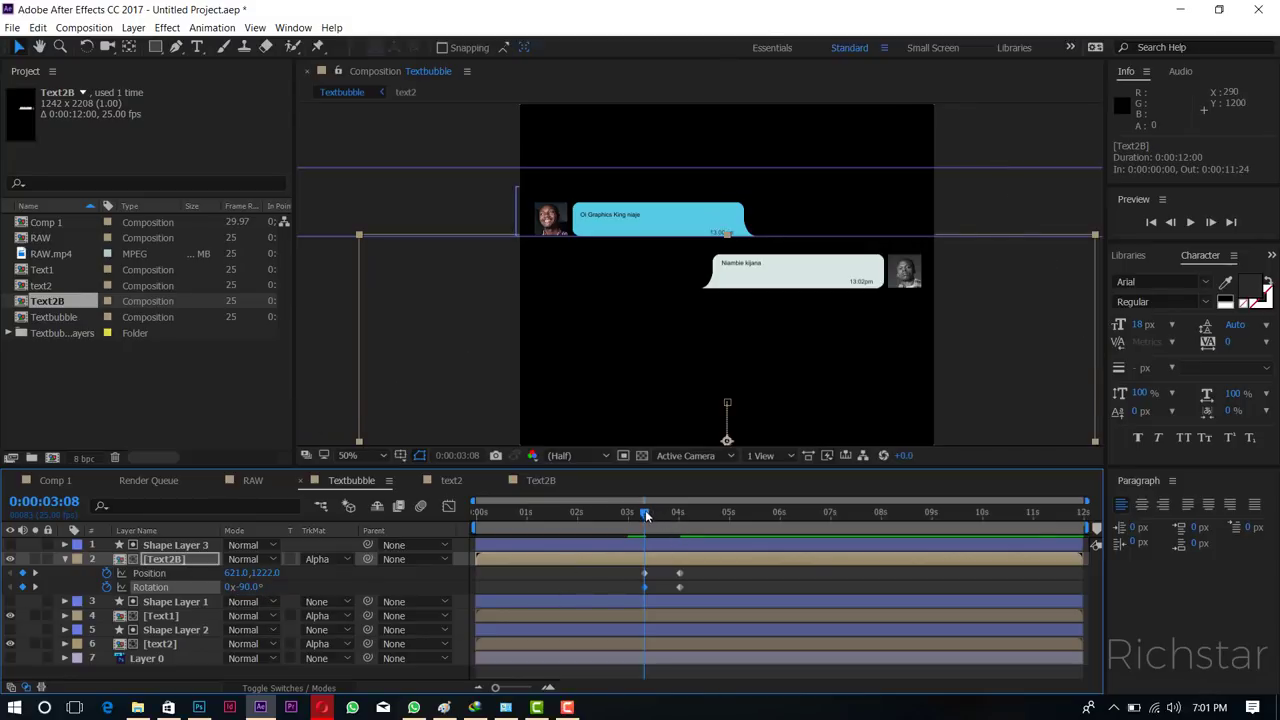
{"action": "left_click_drag", "start_coordinate": [645, 510], "coordinate": [683, 527]}
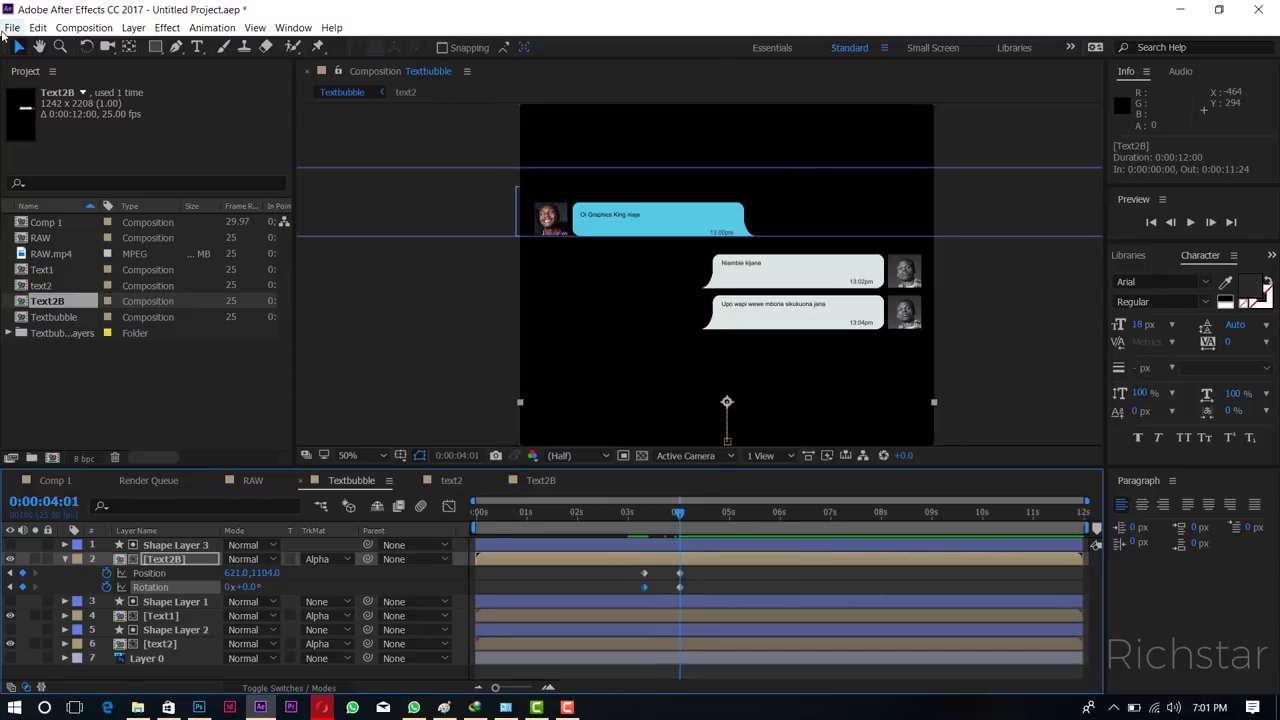
Set Text2B's upright resting position at 1203,888 with Position and Rotation keyframes at 4:01.
{"action": "left_click", "coordinate": [129, 47]}
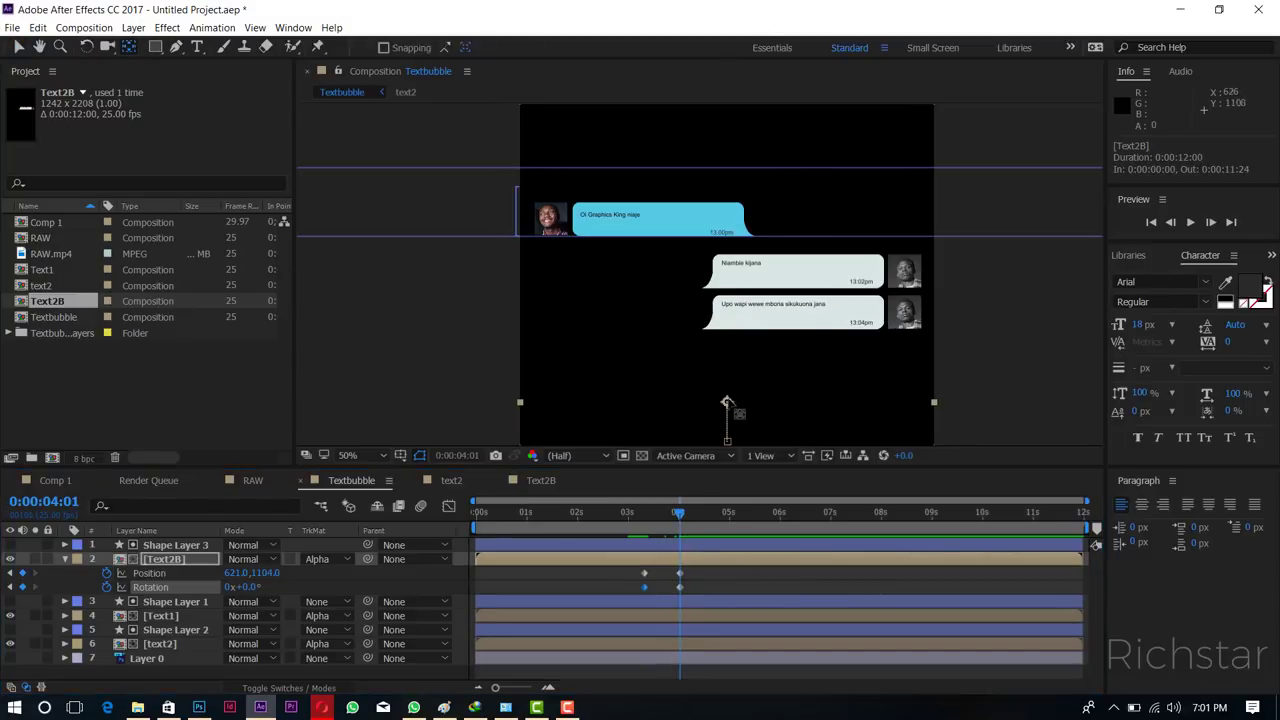
{"action": "left_click_drag", "start_coordinate": [727, 403], "coordinate": [768, 381]}
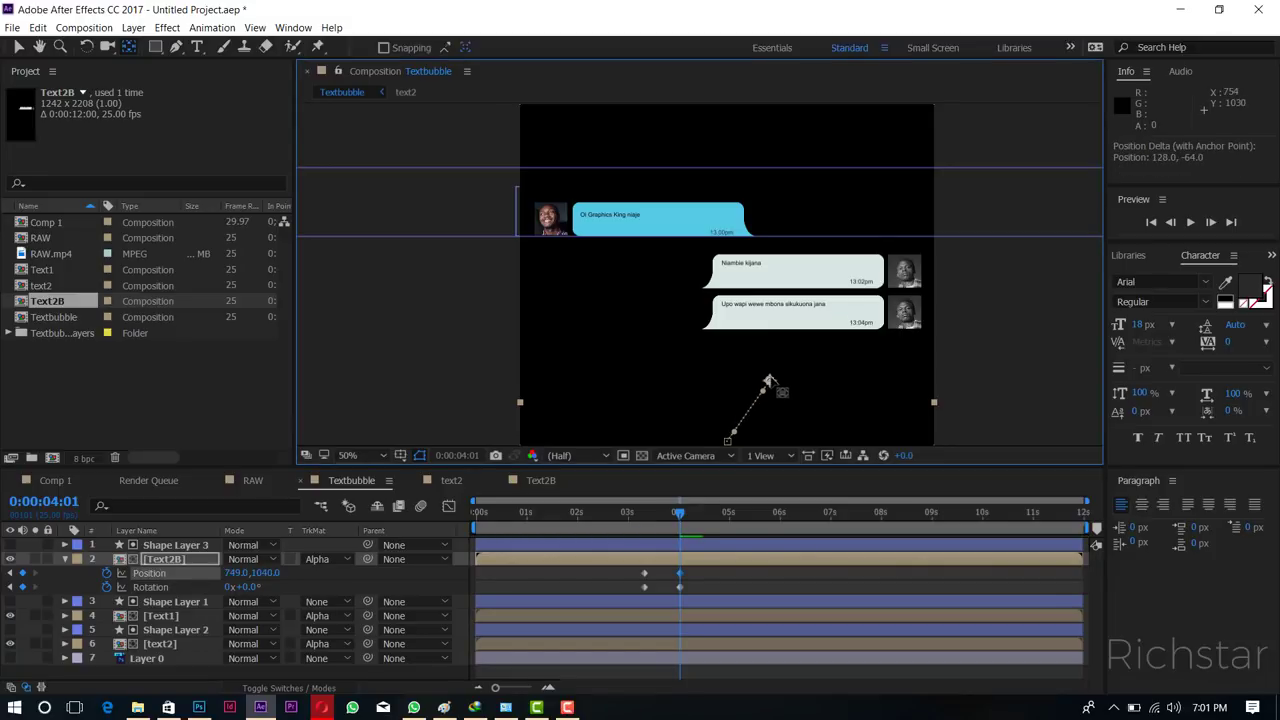
{"action": "key", "text": "ctrl+z"}
{"action": "key", "text": "ctrl+z"}
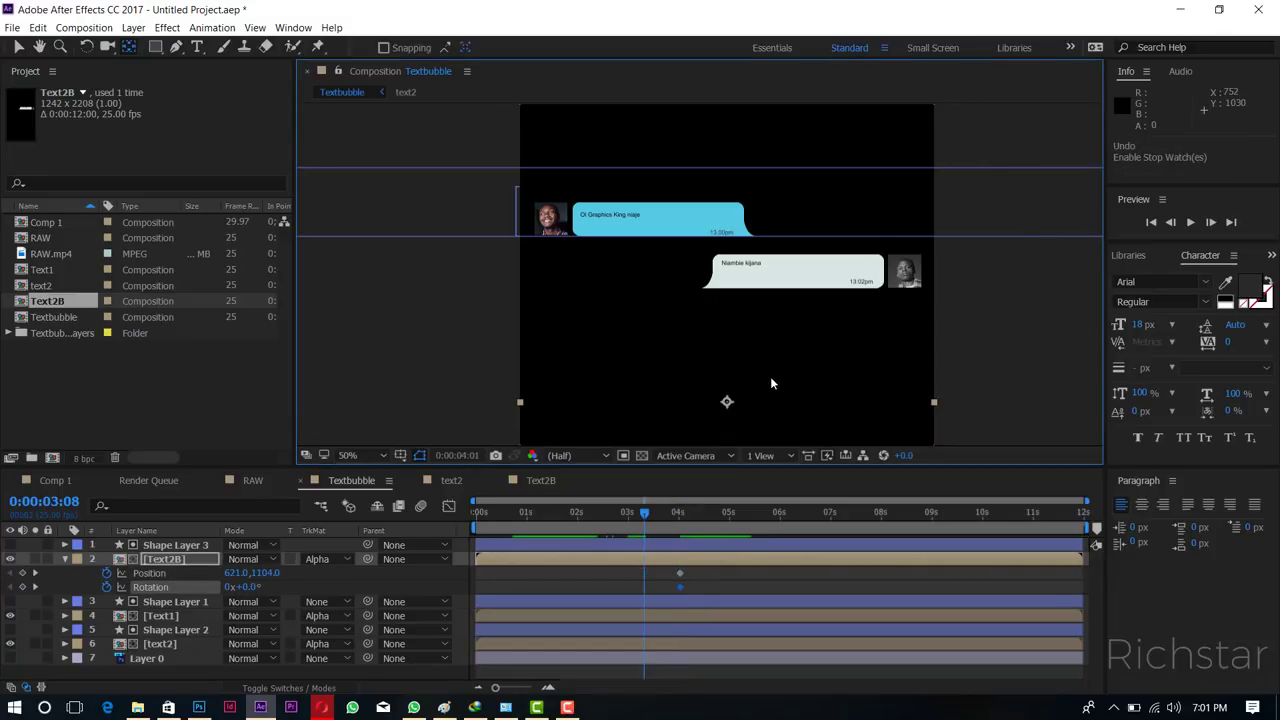
{"action": "key", "text": "k"}
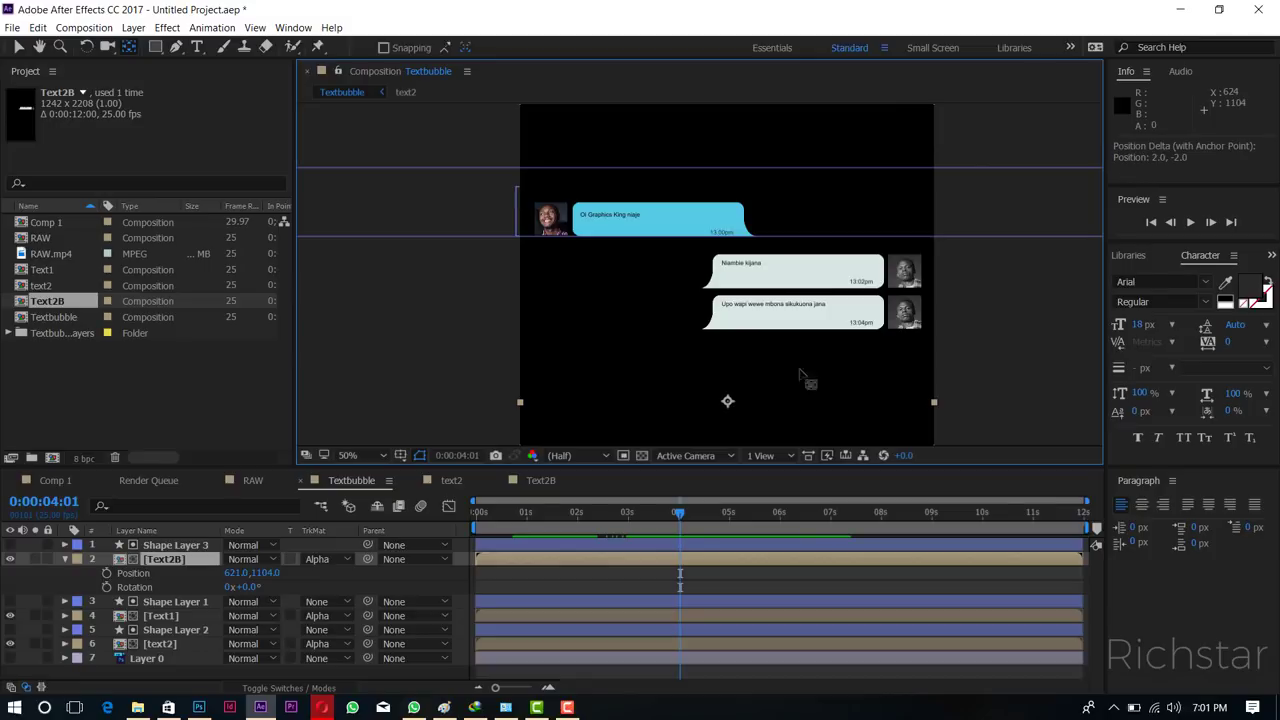
{"action": "left_click_drag", "start_coordinate": [727, 403], "coordinate": [920, 329]}
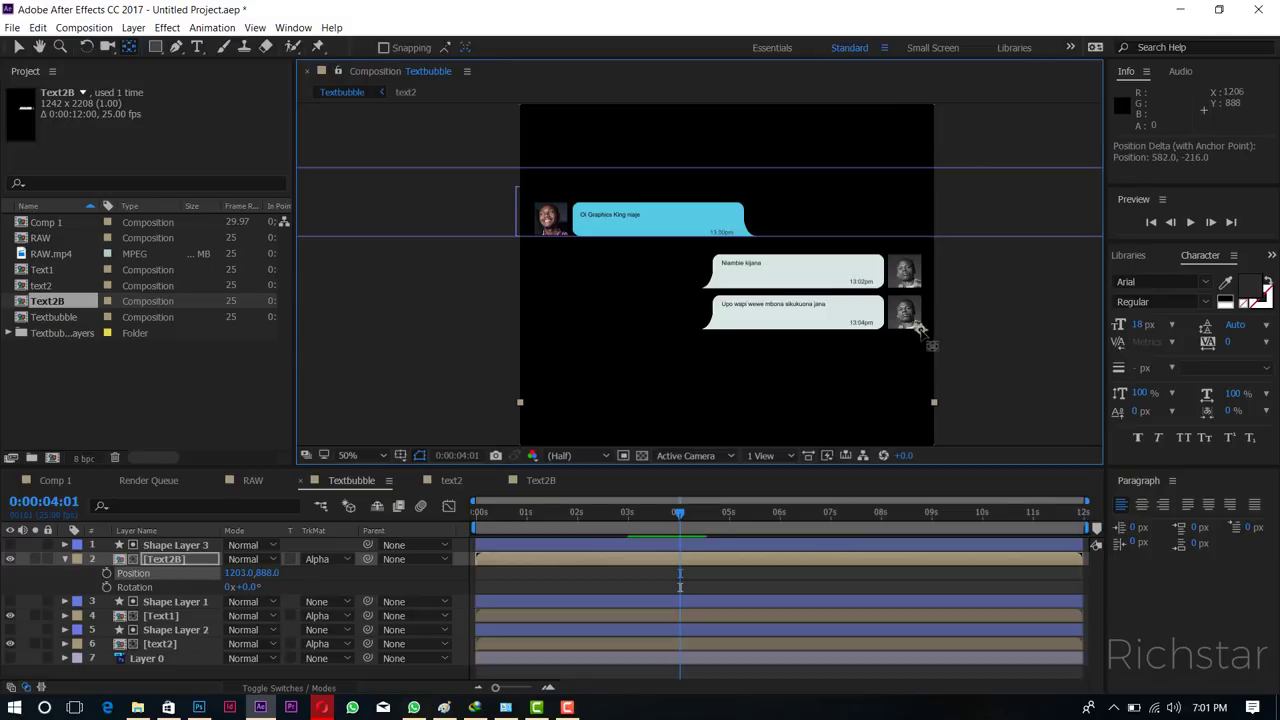
{"action": "left_click", "coordinate": [107, 587]}
{"action": "left_click", "coordinate": [107, 573]}
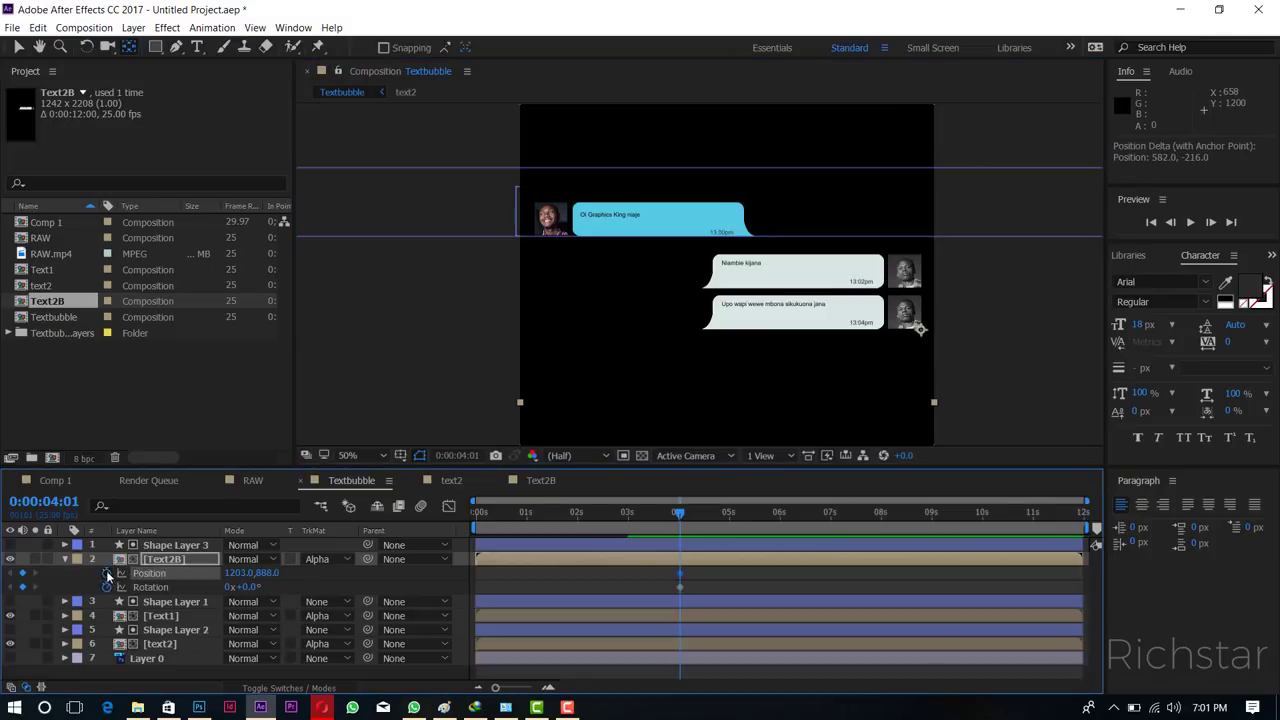
At 3:09, lower Text2B to Y 1023 and tilt it to about -73°.
{"action": "left_click", "coordinate": [647, 515]}
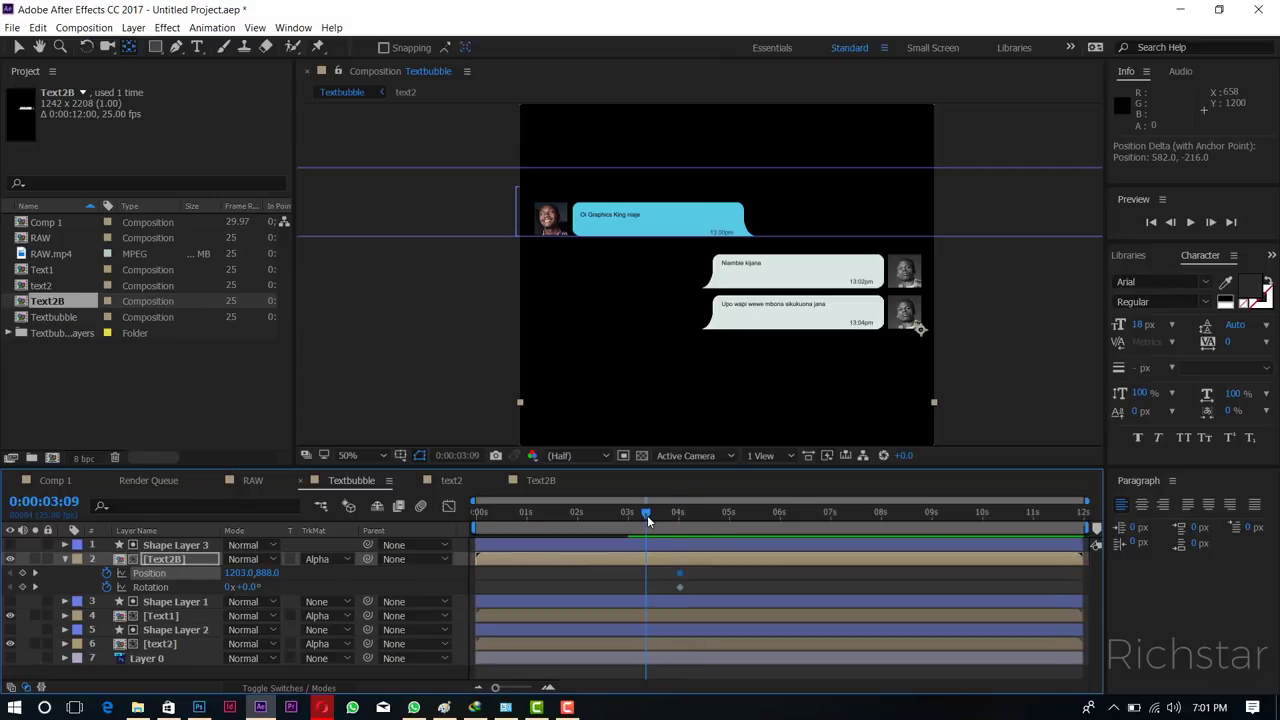
{"action": "left_click", "coordinate": [262, 573]}
{"action": "key", "text": "Return"}
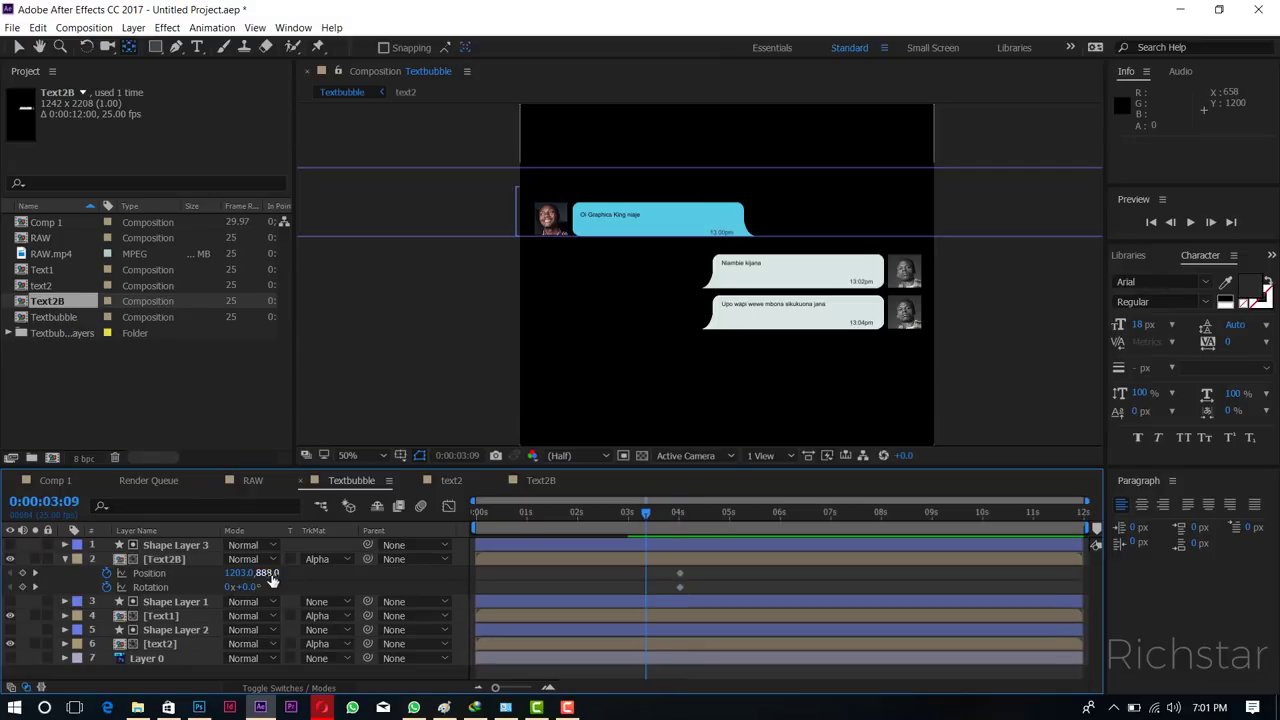
{"action": "left_click_drag", "start_coordinate": [288, 573], "coordinate": [413, 544]}
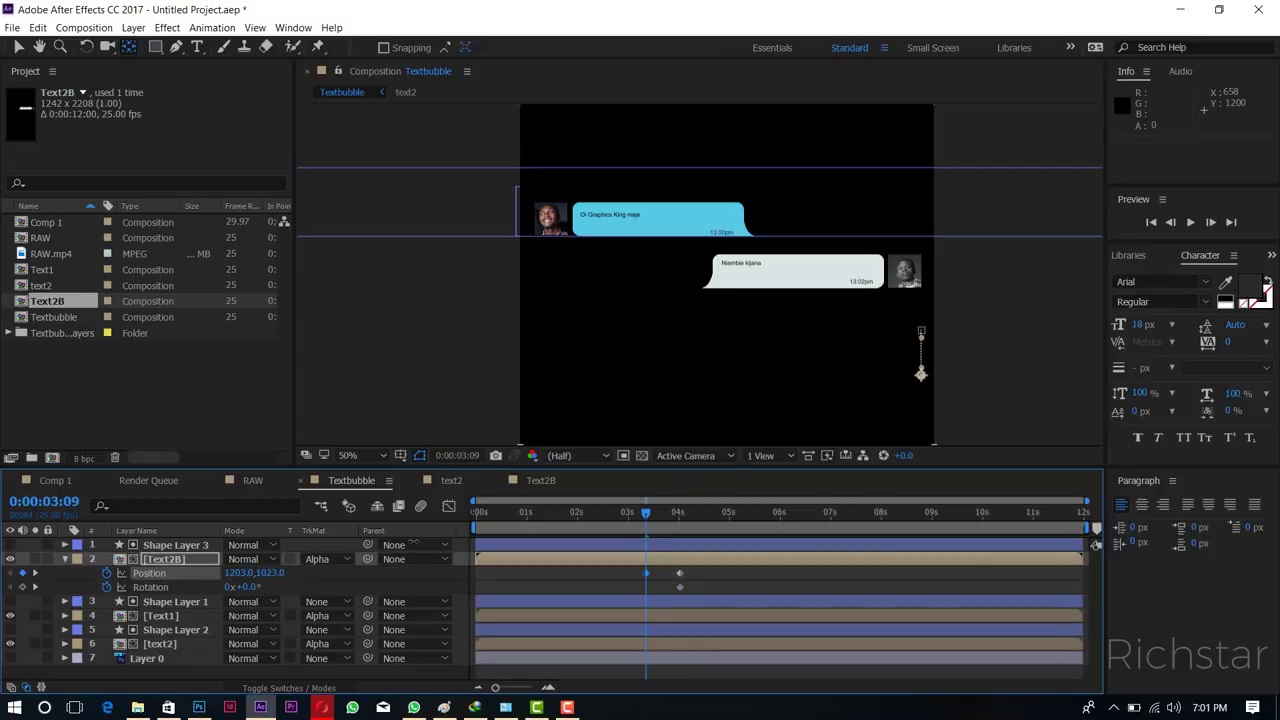
{"action": "left_click_drag", "start_coordinate": [260, 588], "coordinate": [192, 588]}
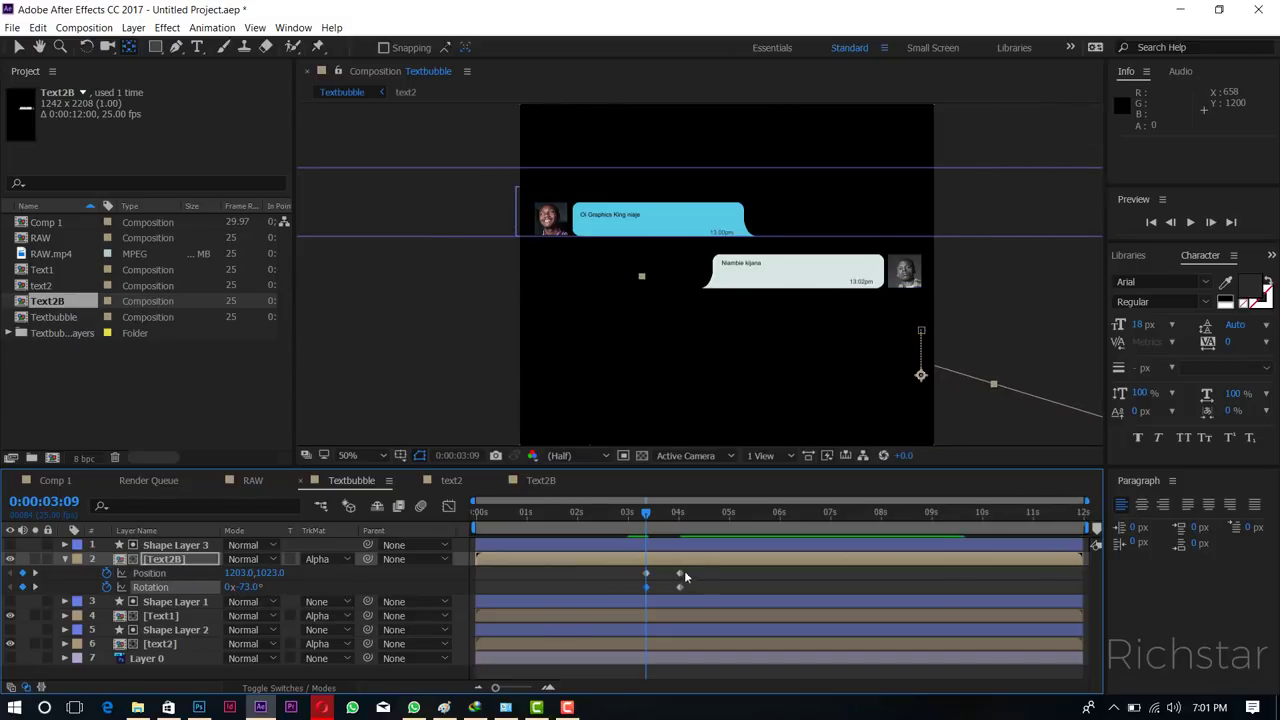
Apply Easy Ease to Text2B's keyframes and check the curves in the Graph Editor.
{"action": "left_click", "coordinate": [638, 592]}
{"action": "left_click", "coordinate": [640, 590]}
{"action": "right_click", "coordinate": [645, 586]}
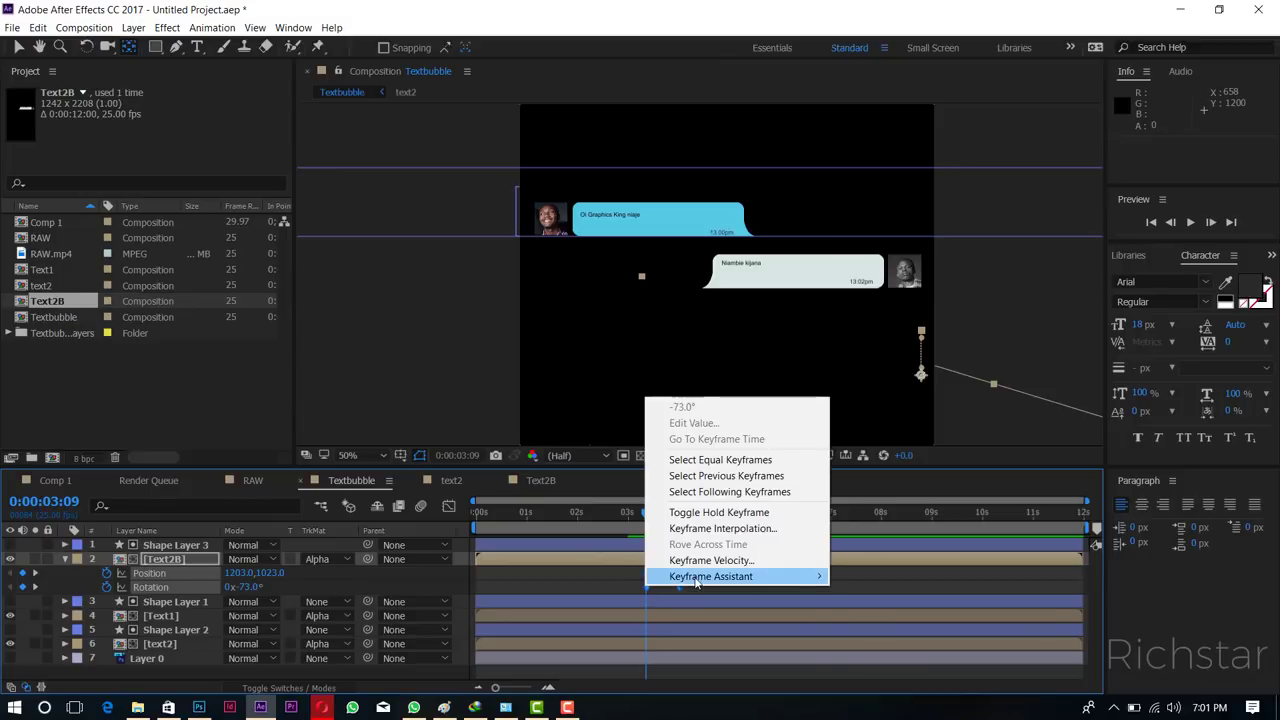
{"action": "mouse_move", "coordinate": [821, 594]}
{"action": "left_click", "coordinate": [852, 607]}
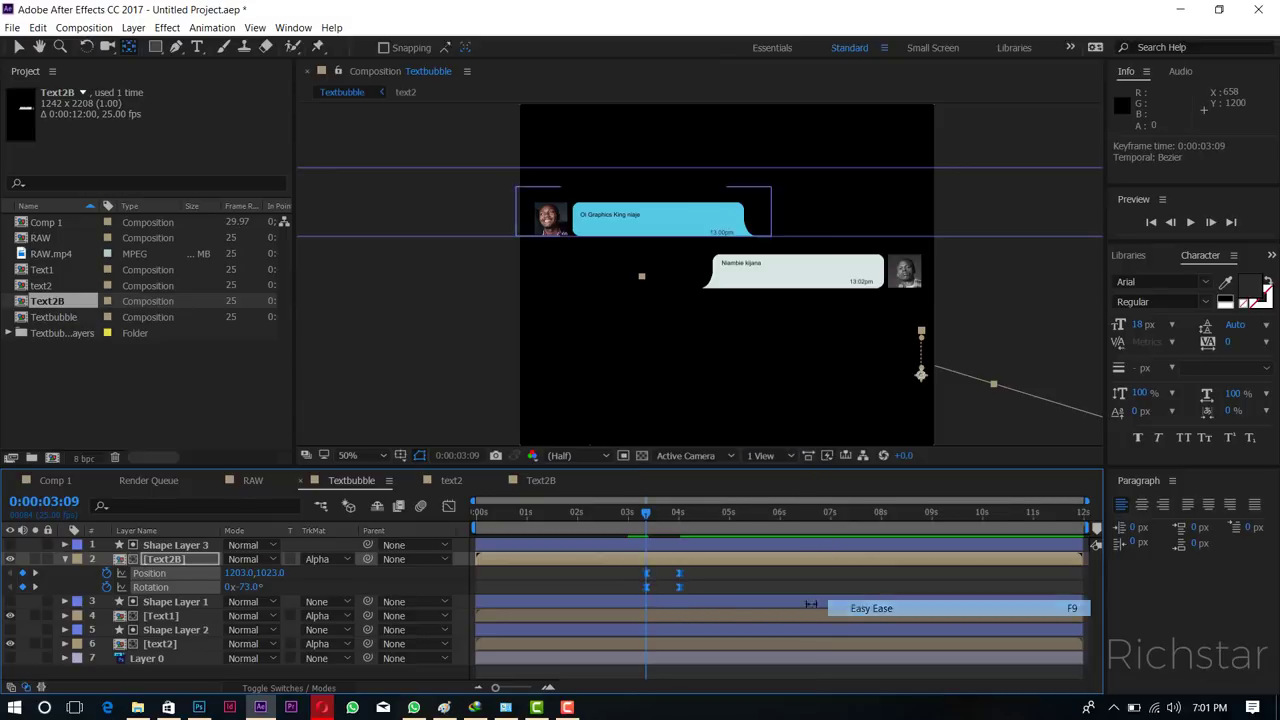
{"action": "left_click", "coordinate": [449, 506]}
{"action": "mouse_move", "coordinate": [711, 601]}
{"action": "left_mouse_down"}
{"action": "mouse_move", "coordinate": [673, 655]}
{"action": "mouse_move", "coordinate": [645, 649]}
{"action": "left_mouse_up"}
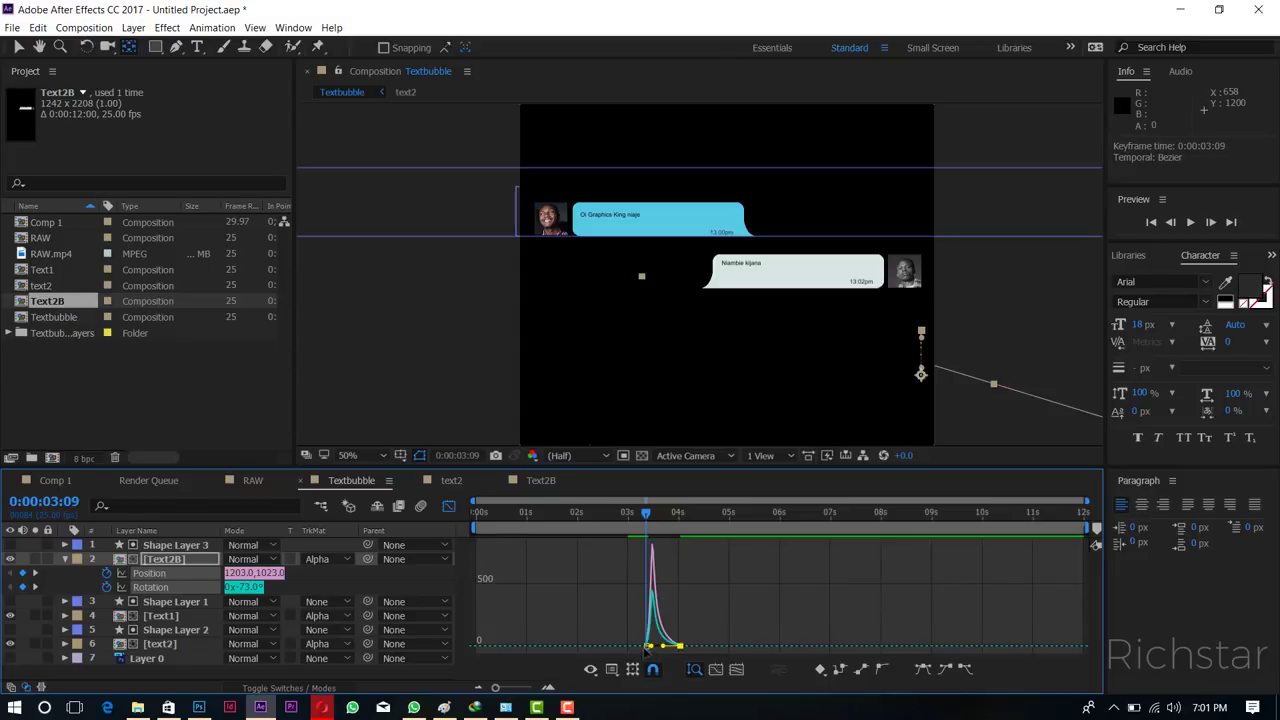
{"action": "left_click", "coordinate": [448, 506]}
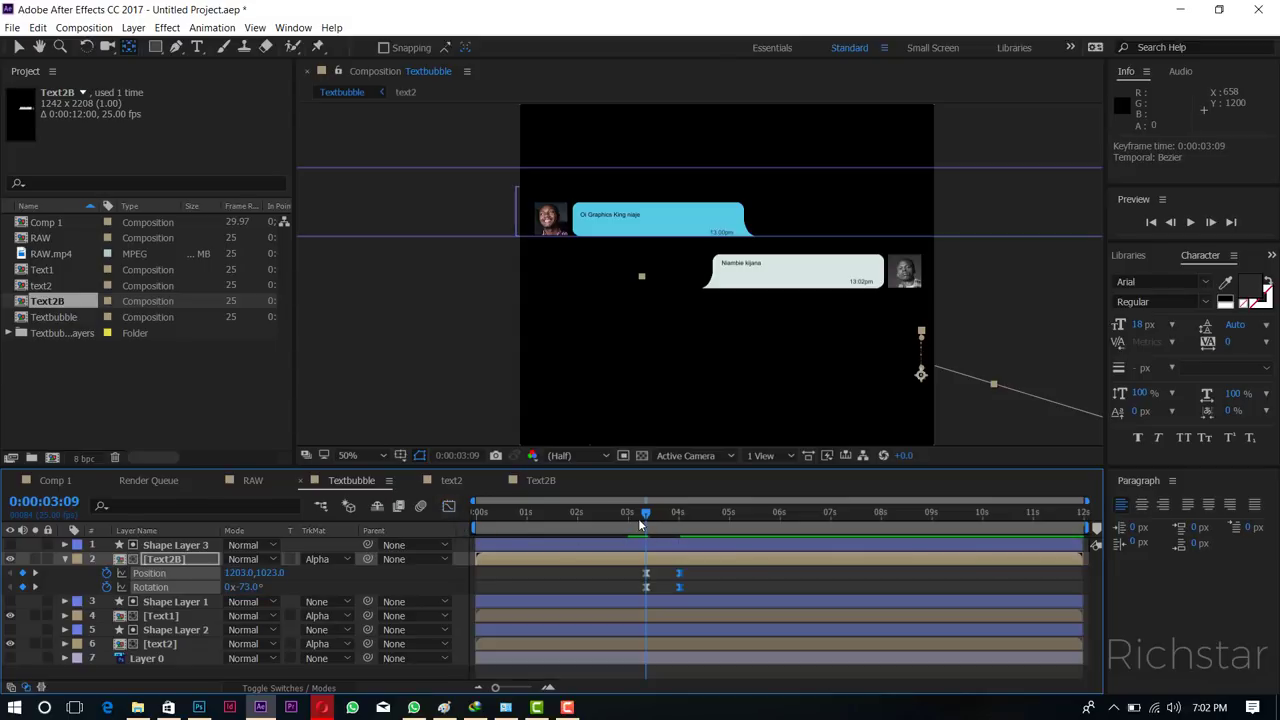
Preview the third bubble's pop-in and scrub through it around 4 seconds.
{"action": "key", "text": "space"}
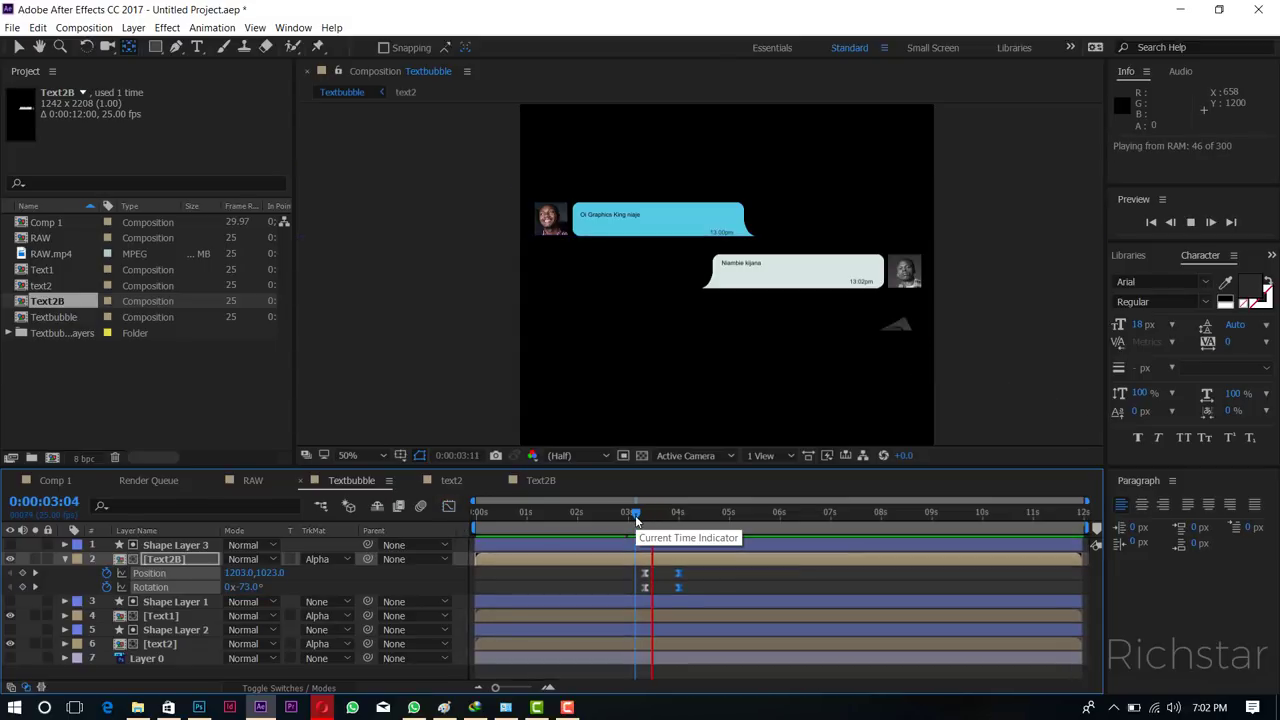
{"action": "key", "text": "space"}
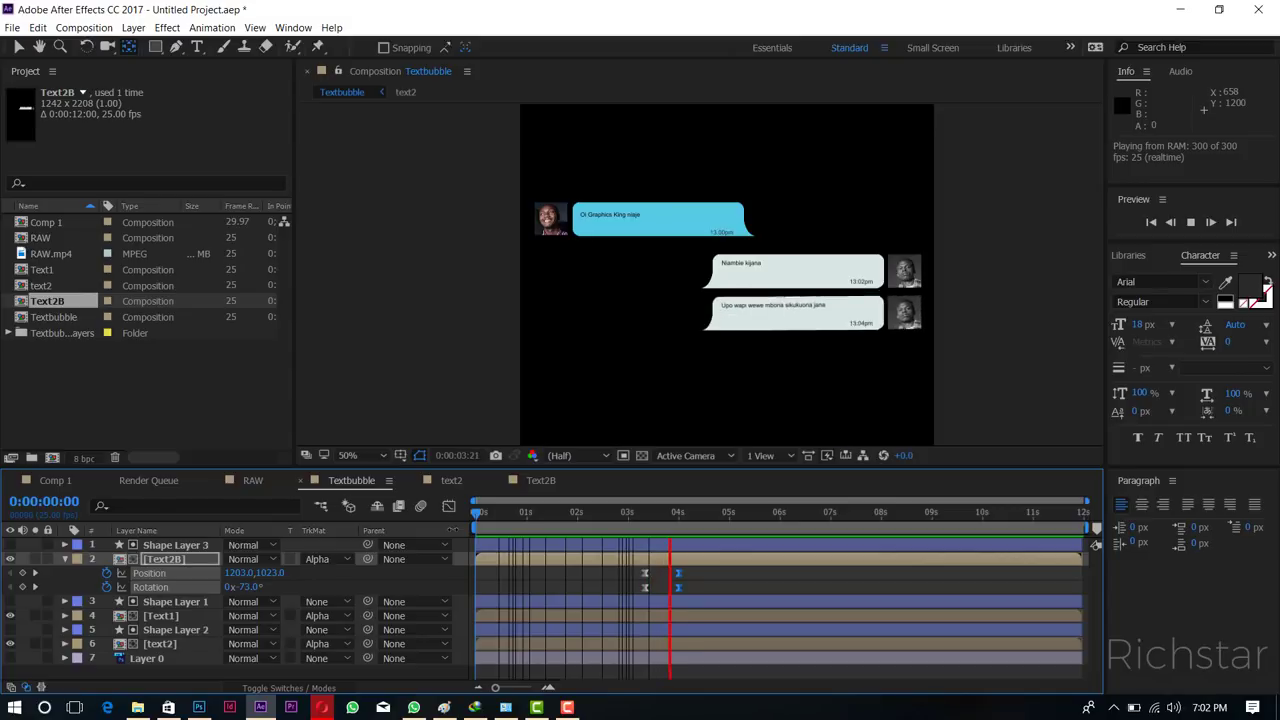
{"action": "left_click", "coordinate": [682, 514]}
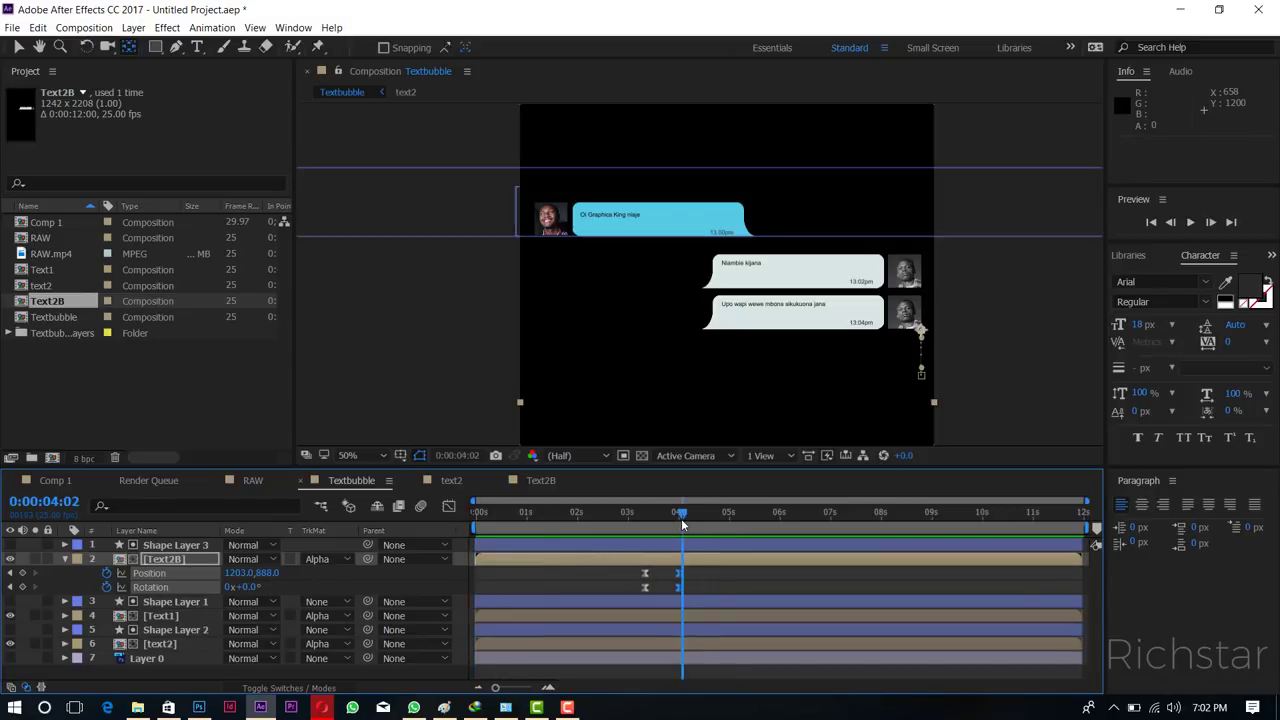
{"action": "left_click_drag", "start_coordinate": [701, 516], "coordinate": [831, 518]}
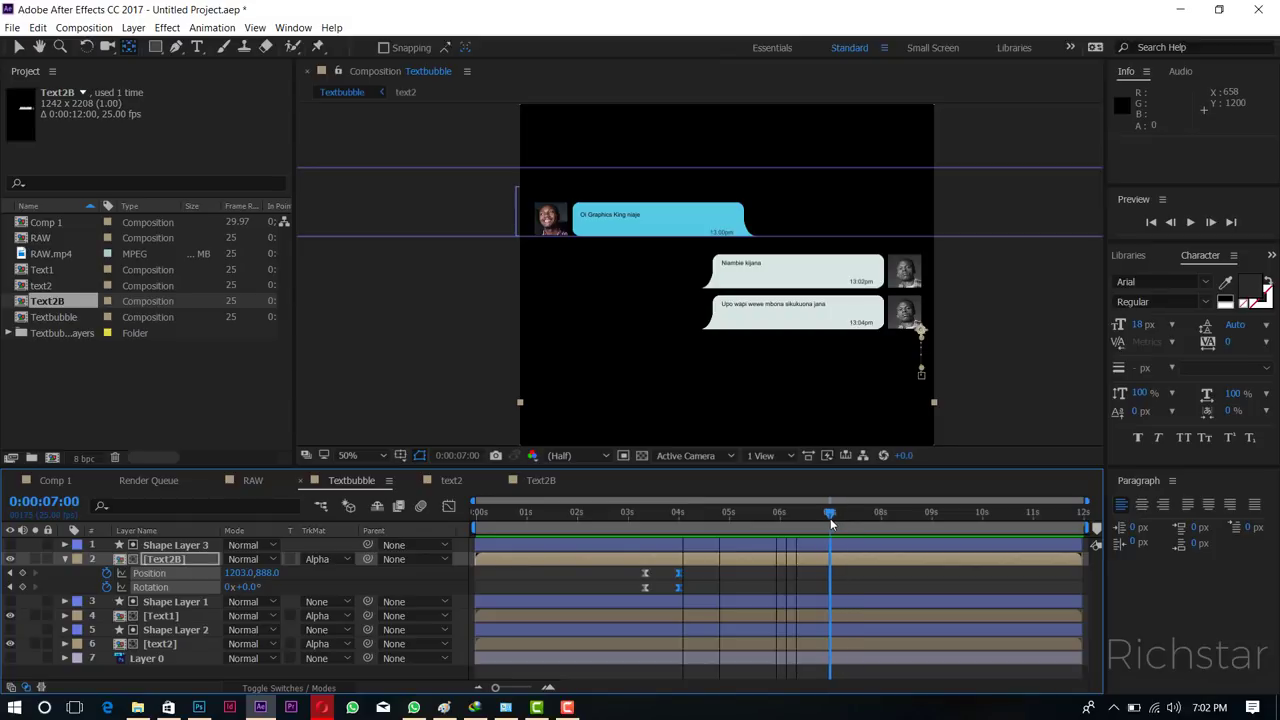
Create a new composition with the default settings.
{"action": "left_click", "coordinate": [86, 28]}
{"action": "left_click", "coordinate": [100, 43]}
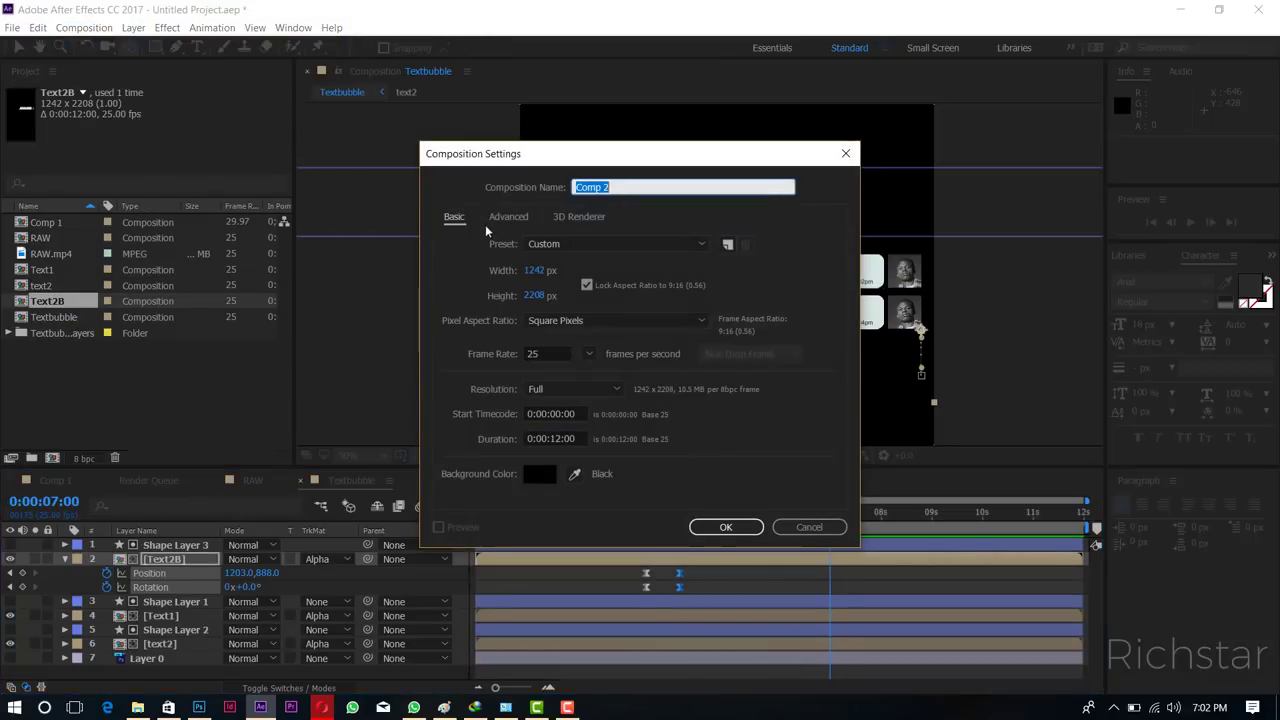
{"action": "left_click", "coordinate": [725, 527]}
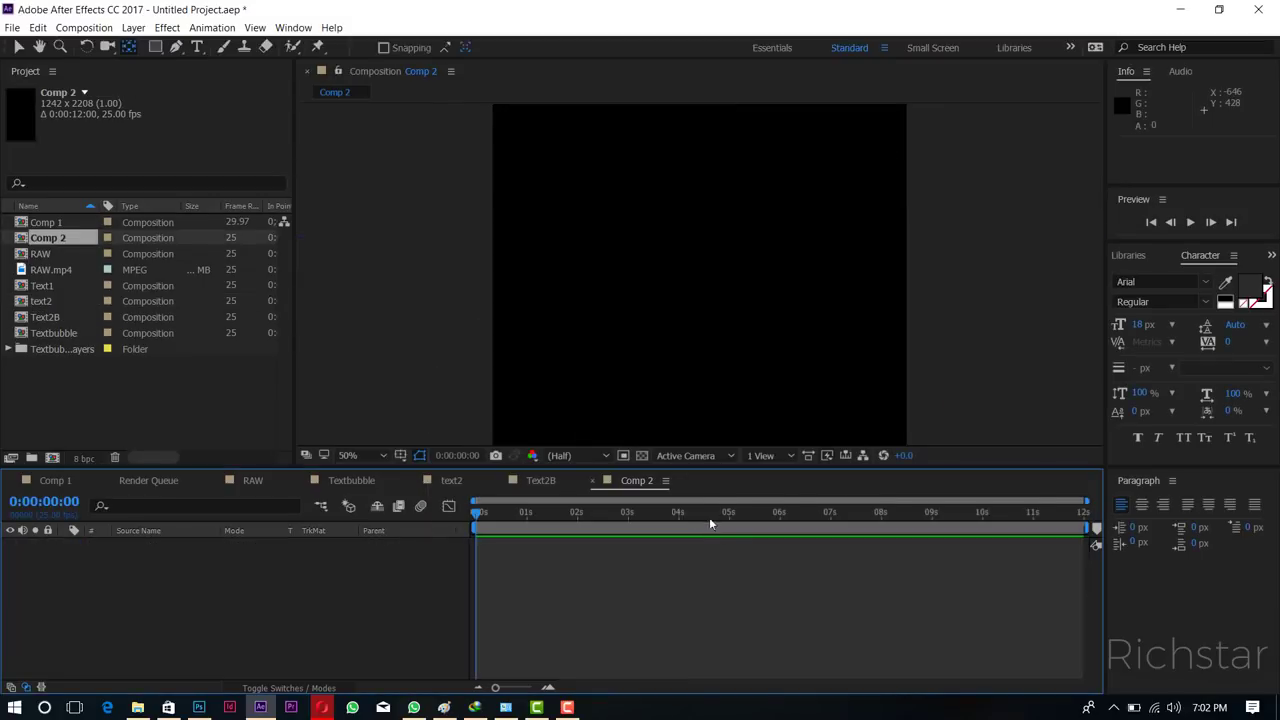
Copy the three layers of the first bubble from the Text1 precomp.
{"action": "left_click", "coordinate": [530, 481]}
{"action": "left_click", "coordinate": [216, 574]}
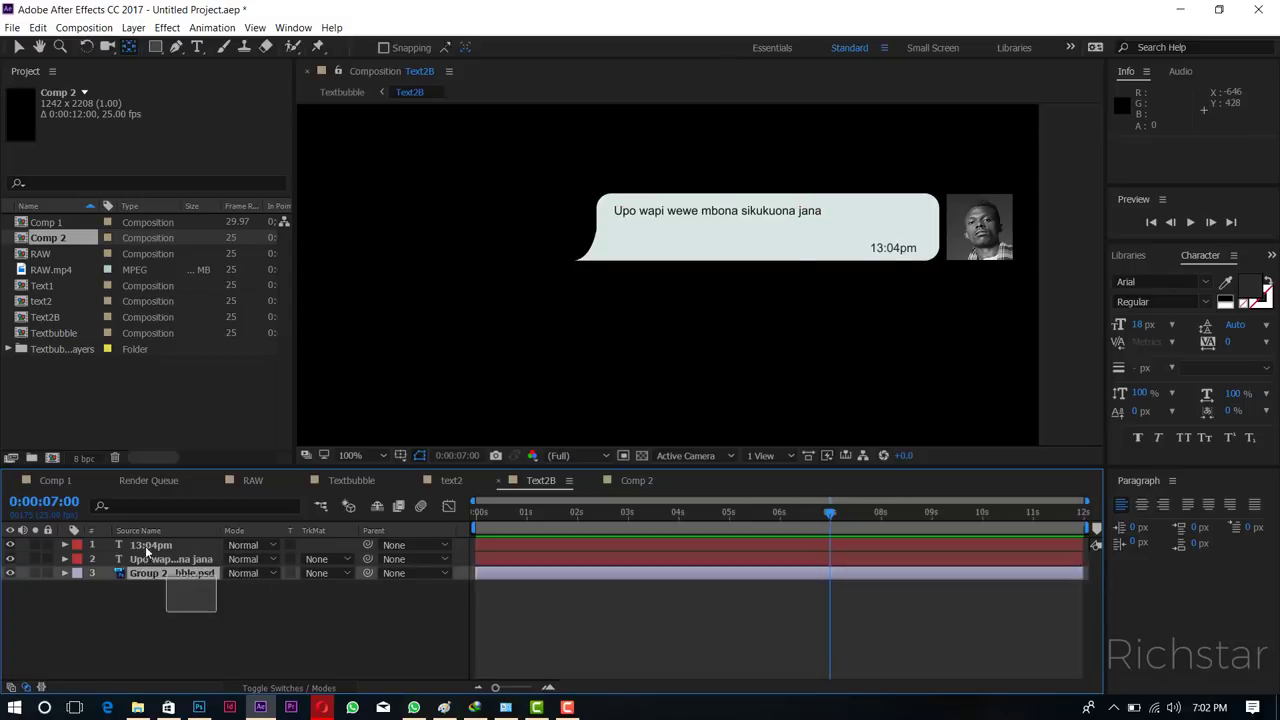
{"action": "left_click_drag", "start_coordinate": [145, 546], "coordinate": [147, 546]}
{"action": "left_click", "coordinate": [188, 604]}
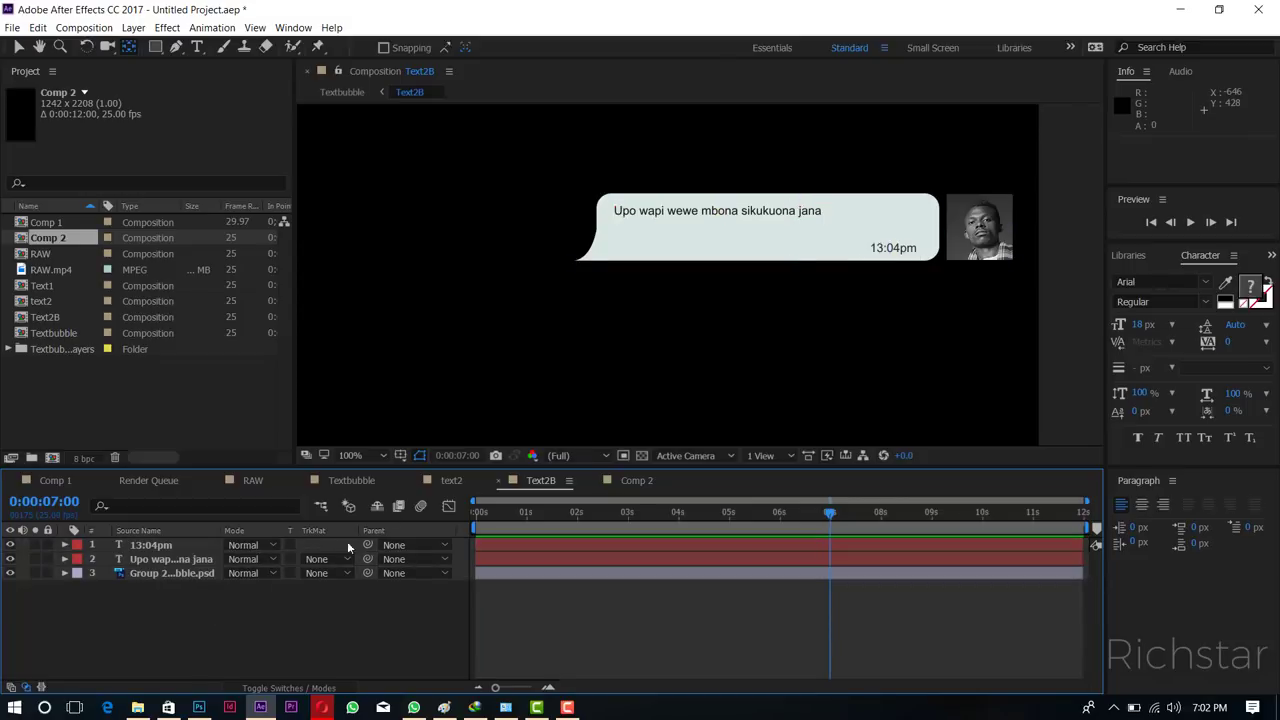
{"action": "left_click", "coordinate": [378, 481]}
{"action": "left_click", "coordinate": [171, 617]}
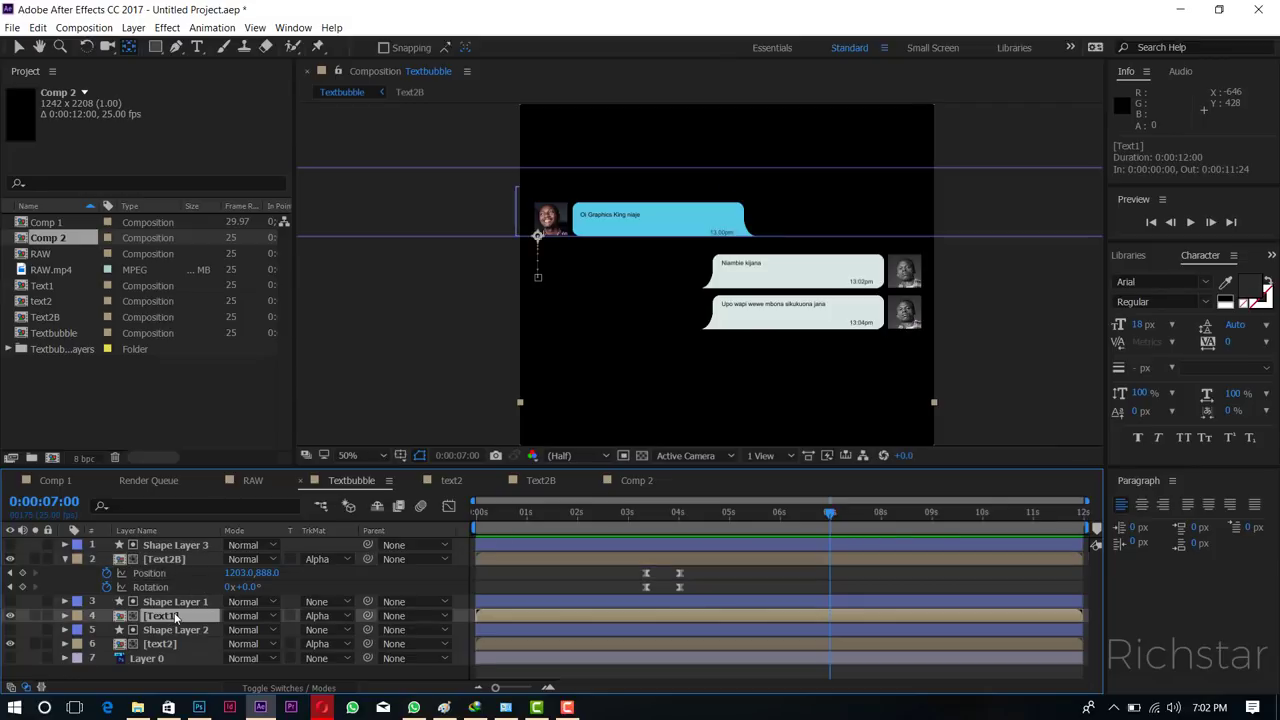
{"action": "double_click", "coordinate": [174, 617]}
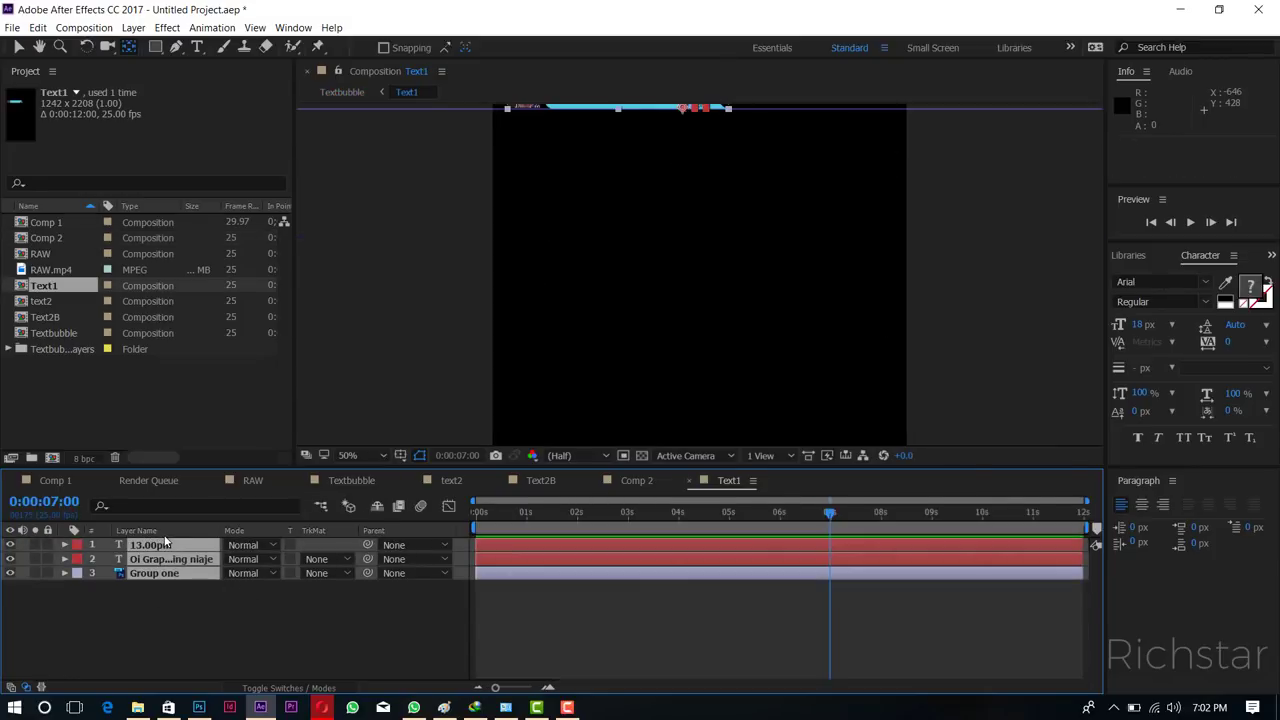
{"action": "key", "text": "ctrl+c"}
Rename Comp 2 to Text1 B and paste the copied bubble layers into it.
{"action": "left_click", "coordinate": [644, 480]}
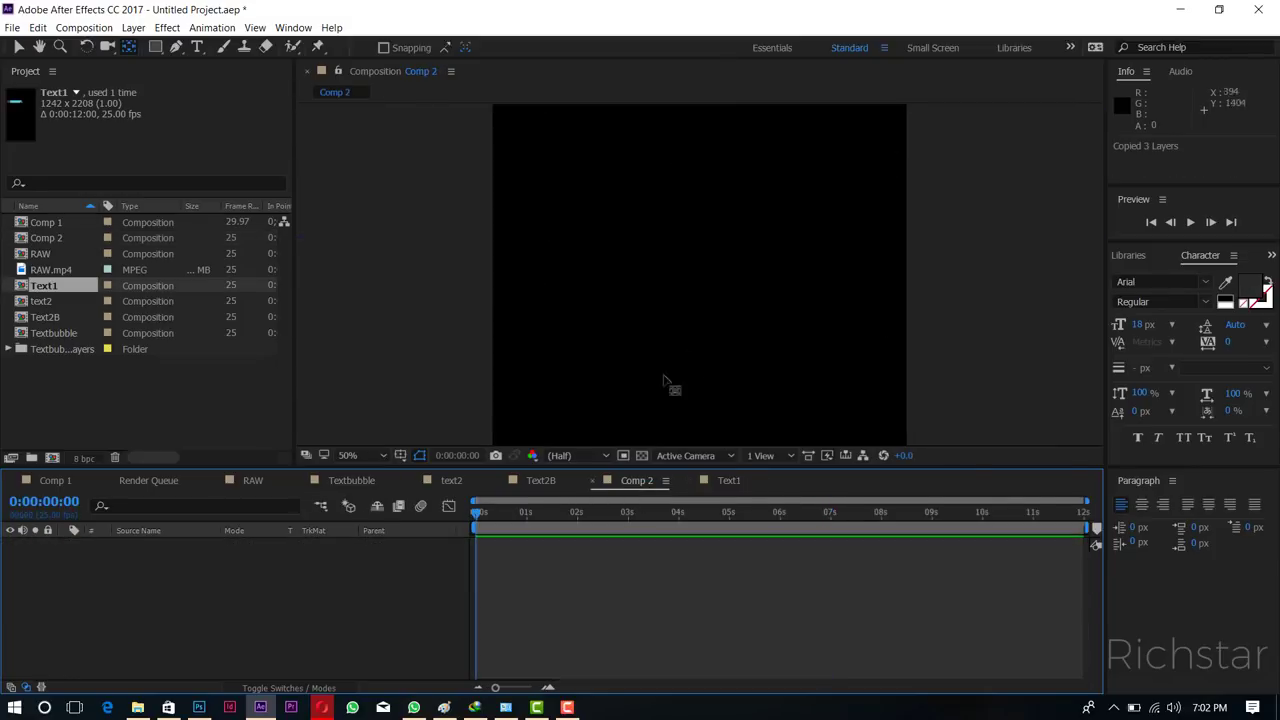
{"action": "left_click", "coordinate": [86, 27]}
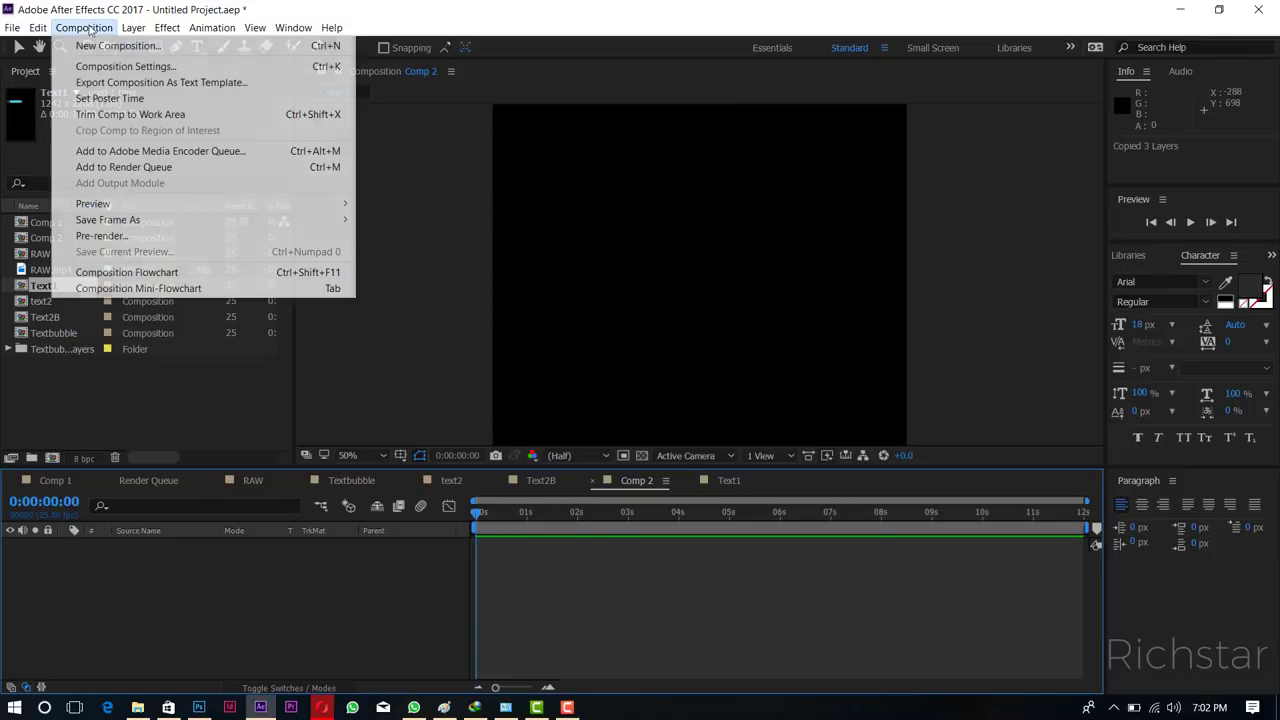
{"action": "left_click", "coordinate": [126, 66]}
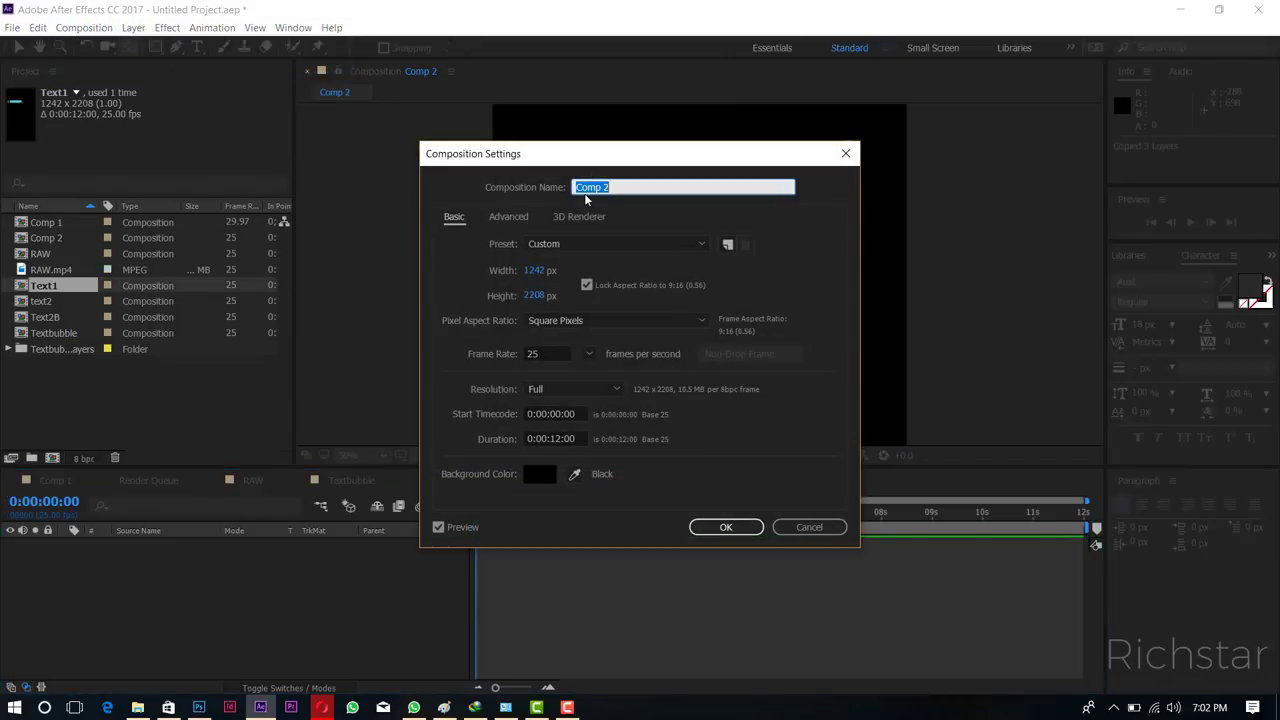
{"action": "type", "text": "Text1 B"}
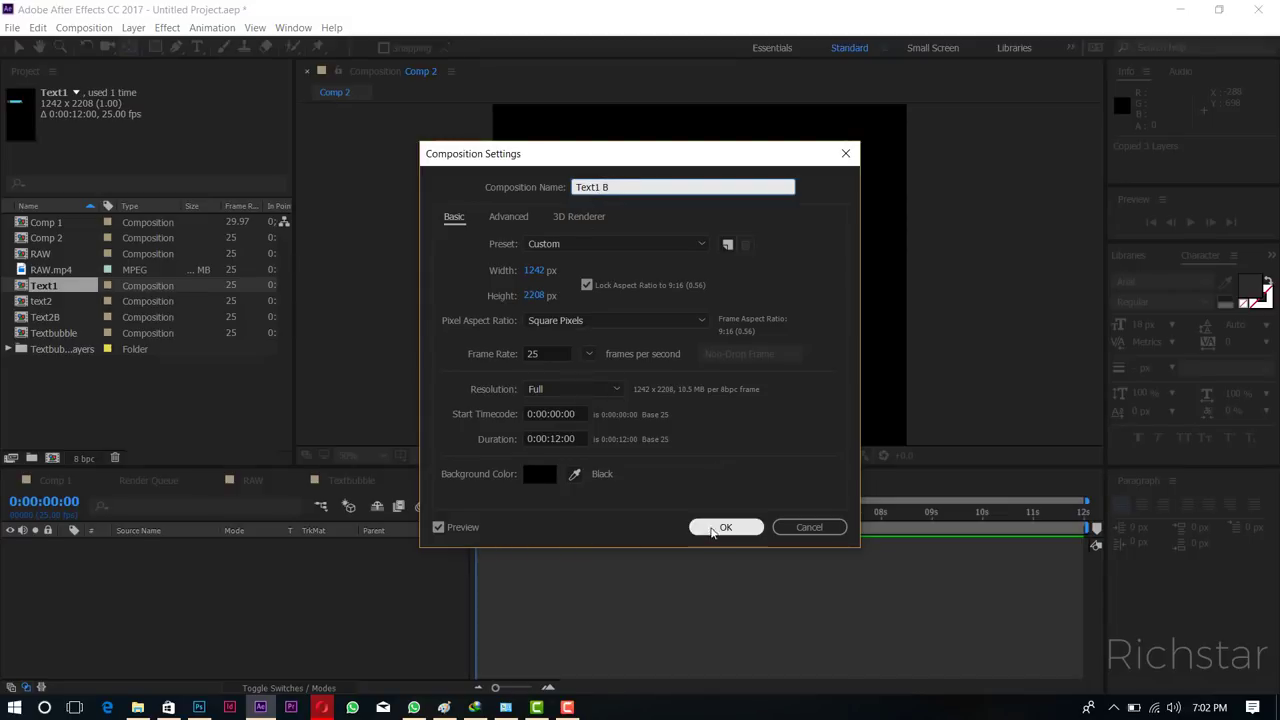
{"action": "left_click", "coordinate": [716, 527]}
{"action": "key", "text": "ctrl+v"}
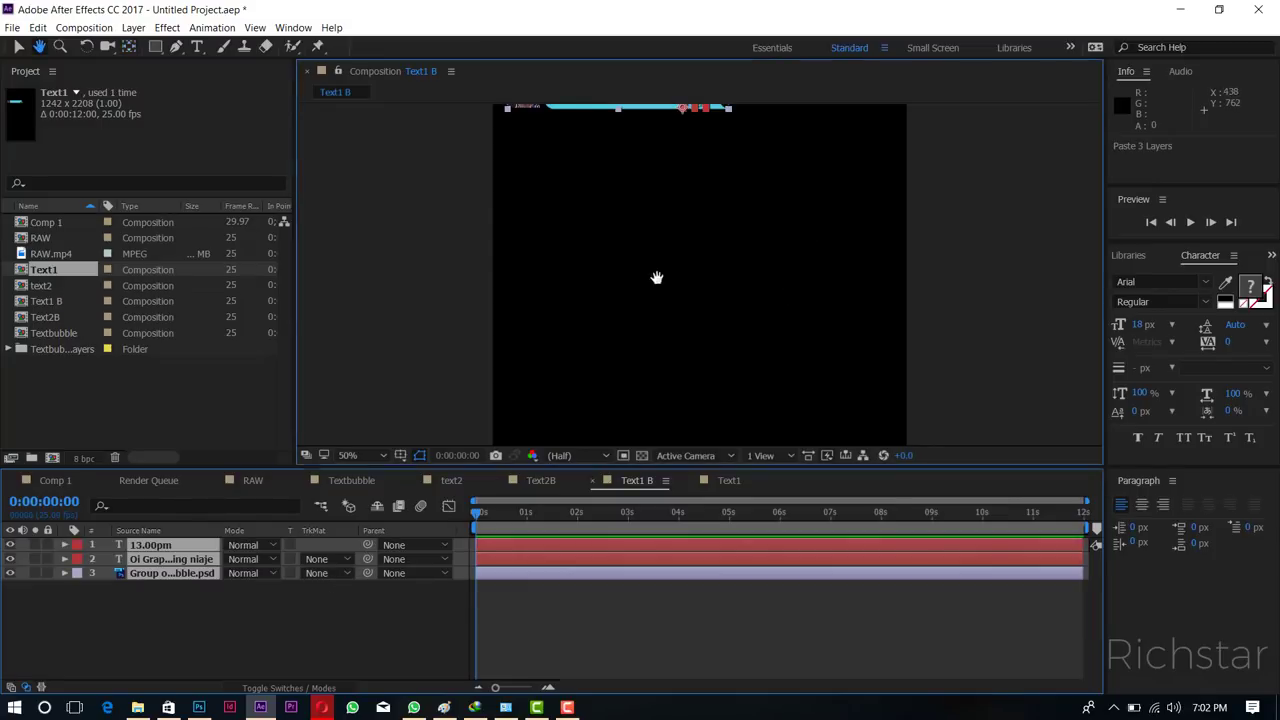
{"action": "left_click_drag", "start_coordinate": [657, 277], "coordinate": [663, 346]}
Change the copied bubble's message to 'Nipo home ila soon nakuja Nisubilie'.
{"action": "key", "text": "period"}
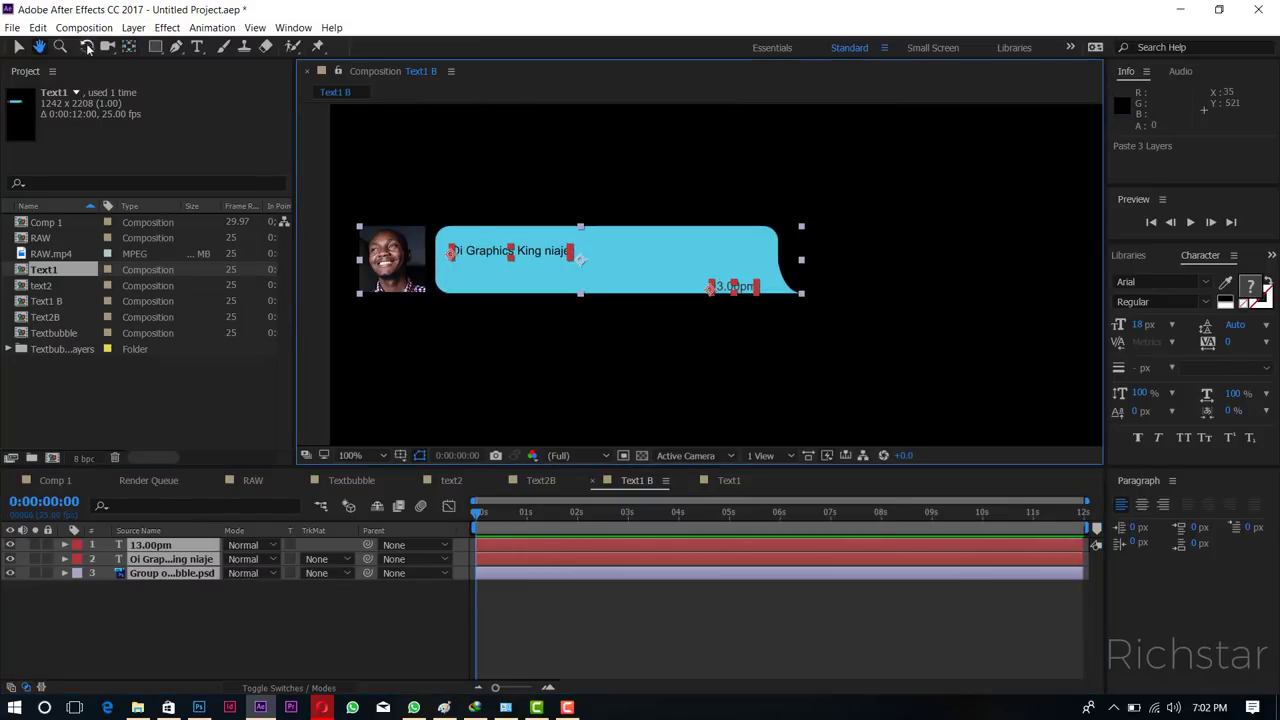
{"action": "left_click", "coordinate": [20, 50]}
{"action": "left_click", "coordinate": [161, 556]}
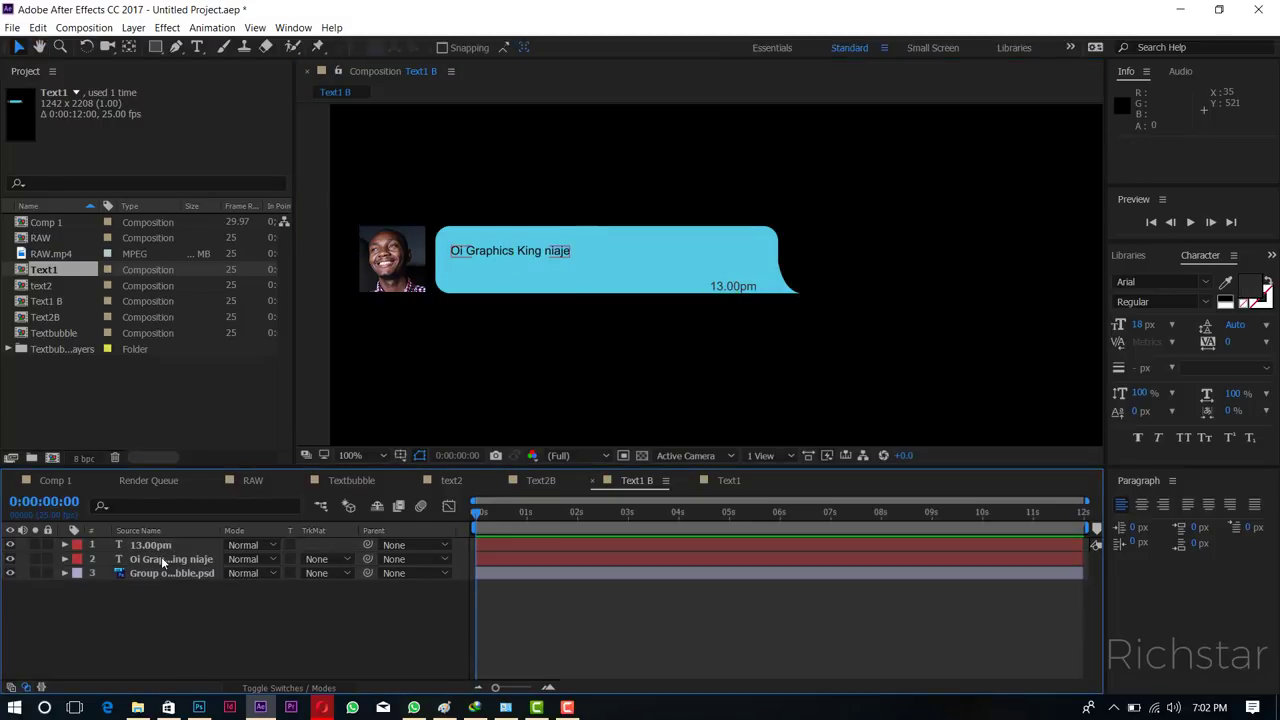
{"action": "double_click", "coordinate": [161, 556]}
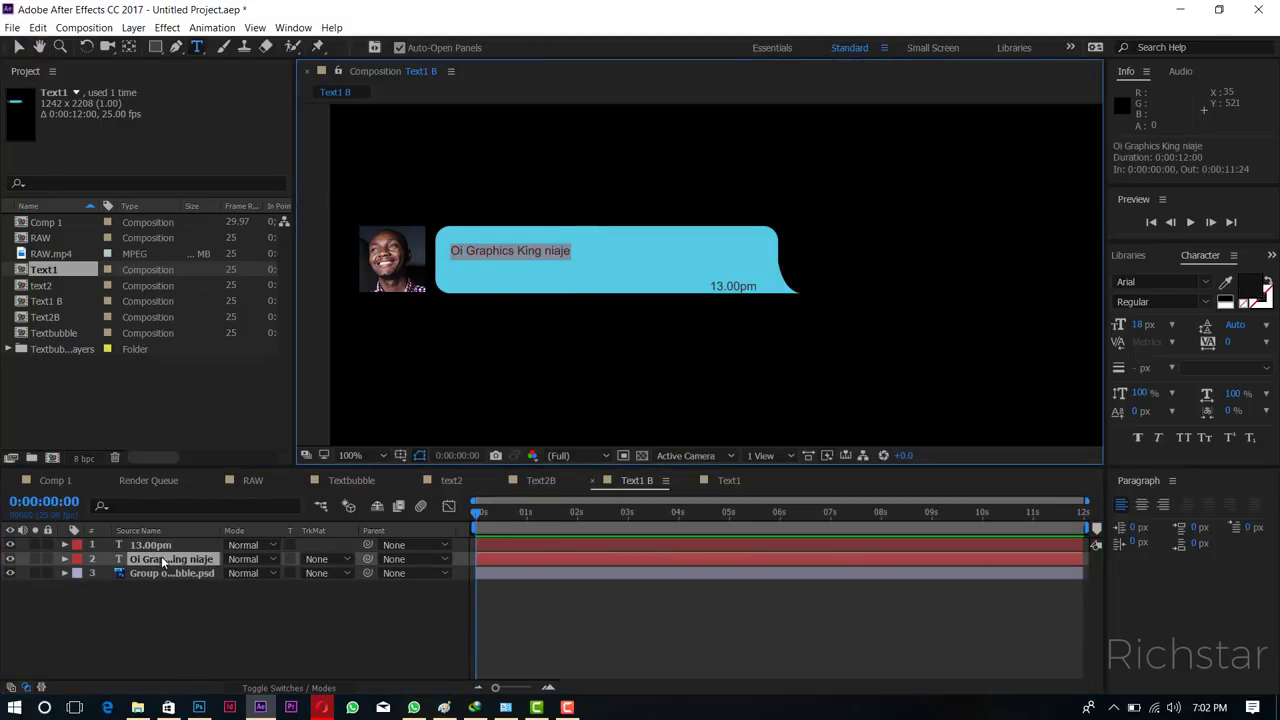
{"action": "type", "text": "Nipo "}
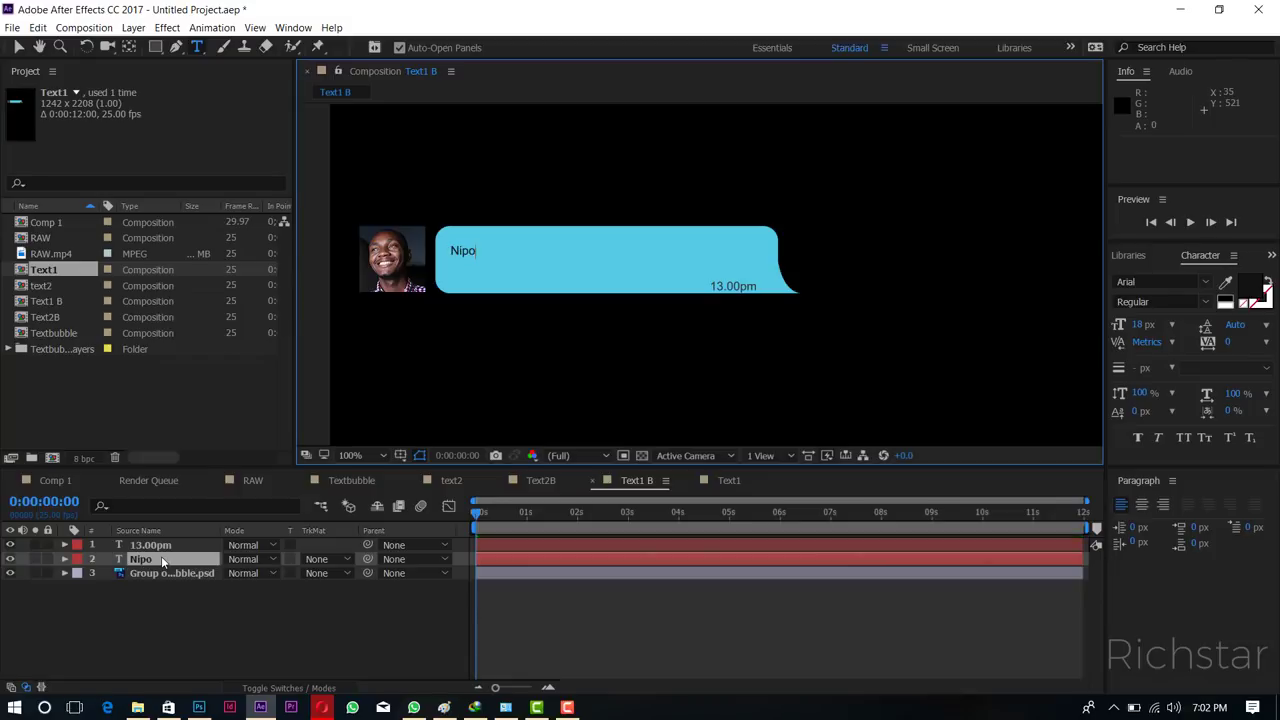
{"action": "type", "text": "home ila soo"}
{"action": "type", "text": "n "}
{"action": "type", "text": "nakuja "}
{"action": "type", "text": "Nisu"}
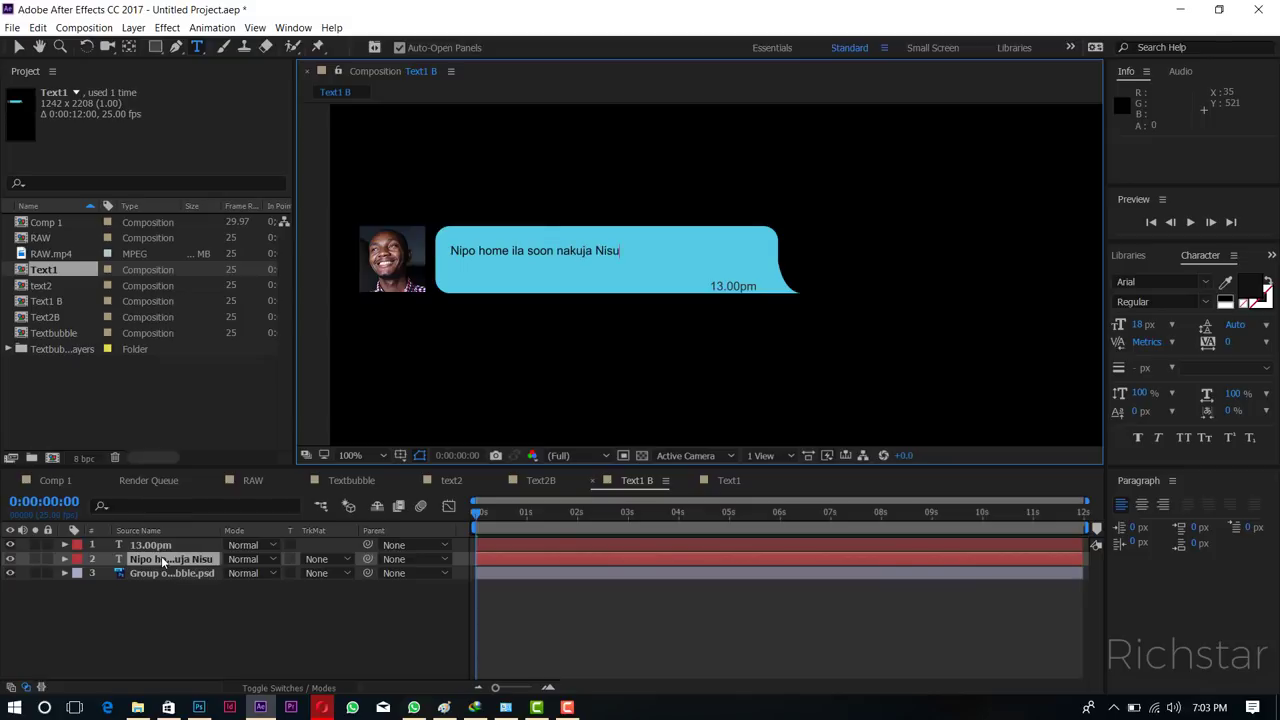
{"action": "type", "text": "bilie"}
Edit the bubble's timestamp from 13.00pm to 13.05pm.
{"action": "left_click", "coordinate": [92, 646]}
{"action": "double_click", "coordinate": [148, 545]}
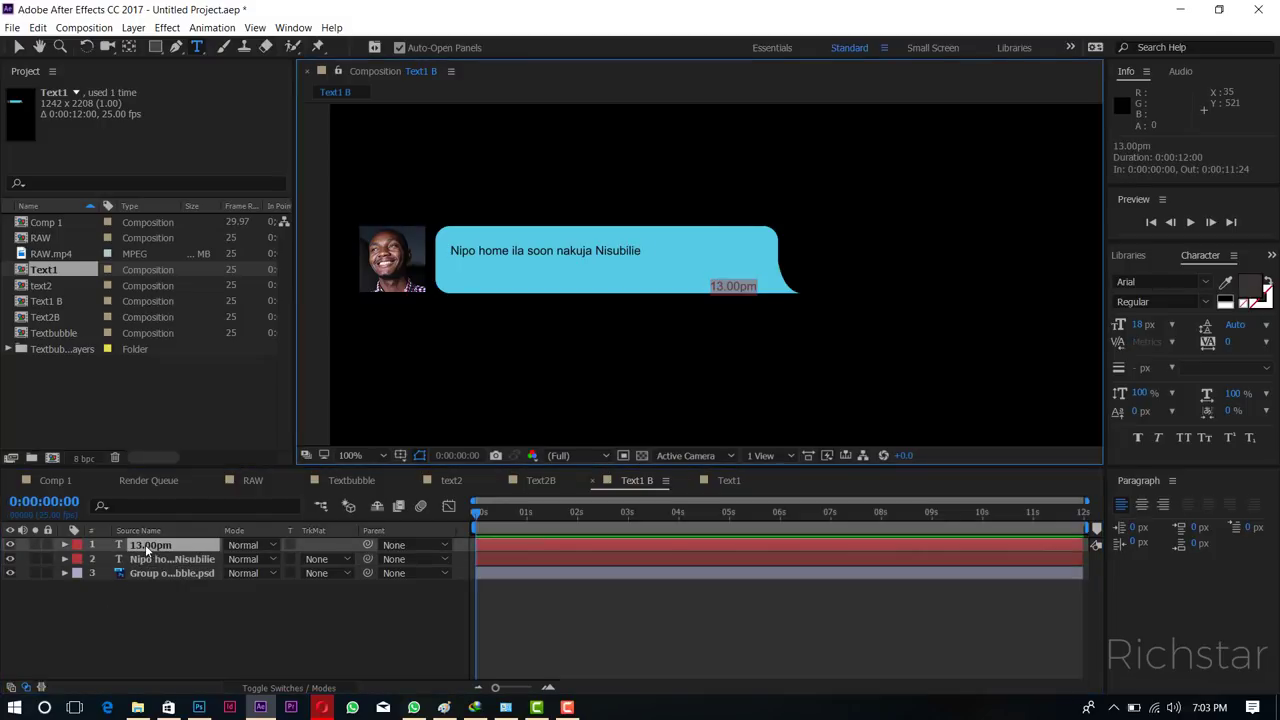
{"action": "left_click", "coordinate": [736, 286]}
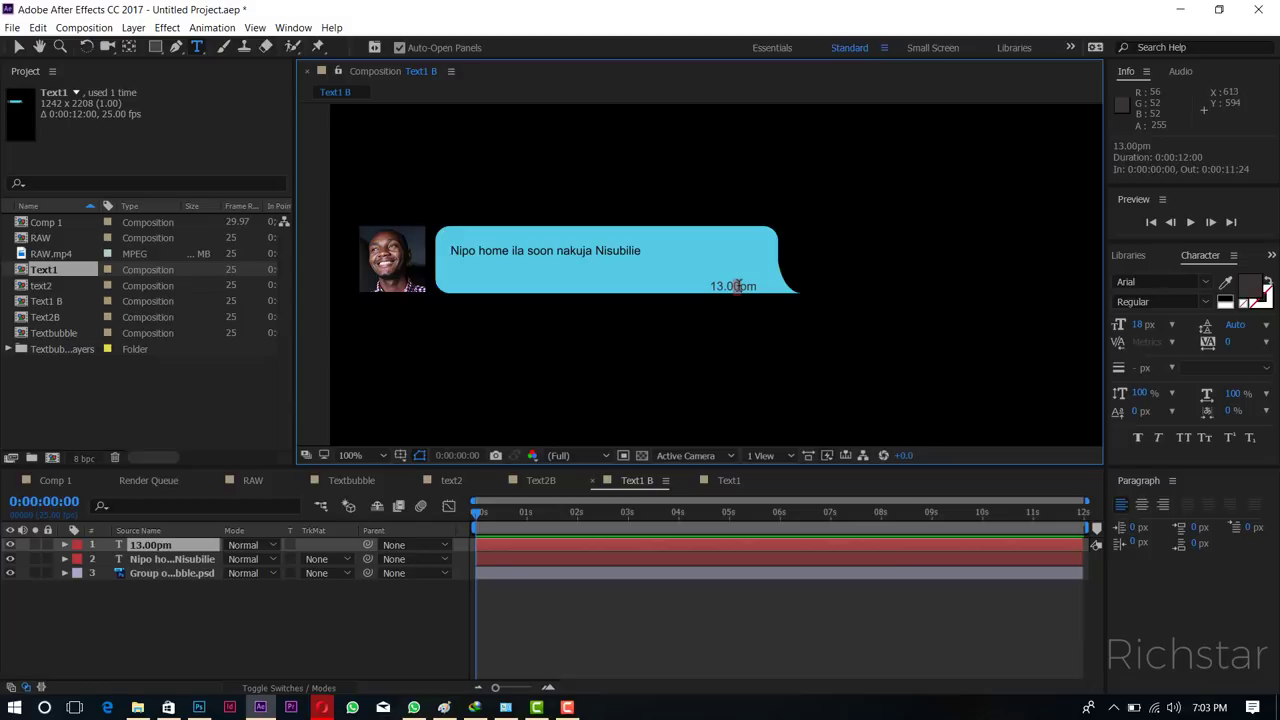
{"action": "key", "text": "BackSpace"}
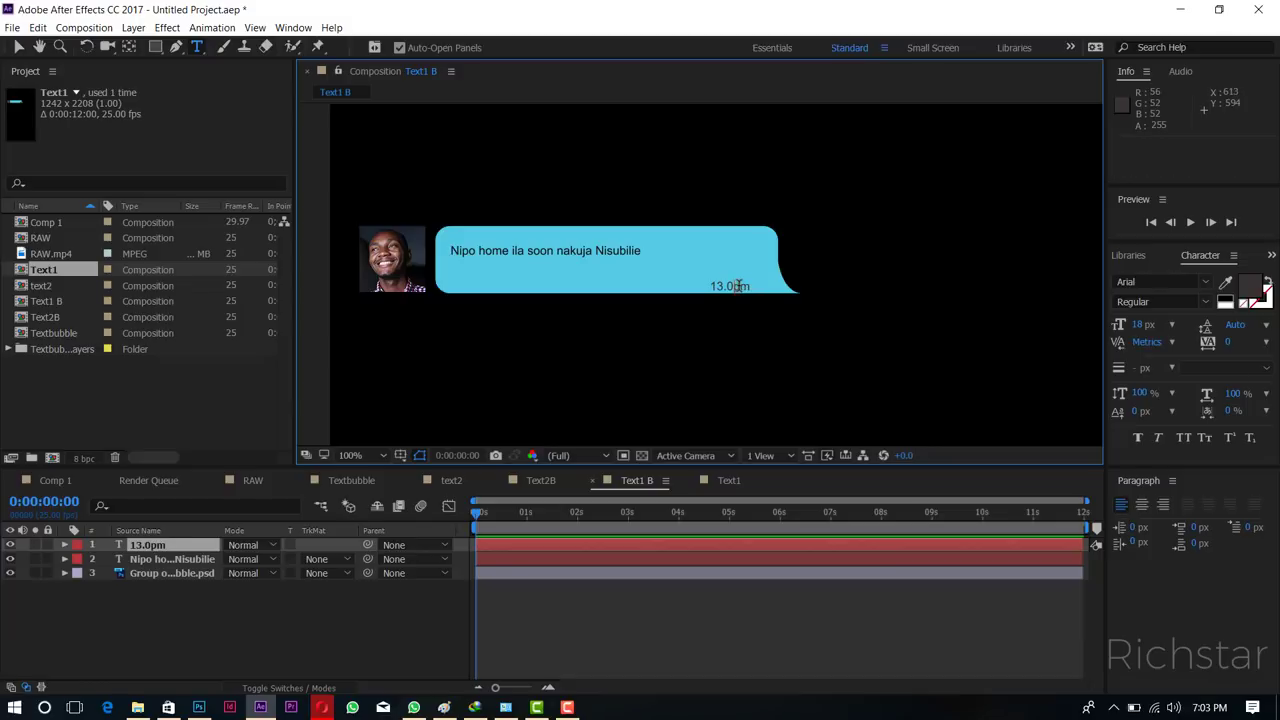
{"action": "type", "text": "5"}
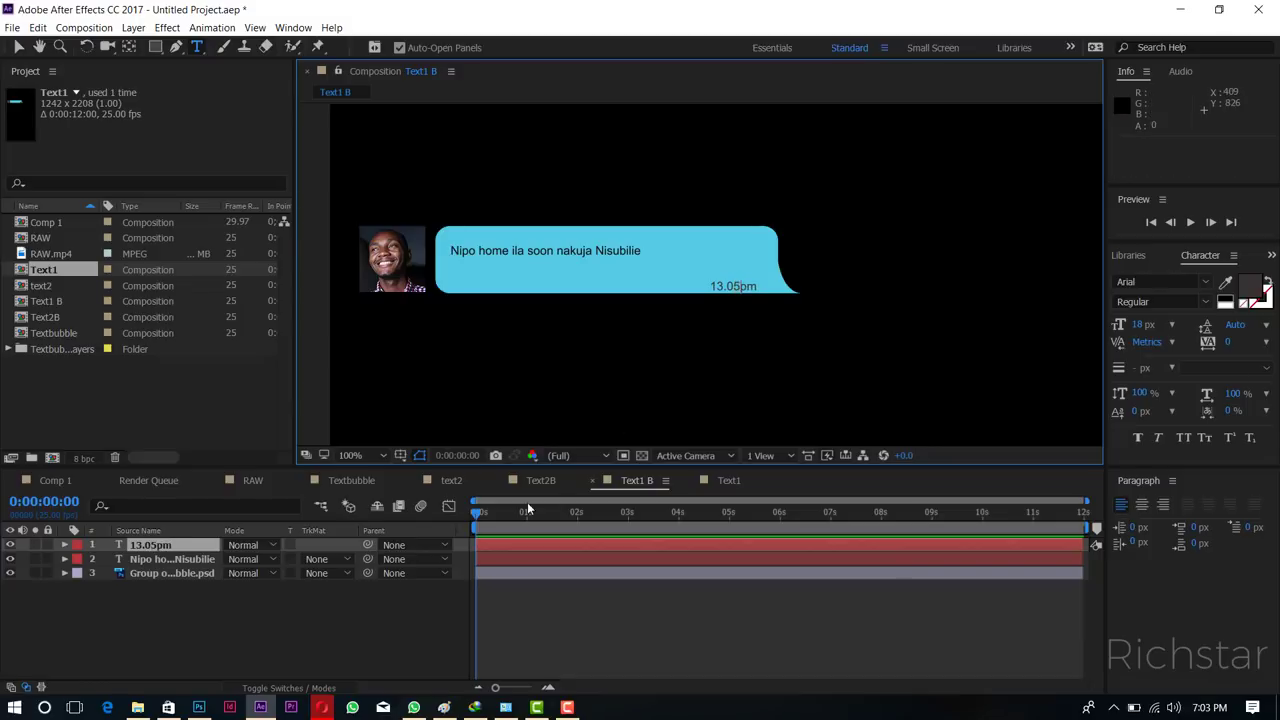
{"action": "left_click", "coordinate": [350, 630]}
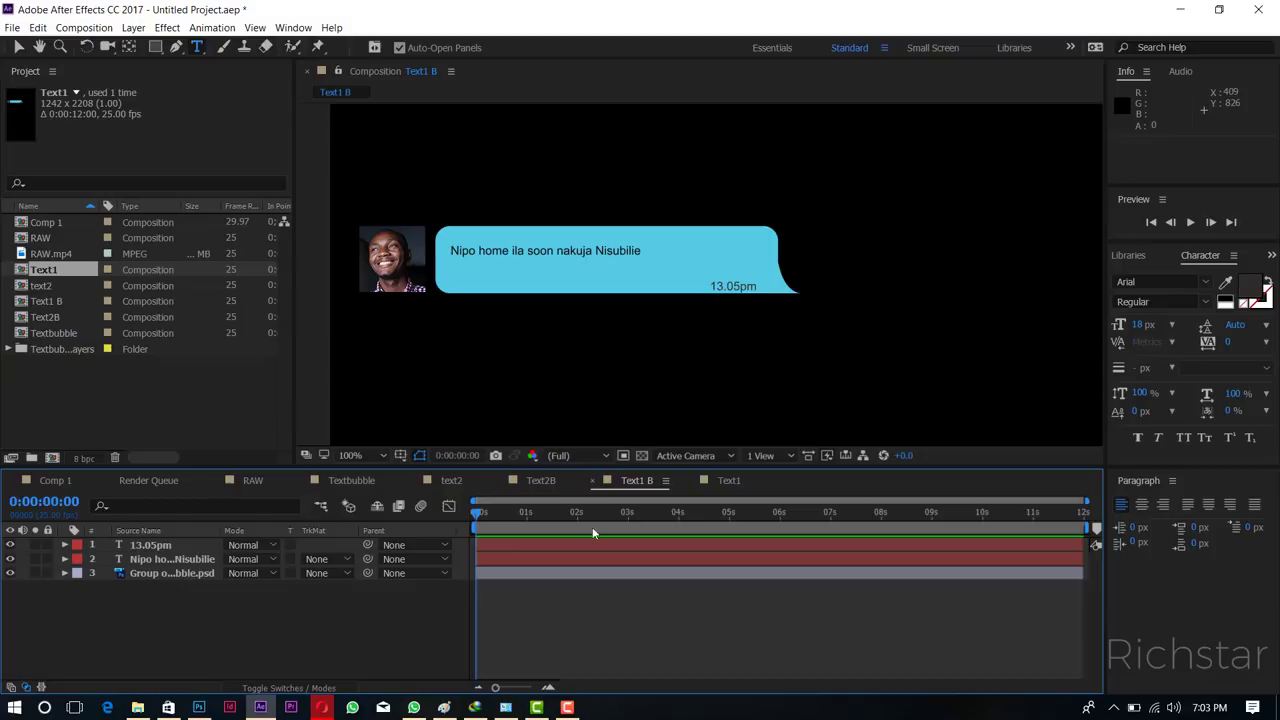
Add the Text1 B composition as the top layer in Textbubble.
{"action": "left_click", "coordinate": [544, 482]}
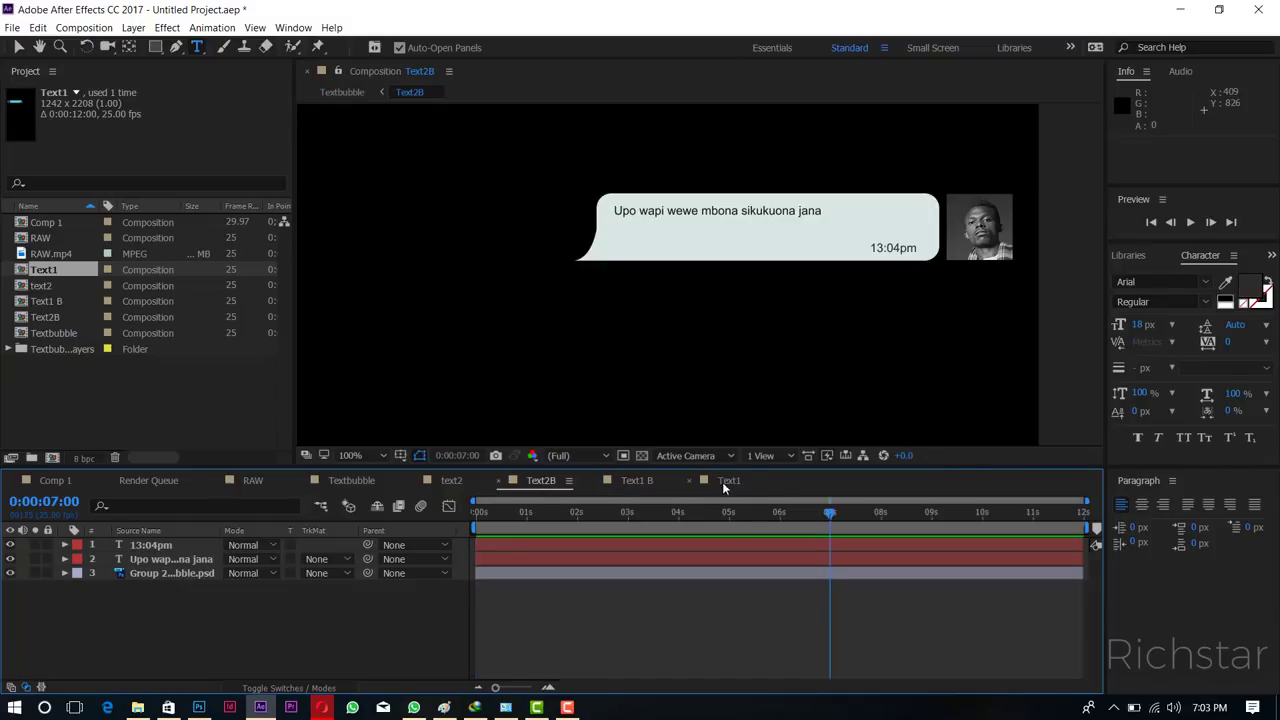
{"action": "left_click", "coordinate": [636, 480]}
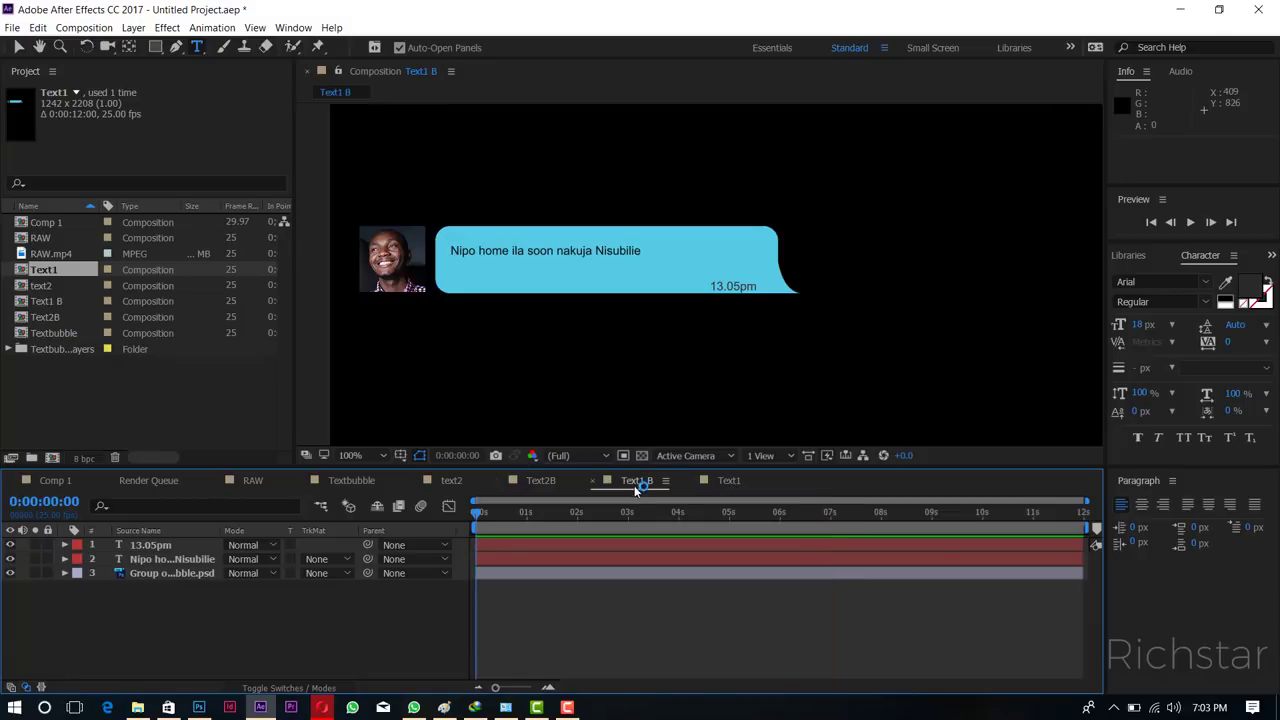
{"action": "left_click", "coordinate": [340, 479]}
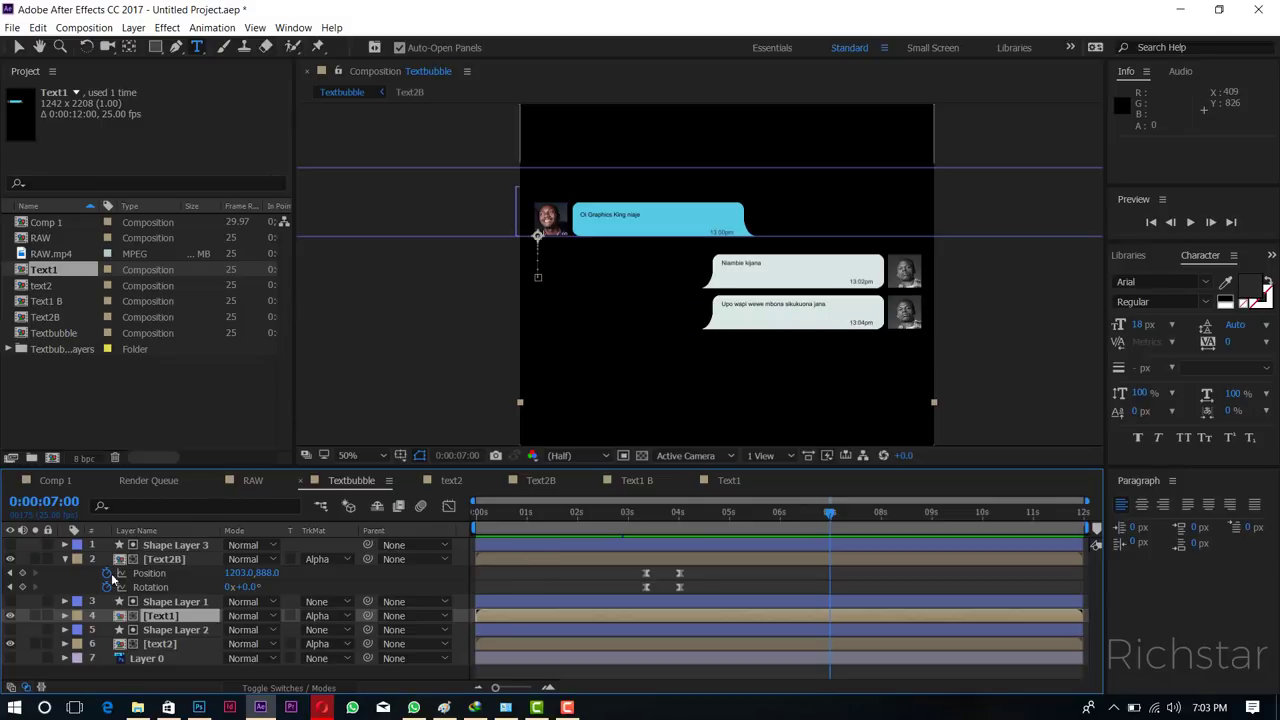
{"action": "left_click", "coordinate": [64, 561]}
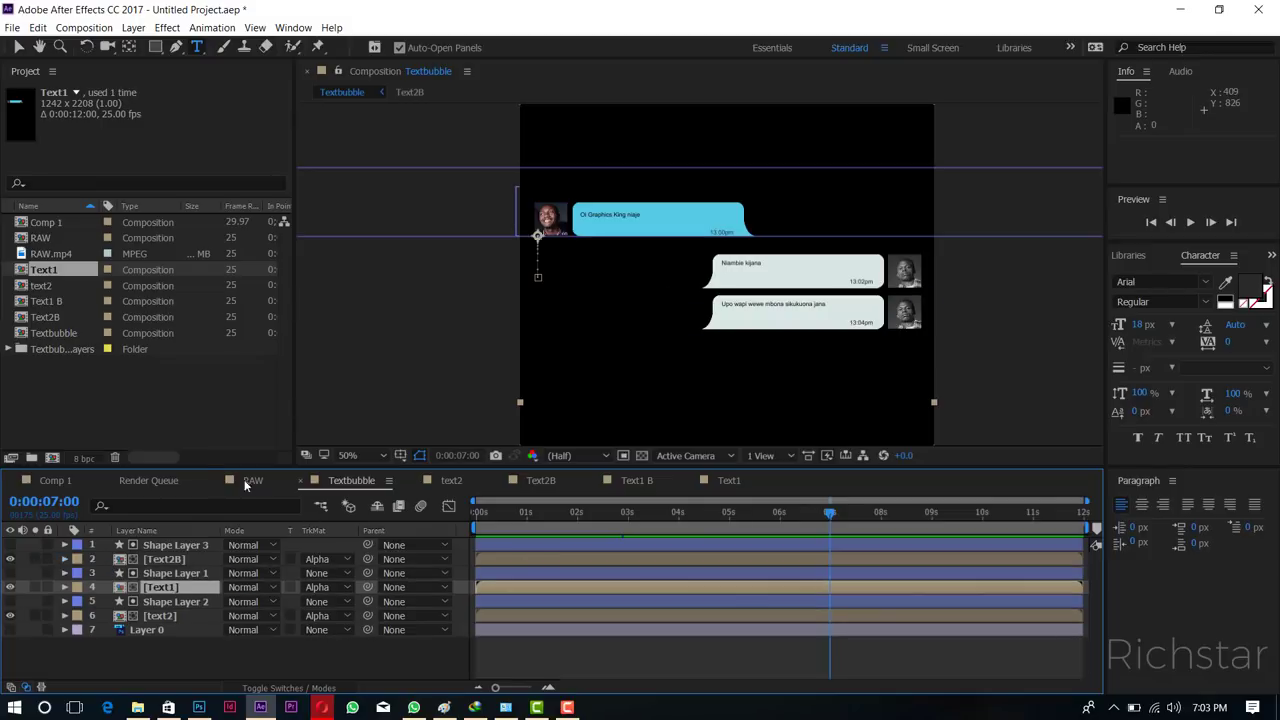
{"action": "left_click_drag", "start_coordinate": [62, 303], "coordinate": [157, 548]}
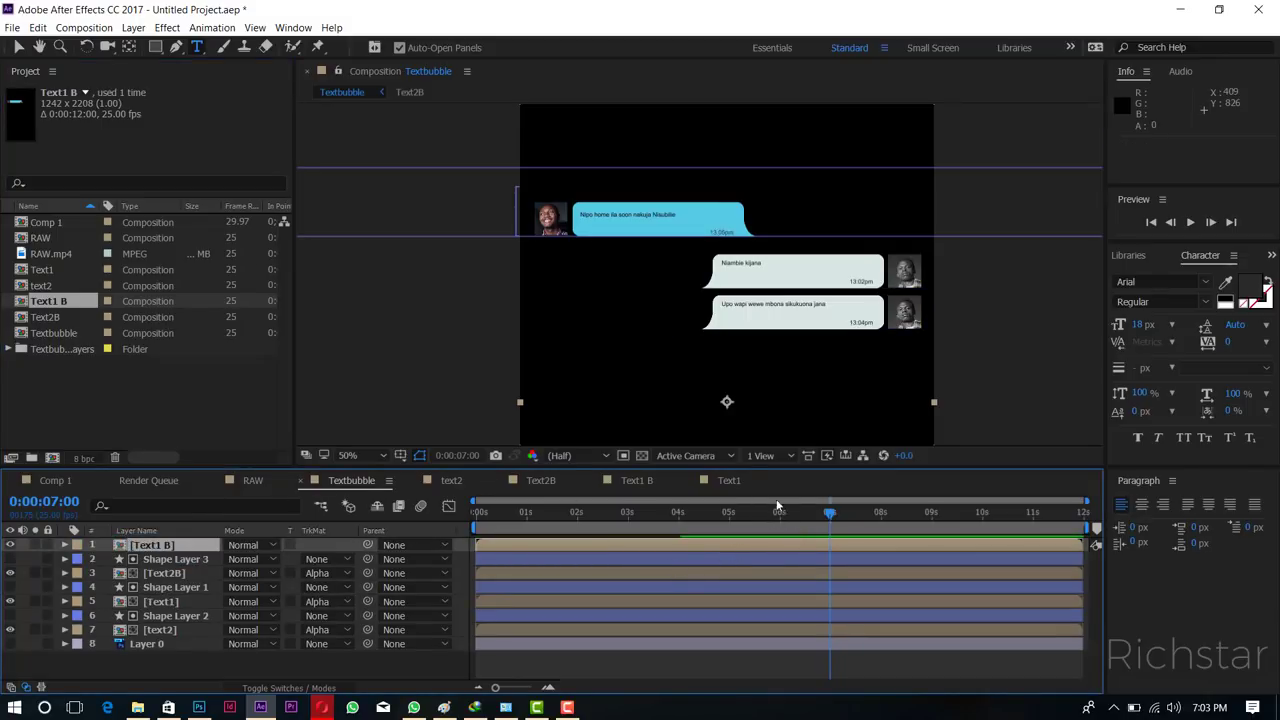
Lower the Text1 B bubble below the others, placing it at 621,1509.
{"action": "left_click", "coordinate": [17, 48]}
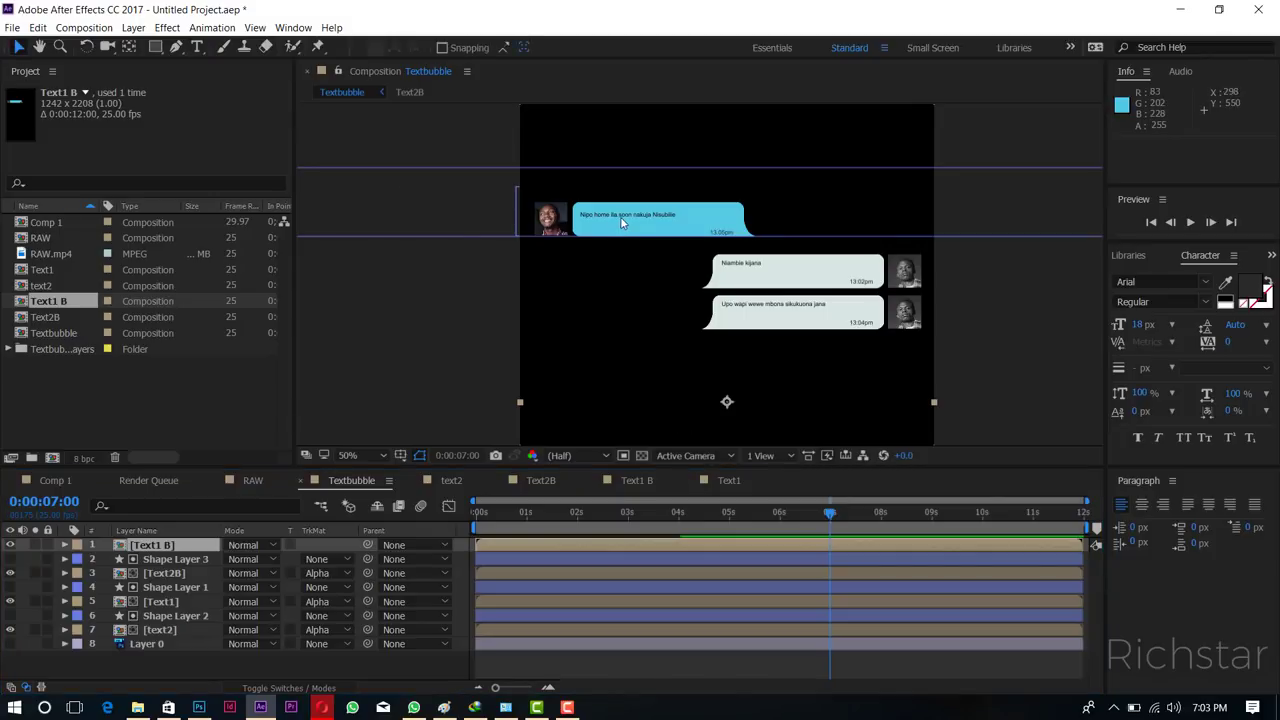
{"action": "left_click_drag", "start_coordinate": [620, 216], "coordinate": [620, 362]}
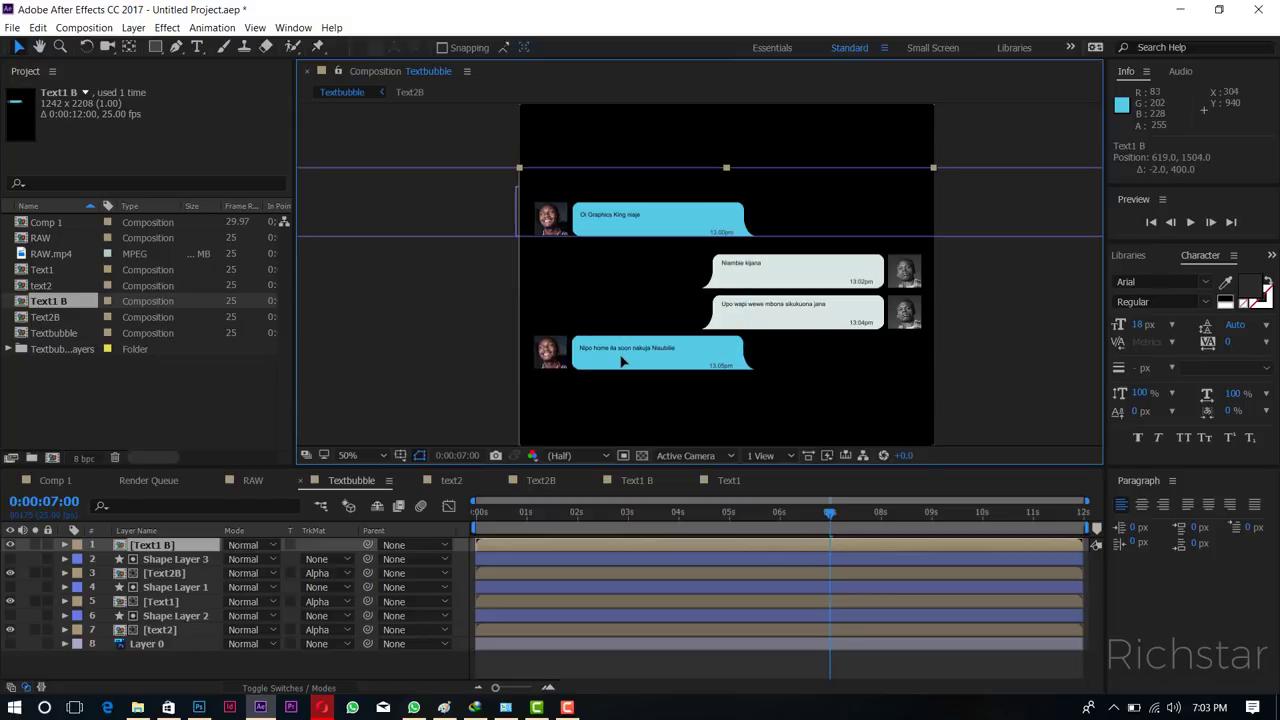
{"action": "key", "text": "ctrl+a"}
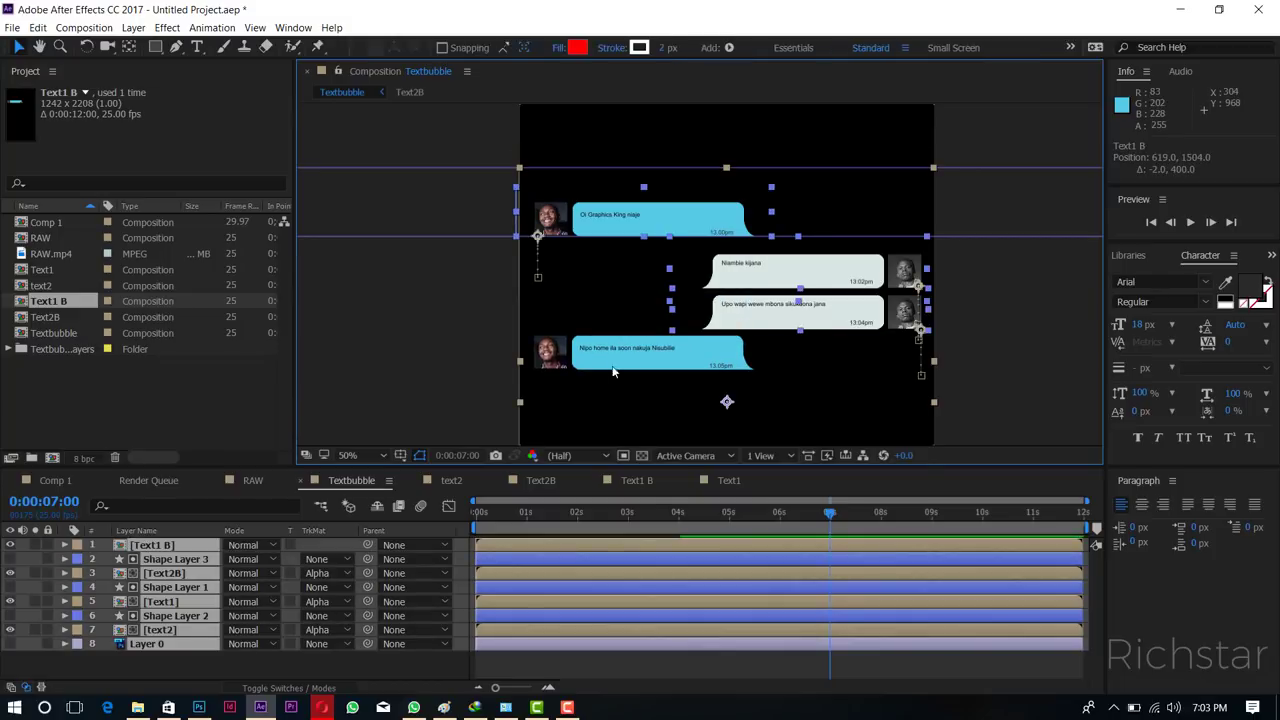
{"action": "left_click", "coordinate": [513, 662]}
{"action": "key", "text": "ctrl+z"}
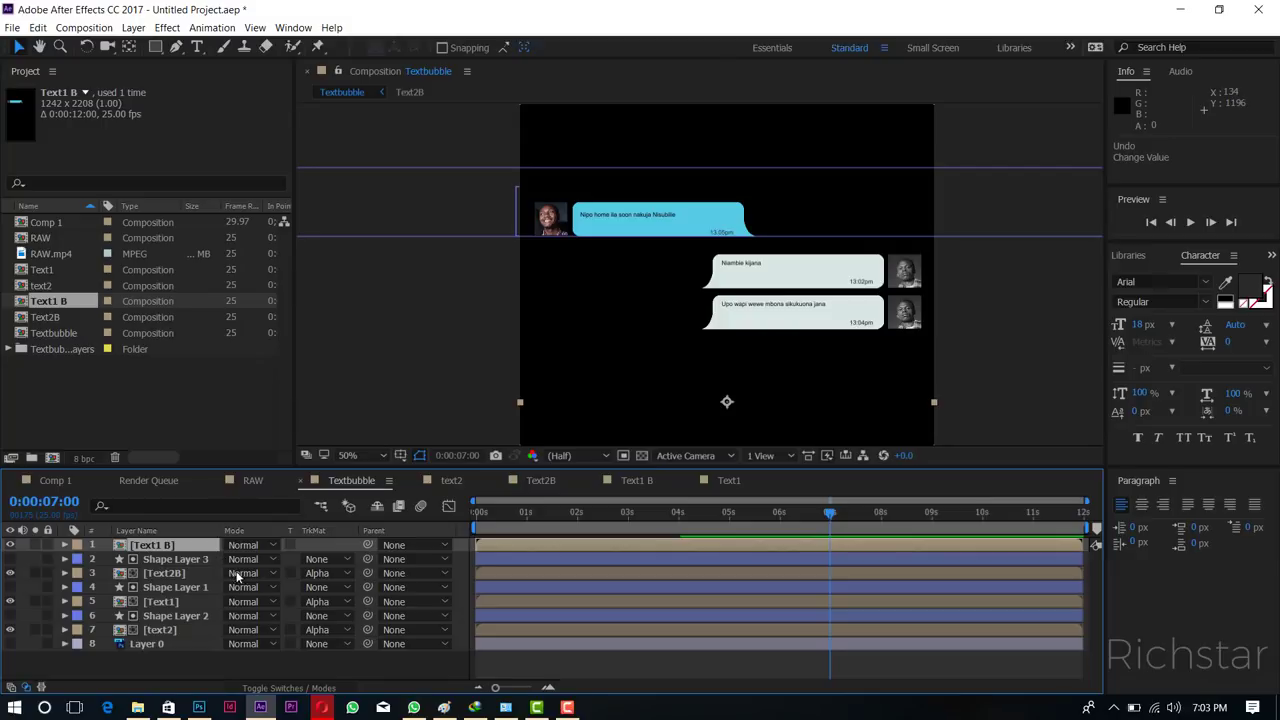
{"action": "key", "text": "p"}
{"action": "mouse_move", "coordinate": [270, 558]}
{"action": "left_mouse_down"}
{"action": "mouse_move", "coordinate": [829, 559]}
{"action": "mouse_move", "coordinate": [752, 410]}
{"action": "left_mouse_up"}
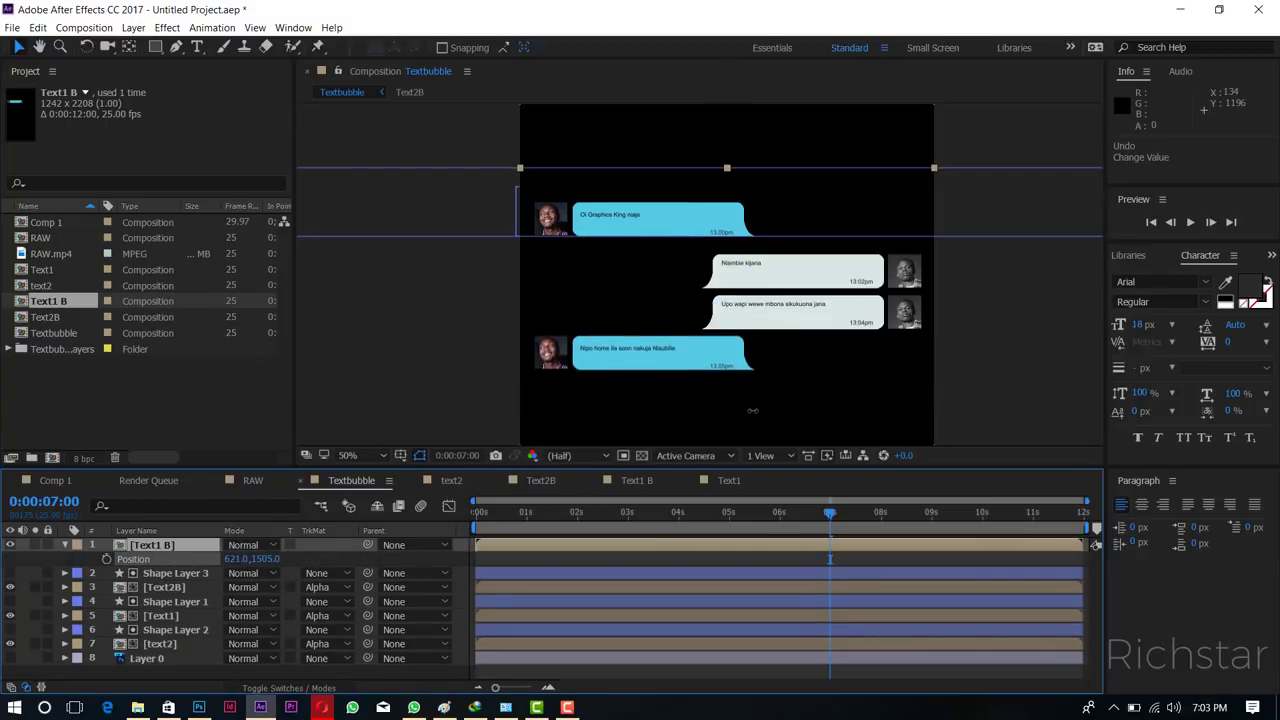
Drag the Nipo home bubble to the fourth row on the left, then zoom in to check its alignment.
{"action": "key", "text": "comma"}
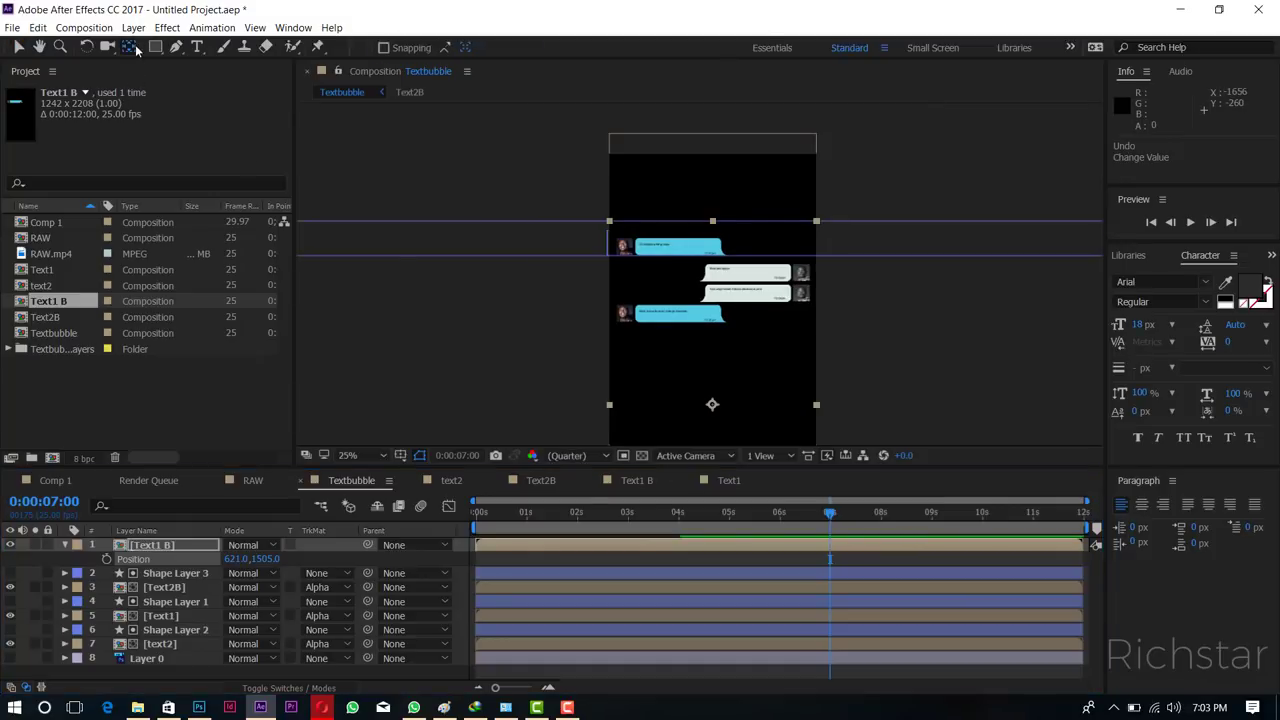
{"action": "left_click_drag", "start_coordinate": [712, 404], "coordinate": [617, 323]}
{"action": "key", "text": "period"}
{"action": "key", "text": "period"}
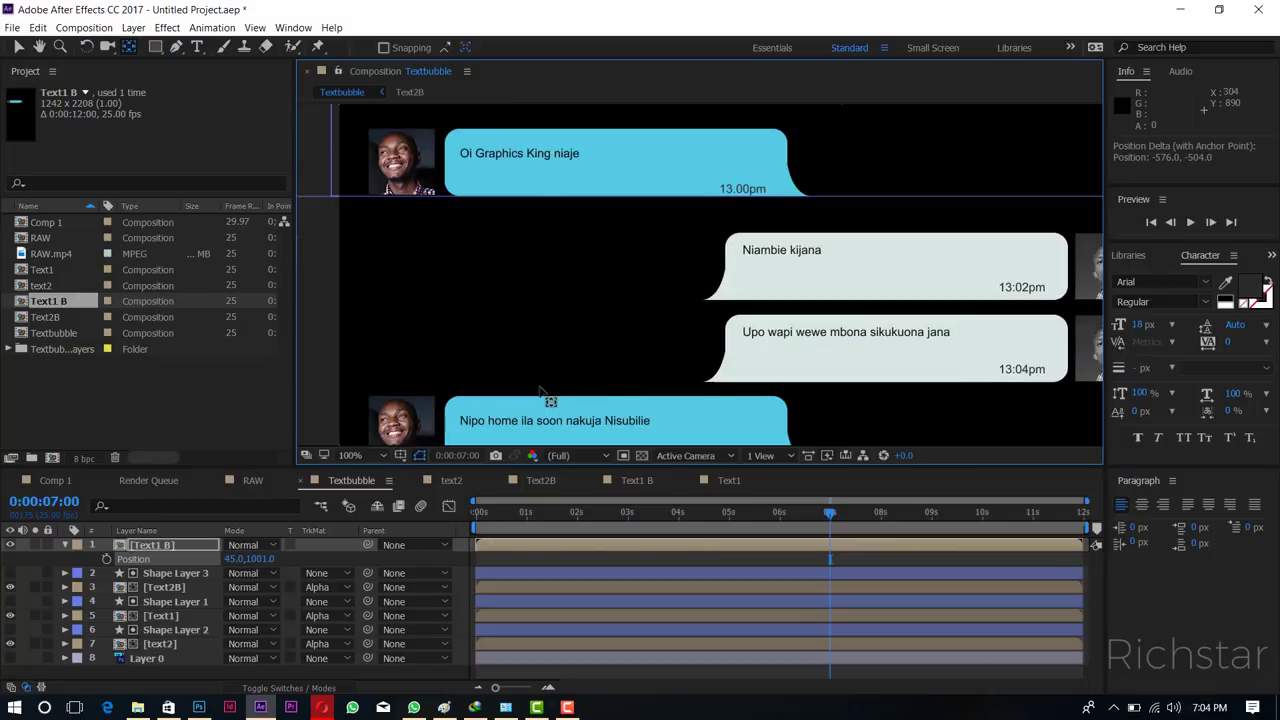
{"action": "key", "text": "comma"}
{"action": "key", "text": "h"}
{"action": "left_click_drag", "start_coordinate": [614, 357], "coordinate": [600, 291]}
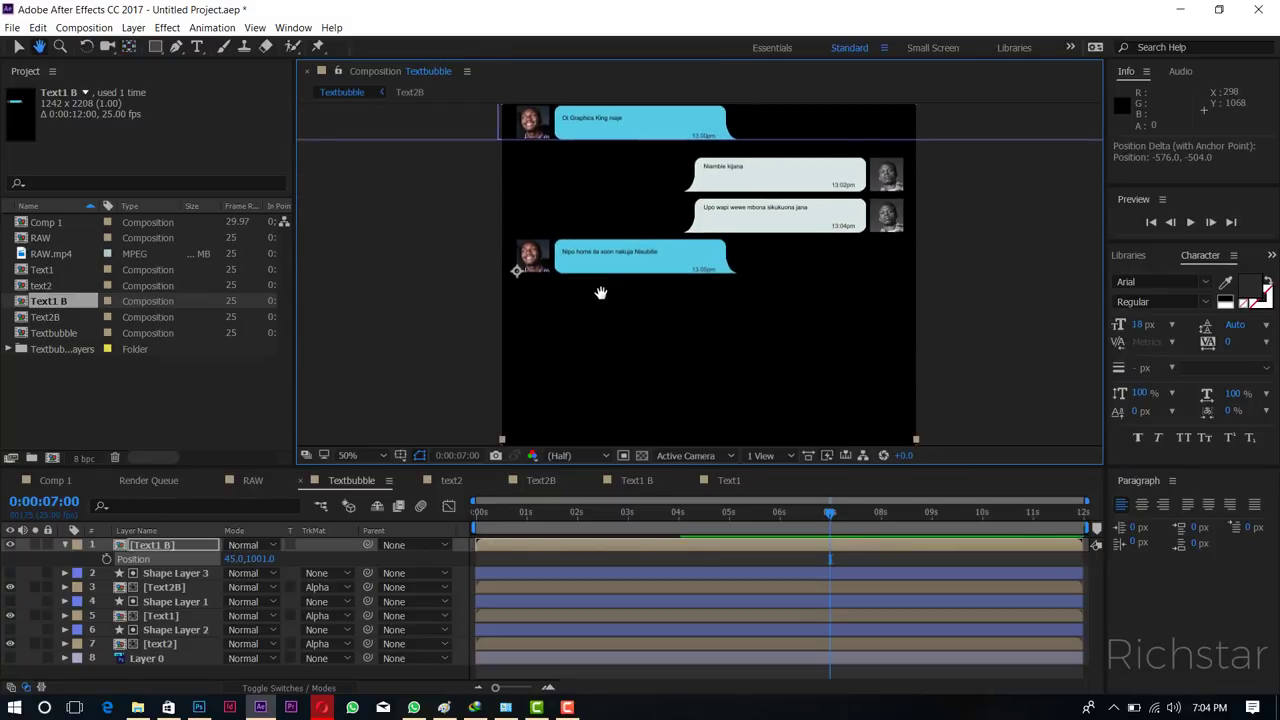
{"action": "key", "text": "period"}
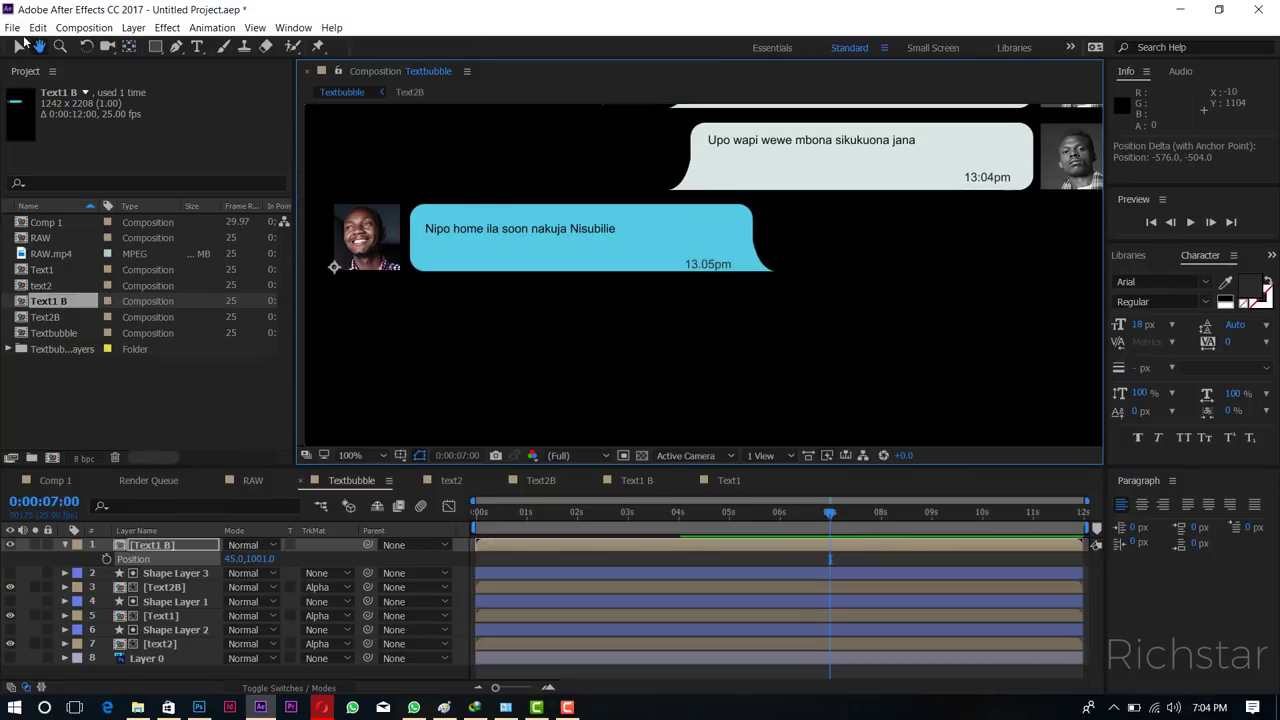
{"action": "left_click", "coordinate": [18, 47]}
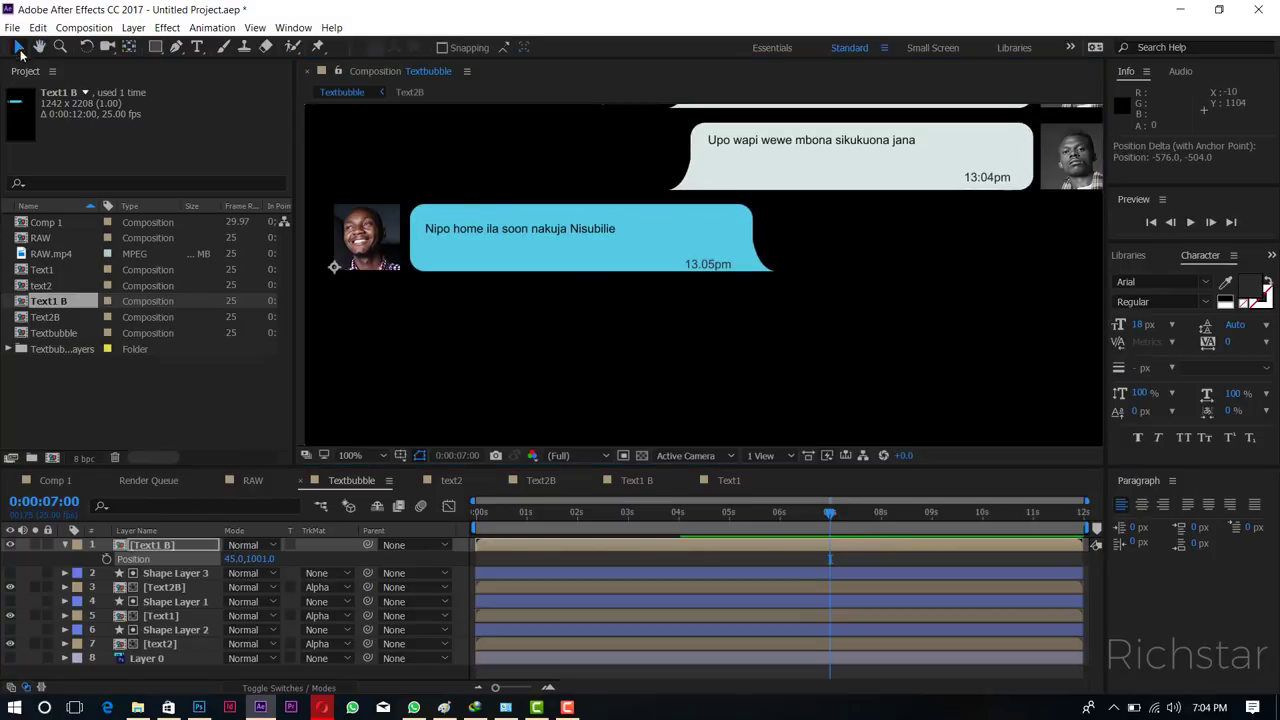
{"action": "left_click", "coordinate": [201, 547]}
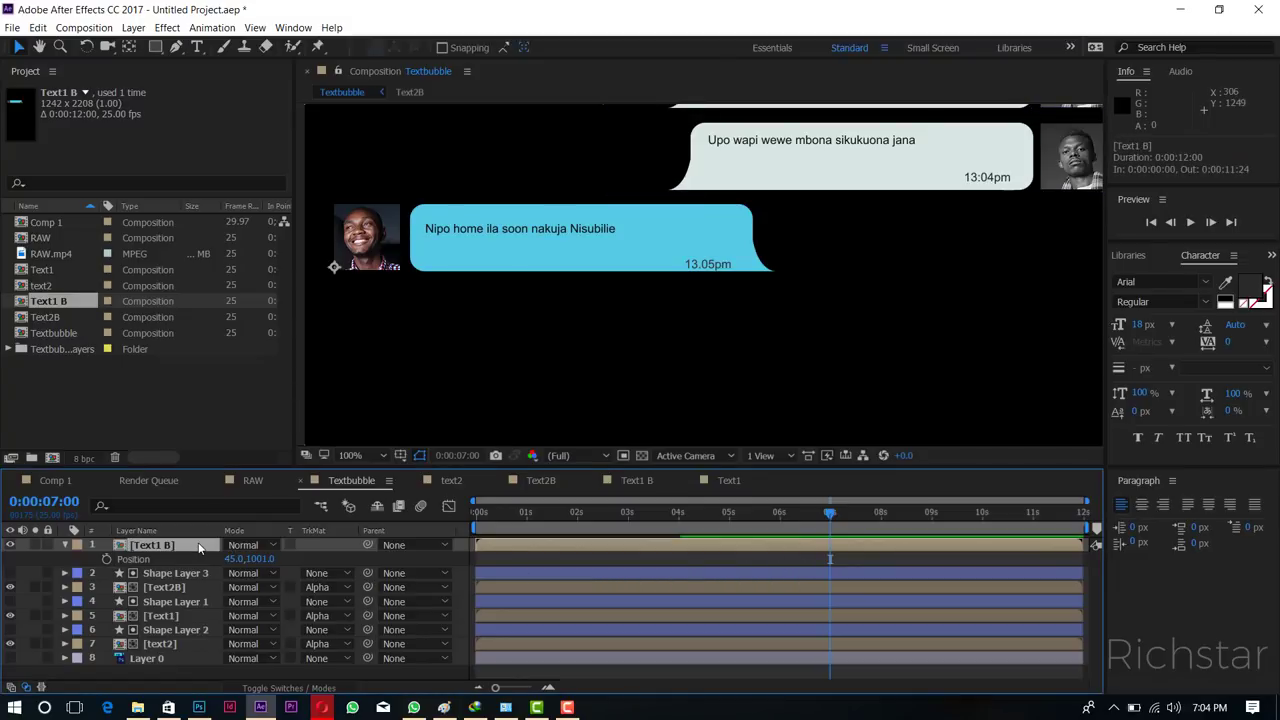
Set Position and Rotation keyframes on Text1 B at 7 seconds.
{"action": "left_click", "coordinate": [107, 559]}
{"action": "key", "text": "r"}
{"action": "left_click", "coordinate": [107, 559]}
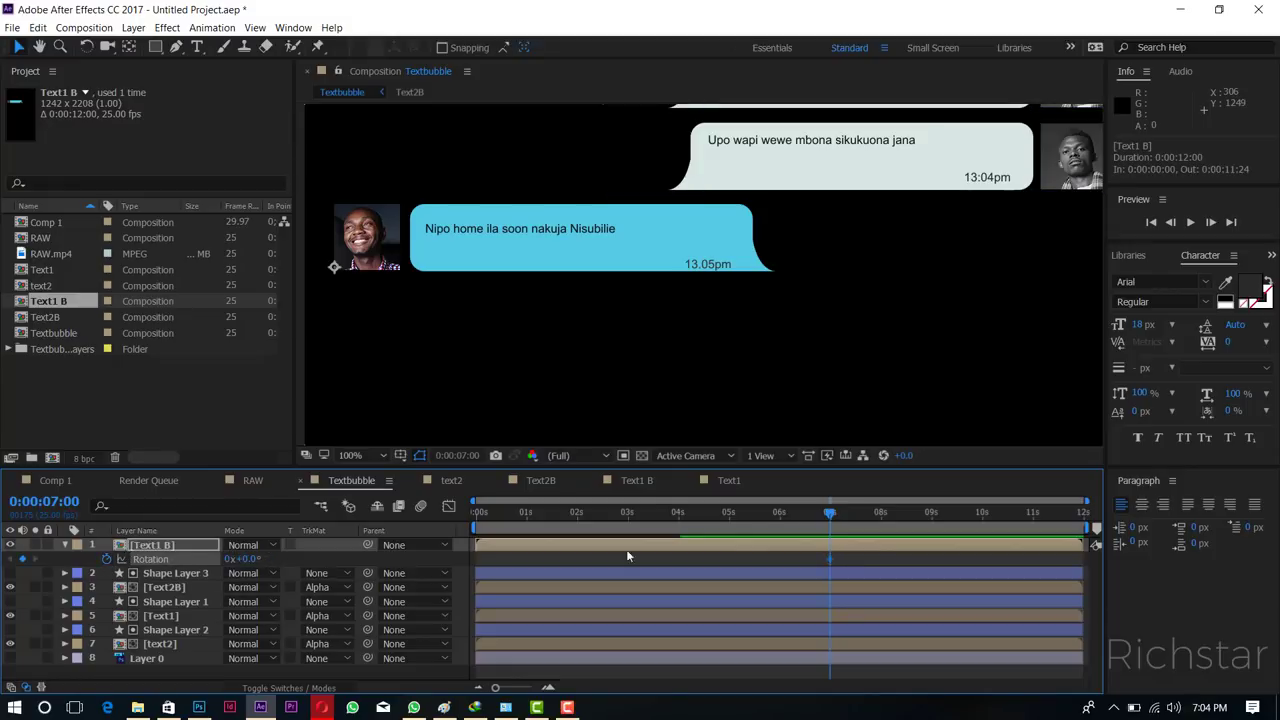
At 0:00:06:06, lower the bubble to Y 1067 and rotate it to 90°.
{"action": "left_click", "coordinate": [792, 514]}
{"action": "key", "text": "shift+p"}
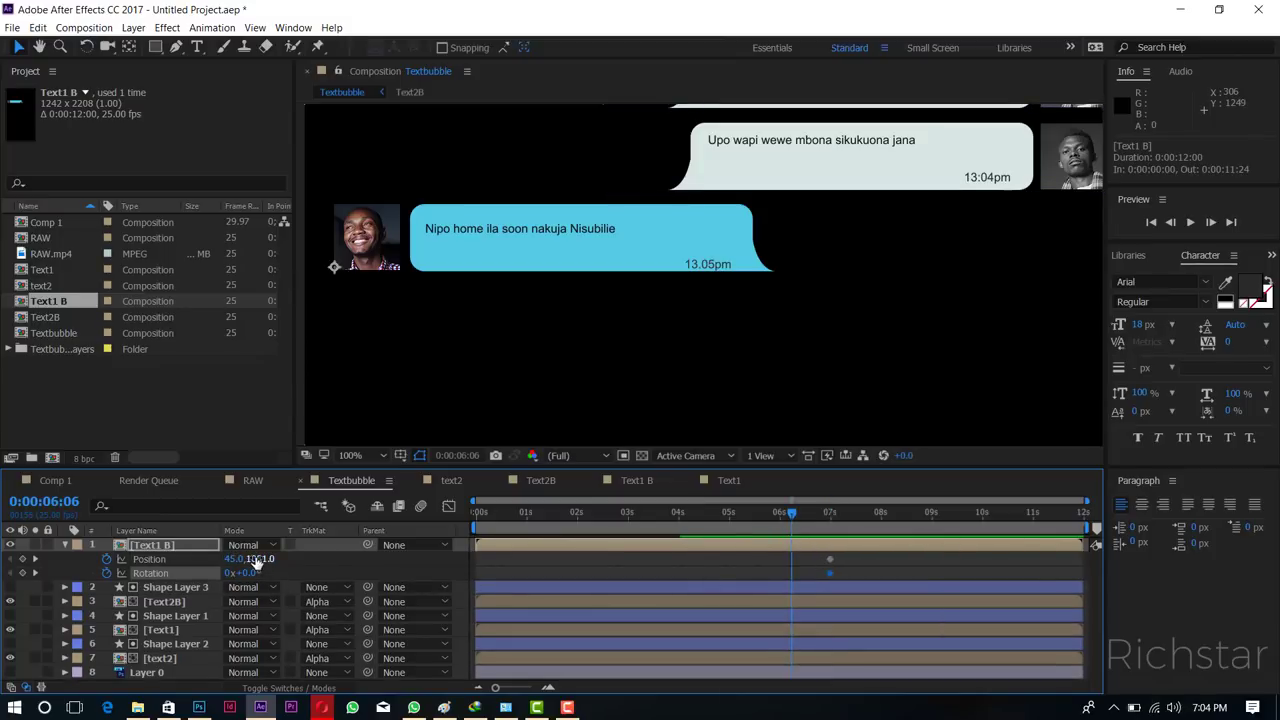
{"action": "left_click_drag", "start_coordinate": [257, 562], "coordinate": [330, 532]}
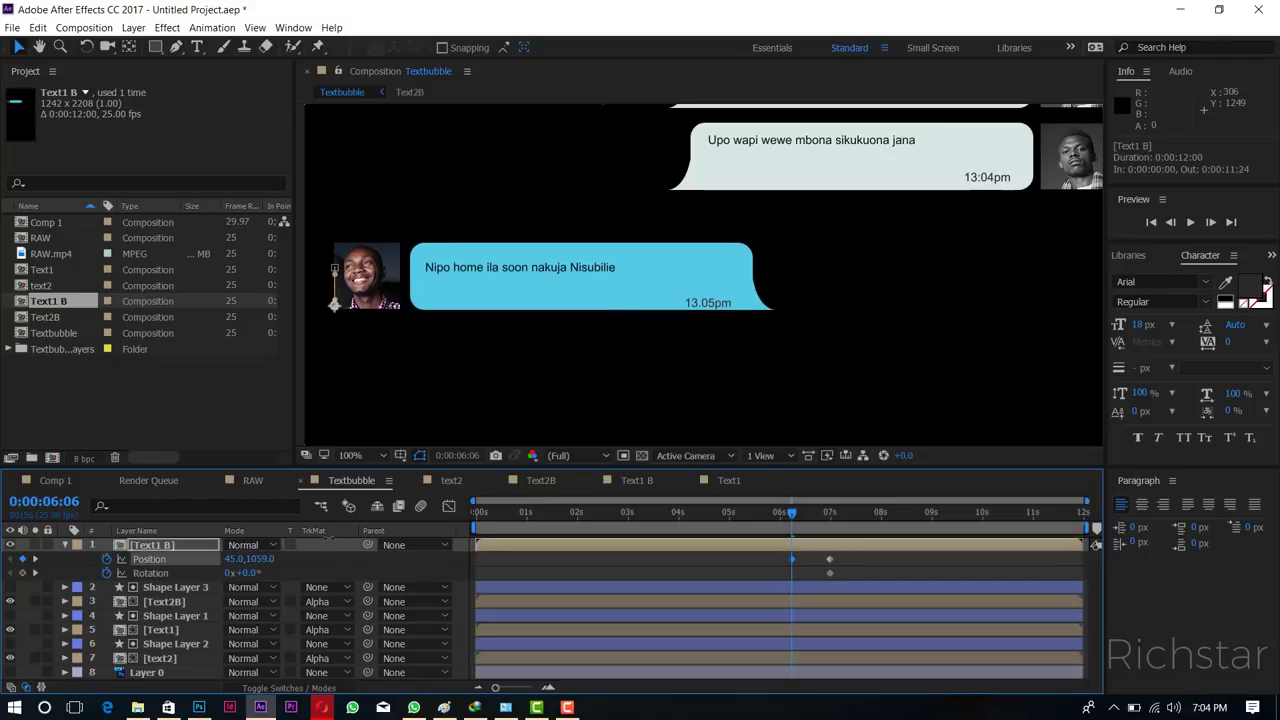
{"action": "mouse_move", "coordinate": [251, 572]}
{"action": "left_mouse_down"}
{"action": "mouse_move", "coordinate": [366, 548]}
{"action": "mouse_move", "coordinate": [340, 555]}
{"action": "left_mouse_up"}
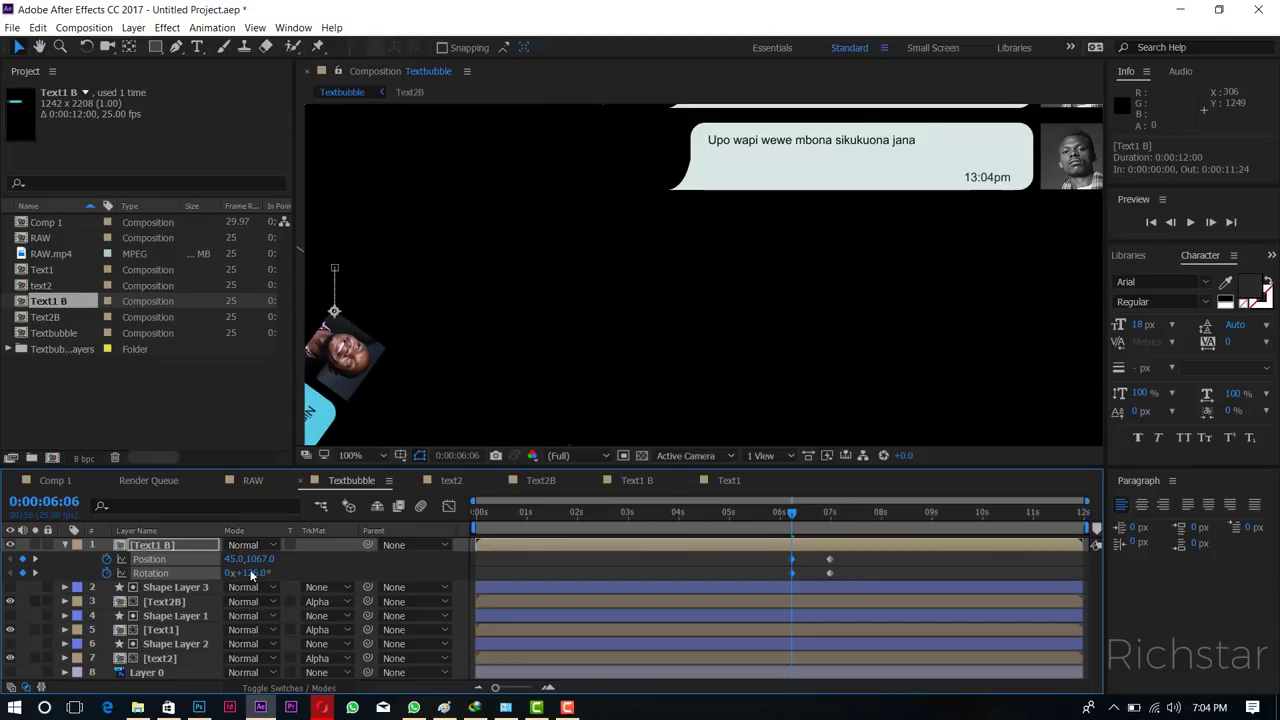
{"action": "left_click", "coordinate": [248, 573]}
{"action": "type", "text": "0"}
{"action": "key", "text": "Return"}
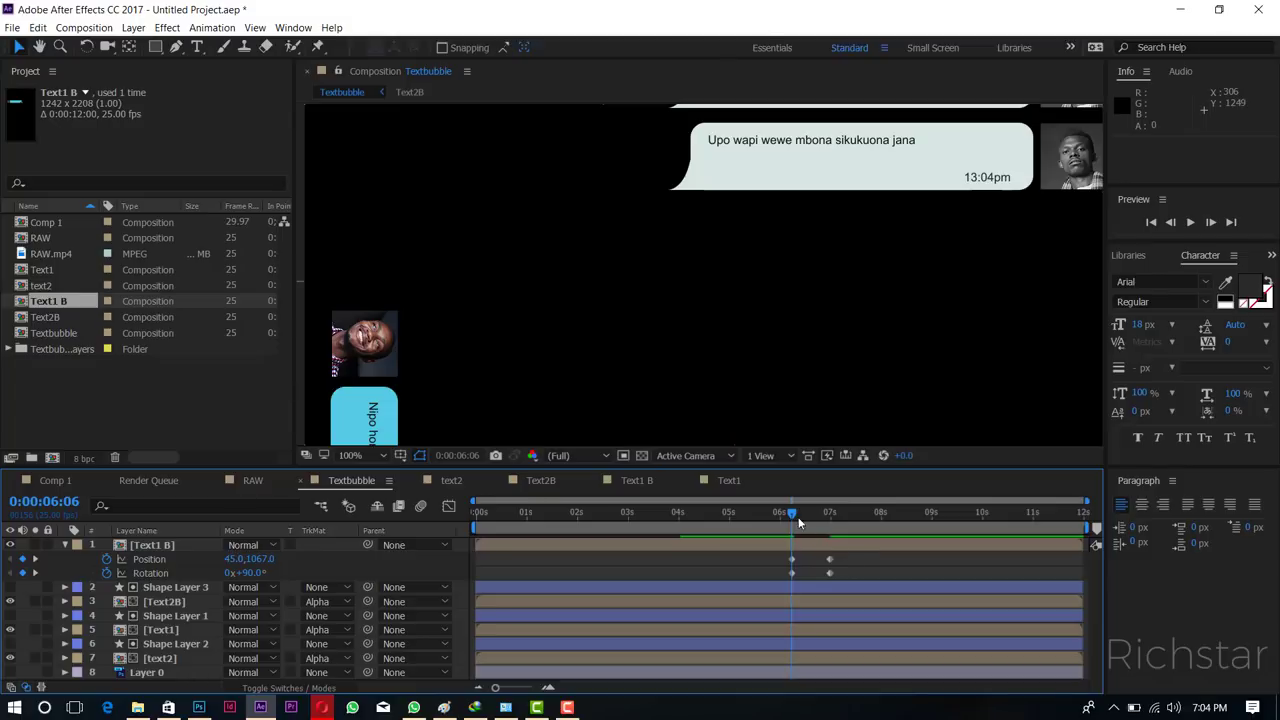
{"action": "left_click_drag", "start_coordinate": [849, 557], "coordinate": [782, 580]}
Apply Easy Ease to Text1 B's keyframes and view their speed graph.
{"action": "right_click", "coordinate": [790, 573]}
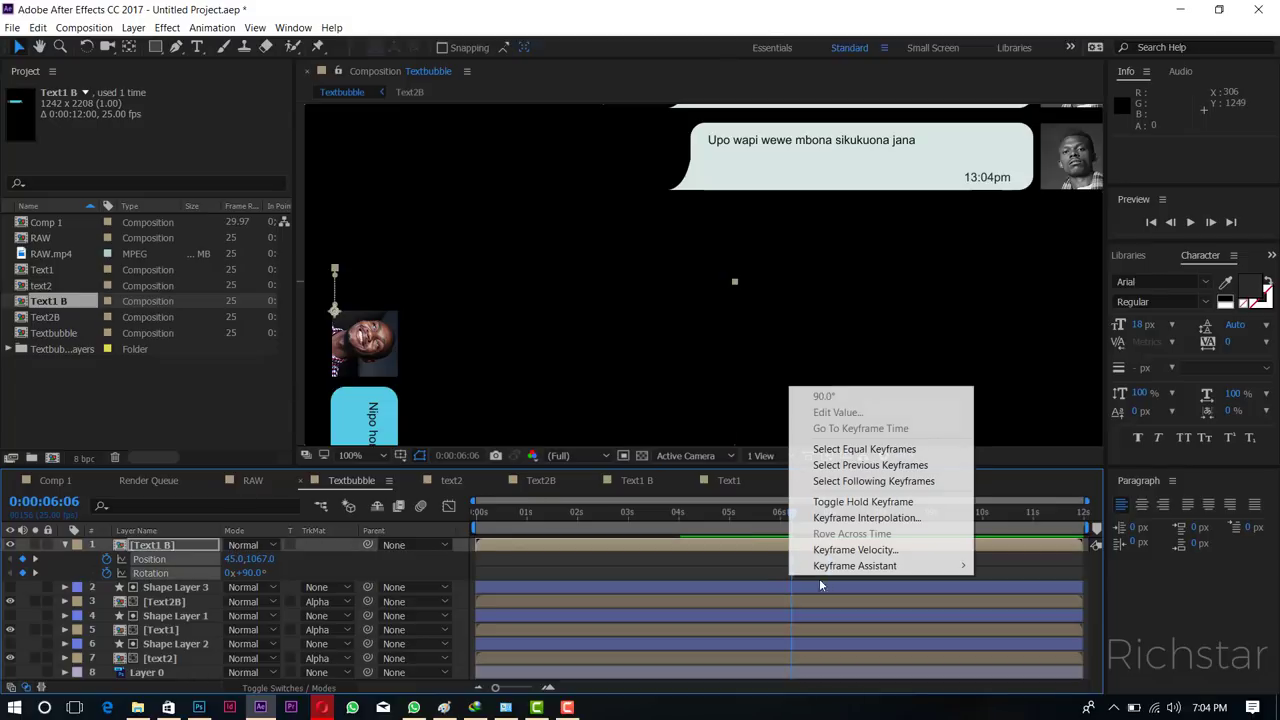
{"action": "mouse_move", "coordinate": [880, 566]}
{"action": "left_click", "coordinate": [1015, 597]}
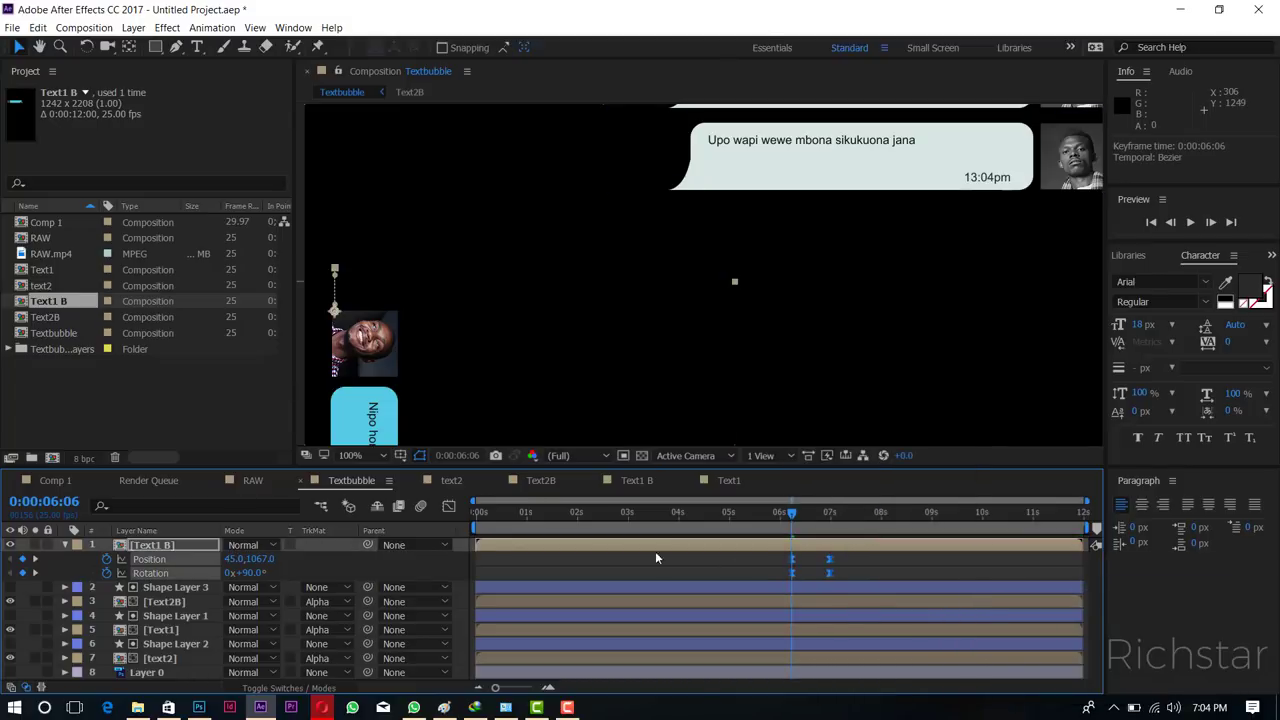
{"action": "left_click", "coordinate": [449, 506]}
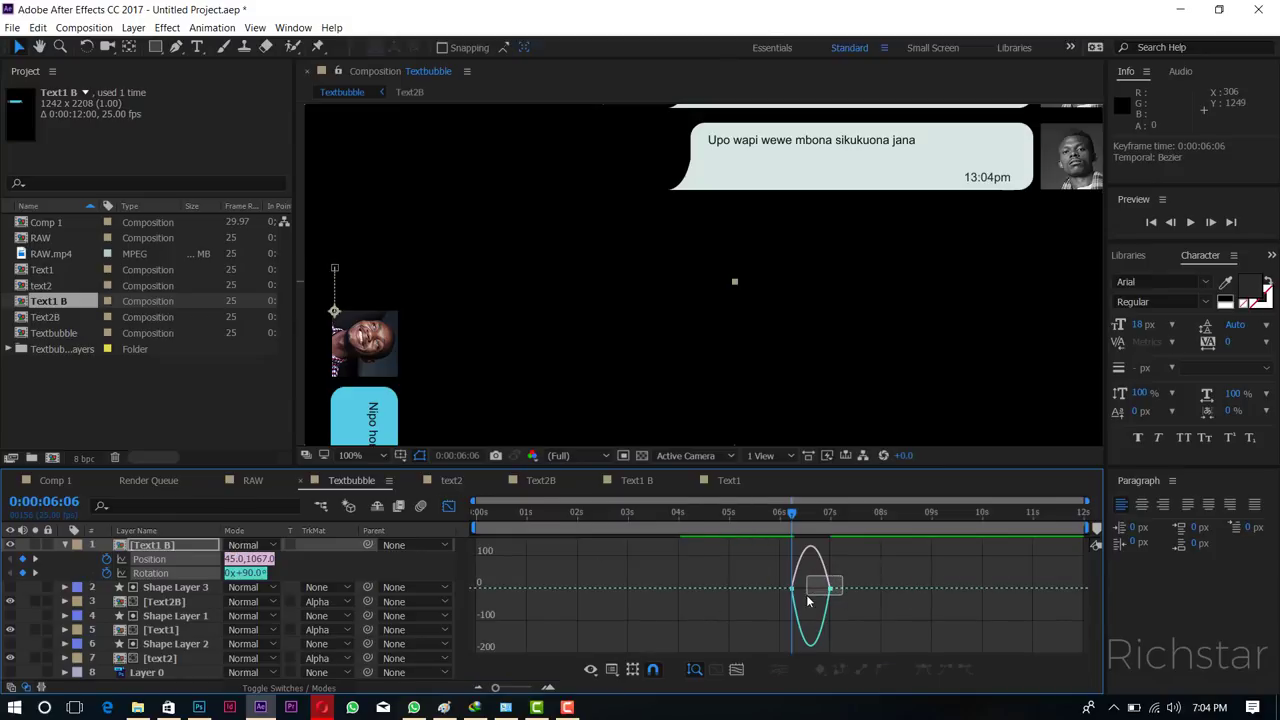
{"action": "mouse_move", "coordinate": [843, 586]}
{"action": "left_mouse_down"}
{"action": "mouse_move", "coordinate": [788, 602]}
{"action": "mouse_move", "coordinate": [811, 589]}
{"action": "left_mouse_up"}
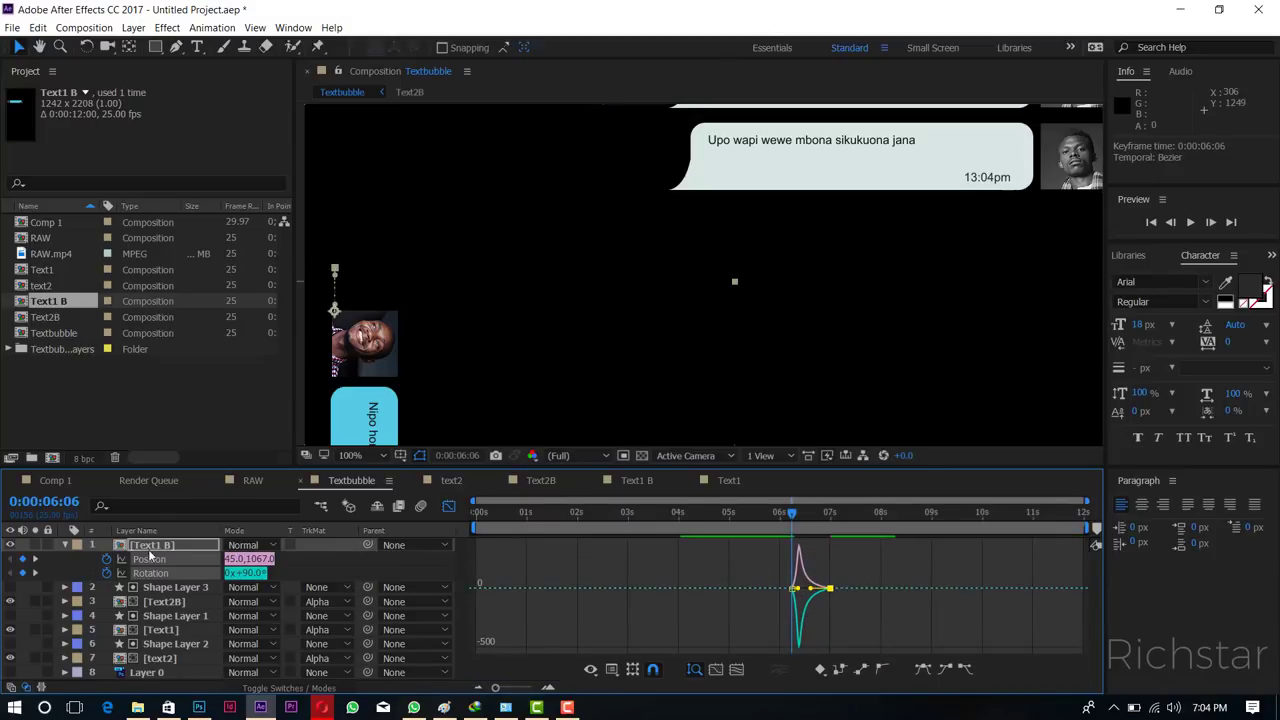
Collapse Text1 B's properties, move the playhead to 0:00:06:24, and deselect the layer.
{"action": "left_click", "coordinate": [64, 545]}
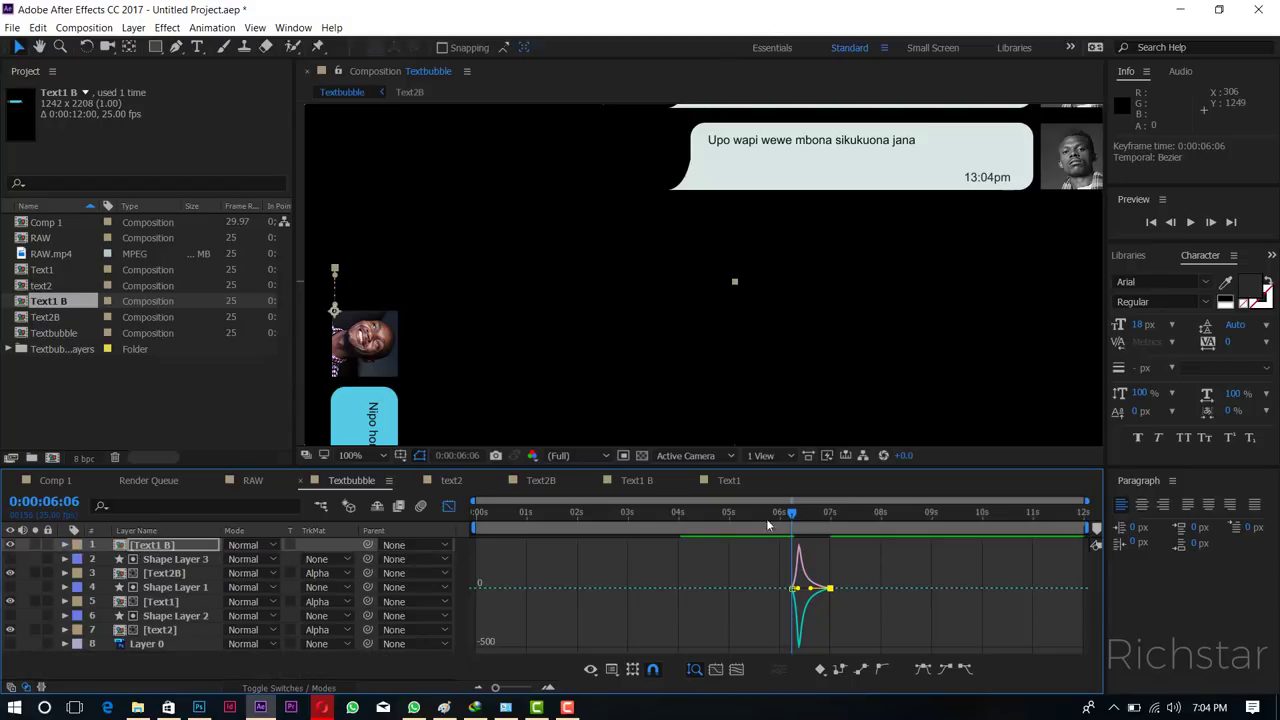
{"action": "left_click", "coordinate": [830, 514]}
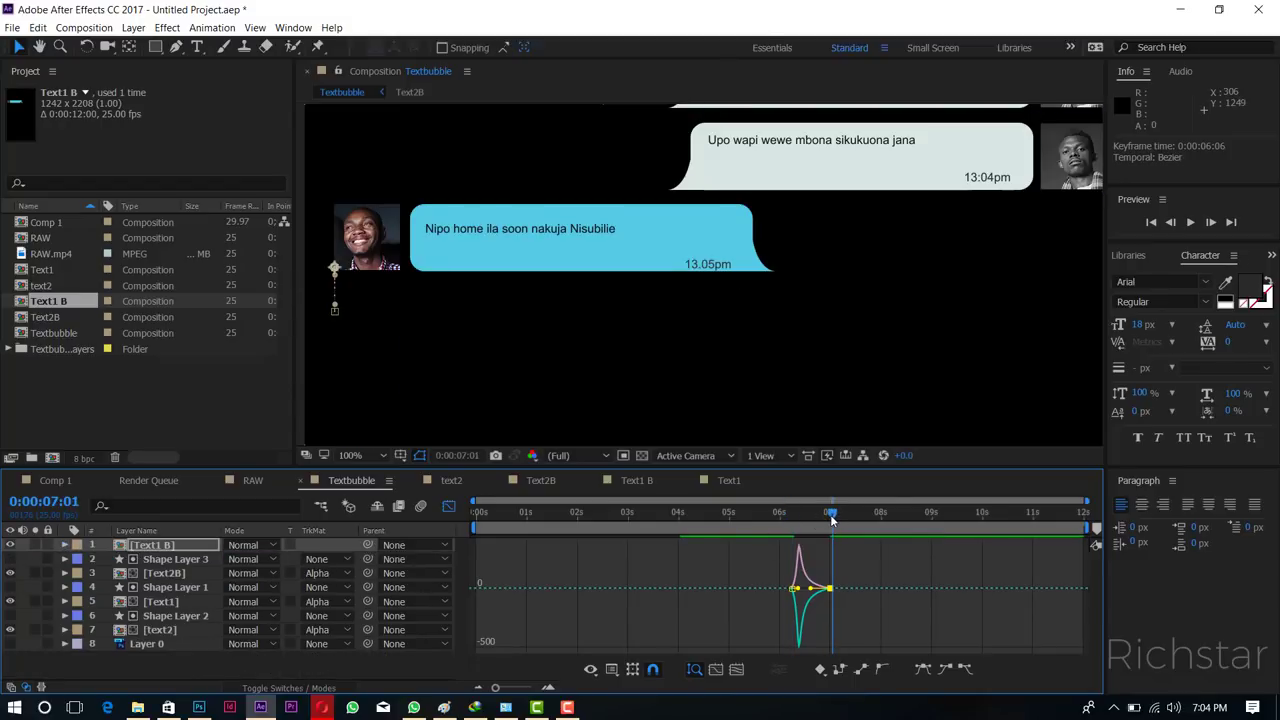
{"action": "left_click_drag", "start_coordinate": [828, 514], "coordinate": [827, 514]}
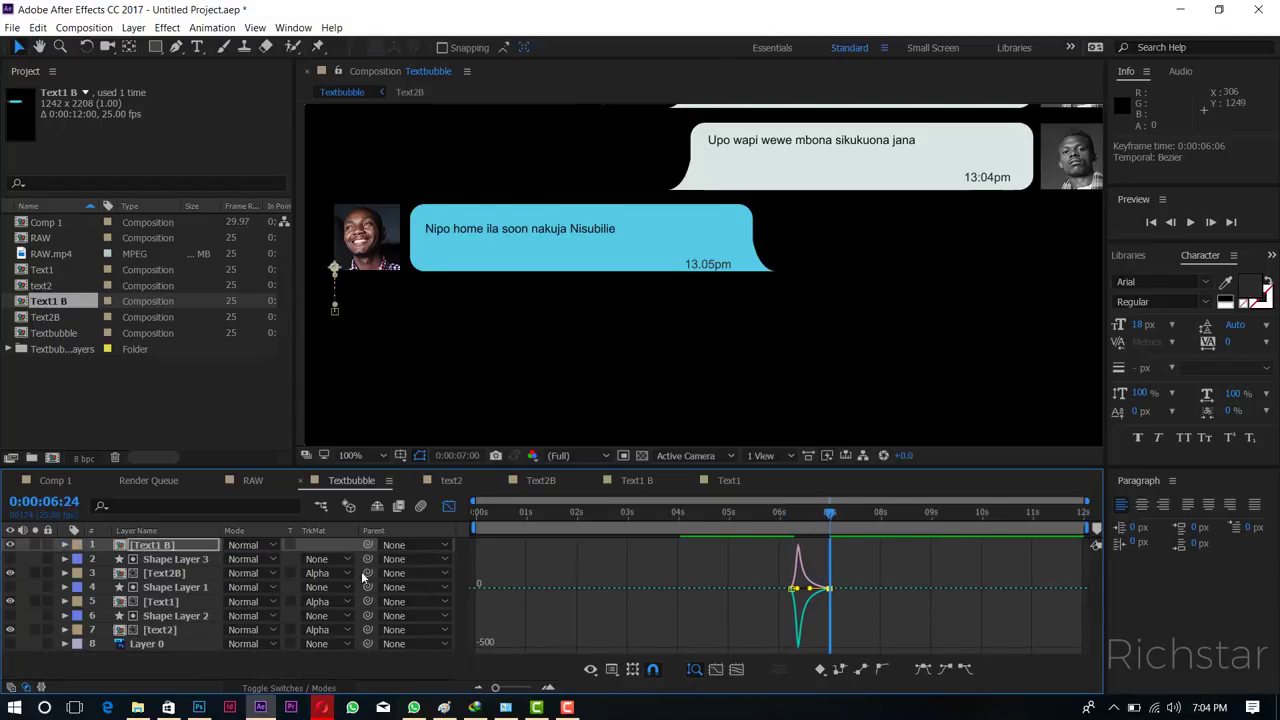
{"action": "left_click", "coordinate": [199, 659]}
{"action": "left_click", "coordinate": [156, 47]}
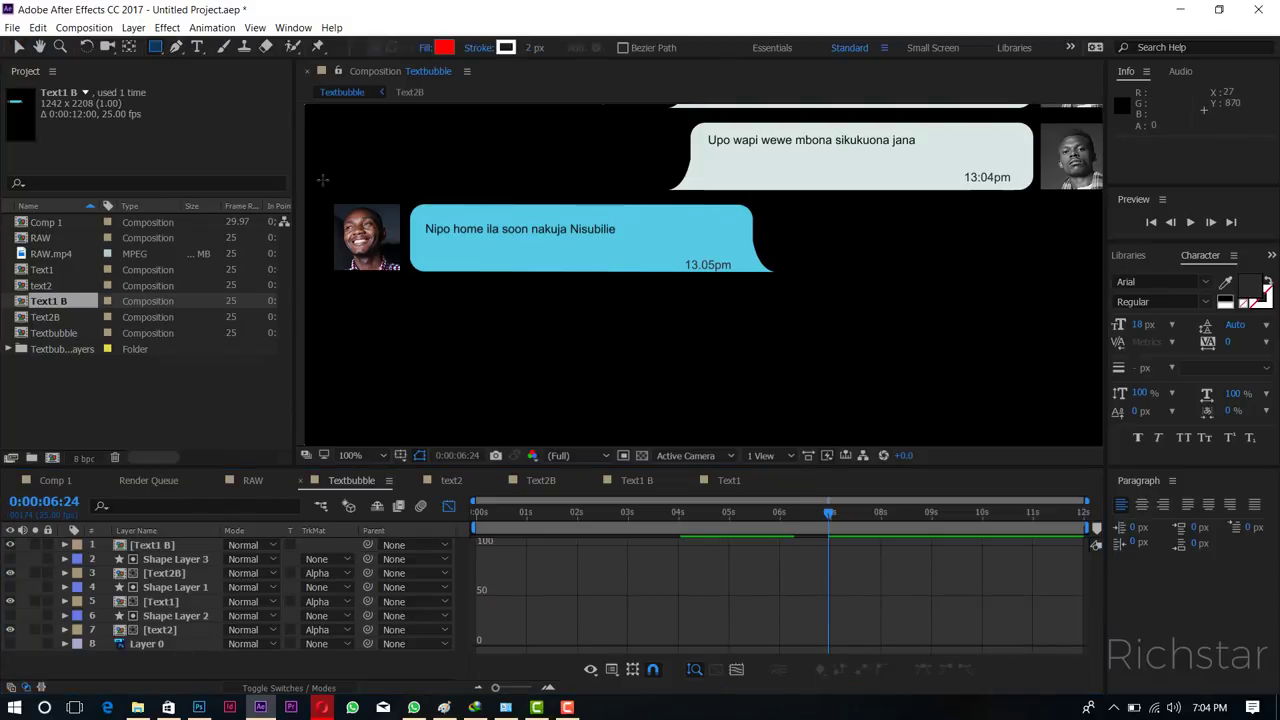
Draw a red rectangle over the bubble area and make it Text1 B's Alpha Matte.
{"action": "left_click_drag", "start_coordinate": [322, 181], "coordinate": [789, 276]}
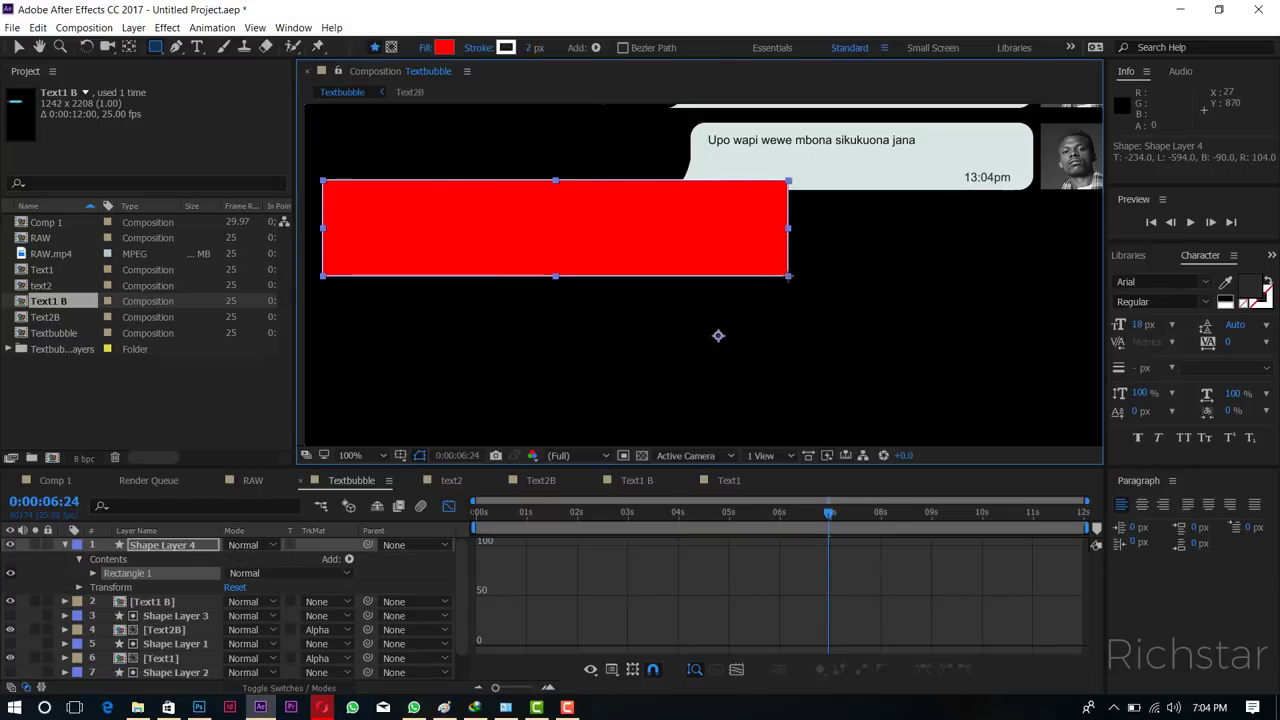
{"action": "left_click", "coordinate": [171, 549]}
{"action": "left_click", "coordinate": [176, 561]}
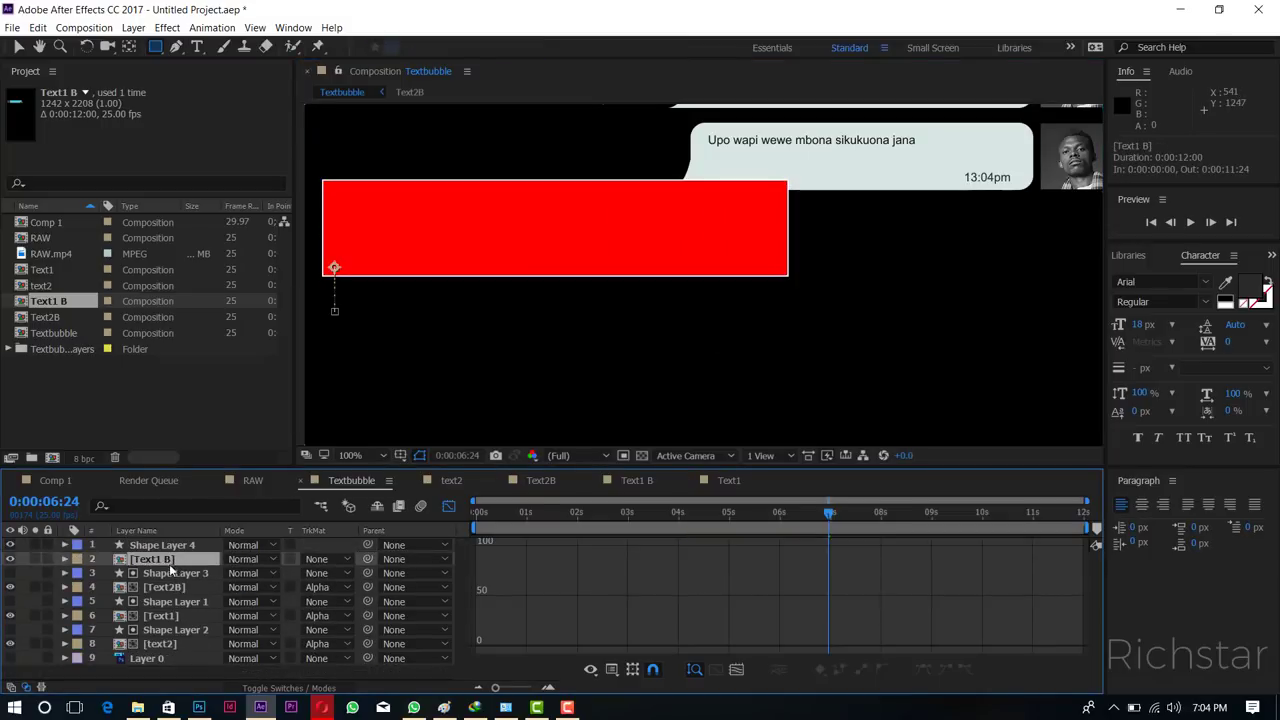
{"action": "left_click", "coordinate": [335, 559]}
{"action": "left_click", "coordinate": [376, 596]}
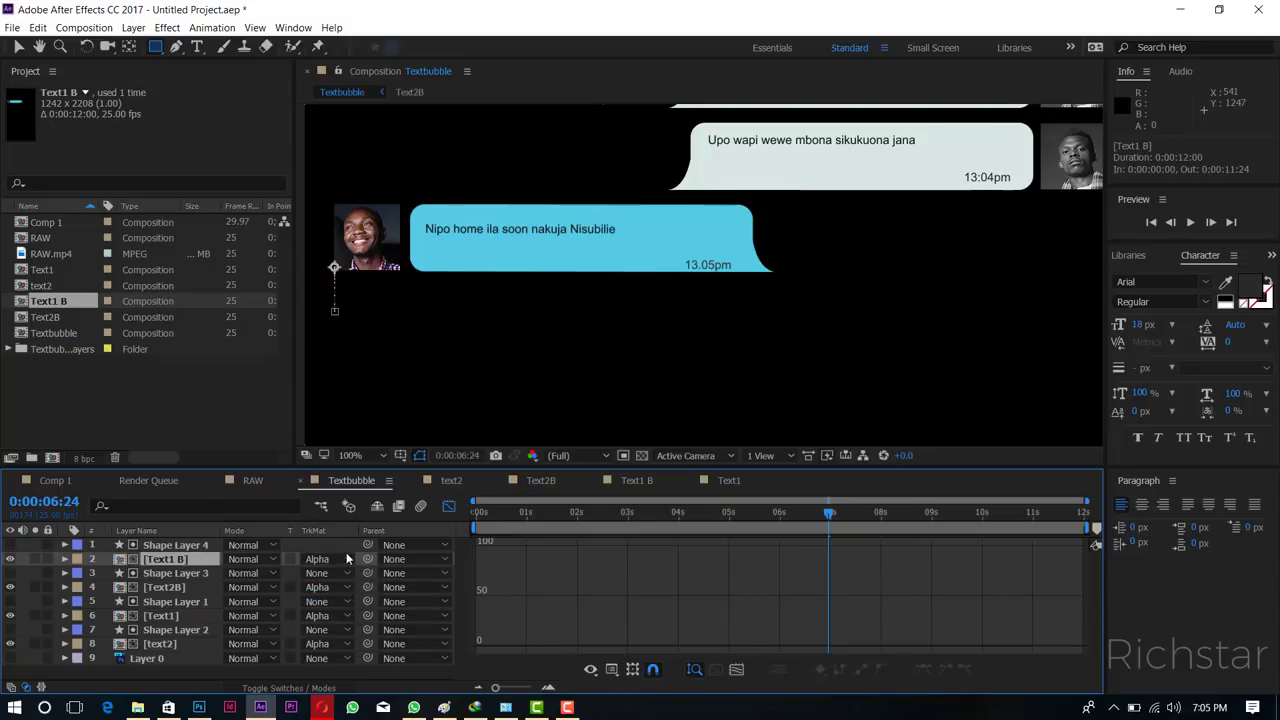
Set the viewer magnification to Fit and preview the animation from the start.
{"action": "left_click", "coordinate": [349, 456]}
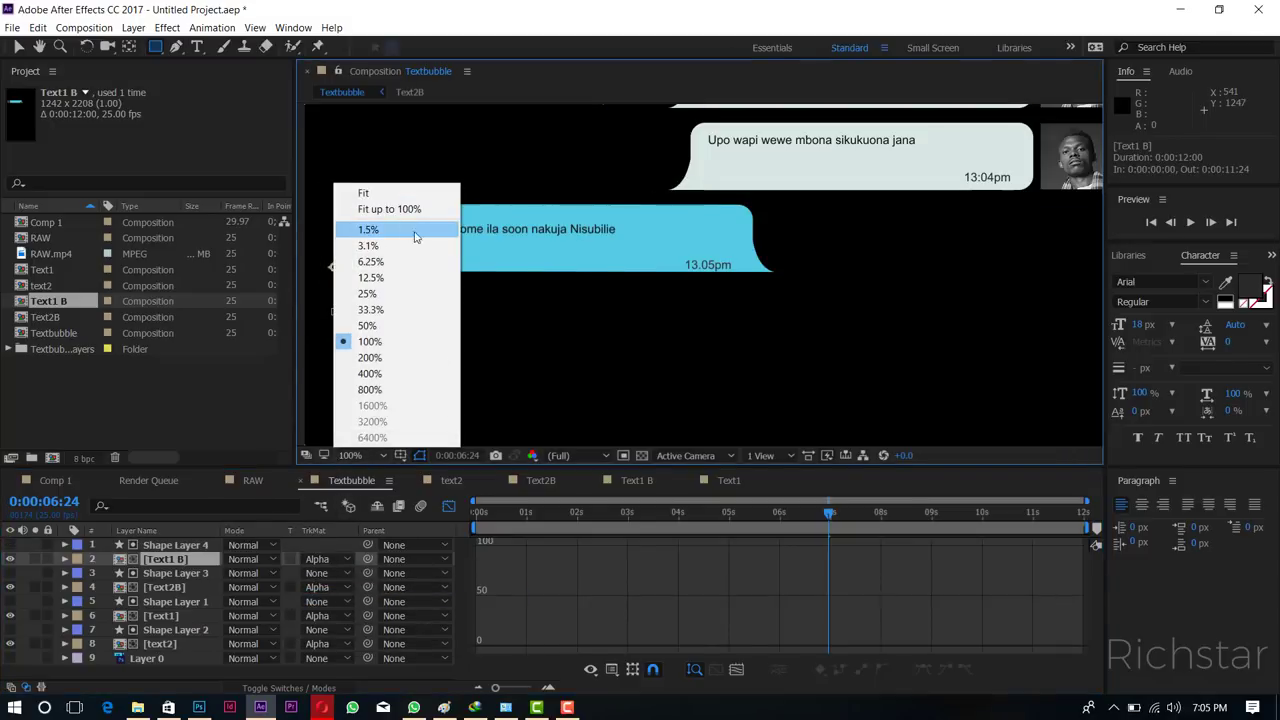
{"action": "left_click", "coordinate": [360, 190]}
{"action": "left_click_drag", "start_coordinate": [504, 511], "coordinate": [466, 513]}
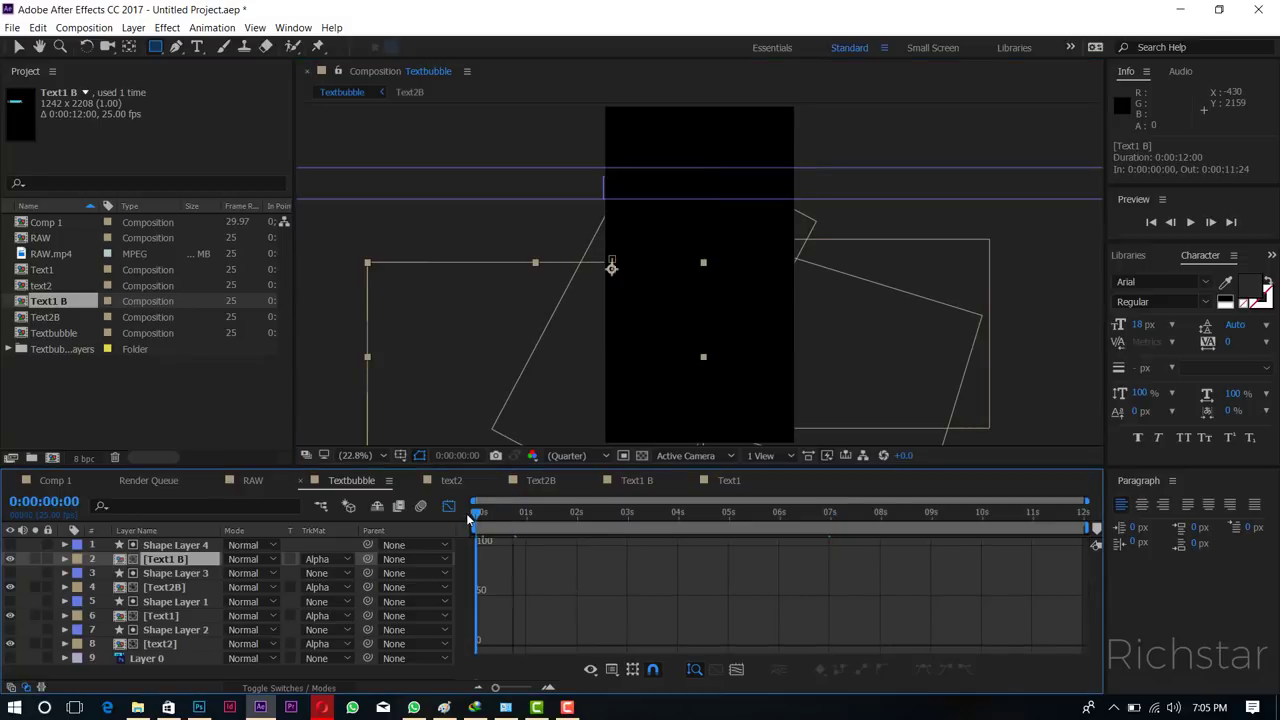
{"action": "key", "text": "space"}
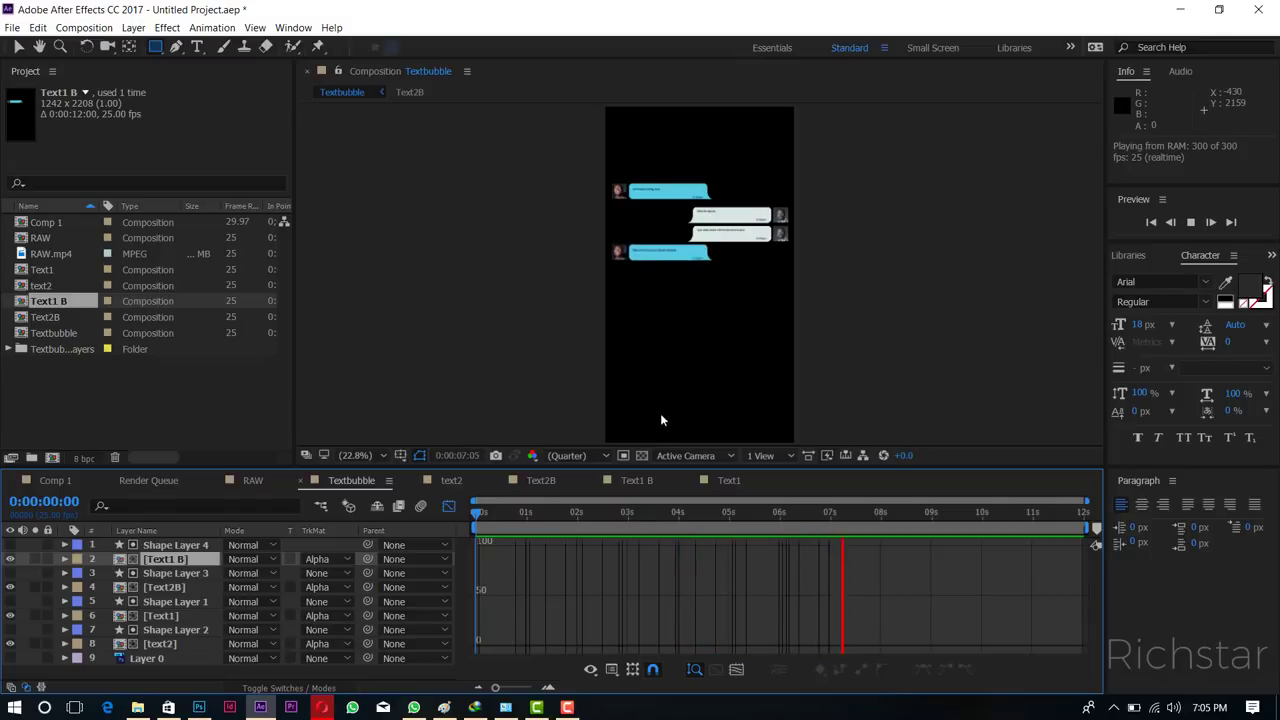
{"action": "left_click", "coordinate": [648, 514]}
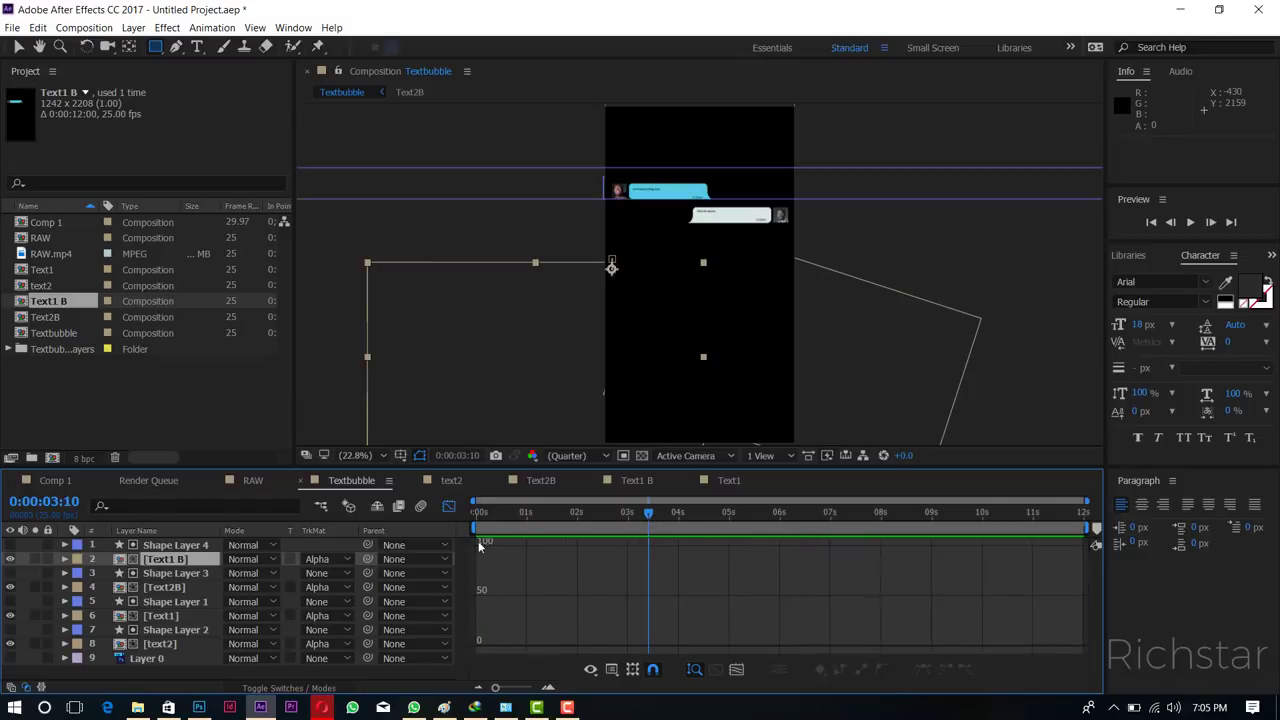
Return to layer bars, move to the second bubble's entrance, and select Text2B.
{"action": "left_click", "coordinate": [448, 508]}
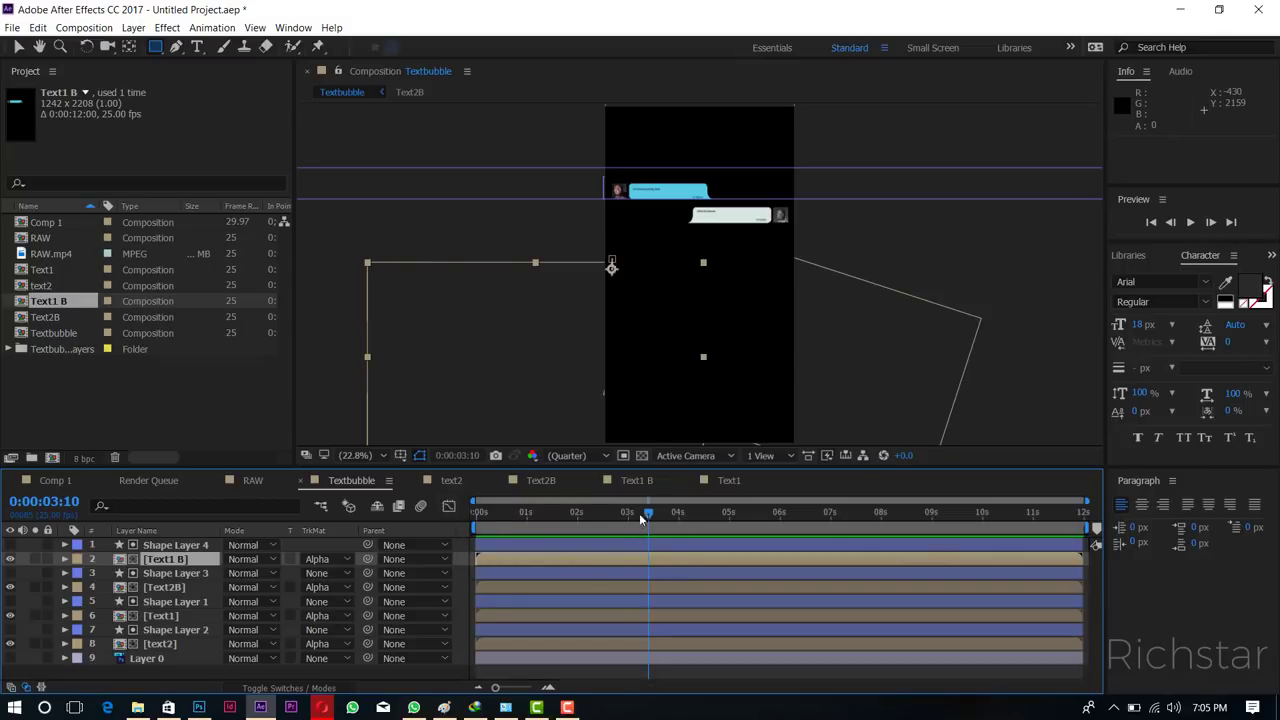
{"action": "left_click_drag", "start_coordinate": [651, 514], "coordinate": [726, 514]}
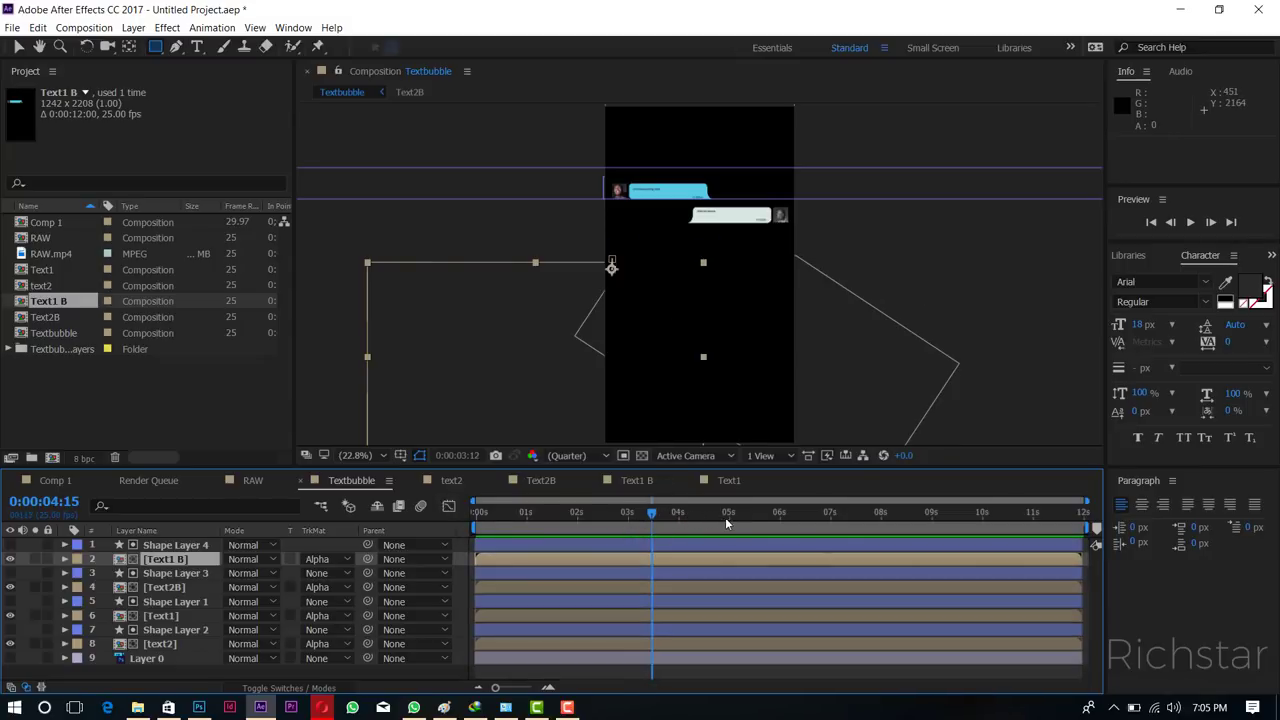
{"action": "left_click", "coordinate": [205, 589]}
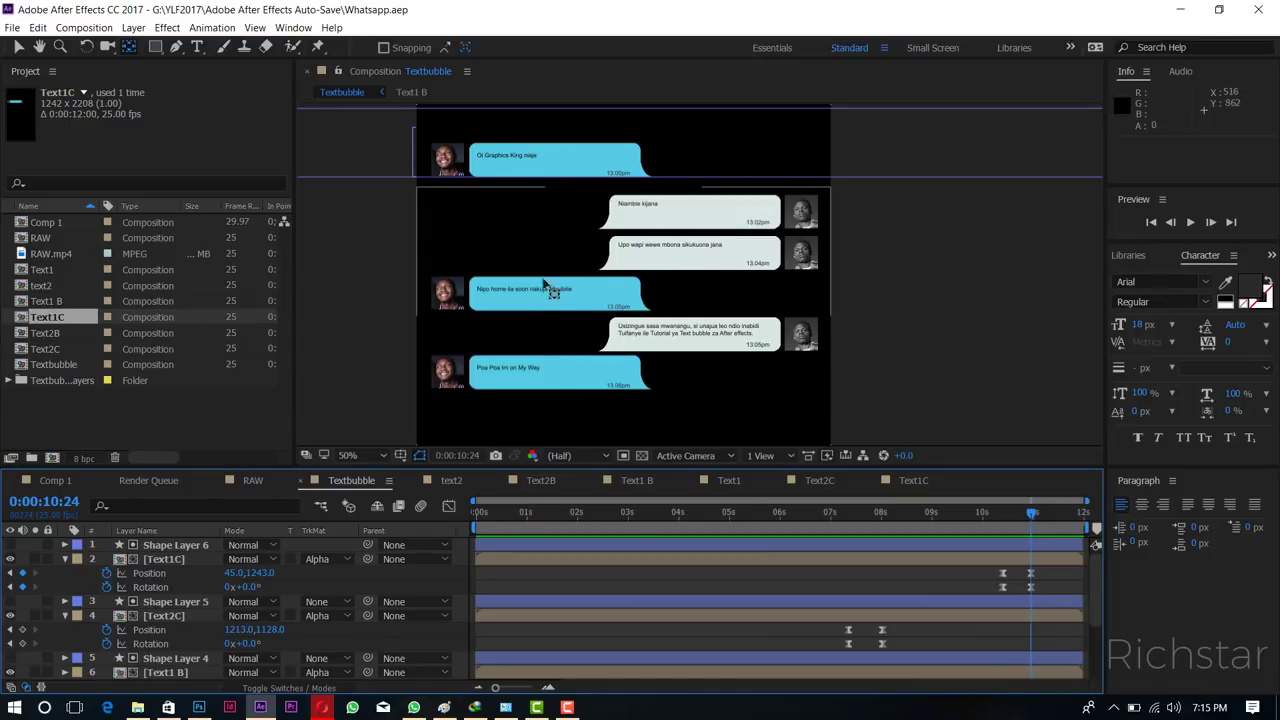
Drop the Textbubble comp onto the RAW footage, move it down into frame, and preview.
{"action": "left_click", "coordinate": [250, 481]}
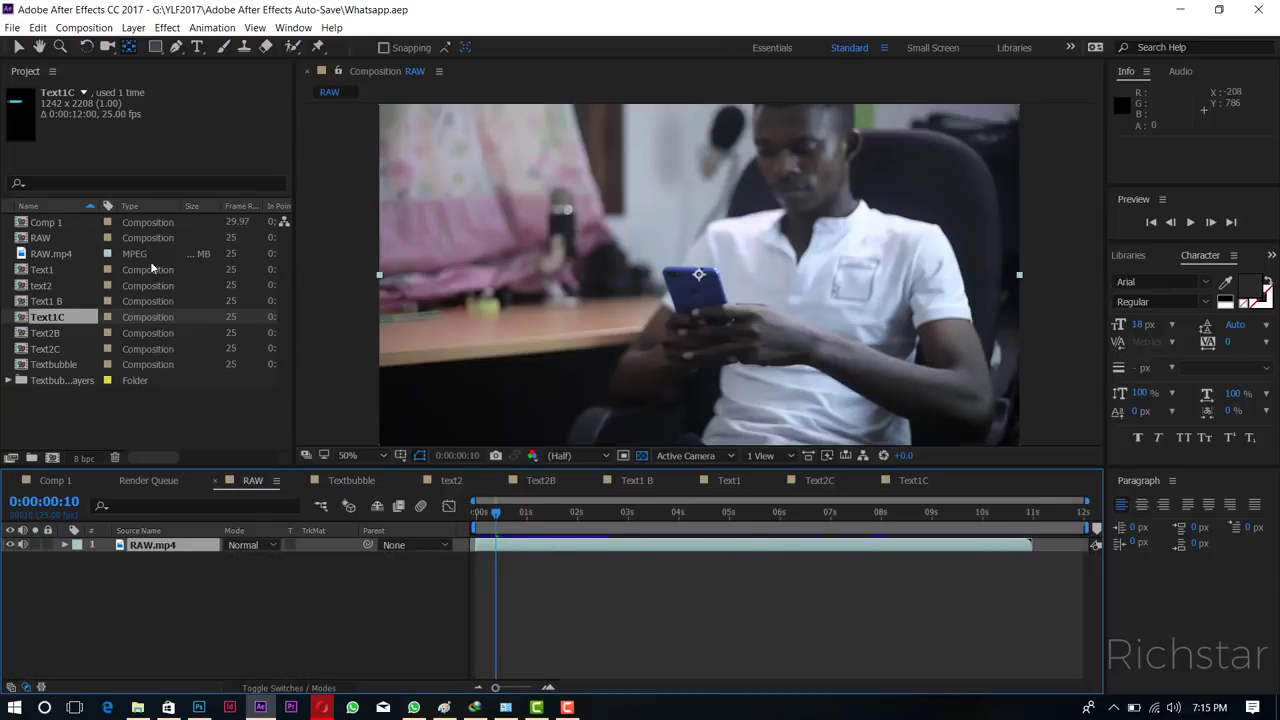
{"action": "left_click", "coordinate": [79, 366]}
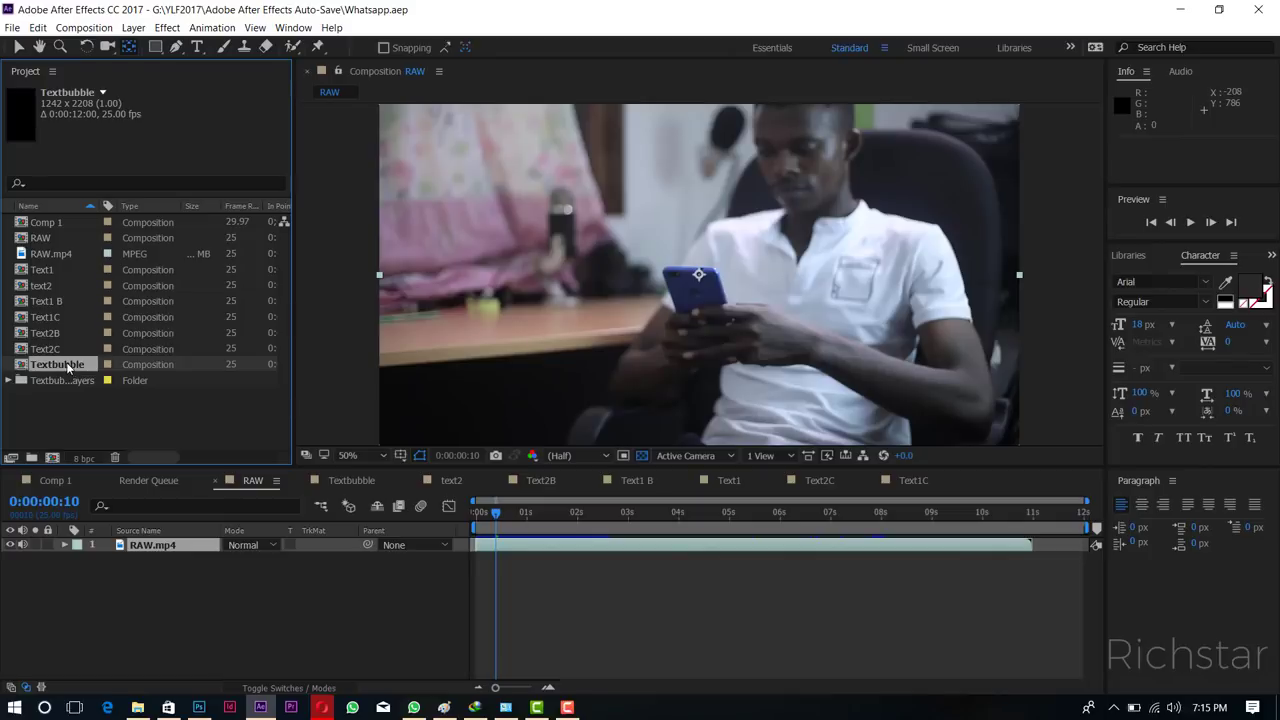
{"action": "left_click_drag", "start_coordinate": [68, 368], "coordinate": [705, 326]}
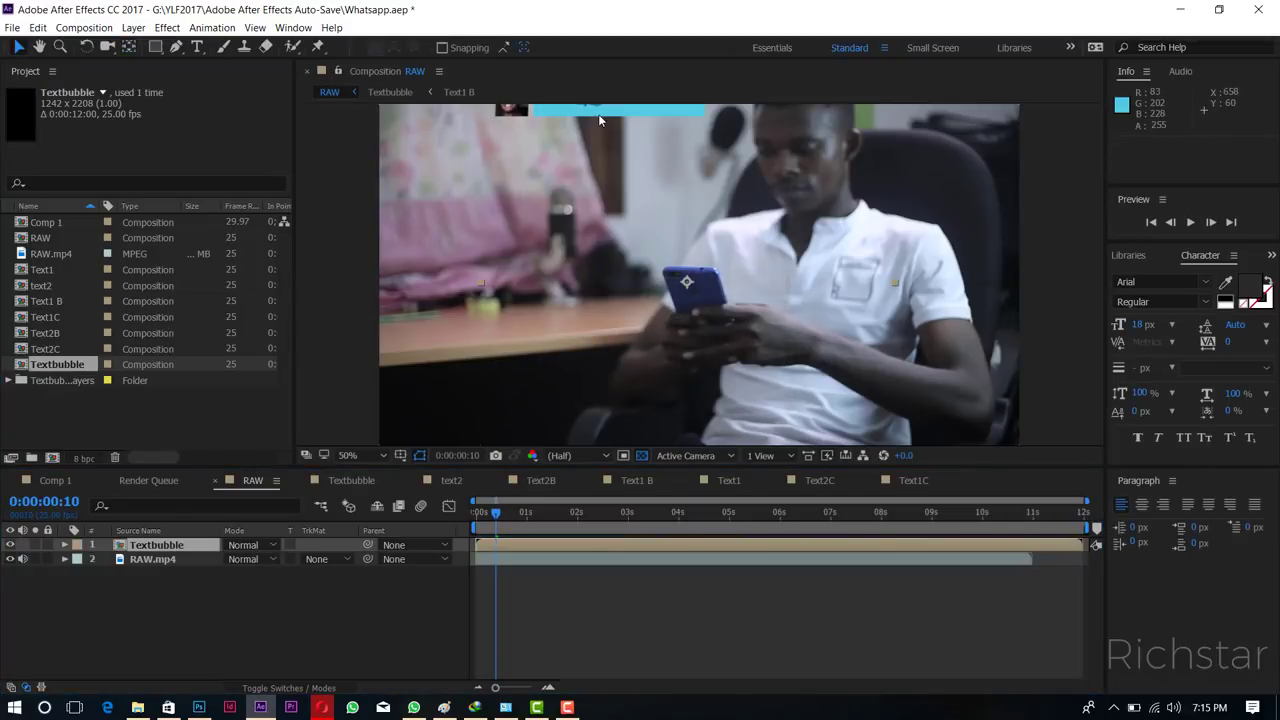
{"action": "mouse_move", "coordinate": [598, 114]}
{"action": "left_mouse_down"}
{"action": "mouse_move", "coordinate": [603, 268]}
{"action": "mouse_move", "coordinate": [599, 226]}
{"action": "left_mouse_up"}
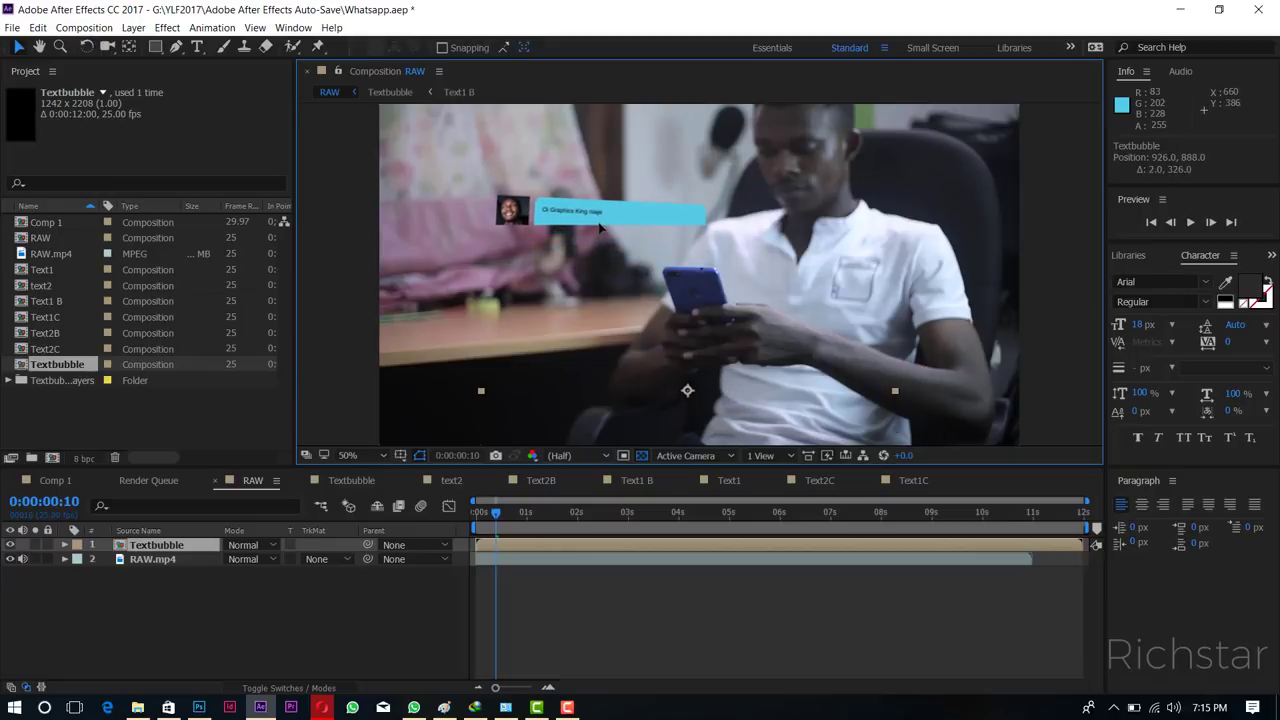
{"action": "left_click", "coordinate": [478, 514]}
{"action": "key", "text": "space"}
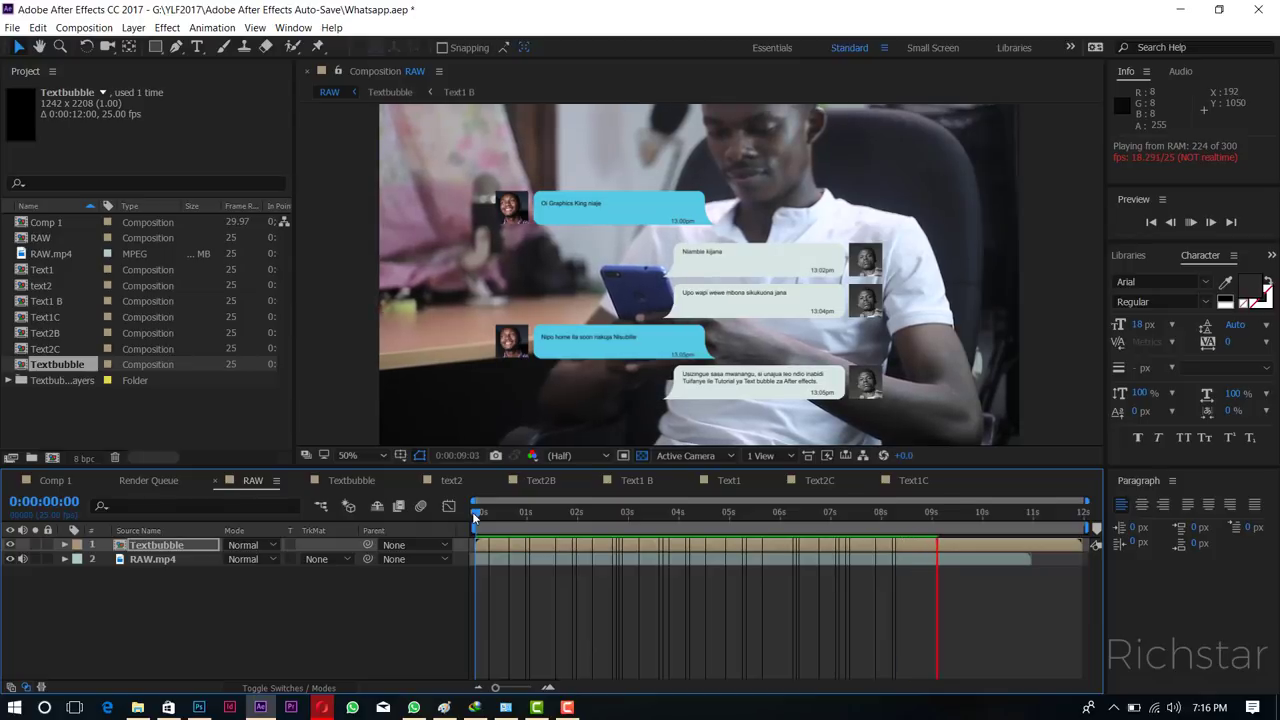
Stop the preview and turn on the Title/Action Safe guides.
{"action": "left_click", "coordinate": [499, 511]}
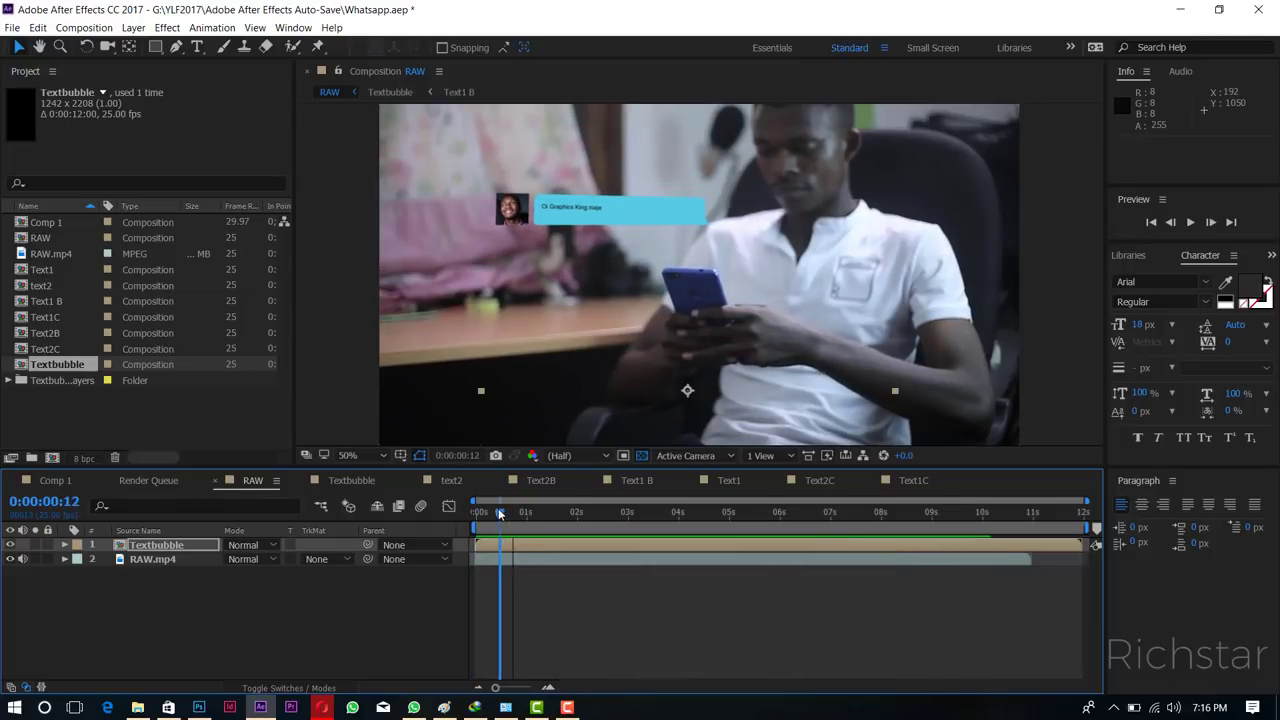
{"action": "left_click_drag", "start_coordinate": [498, 512], "coordinate": [514, 512]}
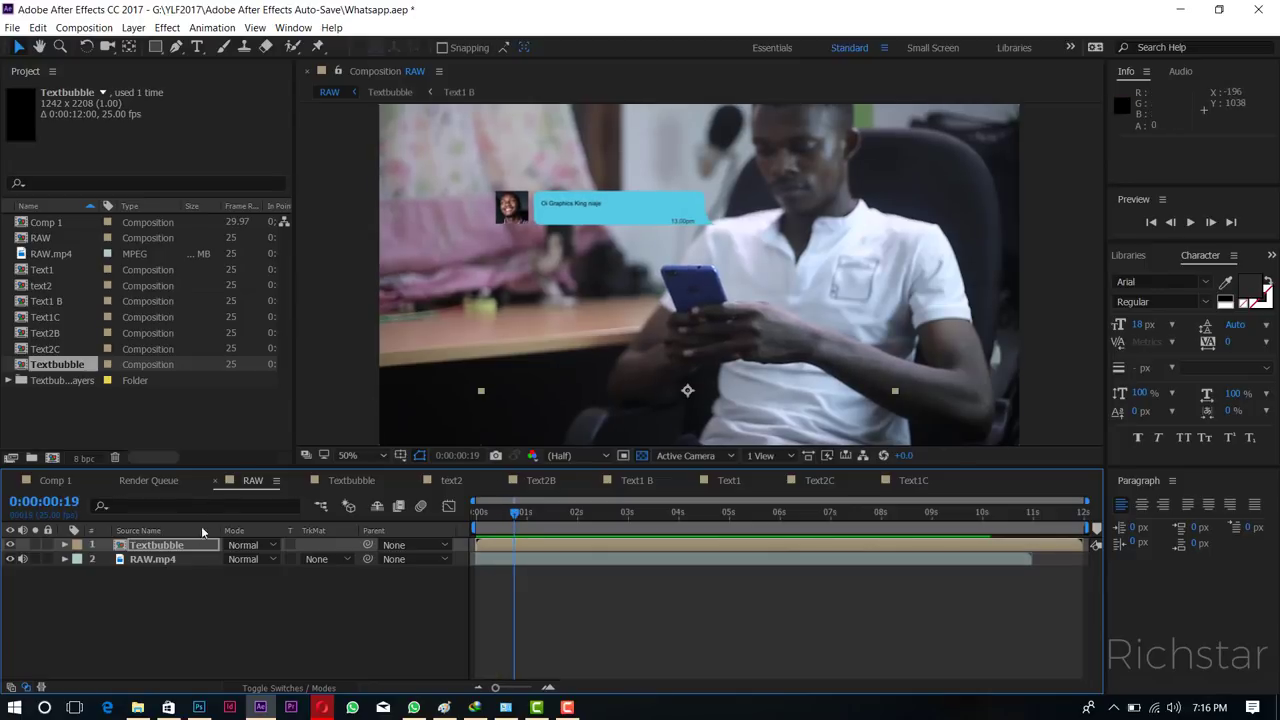
{"action": "left_click", "coordinate": [400, 455]}
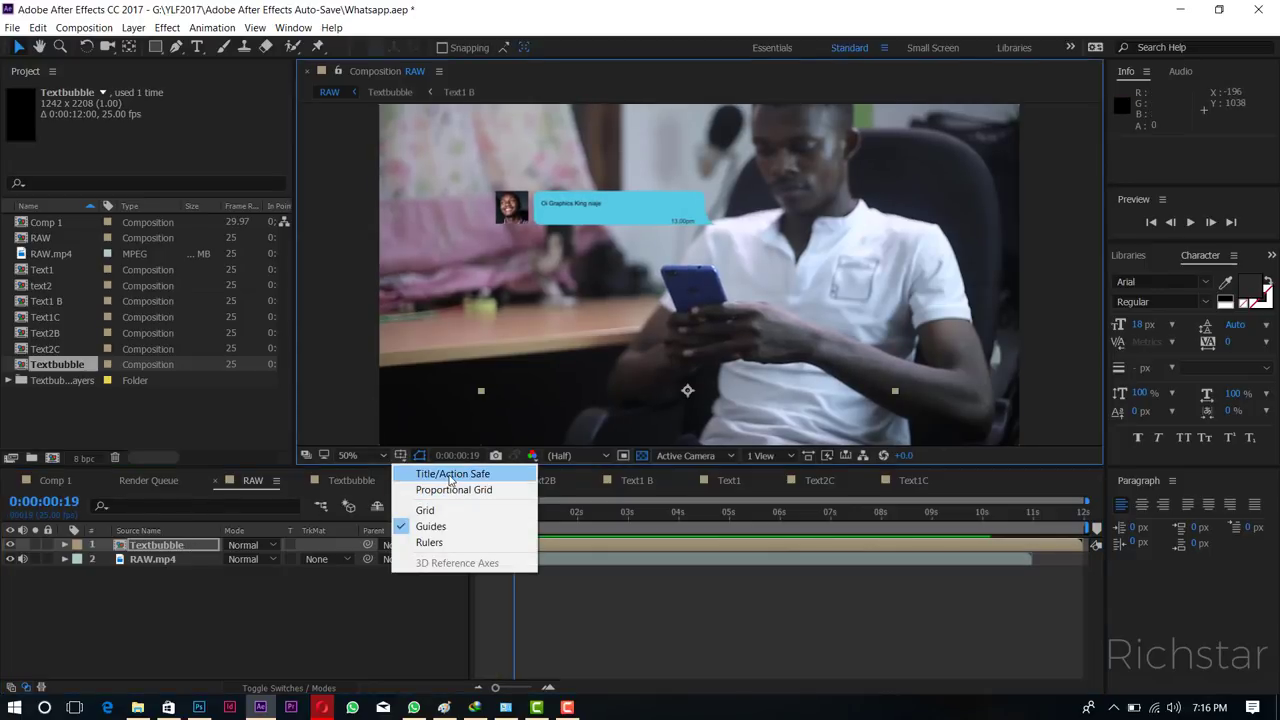
{"action": "left_click", "coordinate": [440, 466]}
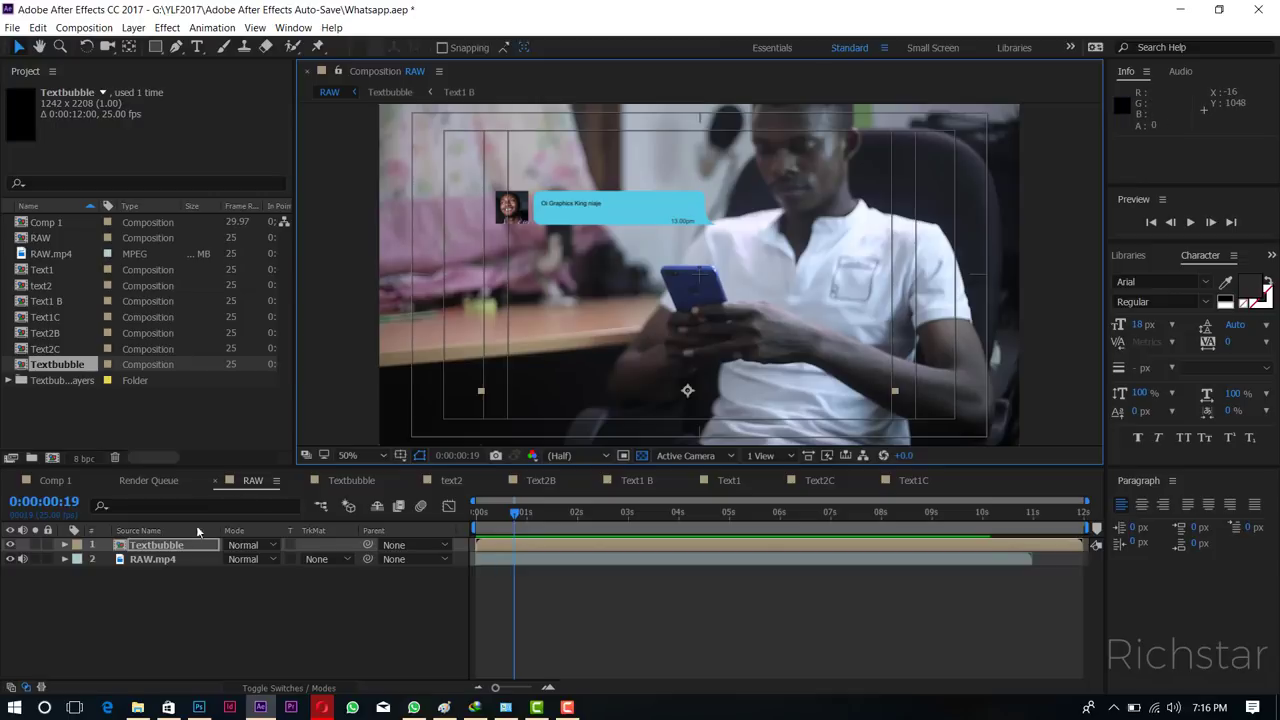
Shift the Textbubble overlay left to 676,878 and preview the result.
{"action": "left_click_drag", "start_coordinate": [650, 211], "coordinate": [566, 205]}
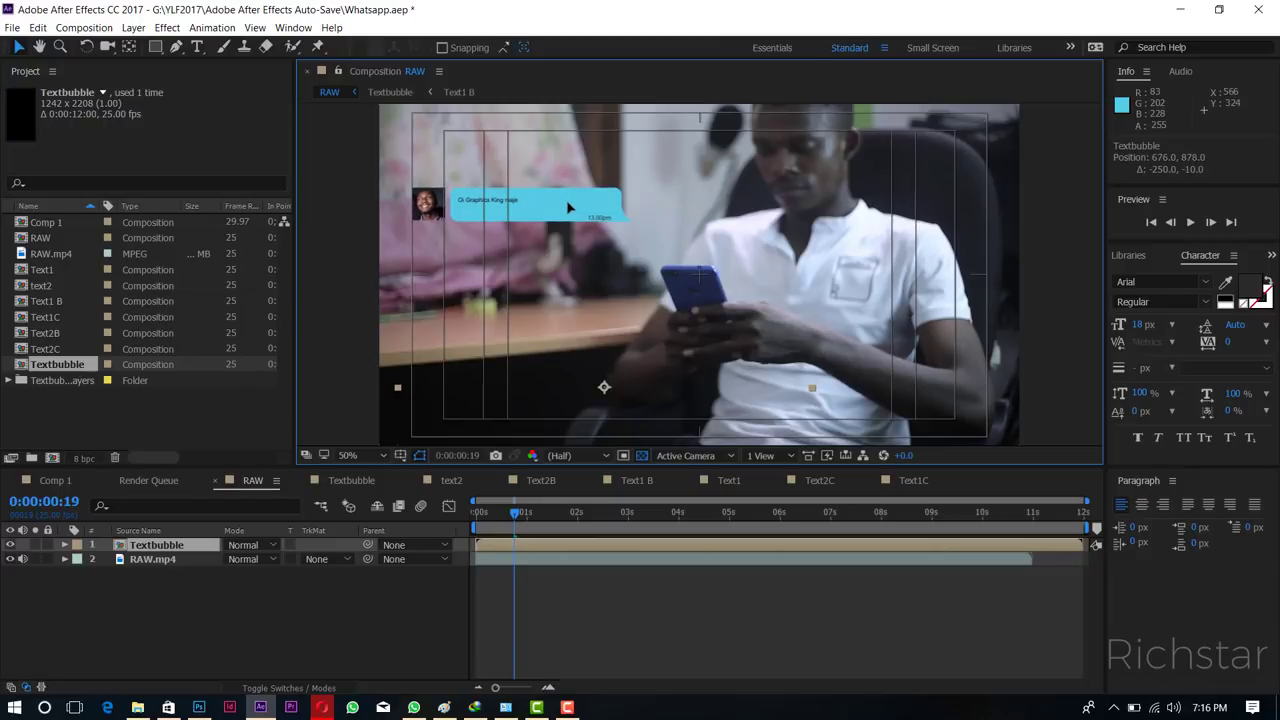
{"action": "left_click_drag", "start_coordinate": [517, 512], "coordinate": [465, 515]}
{"action": "key", "text": "space"}
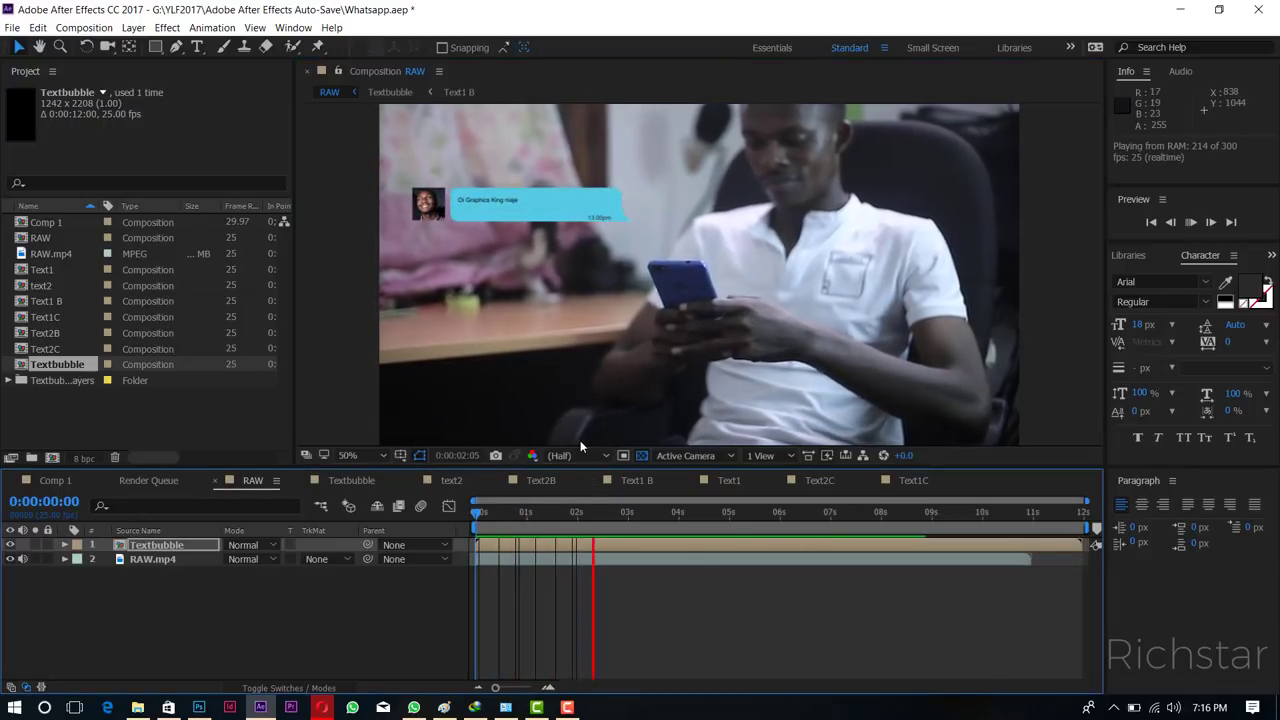
{"action": "left_click", "coordinate": [593, 508]}
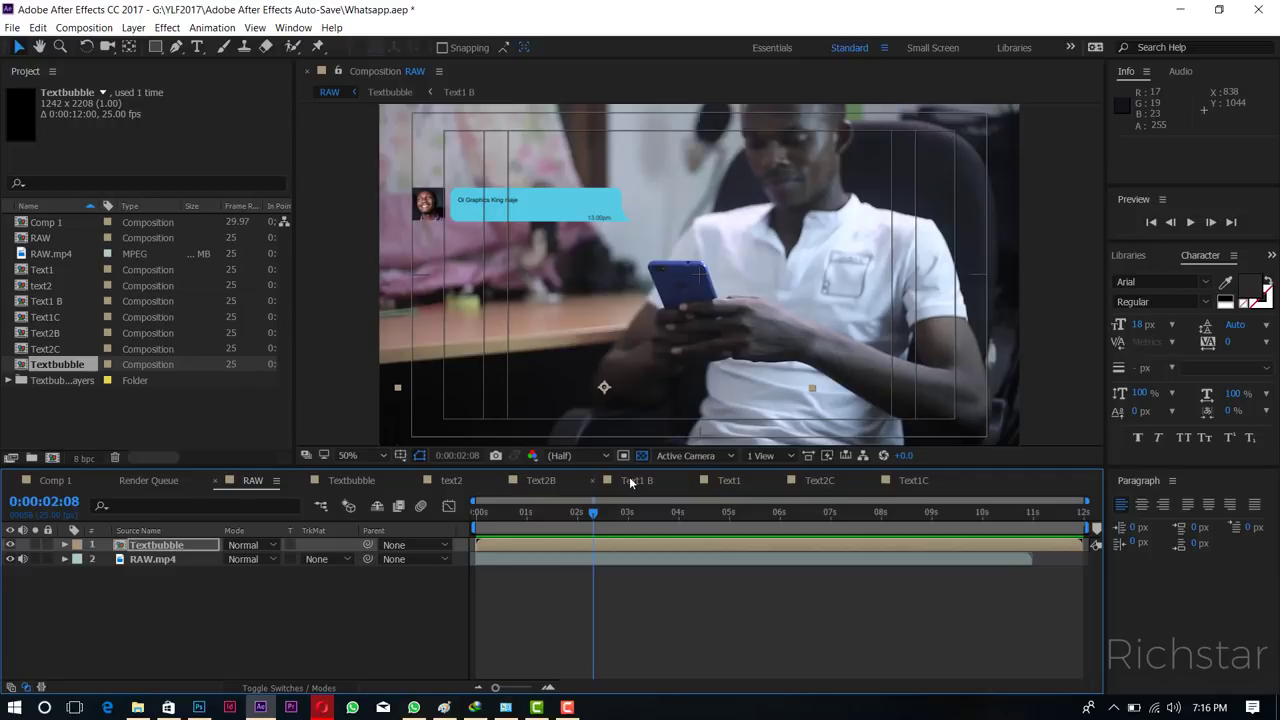
Back in Textbubble, collapse the layer rows and move to the frame showing all bubbles.
{"action": "left_click", "coordinate": [368, 481]}
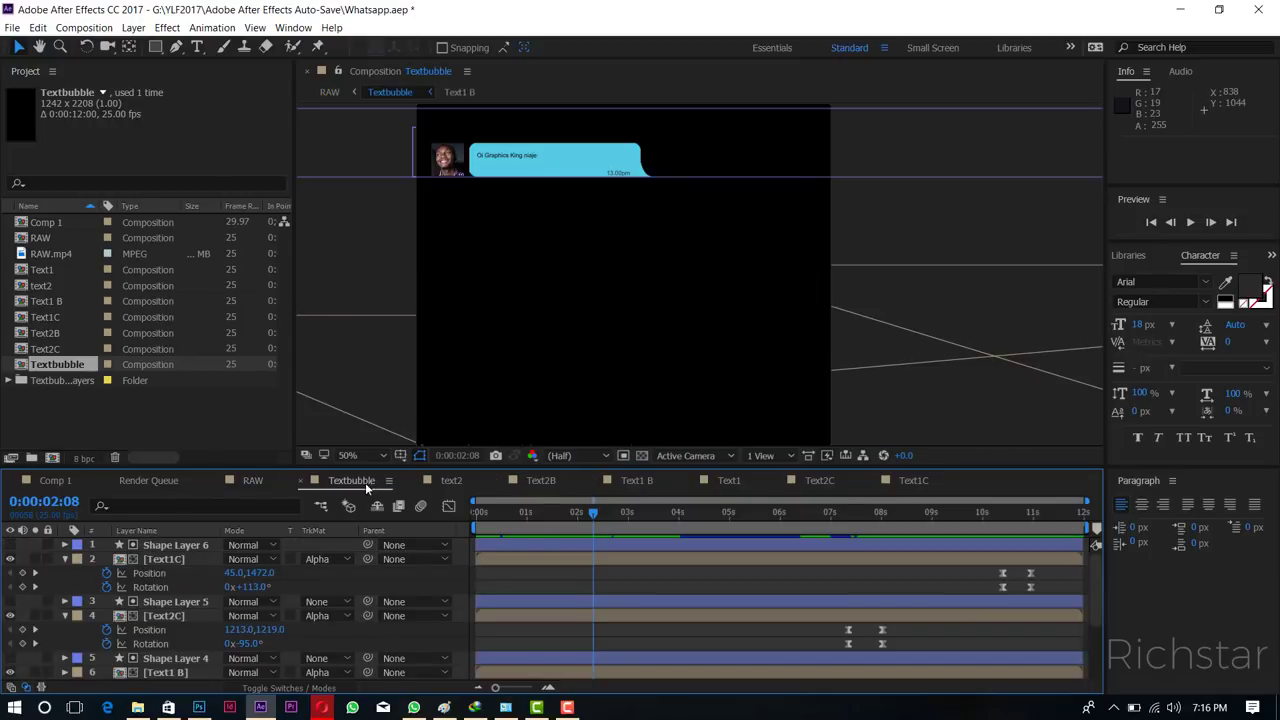
{"action": "left_click", "coordinate": [65, 559]}
{"action": "left_click", "coordinate": [65, 545]}
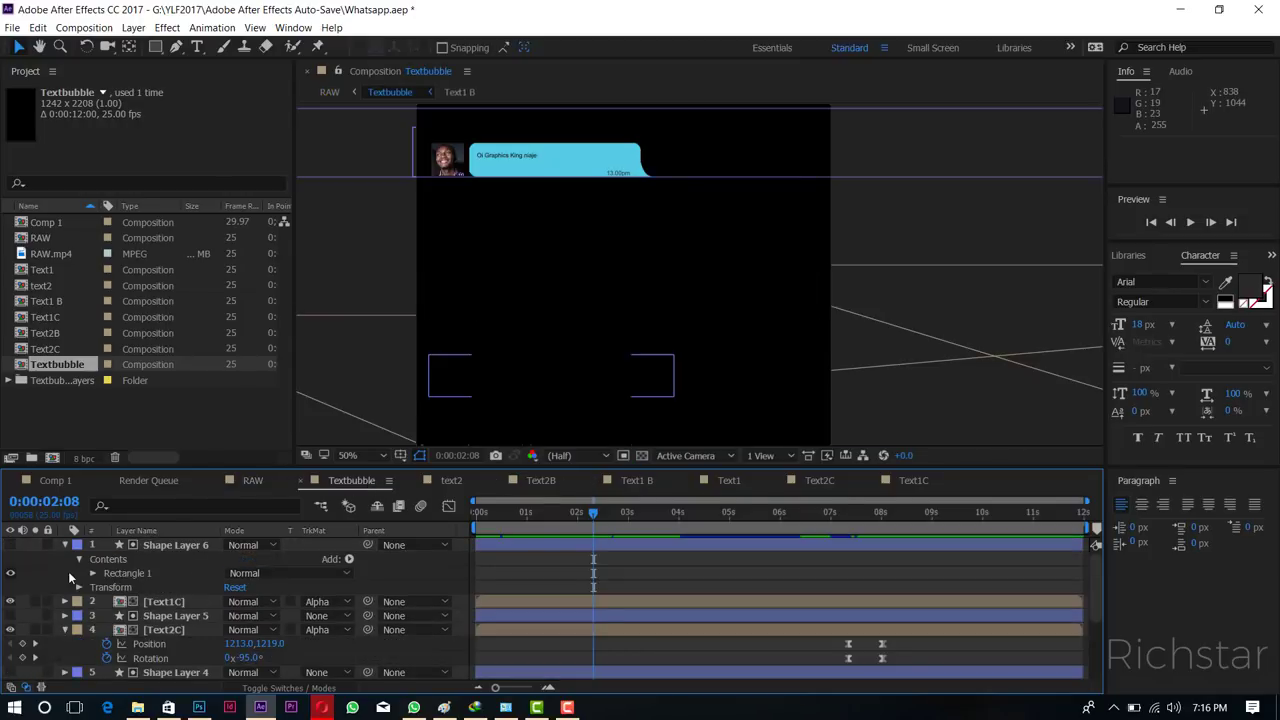
{"action": "left_click", "coordinate": [64, 545]}
{"action": "left_click", "coordinate": [65, 587]}
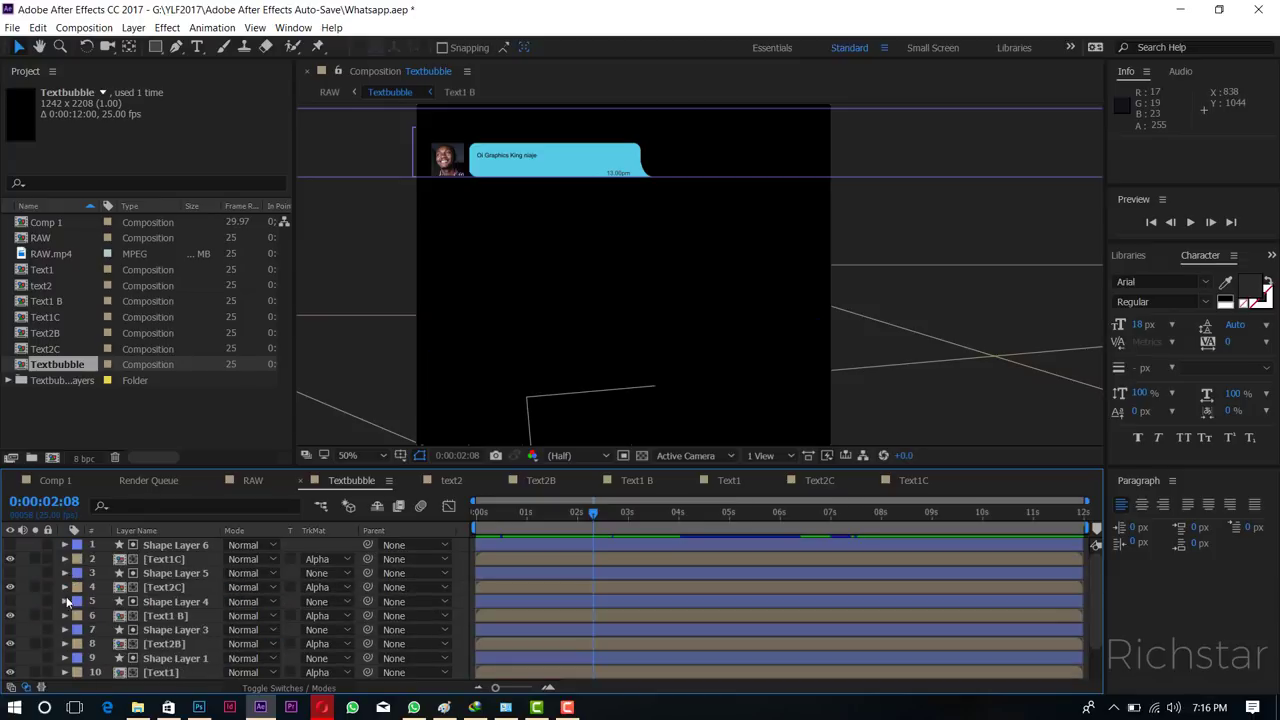
{"action": "scroll", "coordinate": [186, 588], "scroll_direction": "down", "scroll_amount": 2}
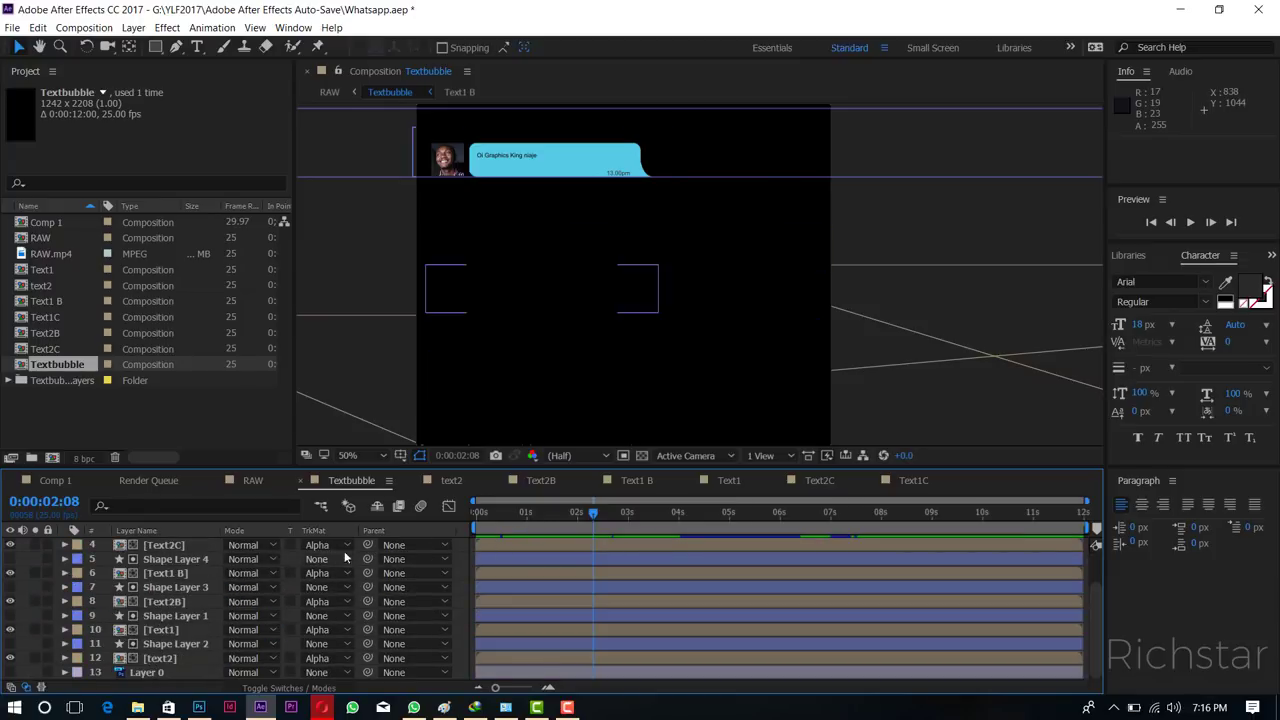
{"action": "left_click", "coordinate": [584, 428]}
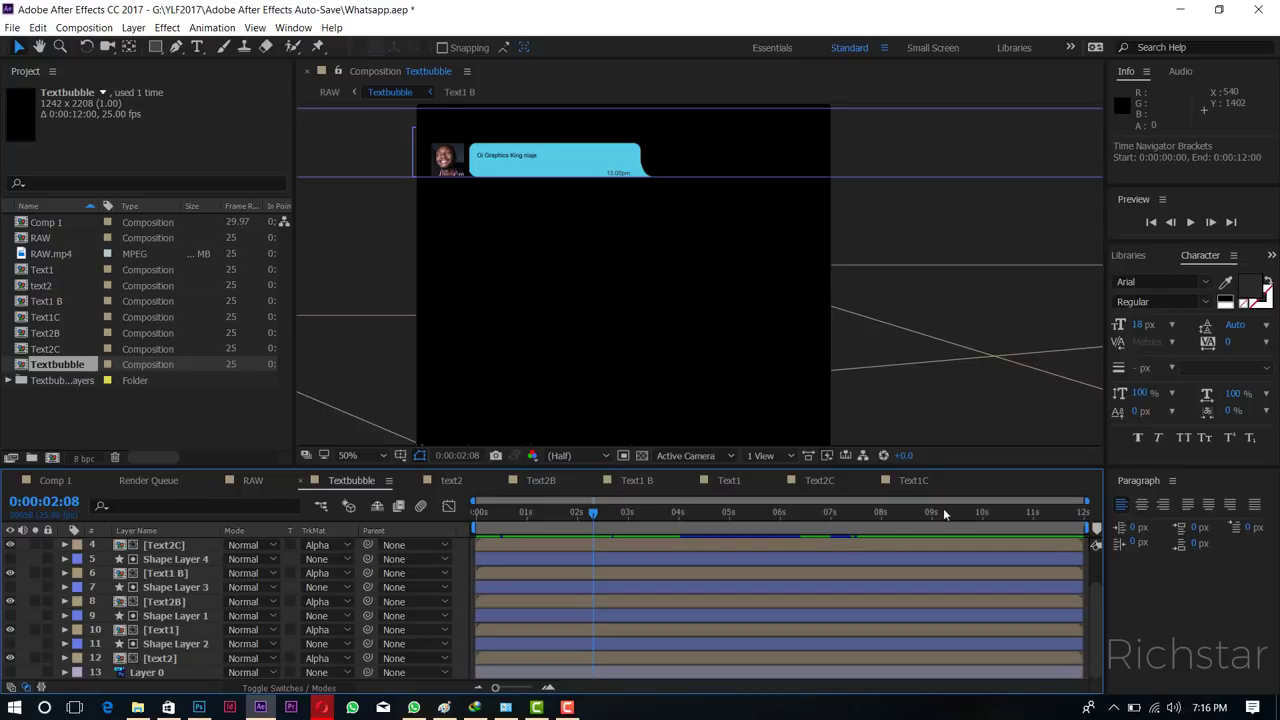
{"action": "left_click_drag", "start_coordinate": [974, 513], "coordinate": [998, 514]}
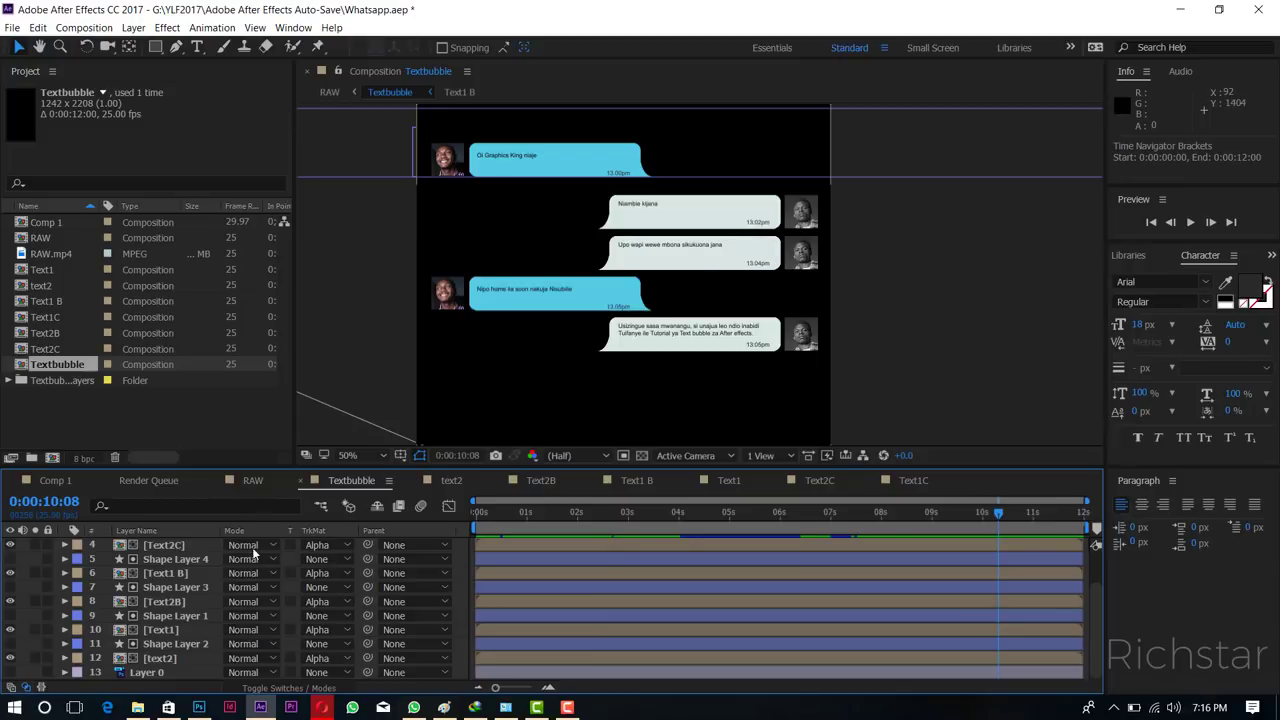
Select Text2C, Text2B, Shape Layer 5, Shape Layer 3, text2 and Shape Layer 2.
{"action": "left_click", "coordinate": [165, 573]}
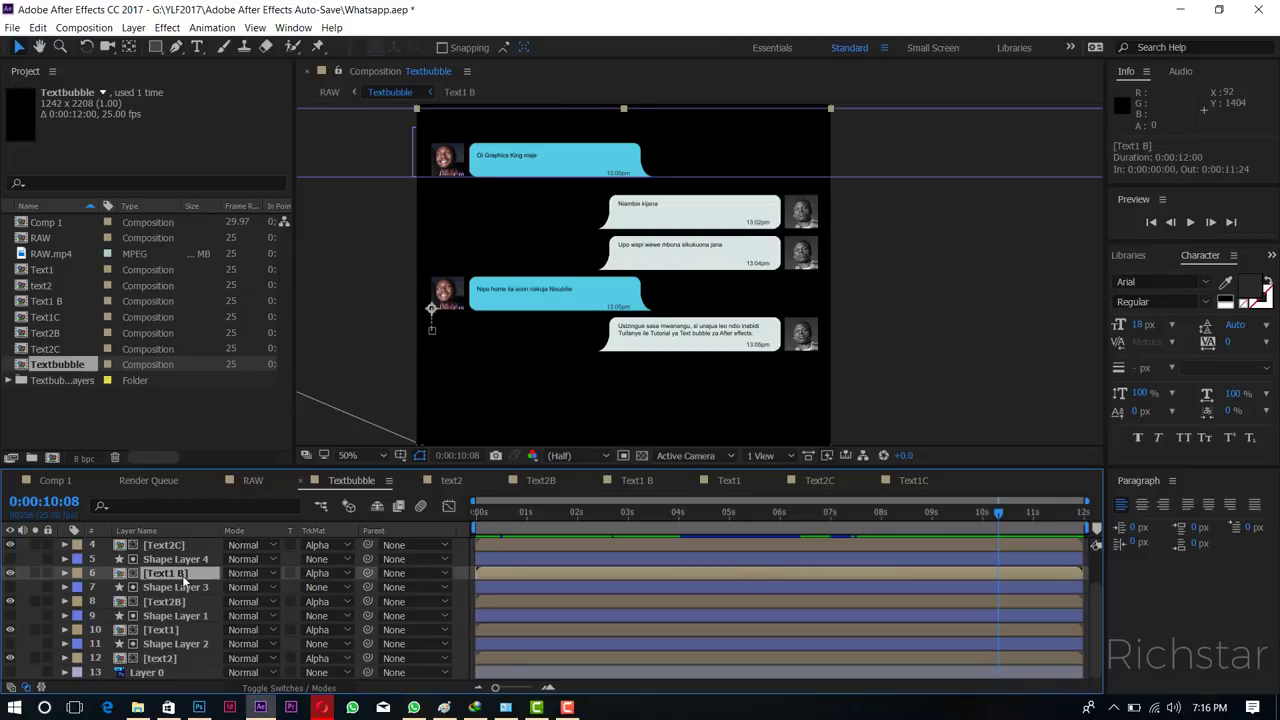
{"action": "left_click", "coordinate": [186, 561], "text": "ctrl"}
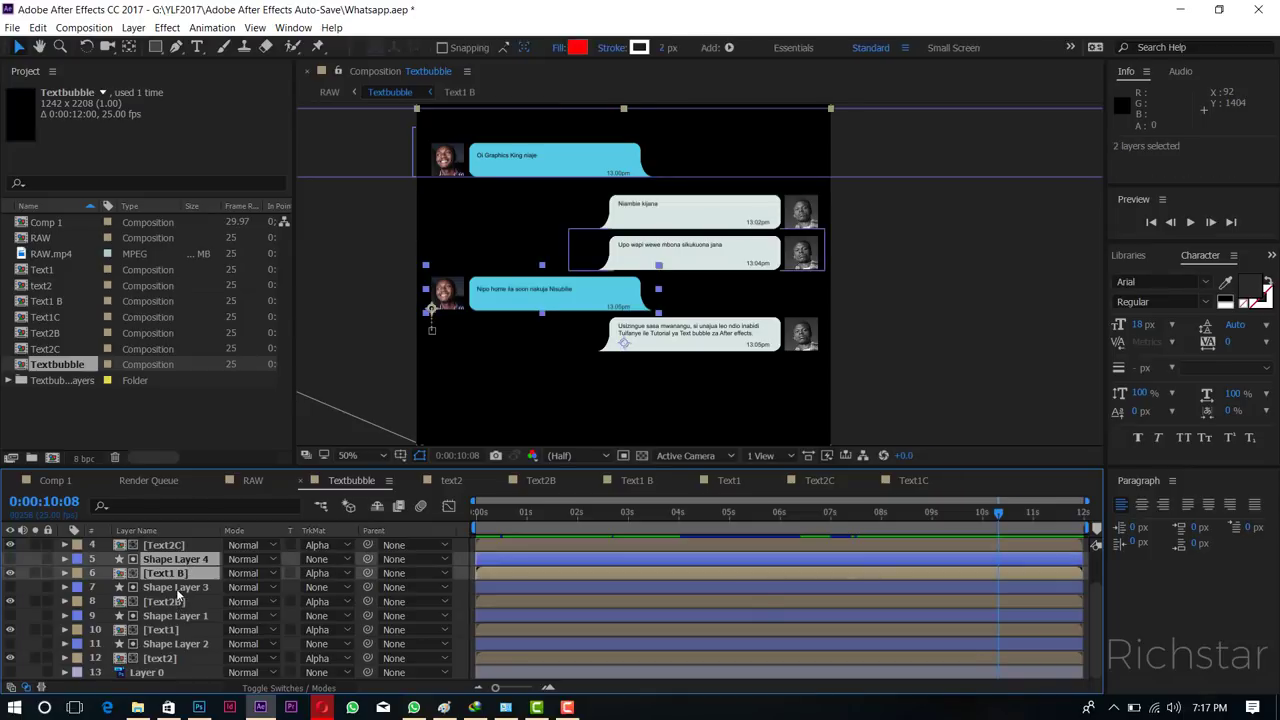
{"action": "left_click", "coordinate": [176, 588], "text": "ctrl"}
{"action": "left_click", "coordinate": [178, 602], "text": "ctrl"}
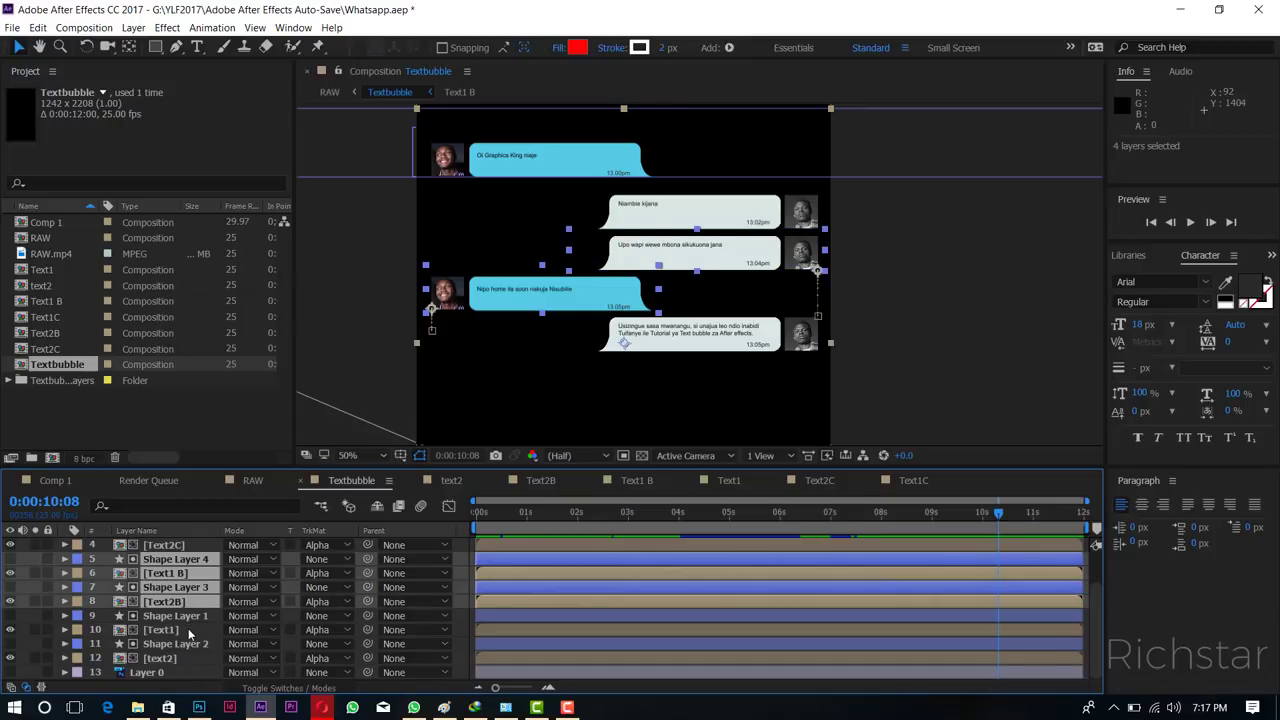
{"action": "scroll", "coordinate": [188, 628], "scroll_direction": "up", "scroll_amount": 3}
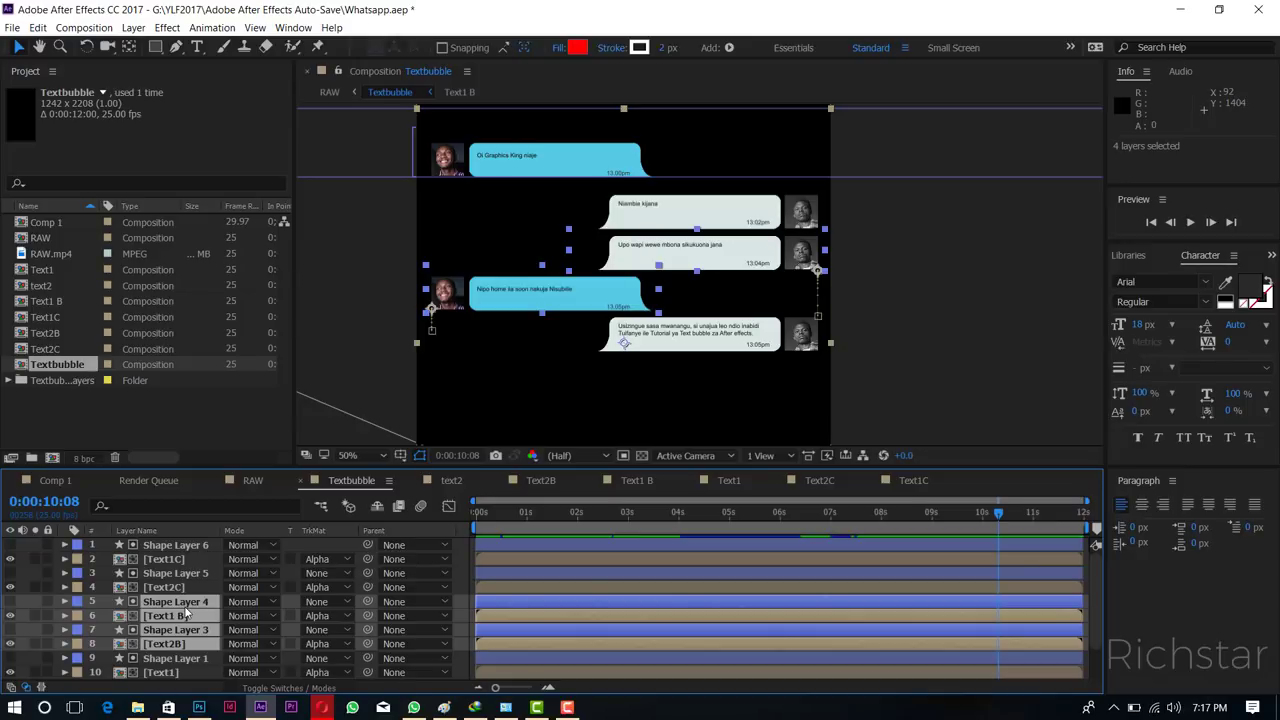
{"action": "left_click", "coordinate": [193, 587]}
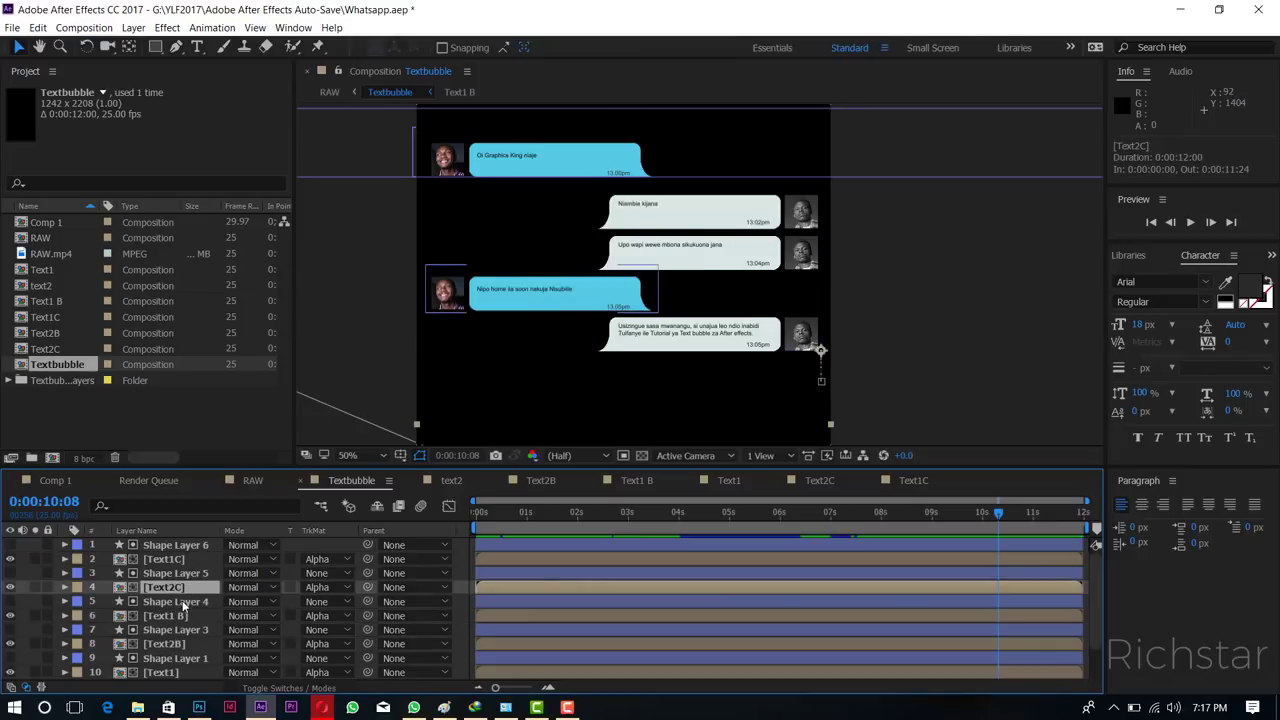
{"action": "left_click", "coordinate": [178, 644], "text": "ctrl"}
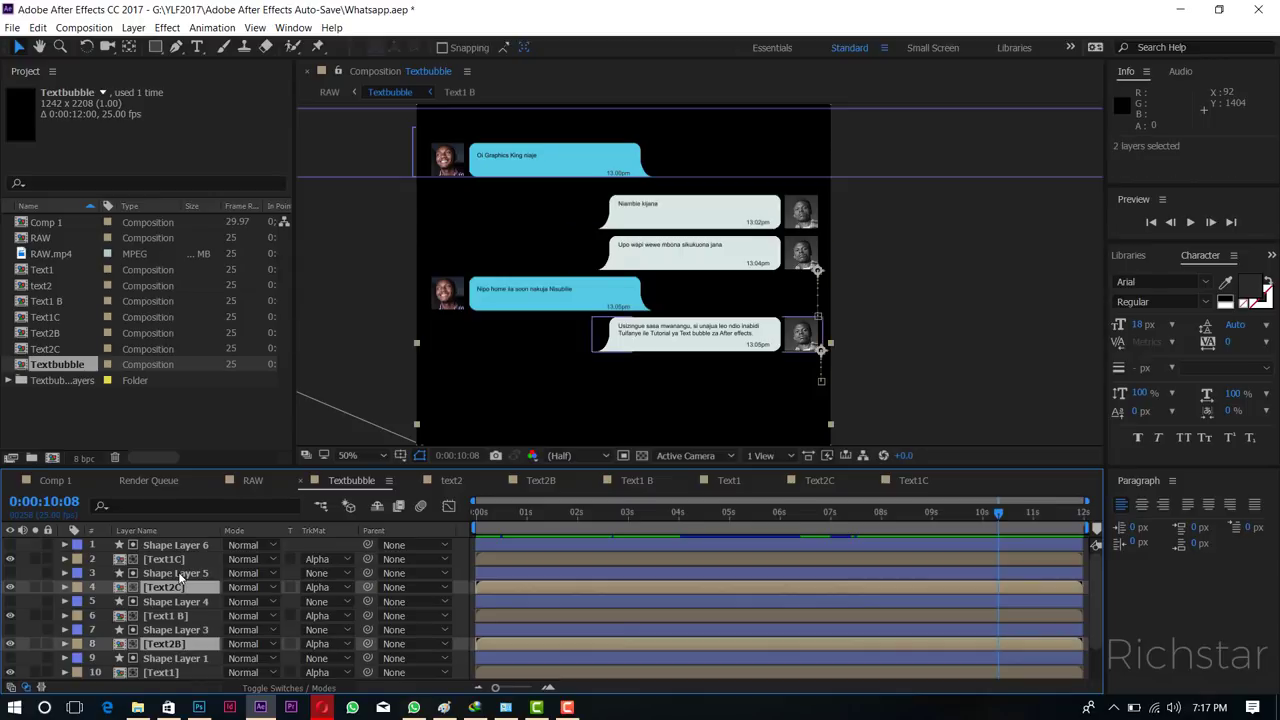
{"action": "left_click", "coordinate": [180, 574], "text": "ctrl"}
{"action": "left_click", "coordinate": [185, 630], "text": "ctrl"}
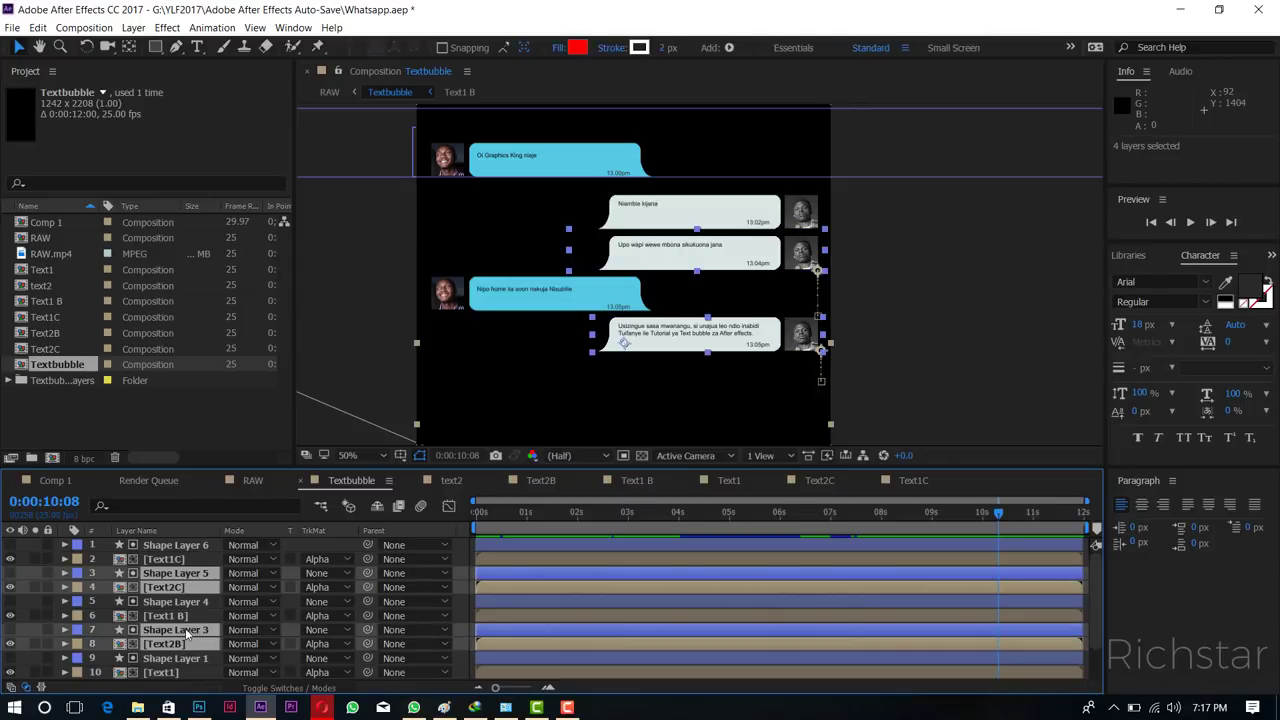
{"action": "scroll", "coordinate": [185, 630], "scroll_direction": "down", "scroll_amount": 1}
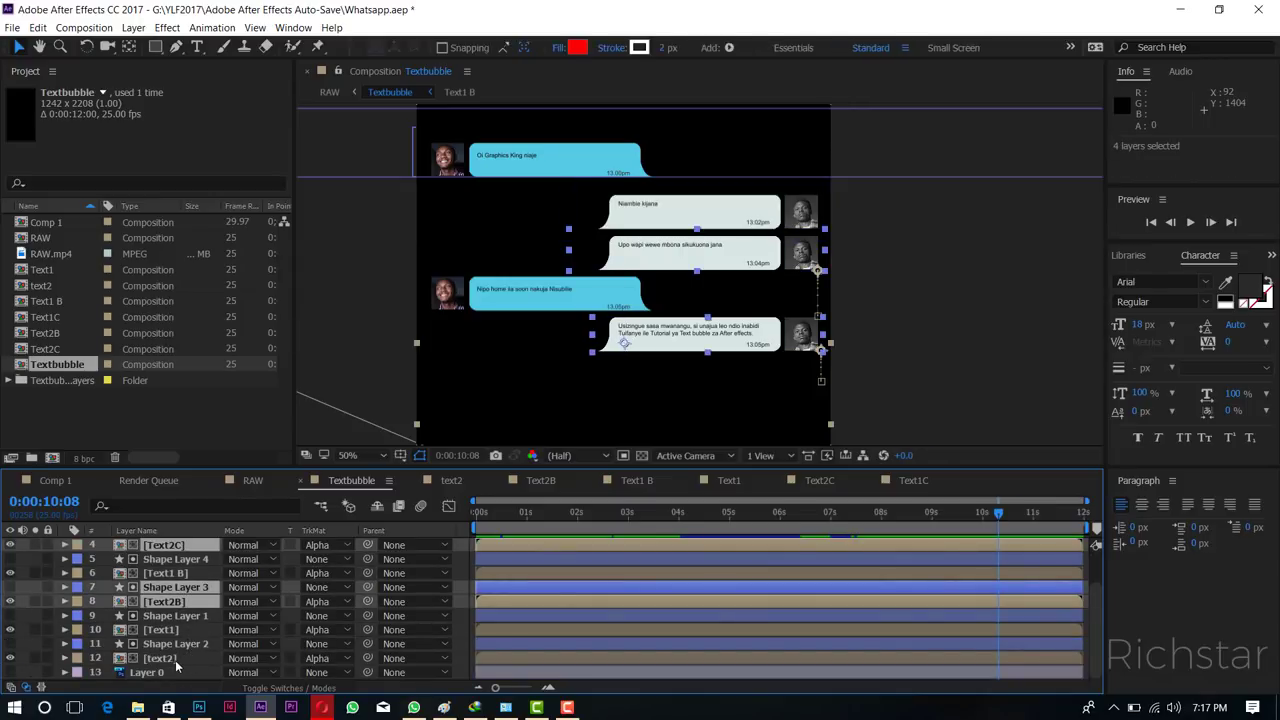
{"action": "left_click", "coordinate": [175, 658], "text": "ctrl"}
{"action": "left_click", "coordinate": [178, 644], "text": "ctrl"}
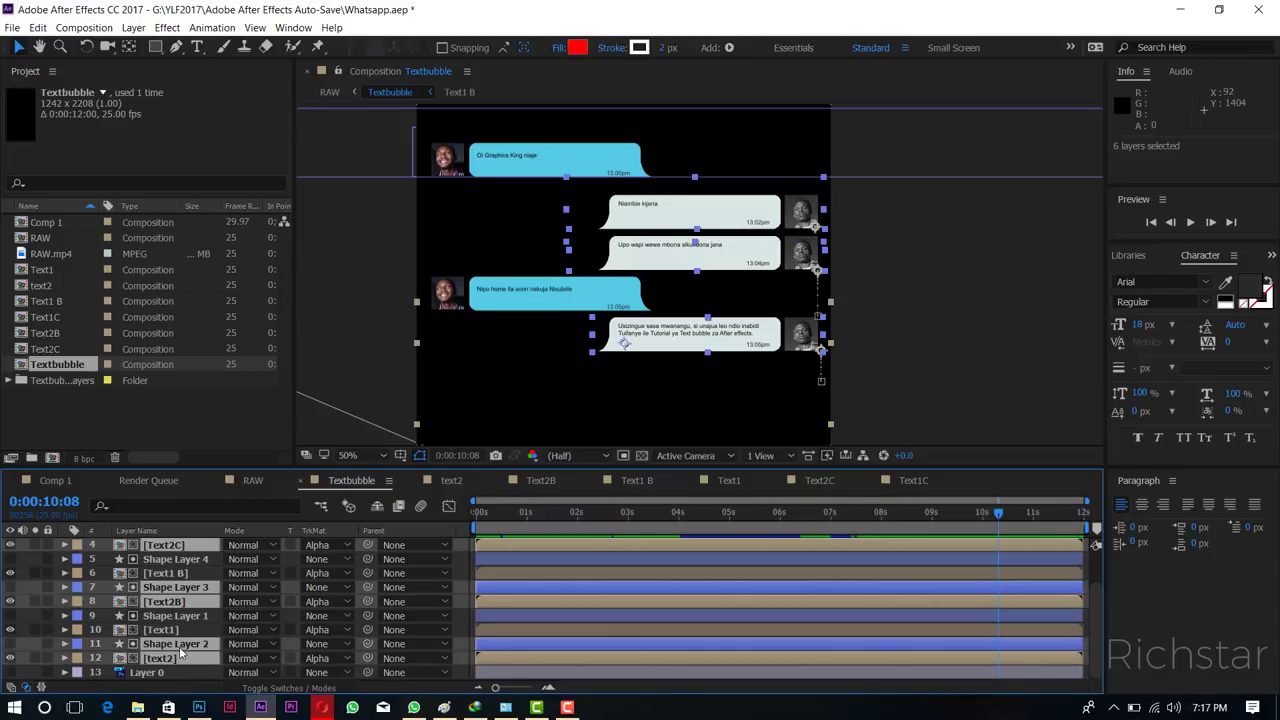
Pre-compose the selected grey bubble layers into a comp named Text2.
{"action": "right_click", "coordinate": [180, 652]}
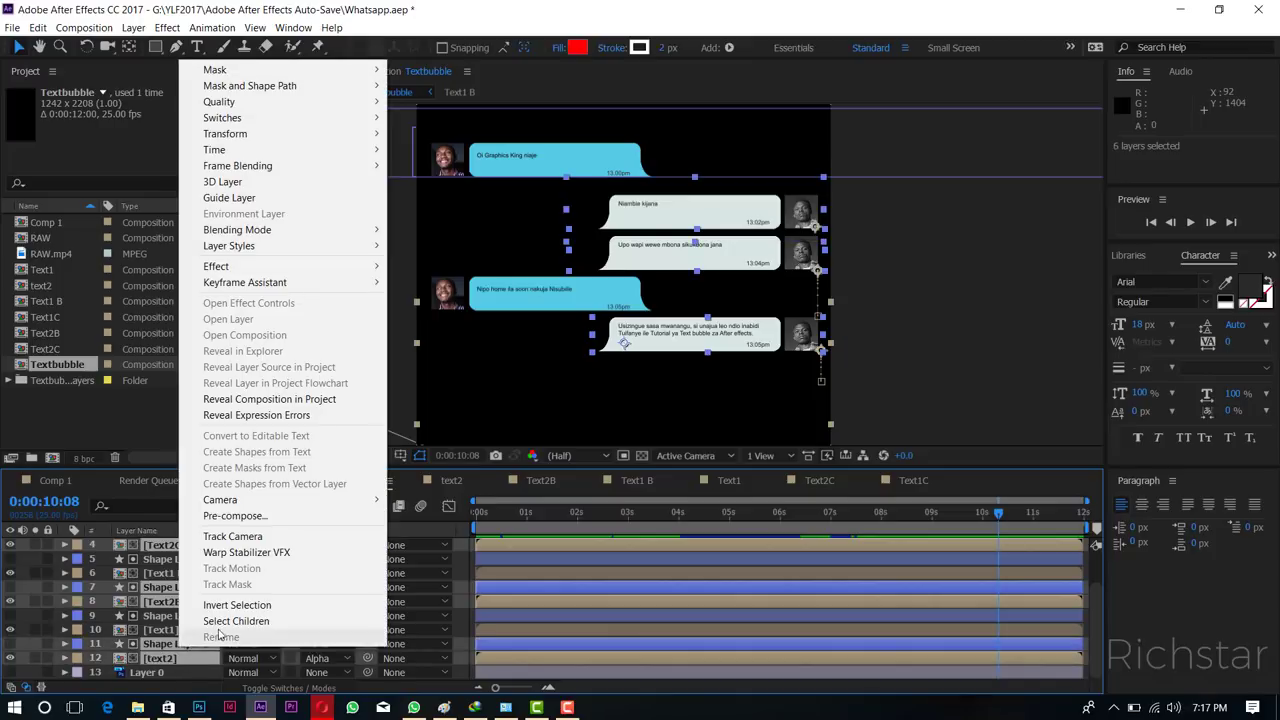
{"action": "left_click", "coordinate": [231, 516]}
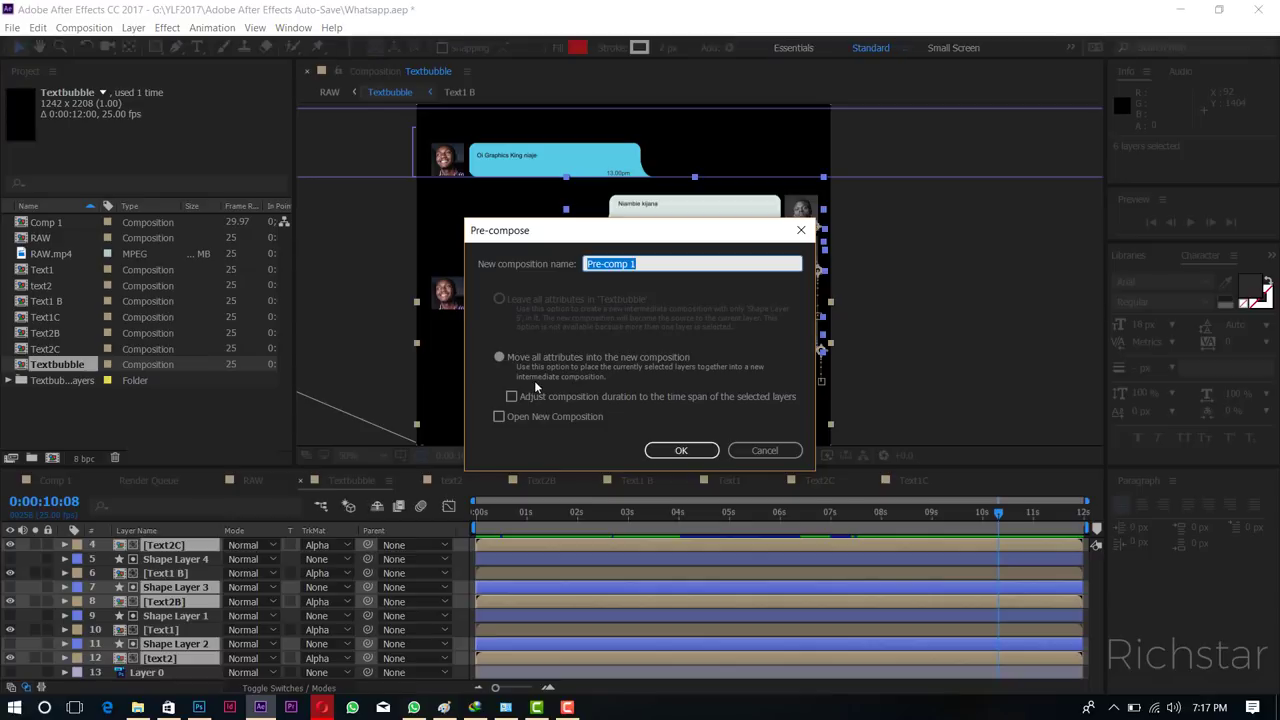
{"action": "type", "text": "Text"}
{"action": "type", "text": "2"}
{"action": "key", "text": "Return"}
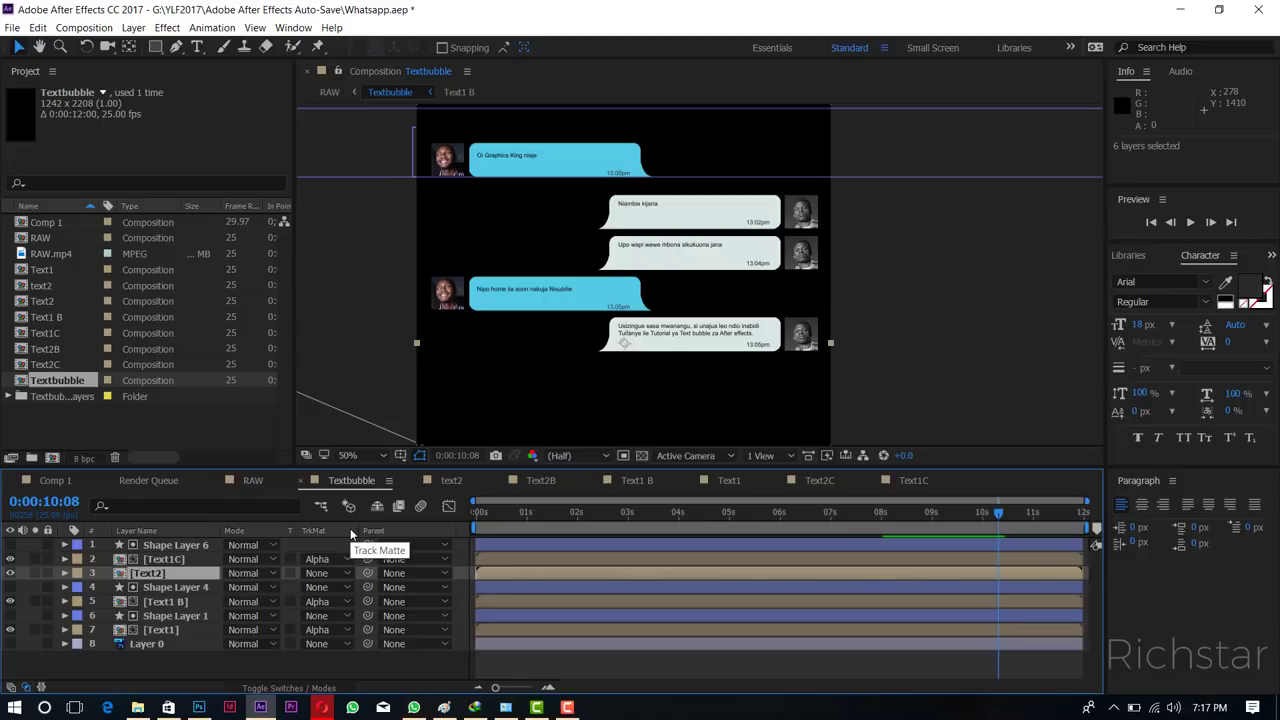
Slide the Text2 pre-comp left to Position X 380.
{"action": "key", "text": "p"}
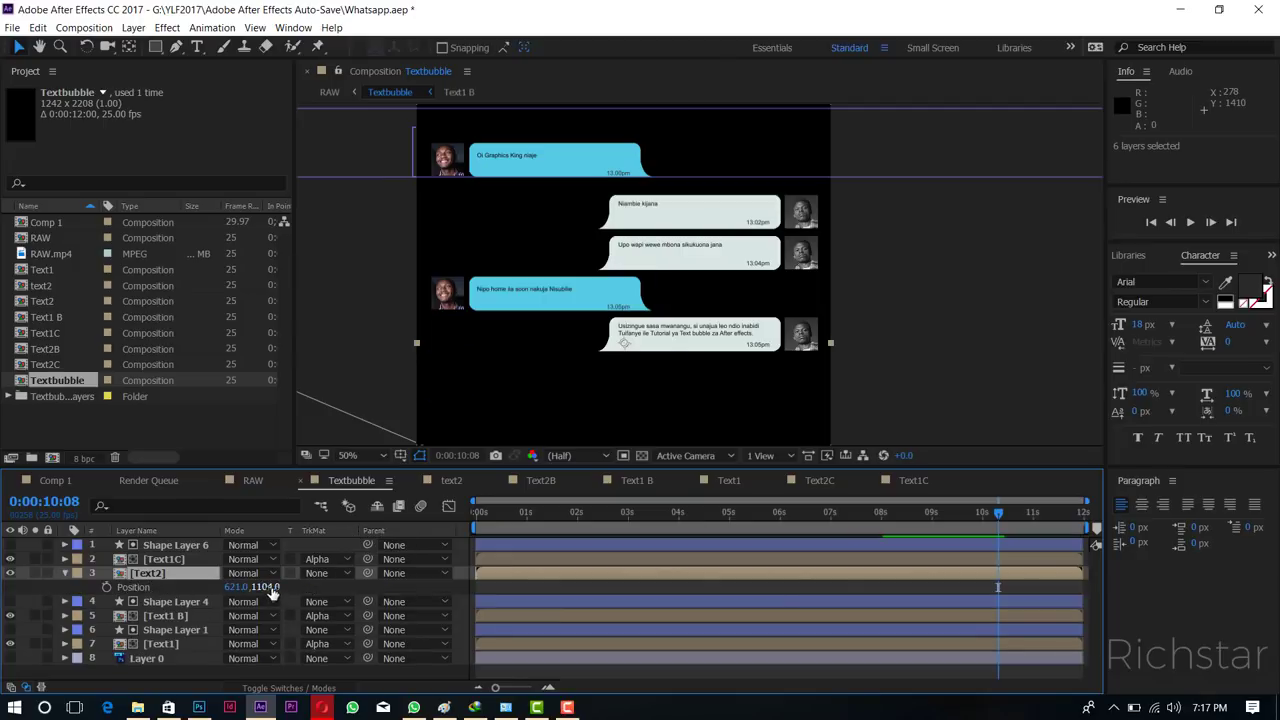
{"action": "left_click_drag", "start_coordinate": [262, 587], "coordinate": [262, 587]}
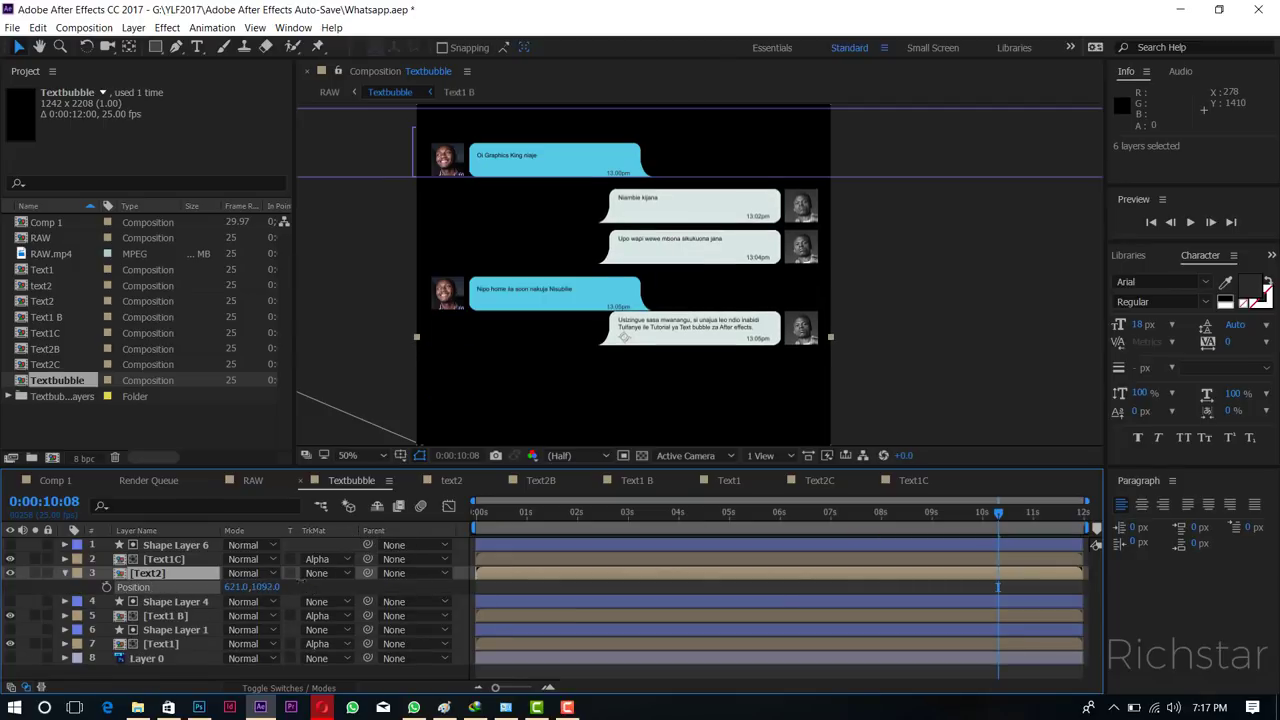
{"action": "left_click", "coordinate": [1084, 514]}
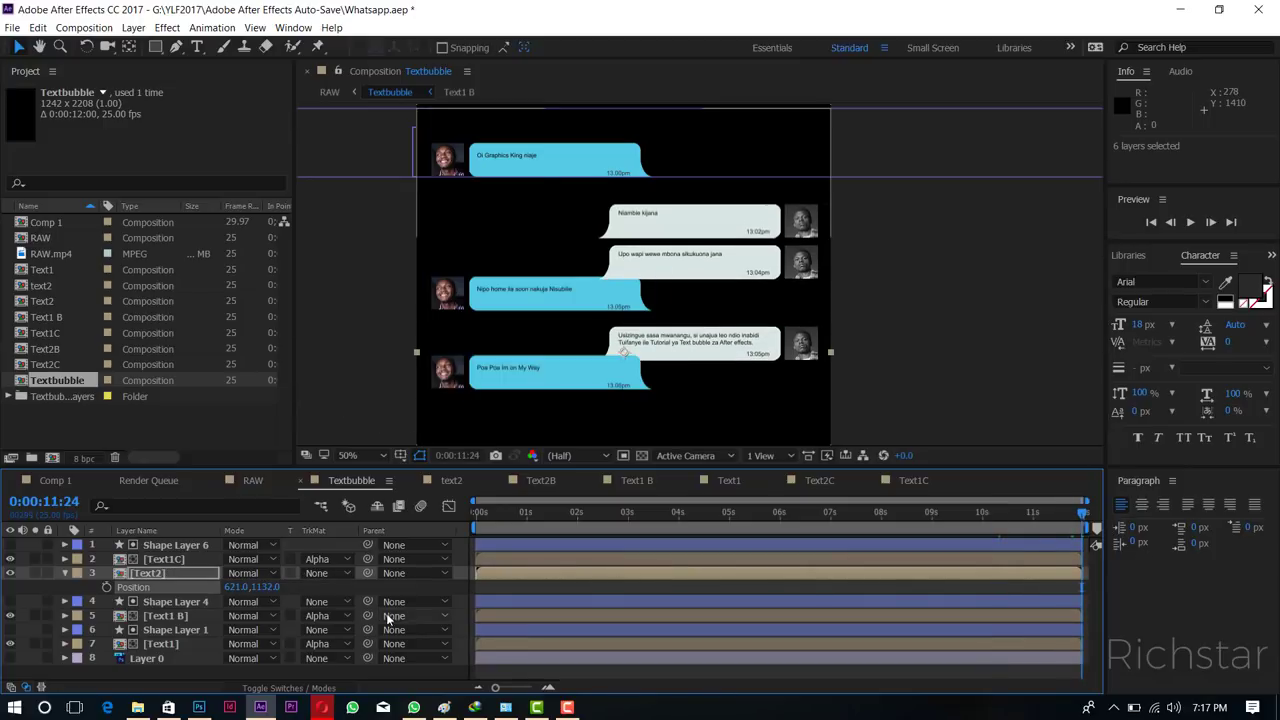
{"action": "key", "text": "ctrl+z"}
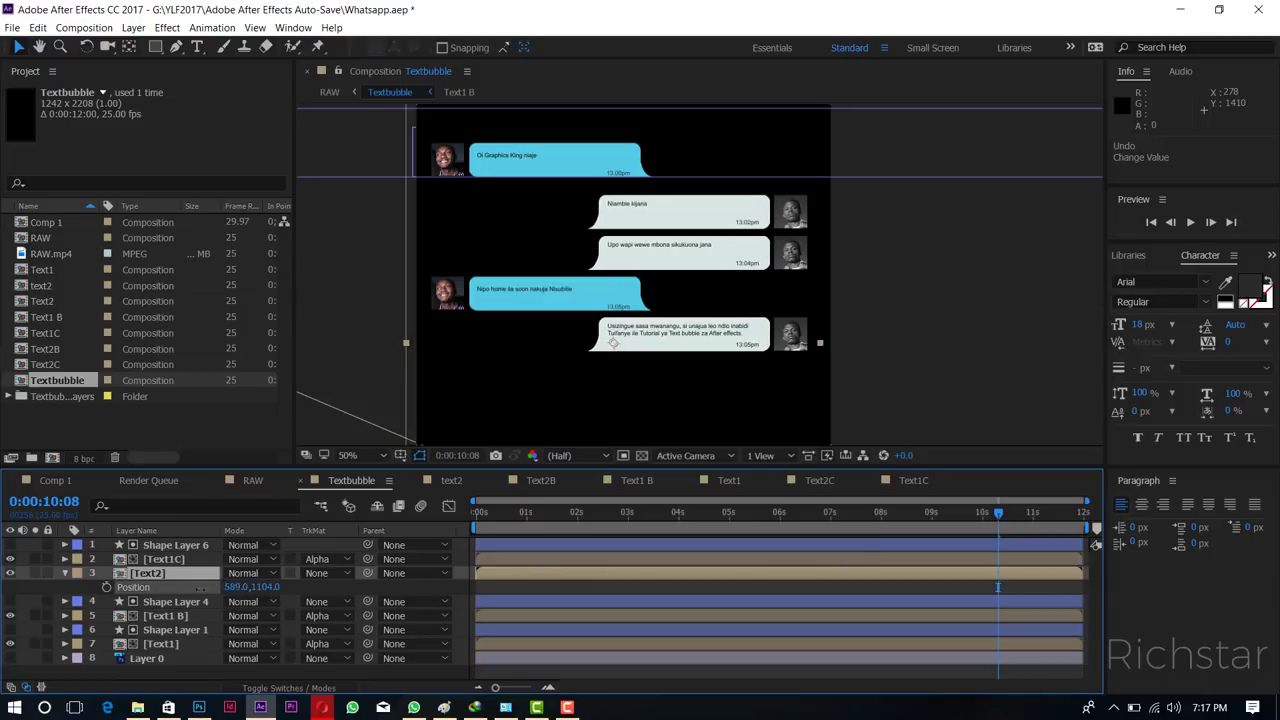
{"action": "left_click_drag", "start_coordinate": [238, 587], "coordinate": [150, 587]}
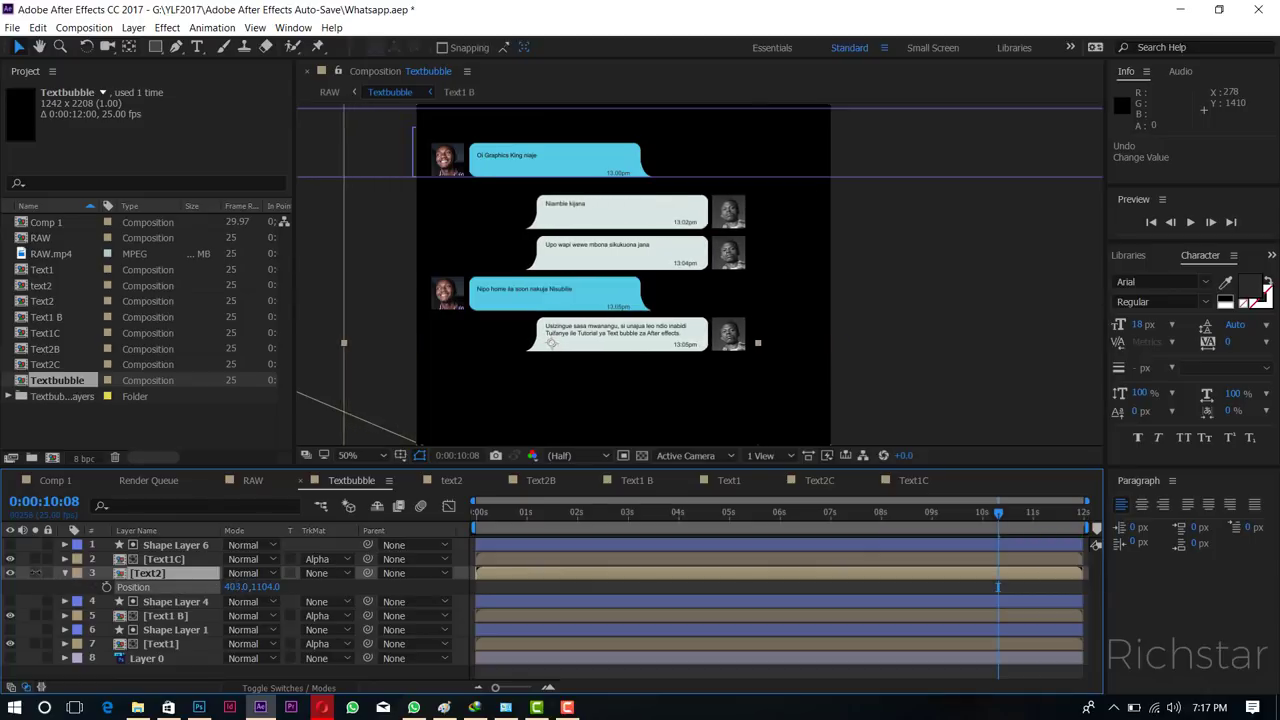
{"action": "left_click_drag", "start_coordinate": [35, 573], "coordinate": [18, 570]}
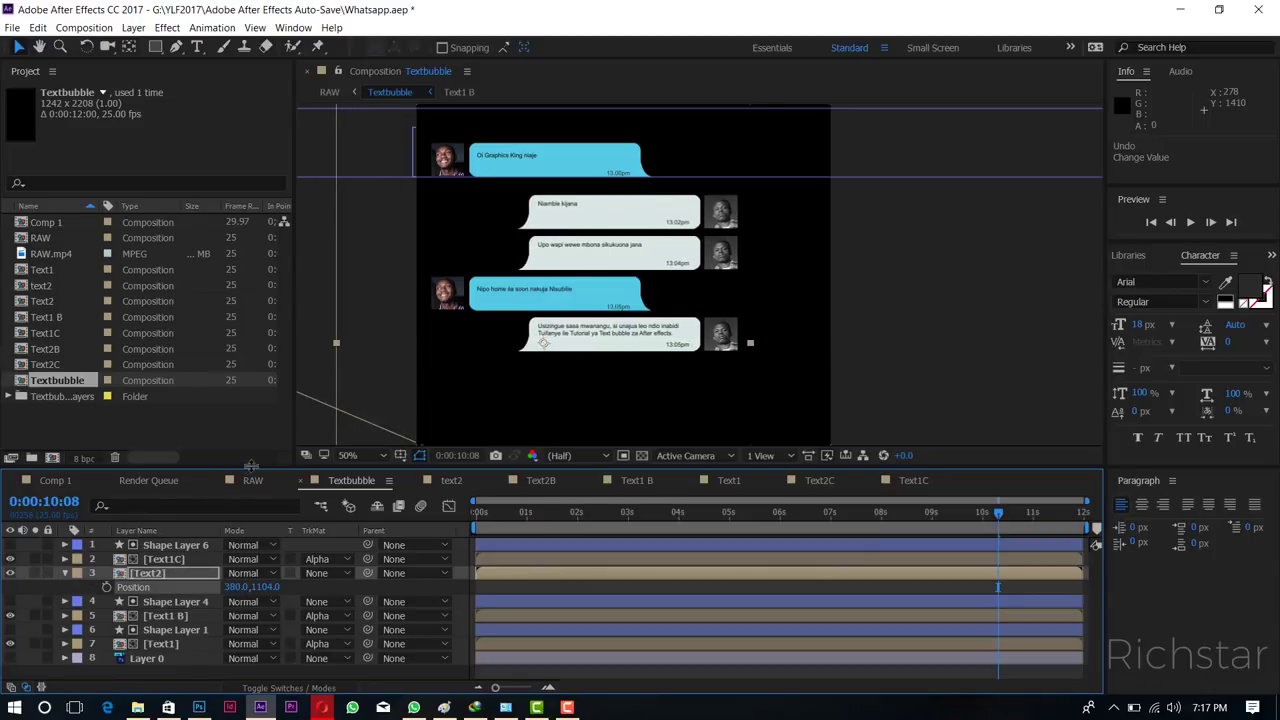
{"action": "left_click", "coordinate": [241, 480]}
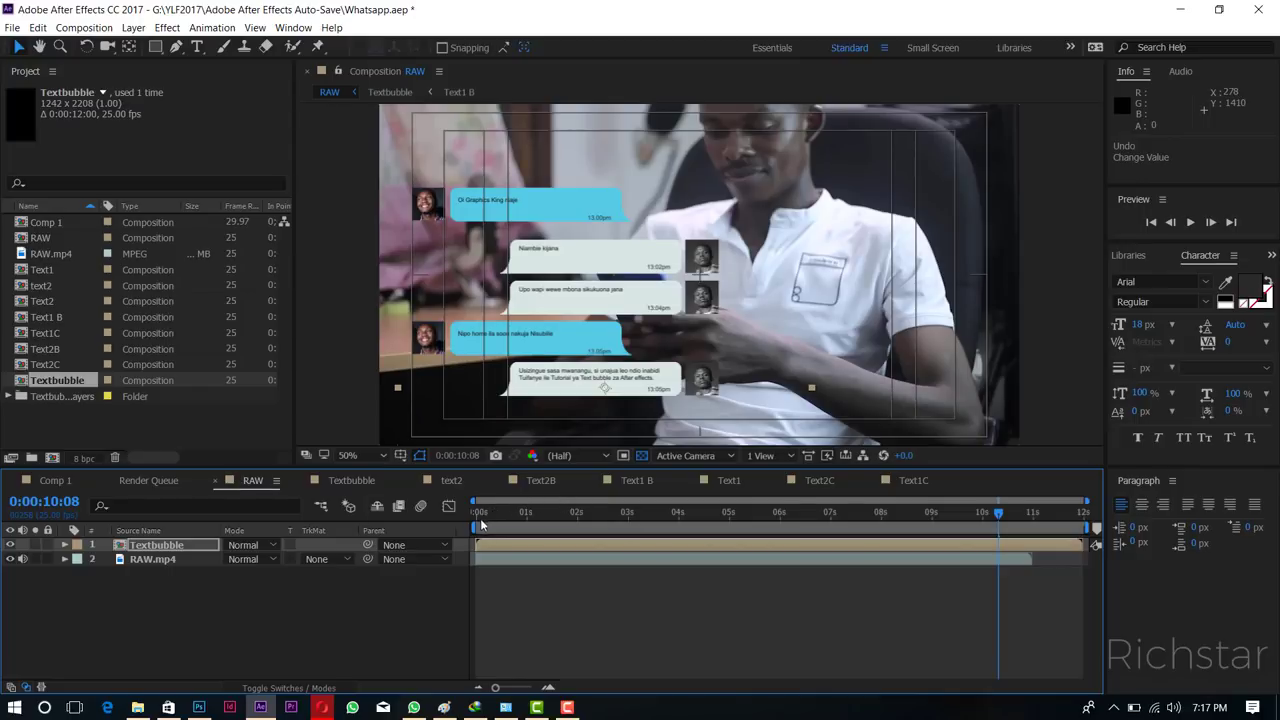
Scale the Textbubble overlay in RAW to 85%.
{"action": "mouse_move", "coordinate": [482, 517]}
{"action": "left_mouse_down"}
{"action": "mouse_move", "coordinate": [684, 498]}
{"action": "mouse_move", "coordinate": [620, 502]}
{"action": "mouse_move", "coordinate": [1014, 497]}
{"action": "mouse_move", "coordinate": [990, 510]}
{"action": "left_mouse_up"}
{"action": "left_click", "coordinate": [1043, 521]}
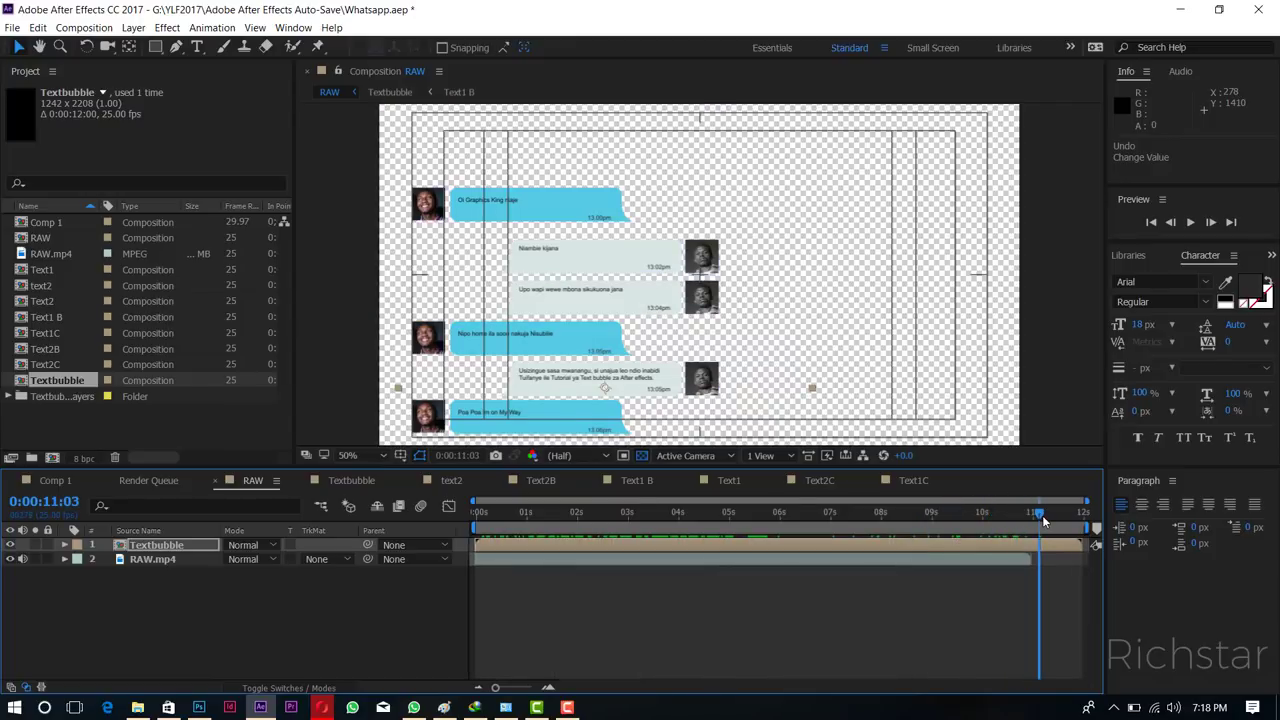
{"action": "left_click", "coordinate": [804, 519]}
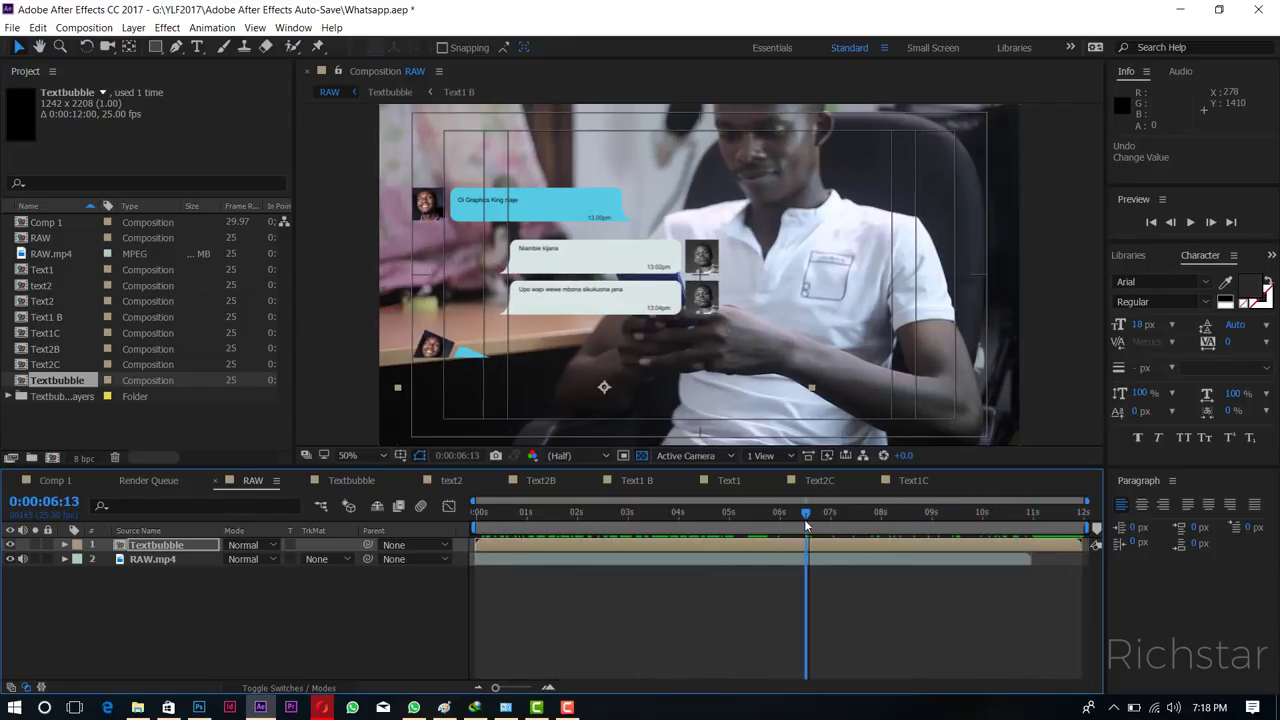
{"action": "key", "text": "s"}
{"action": "type", "text": "88"}
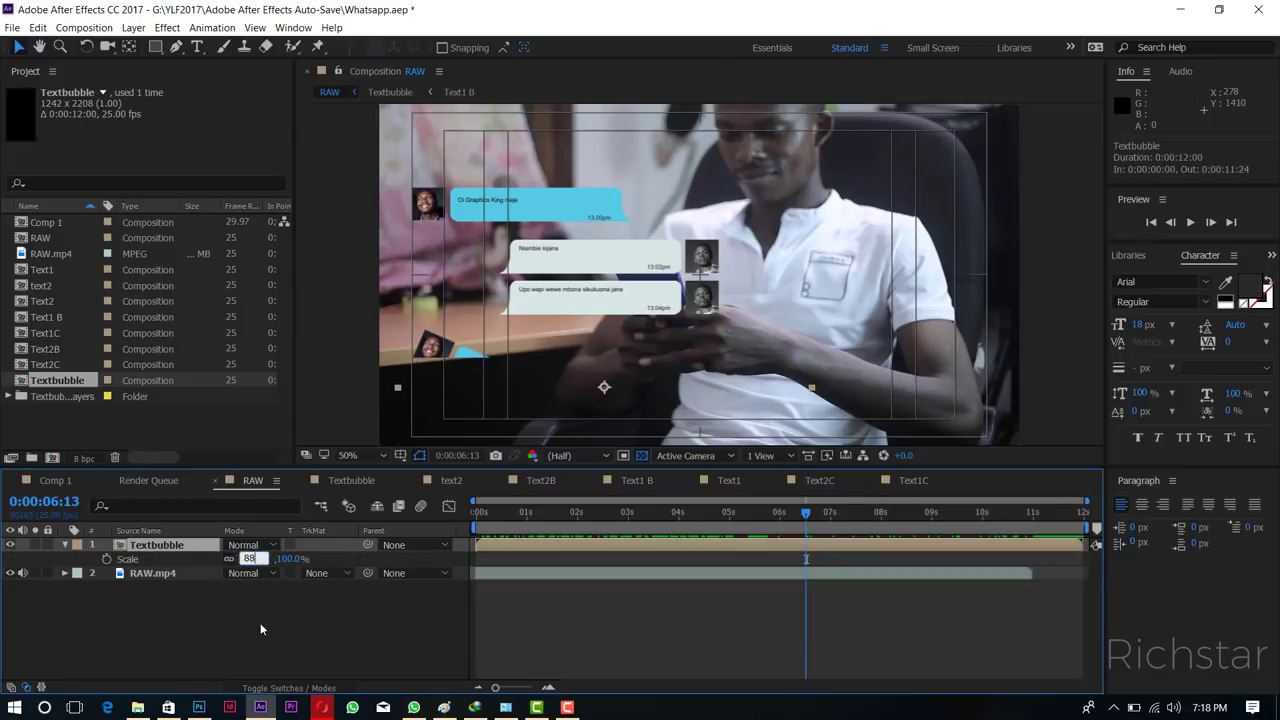
{"action": "key", "text": "Return"}
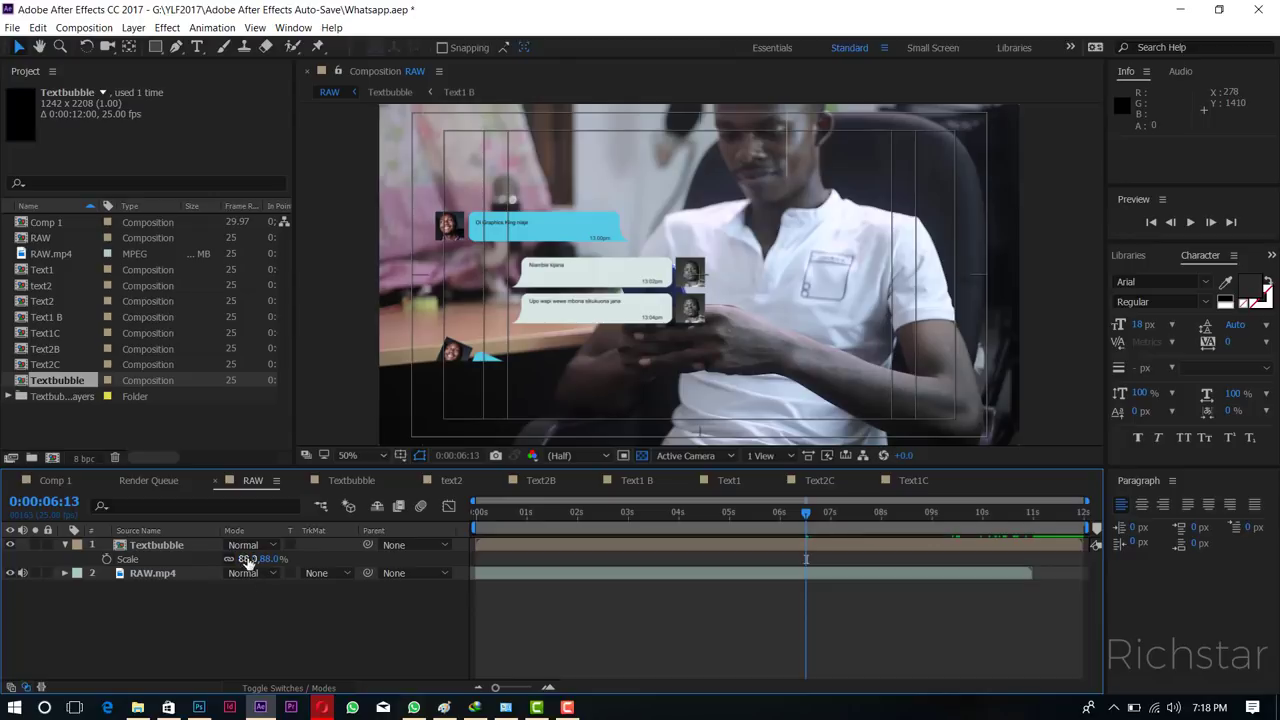
{"action": "left_click", "coordinate": [247, 560]}
{"action": "key", "text": "Return"}
Nudge the overlay up and left to 586,862 and preview from the start.
{"action": "mouse_move", "coordinate": [525, 240]}
{"action": "left_mouse_down"}
{"action": "mouse_move", "coordinate": [492, 203]}
{"action": "mouse_move", "coordinate": [493, 232]}
{"action": "left_mouse_up"}
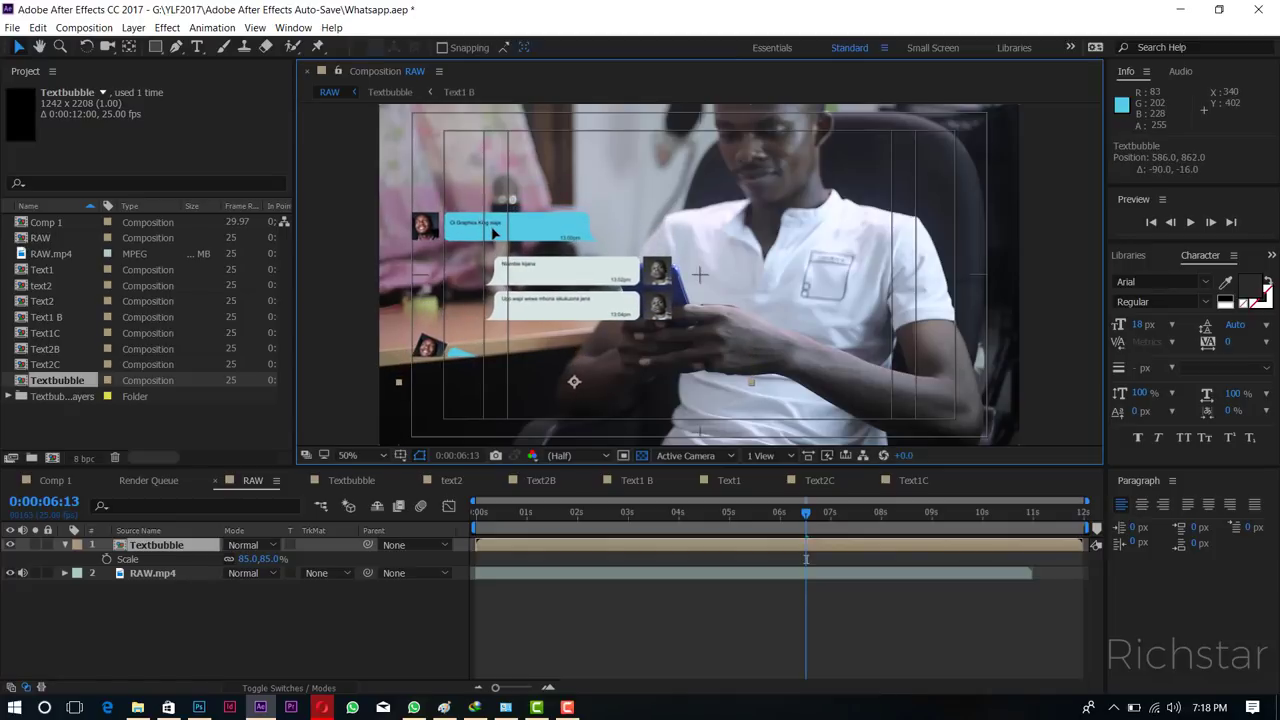
{"action": "key", "text": "Return"}
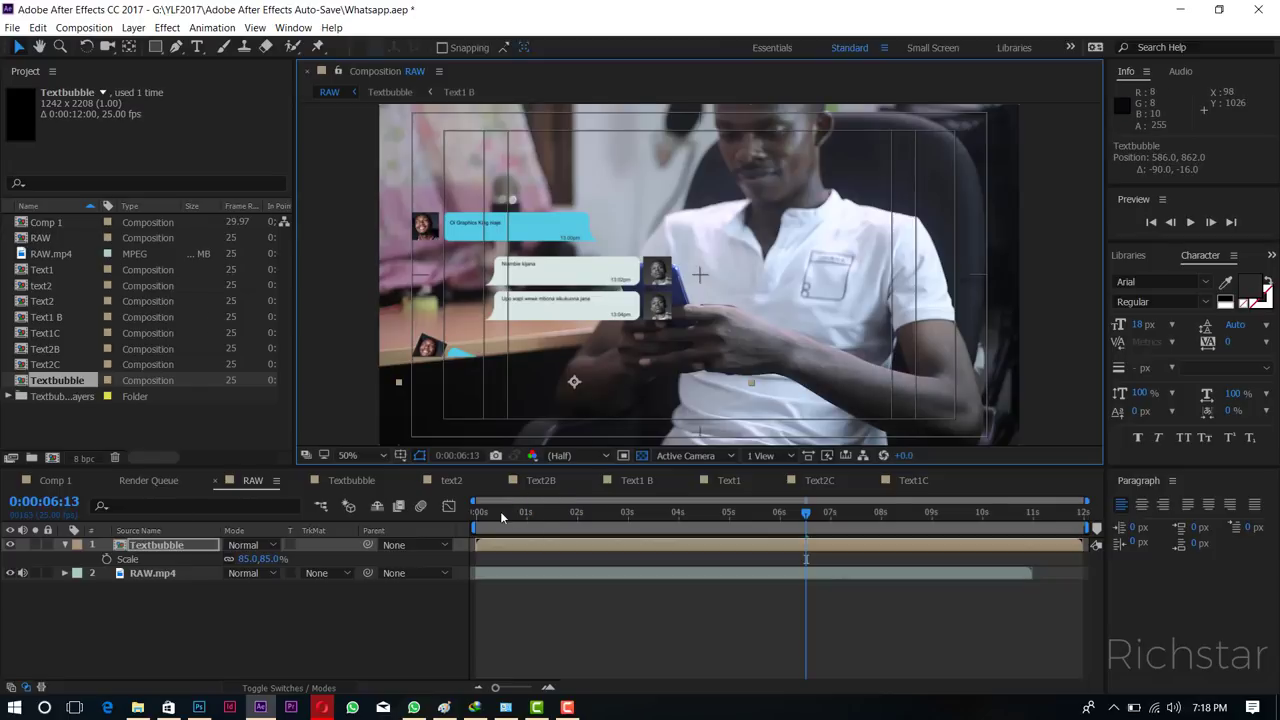
{"action": "left_click", "coordinate": [470, 512]}
{"action": "key", "text": "space"}
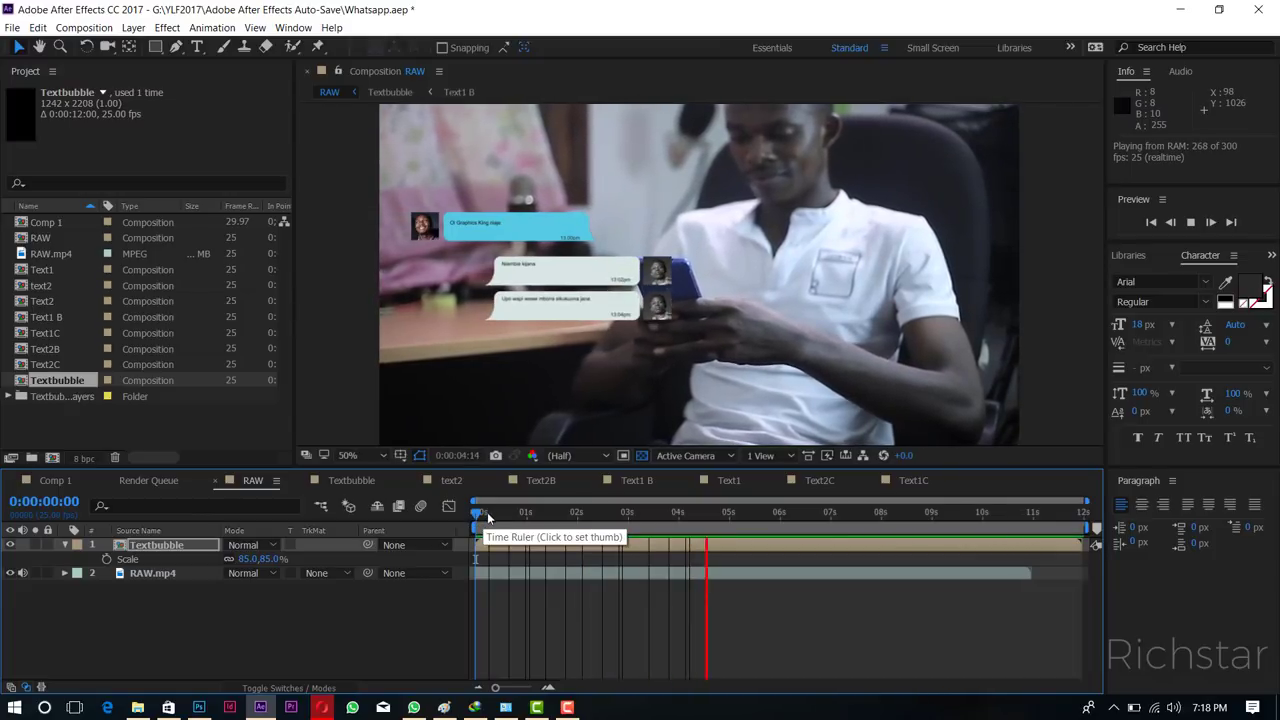
Scrub to the second bubble's entrance and toggle Shape Layer 1's visibility on and off.
{"action": "left_click_drag", "start_coordinate": [489, 510], "coordinate": [873, 513]}
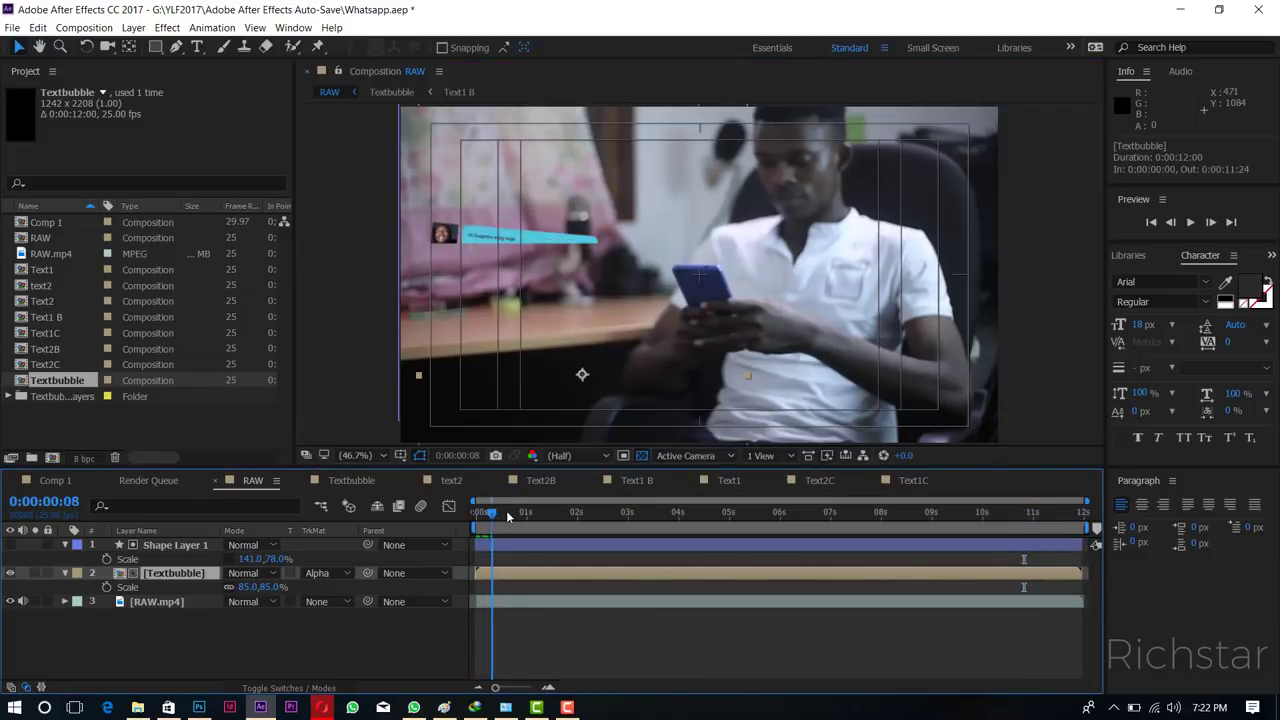
{"action": "mouse_move", "coordinate": [508, 515]}
{"action": "left_mouse_down"}
{"action": "mouse_move", "coordinate": [613, 513]}
{"action": "mouse_move", "coordinate": [583, 513]}
{"action": "left_mouse_up"}
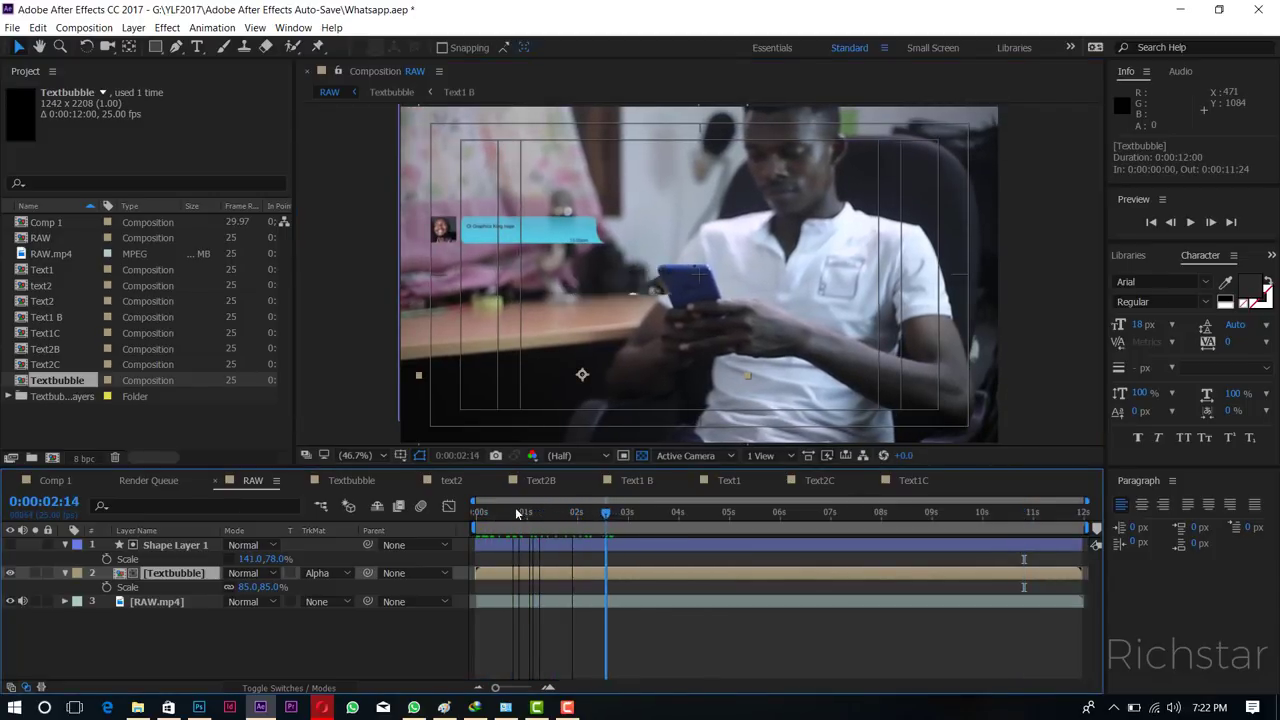
{"action": "left_click", "coordinate": [636, 518]}
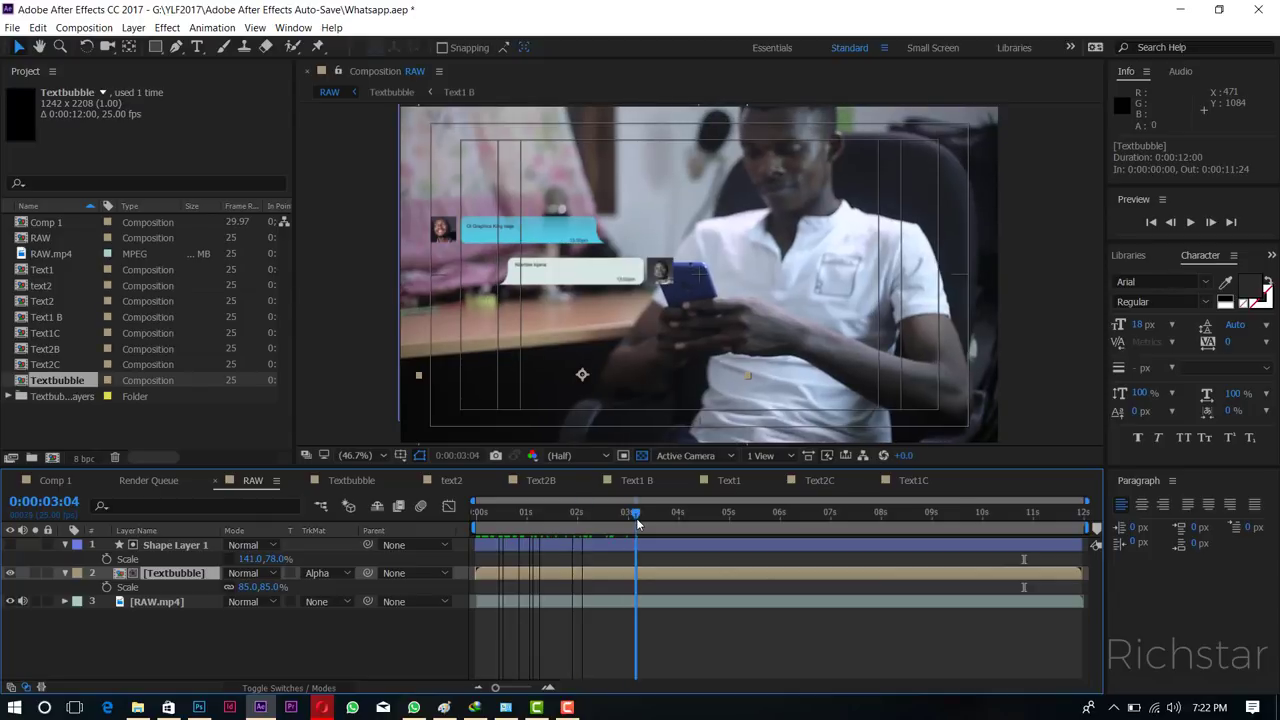
{"action": "left_click", "coordinate": [183, 548]}
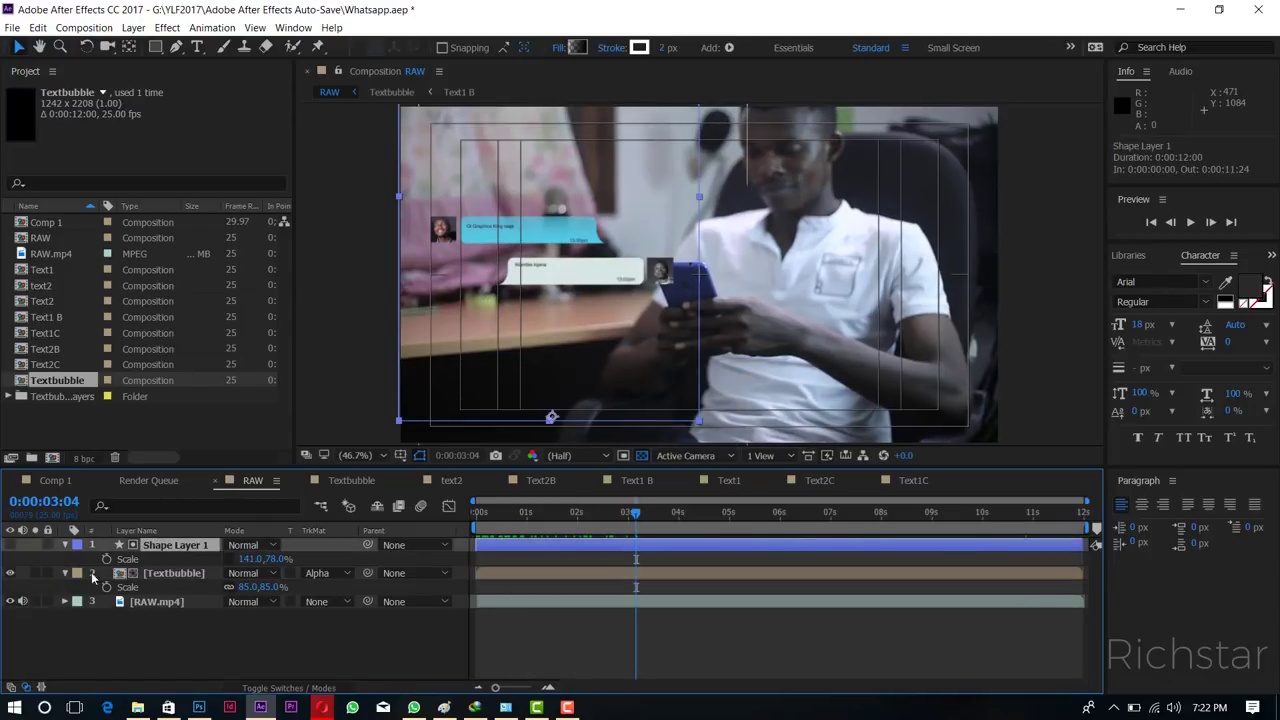
{"action": "left_click", "coordinate": [10, 545]}
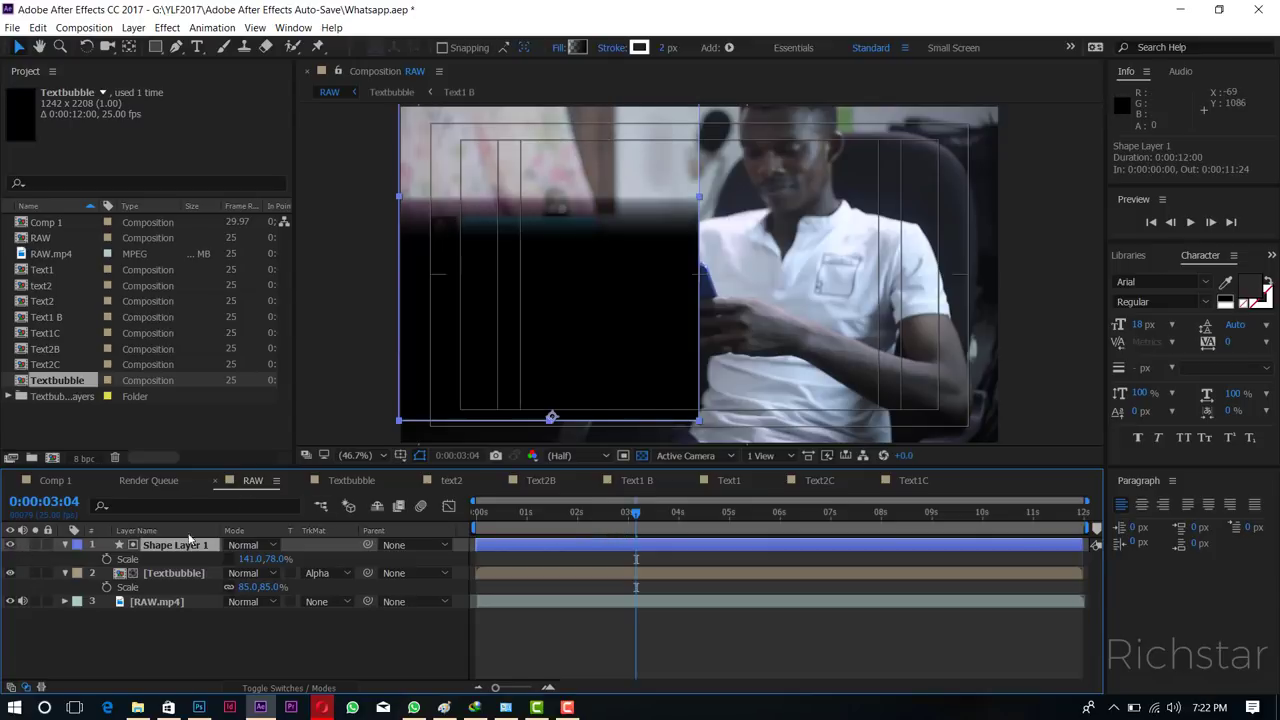
{"action": "left_click", "coordinate": [11, 546]}
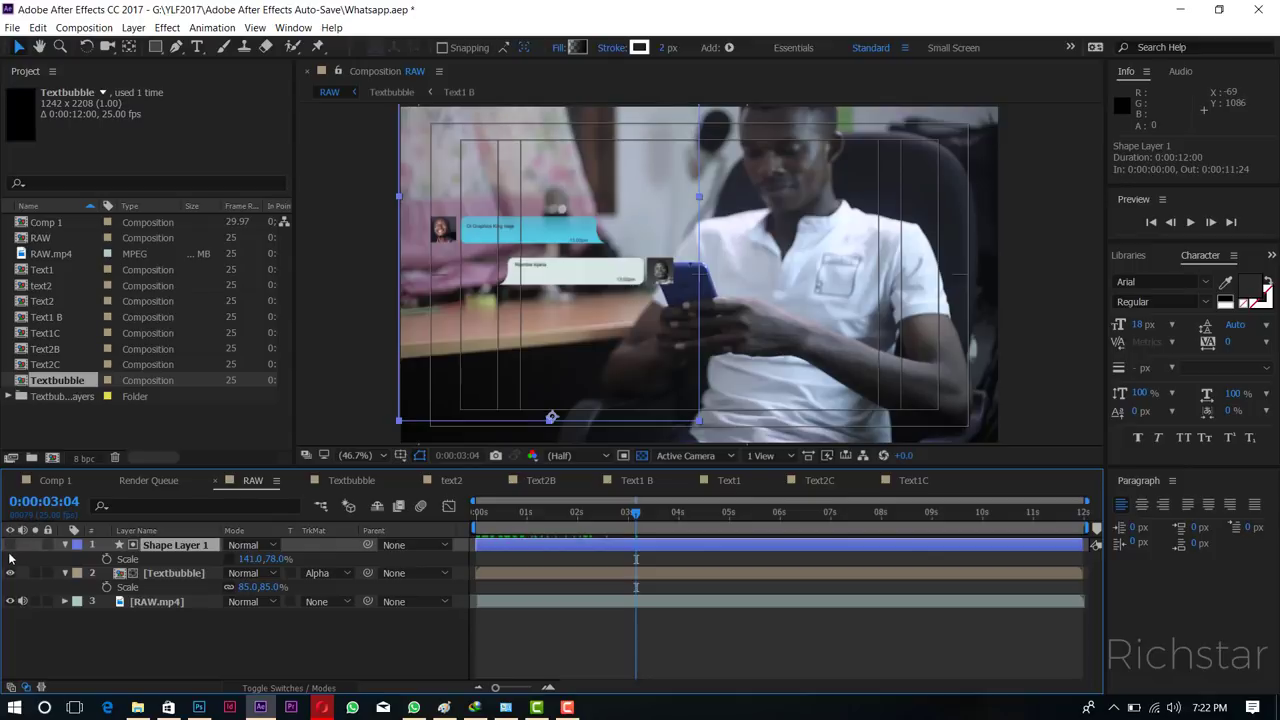
Hide the Textbubble layer at the 3-second frame so only the phone footage shows.
{"action": "left_click", "coordinate": [162, 575]}
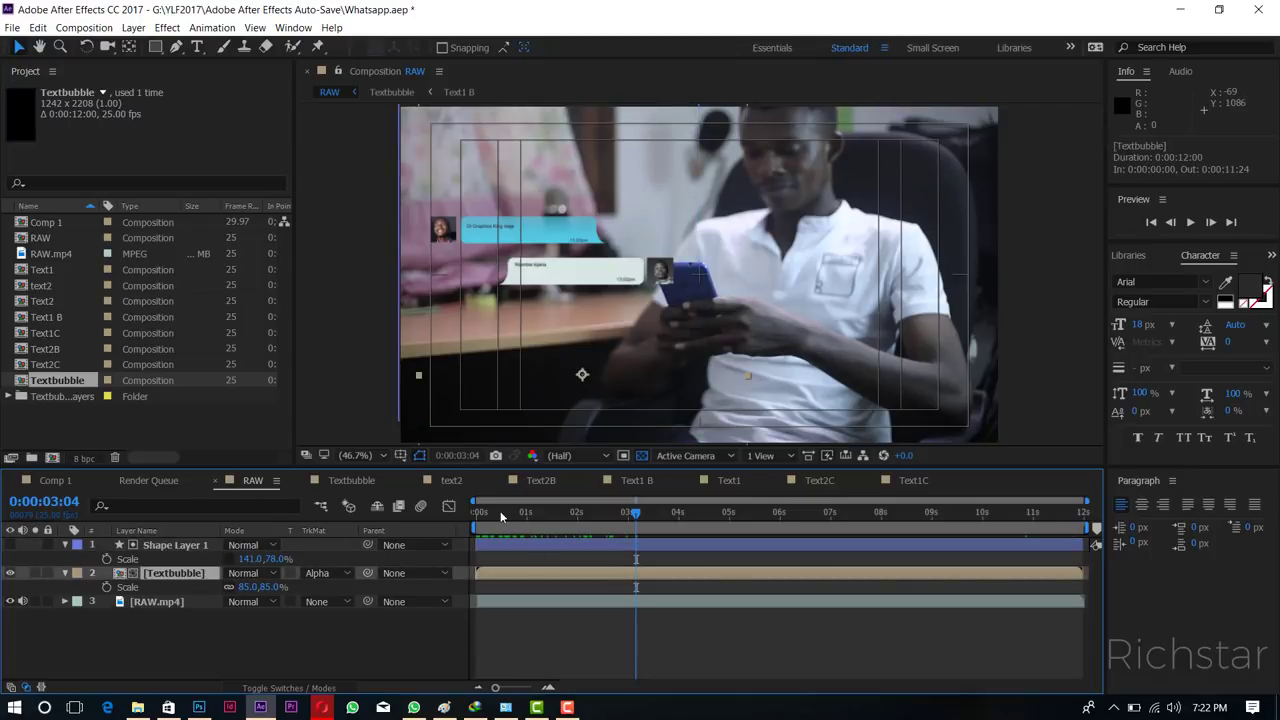
{"action": "left_click_drag", "start_coordinate": [476, 512], "coordinate": [565, 512]}
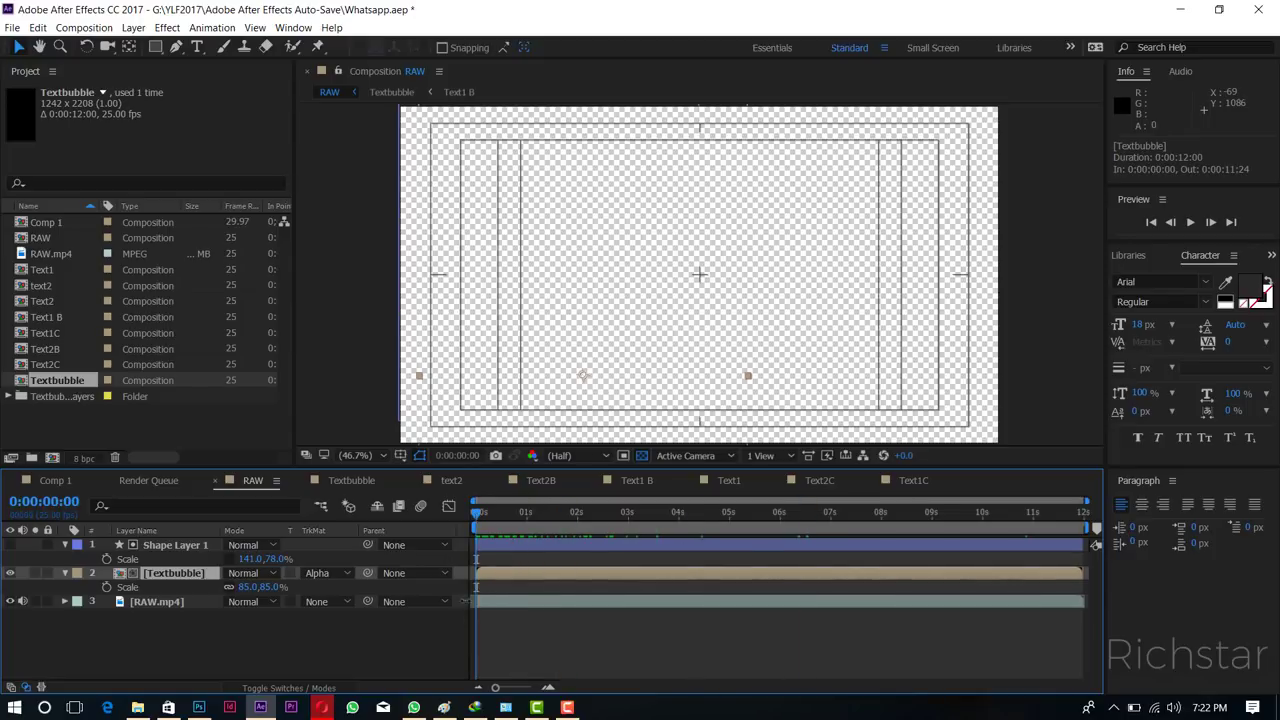
{"action": "left_click", "coordinate": [485, 601]}
{"action": "left_click_drag", "start_coordinate": [485, 530], "coordinate": [630, 530]}
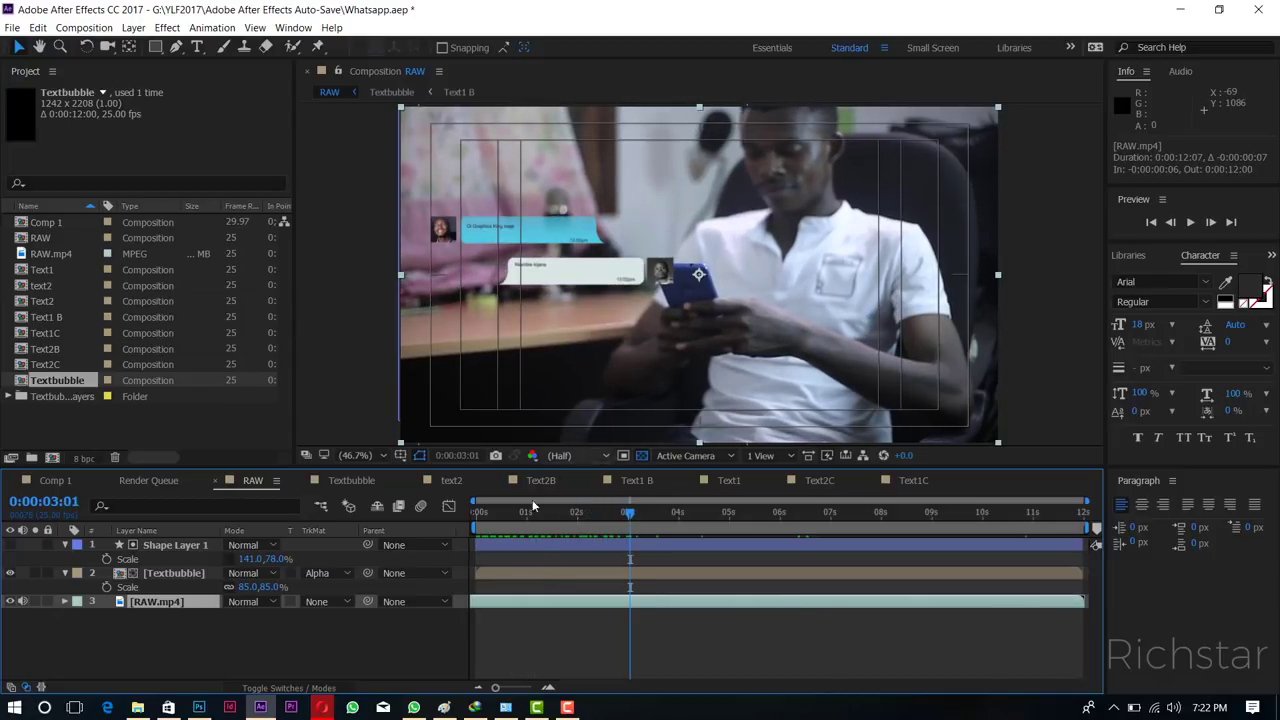
{"action": "left_click", "coordinate": [10, 573]}
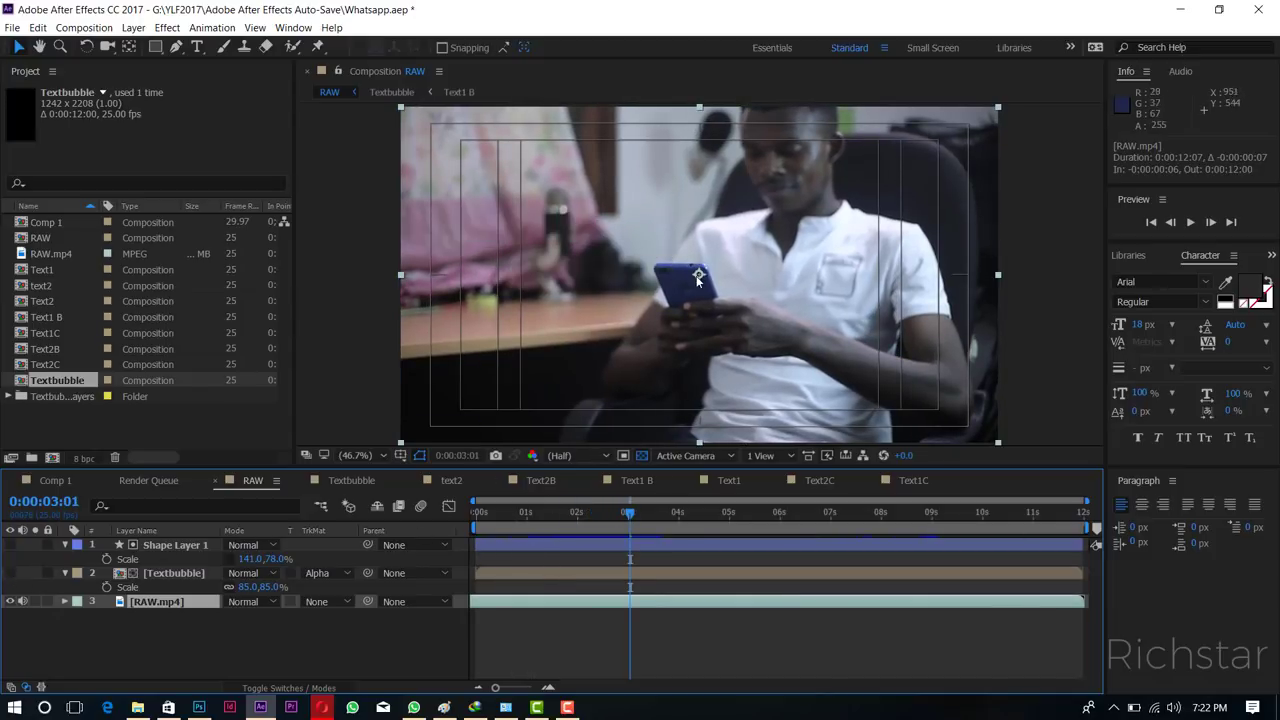
{"action": "scroll", "coordinate": [698, 275], "scroll_direction": "up", "scroll_amount": 1}
{"action": "scroll", "coordinate": [698, 276], "scroll_direction": "up", "scroll_amount": 2}
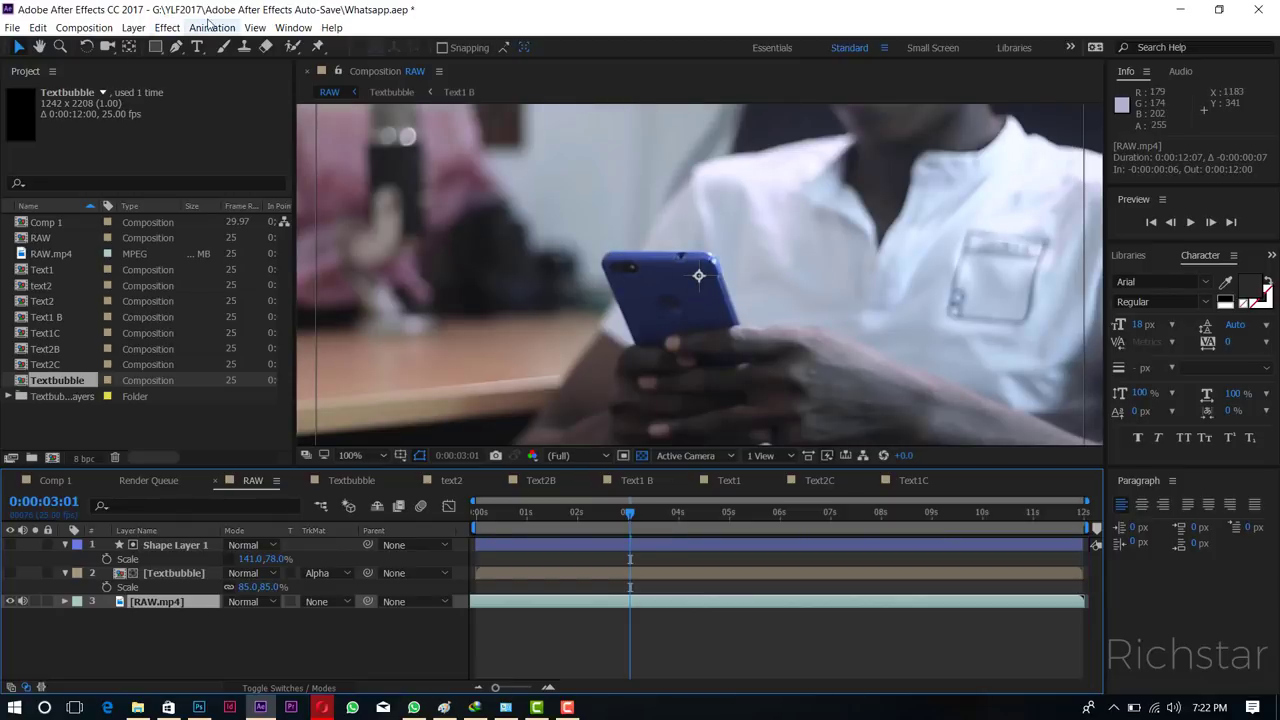
Start a motion track on RAW.mp4 and enlarge Track Point 1's search and feature boxes.
{"action": "left_click", "coordinate": [206, 28]}
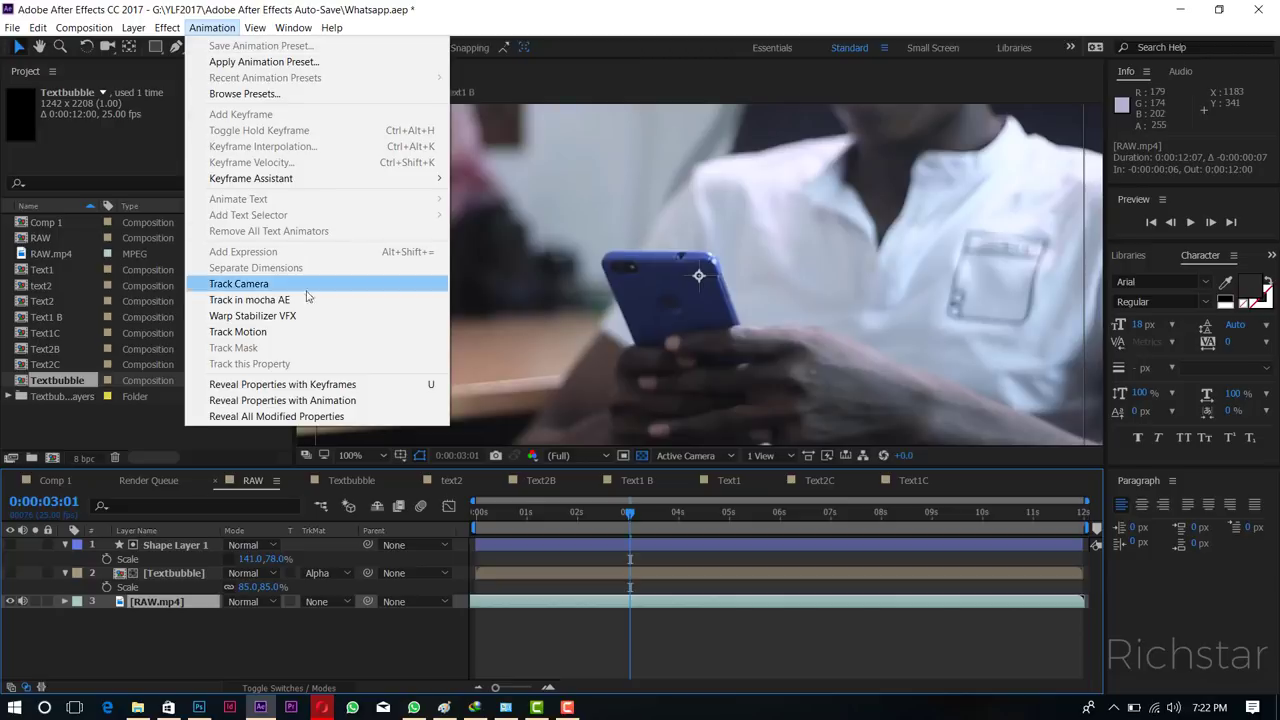
{"action": "left_click", "coordinate": [290, 331]}
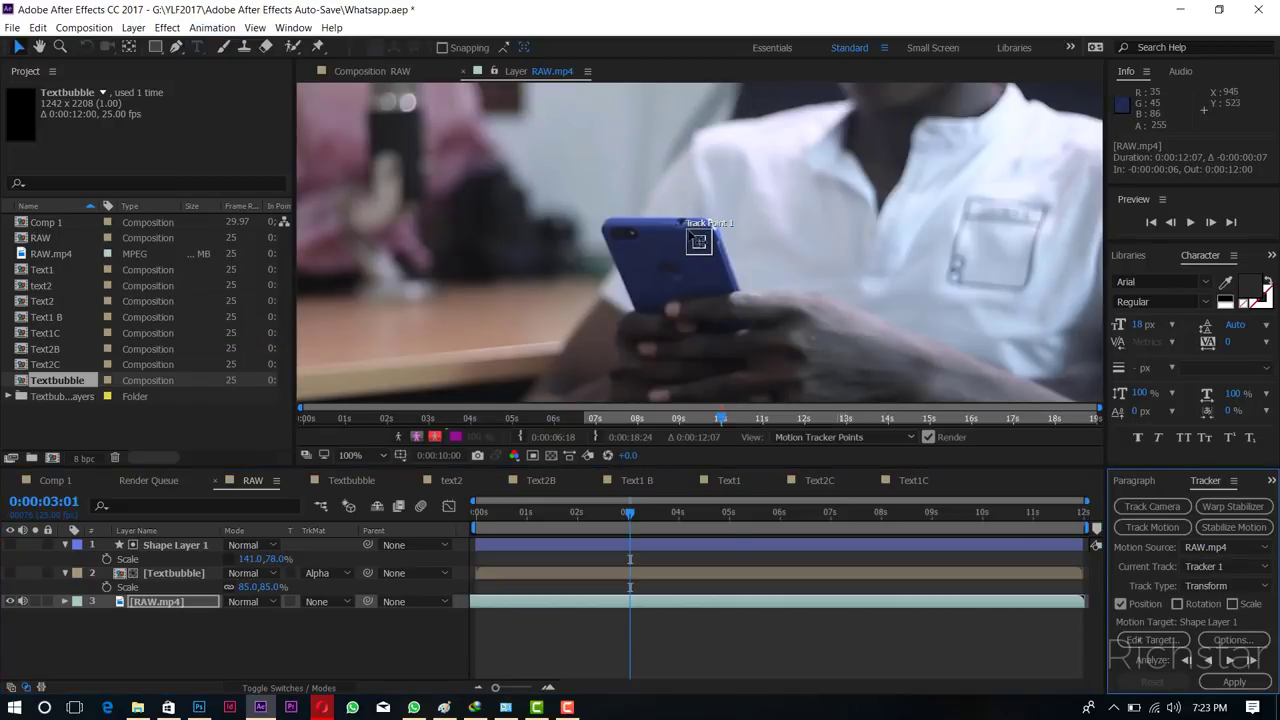
{"action": "left_click_drag", "start_coordinate": [688, 233], "coordinate": [636, 183]}
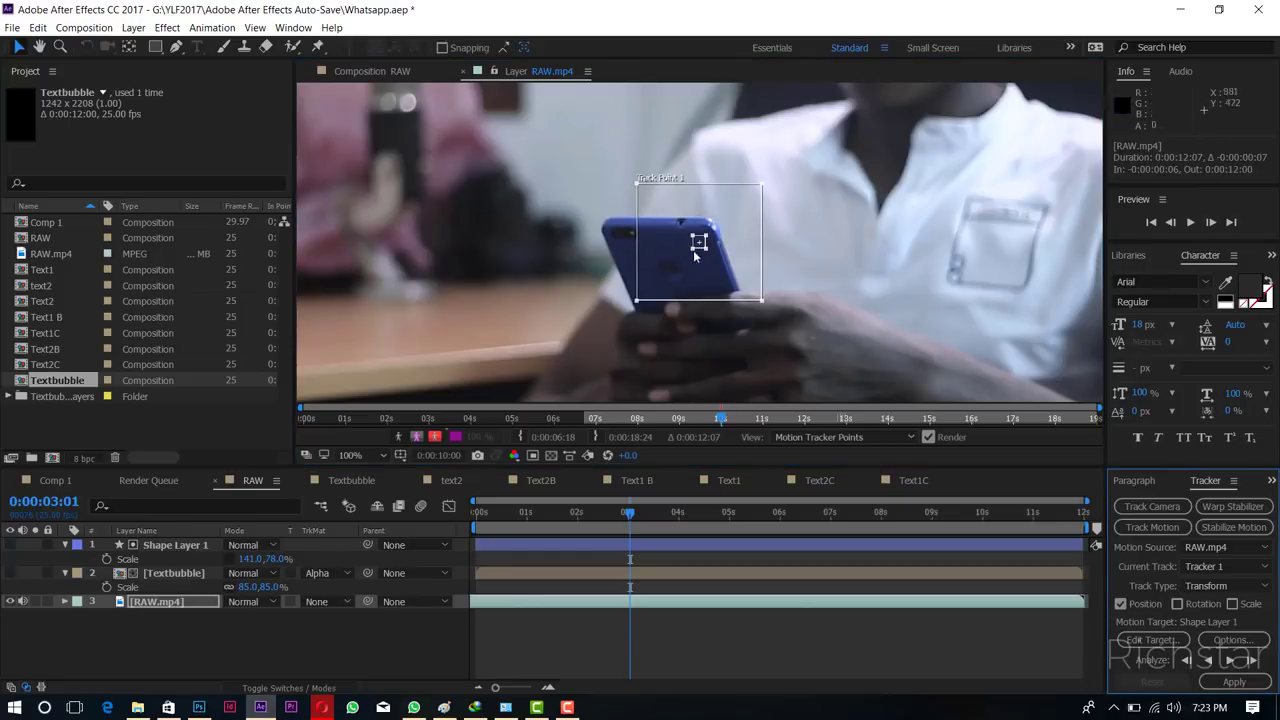
{"action": "left_click_drag", "start_coordinate": [695, 252], "coordinate": [740, 283]}
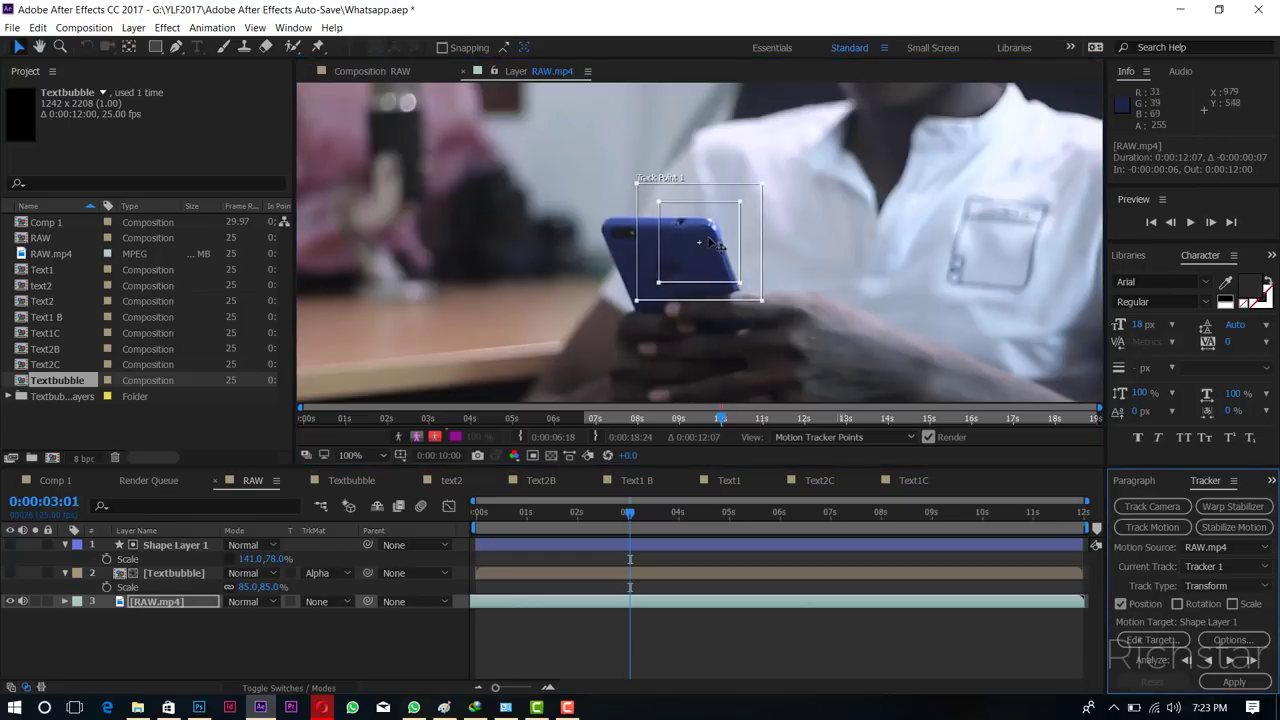
Move Track Point 1 onto the phone's top and tighten its feature and search boxes.
{"action": "left_click_drag", "start_coordinate": [710, 240], "coordinate": [641, 233]}
{"action": "left_click_drag", "start_coordinate": [680, 285], "coordinate": [672, 274]}
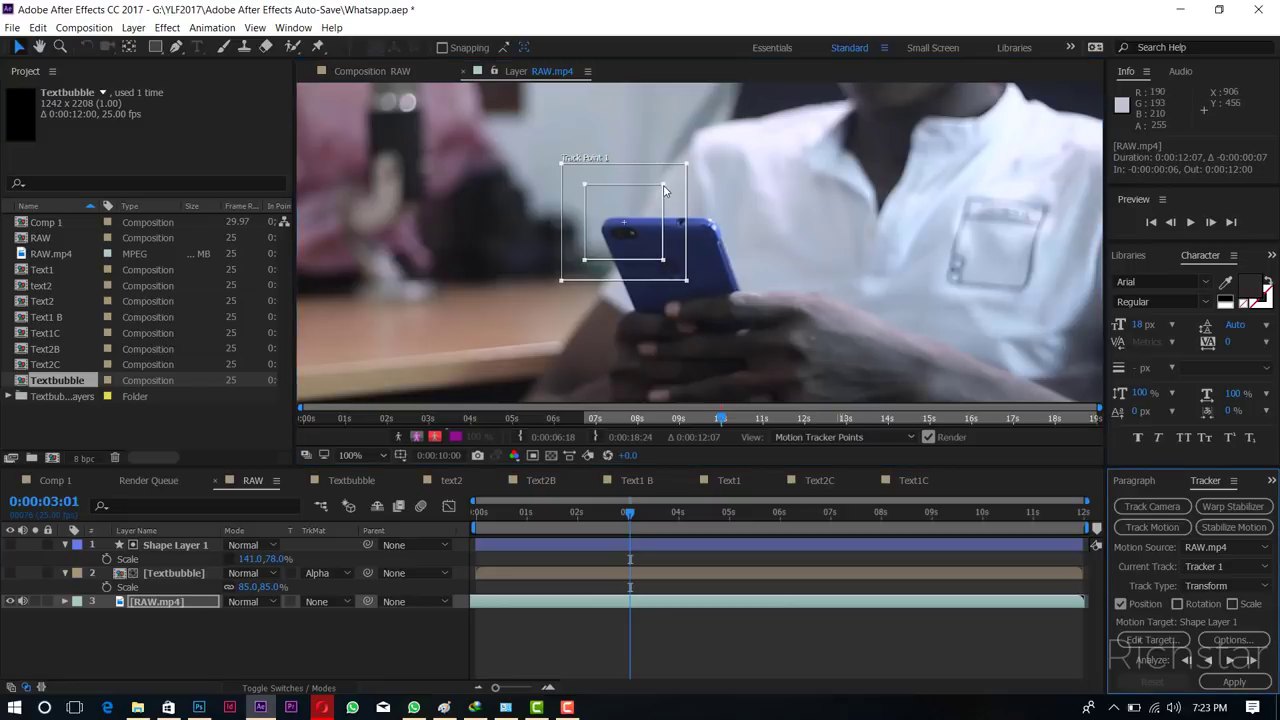
{"action": "left_click_drag", "start_coordinate": [664, 183], "coordinate": [632, 234]}
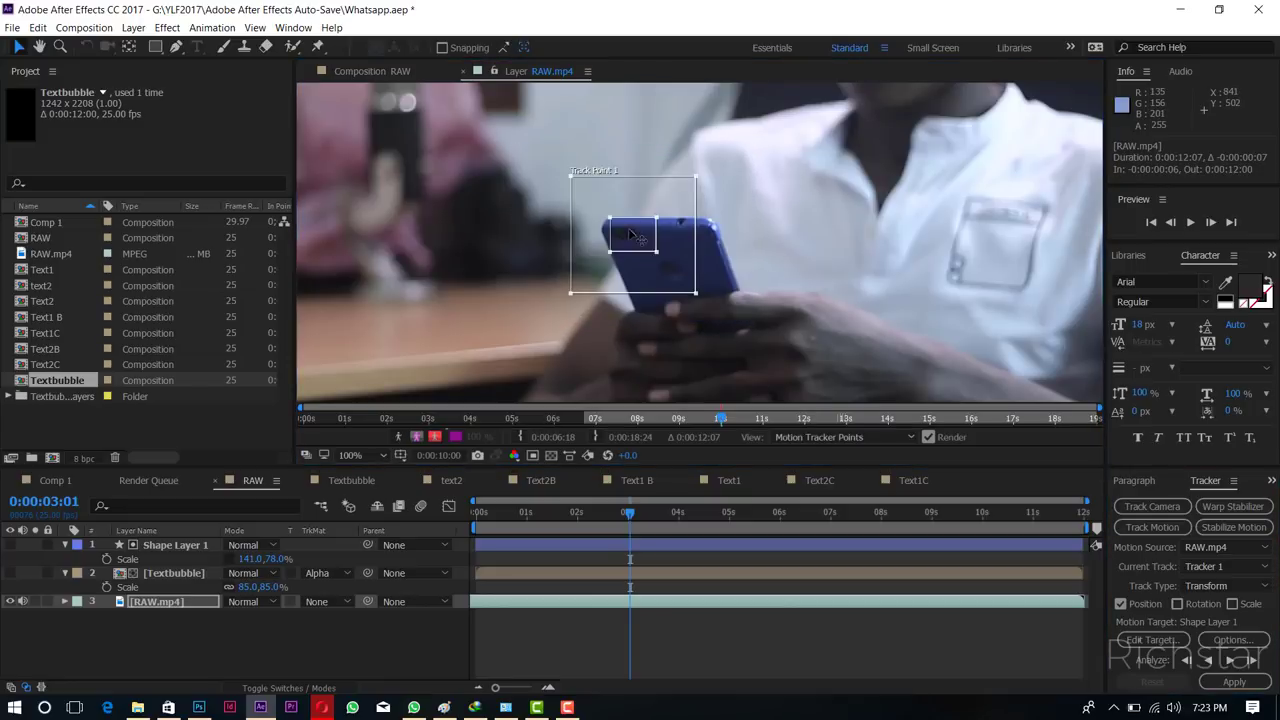
{"action": "left_click_drag", "start_coordinate": [571, 179], "coordinate": [594, 202]}
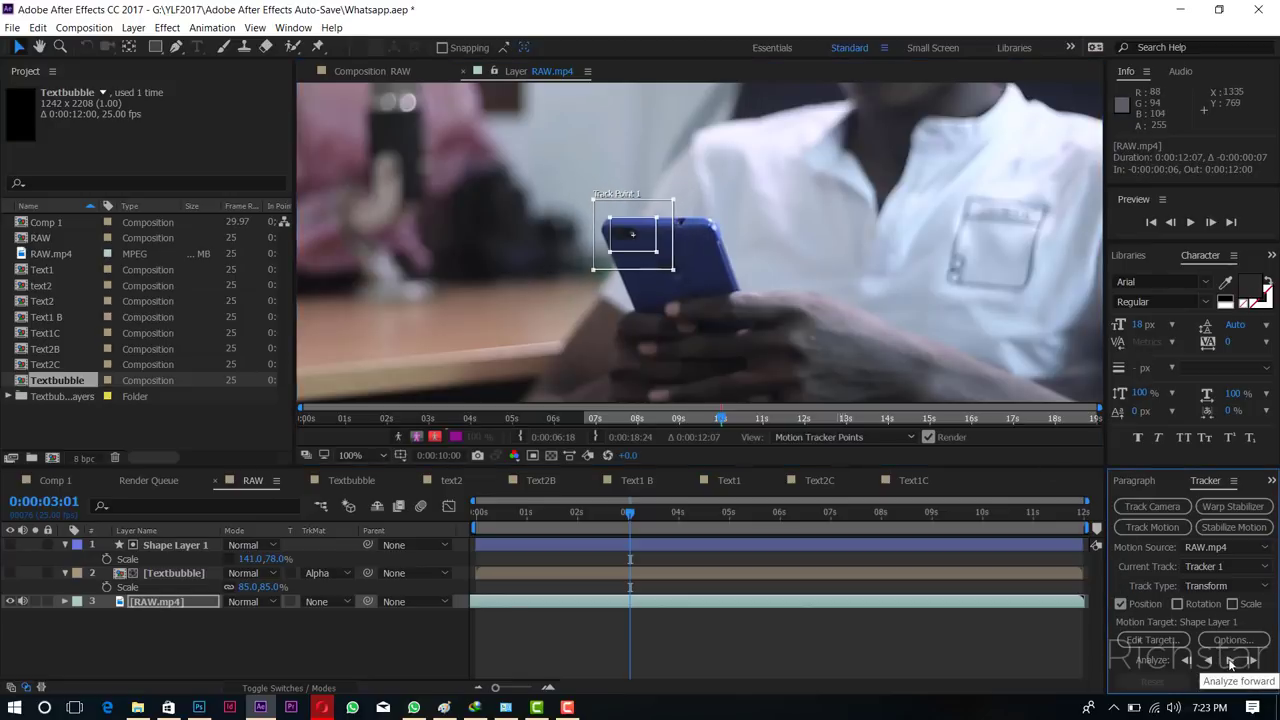
Add a Null 1 null object layer to the RAW composition.
{"action": "right_click", "coordinate": [341, 627]}
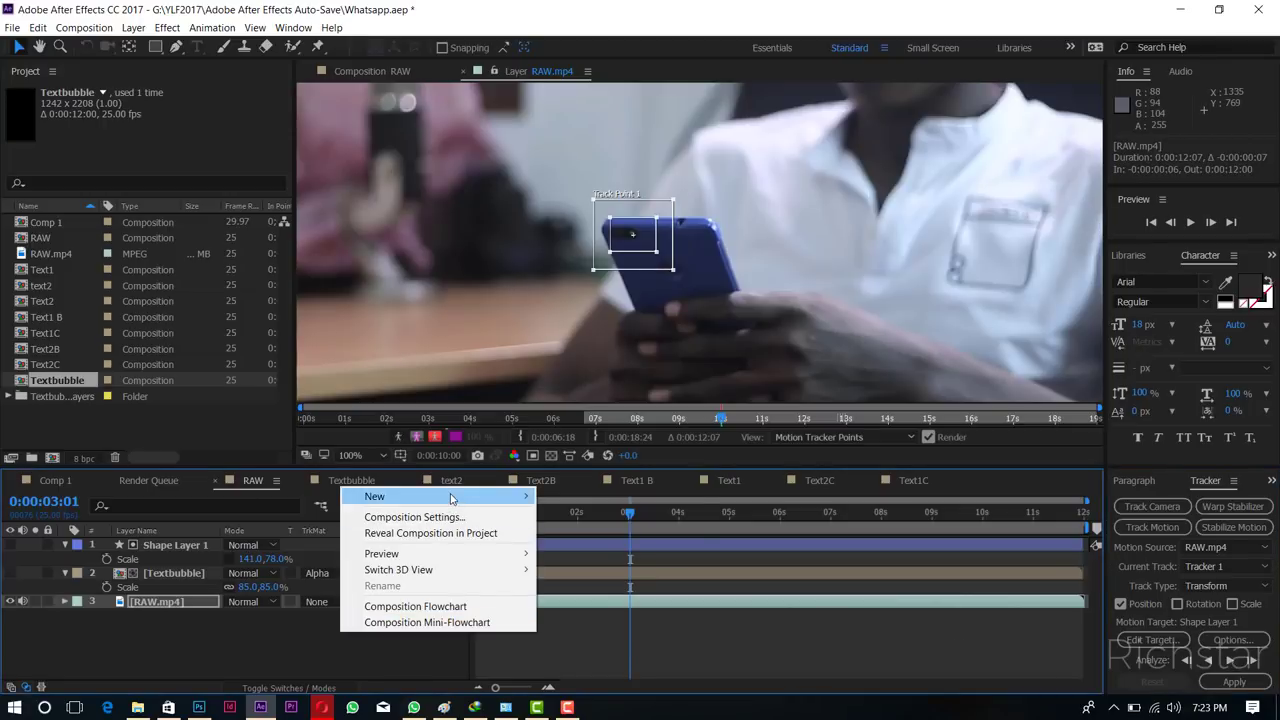
{"action": "mouse_move", "coordinate": [449, 497]}
{"action": "left_click", "coordinate": [592, 580]}
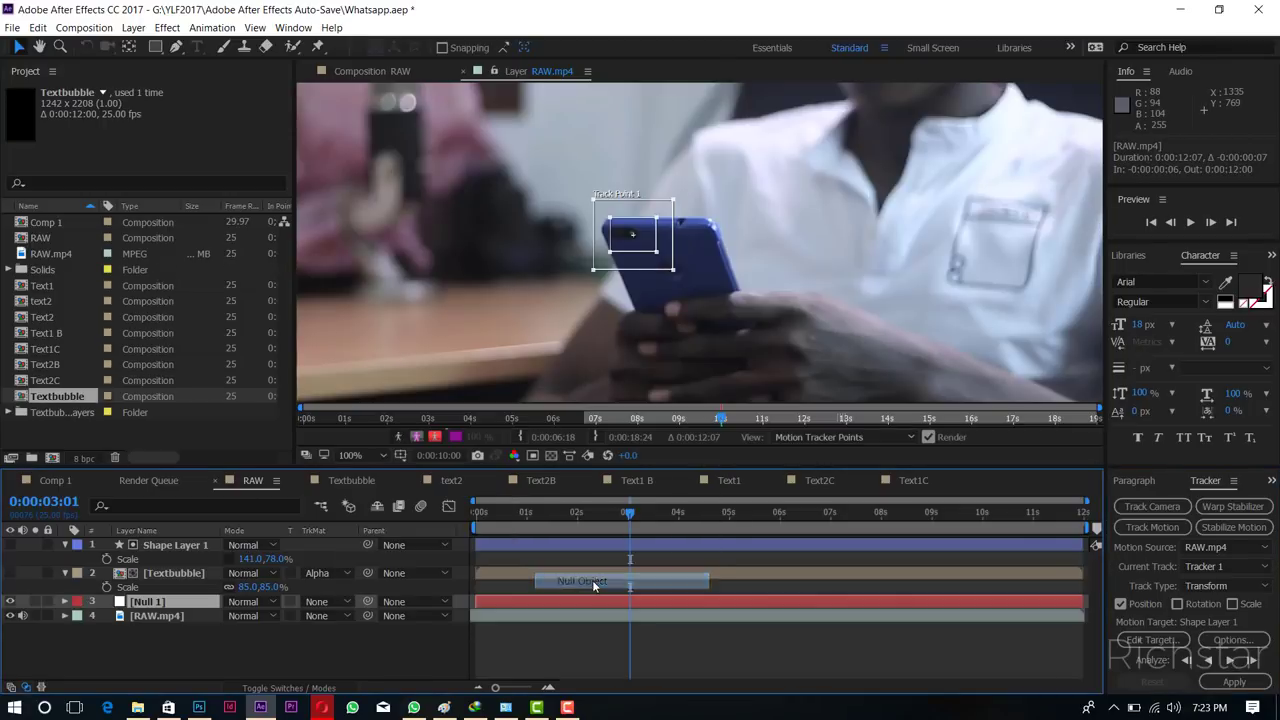
Track RAW.mp4 forward, undo, re-place the track point on the phone, and re-analyze from the start.
{"action": "left_click", "coordinate": [182, 616]}
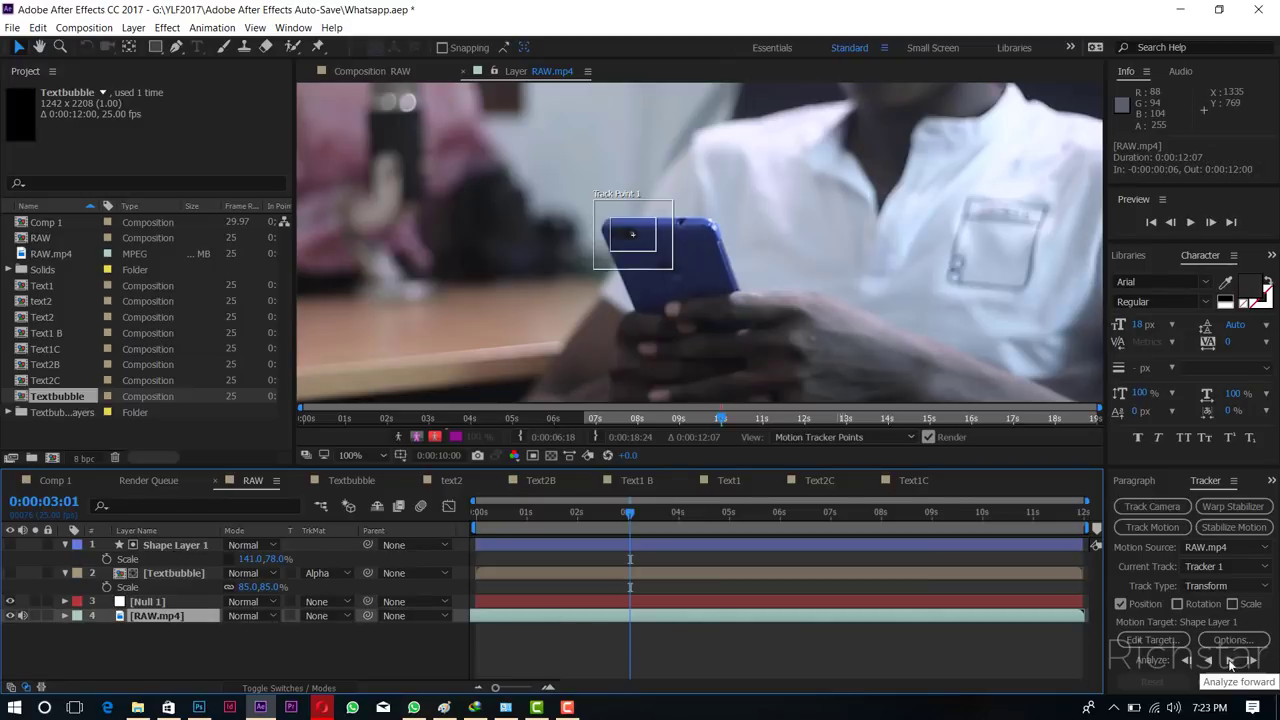
{"action": "left_click", "coordinate": [1231, 661]}
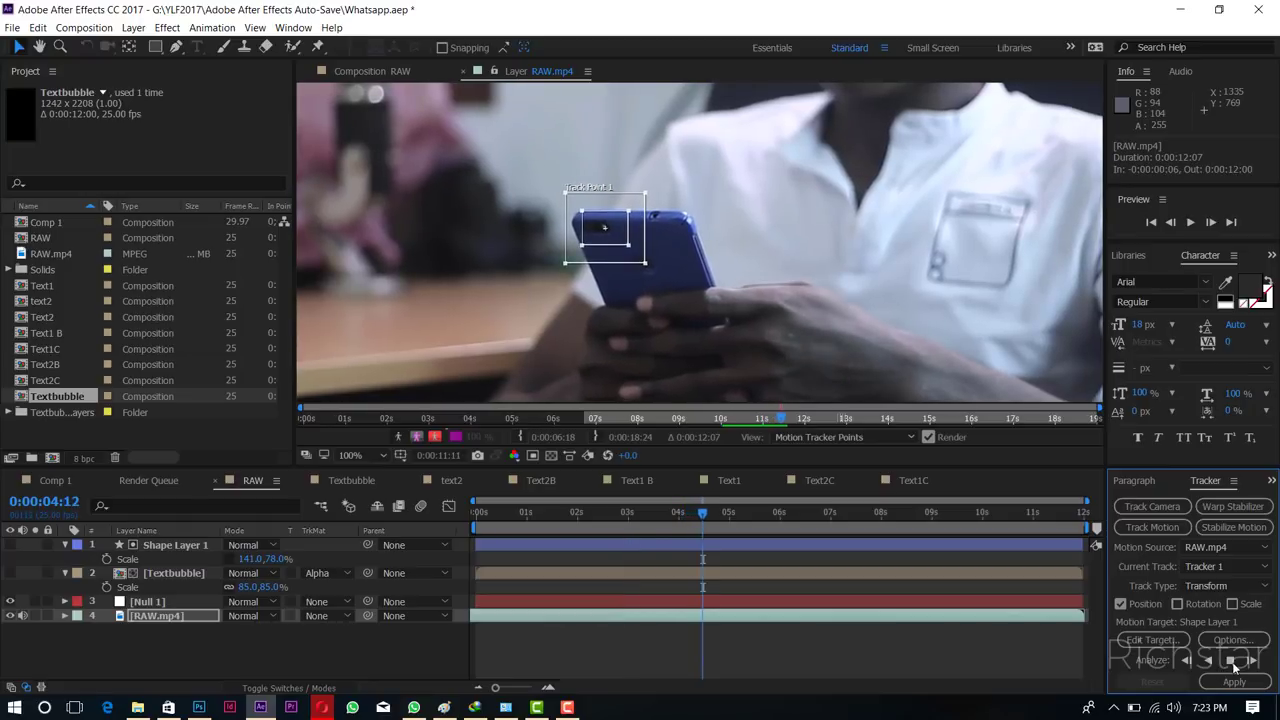
{"action": "left_click", "coordinate": [1231, 662]}
{"action": "left_click_drag", "start_coordinate": [620, 513], "coordinate": [458, 512]}
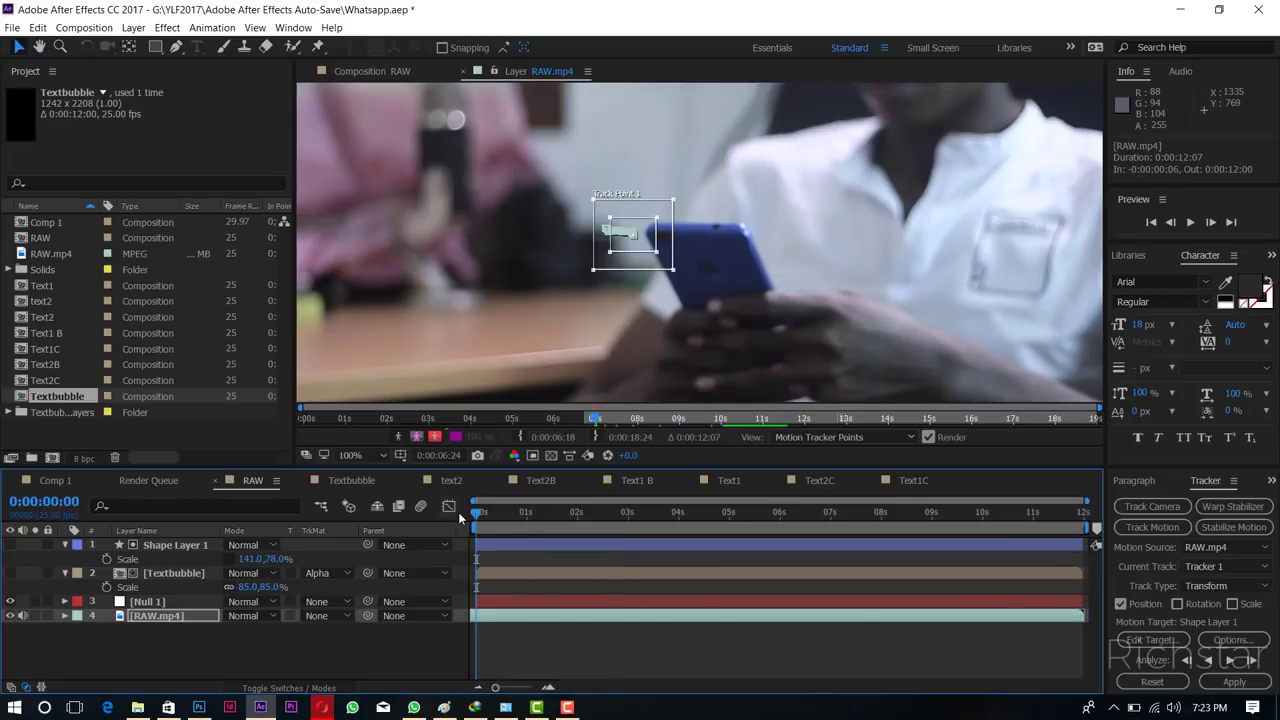
{"action": "key", "text": "ctrl+z"}
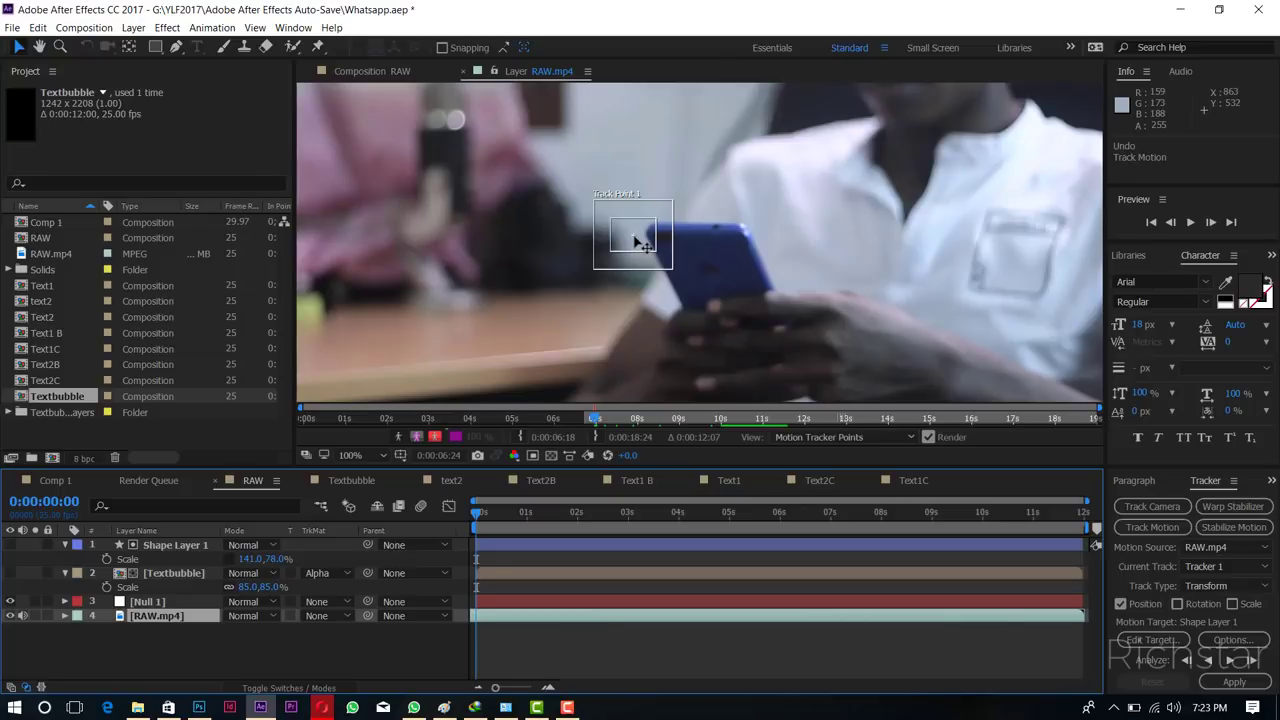
{"action": "left_click_drag", "start_coordinate": [640, 242], "coordinate": [676, 244]}
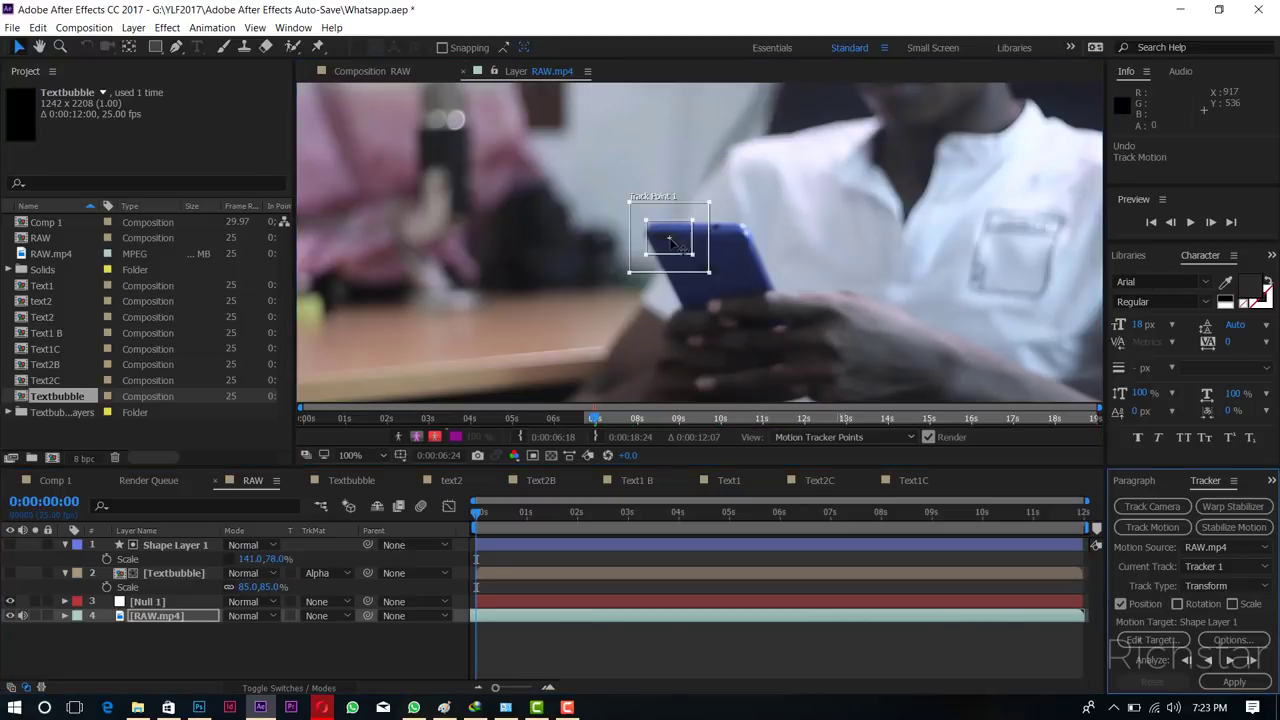
{"action": "left_click", "coordinate": [1231, 661]}
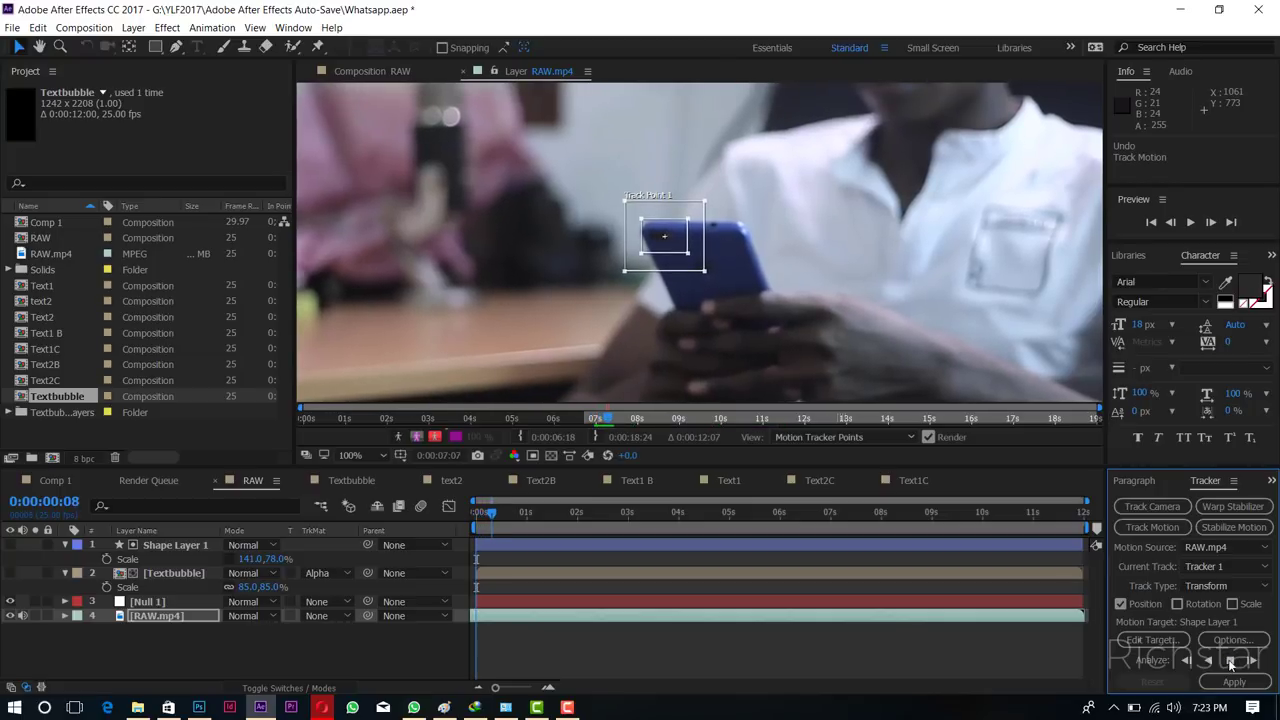
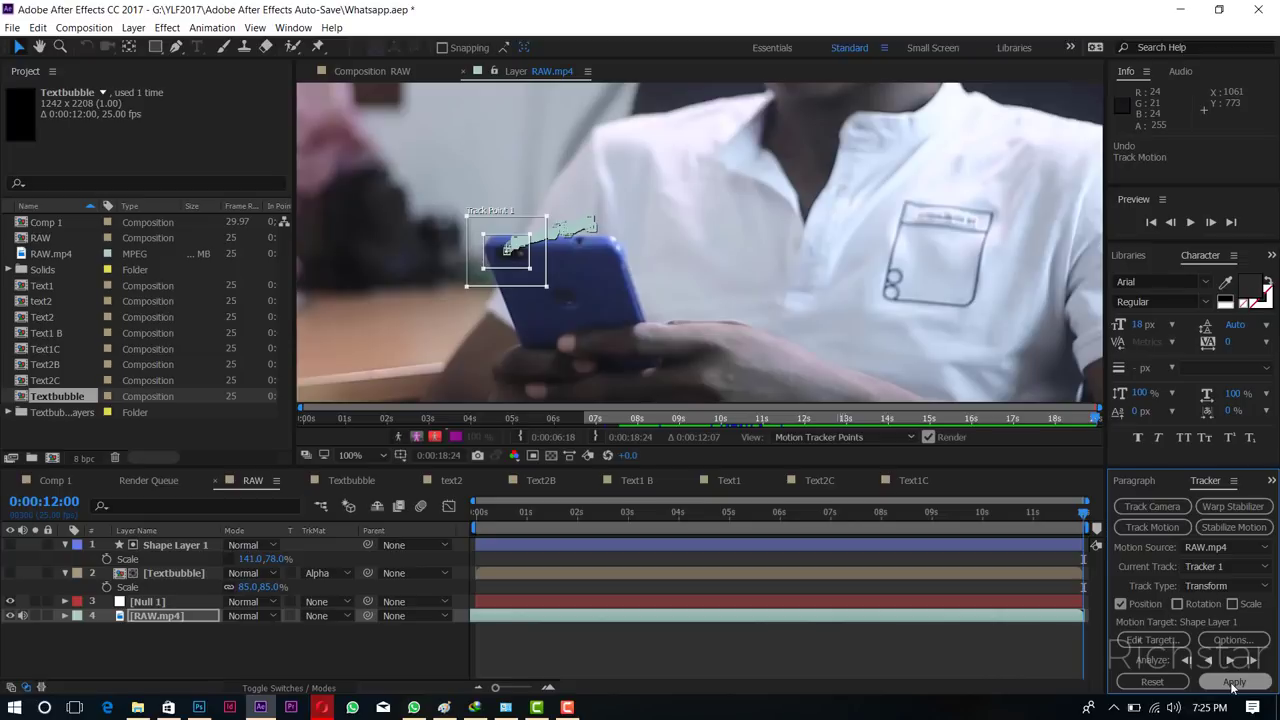
Apply Track Point 1's X and Y motion to Shape Layer 1, then show RAW.mp4's Motion Trackers.
{"action": "left_click", "coordinate": [1234, 682]}
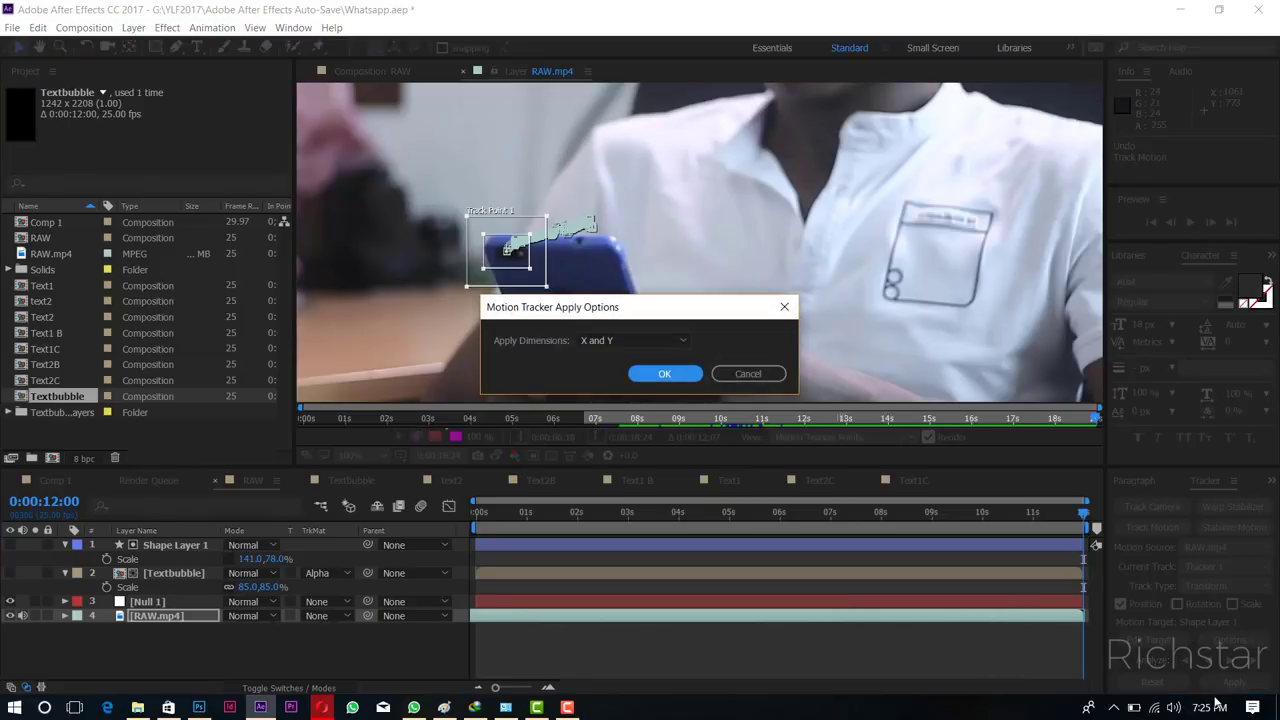
{"action": "left_click", "coordinate": [632, 340]}
{"action": "left_click", "coordinate": [610, 354]}
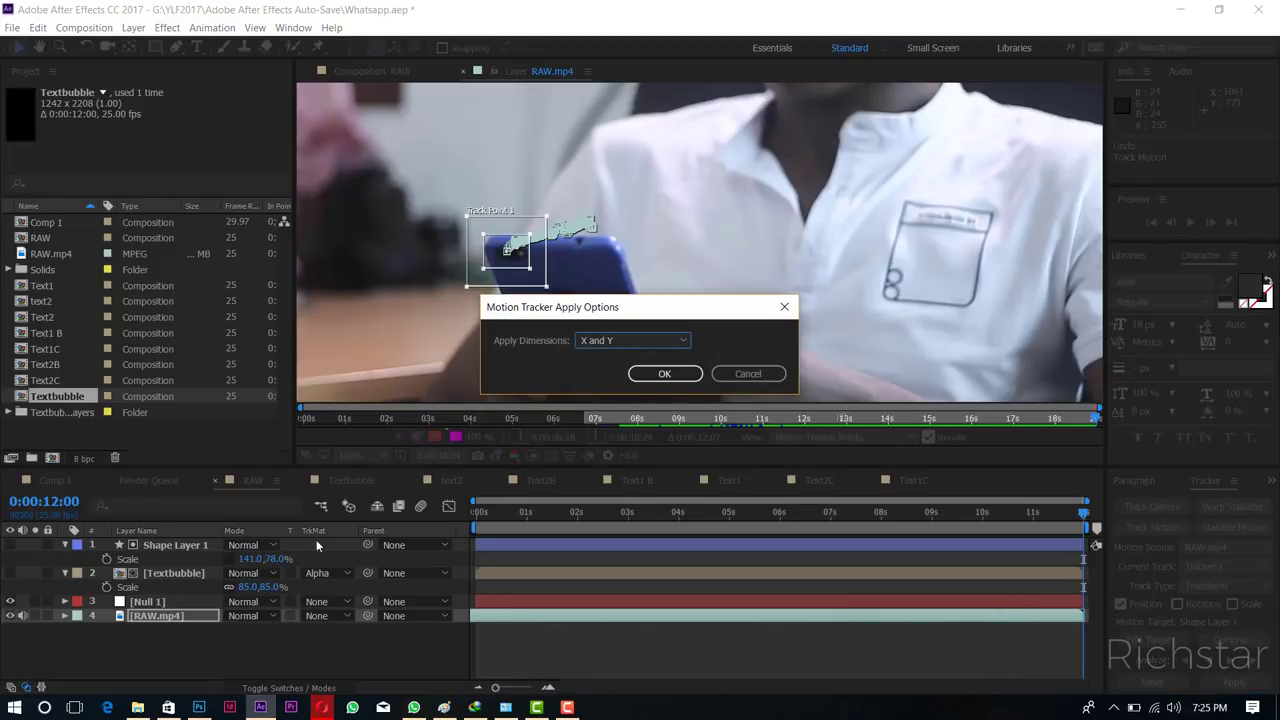
{"action": "left_click", "coordinate": [652, 376]}
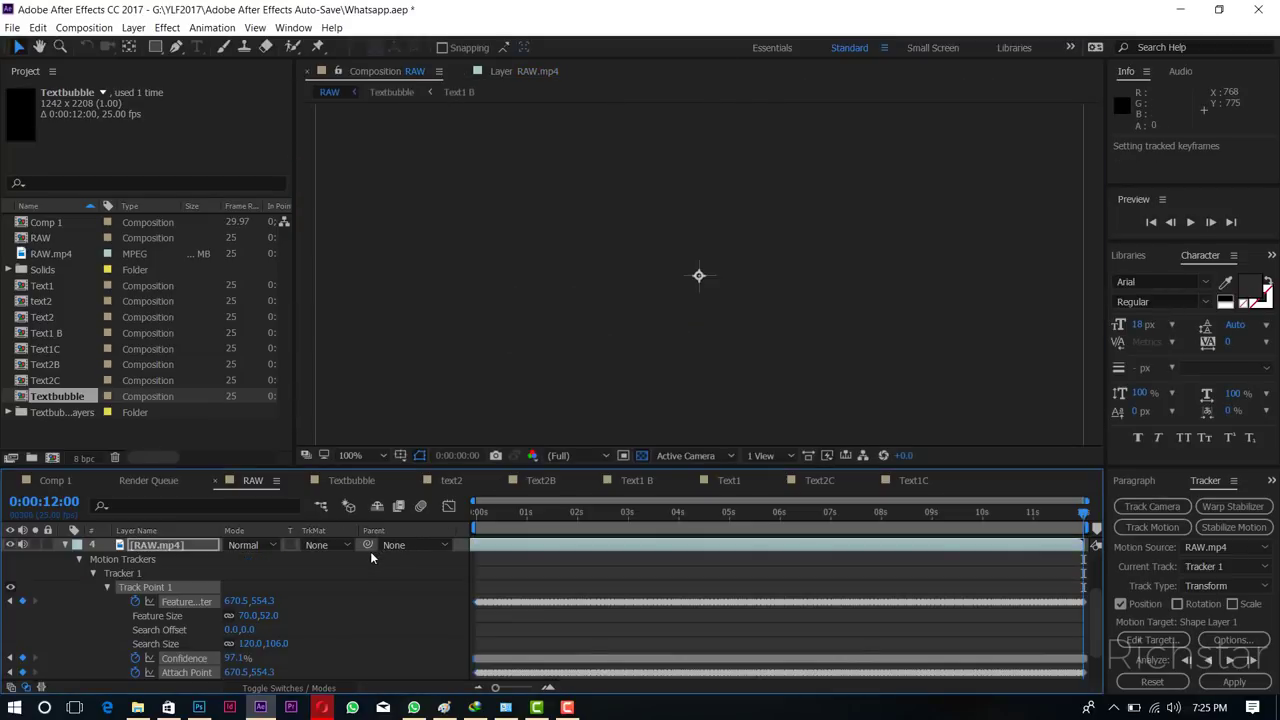
{"action": "left_click", "coordinate": [63, 545]}
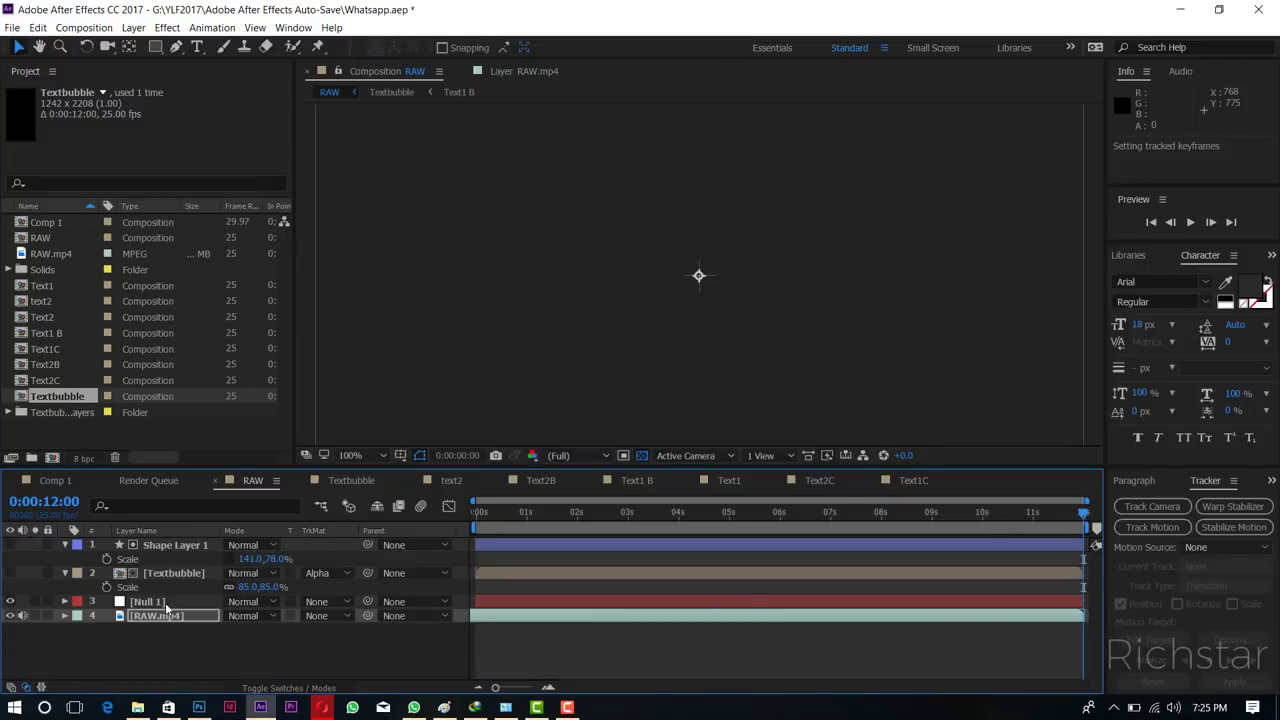
{"action": "left_click", "coordinate": [64, 615]}
Copy the three Track Point 1 keyframes from RAW.mp4's tracker.
{"action": "scroll", "coordinate": [179, 622], "scroll_direction": "down", "scroll_amount": 2}
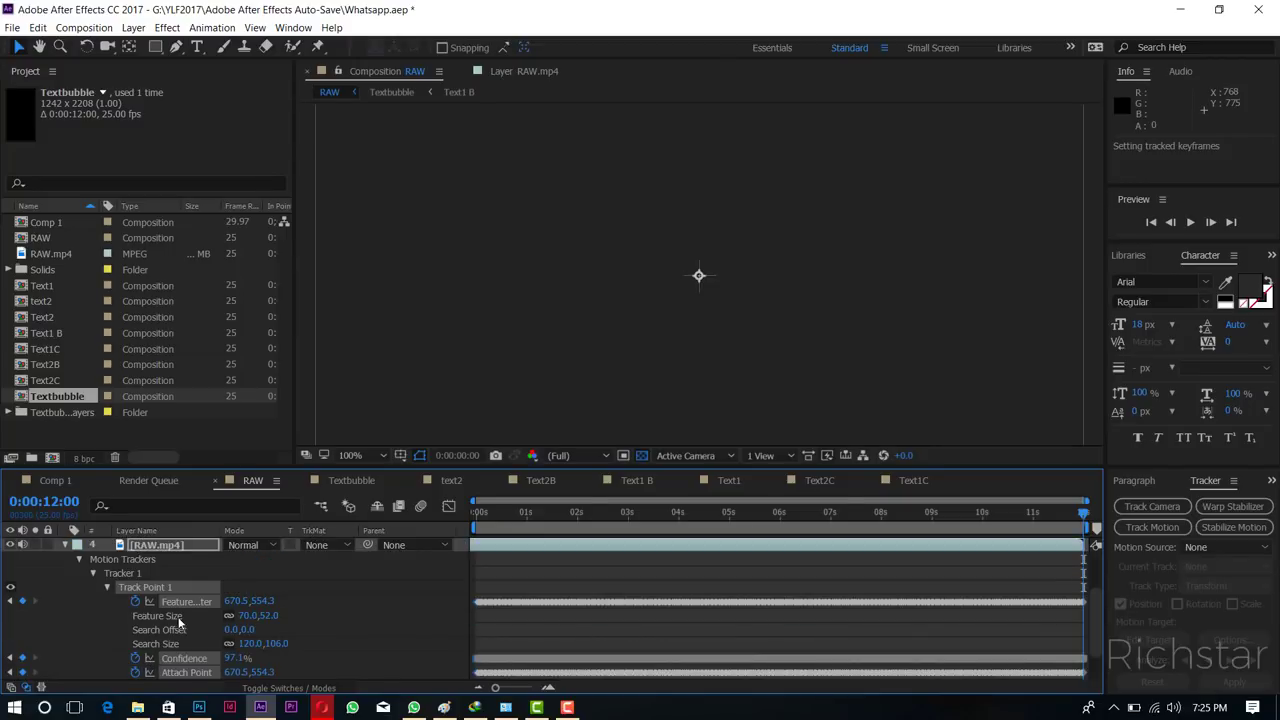
{"action": "right_click", "coordinate": [149, 592]}
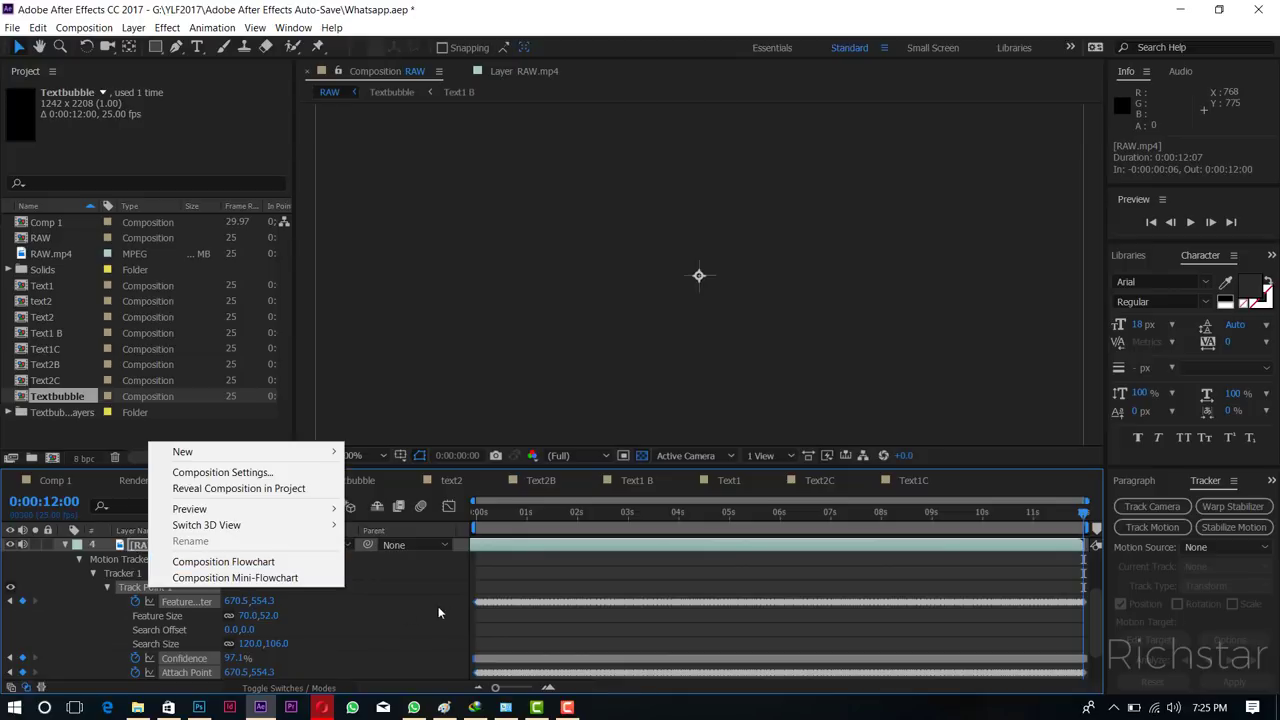
{"action": "left_click", "coordinate": [104, 588]}
{"action": "left_click", "coordinate": [107, 587]}
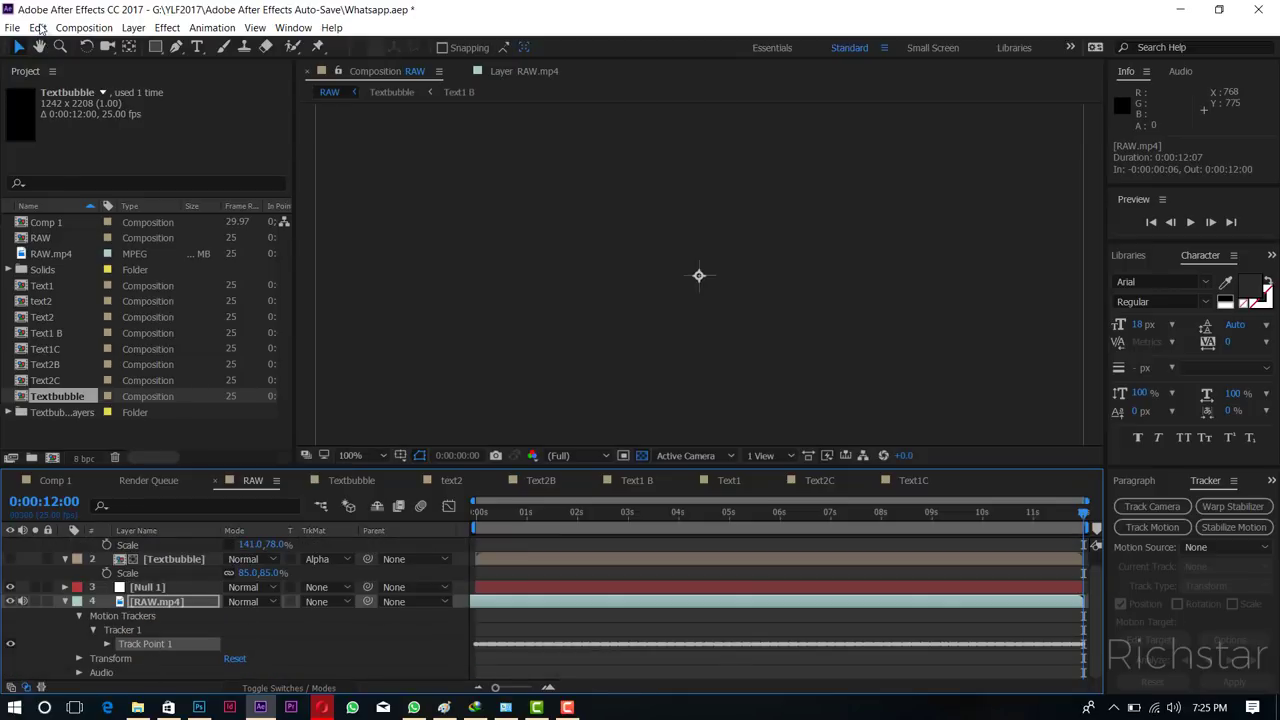
{"action": "left_click", "coordinate": [40, 28]}
{"action": "left_click", "coordinate": [61, 114]}
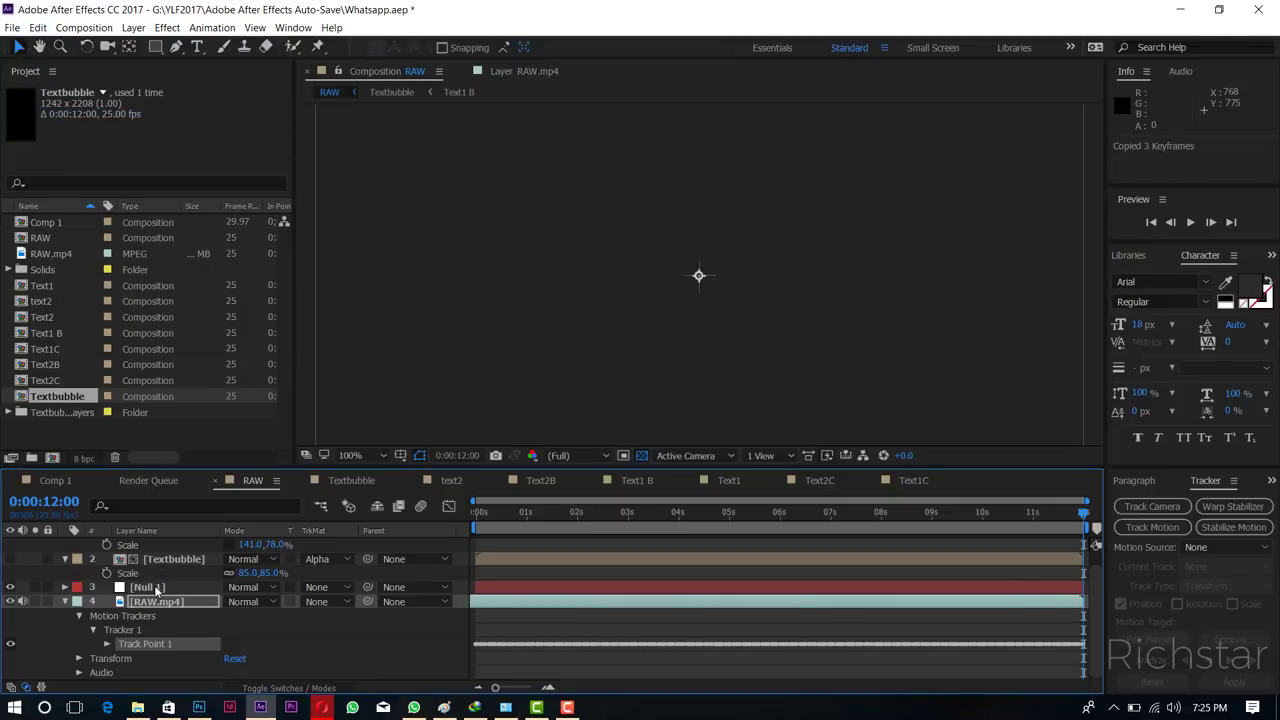
Paste the copied tracker keyframes onto Null 1's Position and check its keyframes.
{"action": "left_click", "coordinate": [155, 588]}
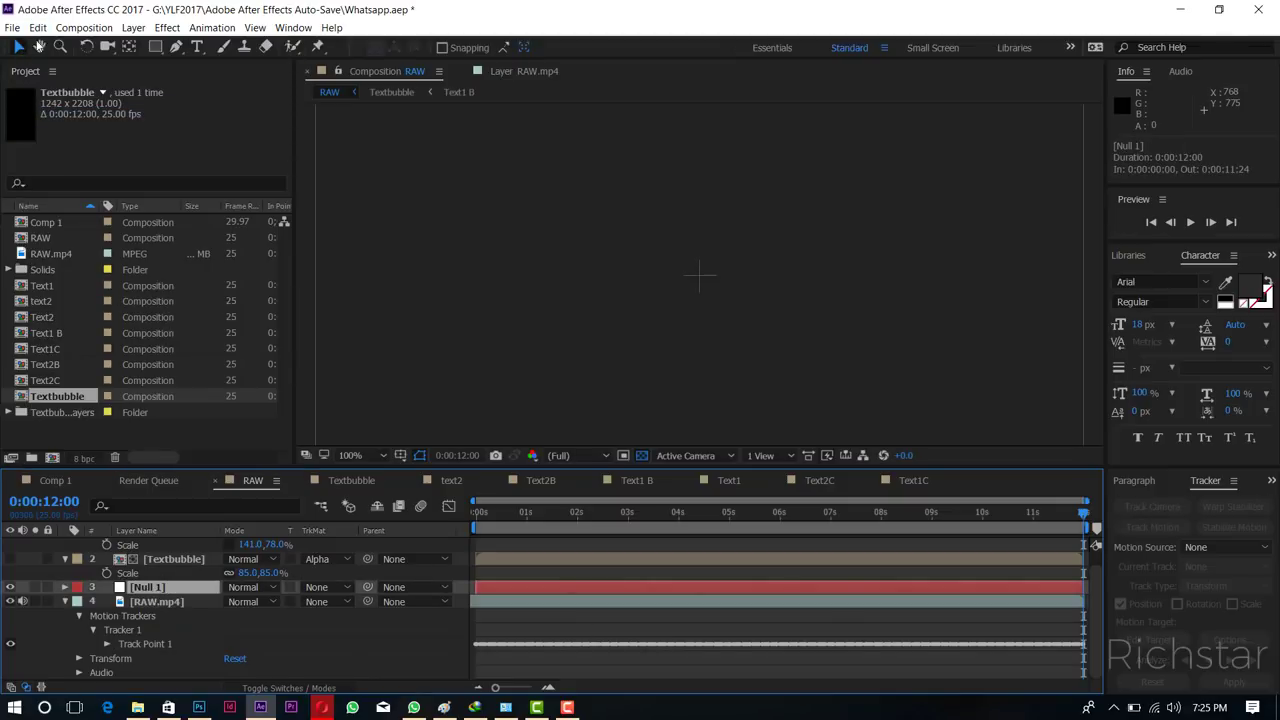
{"action": "left_click", "coordinate": [38, 28]}
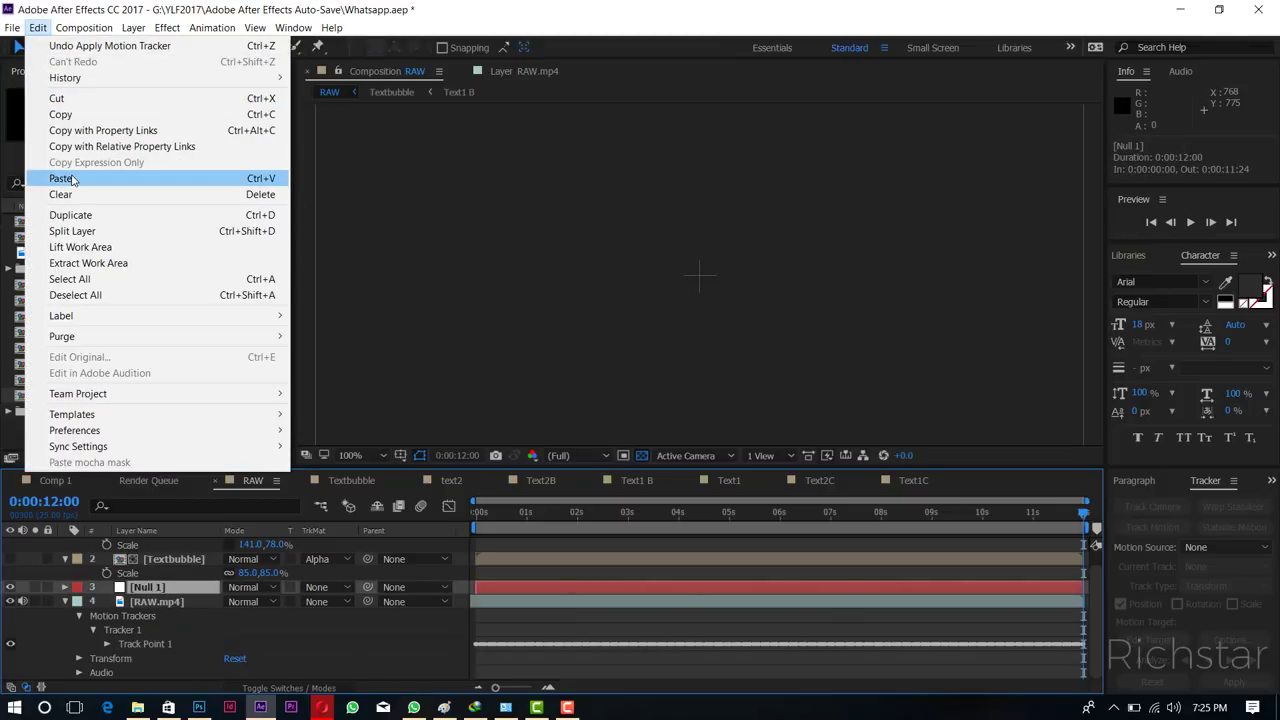
{"action": "left_click", "coordinate": [155, 595]}
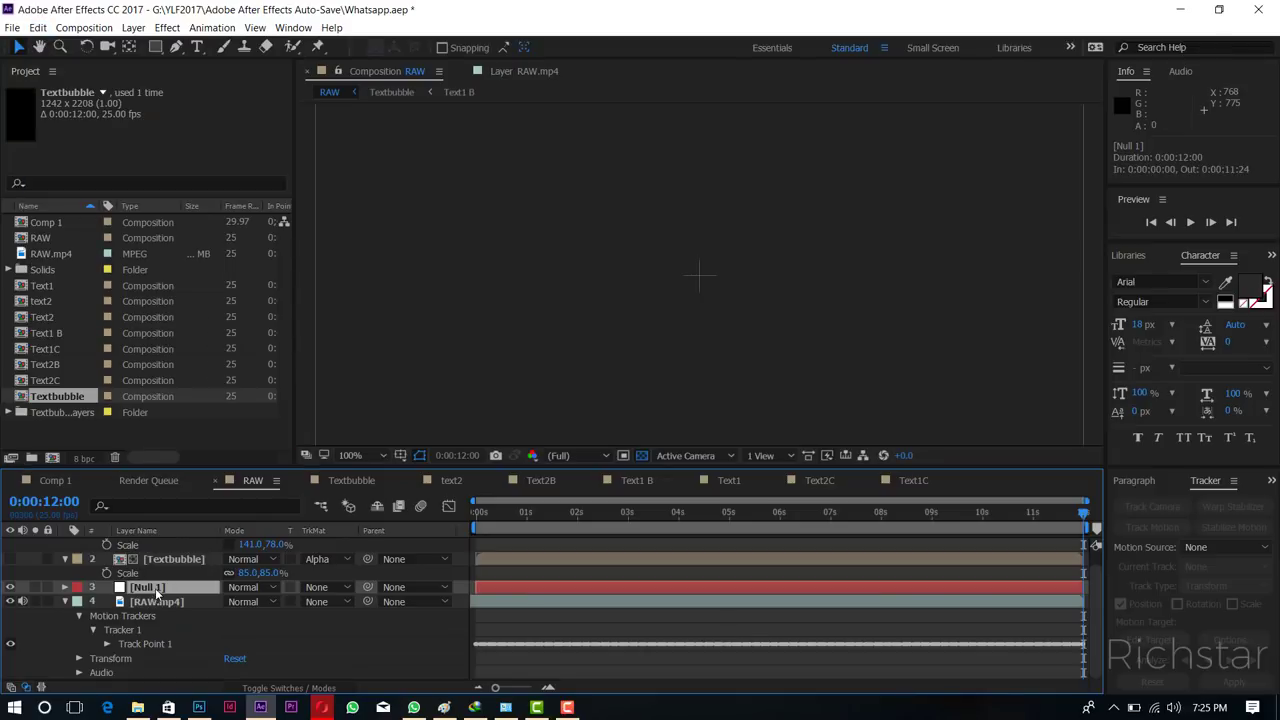
{"action": "key", "text": "p"}
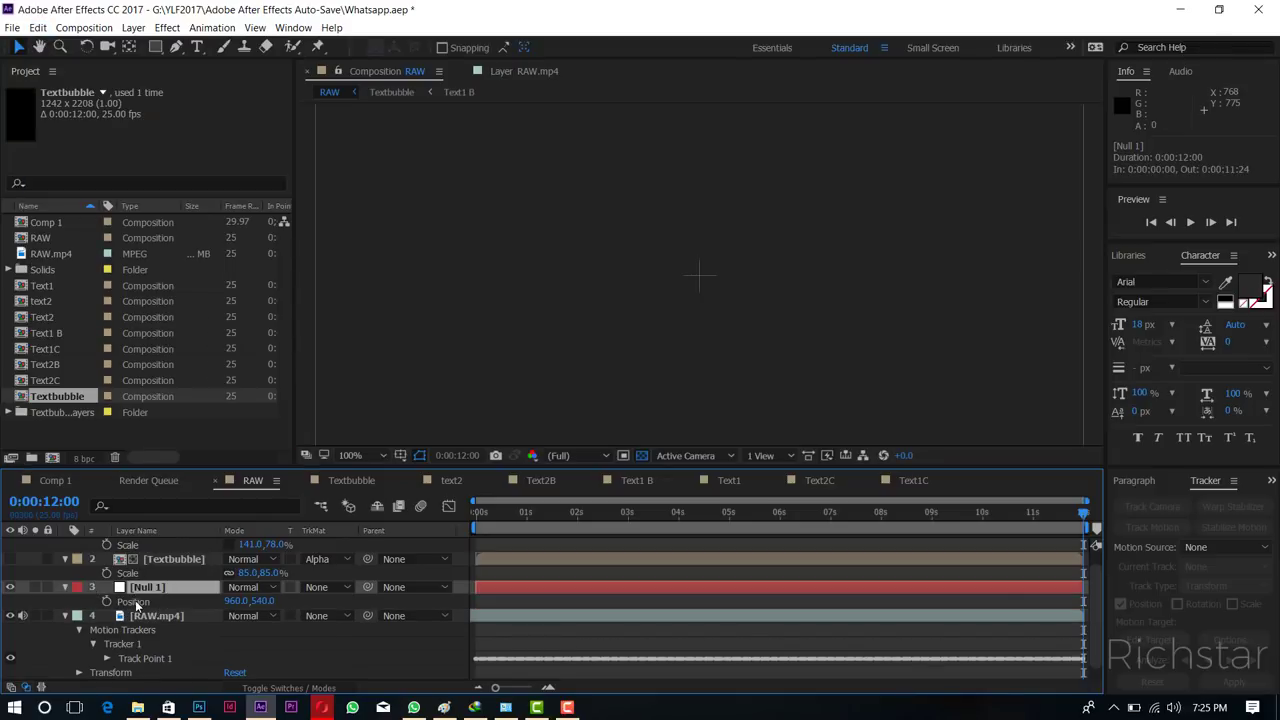
{"action": "left_click", "coordinate": [134, 603]}
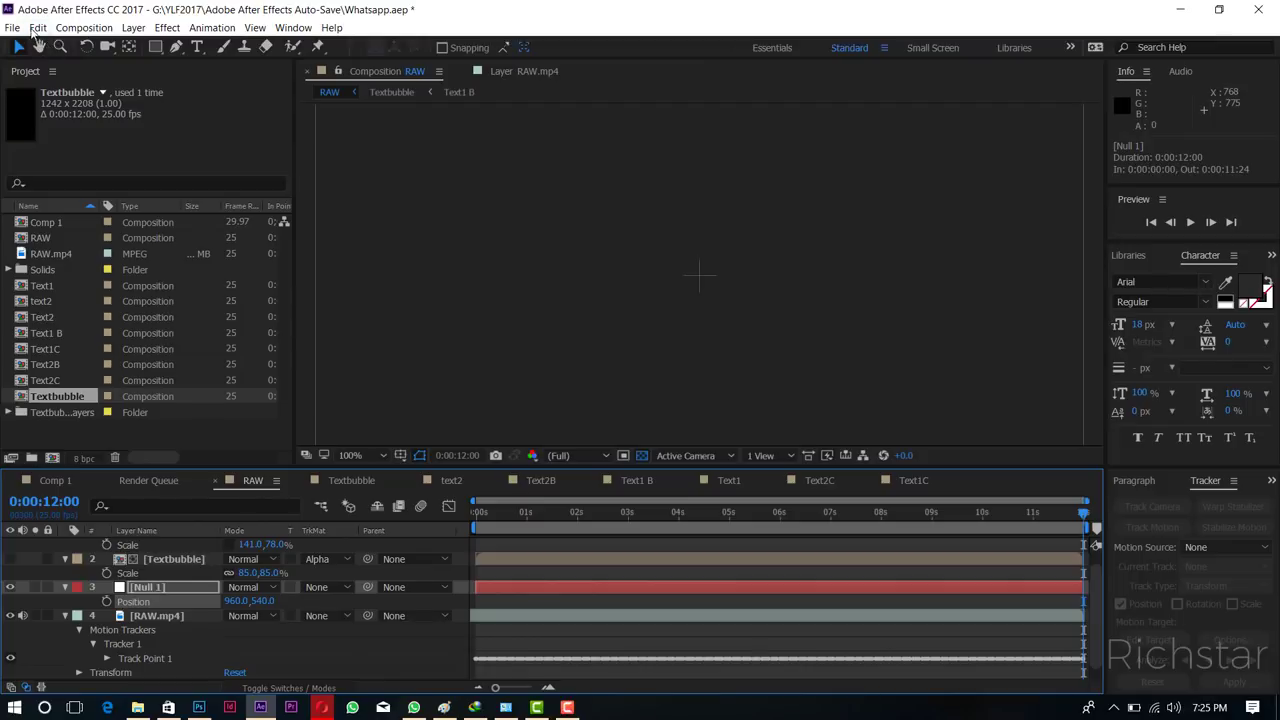
{"action": "left_click", "coordinate": [37, 27]}
{"action": "left_click", "coordinate": [75, 178]}
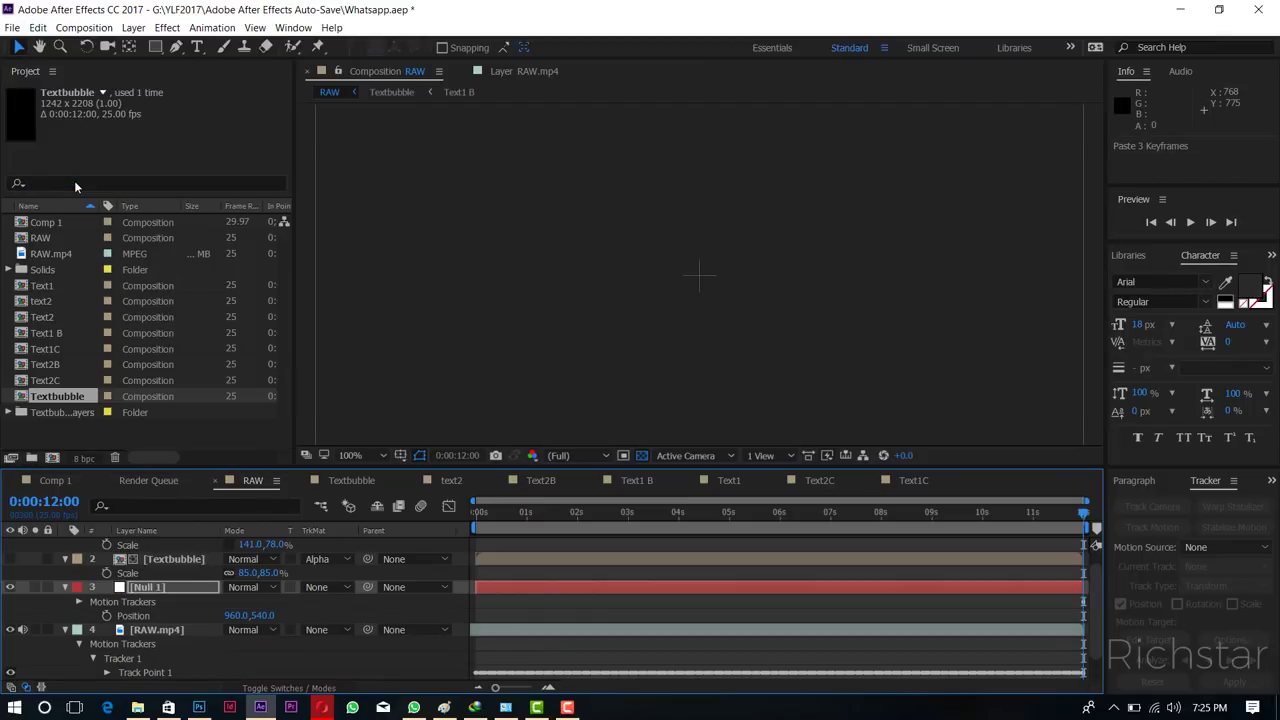
{"action": "left_click", "coordinate": [159, 588]}
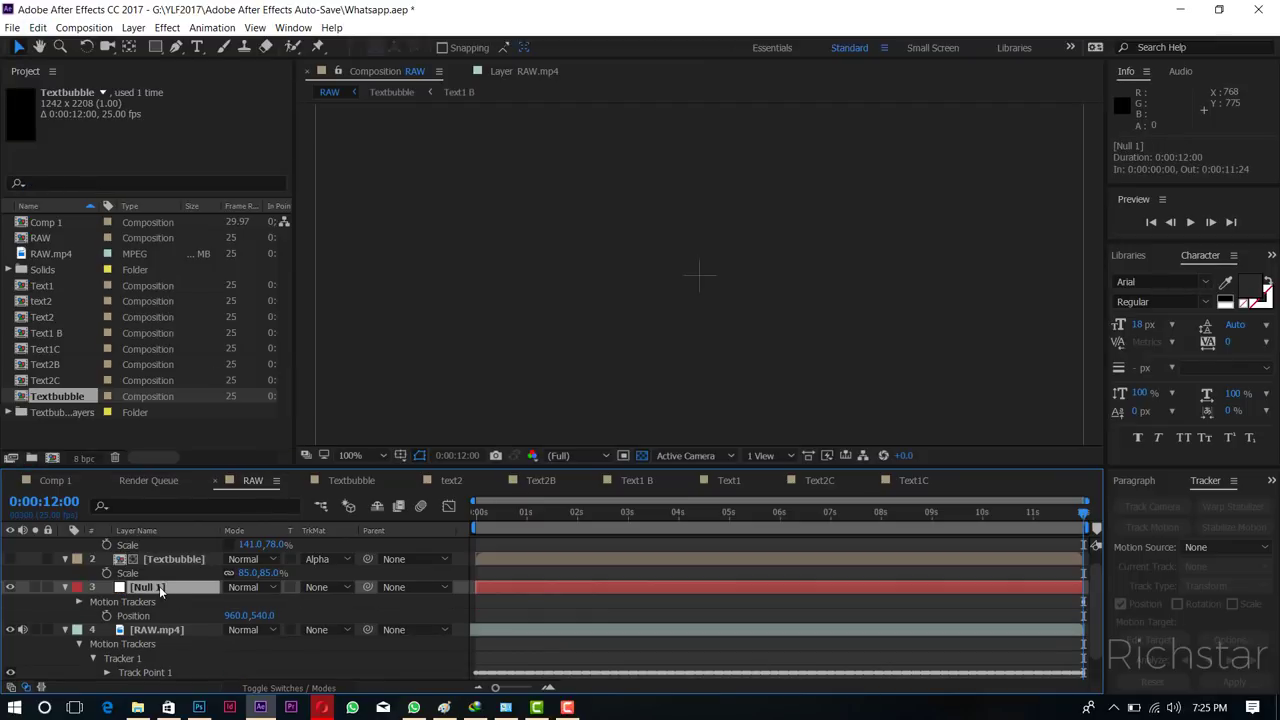
{"action": "key", "text": "u"}
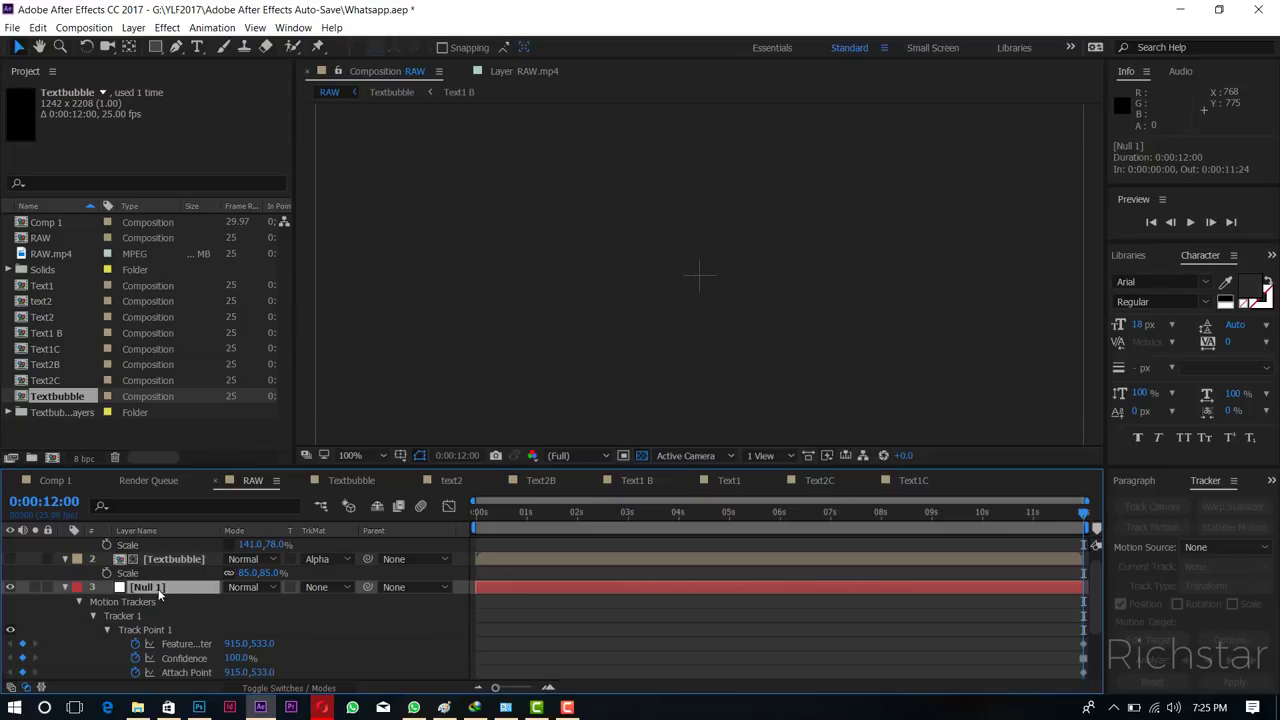
{"action": "key", "text": "u"}
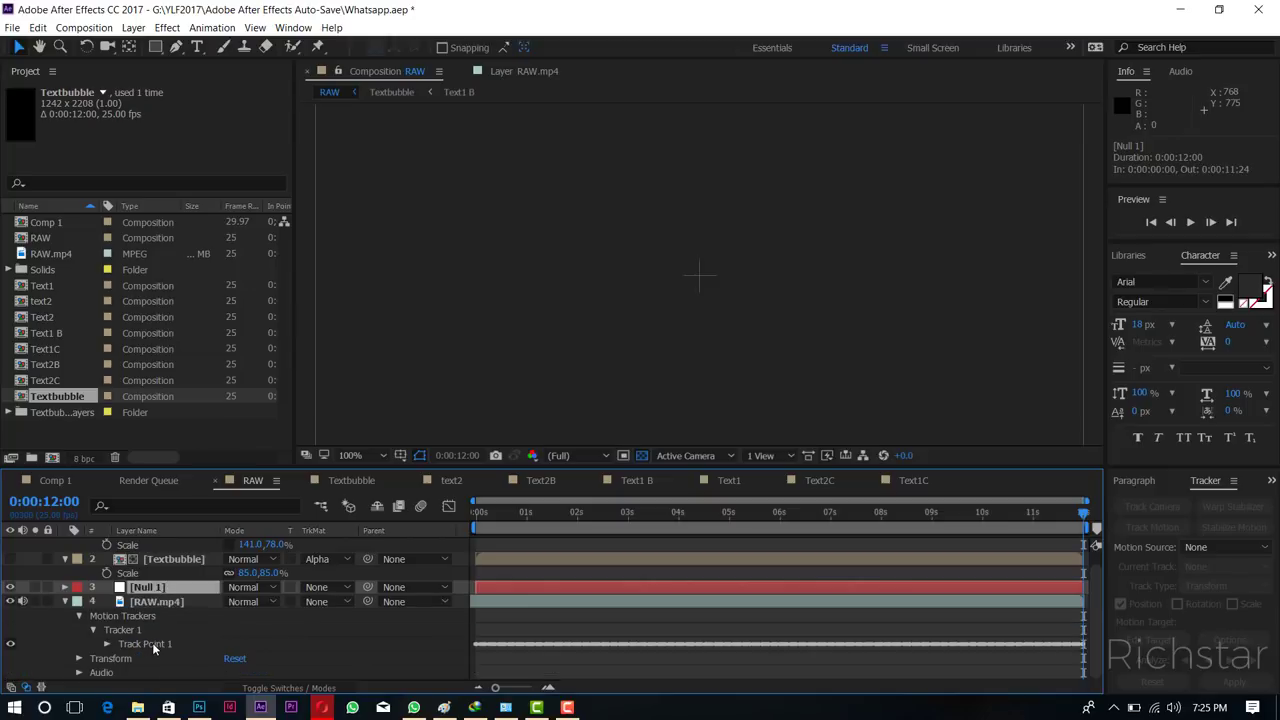
{"action": "left_click", "coordinate": [153, 645]}
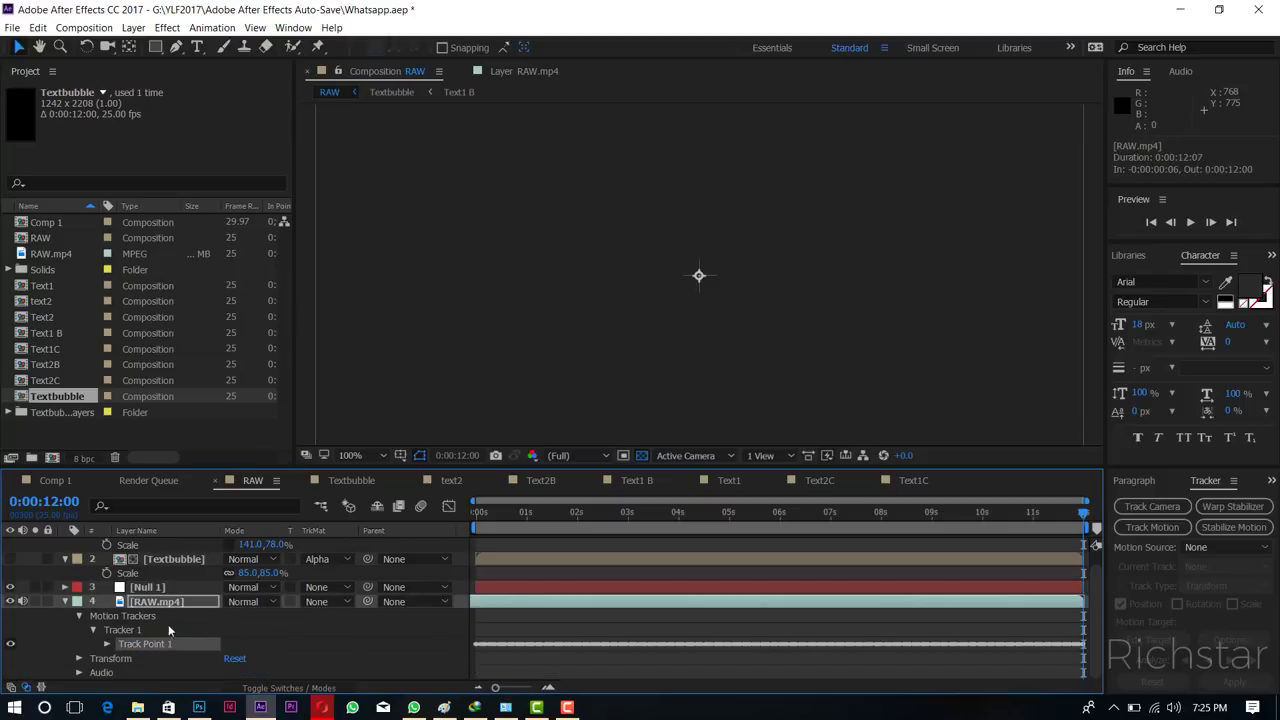
Preview the tracked footage, then expand Null 1's Transform properties.
{"action": "left_click", "coordinate": [490, 516]}
{"action": "key", "text": "space"}
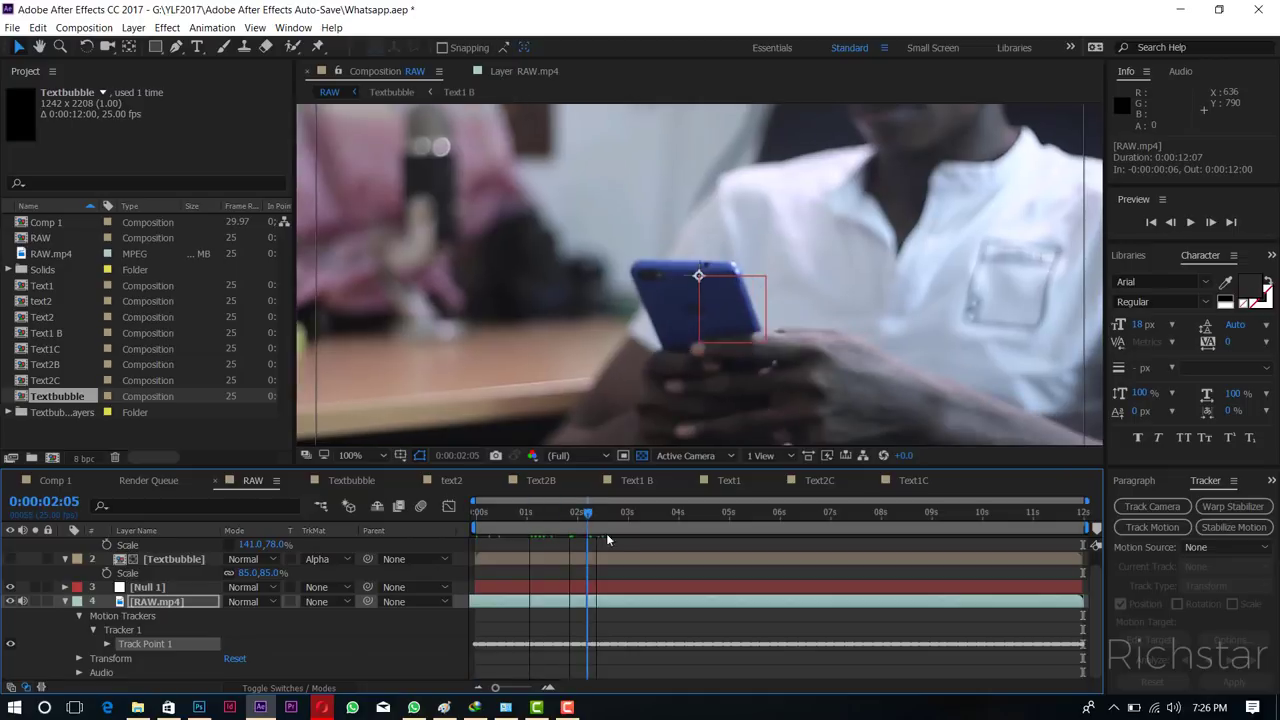
{"action": "left_click", "coordinate": [723, 514]}
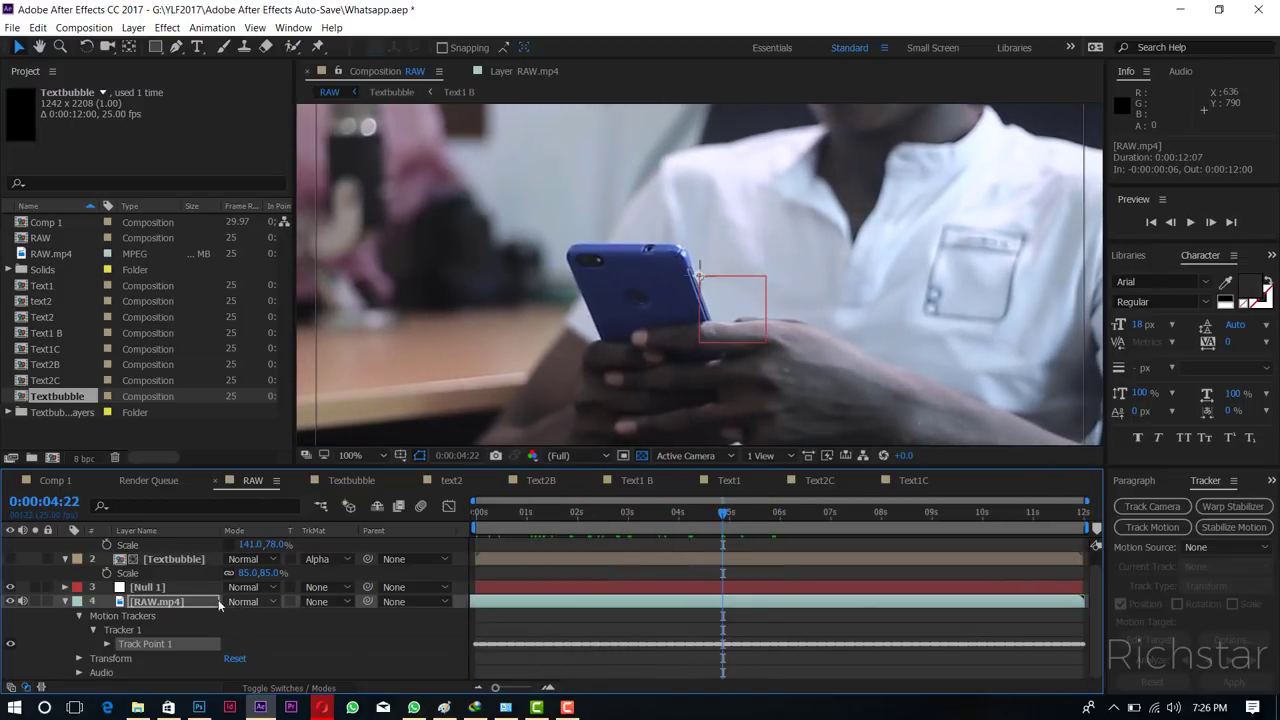
{"action": "left_click", "coordinate": [64, 601]}
{"action": "left_click", "coordinate": [77, 604]}
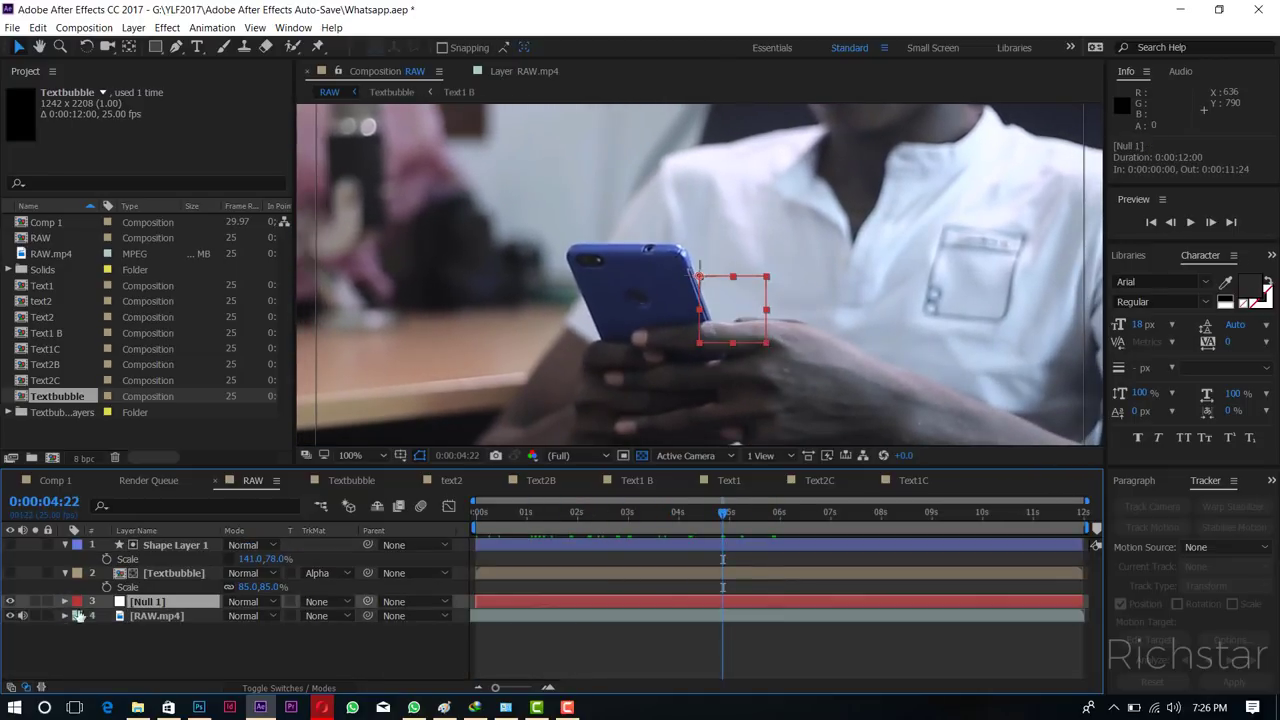
{"action": "left_click", "coordinate": [65, 601]}
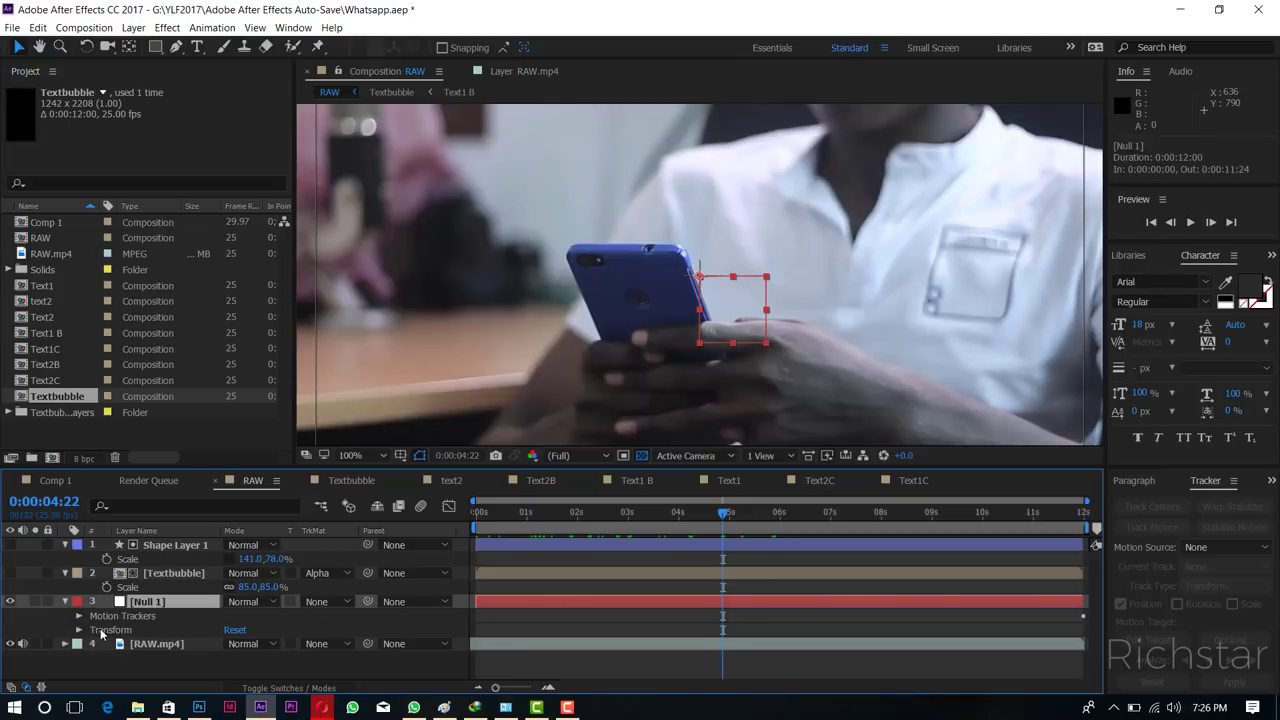
{"action": "left_click", "coordinate": [77, 631]}
{"action": "left_click", "coordinate": [78, 630]}
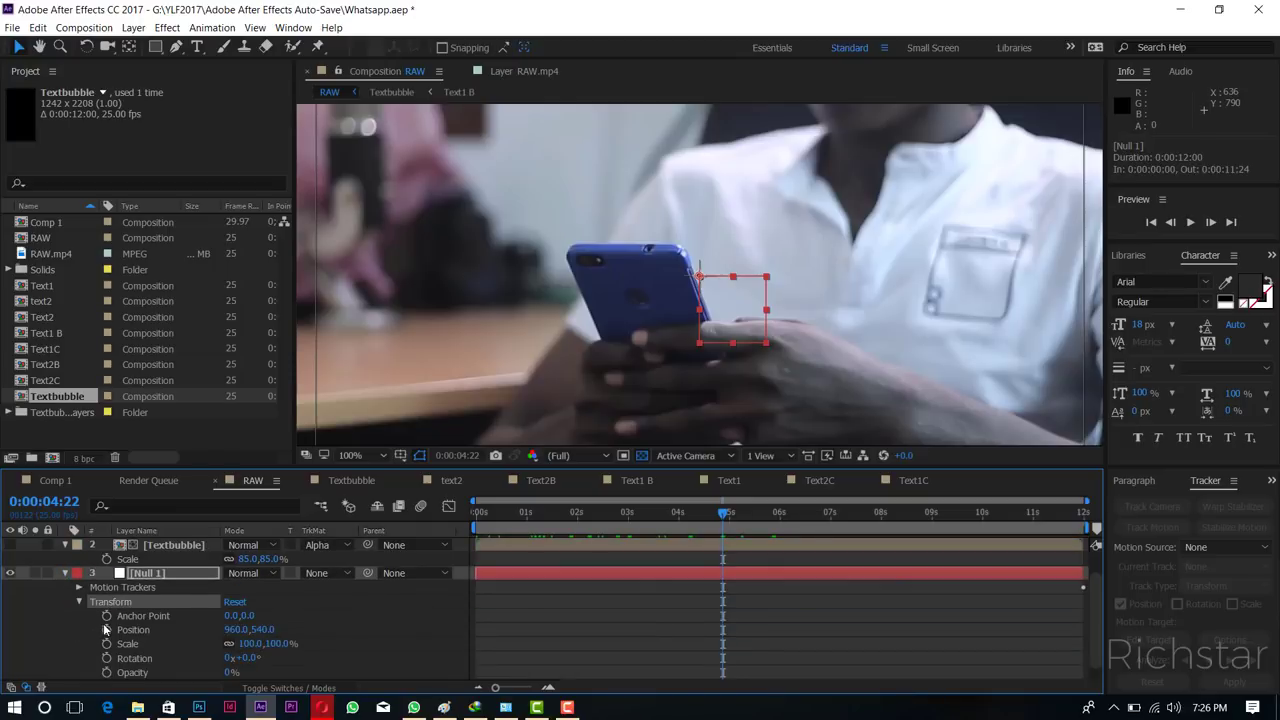
Paste the tracked keyframes into Null 1's Position from frame 0, starting at 915.0,533.0.
{"action": "scroll", "coordinate": [104, 629], "scroll_direction": "down", "scroll_amount": 1}
{"action": "left_click", "coordinate": [127, 617]}
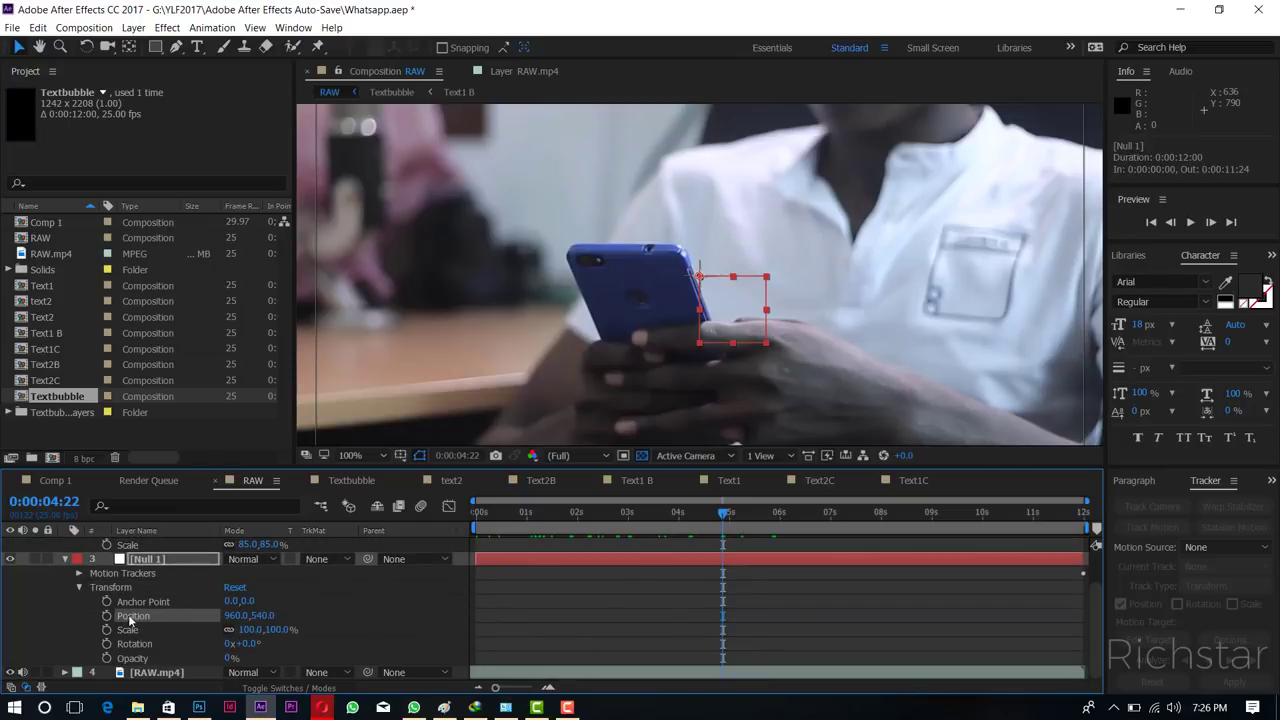
{"action": "left_click", "coordinate": [108, 615]}
{"action": "left_click", "coordinate": [482, 516]}
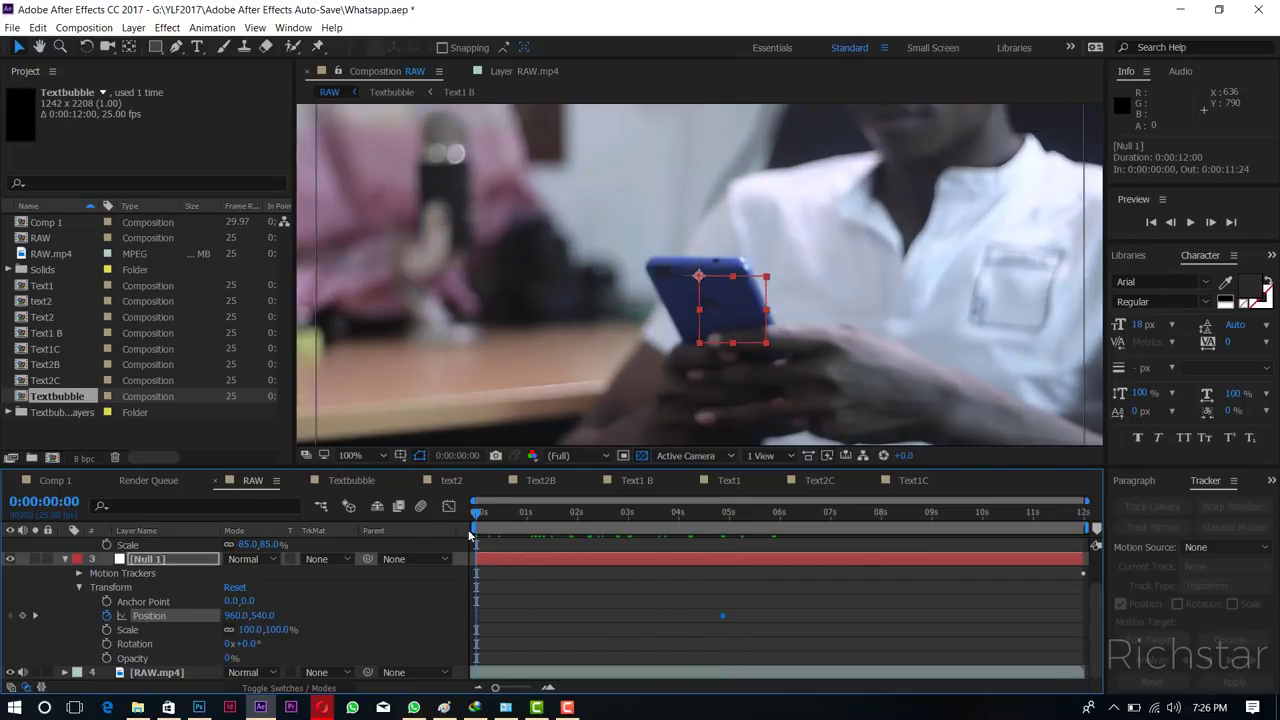
{"action": "left_click", "coordinate": [37, 27]}
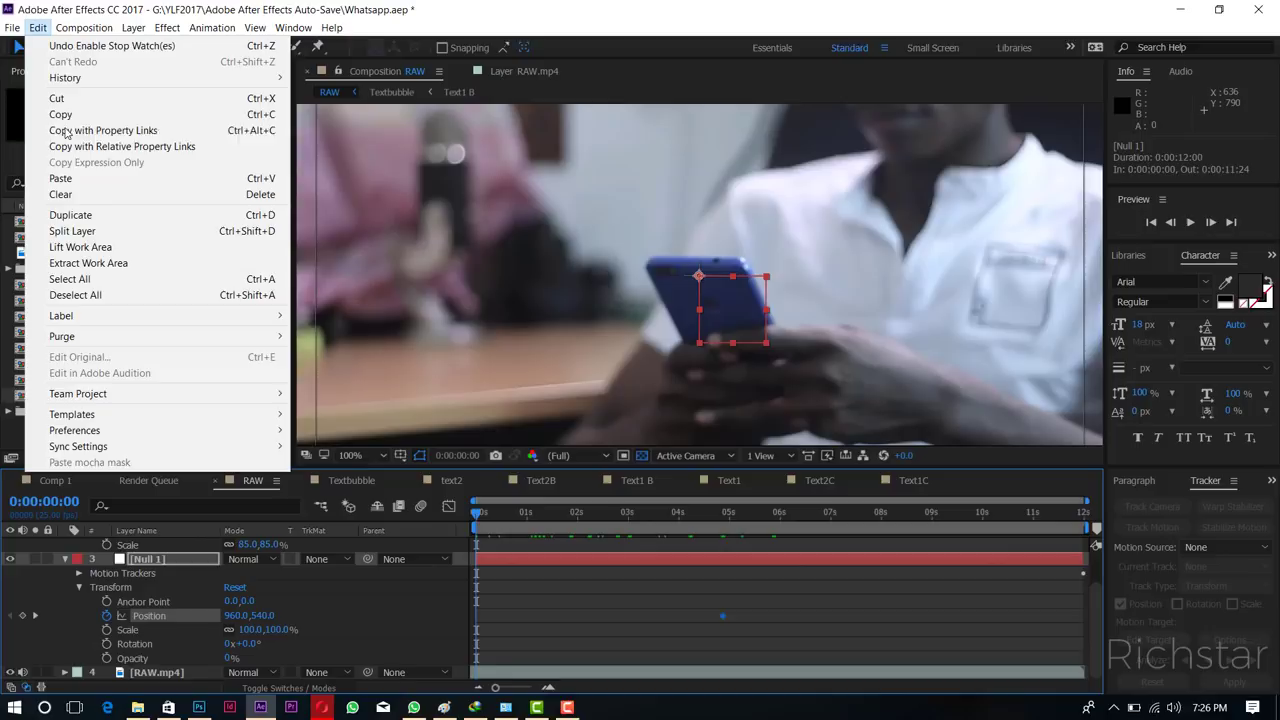
{"action": "left_click", "coordinate": [62, 178]}
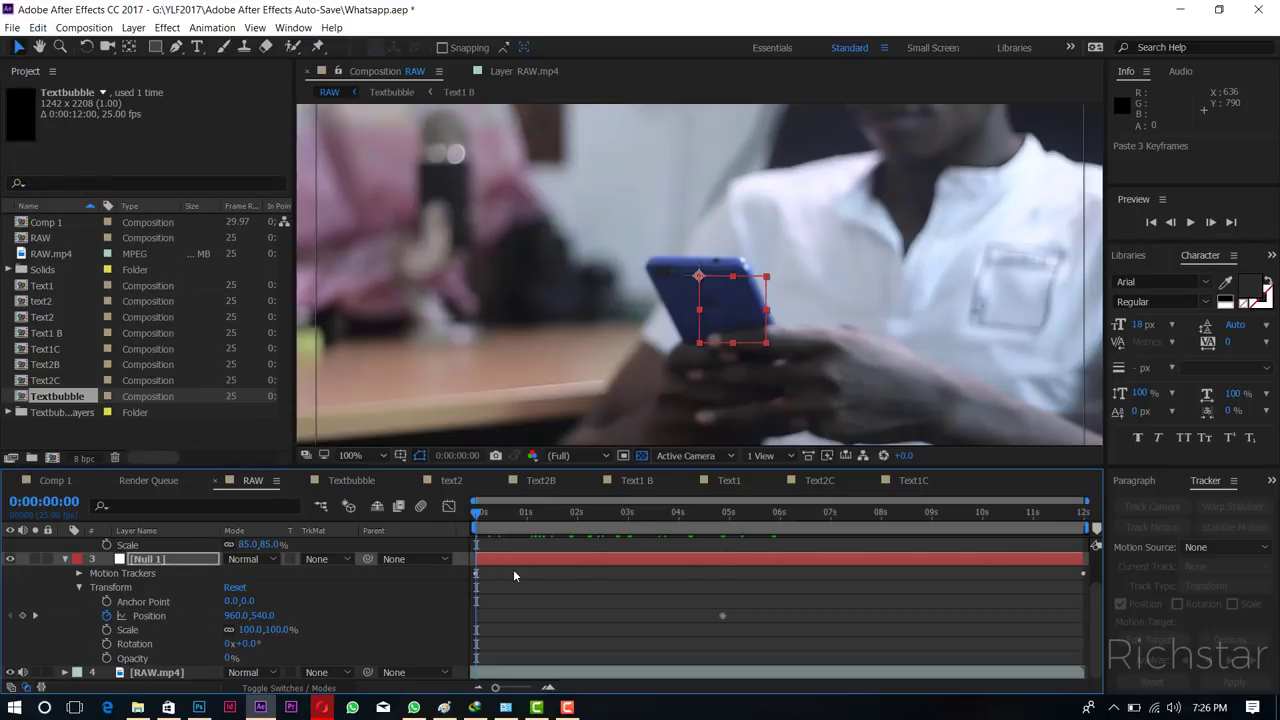
{"action": "scroll", "coordinate": [520, 565], "scroll_direction": "up", "scroll_amount": 1}
{"action": "scroll", "coordinate": [520, 570], "scroll_direction": "down", "scroll_amount": 1}
{"action": "left_click", "coordinate": [157, 673]}
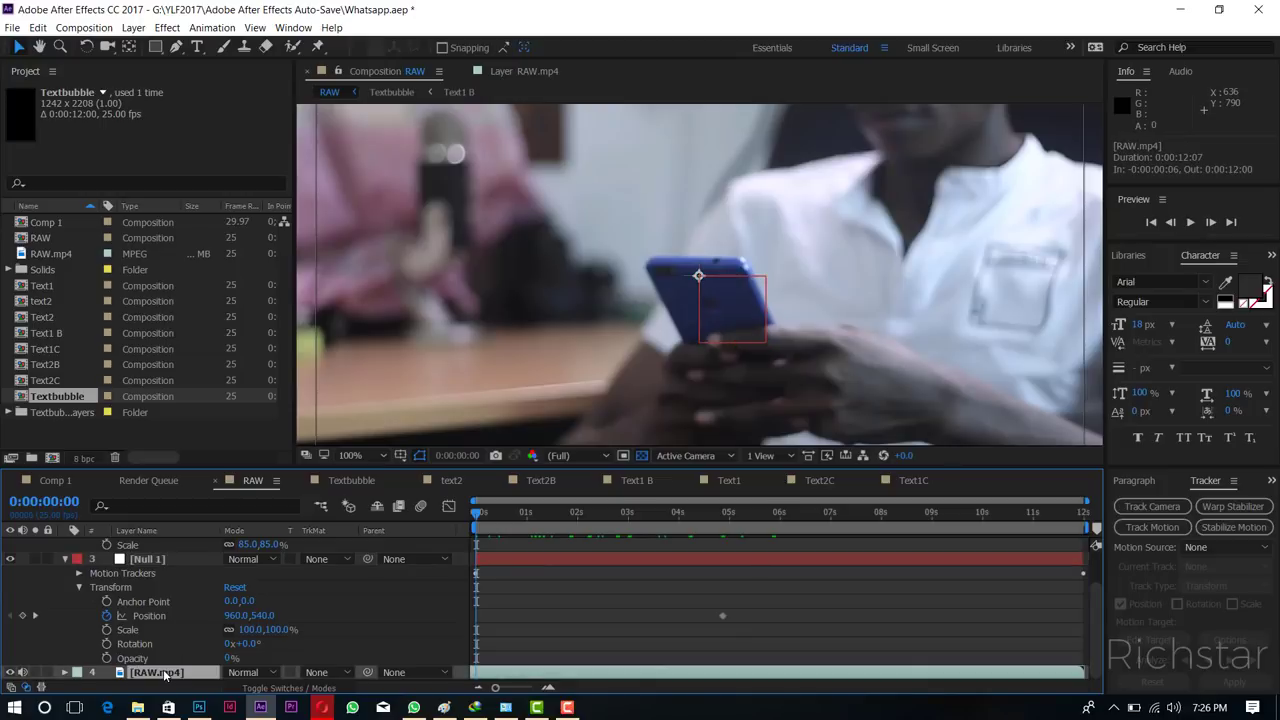
{"action": "left_click", "coordinate": [575, 710]}
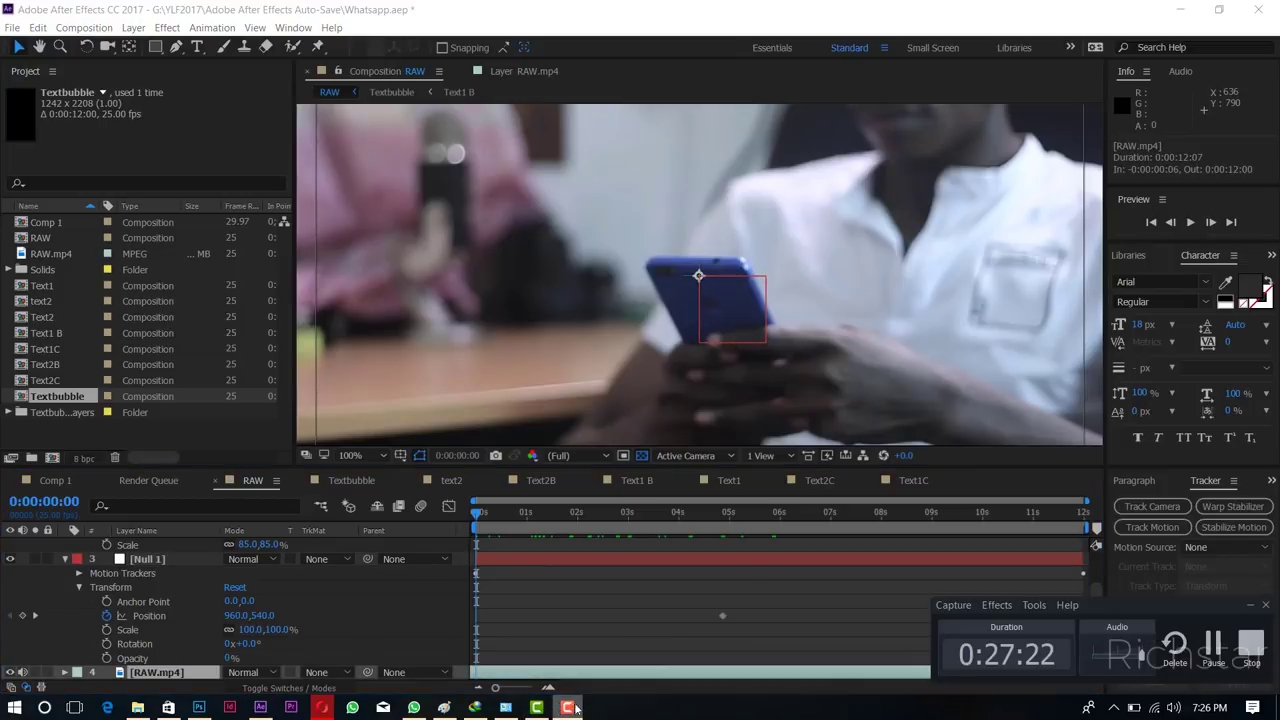
Collapse the layer properties and set the viewer magnification to Fit.
{"action": "left_click", "coordinate": [66, 561]}
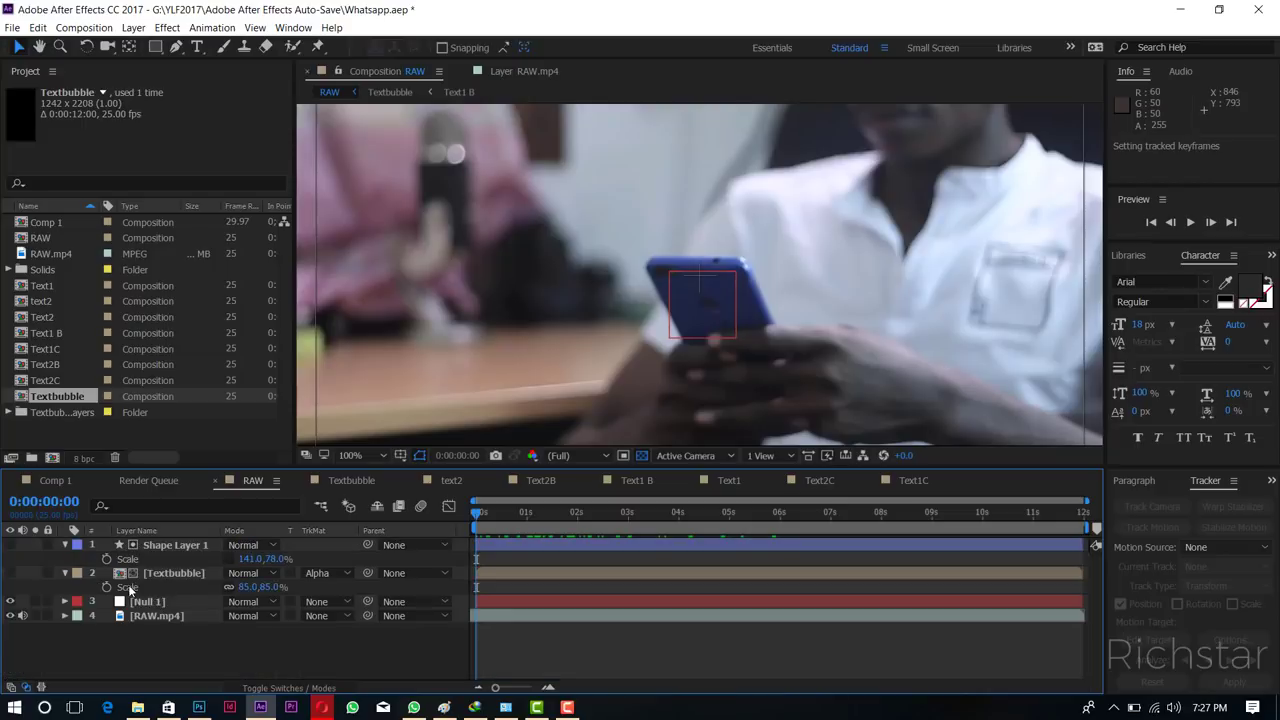
{"action": "left_click", "coordinate": [65, 546]}
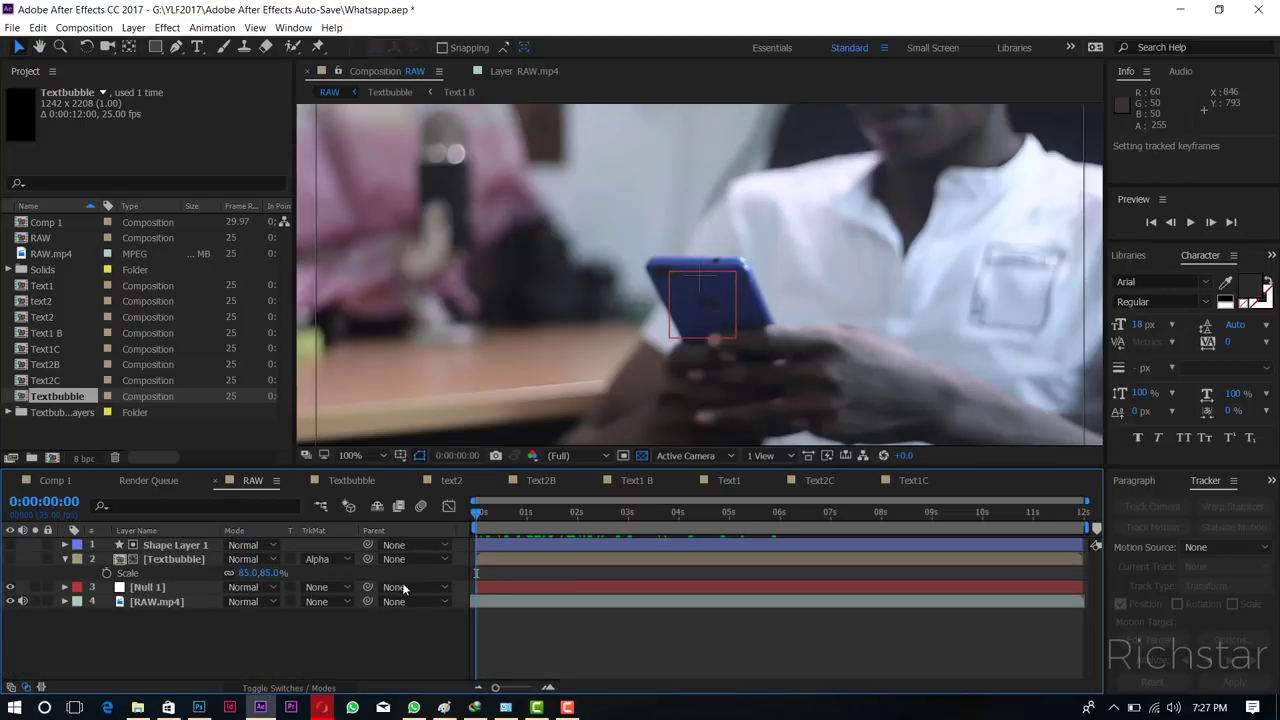
{"action": "left_click", "coordinate": [355, 454]}
{"action": "left_click", "coordinate": [368, 192]}
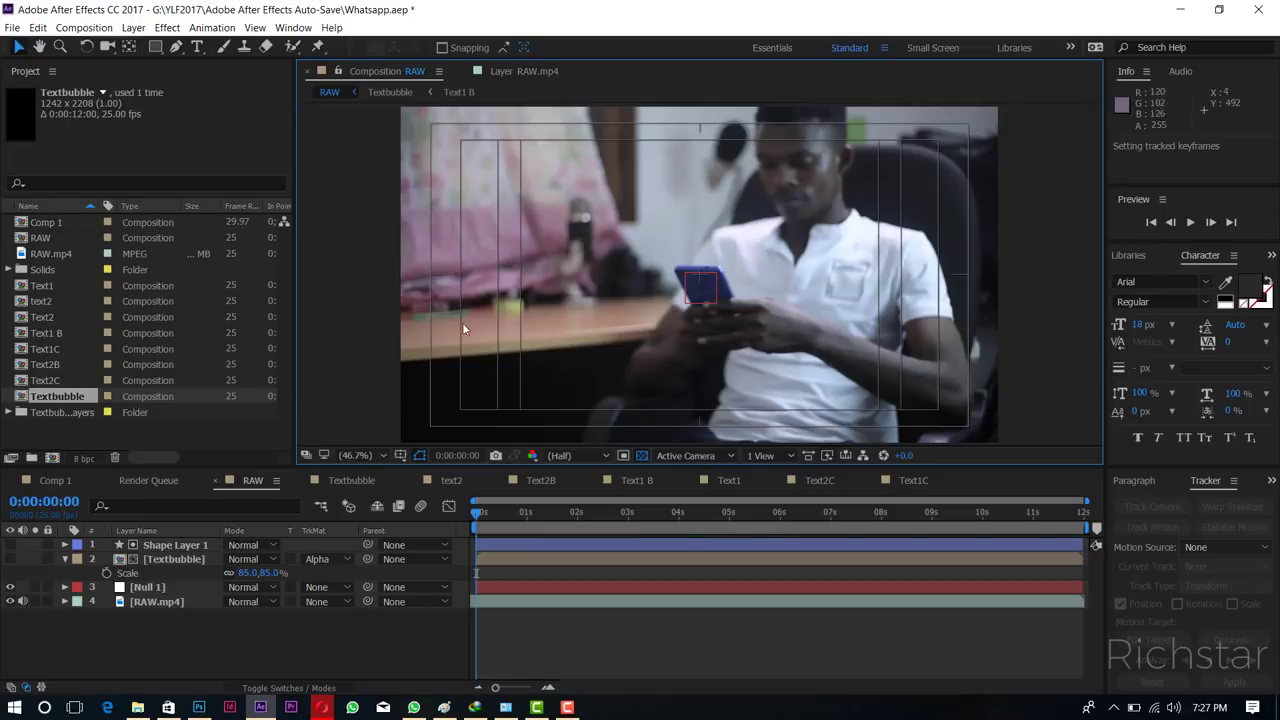
Rename Null 1 to CONTROLLER and scrub the timeline to verify it follows the phone.
{"action": "left_click", "coordinate": [160, 557]}
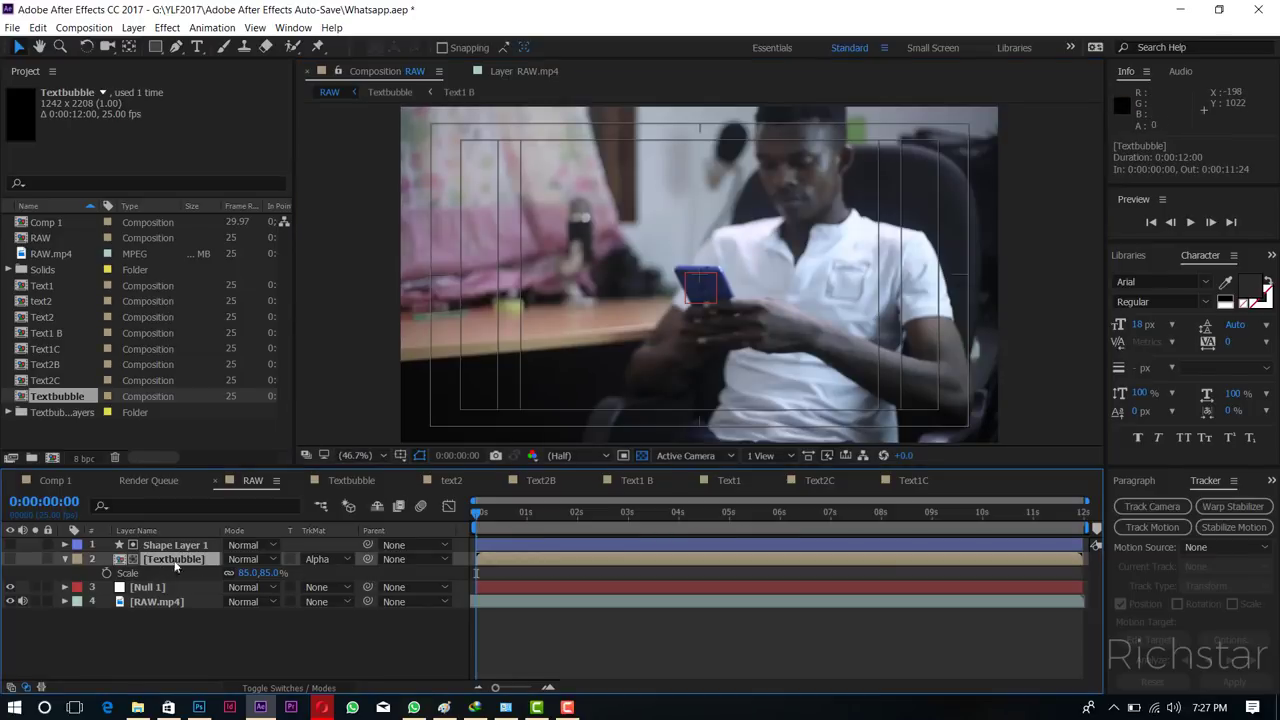
{"action": "left_click", "coordinate": [155, 591]}
{"action": "right_click", "coordinate": [156, 591]}
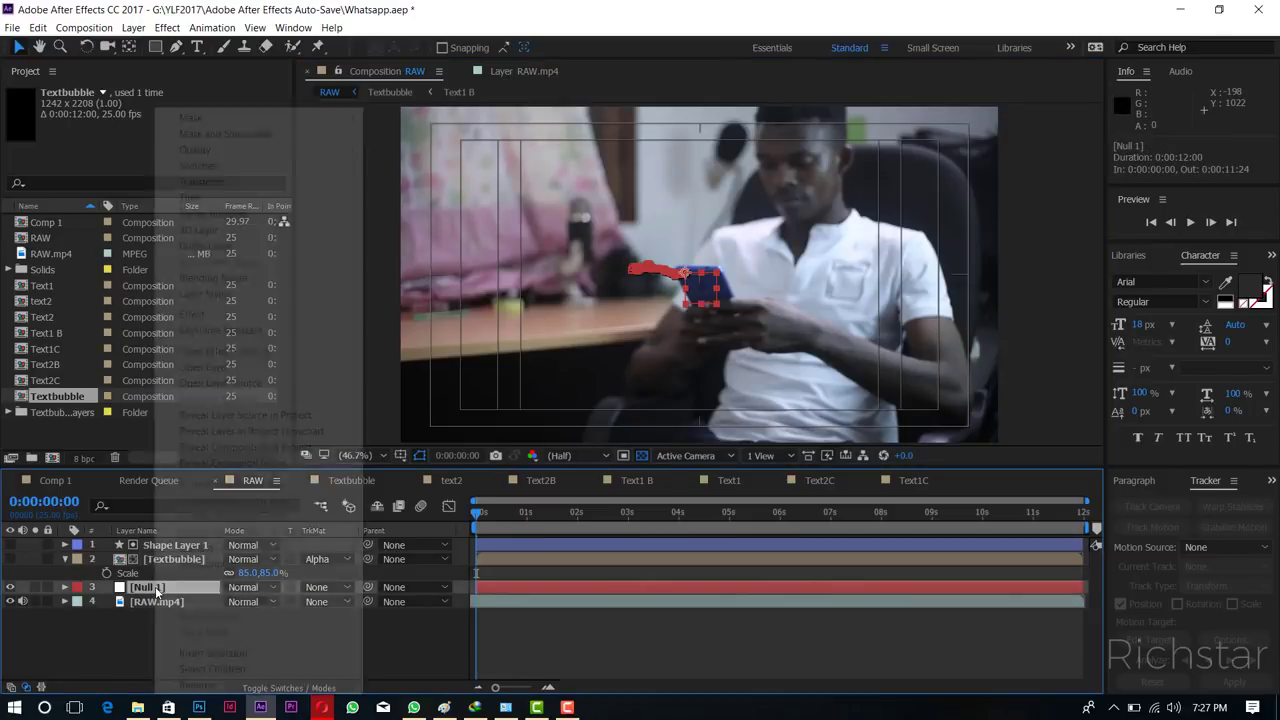
{"action": "left_click", "coordinate": [212, 685]}
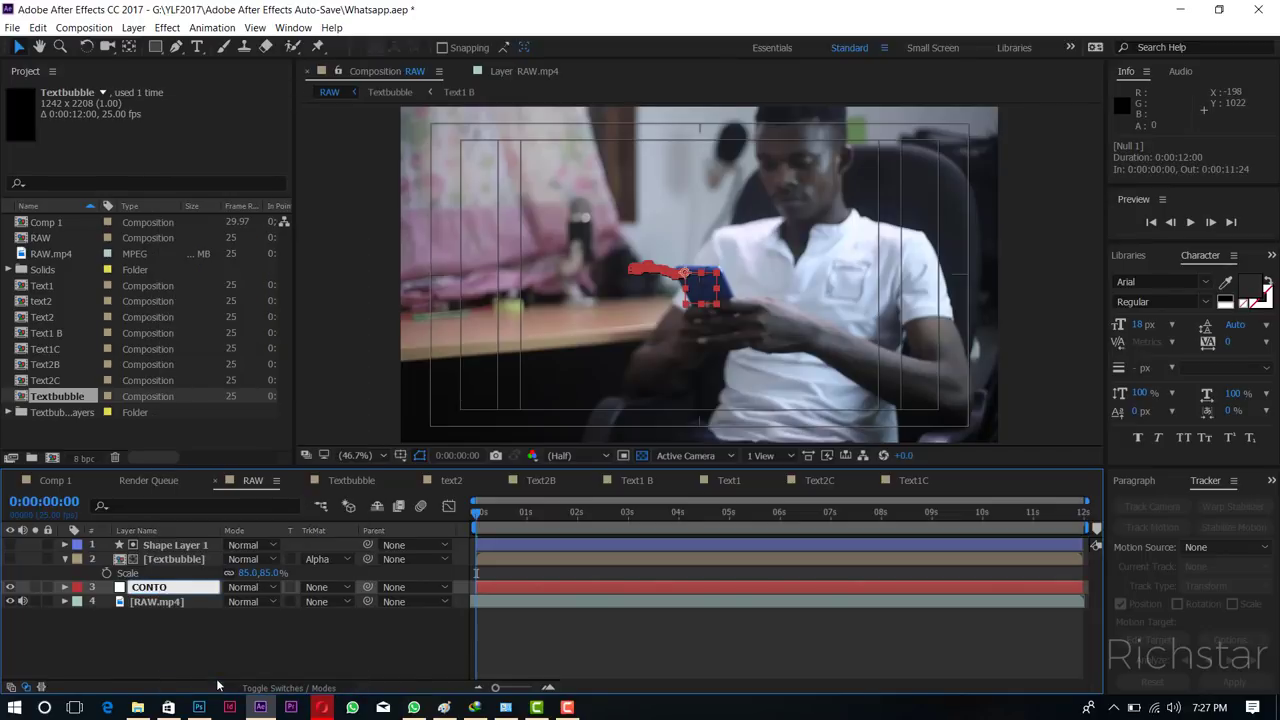
{"action": "type", "text": "ROLLER"}
{"action": "key", "text": "Return"}
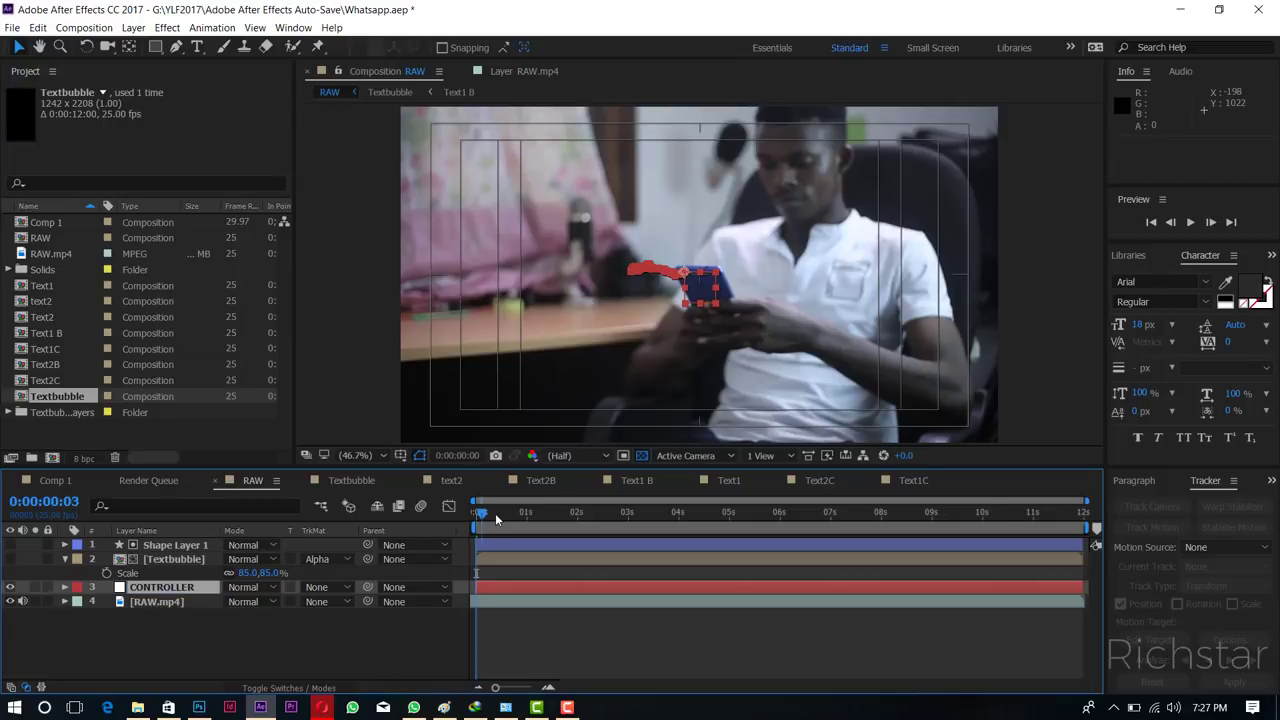
{"action": "left_click_drag", "start_coordinate": [496, 518], "coordinate": [645, 528]}
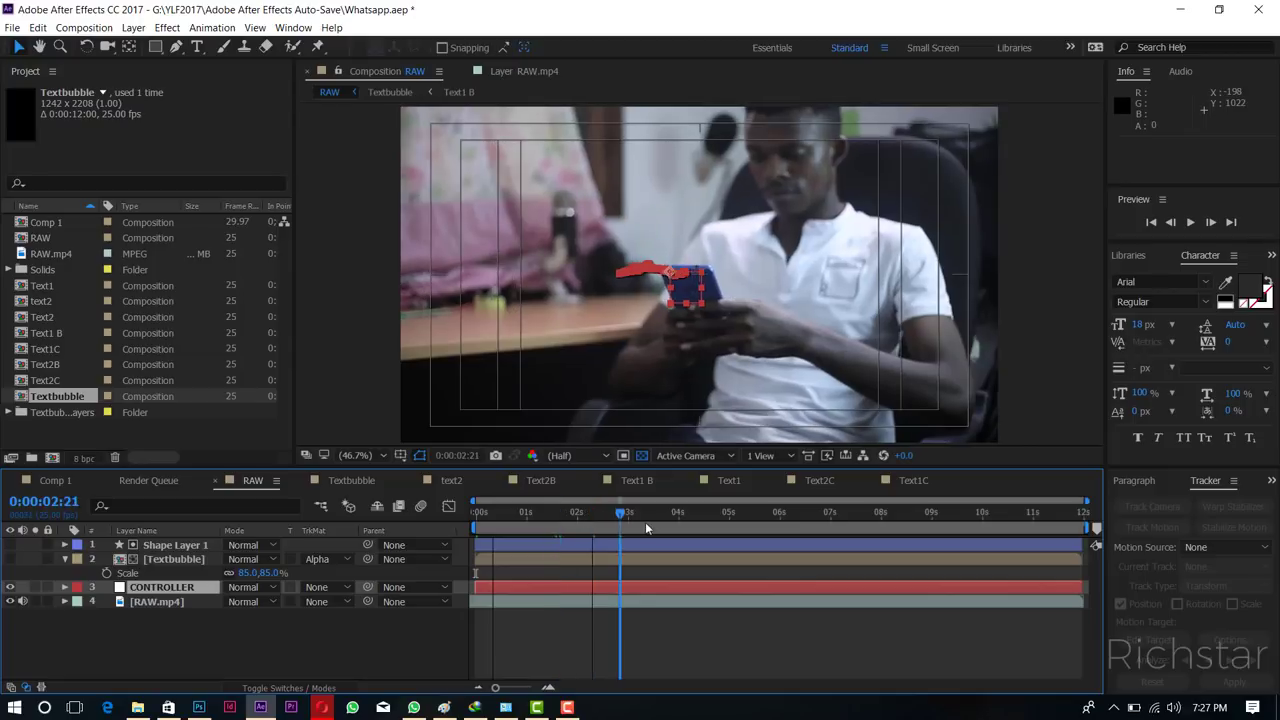
{"action": "left_click_drag", "start_coordinate": [645, 528], "coordinate": [794, 527]}
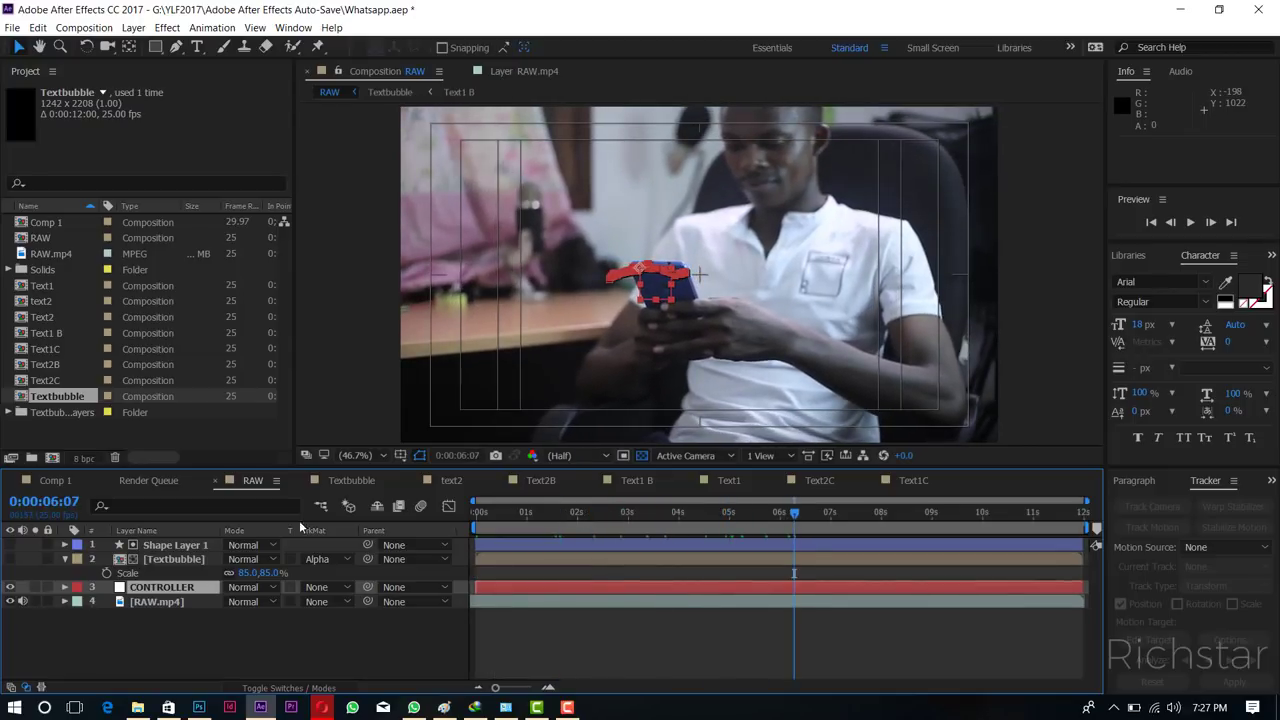
{"action": "left_click", "coordinate": [180, 550]}
Make Textbubble visible and set its parent to 3. CONTROLLER.
{"action": "left_click", "coordinate": [180, 560]}
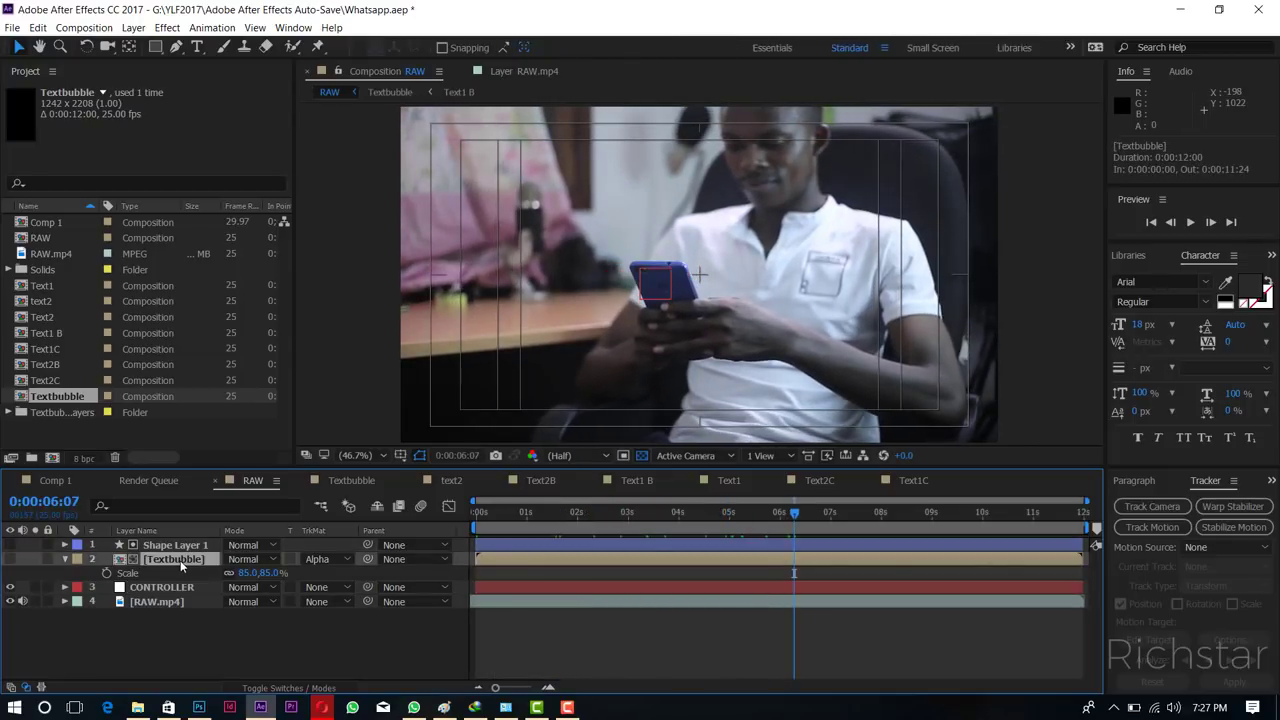
{"action": "left_click", "coordinate": [11, 560]}
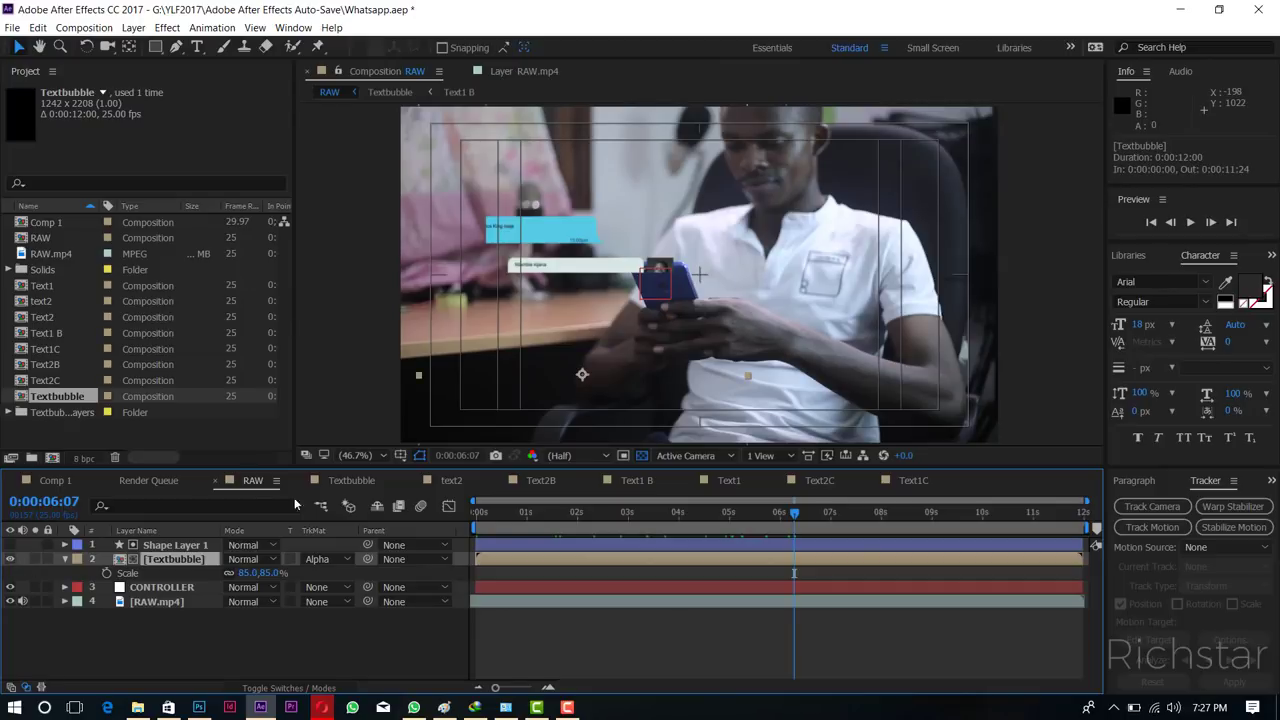
{"action": "left_click", "coordinate": [393, 559]}
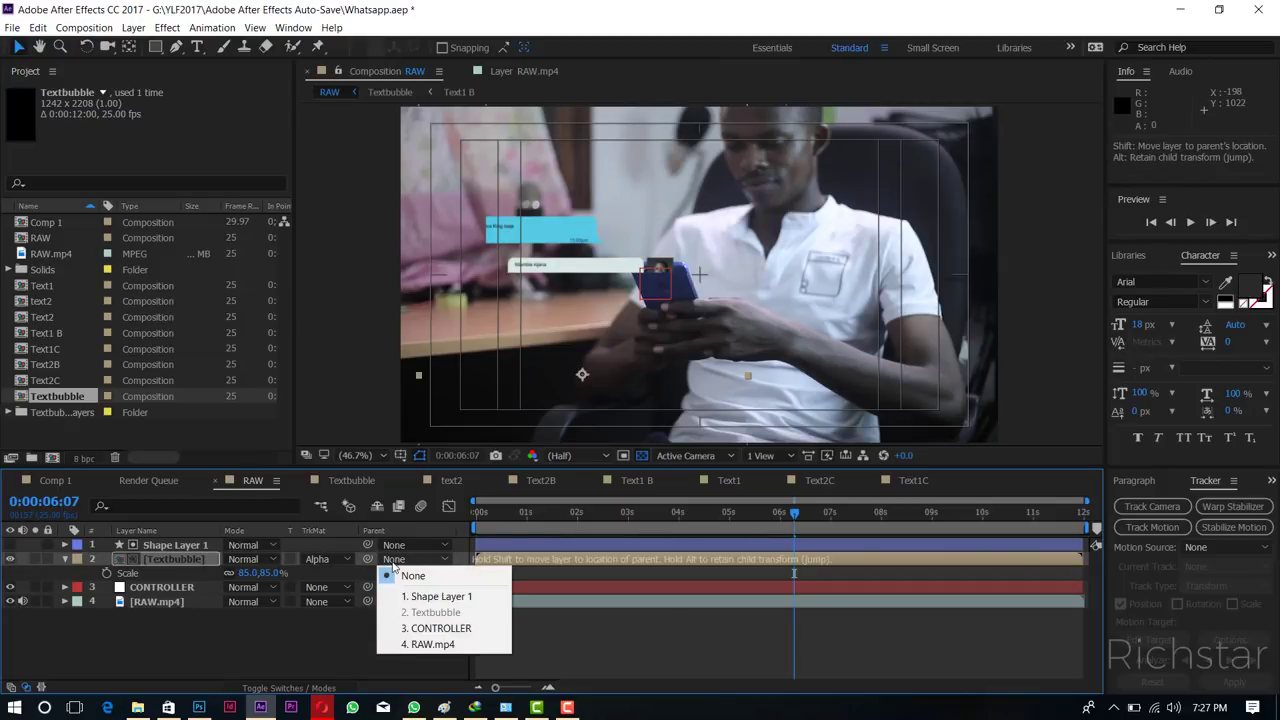
{"action": "left_click", "coordinate": [447, 630]}
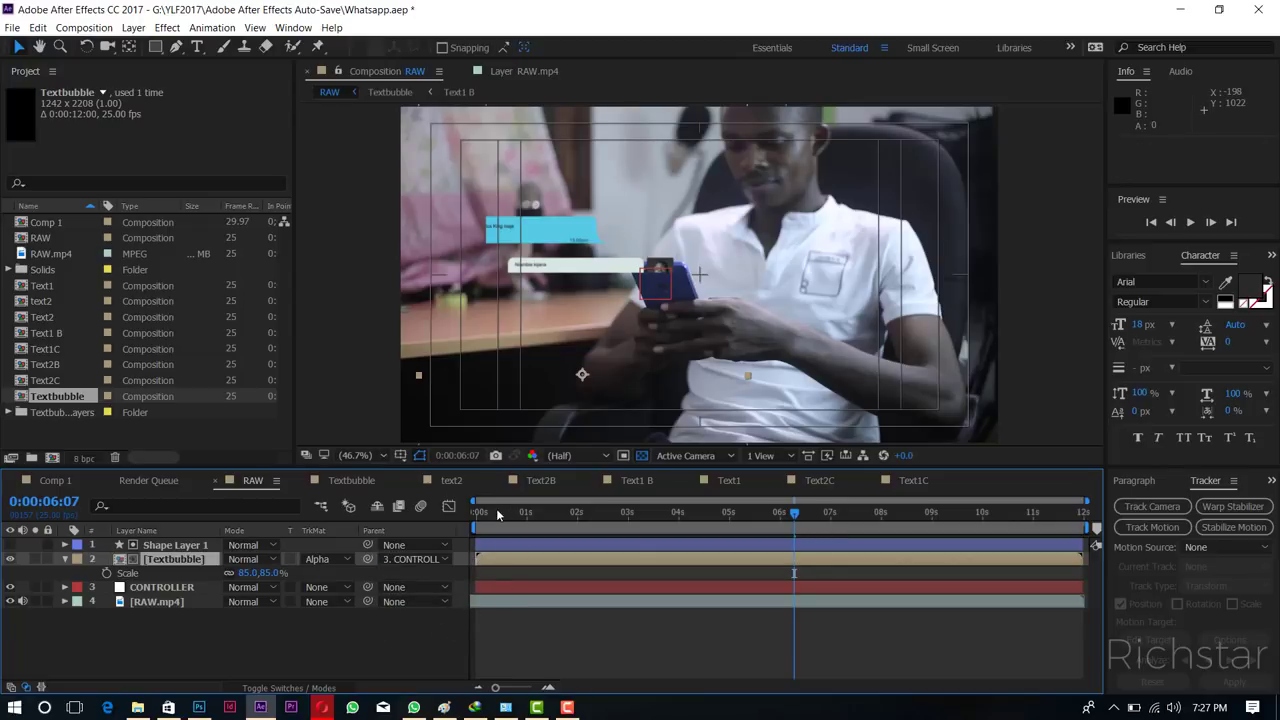
Preview from the start to confirm the bubbles follow the phone, stopping around four seconds.
{"action": "left_click_drag", "start_coordinate": [498, 514], "coordinate": [476, 514]}
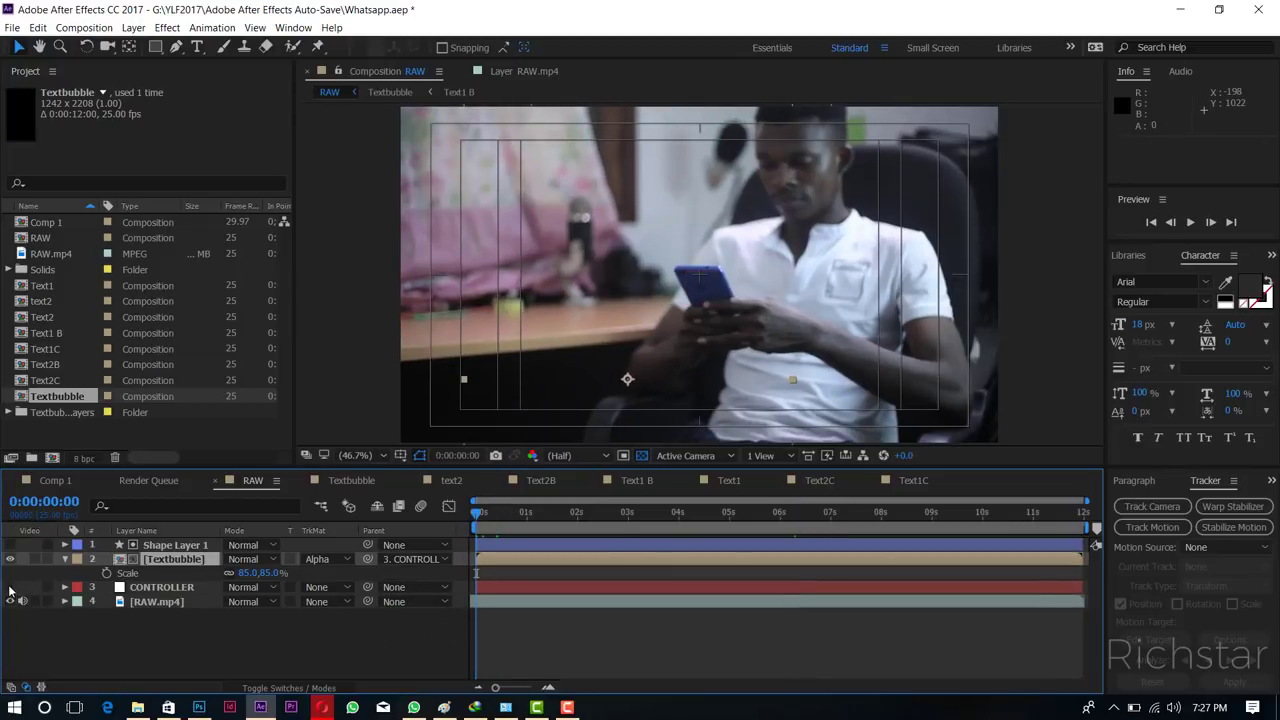
{"action": "key", "text": "space"}
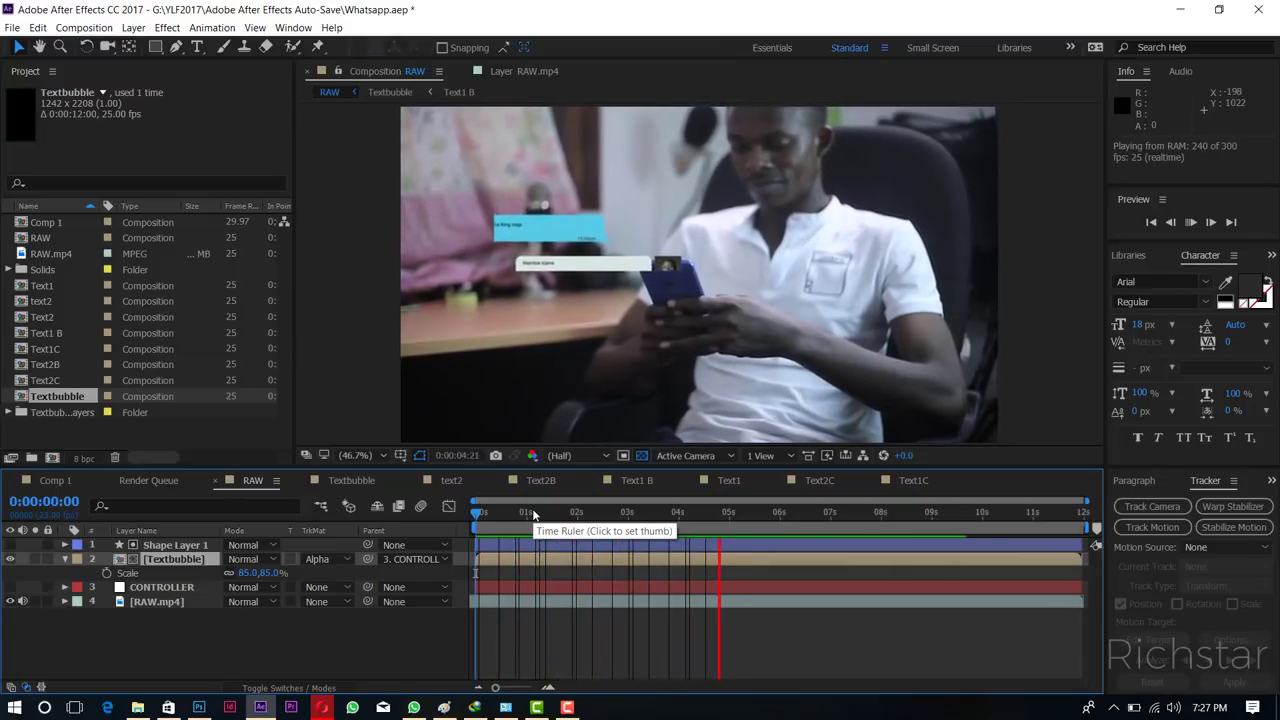
{"action": "left_click", "coordinate": [513, 514]}
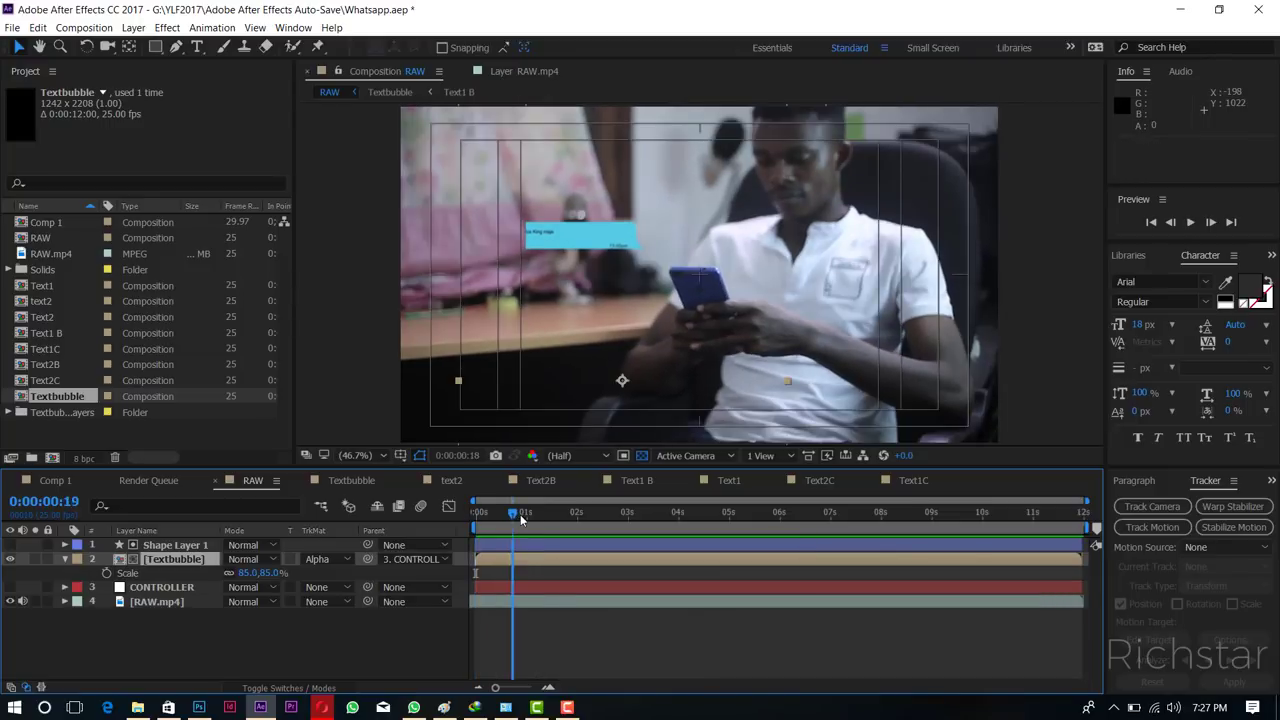
{"action": "left_click_drag", "start_coordinate": [520, 514], "coordinate": [712, 534]}
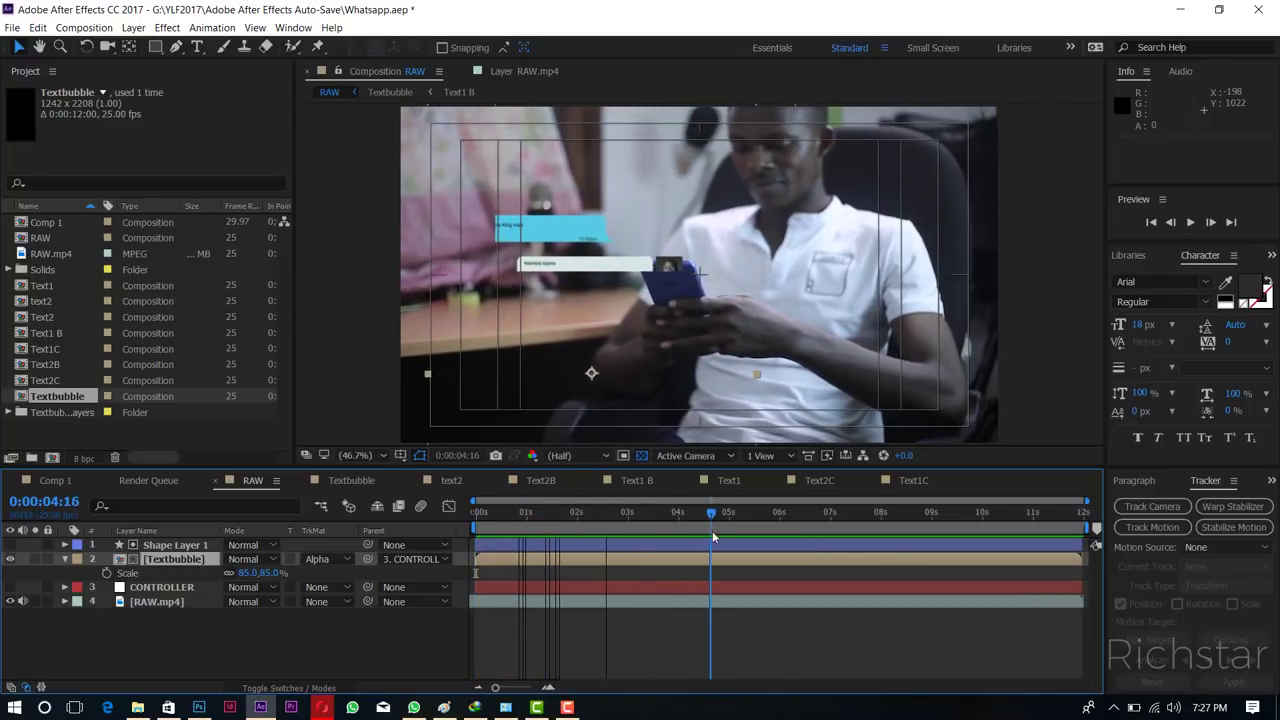
{"action": "left_click", "coordinate": [175, 545]}
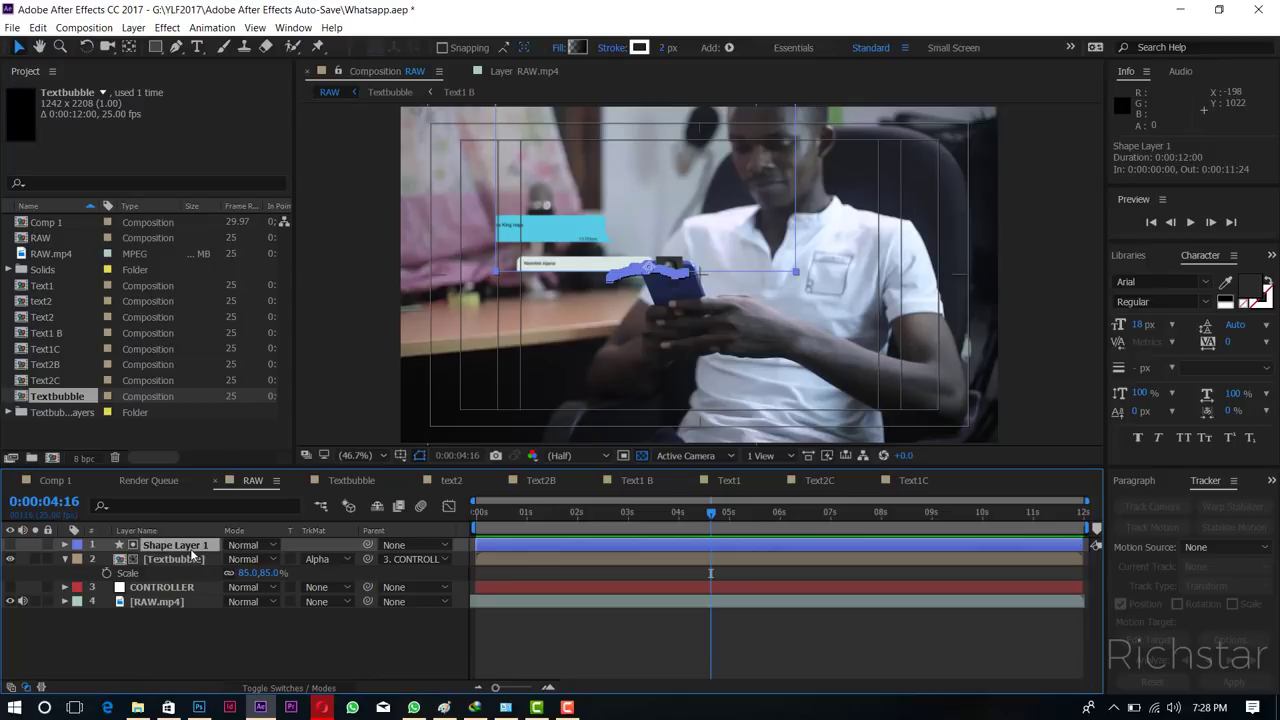
Clear Shape Layer 1's Position animation, move it to 553.5, 918.5, and preview.
{"action": "key", "text": "p"}
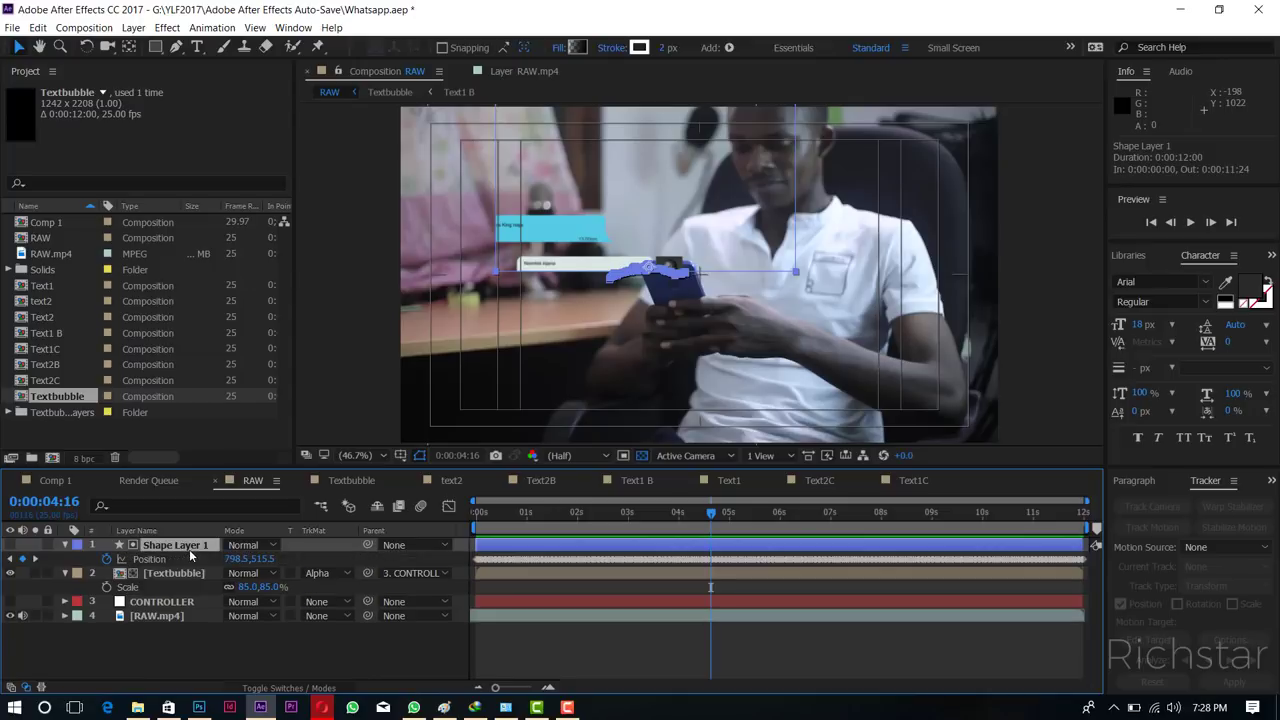
{"action": "left_click", "coordinate": [105, 559]}
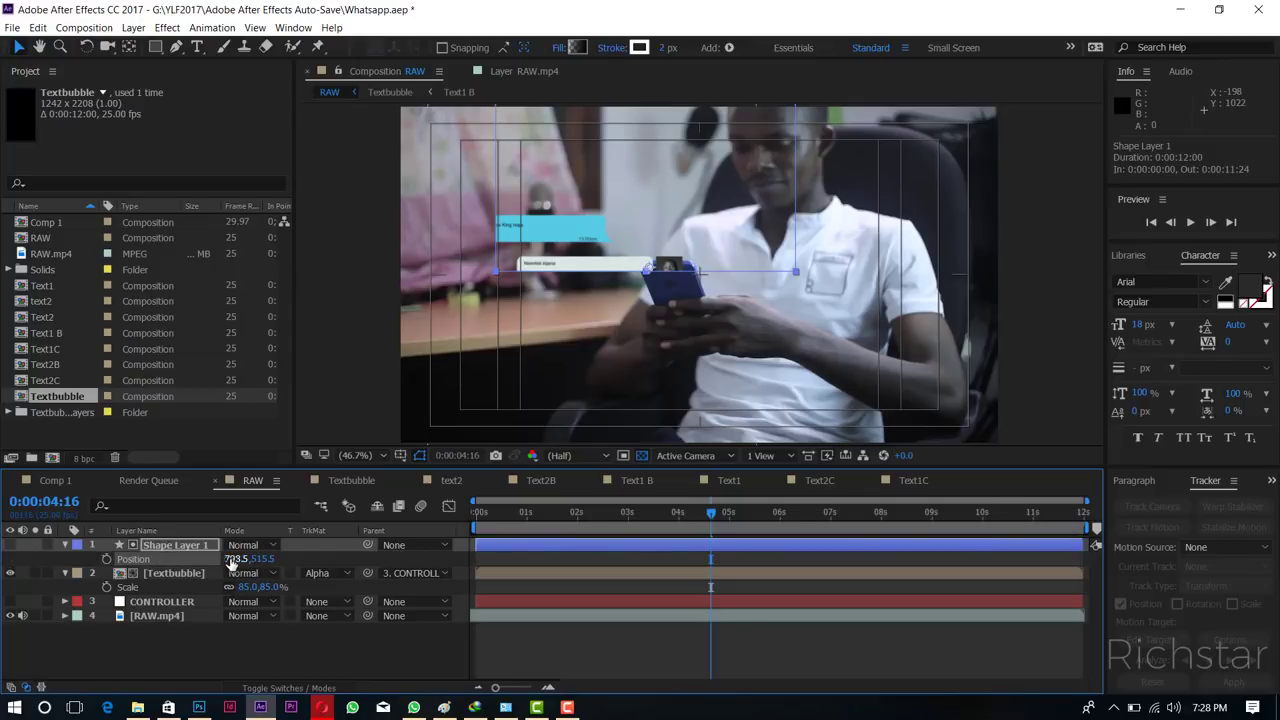
{"action": "key", "text": "Tab"}
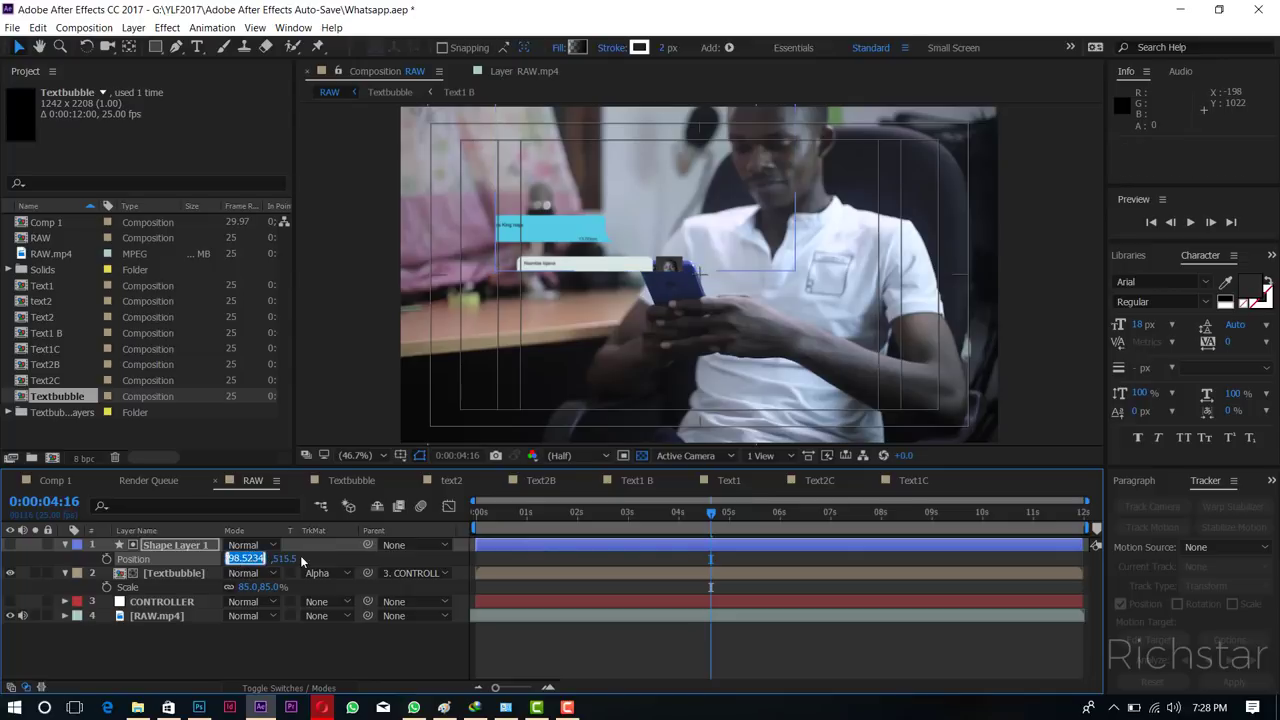
{"action": "type", "text": "656.5"}
{"action": "key", "text": "Return"}
{"action": "mouse_move", "coordinate": [648, 300]}
{"action": "left_mouse_down"}
{"action": "mouse_move", "coordinate": [648, 410]}
{"action": "mouse_move", "coordinate": [648, 398]}
{"action": "left_mouse_up"}
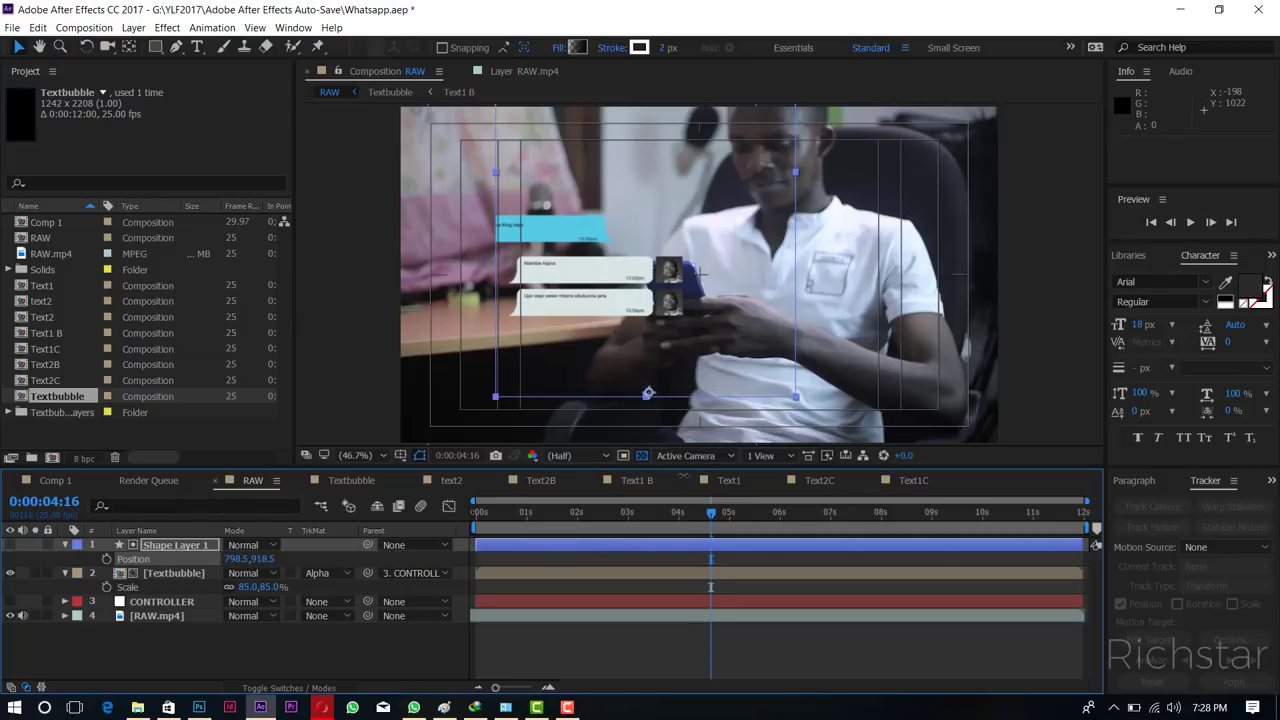
{"action": "left_click_drag", "start_coordinate": [232, 560], "coordinate": [120, 560]}
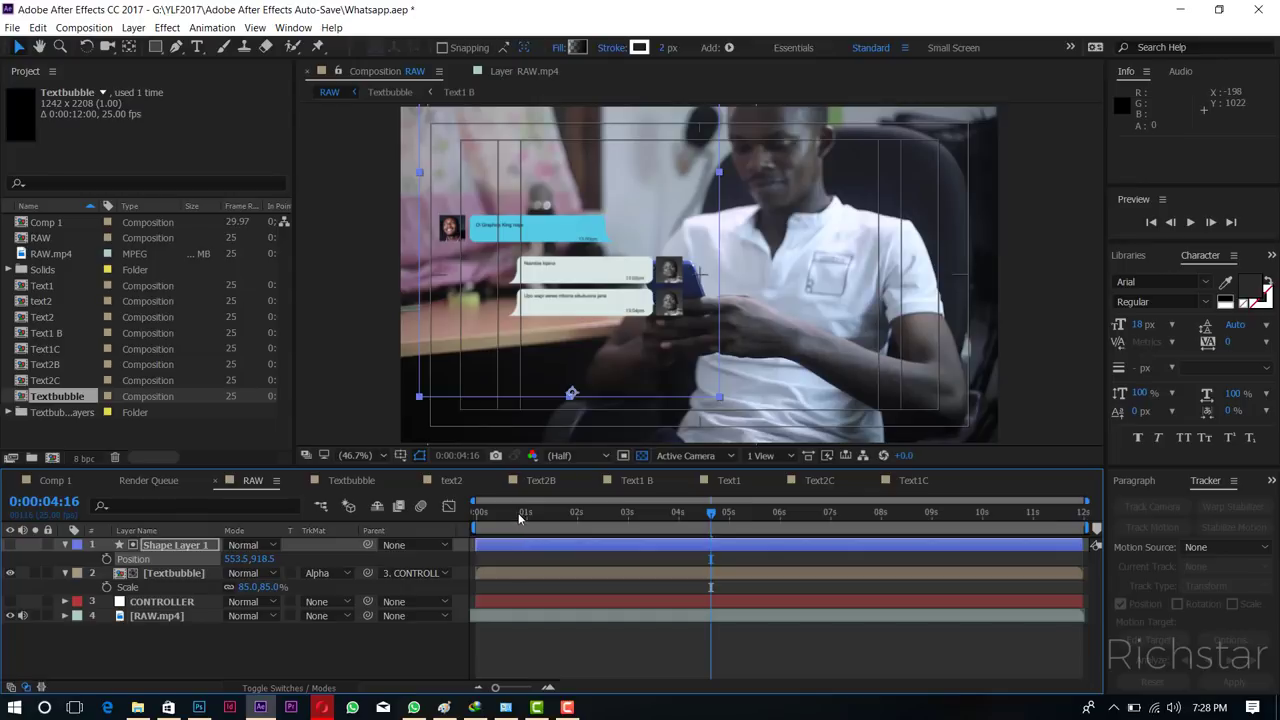
{"action": "key", "text": "space"}
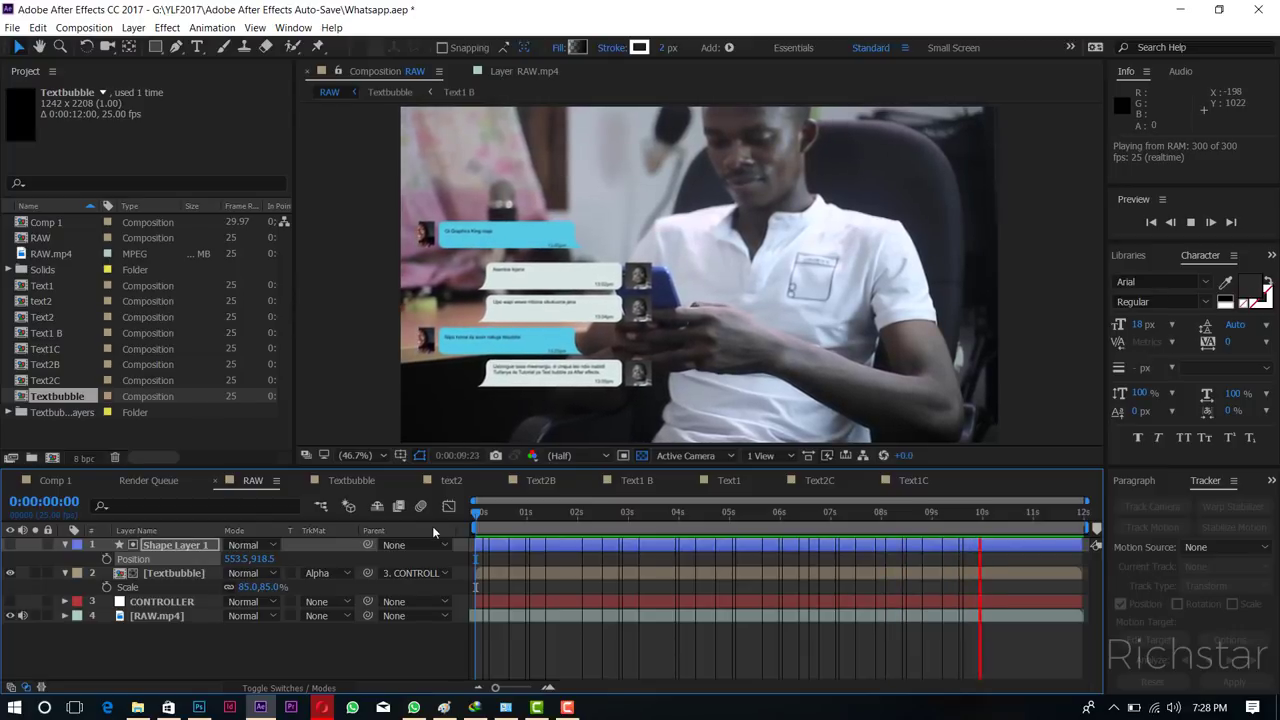
Delete Shape Layer 1 at the last frame and preview the unmasked chat bubbles.
{"action": "left_click", "coordinate": [515, 517]}
{"action": "left_click_drag", "start_coordinate": [1000, 512], "coordinate": [1088, 532]}
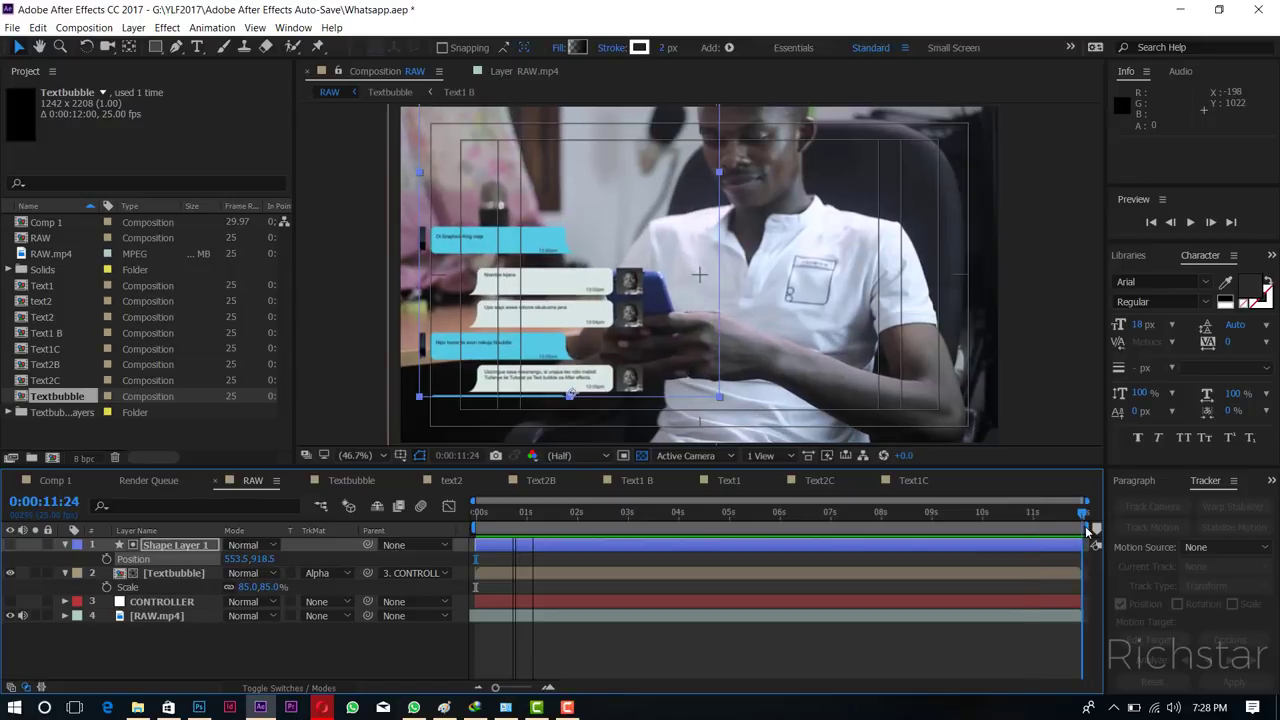
{"action": "left_click", "coordinate": [160, 545]}
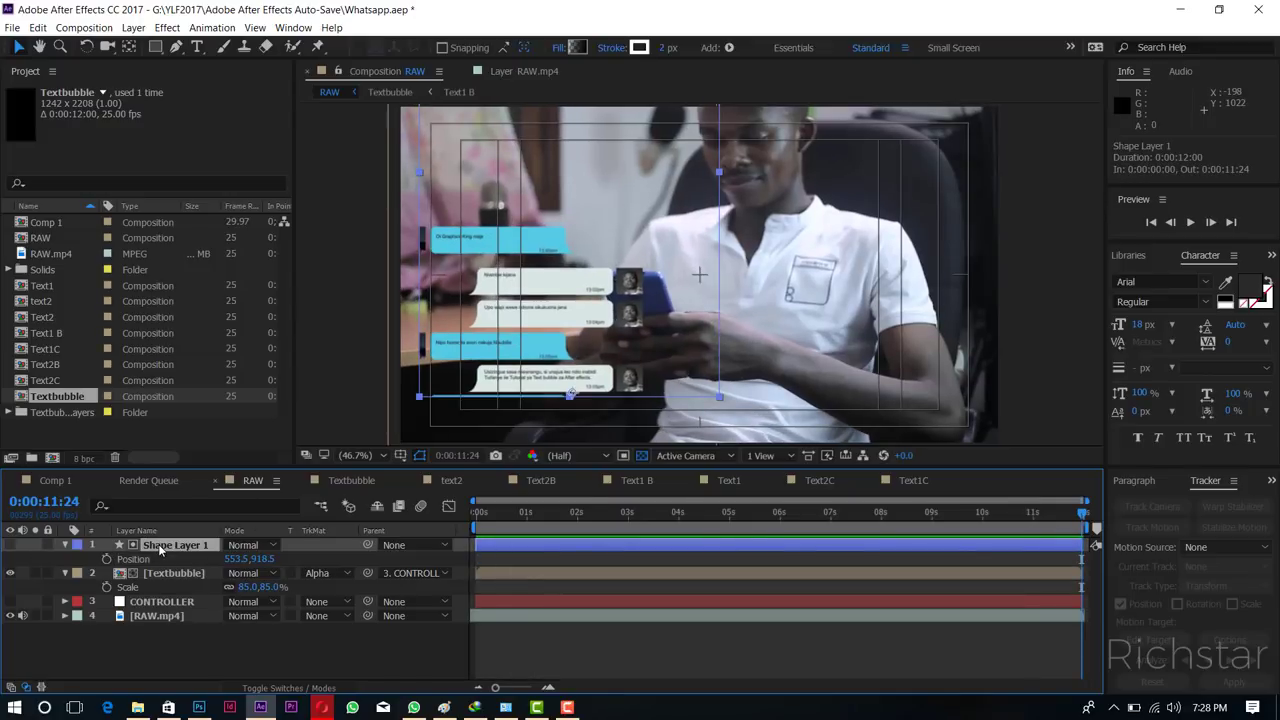
{"action": "key", "text": "Delete"}
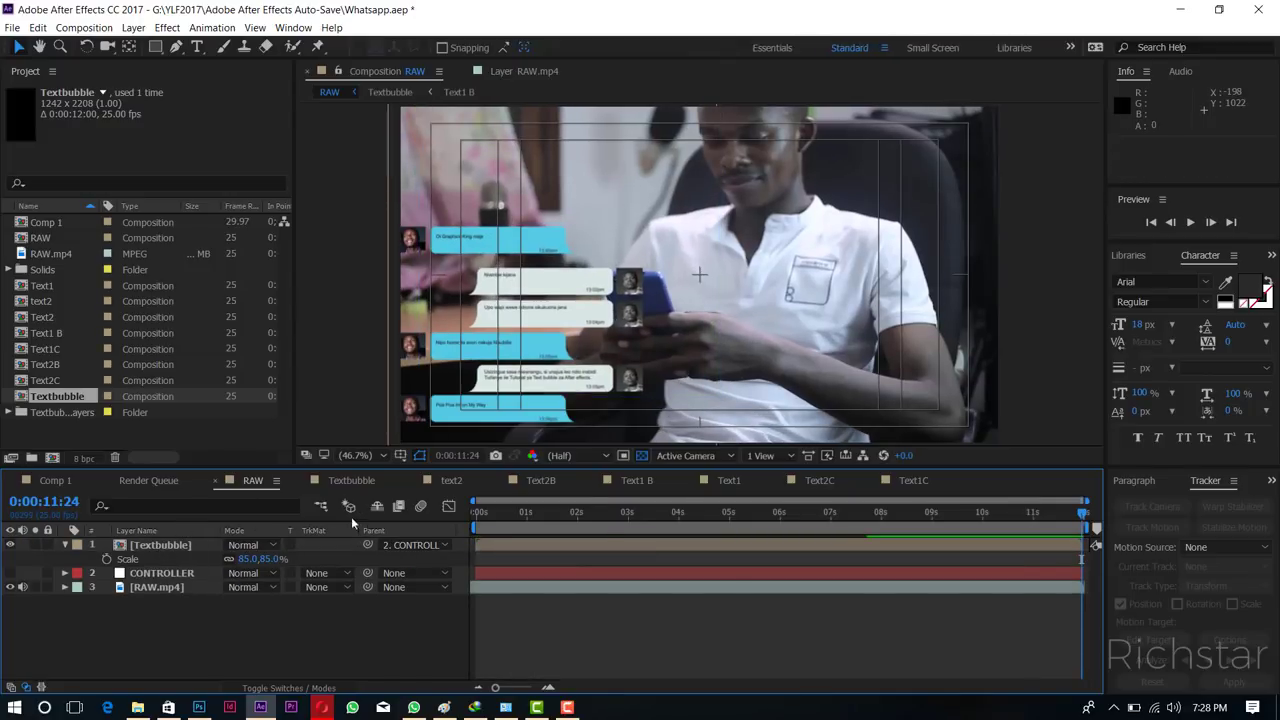
{"action": "key", "text": "space"}
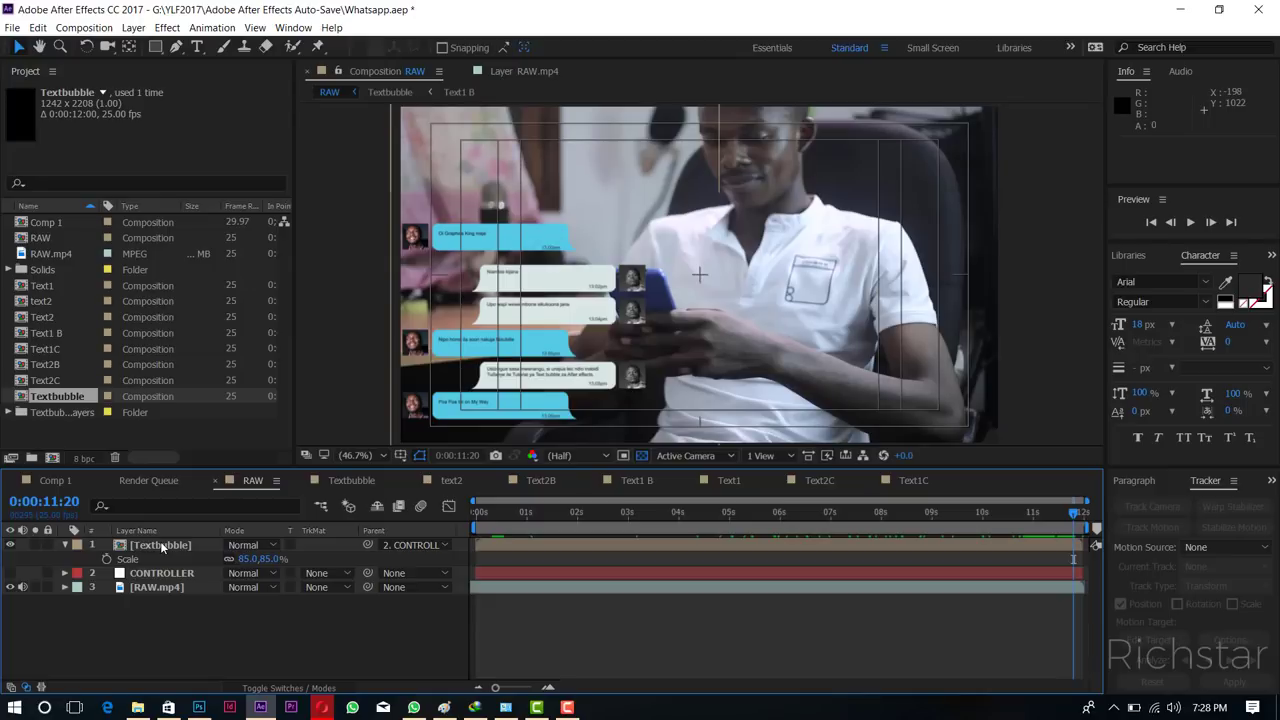
Keyframe Textbubble's Position at 0:00:07:01, raise X from -183.4 to -85.4 at the end, and preview.
{"action": "left_click", "coordinate": [176, 545]}
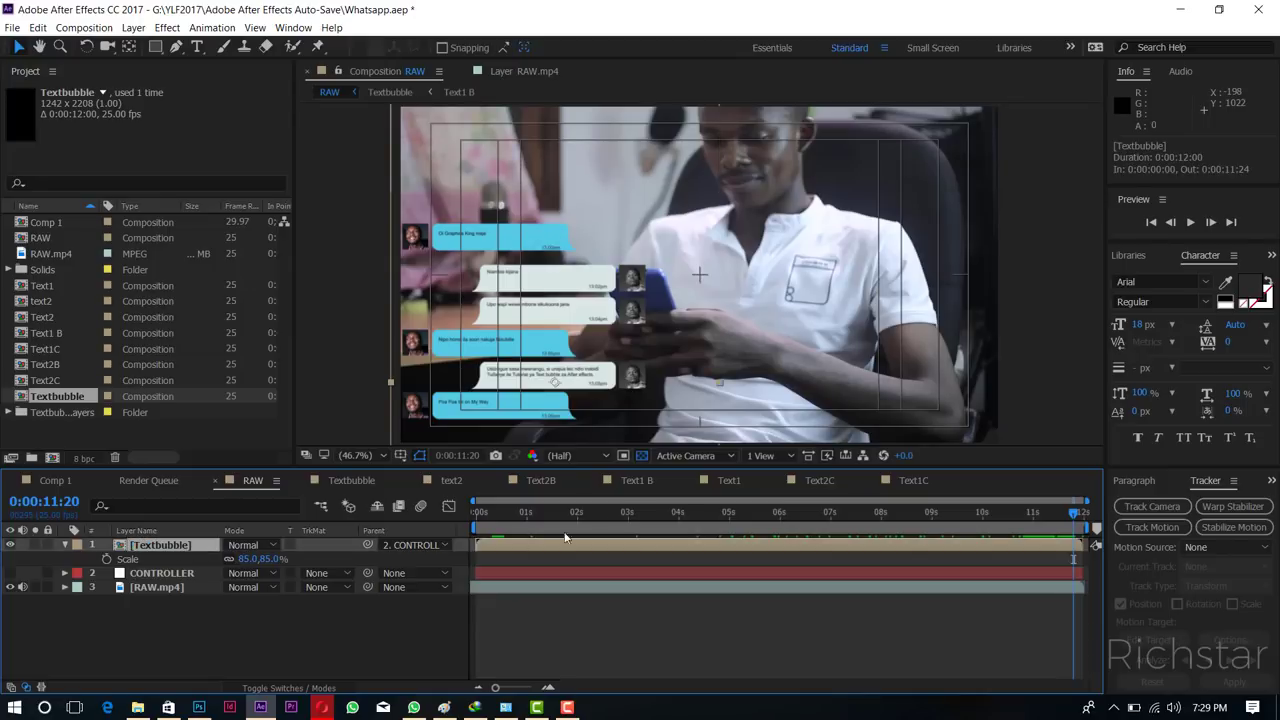
{"action": "left_click", "coordinate": [987, 514]}
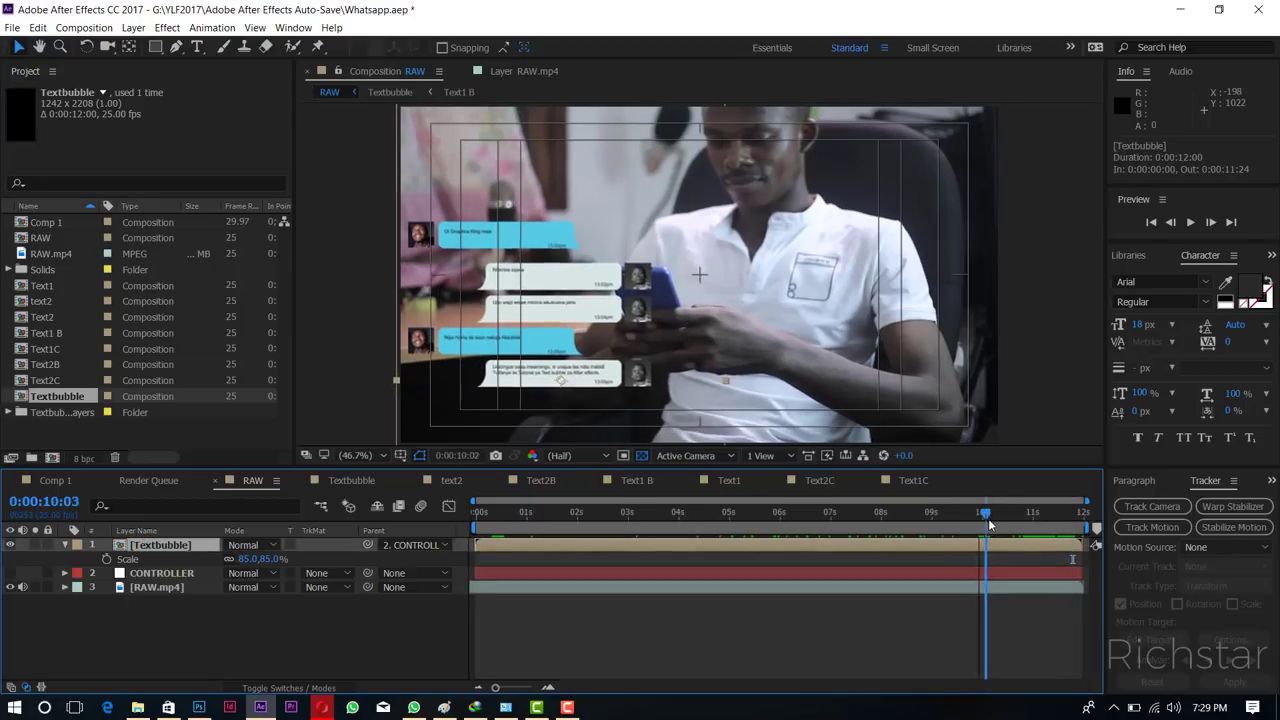
{"action": "right_click", "coordinate": [298, 625]}
{"action": "mouse_move", "coordinate": [403, 491]}
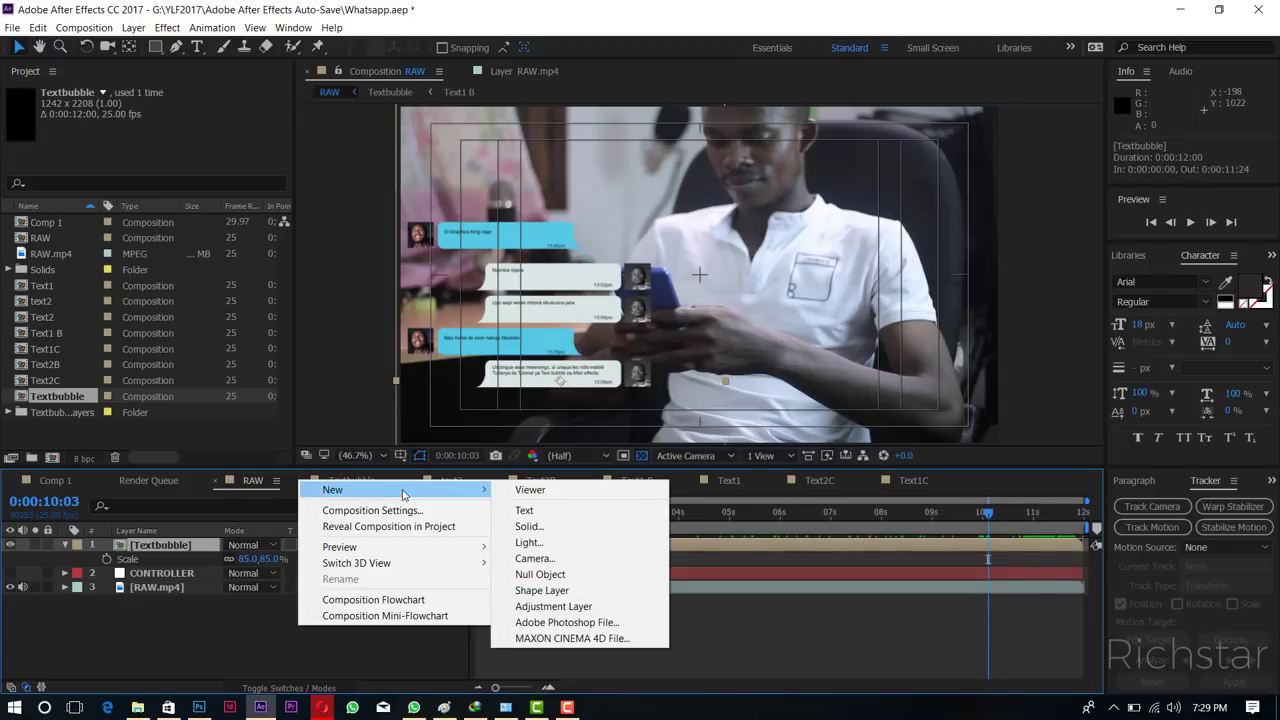
{"action": "left_click", "coordinate": [178, 545]}
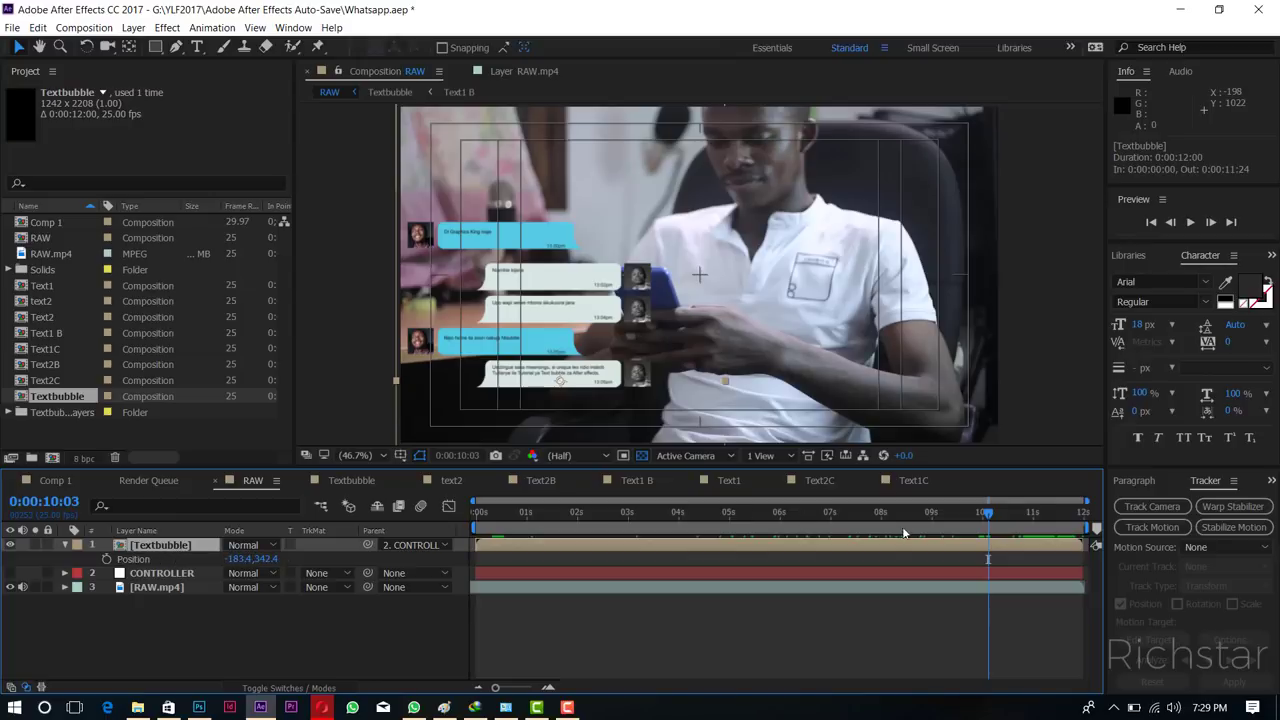
{"action": "left_click_drag", "start_coordinate": [885, 516], "coordinate": [831, 516]}
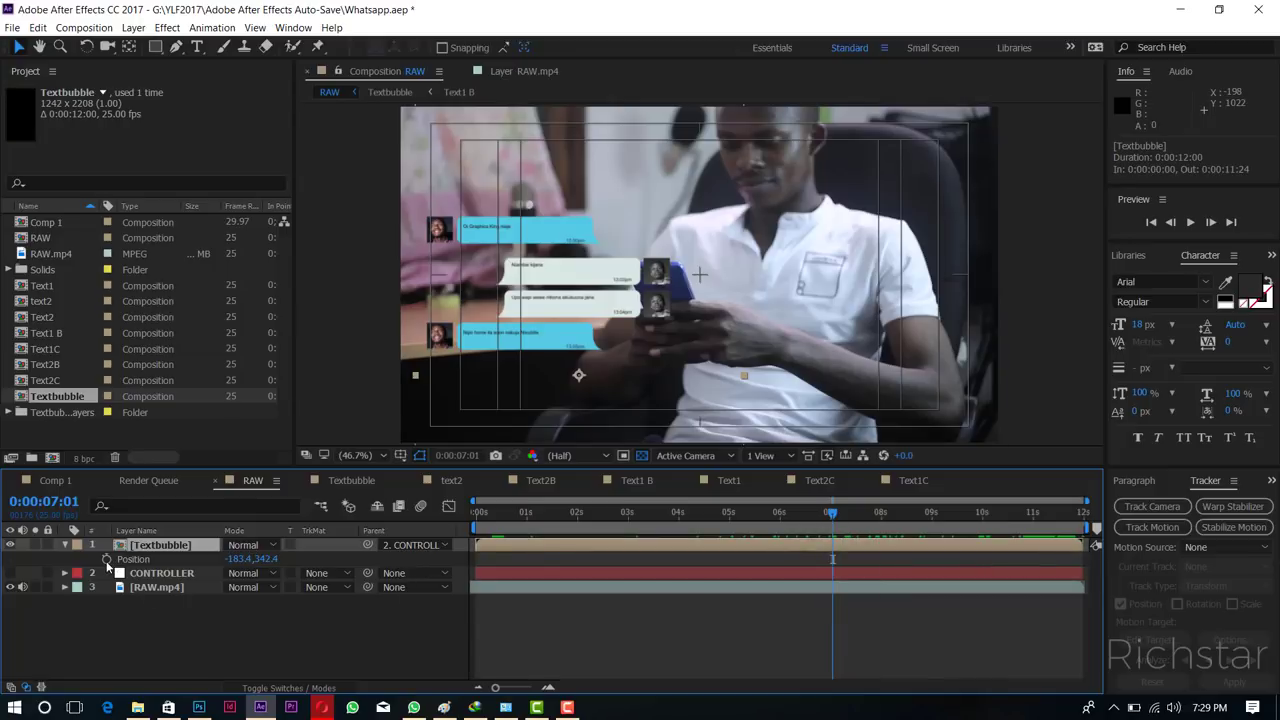
{"action": "key", "text": "alt+shift+p"}
{"action": "left_click_drag", "start_coordinate": [885, 525], "coordinate": [1089, 528]}
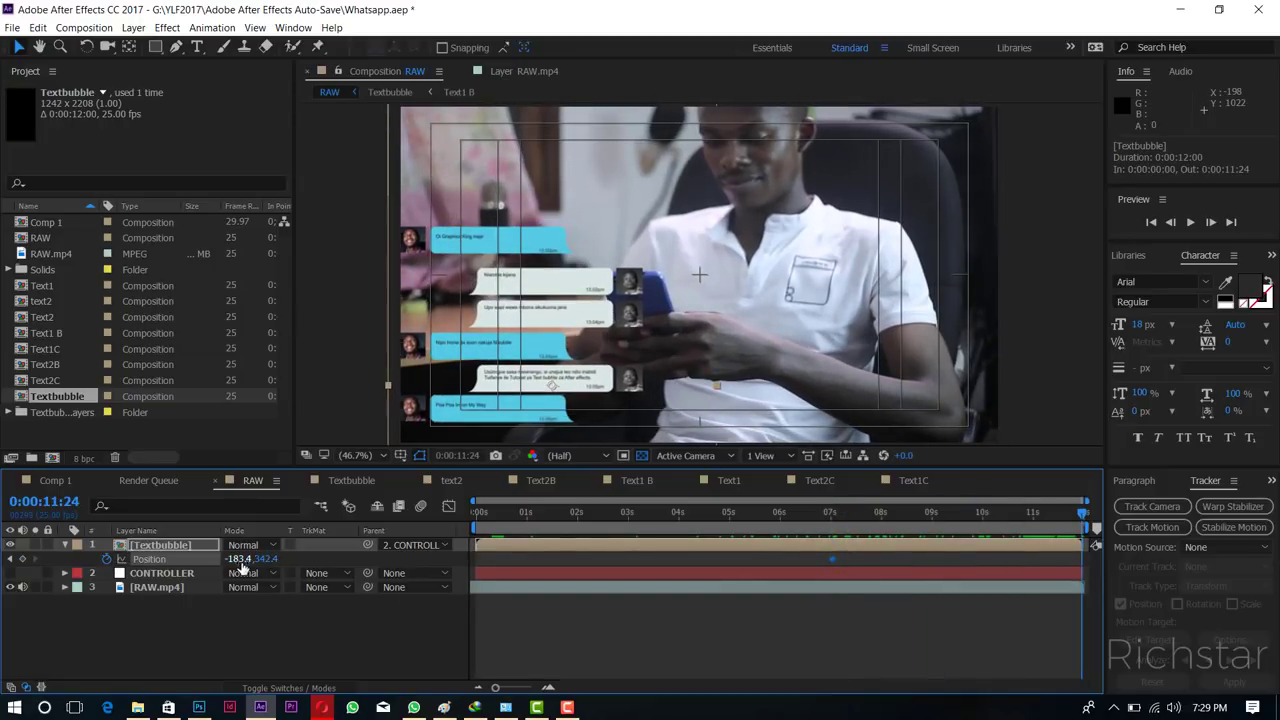
{"action": "left_click_drag", "start_coordinate": [255, 558], "coordinate": [316, 556]}
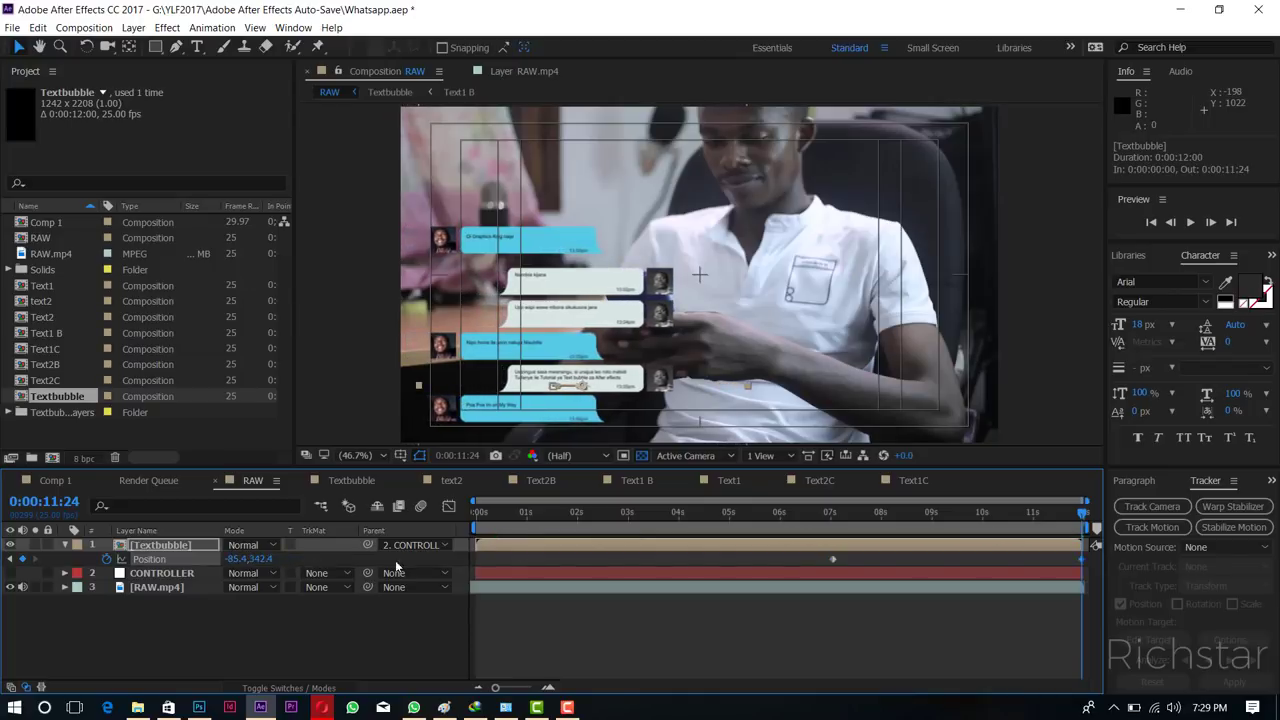
{"action": "left_click_drag", "start_coordinate": [580, 510], "coordinate": [462, 528]}
{"action": "key", "text": "space"}
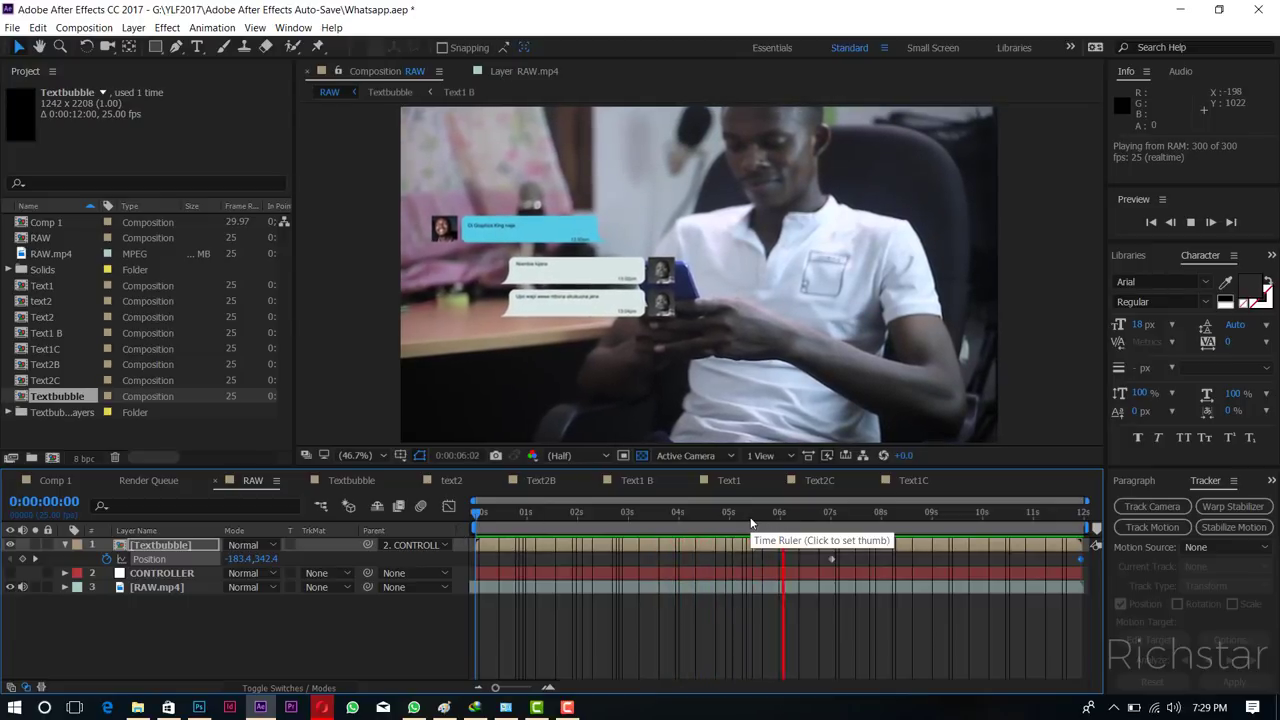
Keyframe Textbubble's Position Y from 342.4 at the start to 306.4 at the end.
{"action": "left_click_drag", "start_coordinate": [599, 518], "coordinate": [590, 516]}
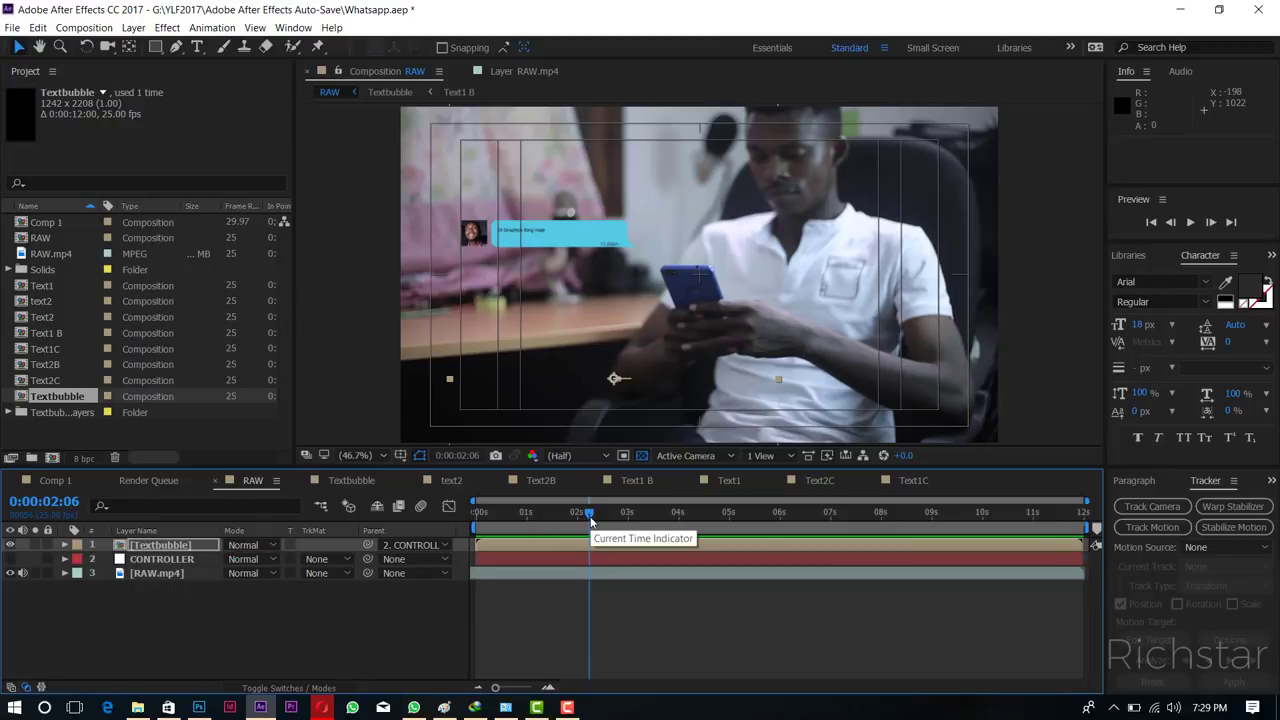
{"action": "left_click_drag", "start_coordinate": [639, 514], "coordinate": [476, 544]}
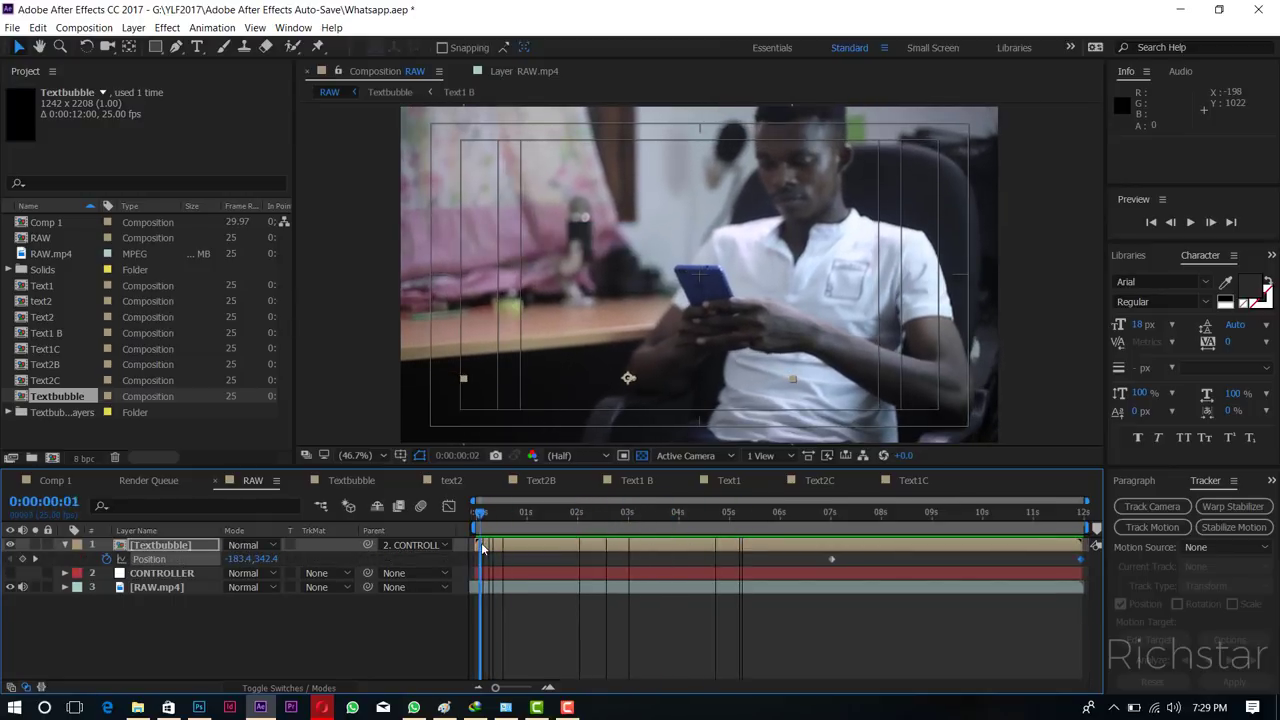
{"action": "left_click", "coordinate": [22, 559]}
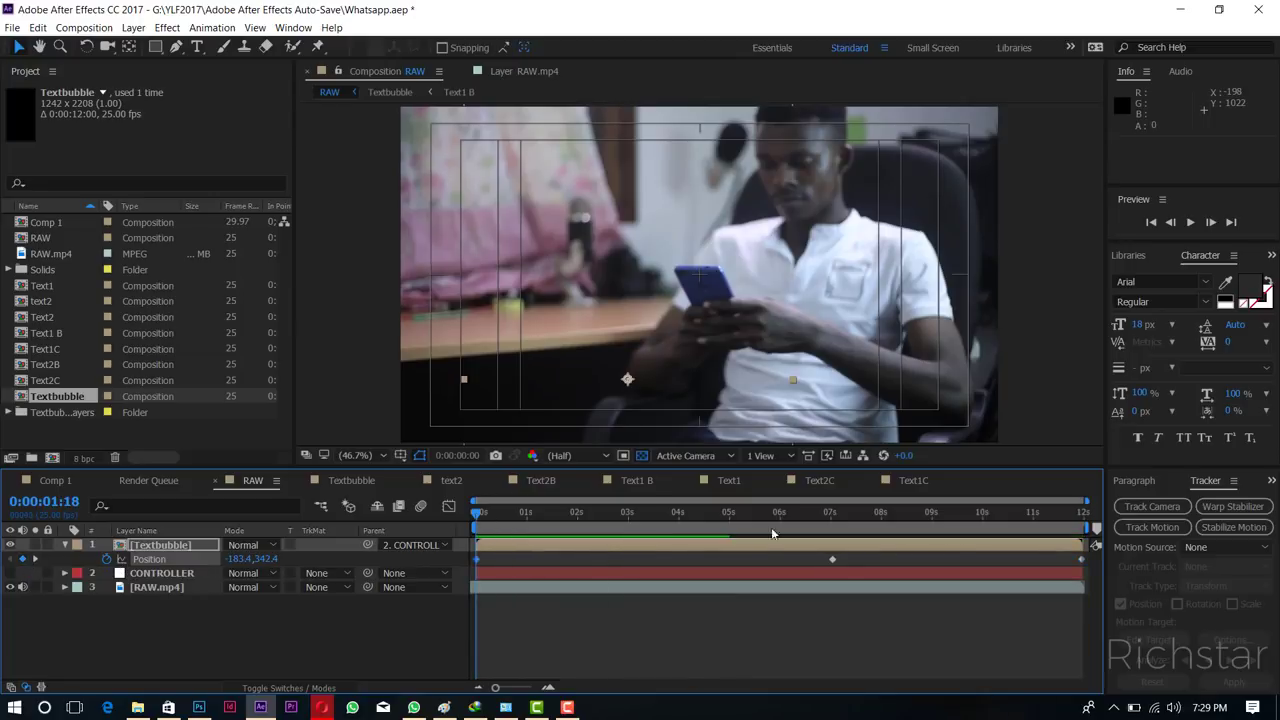
{"action": "left_click_drag", "start_coordinate": [772, 534], "coordinate": [1084, 541]}
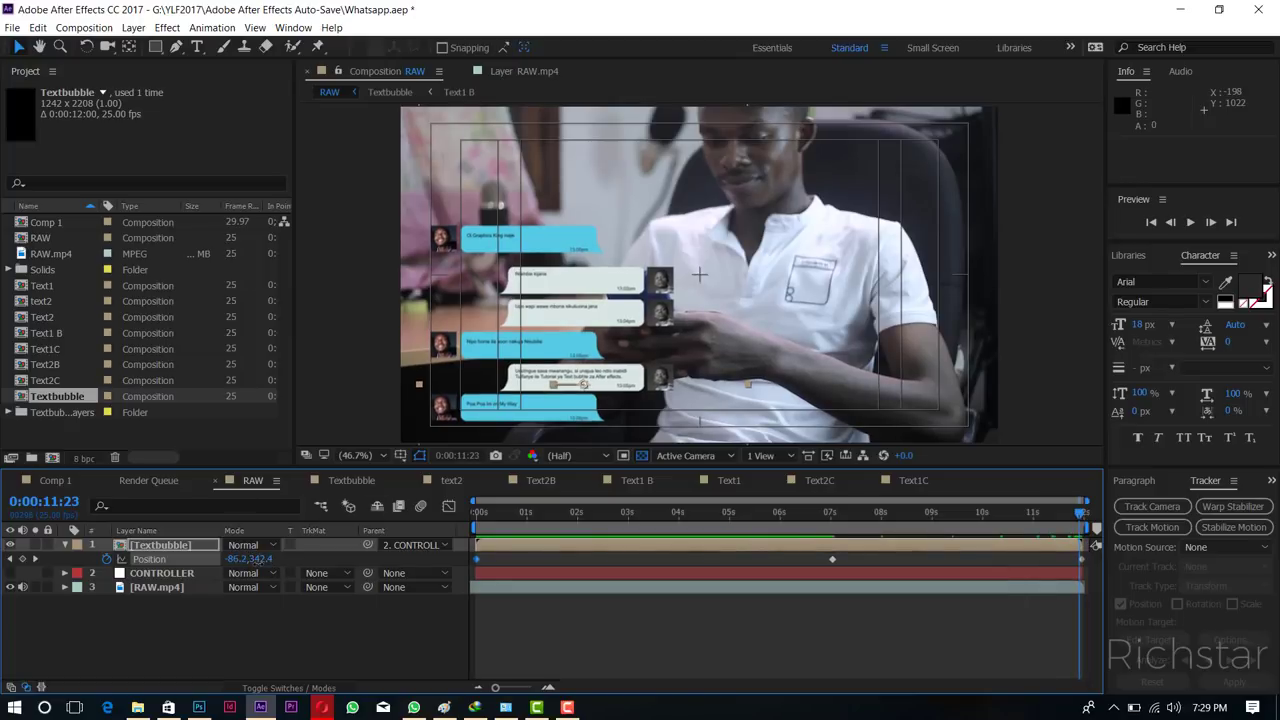
{"action": "left_click_drag", "start_coordinate": [262, 559], "coordinate": [245, 559]}
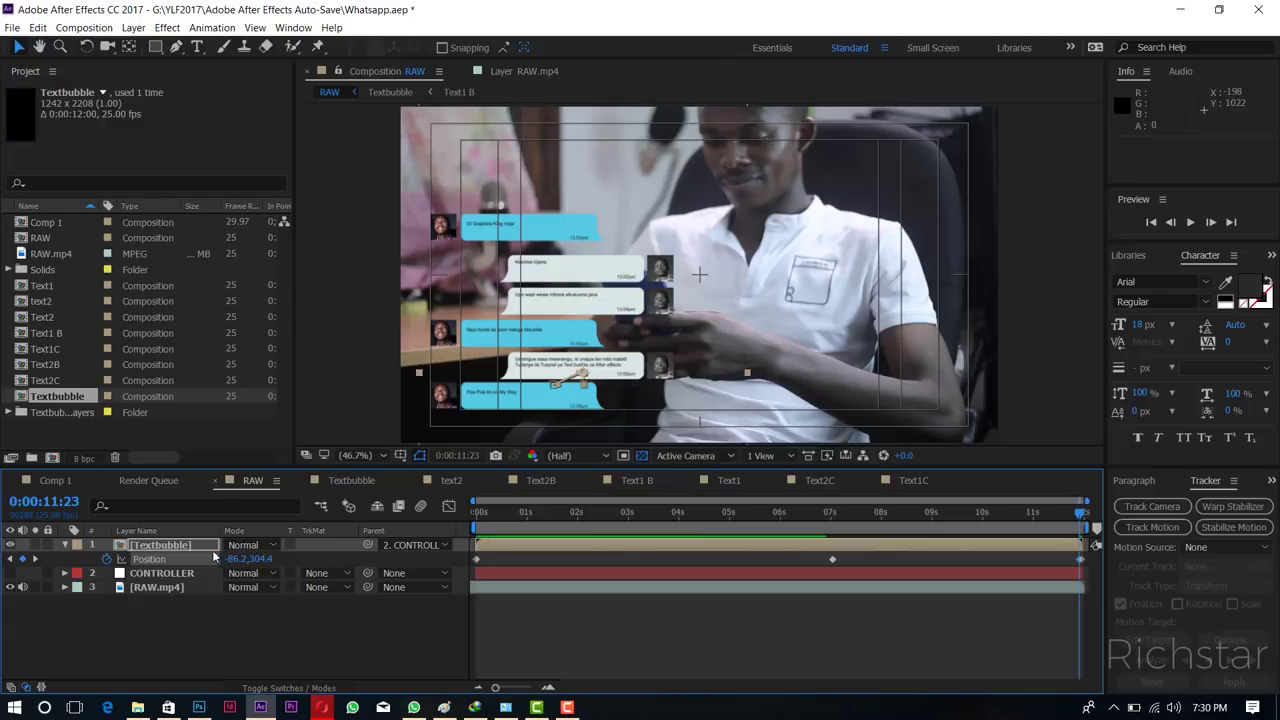
{"action": "left_click", "coordinate": [206, 543]}
Keyframe Textbubble's Scale from 85% at the start to 88% at the end, then preview.
{"action": "key", "text": "s"}
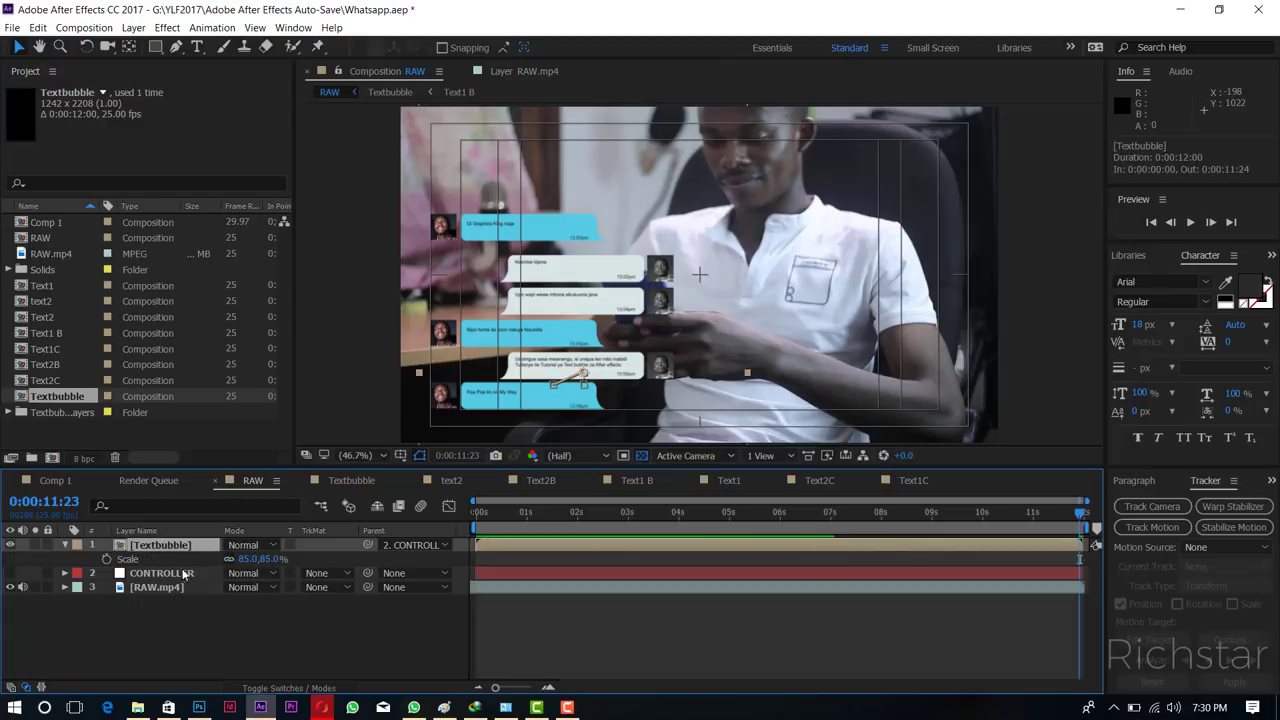
{"action": "key", "text": "Home"}
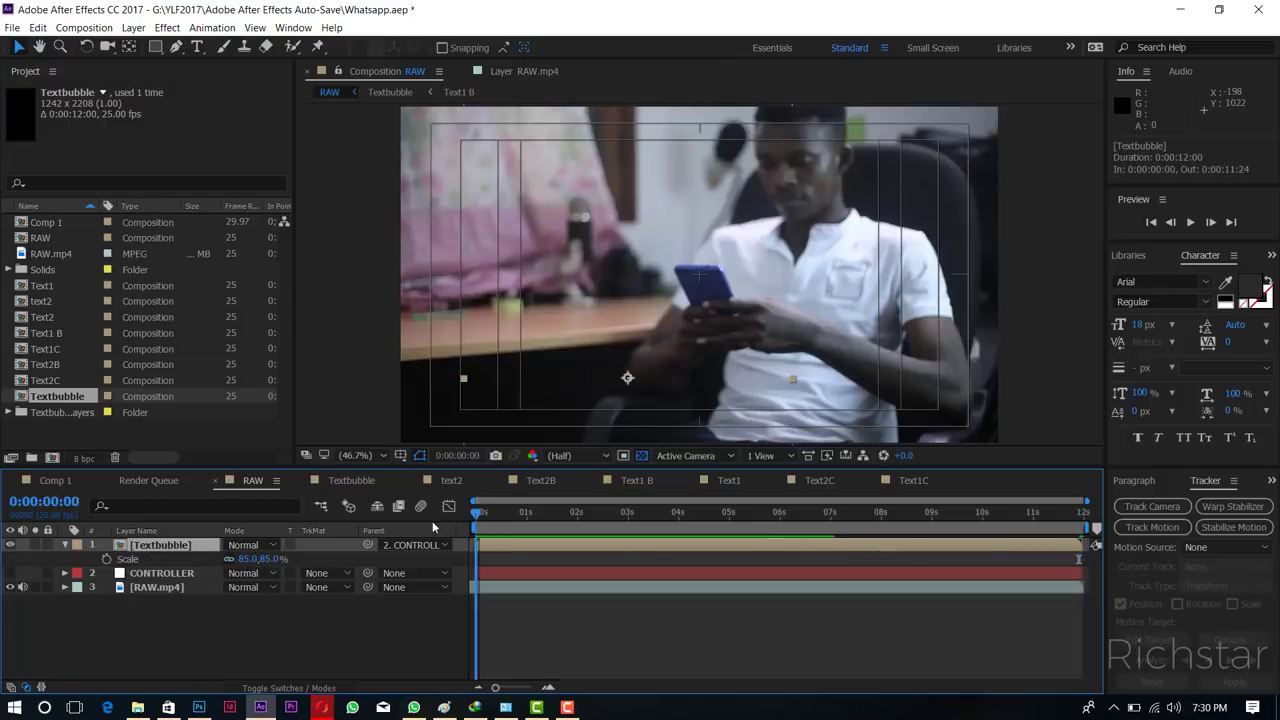
{"action": "left_click", "coordinate": [107, 559]}
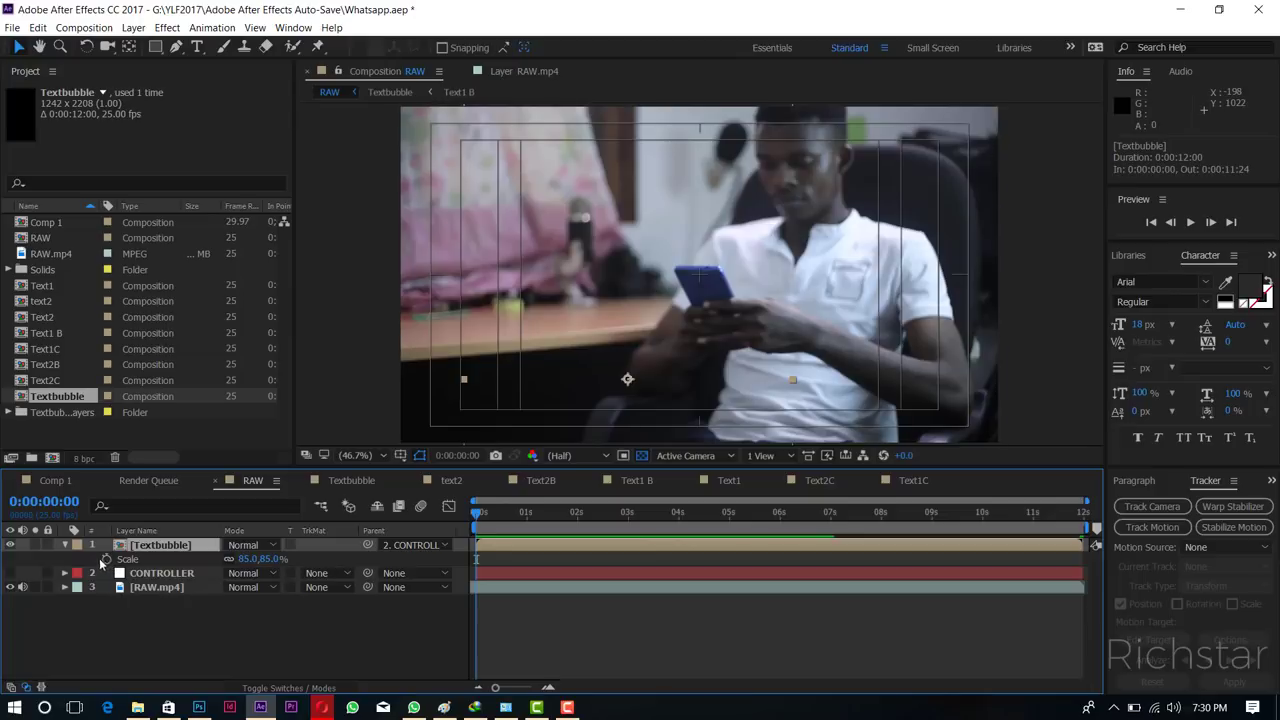
{"action": "left_click", "coordinate": [1084, 518]}
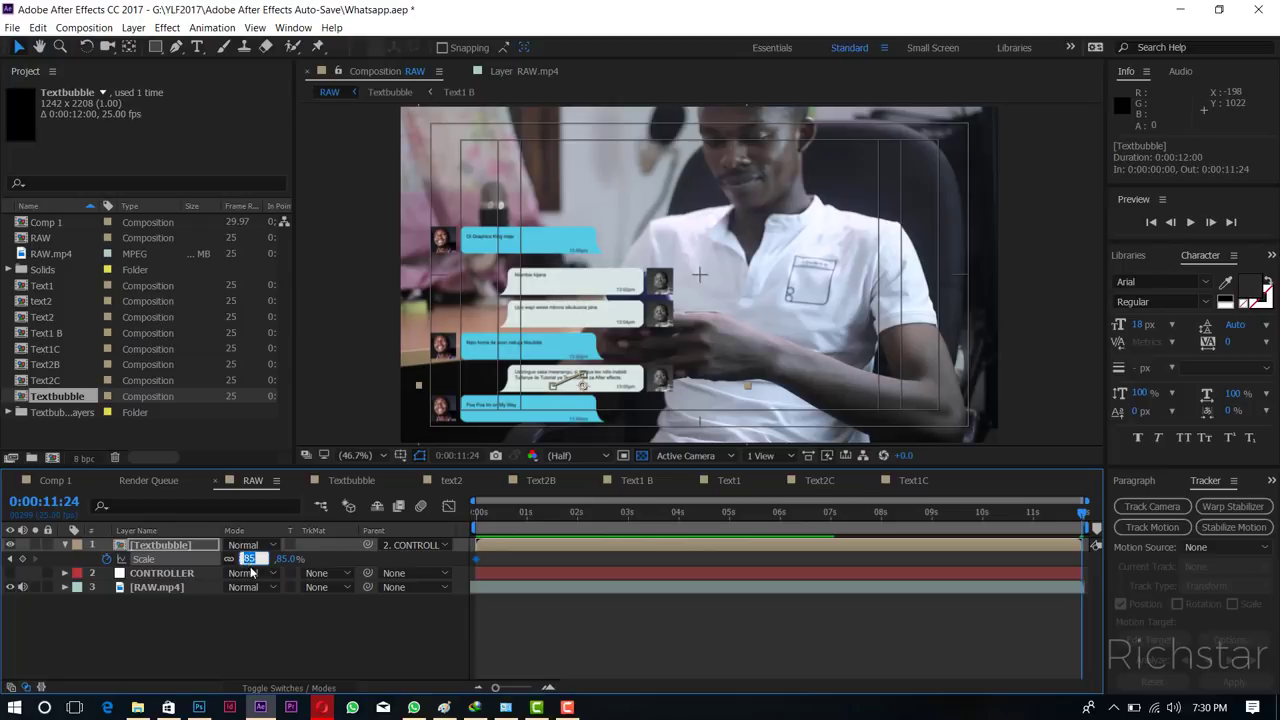
{"action": "type", "text": "8"}
{"action": "key", "text": "Return"}
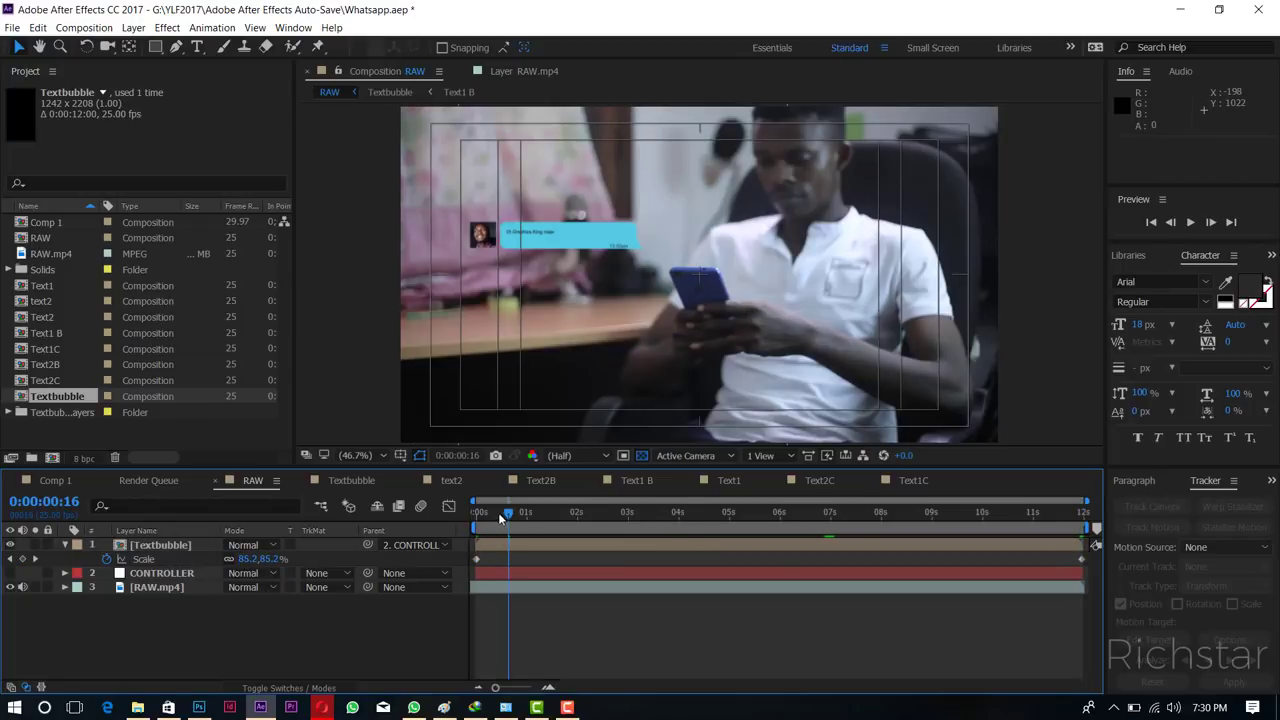
{"action": "left_click_drag", "start_coordinate": [502, 516], "coordinate": [476, 516]}
{"action": "key", "text": "space"}
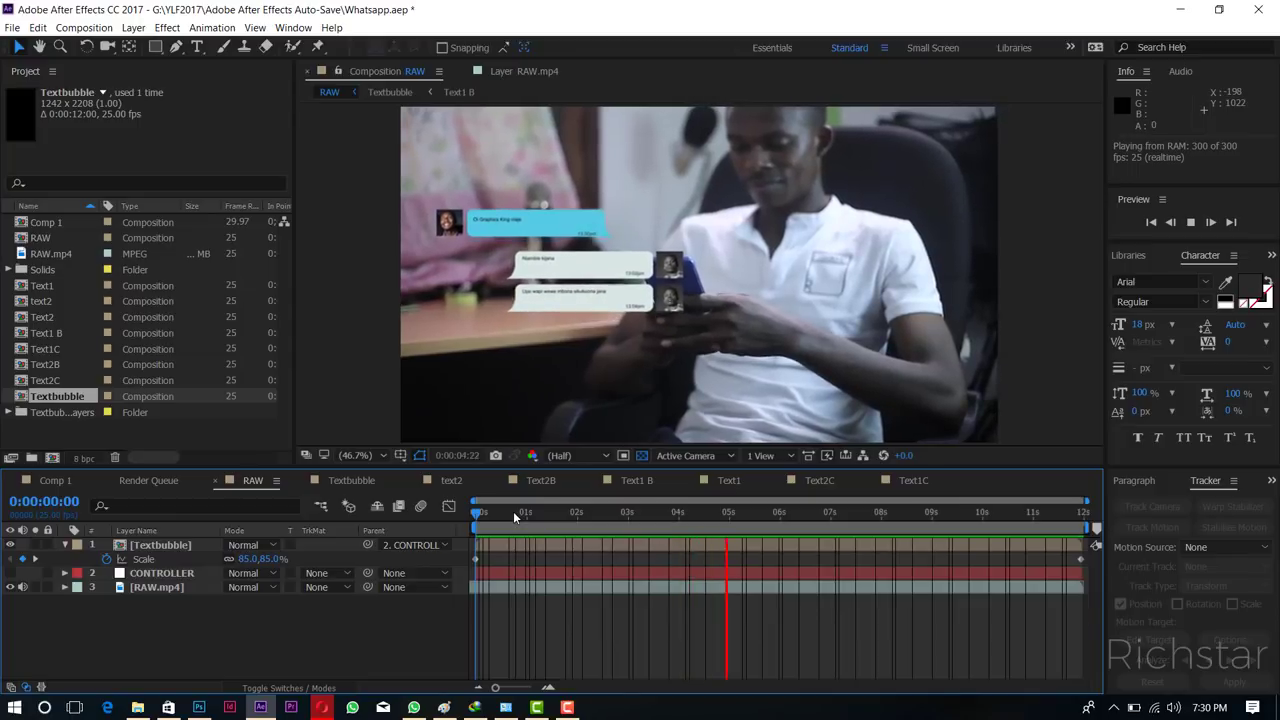
Stop the preview, open the Textbubble precomposition and scrub forward to reveal more bubbles.
{"action": "left_click", "coordinate": [517, 515]}
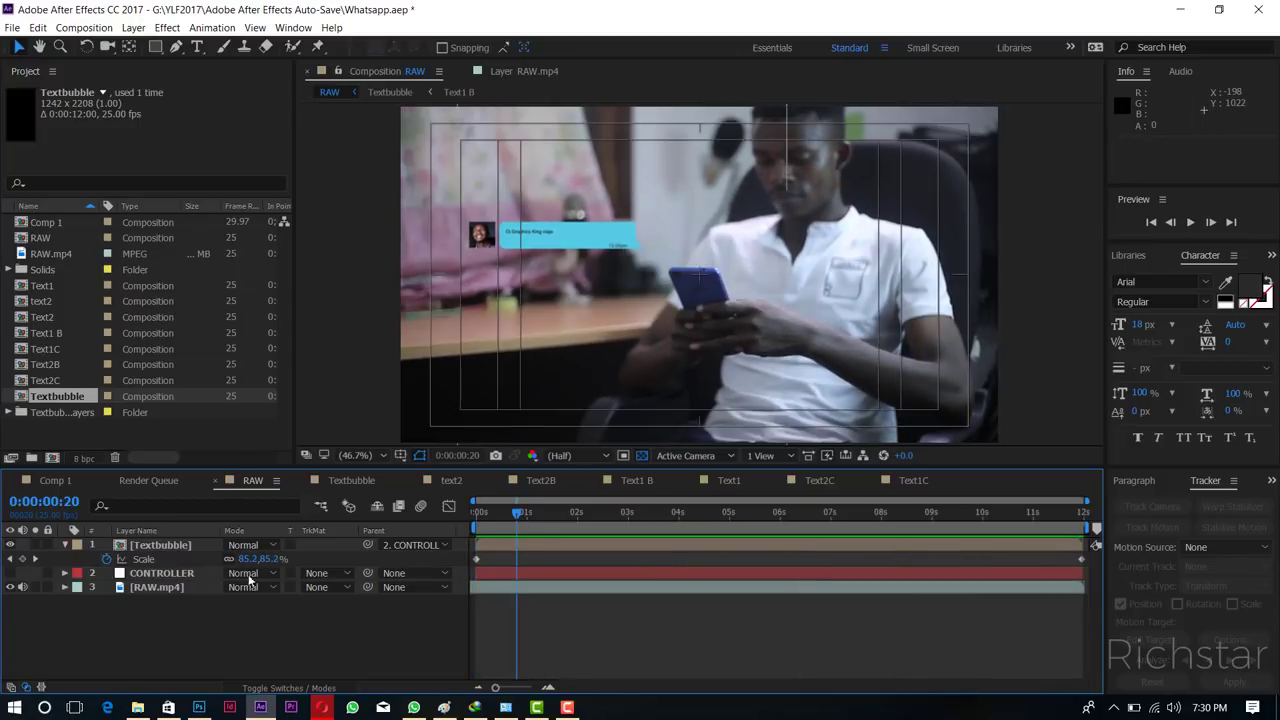
{"action": "double_click", "coordinate": [157, 545]}
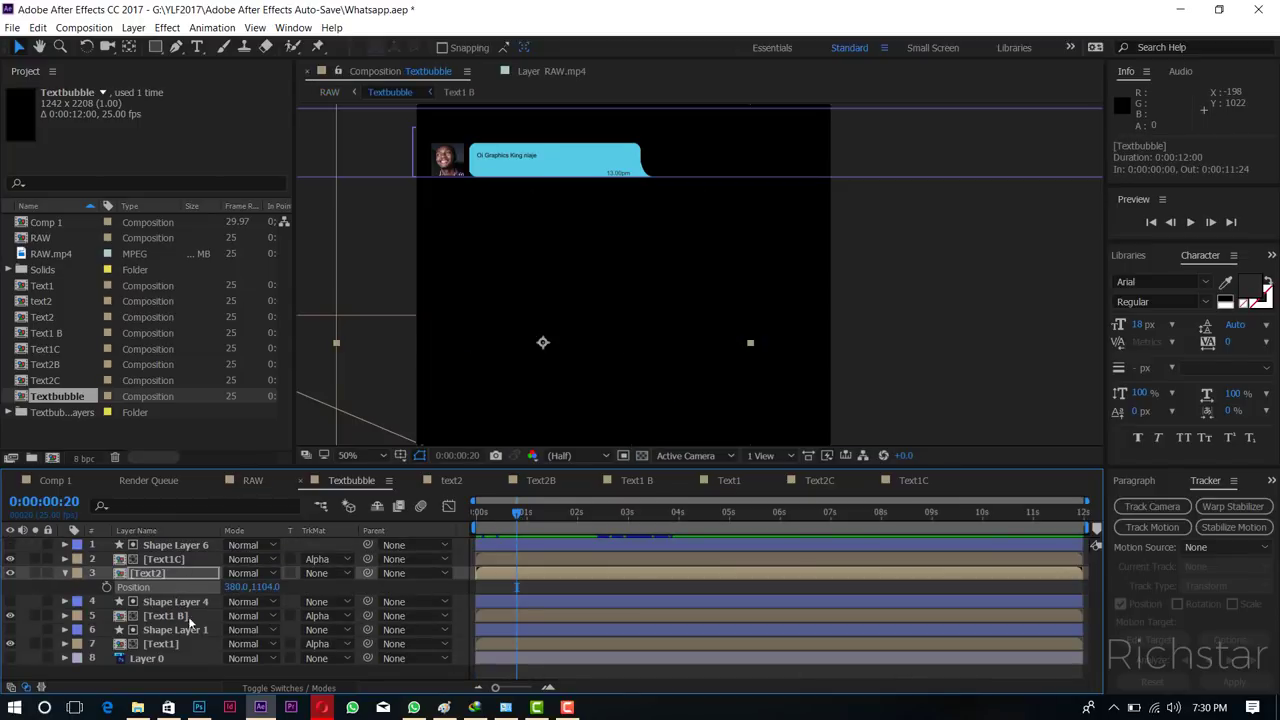
{"action": "left_click_drag", "start_coordinate": [588, 513], "coordinate": [729, 517]}
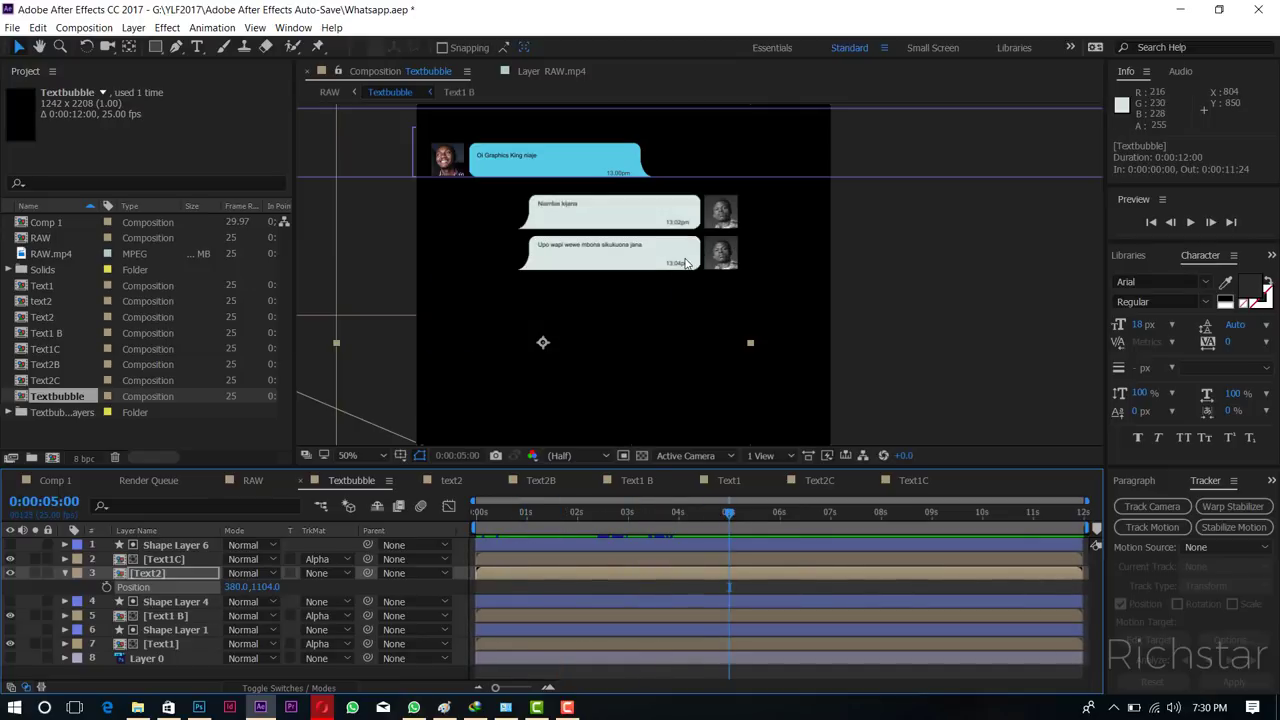
Inspect the Text1 B, Text1, Shape Layer 1, Shape Layer 4, Text2 and Text1C layers with a taller timeline.
{"action": "left_click", "coordinate": [176, 616]}
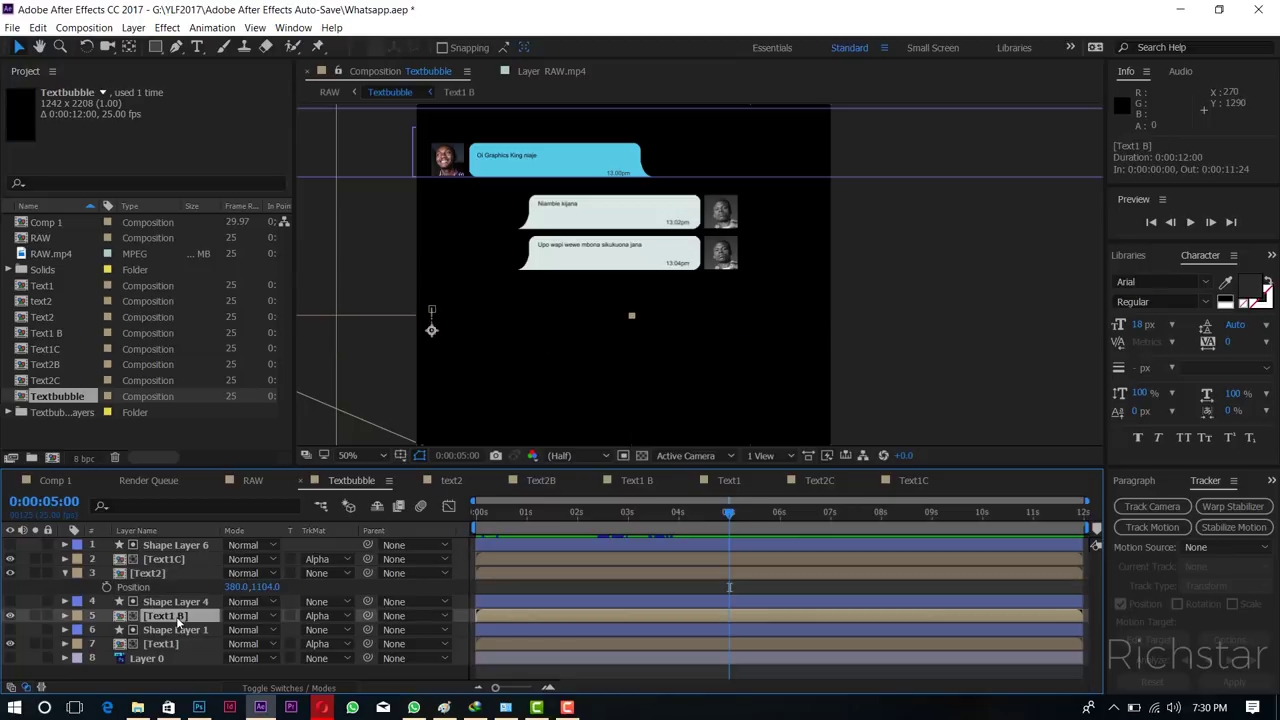
{"action": "left_click", "coordinate": [176, 644]}
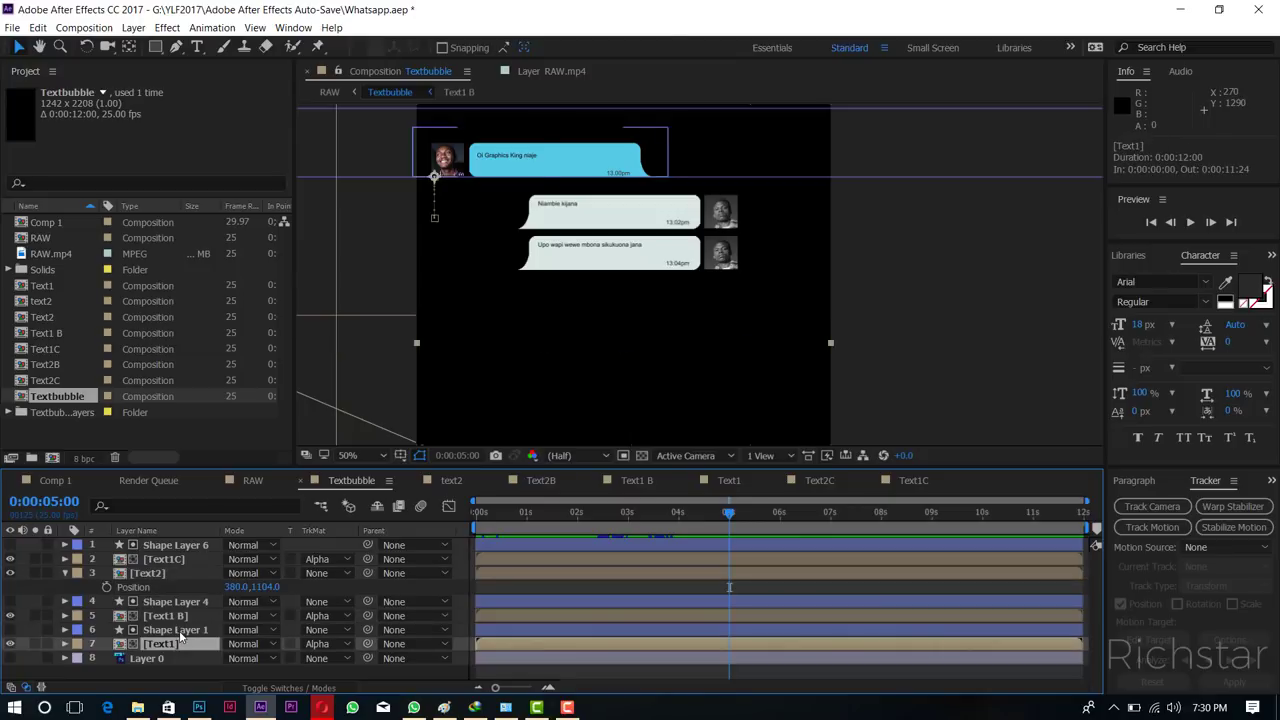
{"action": "left_click", "coordinate": [179, 630]}
{"action": "left_click", "coordinate": [178, 617]}
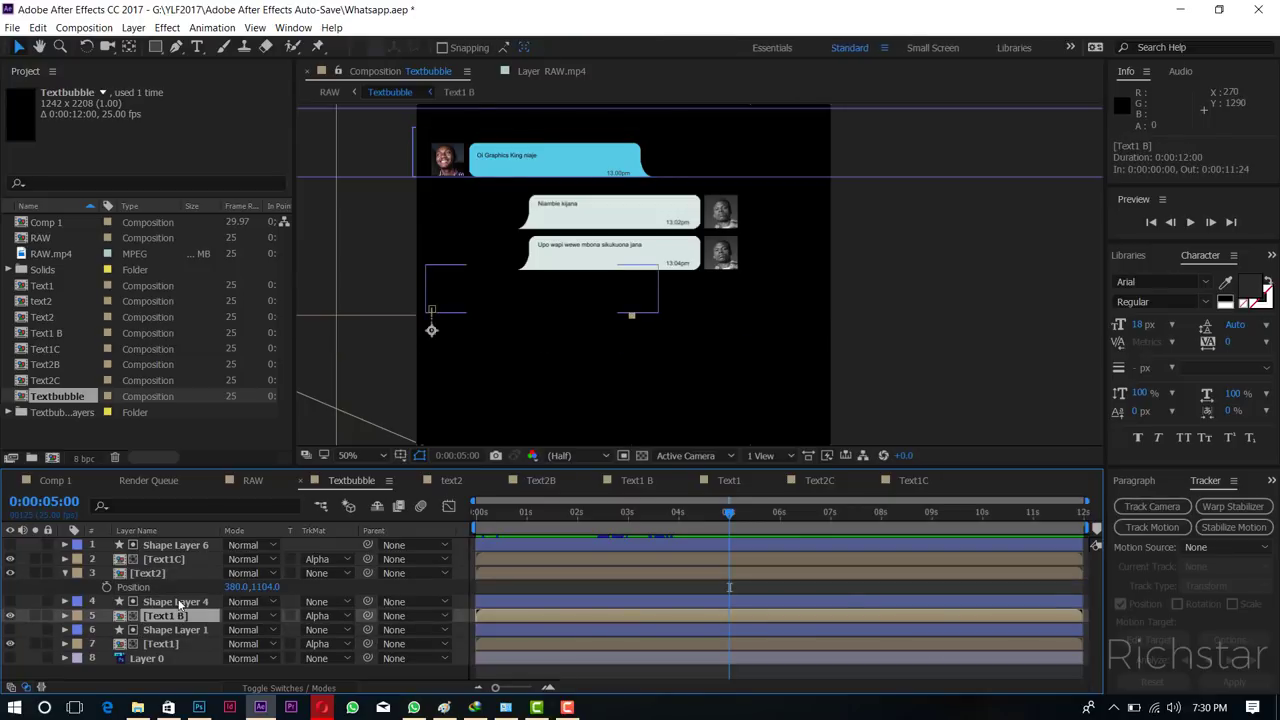
{"action": "left_click", "coordinate": [179, 603]}
{"action": "left_click", "coordinate": [166, 578]}
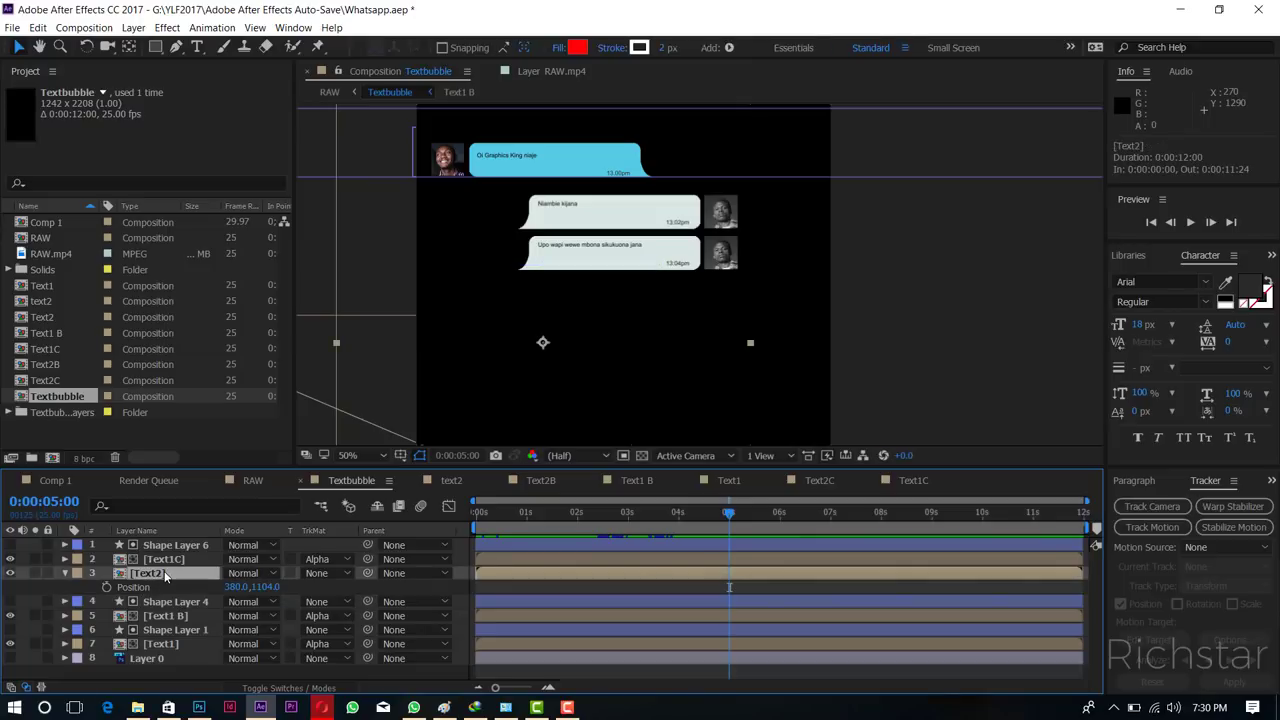
{"action": "left_click", "coordinate": [178, 561]}
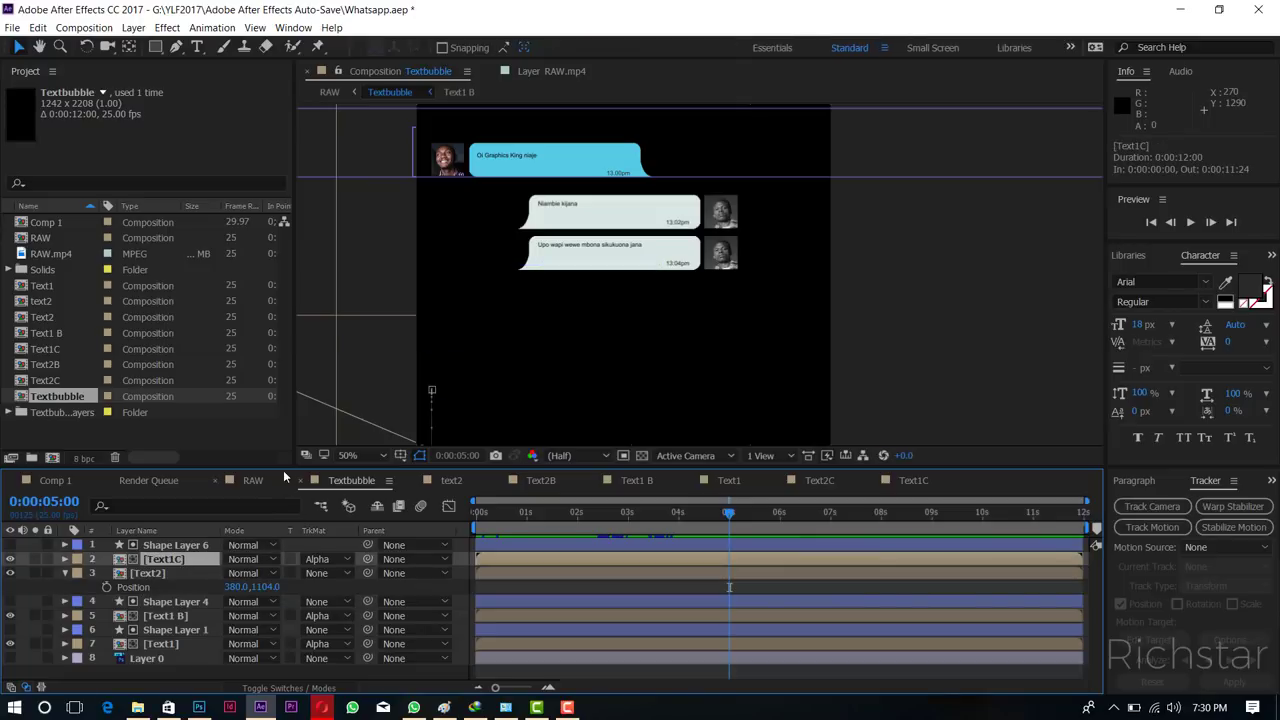
{"action": "left_click_drag", "start_coordinate": [283, 470], "coordinate": [302, 413]}
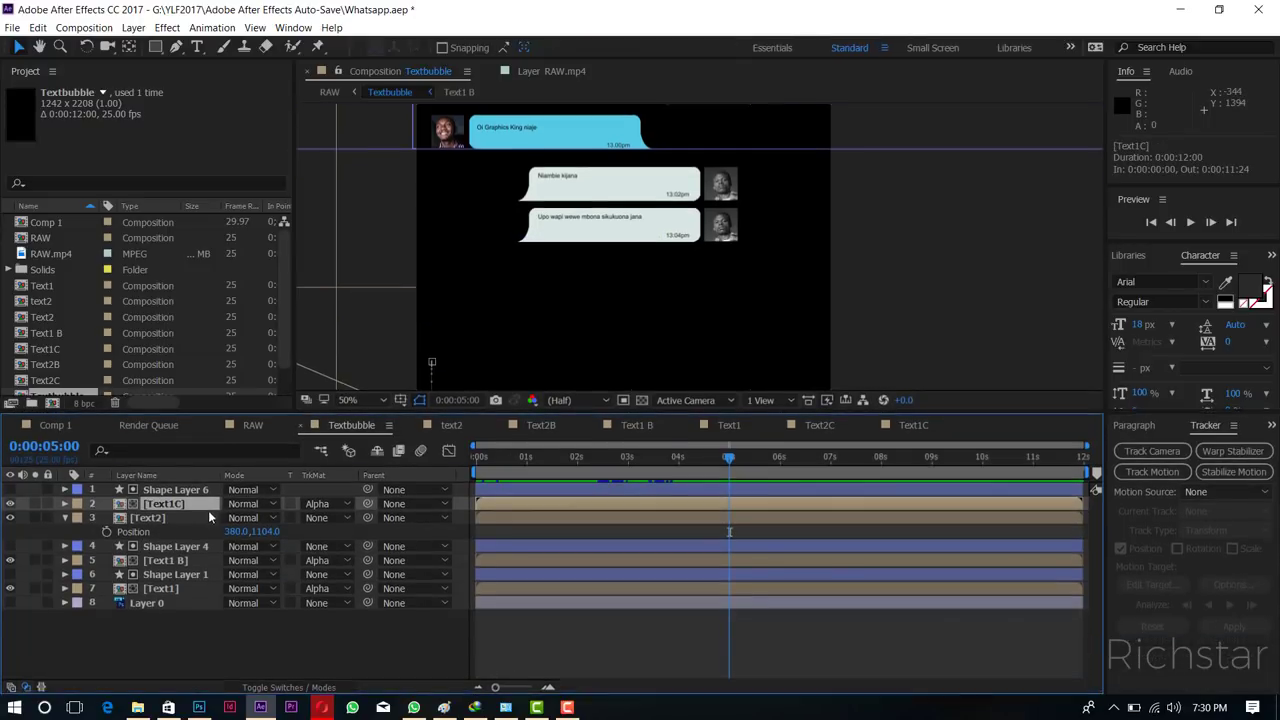
{"action": "left_click", "coordinate": [173, 517]}
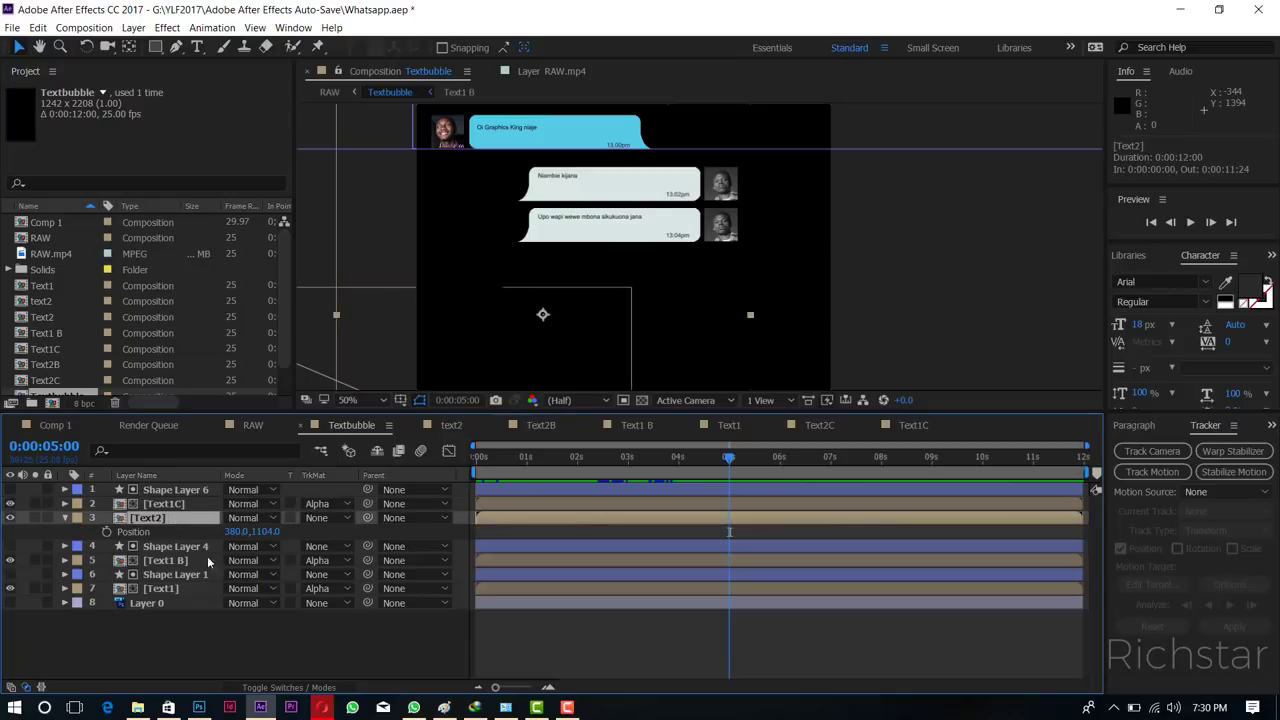
{"action": "left_click", "coordinate": [180, 548]}
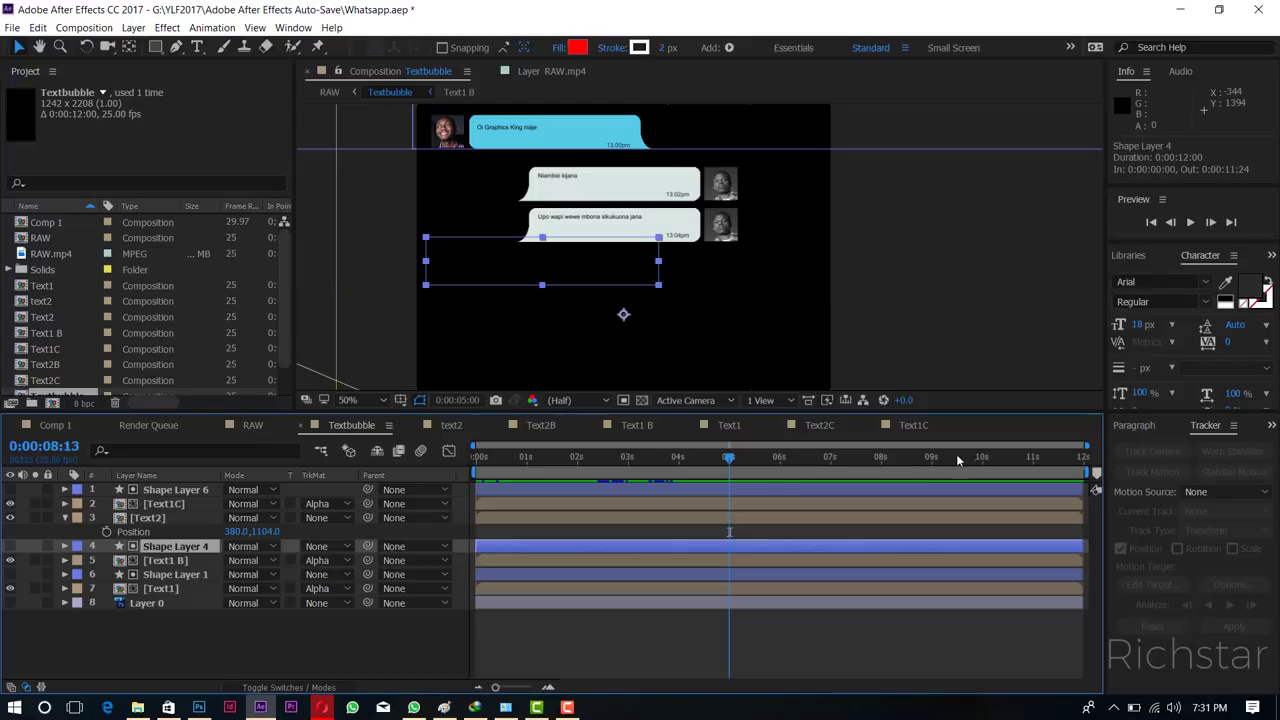
Jump to 0:00:11:24 so all six bubbles show, and toggle Text2's visibility off and on.
{"action": "left_click_drag", "start_coordinate": [956, 460], "coordinate": [1086, 466]}
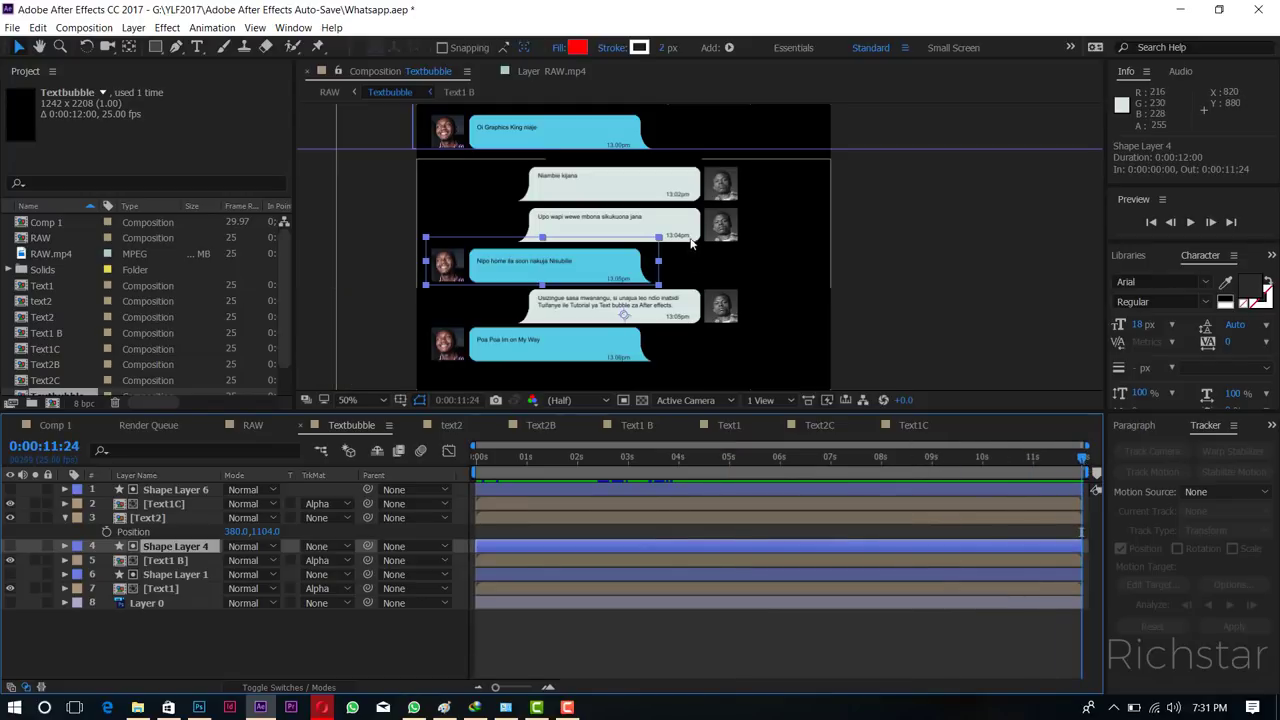
{"action": "left_click", "coordinate": [522, 360]}
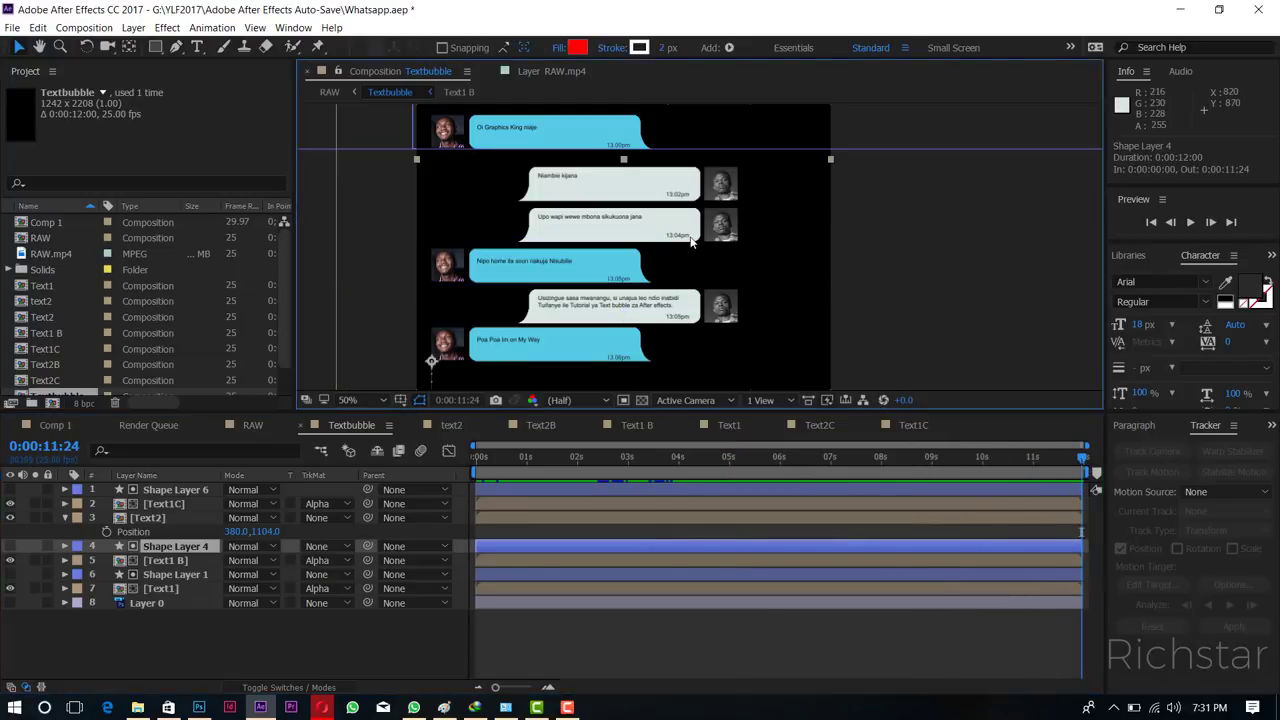
{"action": "left_click", "coordinate": [10, 517]}
{"action": "left_click", "coordinate": [10, 517]}
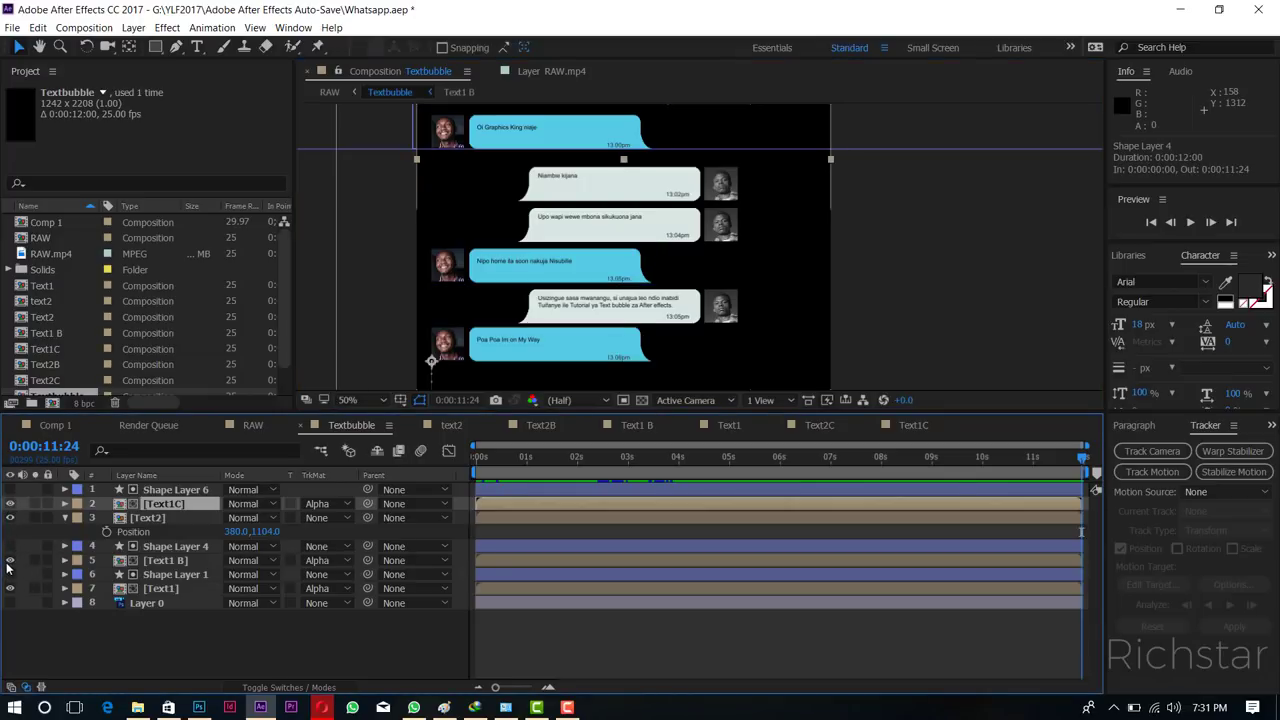
Inspect the Text1 B and Text2B precomps, then return to the Textbubble composition.
{"action": "double_click", "coordinate": [167, 561]}
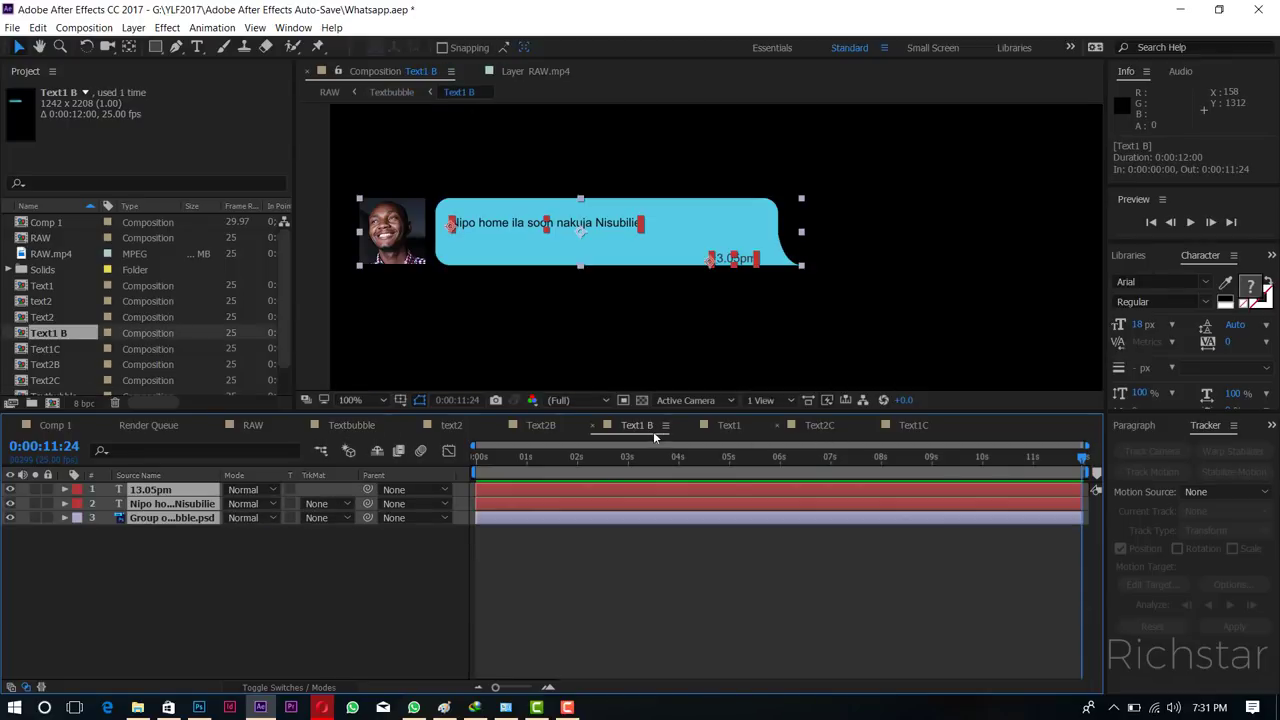
{"action": "left_click", "coordinate": [546, 427]}
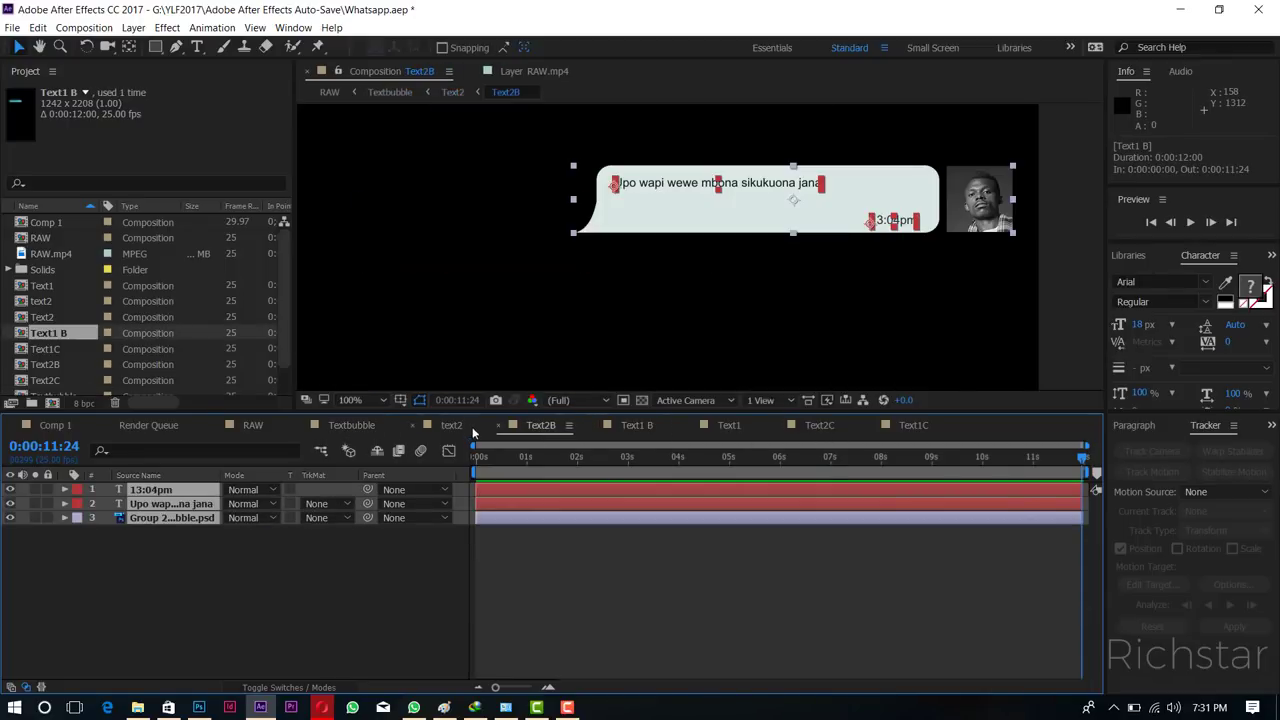
{"action": "left_click", "coordinate": [360, 427]}
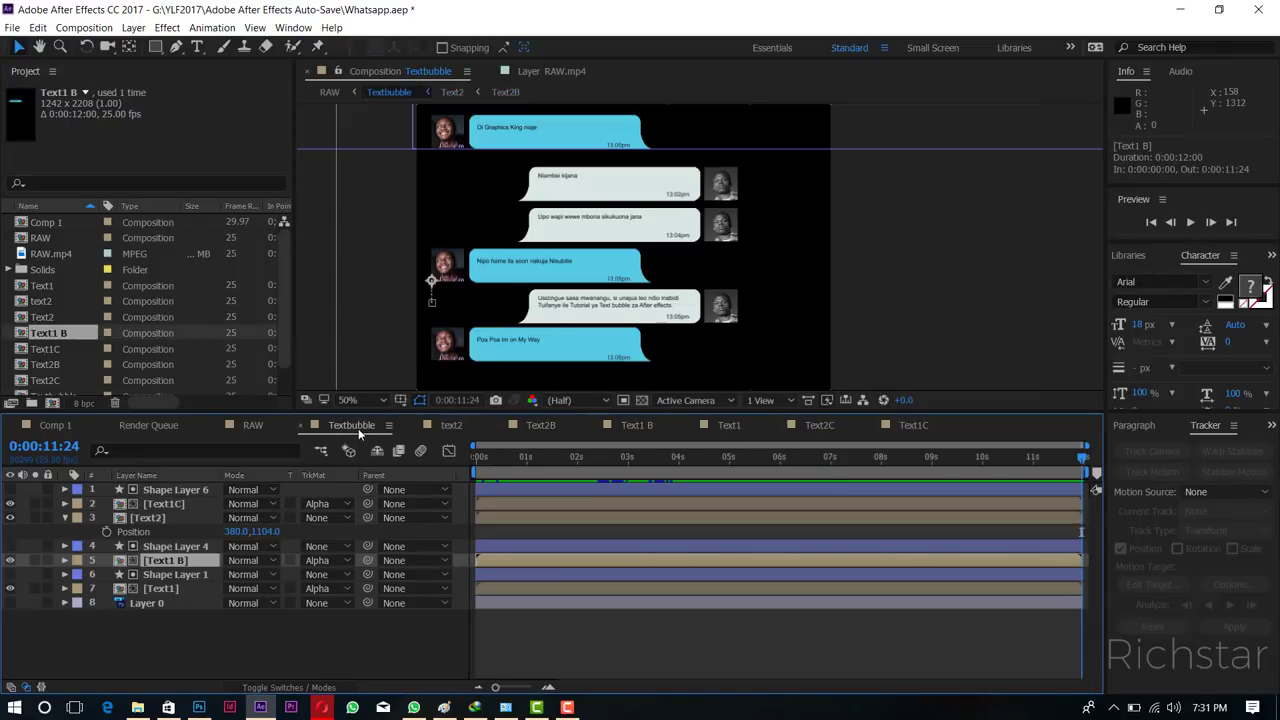
Show the Text2 layer's Position and toggle its visibility off and on.
{"action": "left_click", "coordinate": [174, 518]}
{"action": "key", "text": "p"}
{"action": "left_click", "coordinate": [11, 518]}
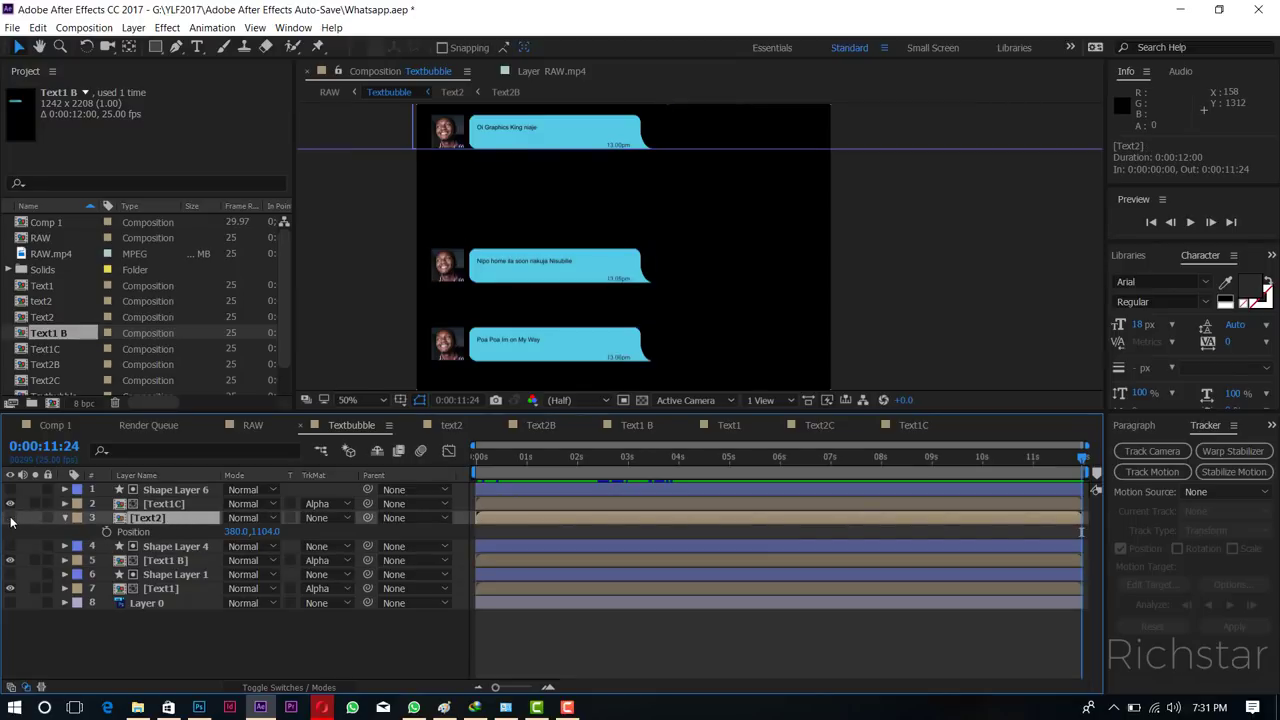
{"action": "left_click", "coordinate": [11, 518]}
In the Text2 precomp, reveal the animated properties of Shape Layer 3 and Text2B.
{"action": "double_click", "coordinate": [144, 515]}
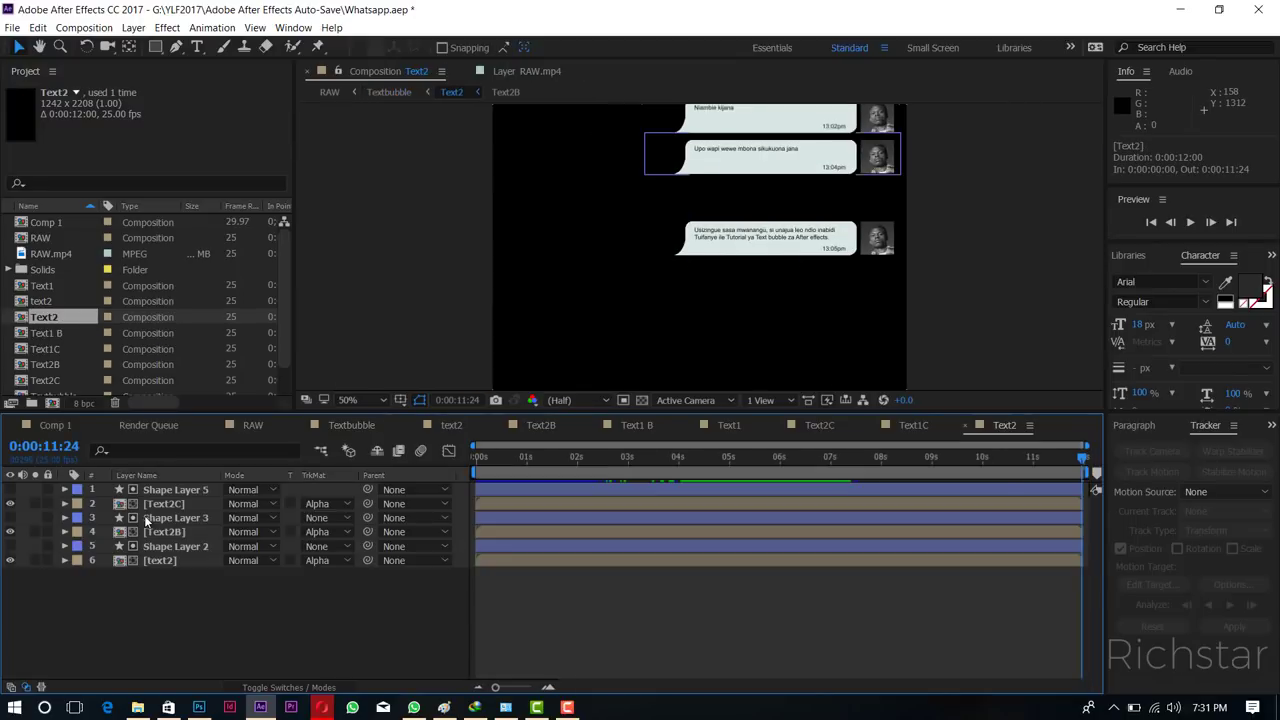
{"action": "left_click", "coordinate": [163, 504]}
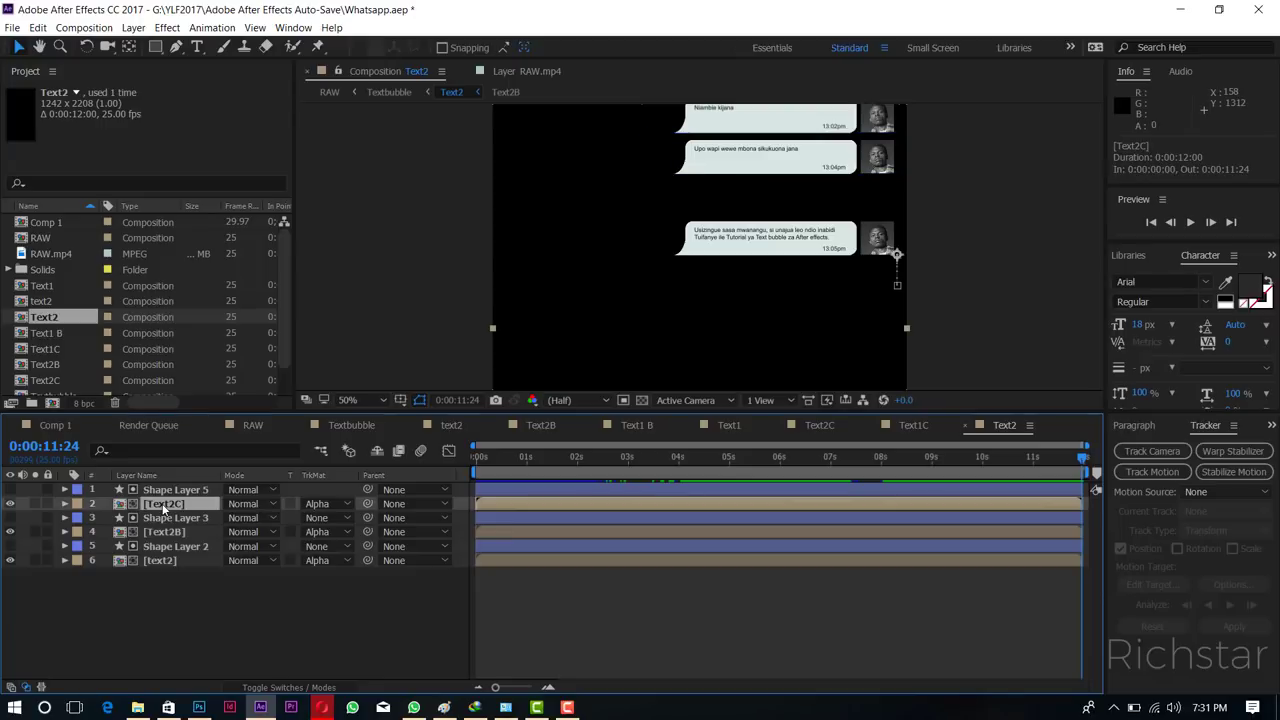
{"action": "left_click", "coordinate": [175, 518]}
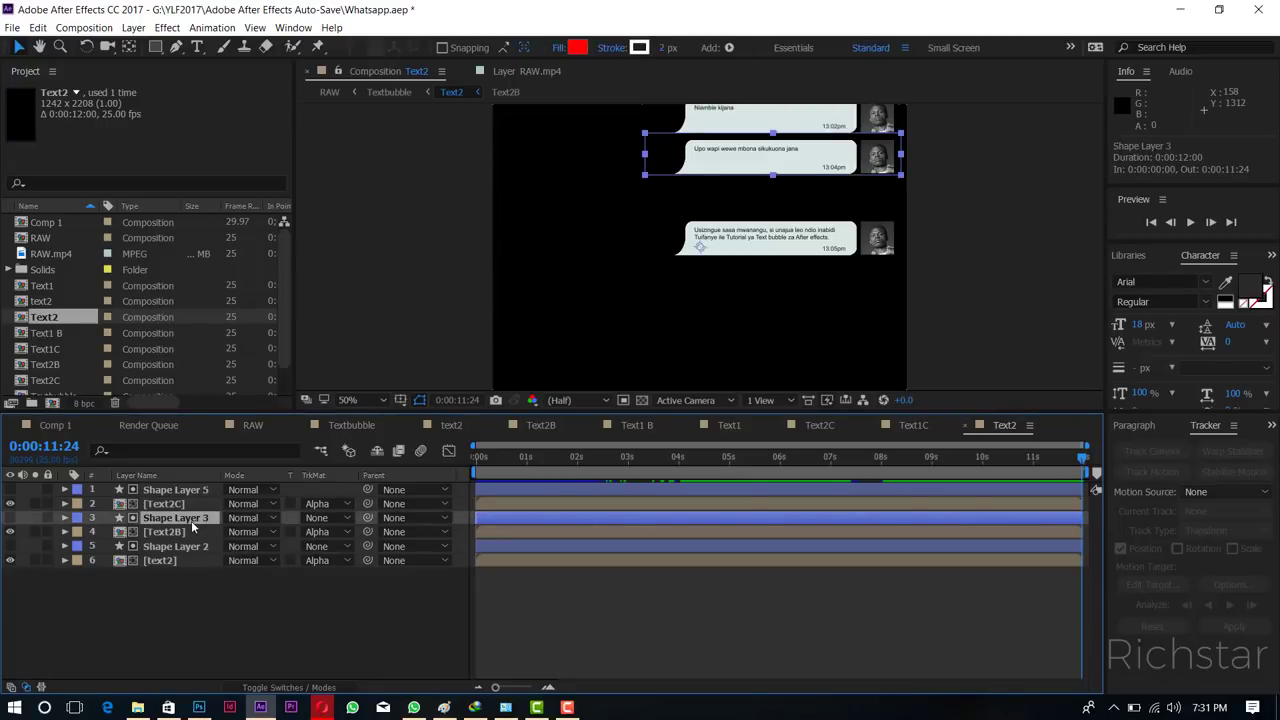
{"action": "key", "text": "u"}
{"action": "key", "text": "u"}
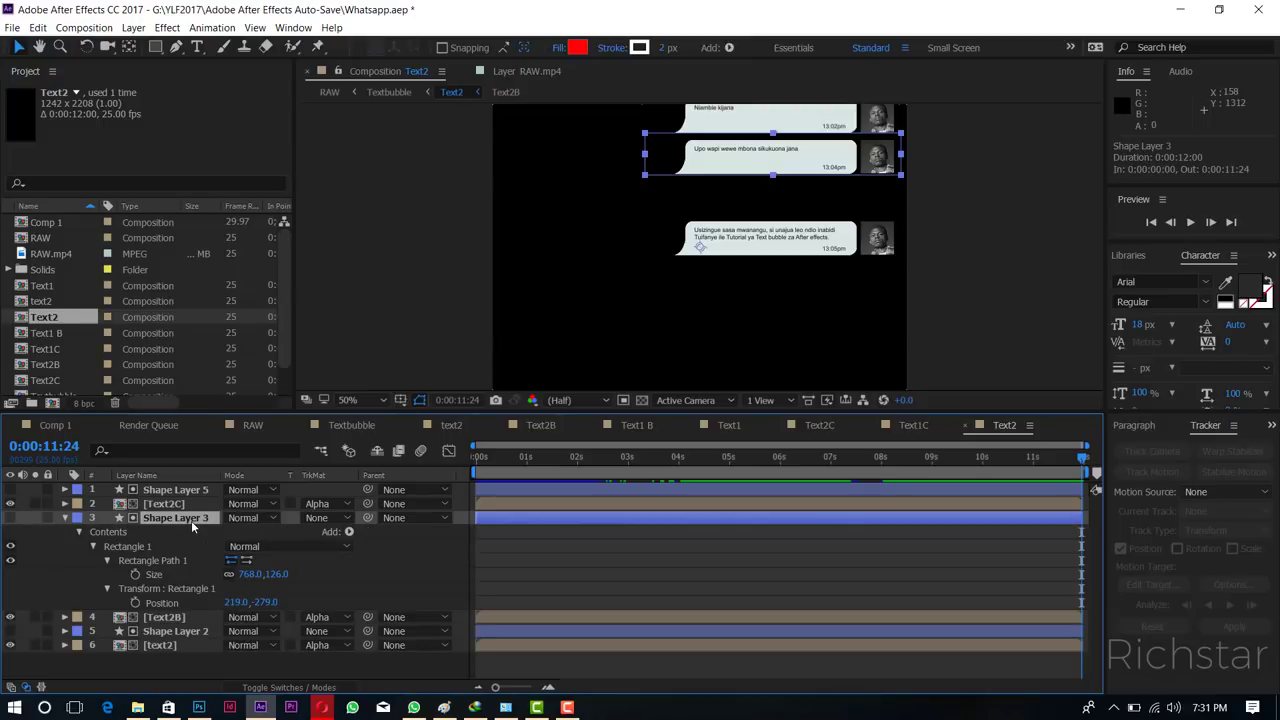
{"action": "left_click", "coordinate": [65, 518]}
{"action": "left_click", "coordinate": [170, 532]}
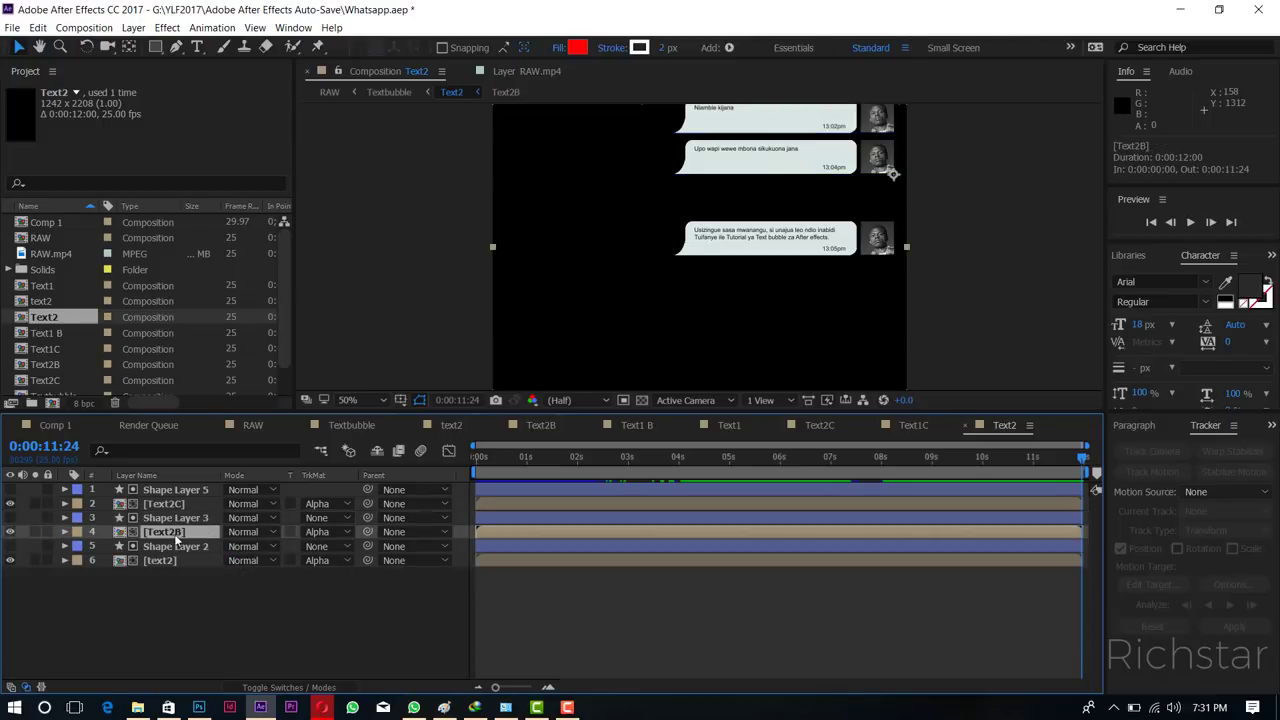
{"action": "key", "text": "u"}
Shift Text2B's Position and Rotation keyframes about half a second later, then preview RAW.
{"action": "left_click_drag", "start_coordinate": [692, 542], "coordinate": [645, 567]}
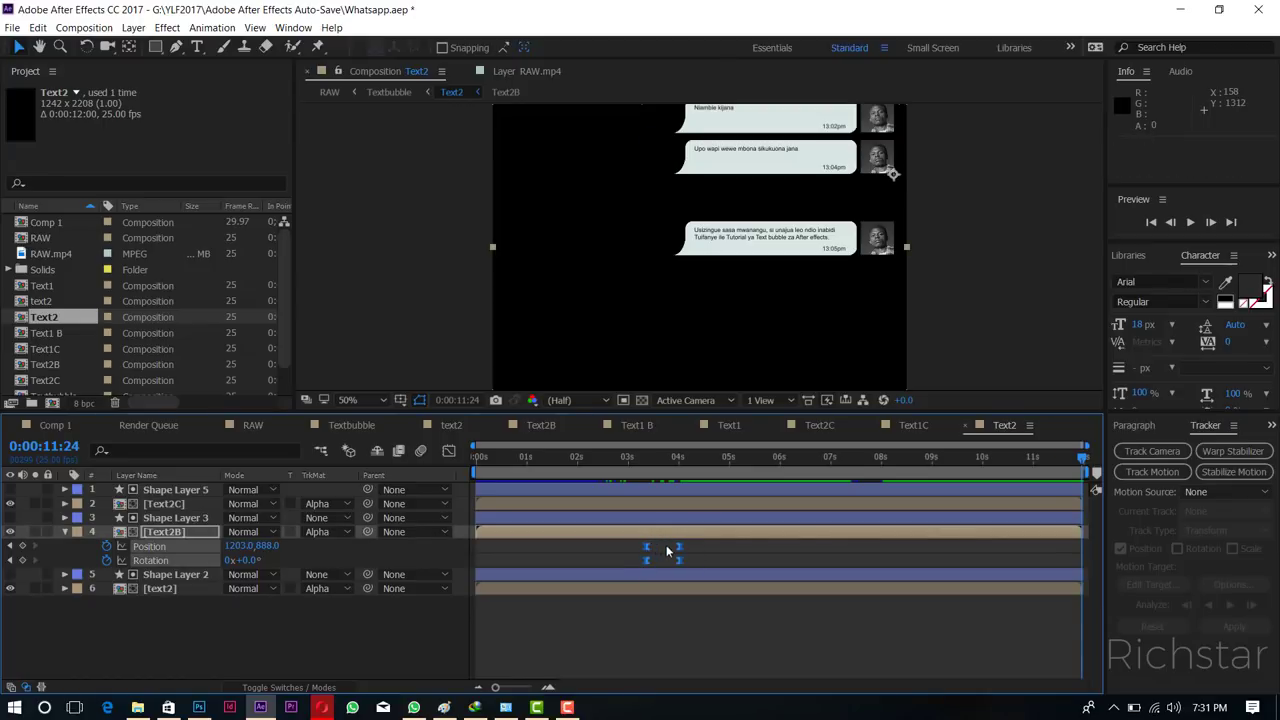
{"action": "left_click_drag", "start_coordinate": [678, 553], "coordinate": [679, 554]}
{"action": "left_click", "coordinate": [684, 589]}
{"action": "key", "text": "u"}
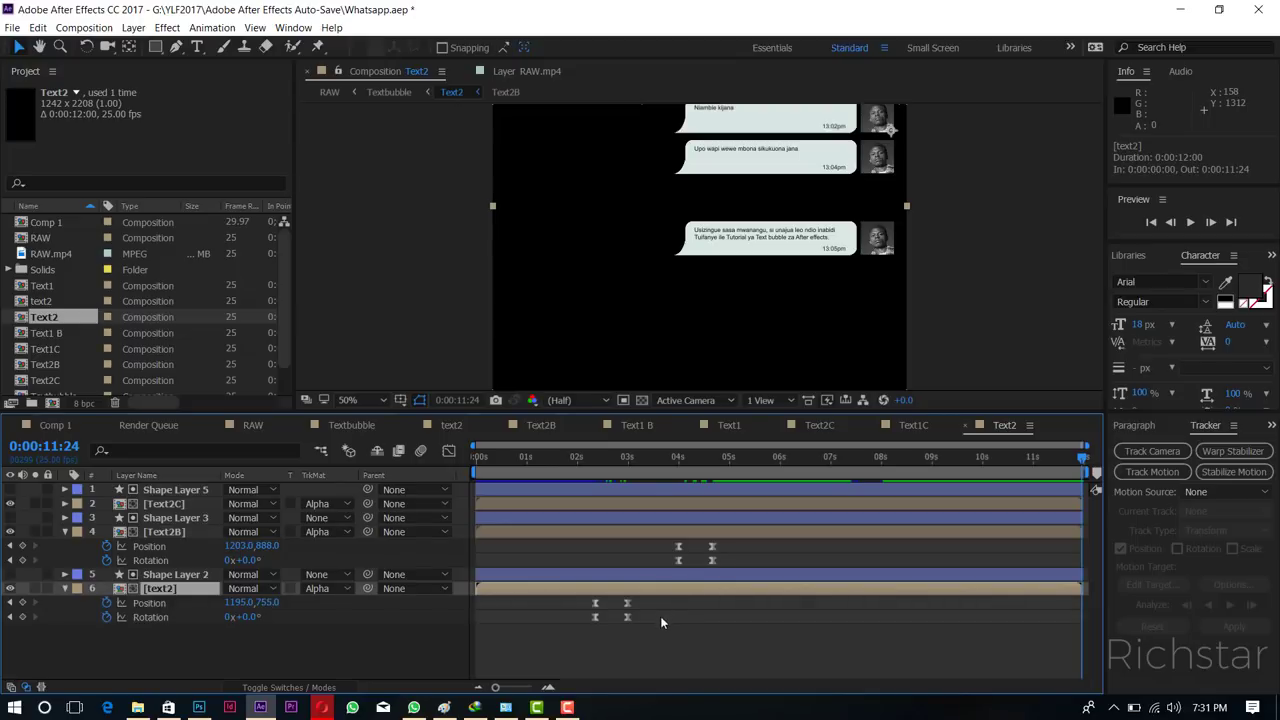
{"action": "left_click", "coordinate": [673, 507]}
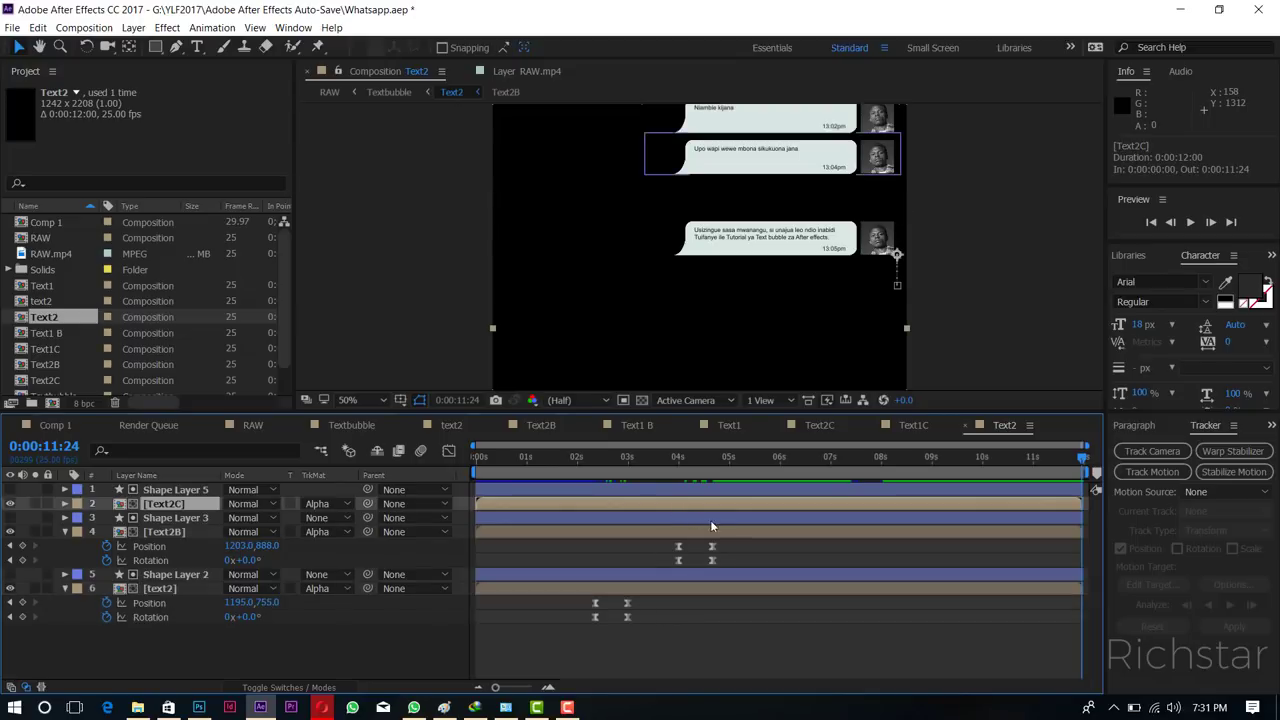
{"action": "key", "text": "u"}
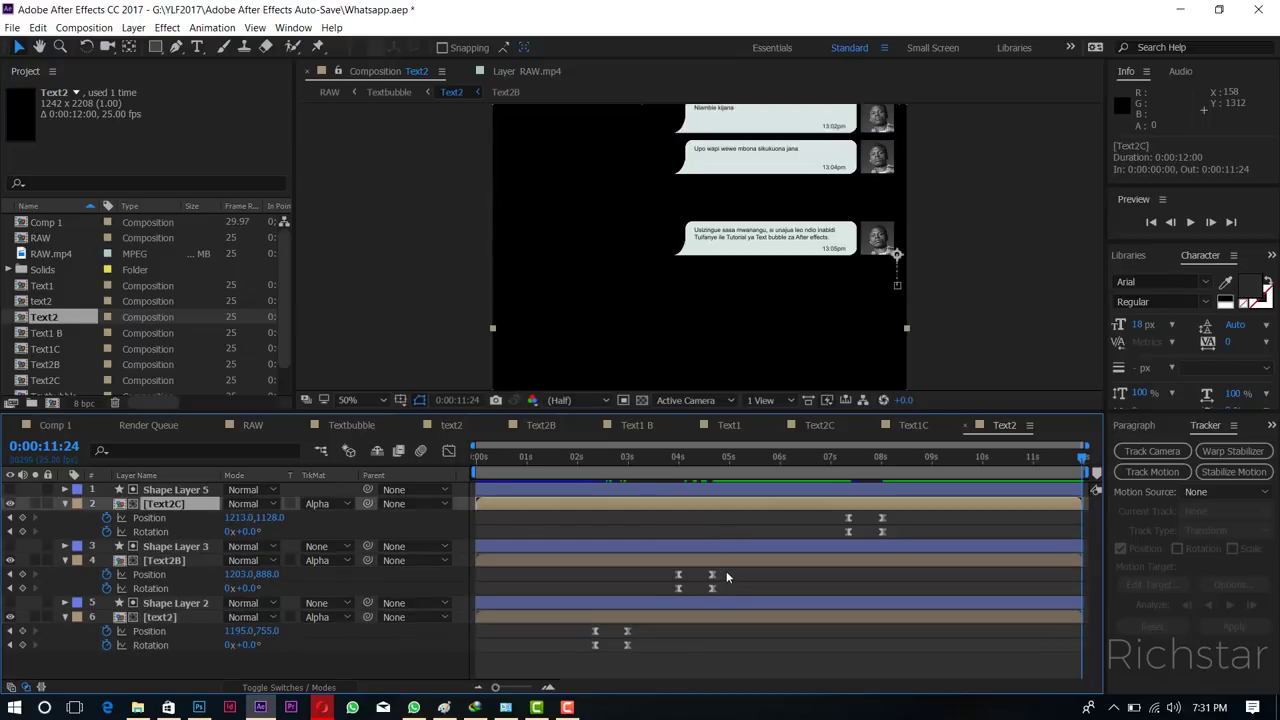
{"action": "mouse_move", "coordinate": [726, 571]}
{"action": "left_mouse_down"}
{"action": "mouse_move", "coordinate": [678, 593]}
{"action": "mouse_move", "coordinate": [702, 594]}
{"action": "left_mouse_up"}
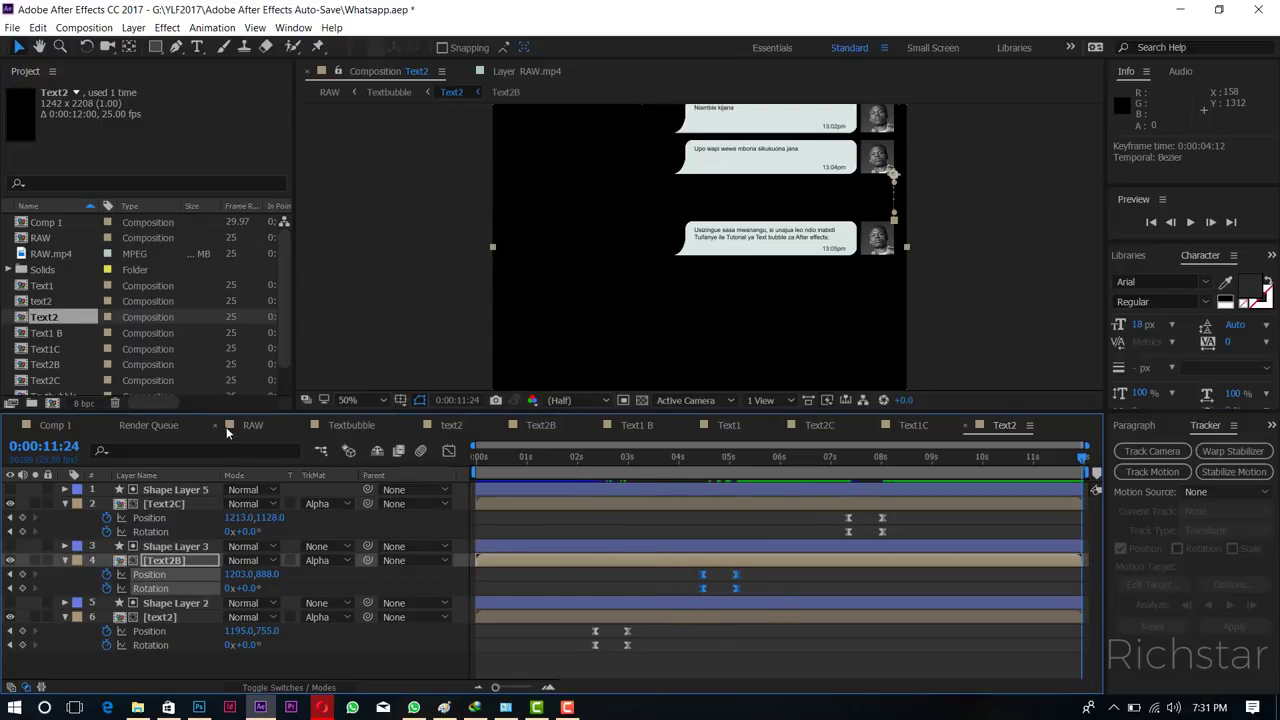
{"action": "left_click", "coordinate": [253, 425]}
{"action": "key", "text": "space"}
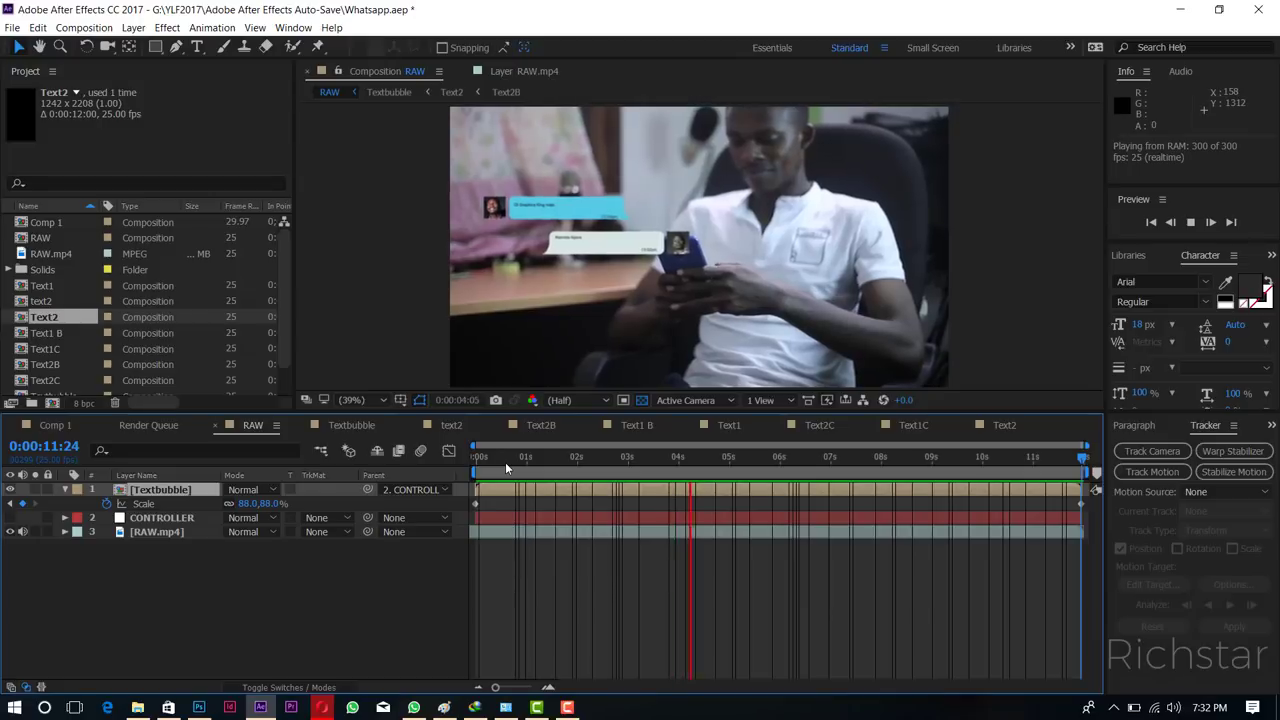
{"action": "left_click", "coordinate": [567, 707]}
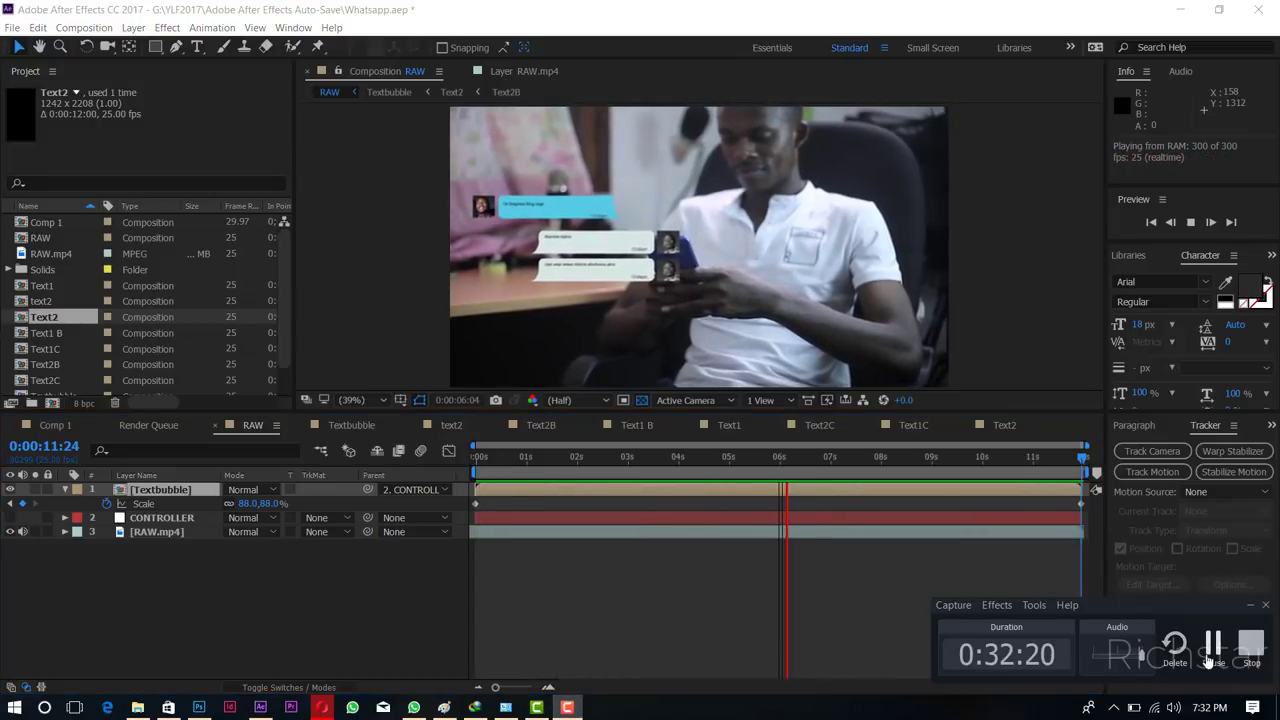
{"action": "left_click", "coordinate": [848, 547]}
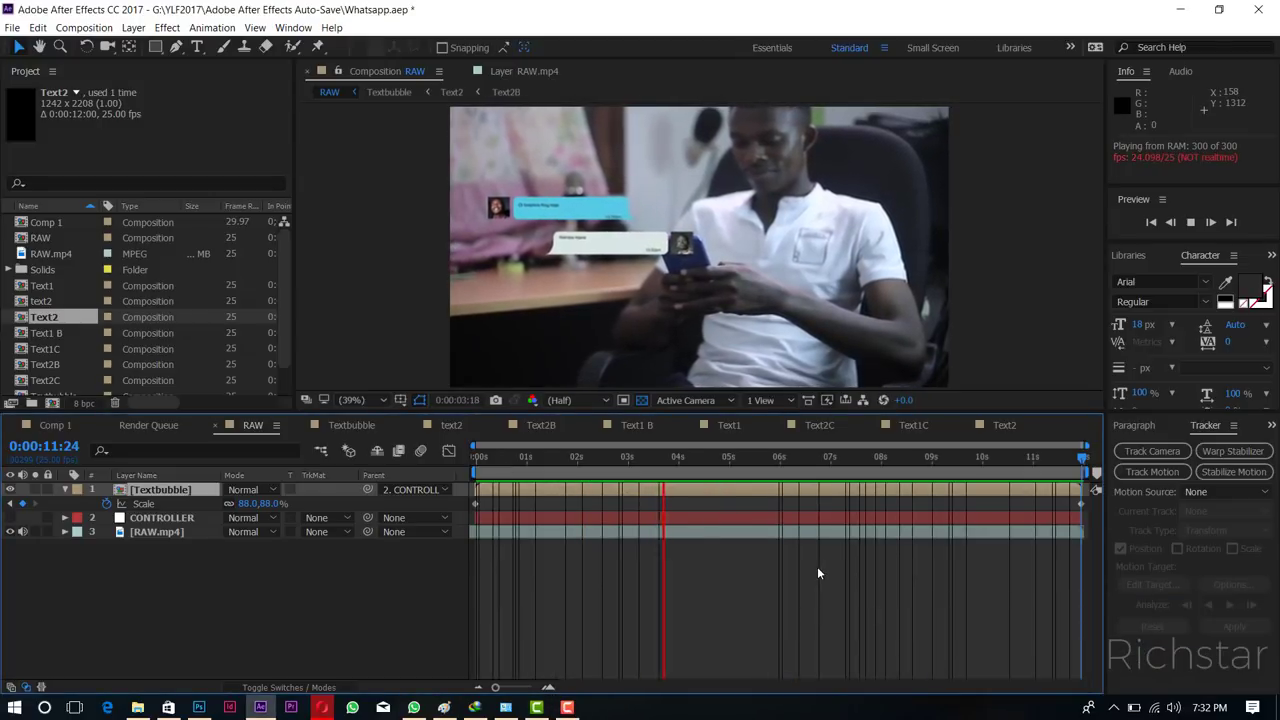